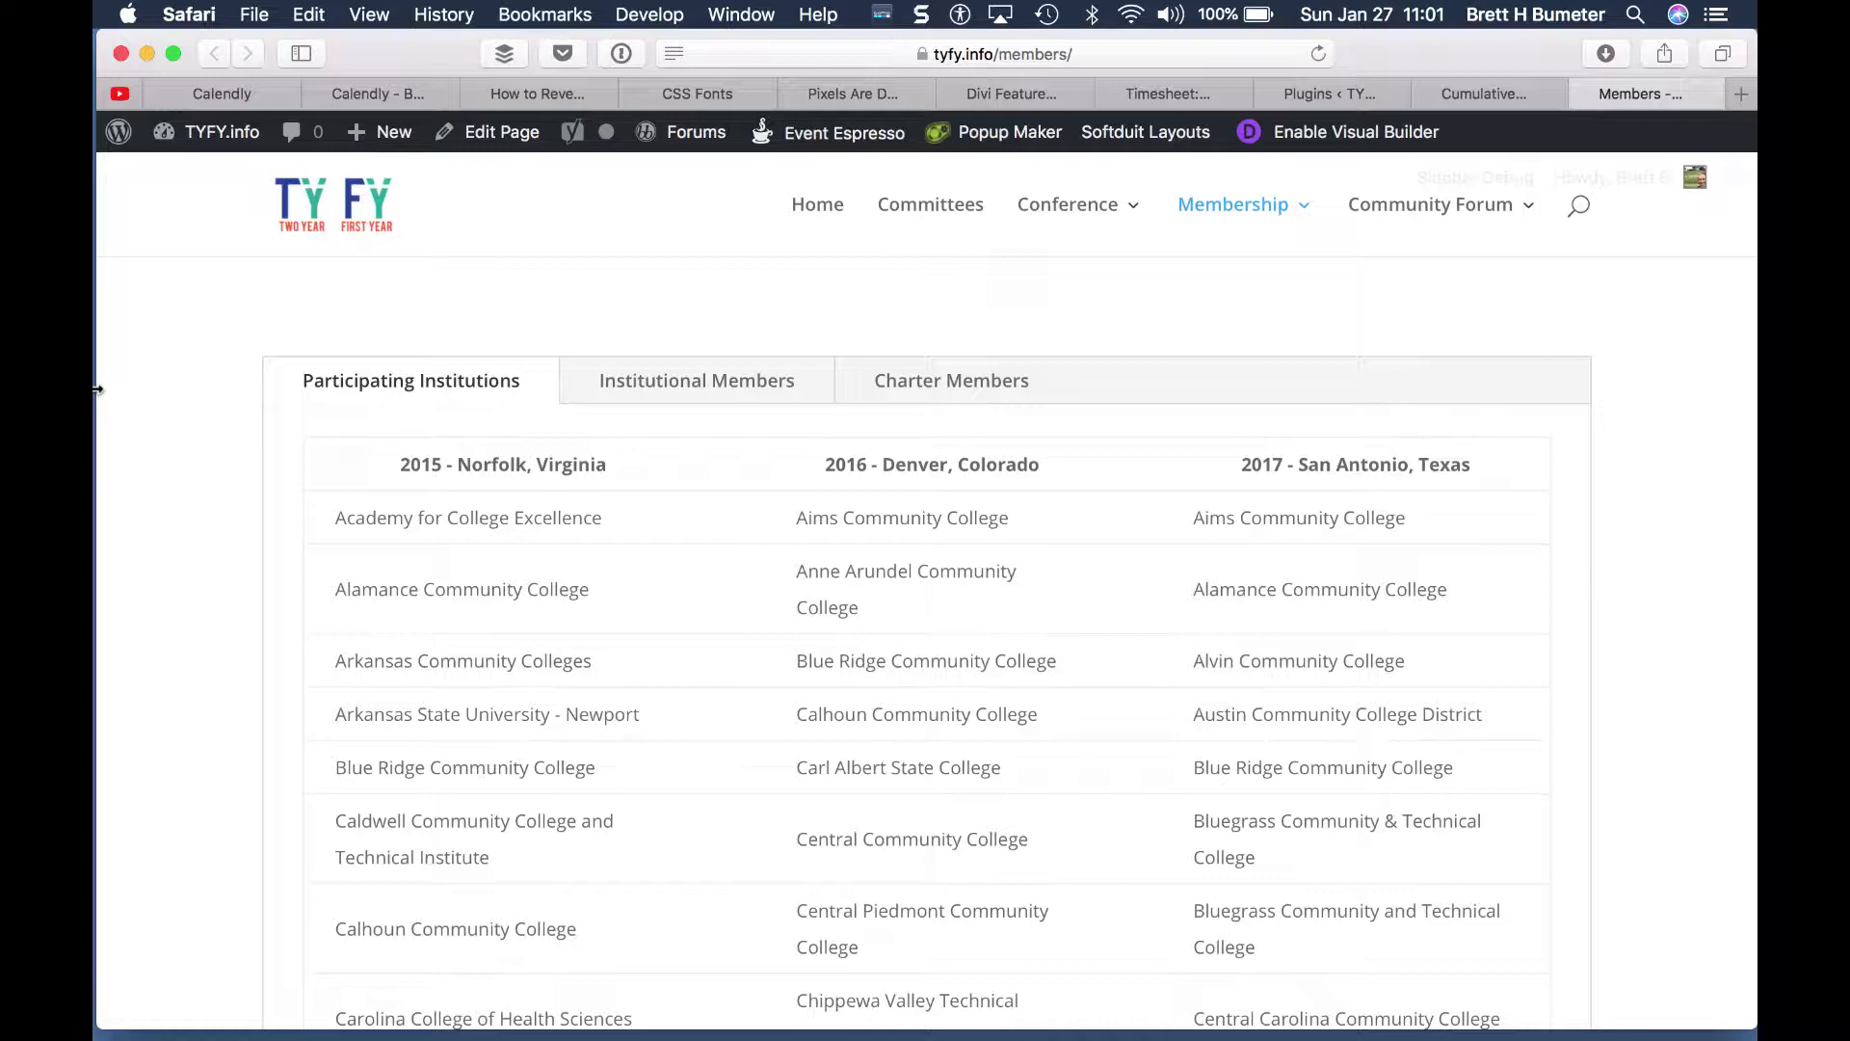
Step: Narrow the browser window to examine how the Members page tables respond on a small screen, and widen it again
{"action": "left_click_drag", "start_coordinate": [98, 390], "coordinate": [1166, 379]}
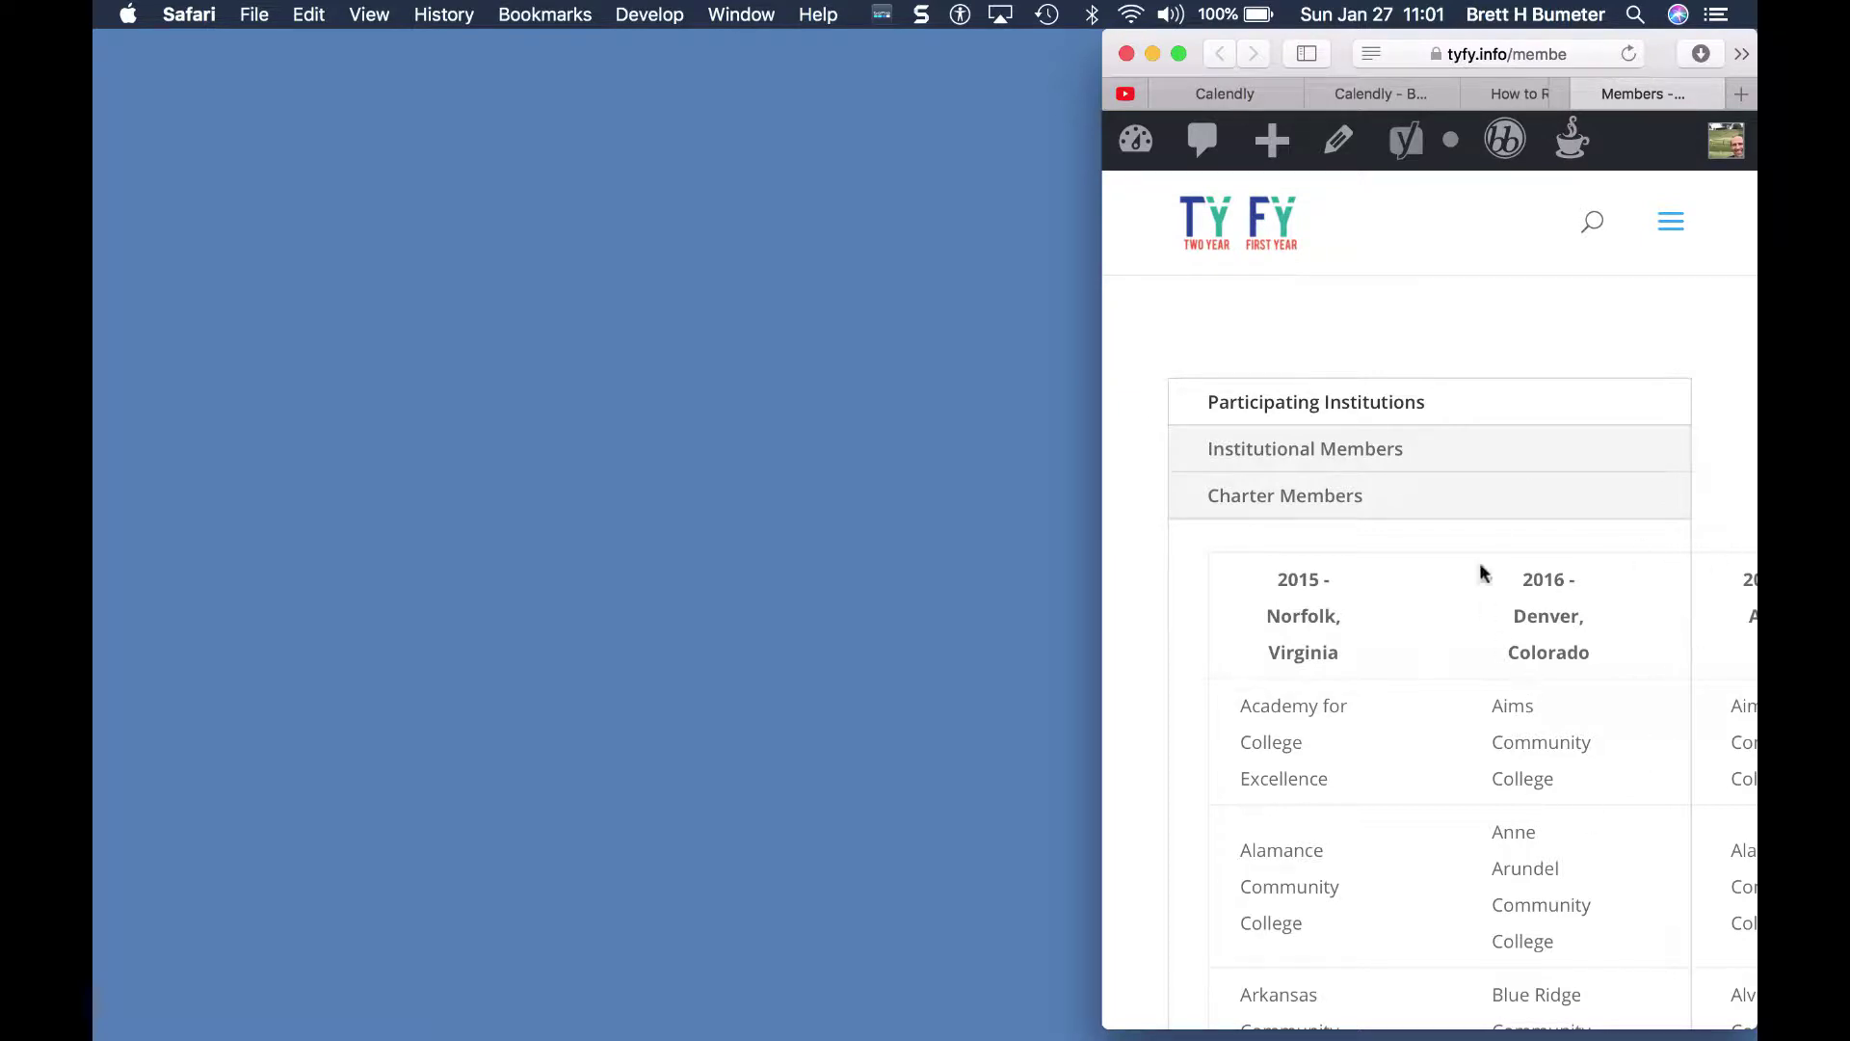
{"action": "left_click_drag", "start_coordinate": [1102, 526], "coordinate": [102, 632]}
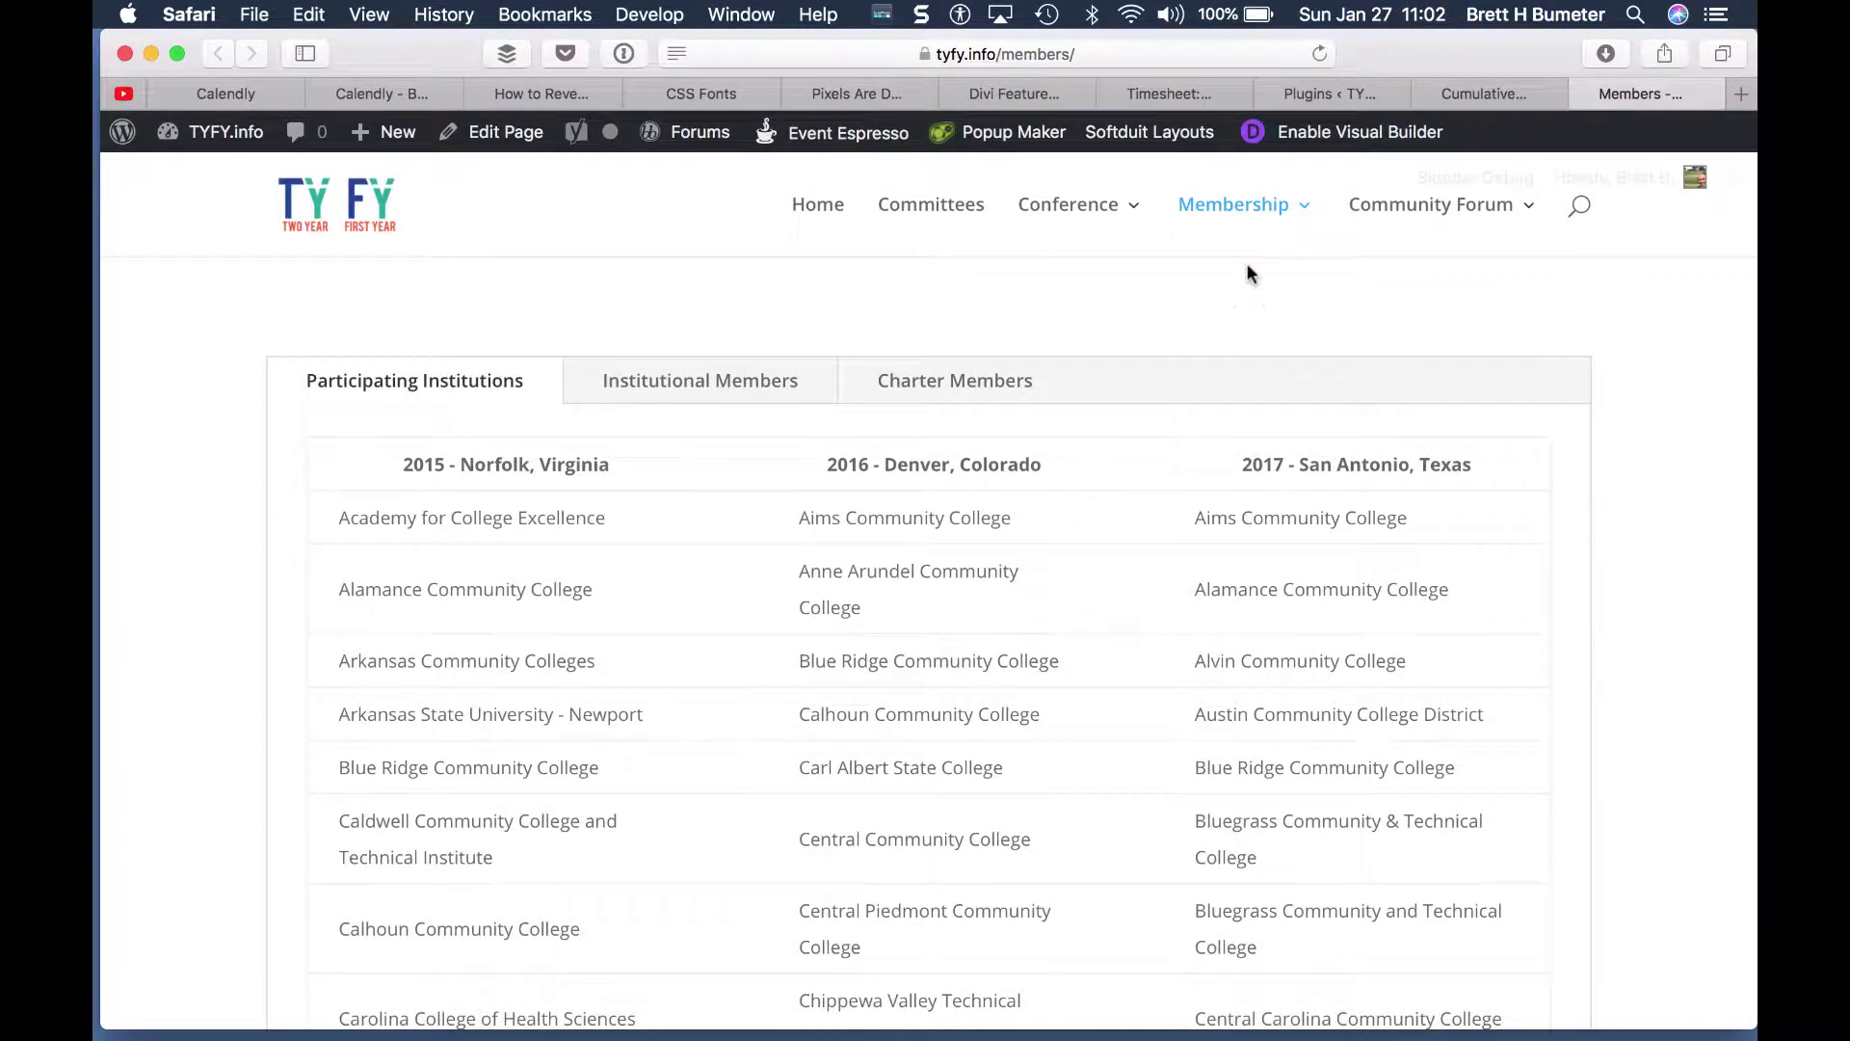
Step: Switch from the attendee spreadsheet to the WordPress admin and open TablePress's form for adding a new table
{"action": "left_click", "coordinate": [1490, 90]}
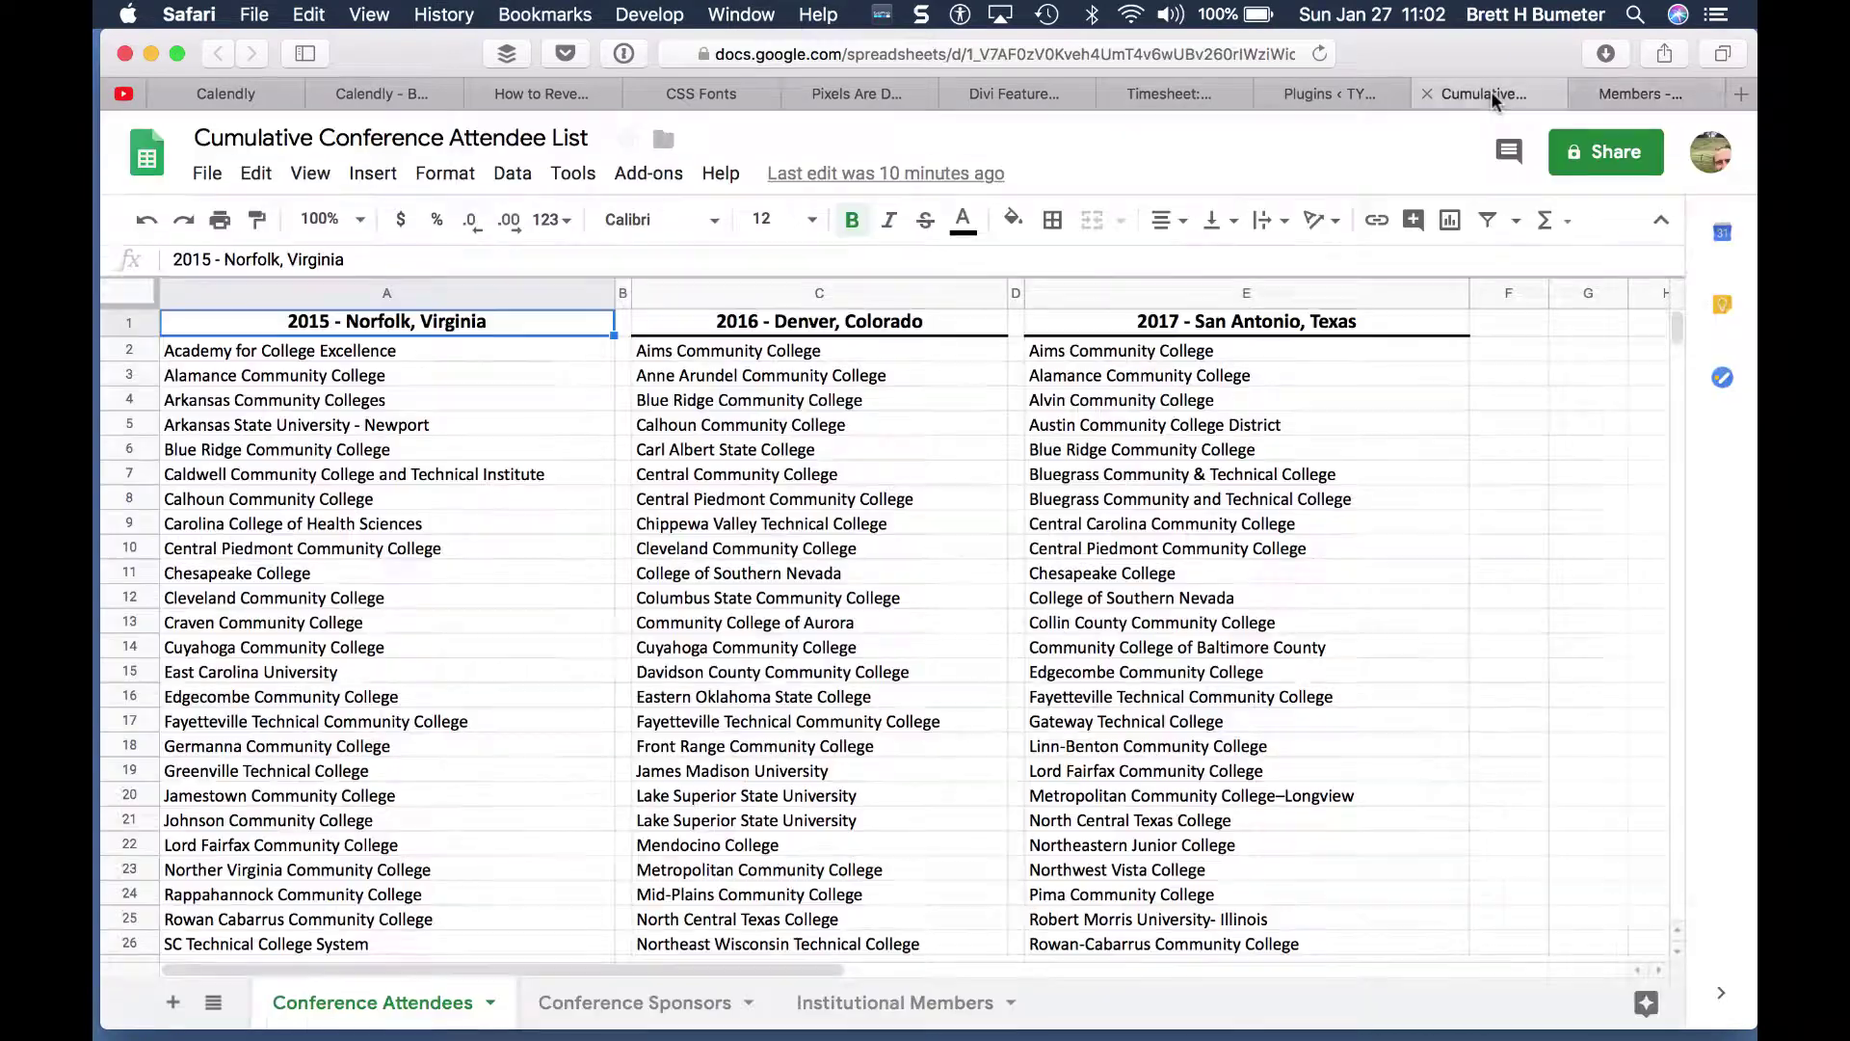
{"action": "left_click", "coordinate": [1345, 91]}
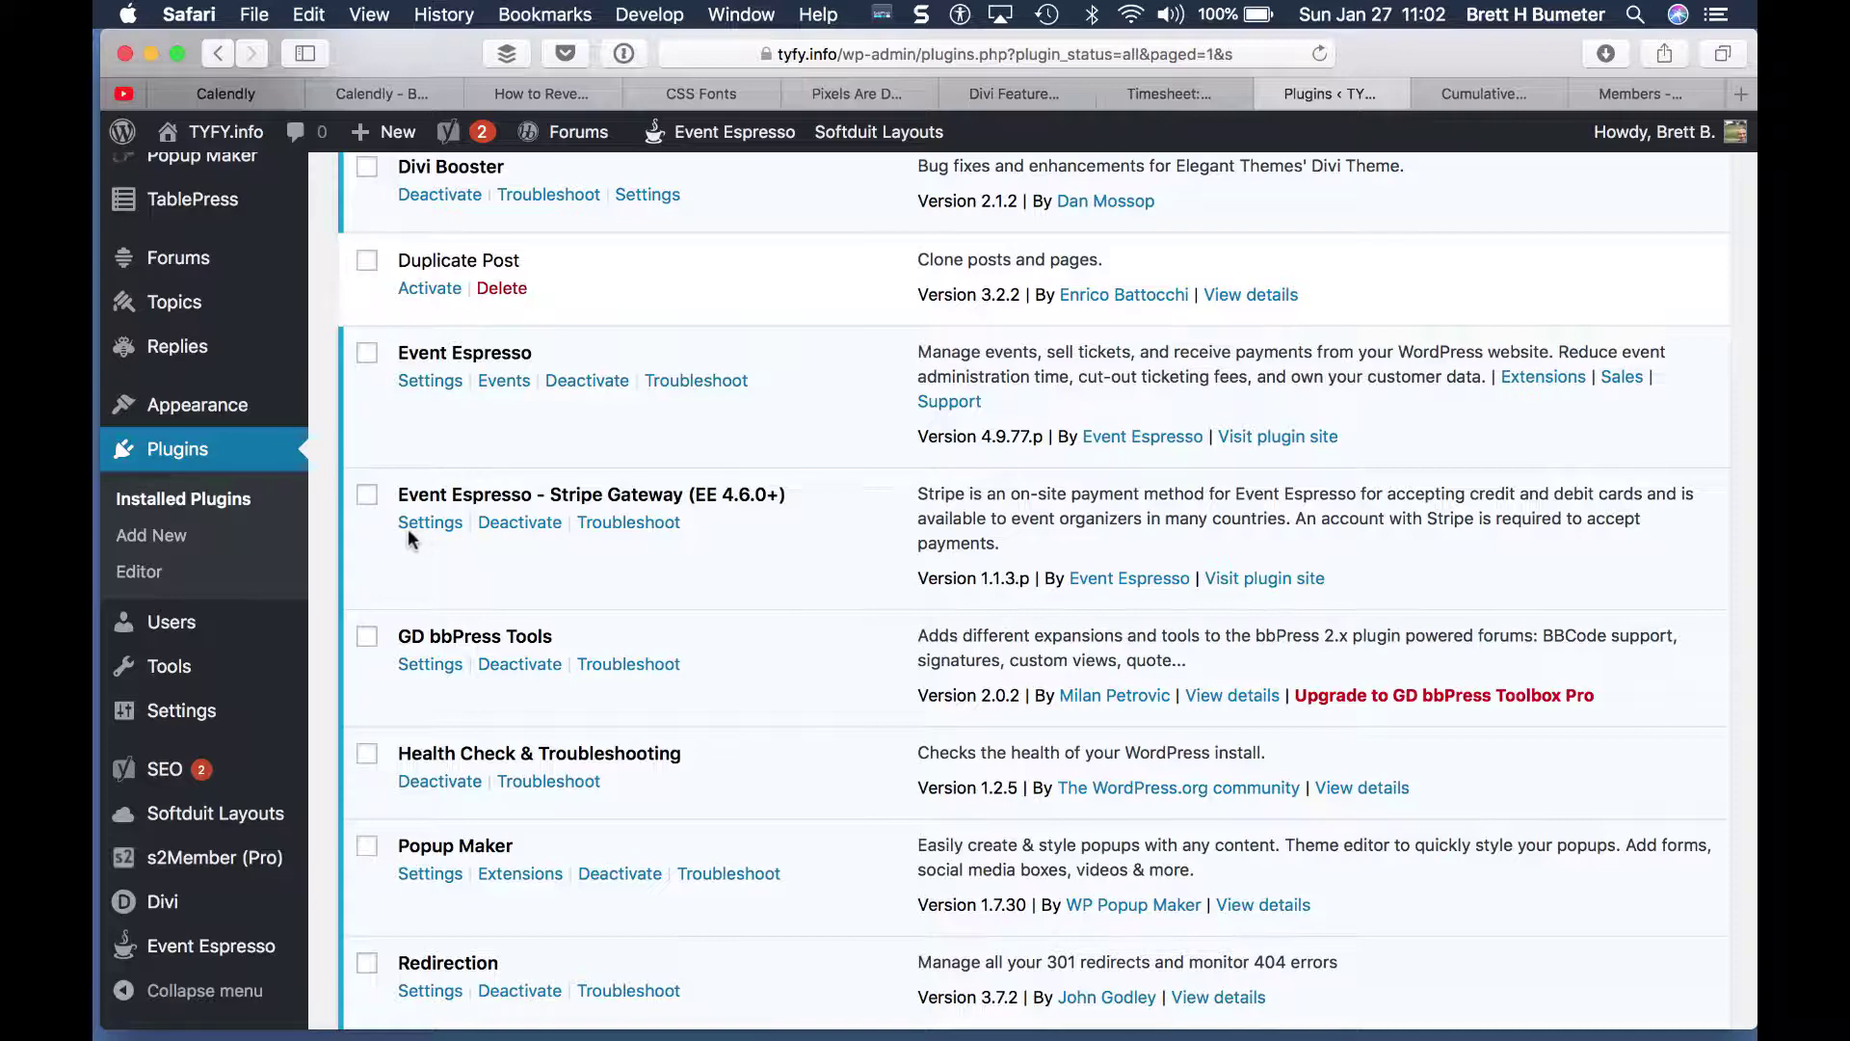
{"action": "mouse_move", "coordinate": [265, 368]}
{"action": "scroll", "coordinate": [265, 368], "scroll_direction": "up", "scroll_amount": 10}
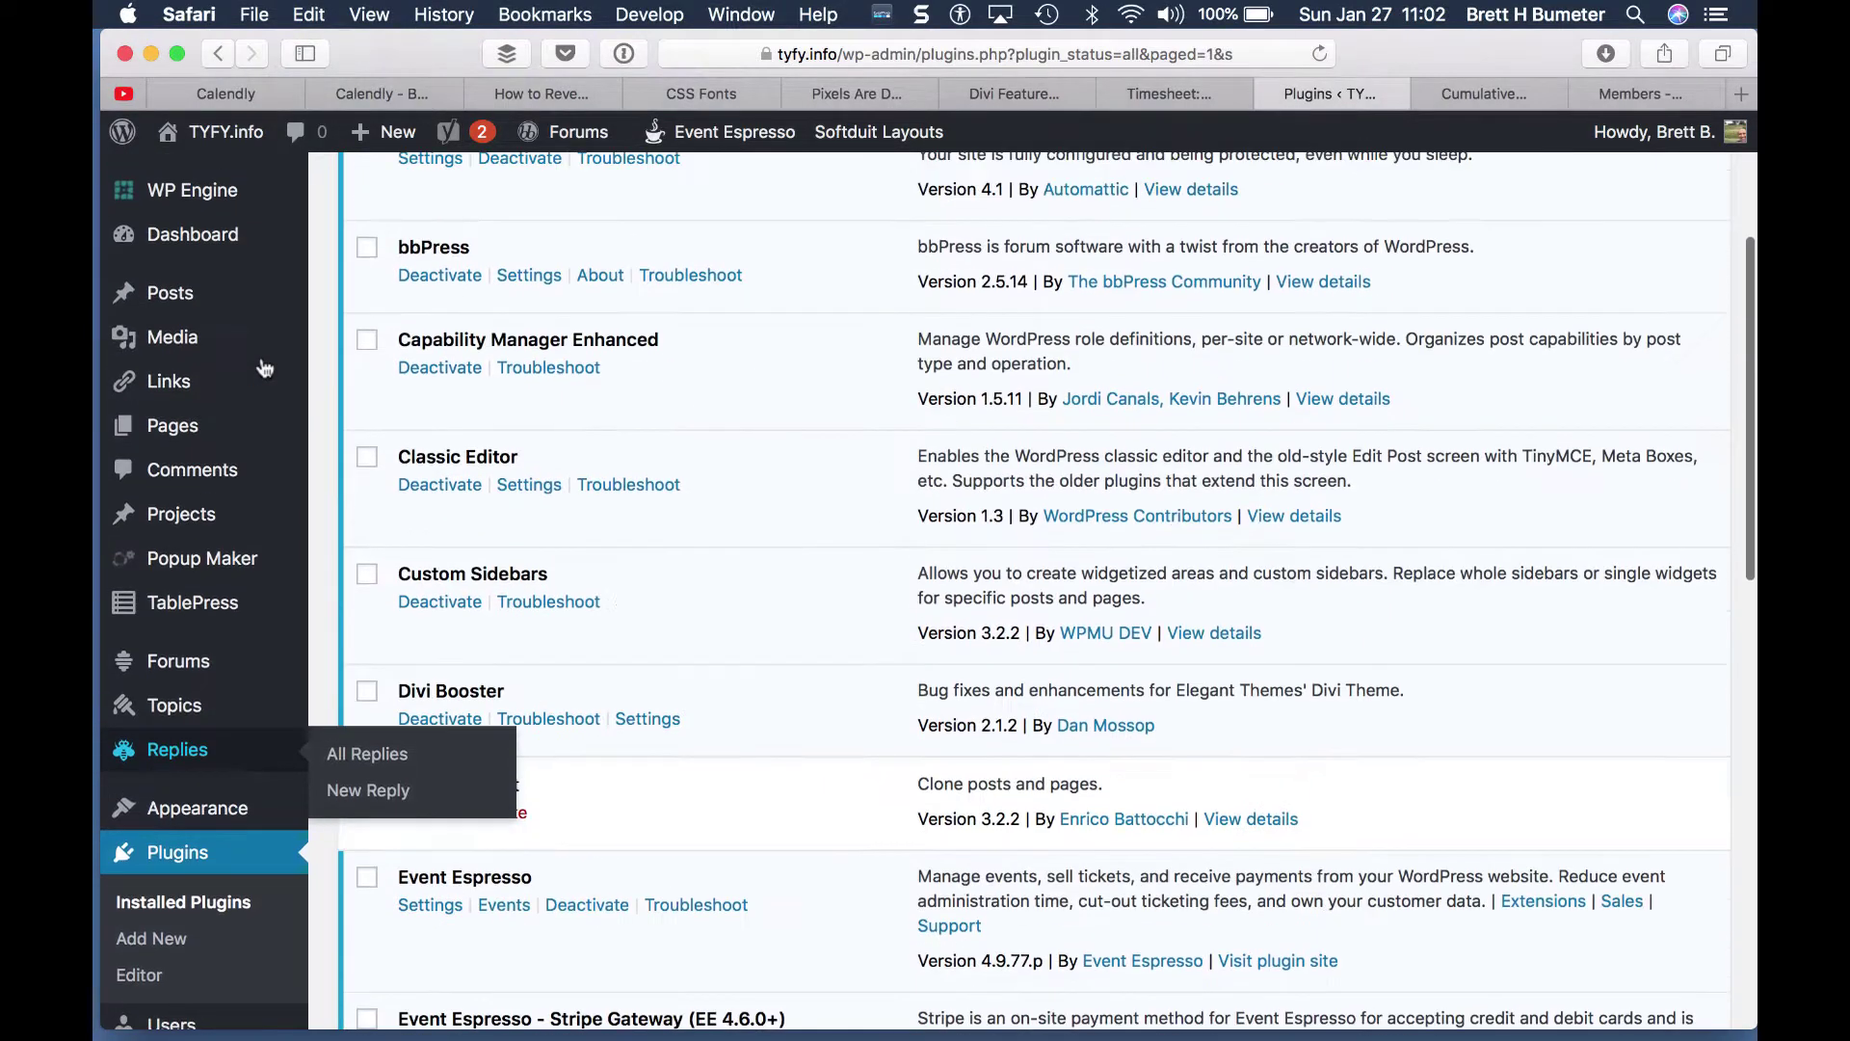
{"action": "mouse_move", "coordinate": [270, 618]}
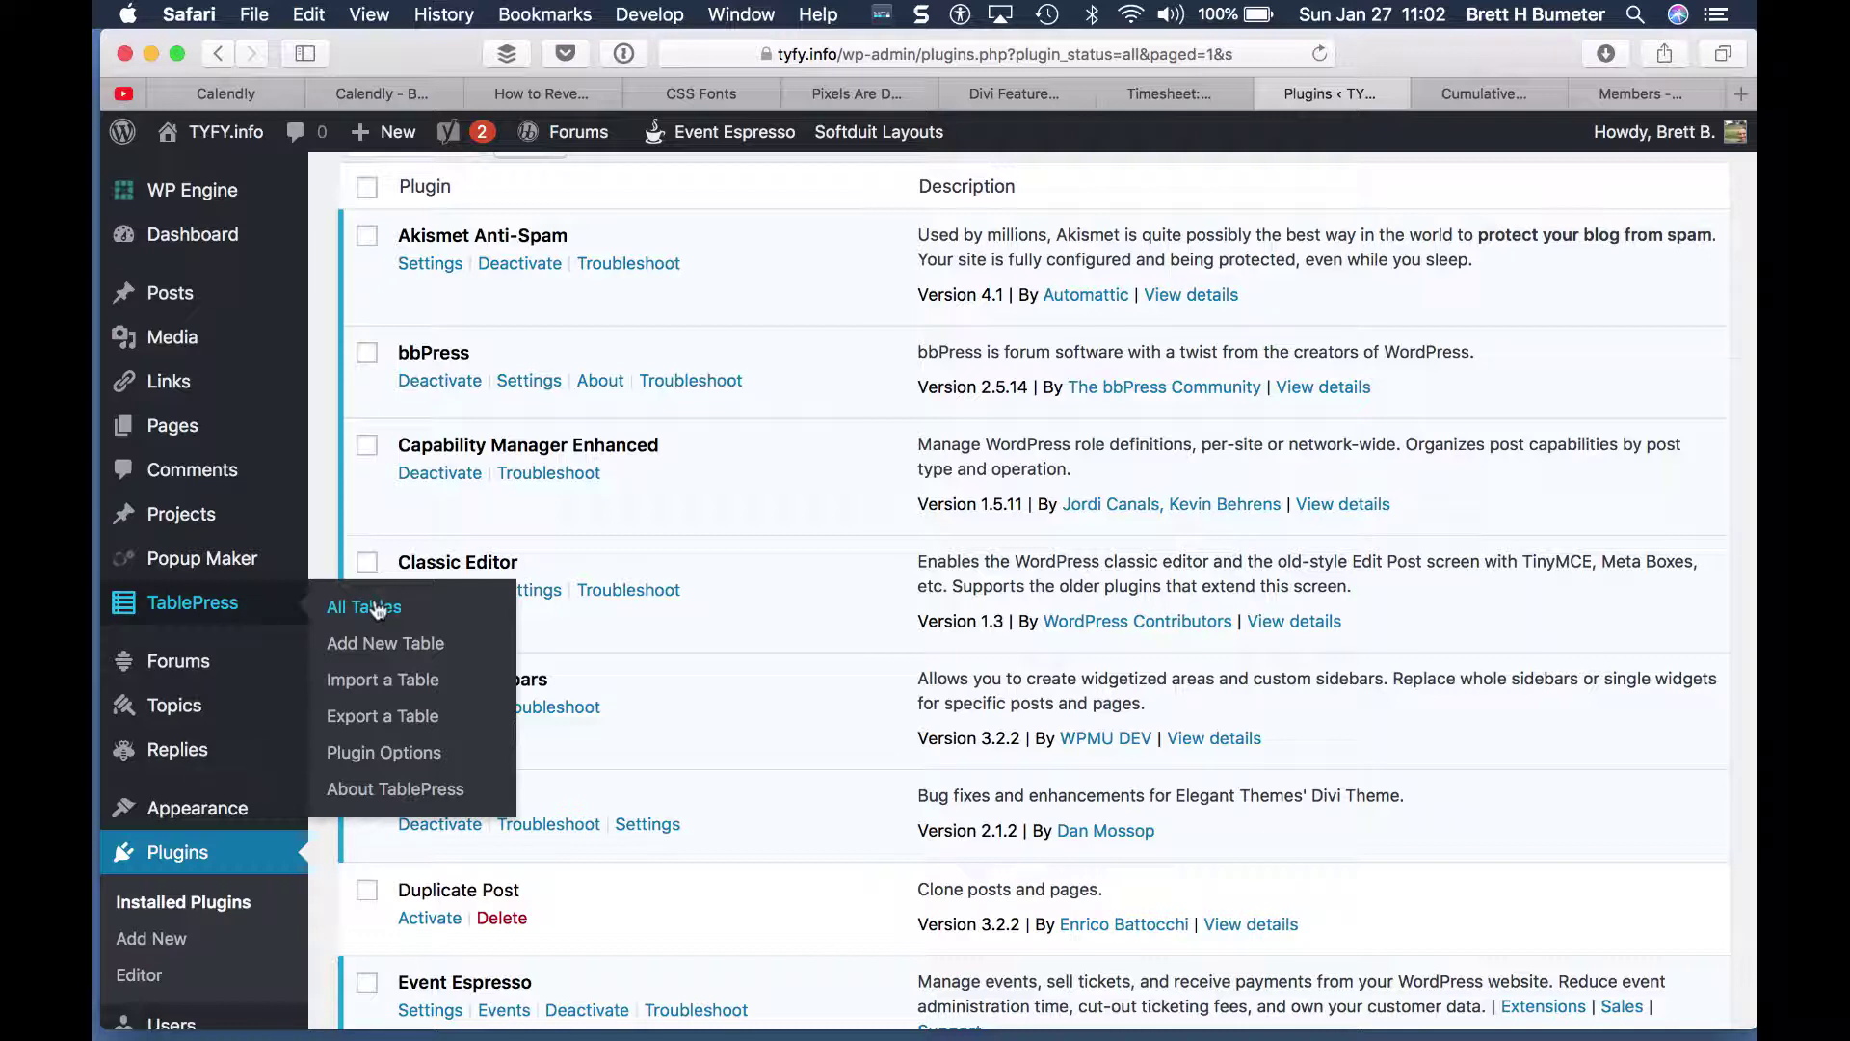
{"action": "left_click", "coordinate": [444, 653]}
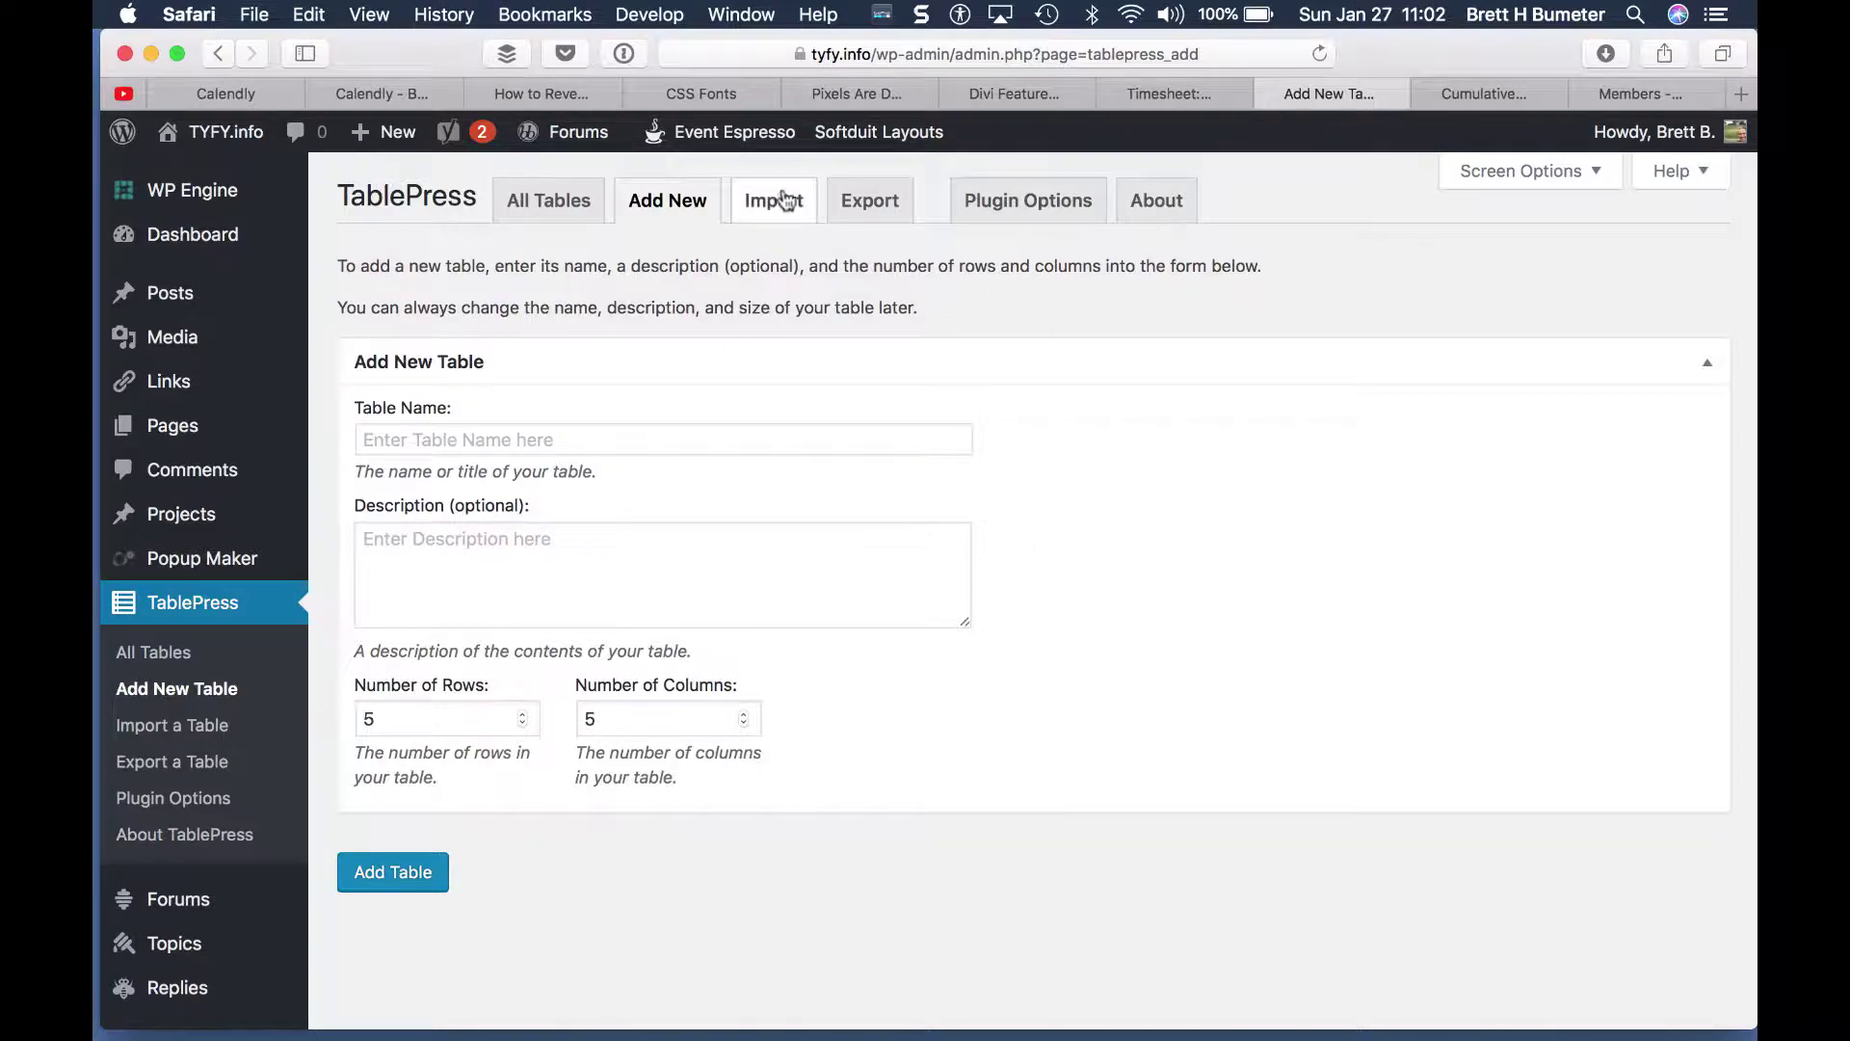
Step: Review the Conference Attendees and Conference Sponsors sheets in the attendee spreadsheet and compare them with the new-table form
{"action": "left_click", "coordinate": [1478, 97]}
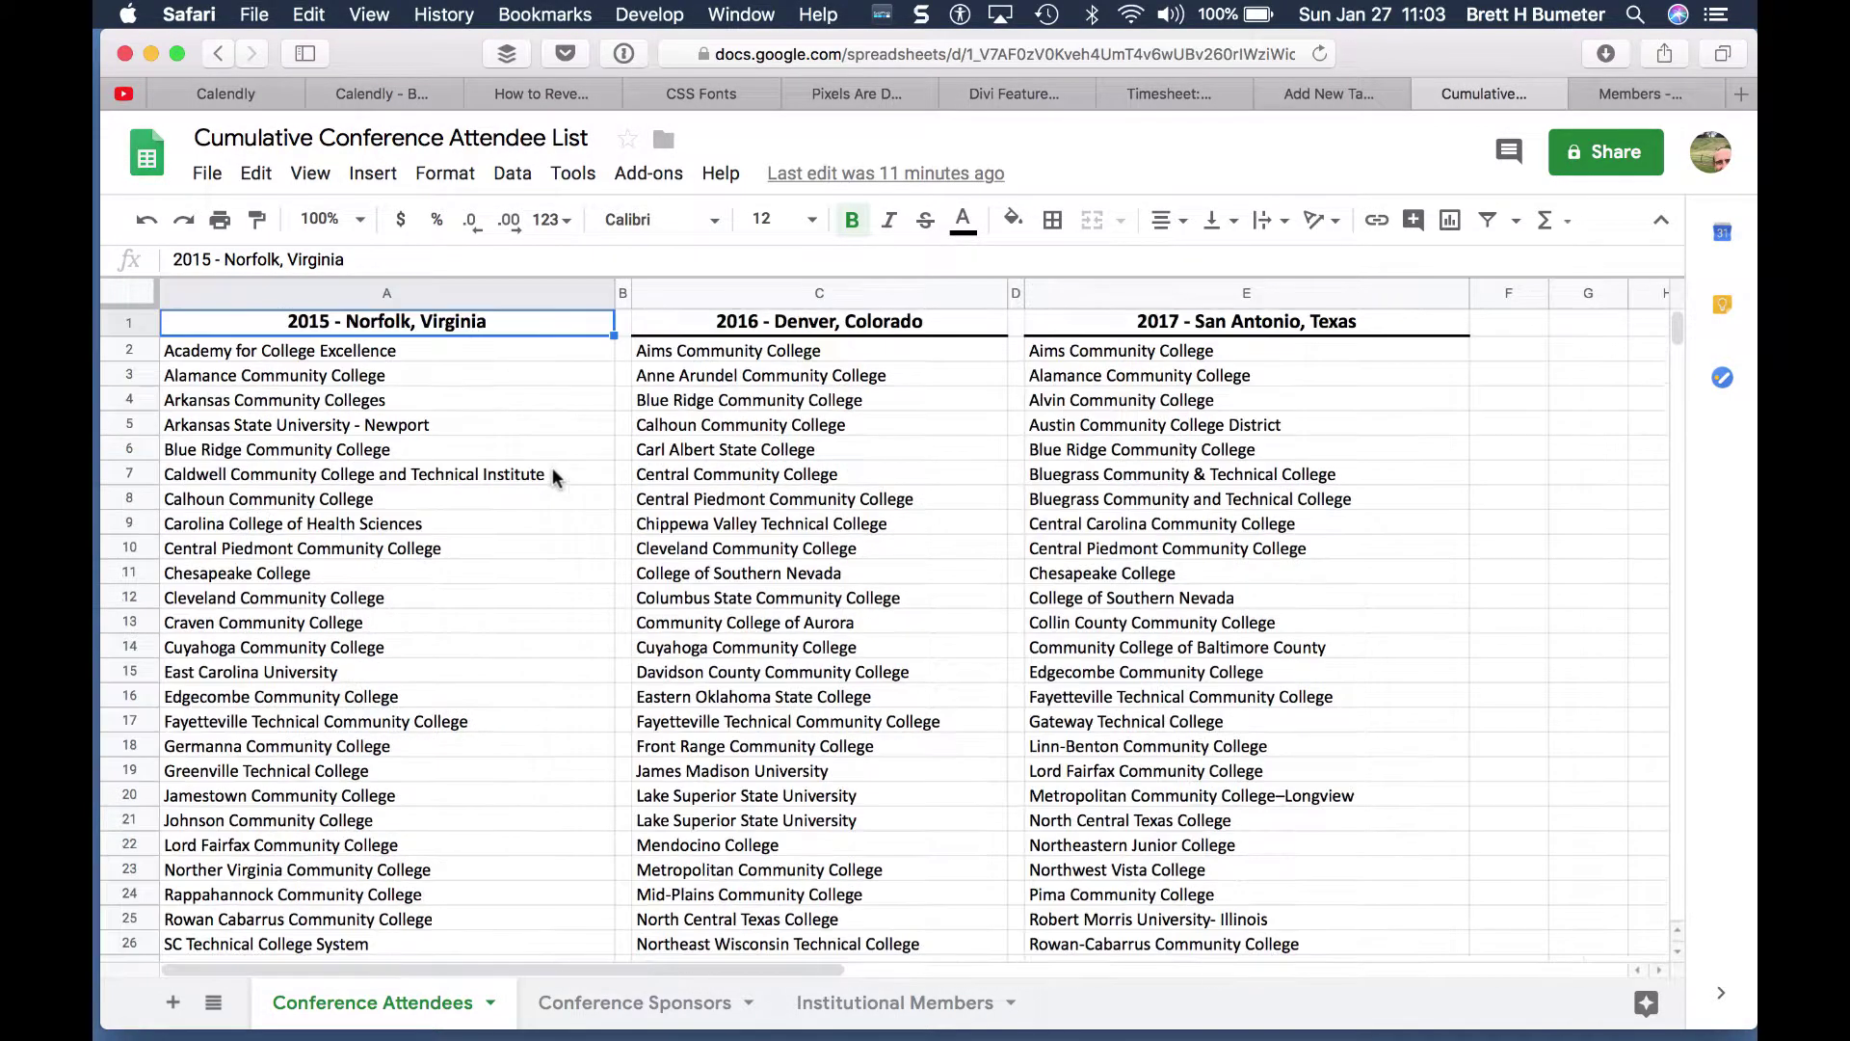
{"action": "left_click", "coordinate": [670, 1005]}
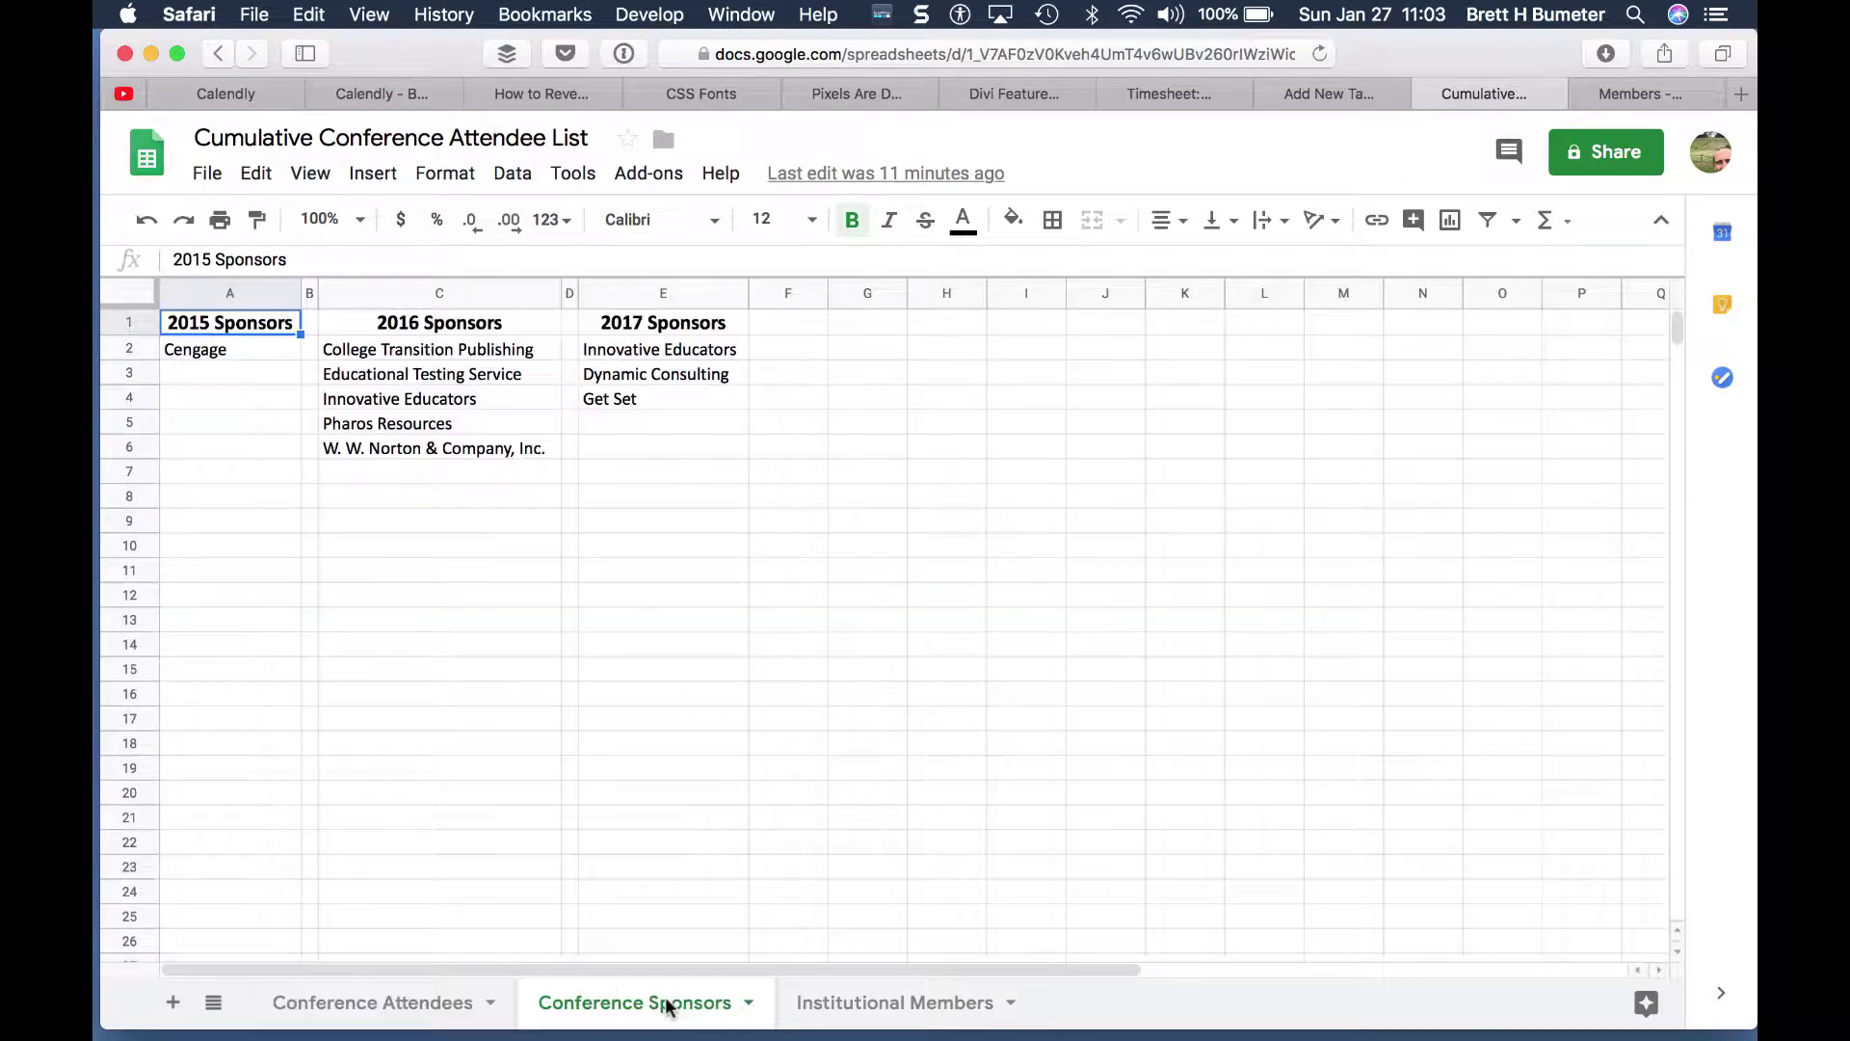
{"action": "left_click", "coordinate": [384, 1006]}
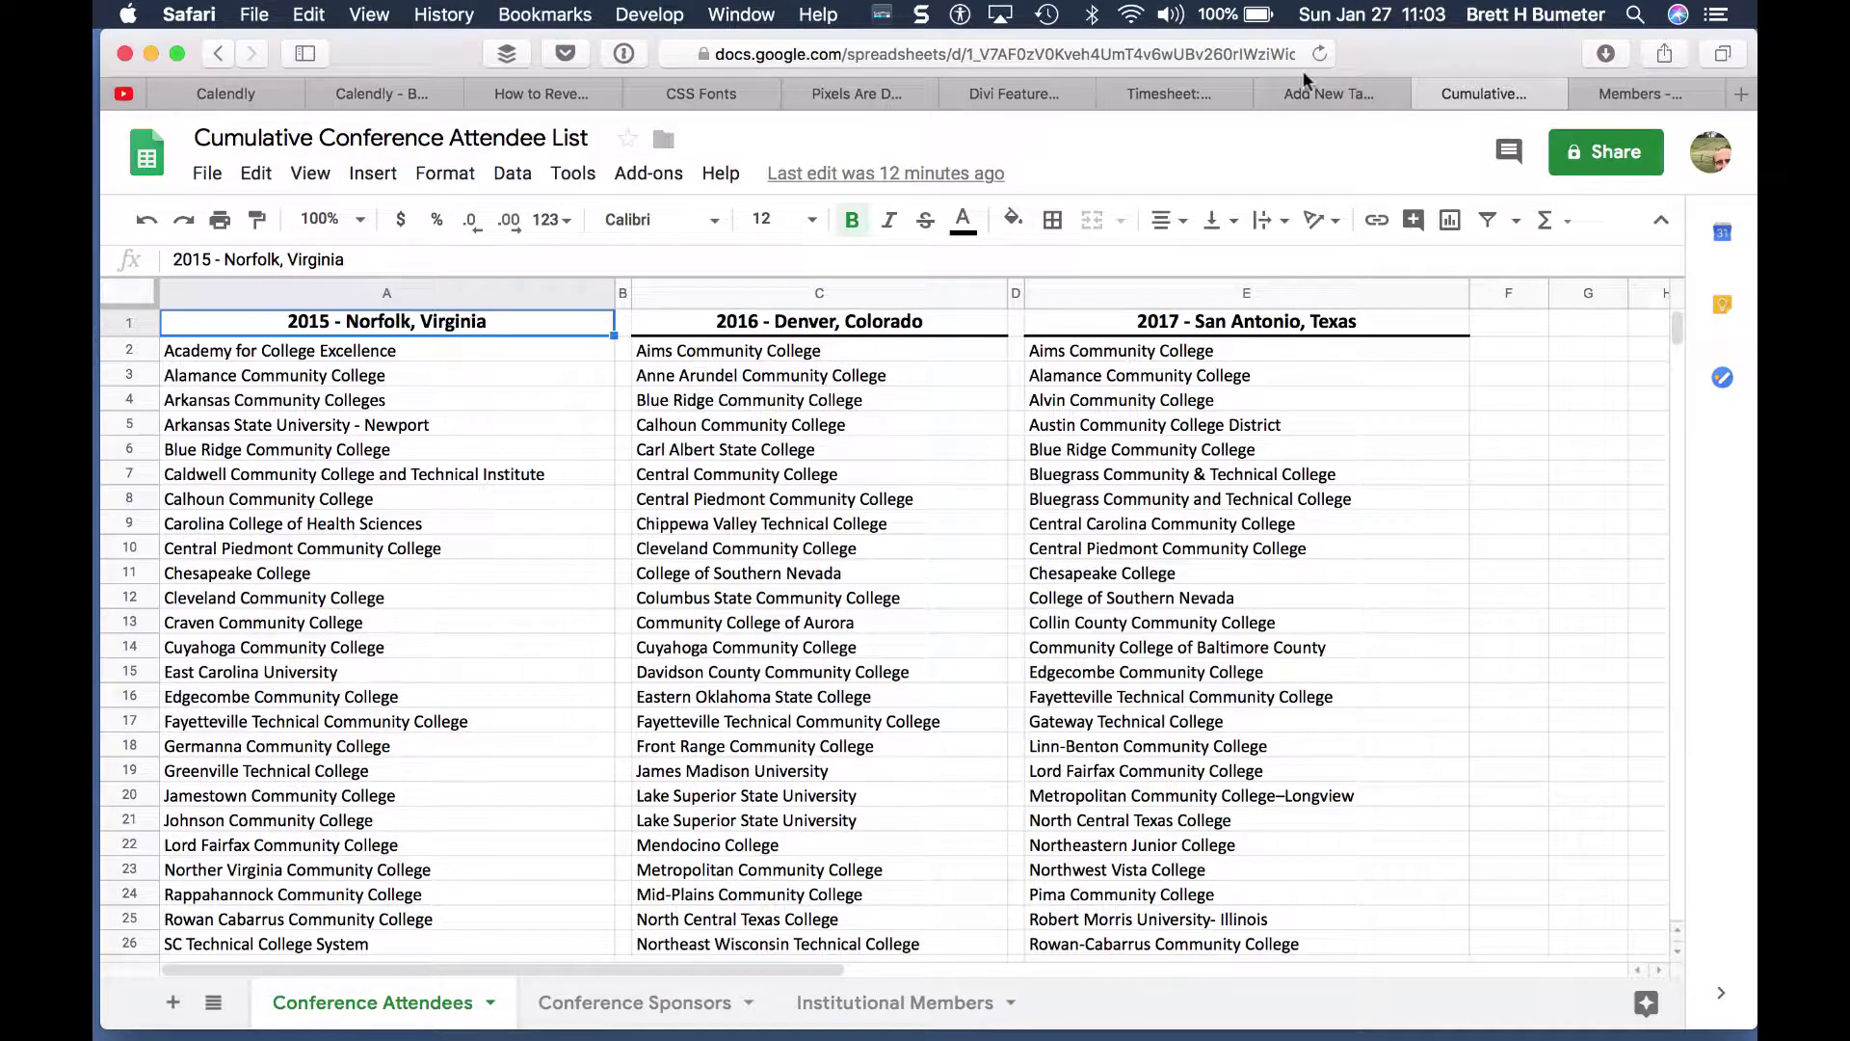
{"action": "left_click", "coordinate": [1331, 94]}
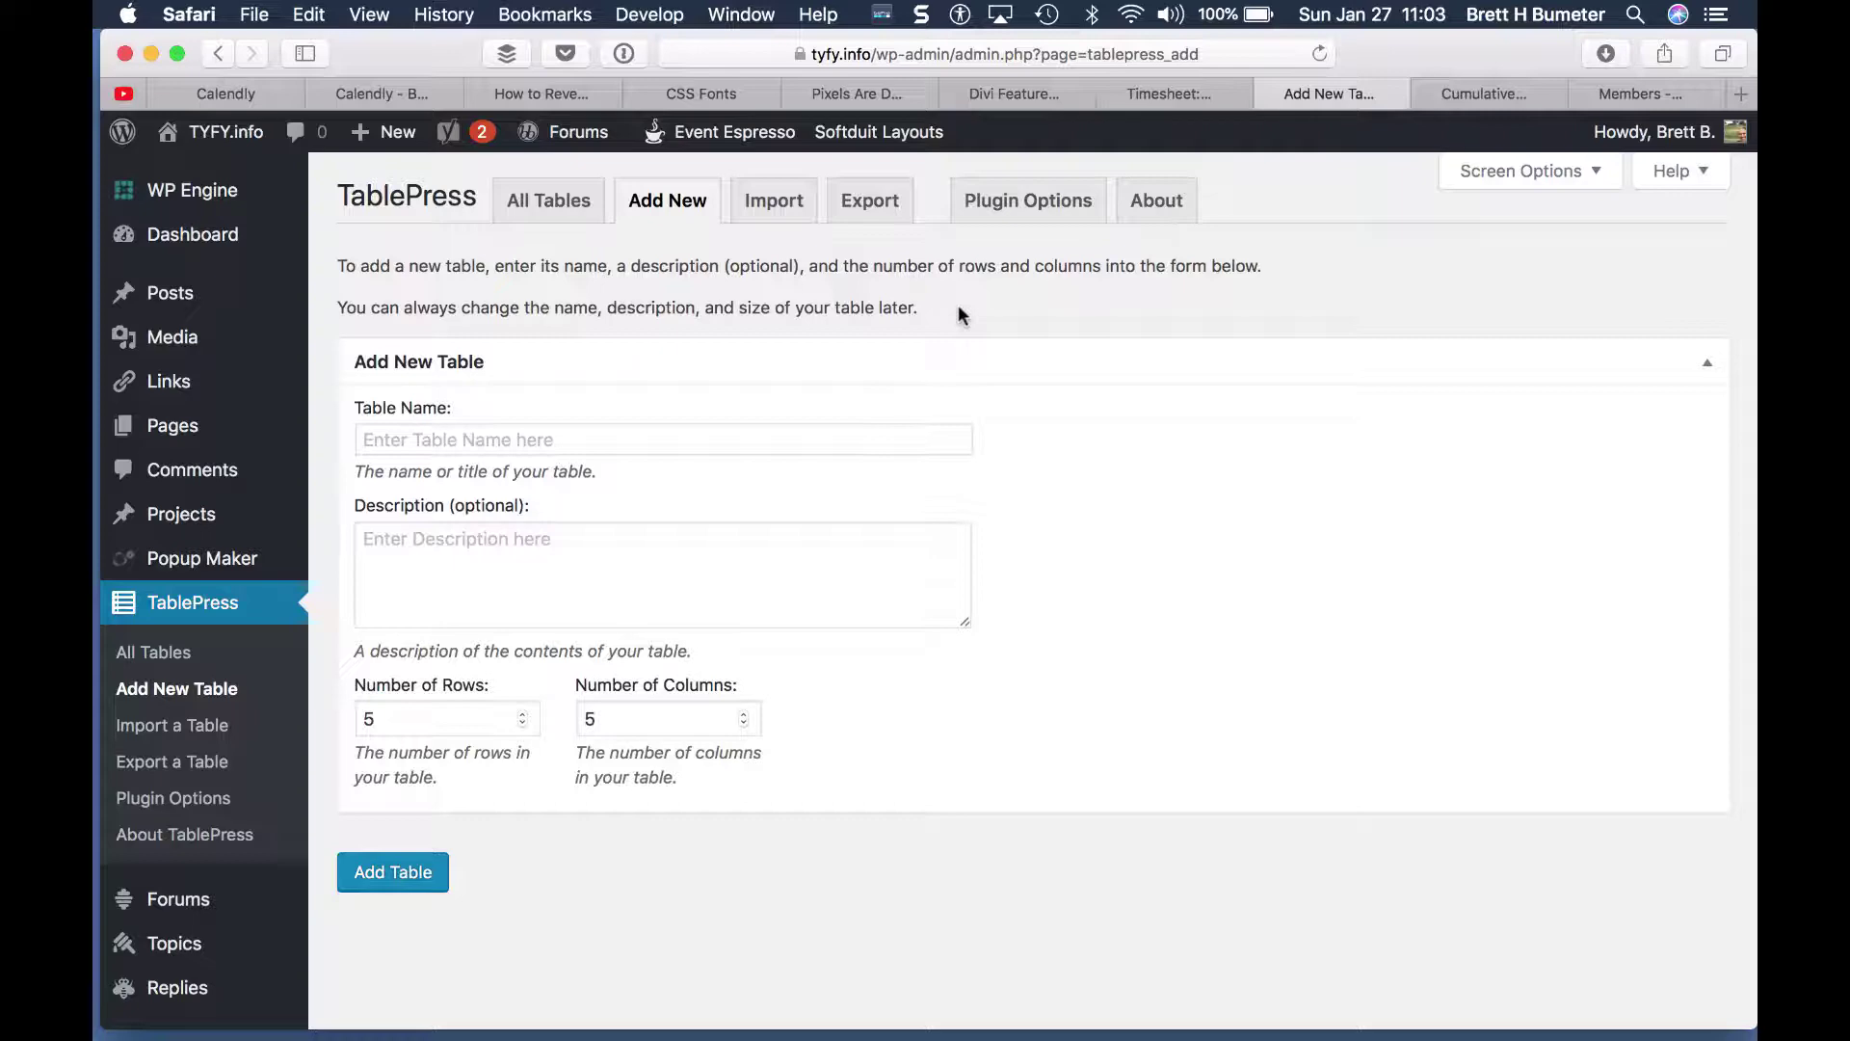
Step: In the attendee spreadsheet, delete the blank column between the 2015 and 2016 lists on the Conference Attendees sheet
{"action": "left_click", "coordinate": [1490, 92]}
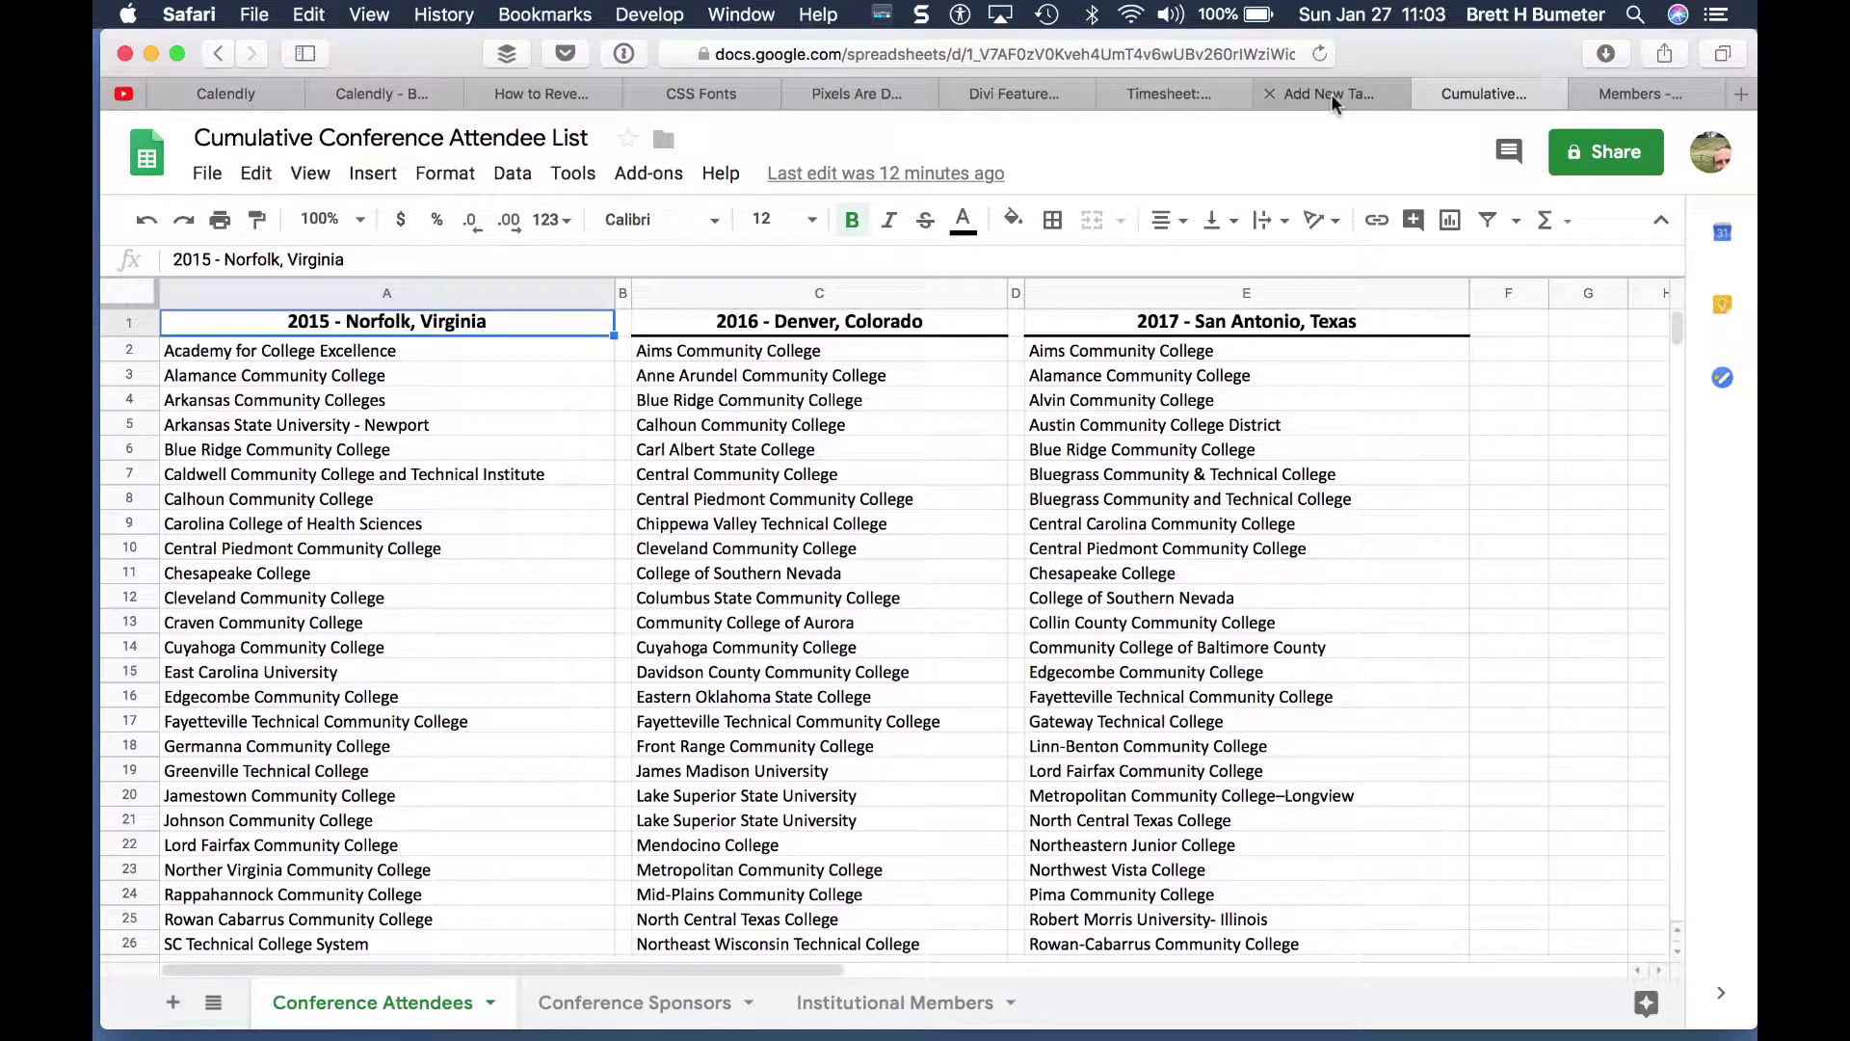
{"action": "left_click", "coordinate": [620, 385]}
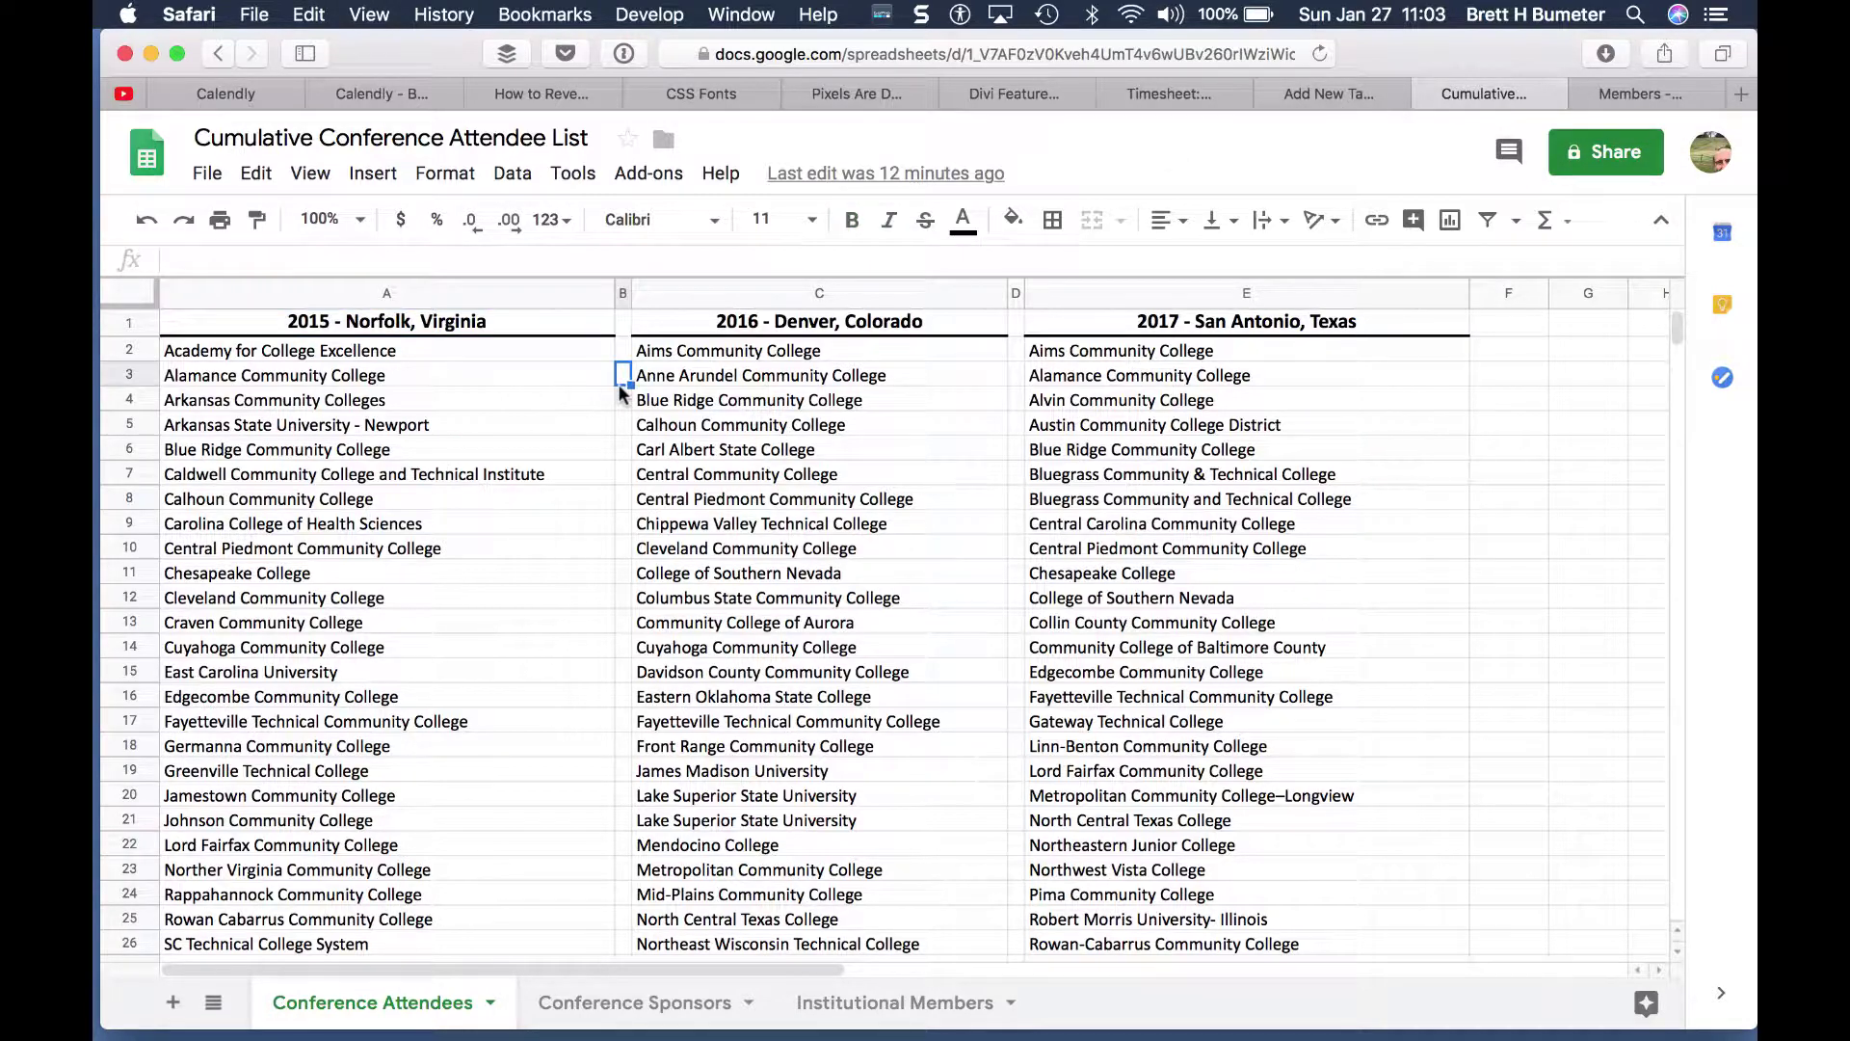
{"action": "left_click", "coordinate": [624, 294]}
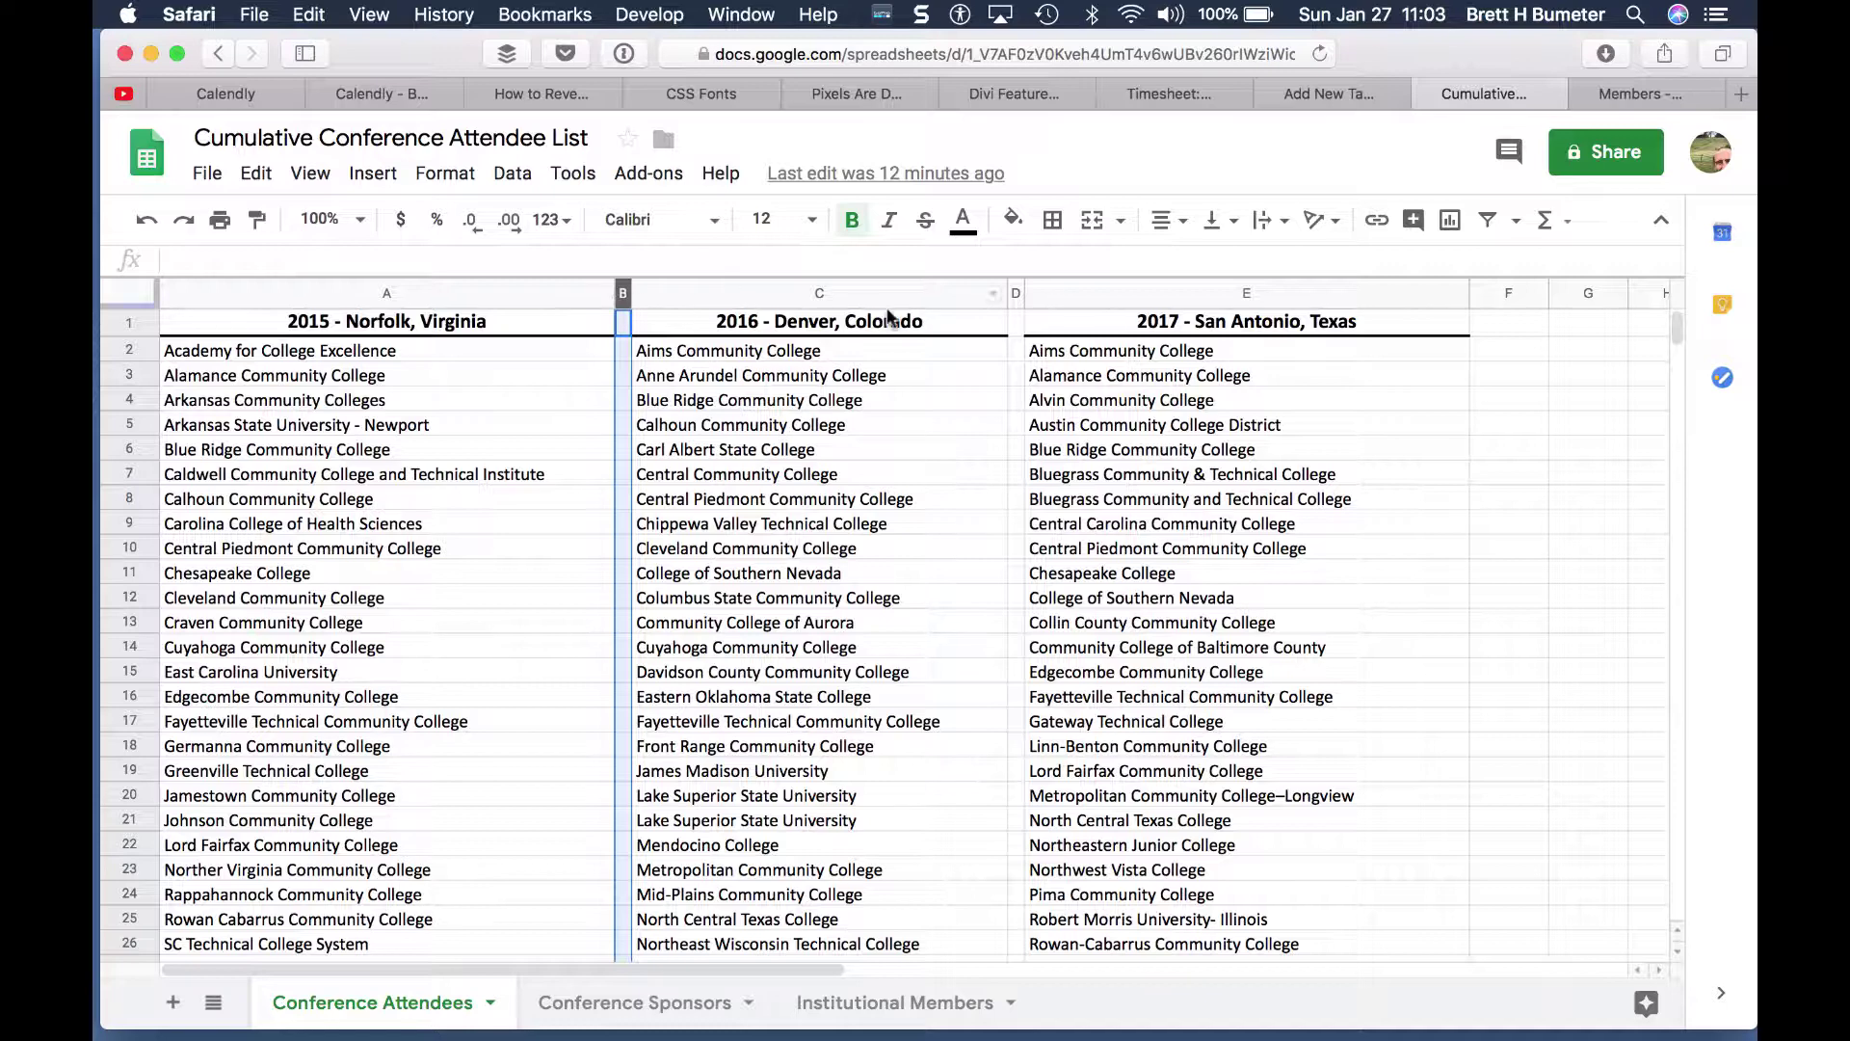
{"action": "left_click", "coordinate": [1013, 294], "text": "super"}
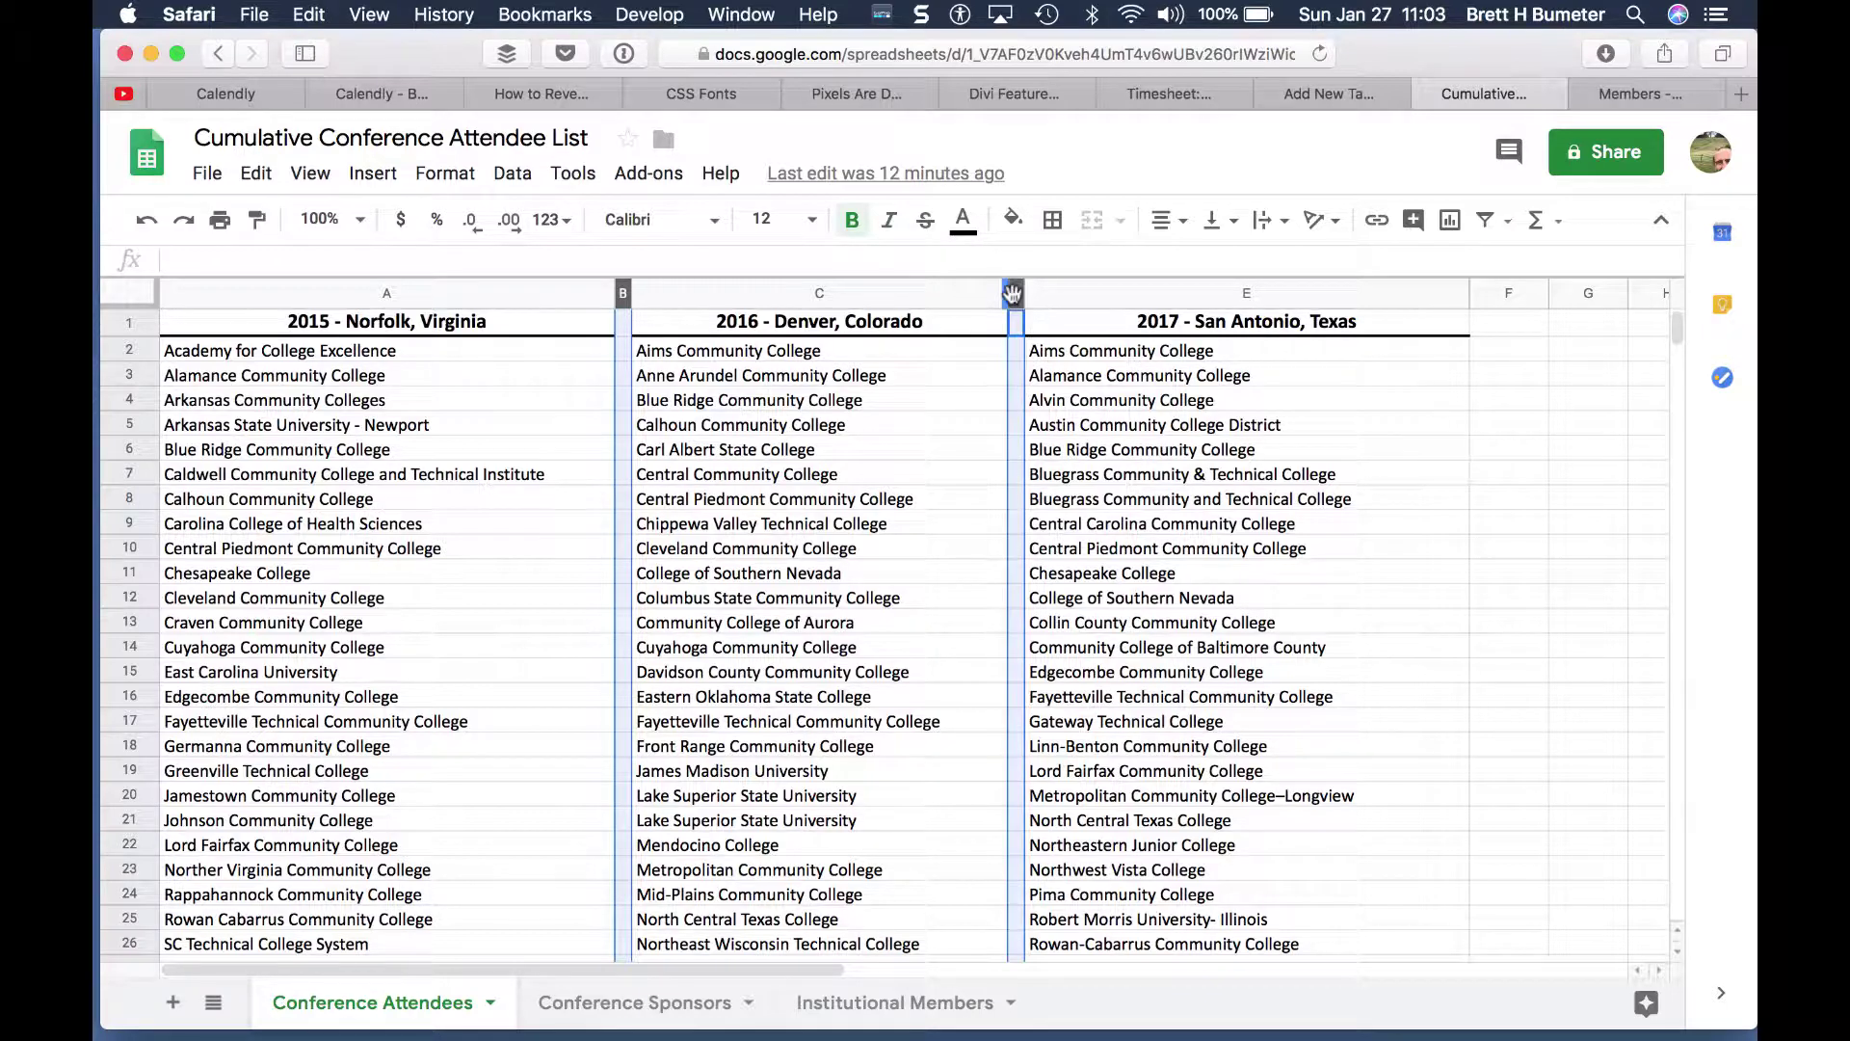
{"action": "right_click", "coordinate": [623, 295]}
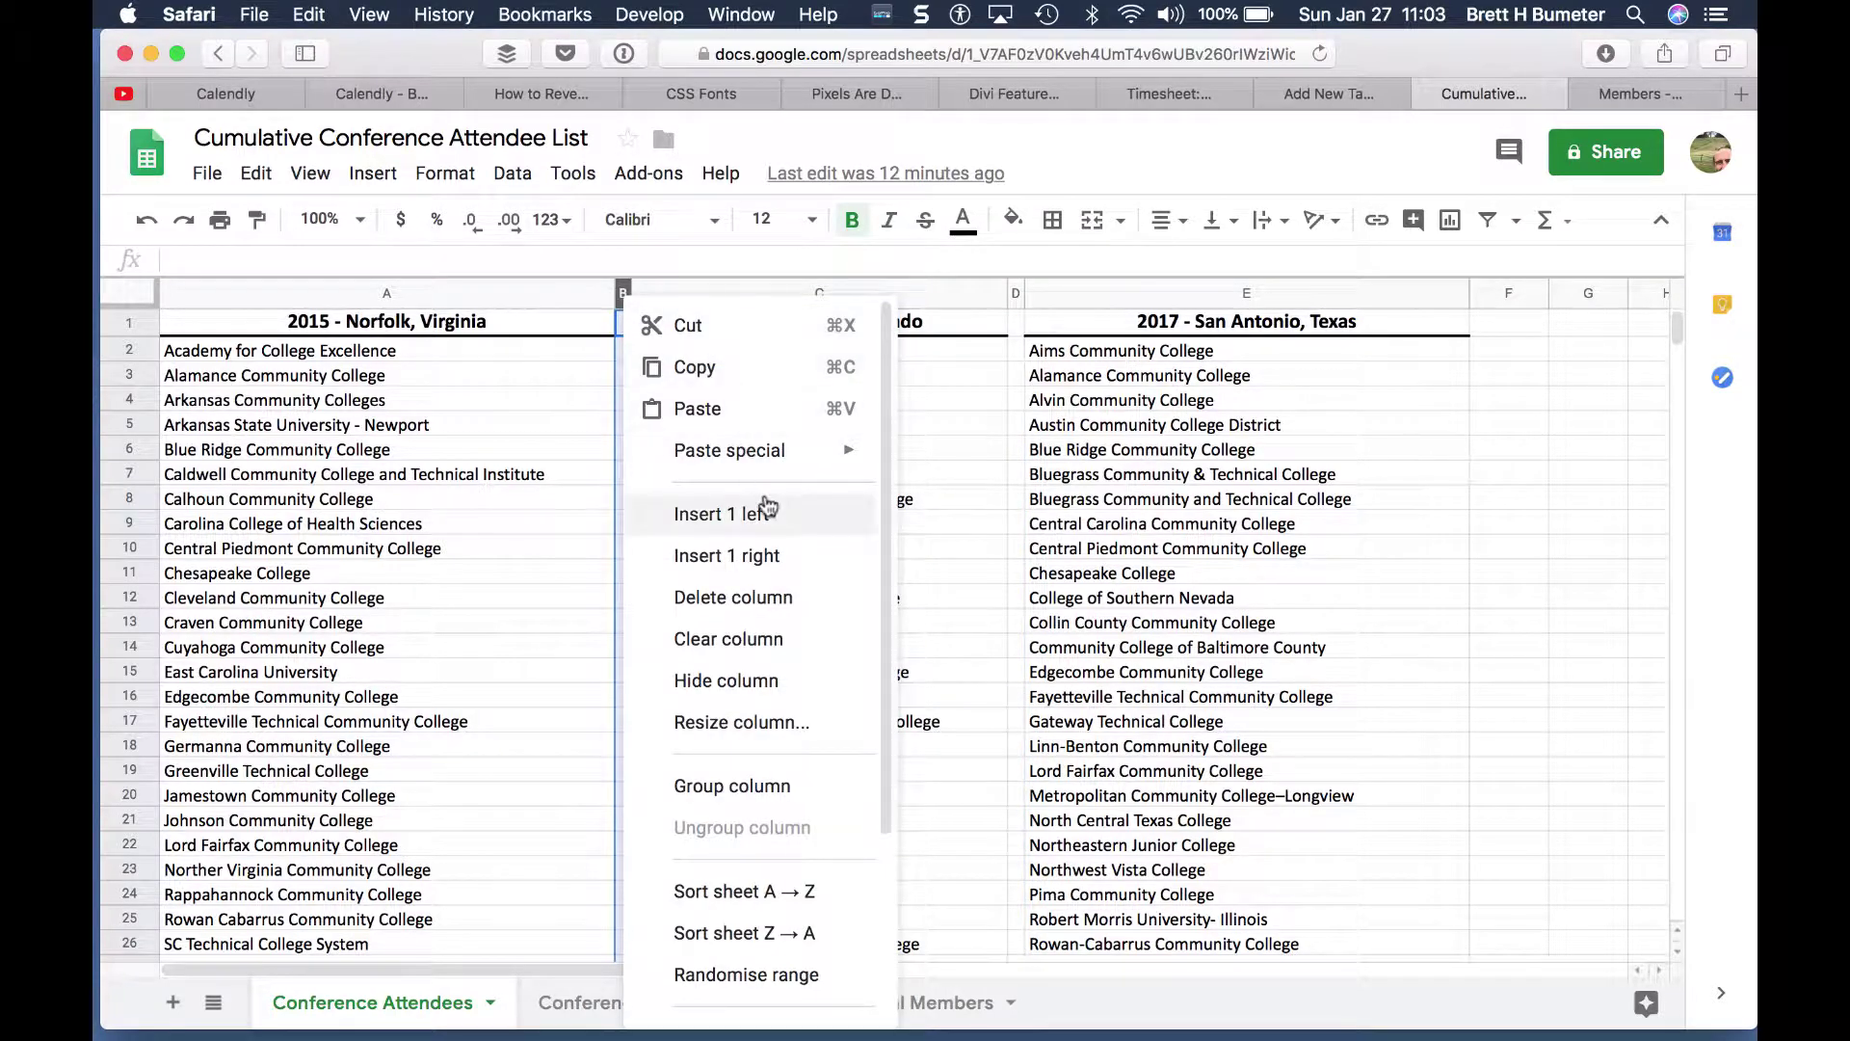
{"action": "left_click", "coordinate": [777, 601]}
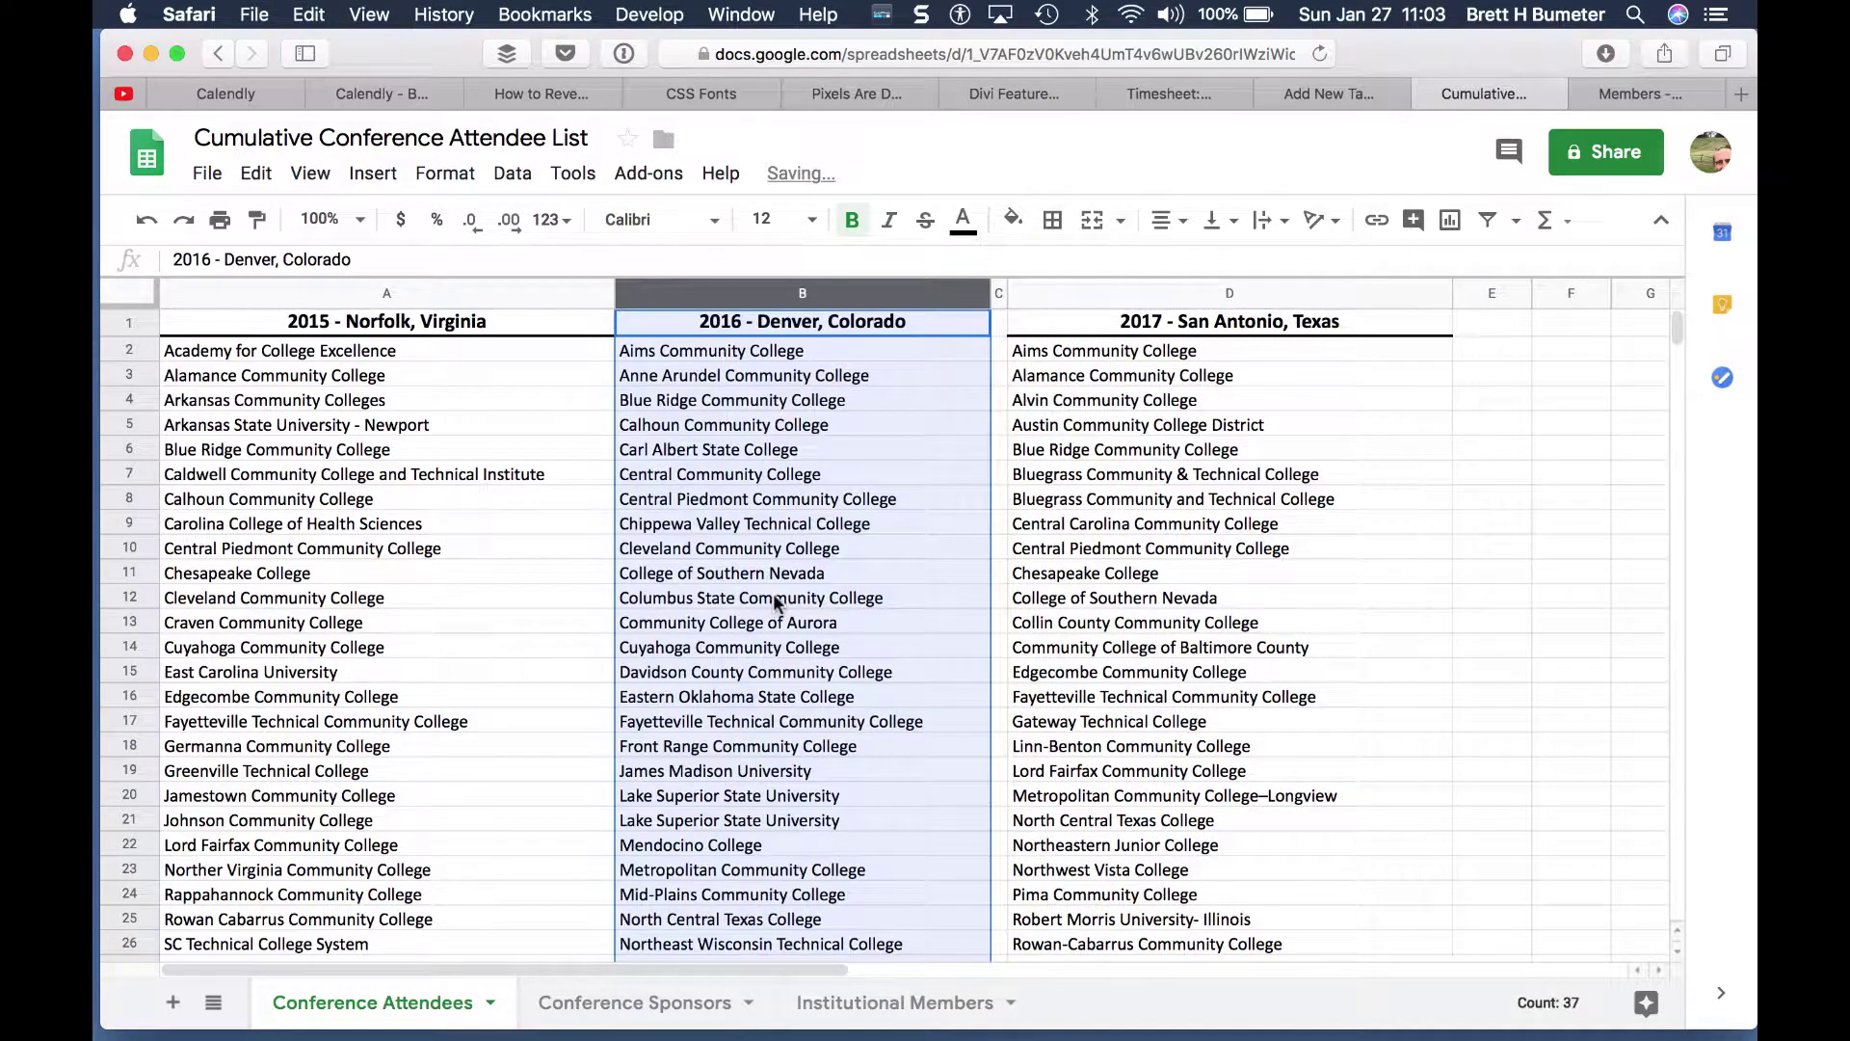
Step: Delete the blank column between the 2016 Denver and 2017 San Antonio lists
{"action": "left_click", "coordinate": [999, 526]}
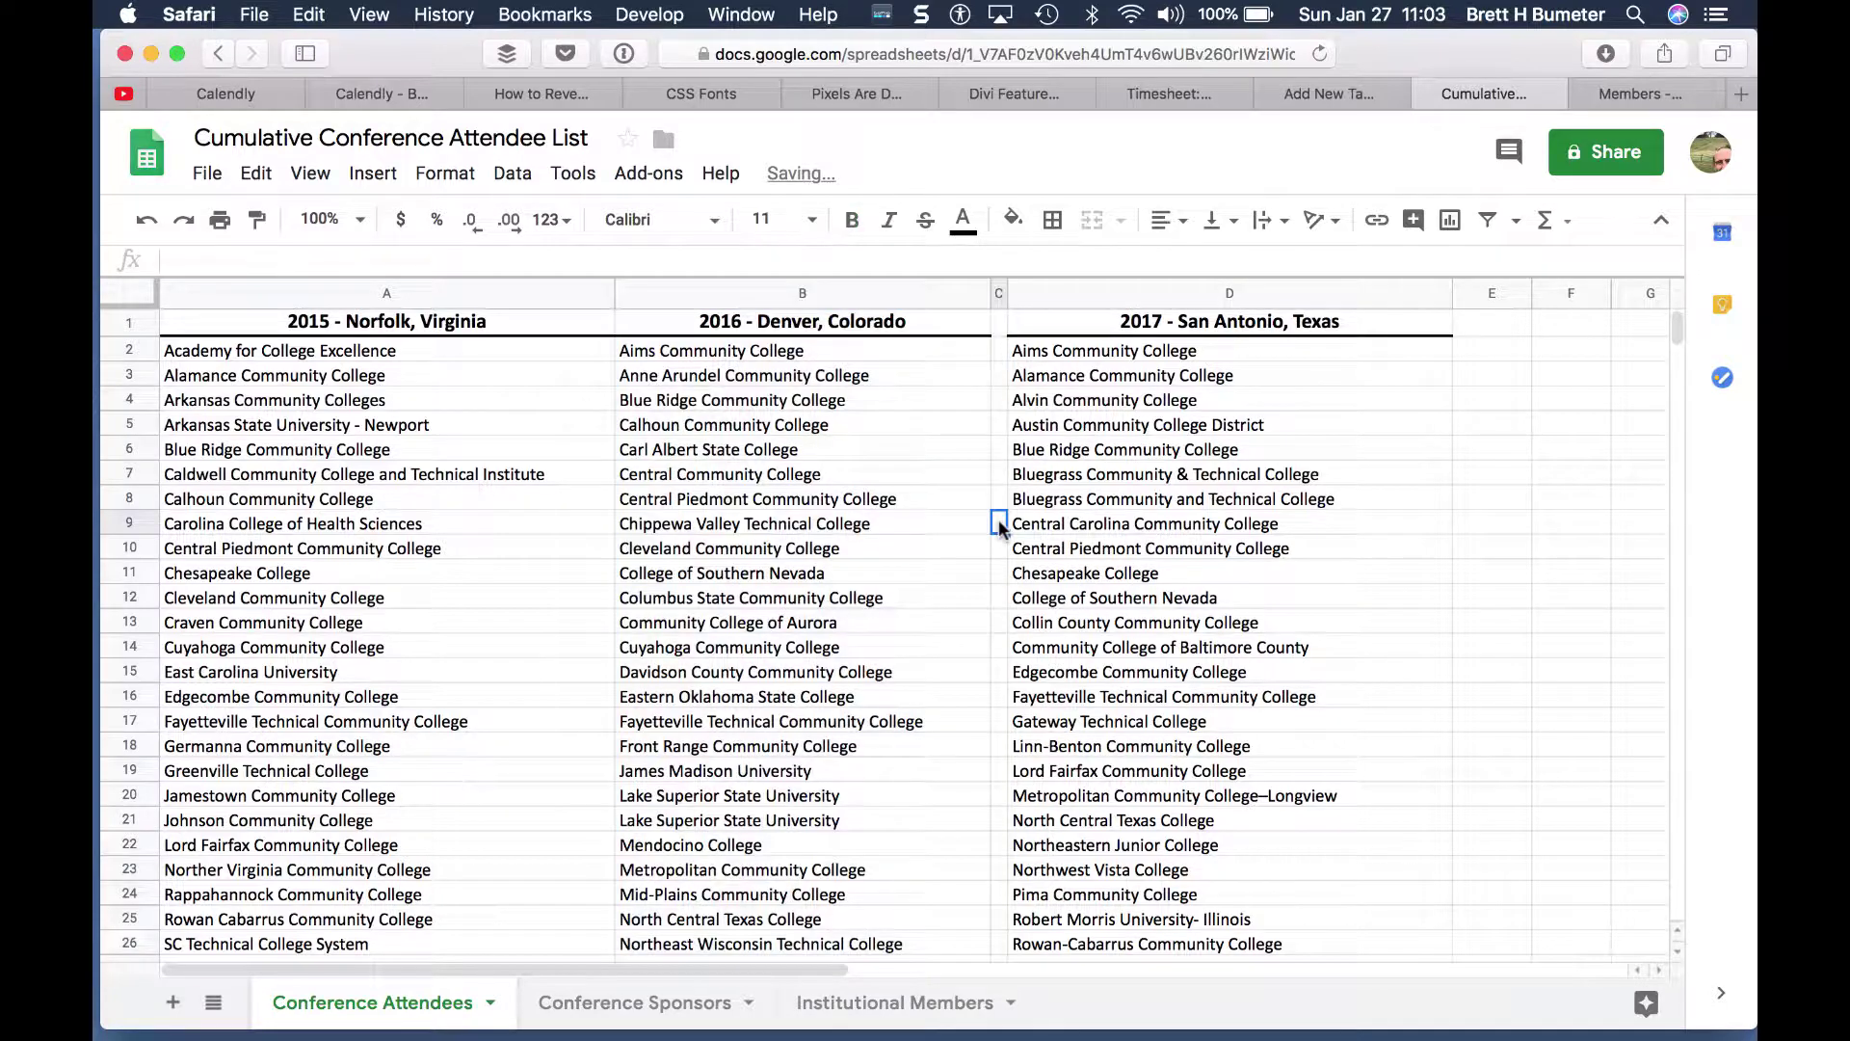
{"action": "left_click", "coordinate": [998, 298]}
{"action": "right_click", "coordinate": [999, 298]}
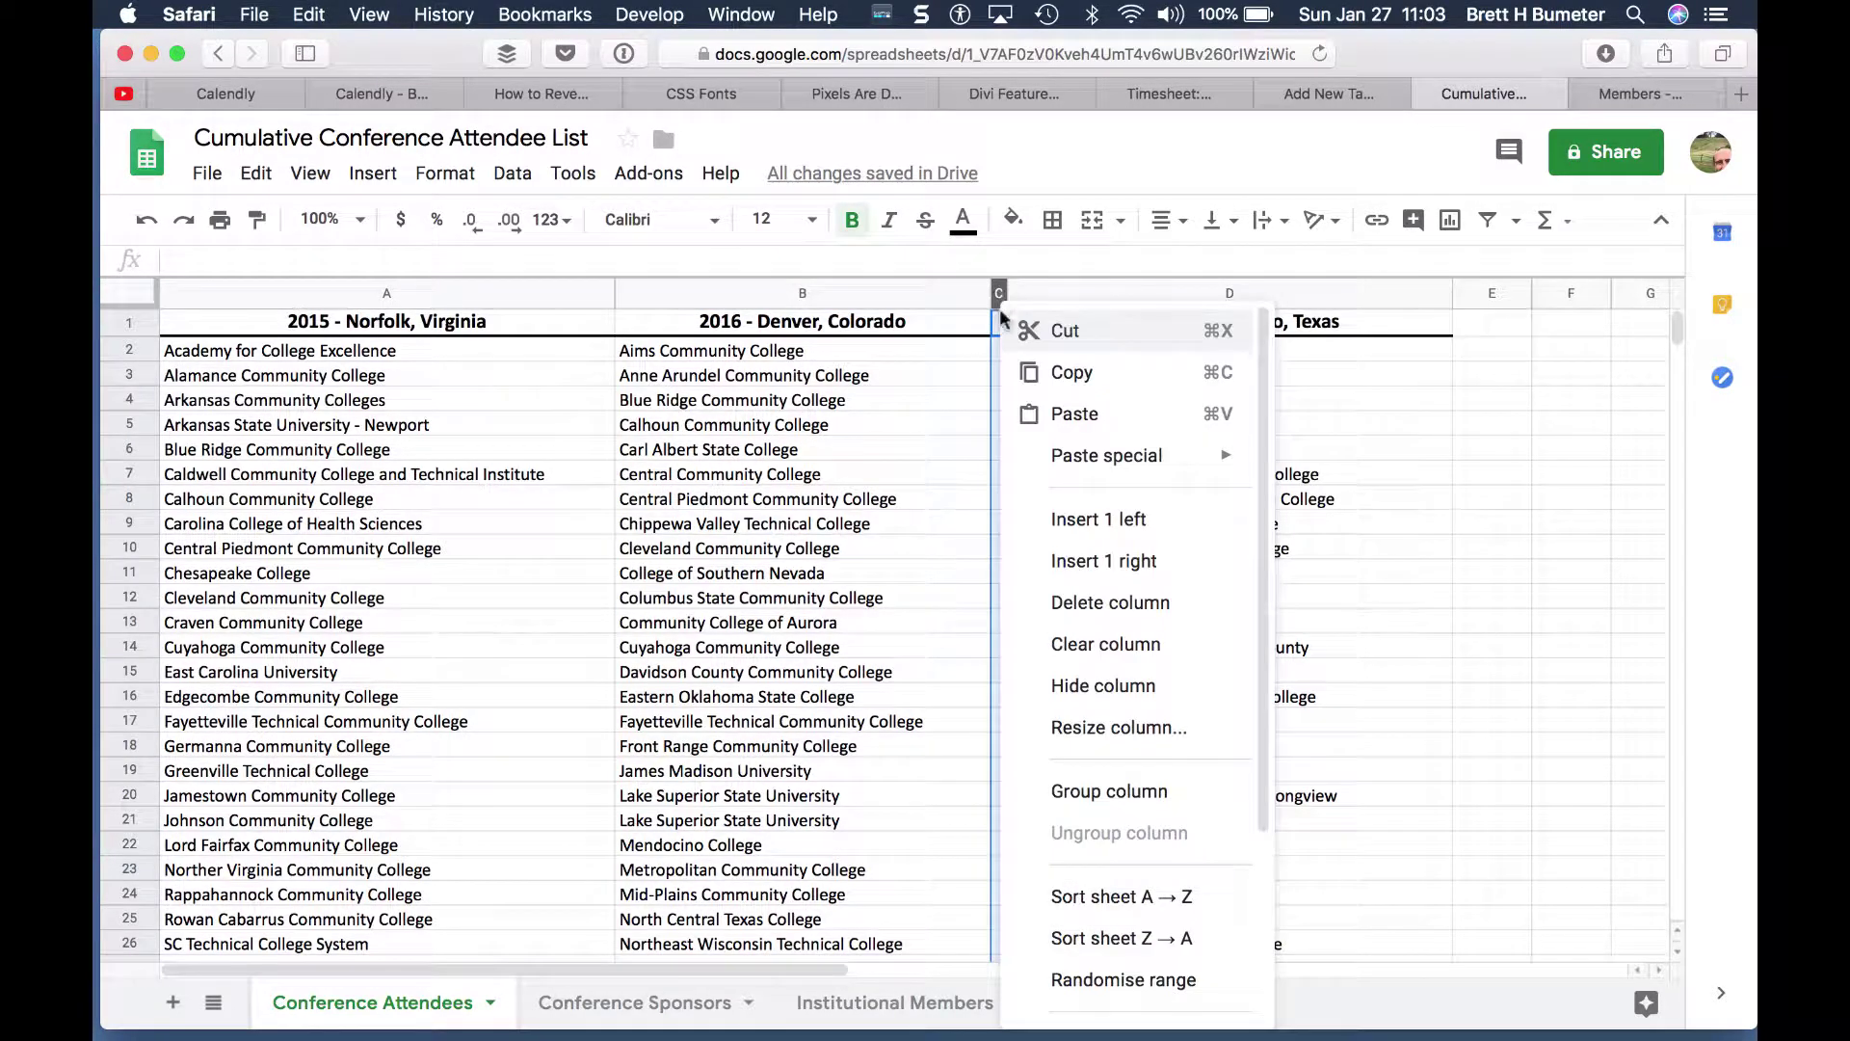
{"action": "left_click", "coordinate": [1108, 613]}
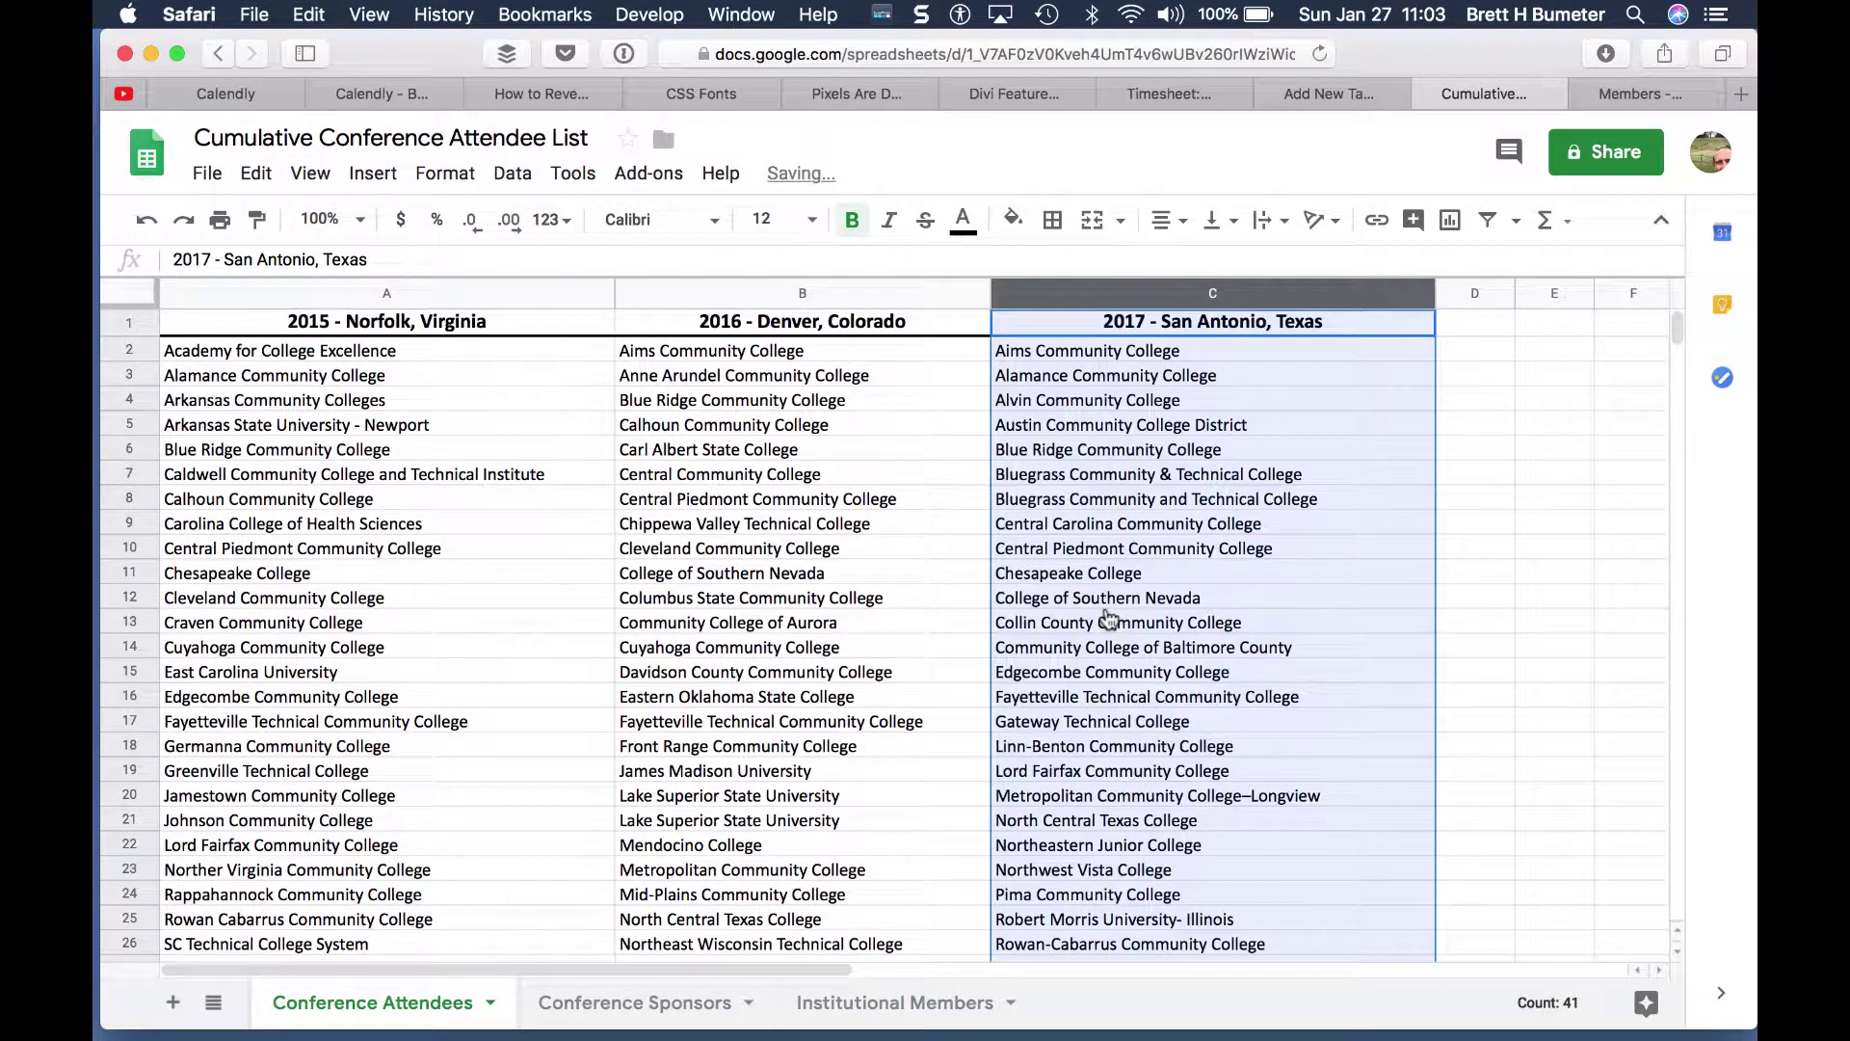
{"action": "left_click", "coordinate": [741, 556]}
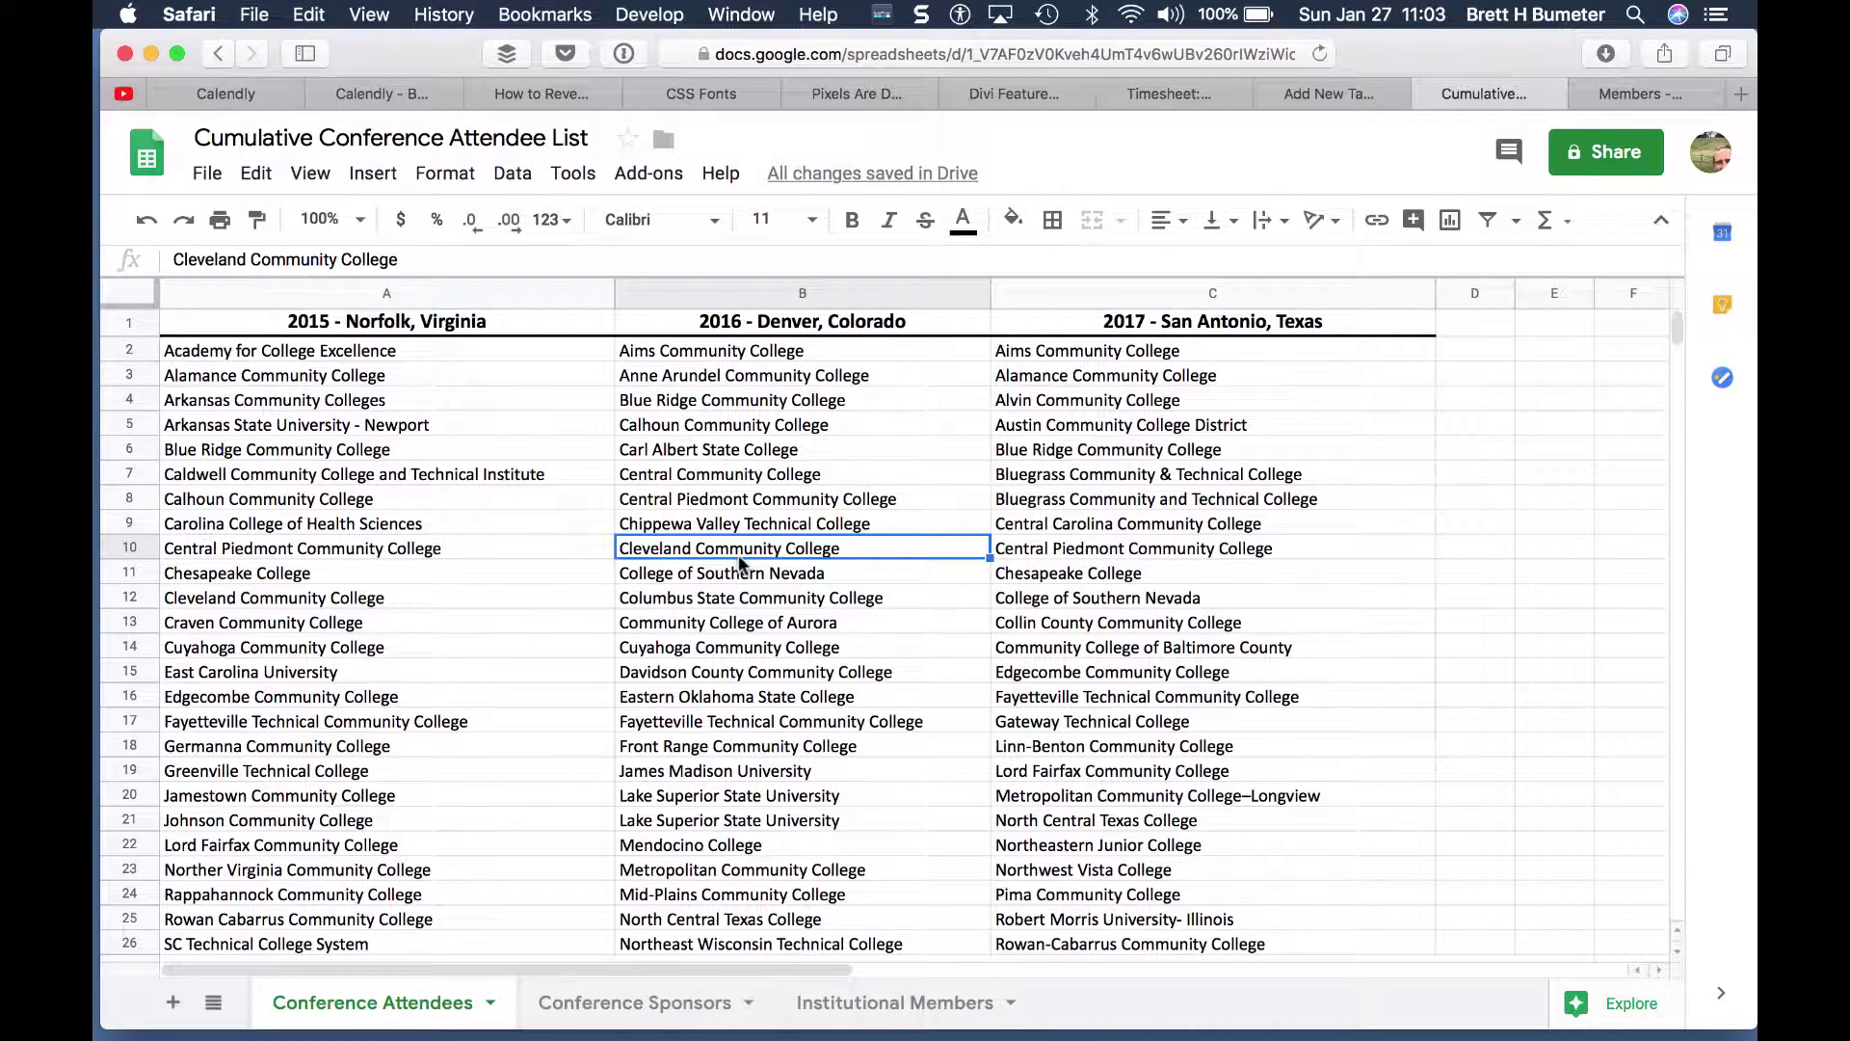
Step: Select the attendee data in A1:C41 and download the current sheet as comma-separated values (.csv)
{"action": "left_click", "coordinate": [518, 326]}
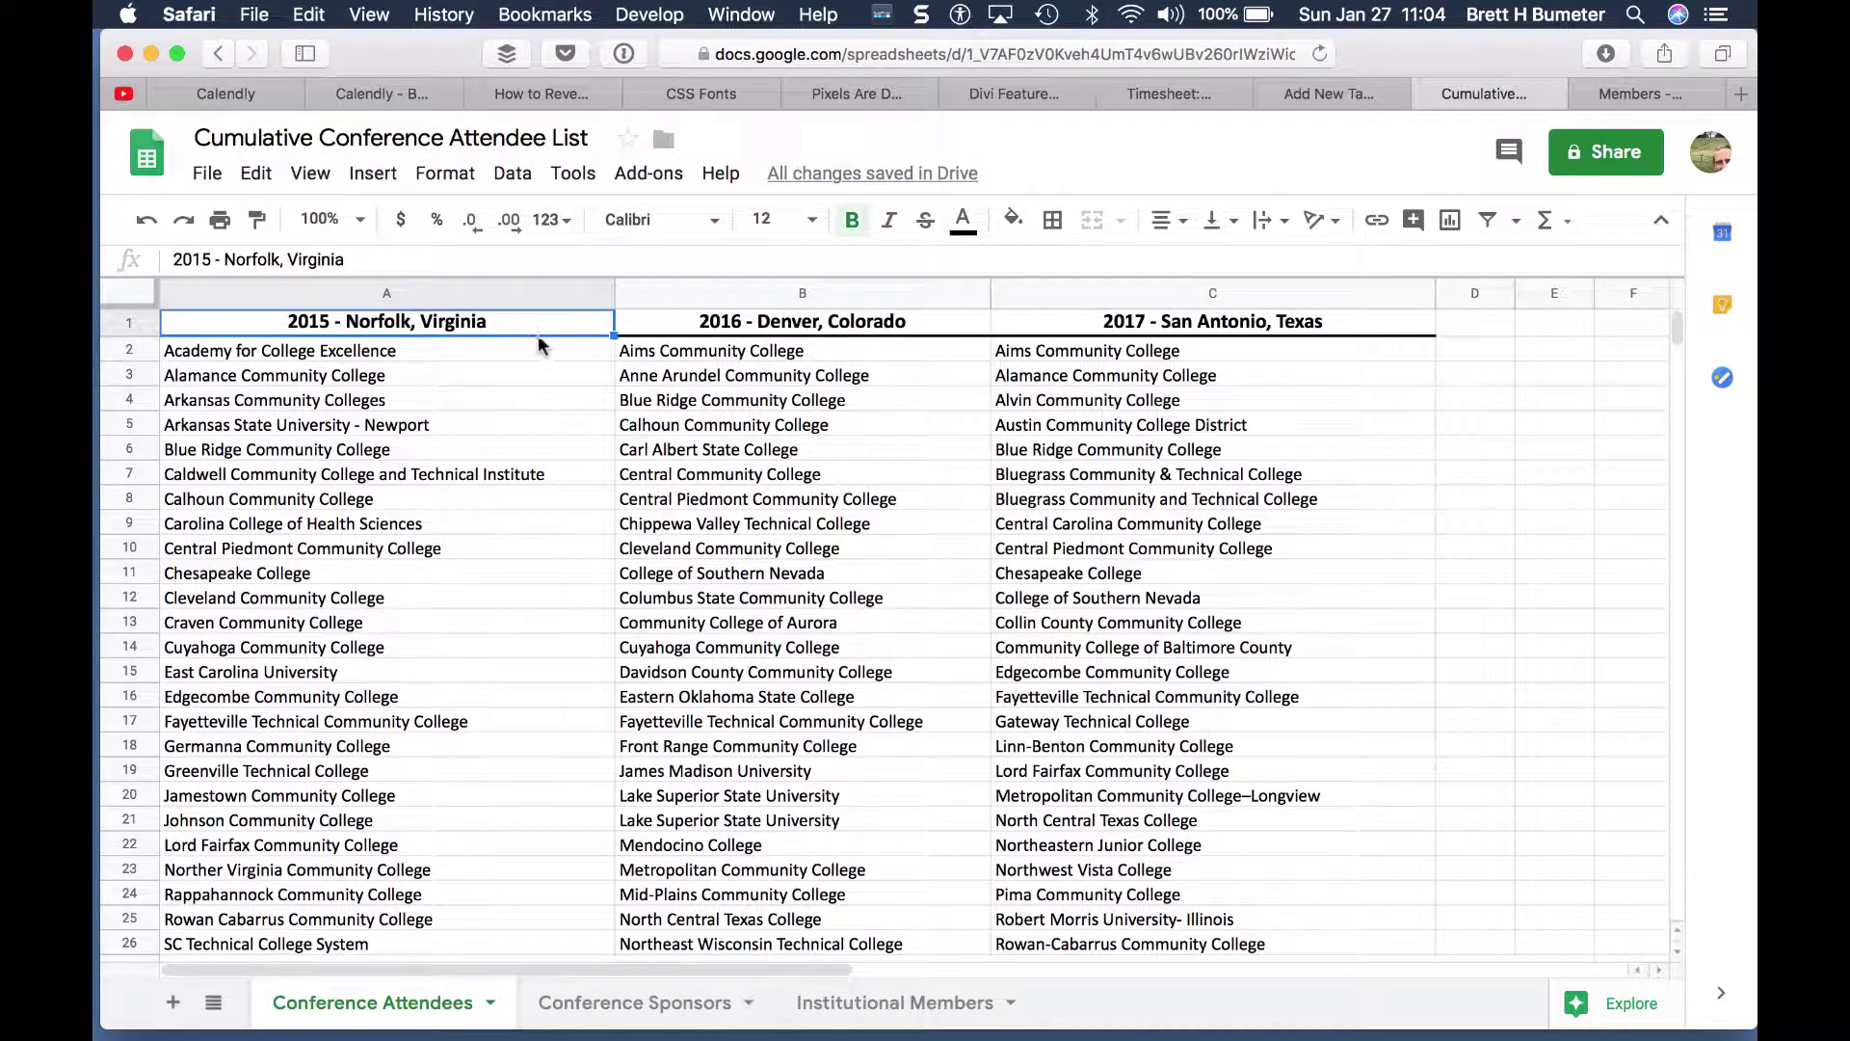
{"action": "left_click", "coordinate": [1245, 939], "text": "shift"}
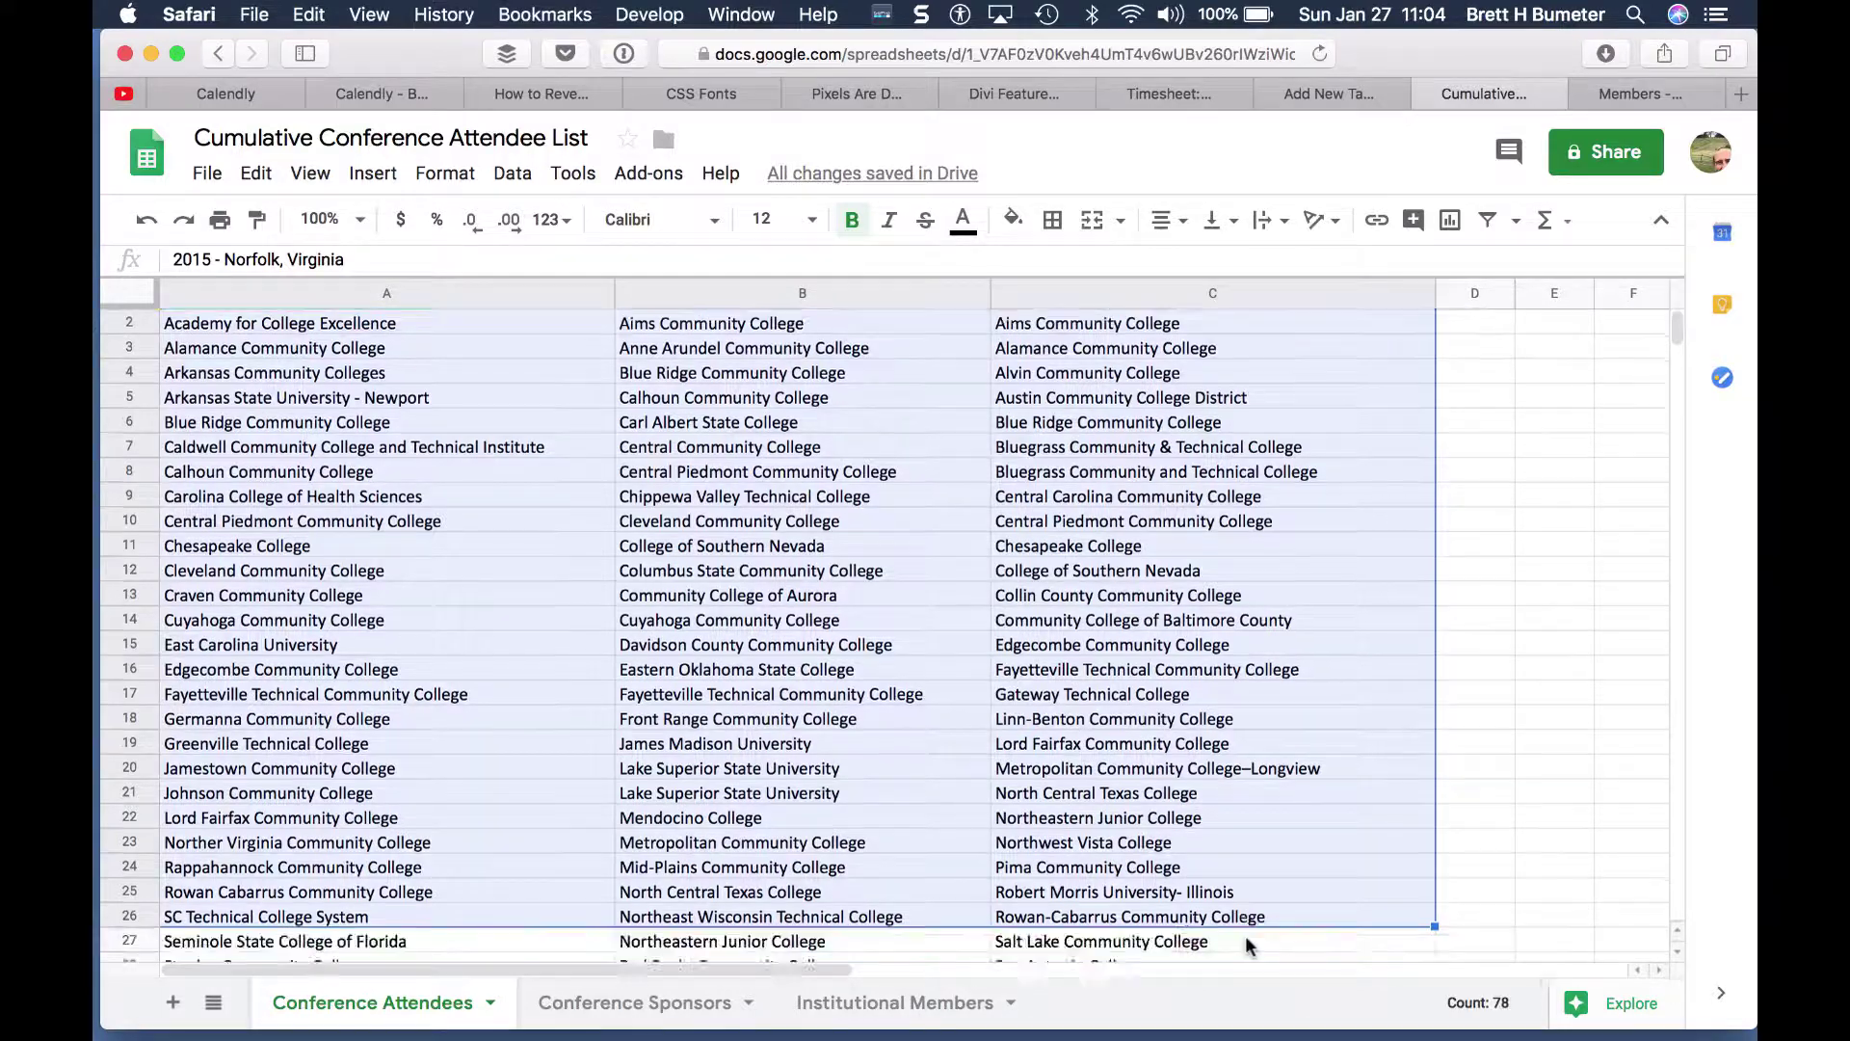
{"action": "scroll", "coordinate": [1246, 940], "scroll_direction": "down", "scroll_amount": 5}
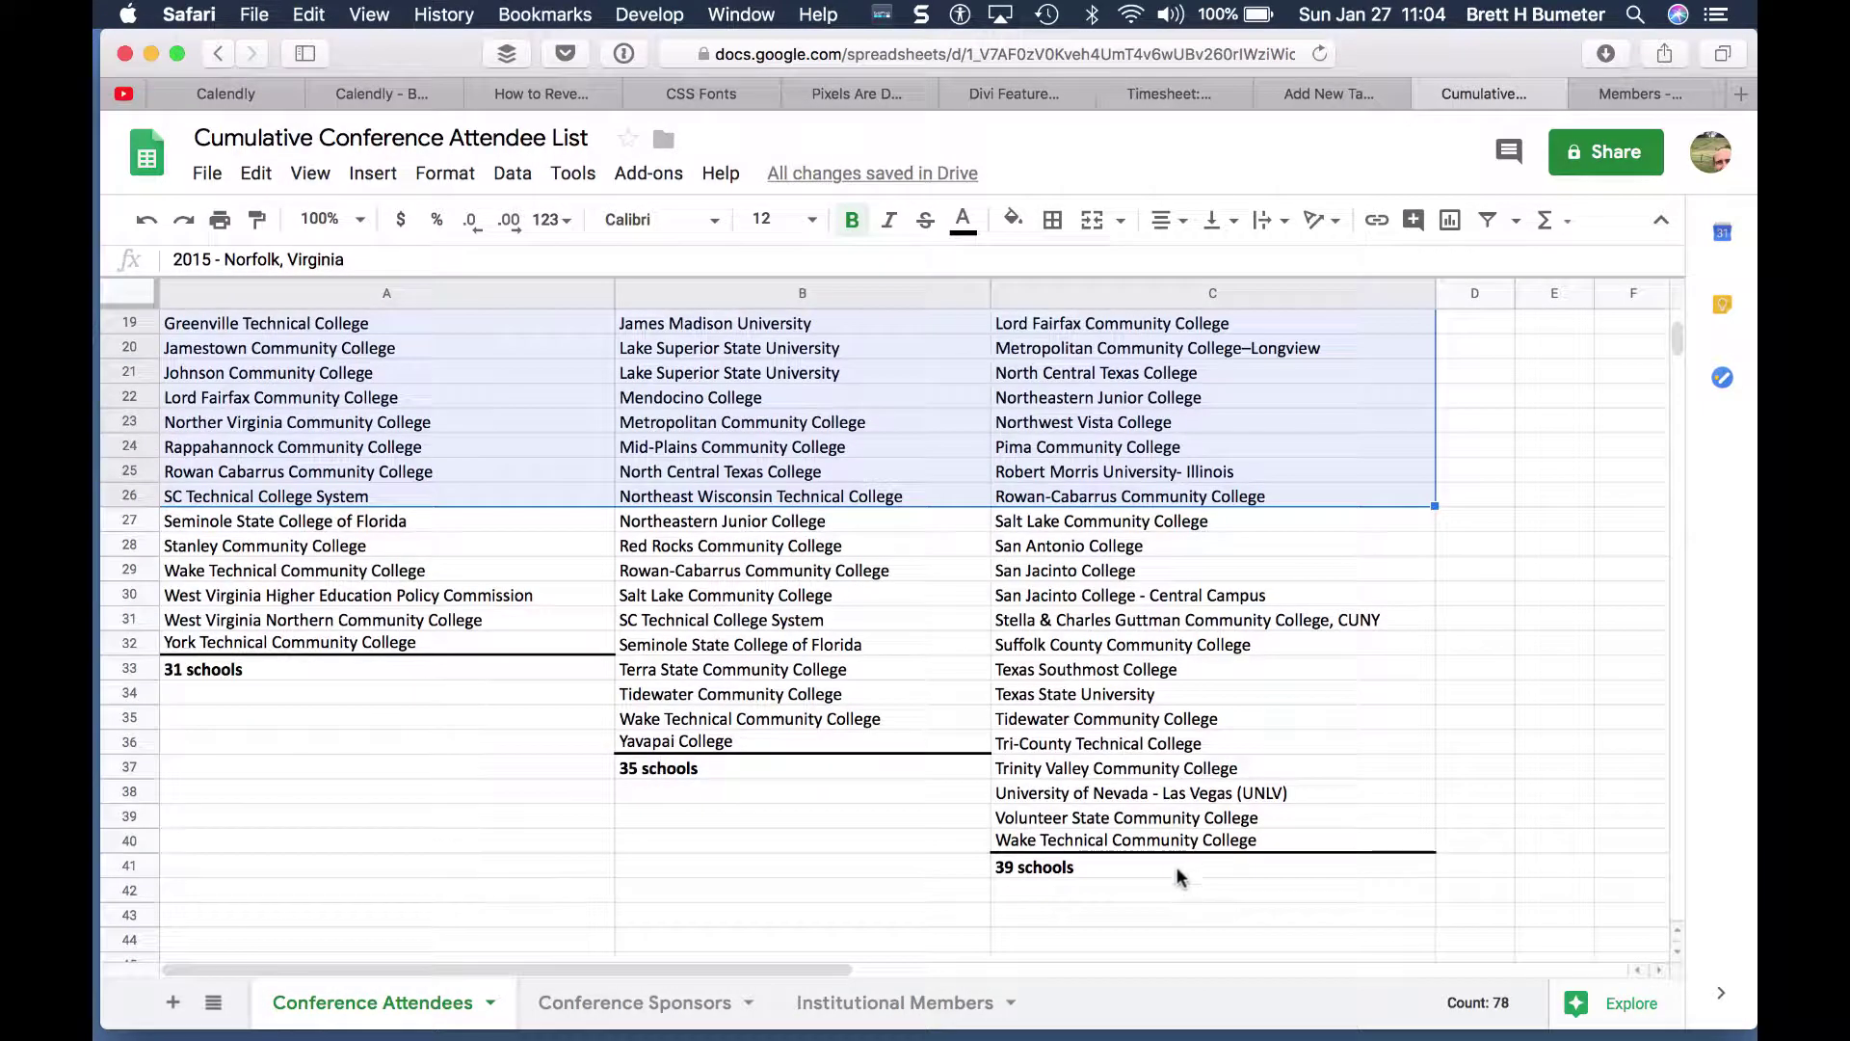
{"action": "left_click", "coordinate": [1176, 865], "text": "shift"}
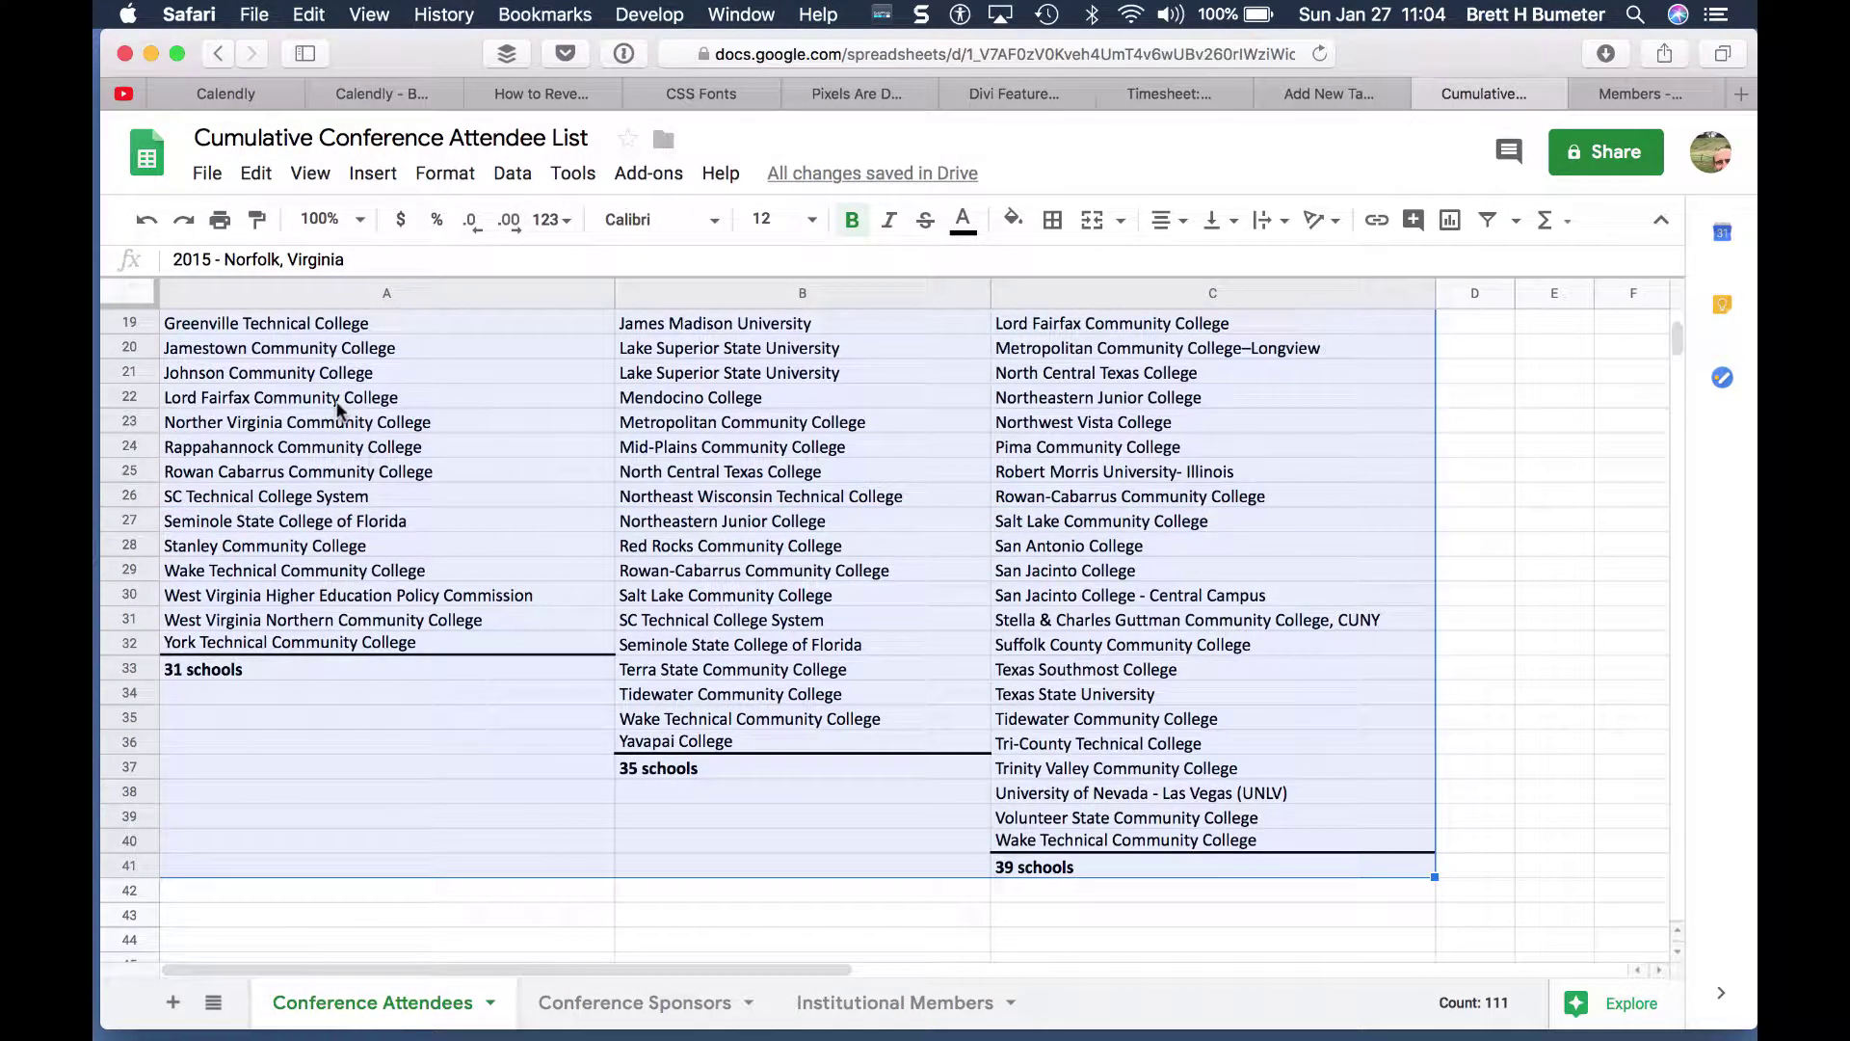
{"action": "scroll", "coordinate": [337, 410], "scroll_direction": "up", "scroll_amount": 5}
{"action": "left_click", "coordinate": [208, 173]}
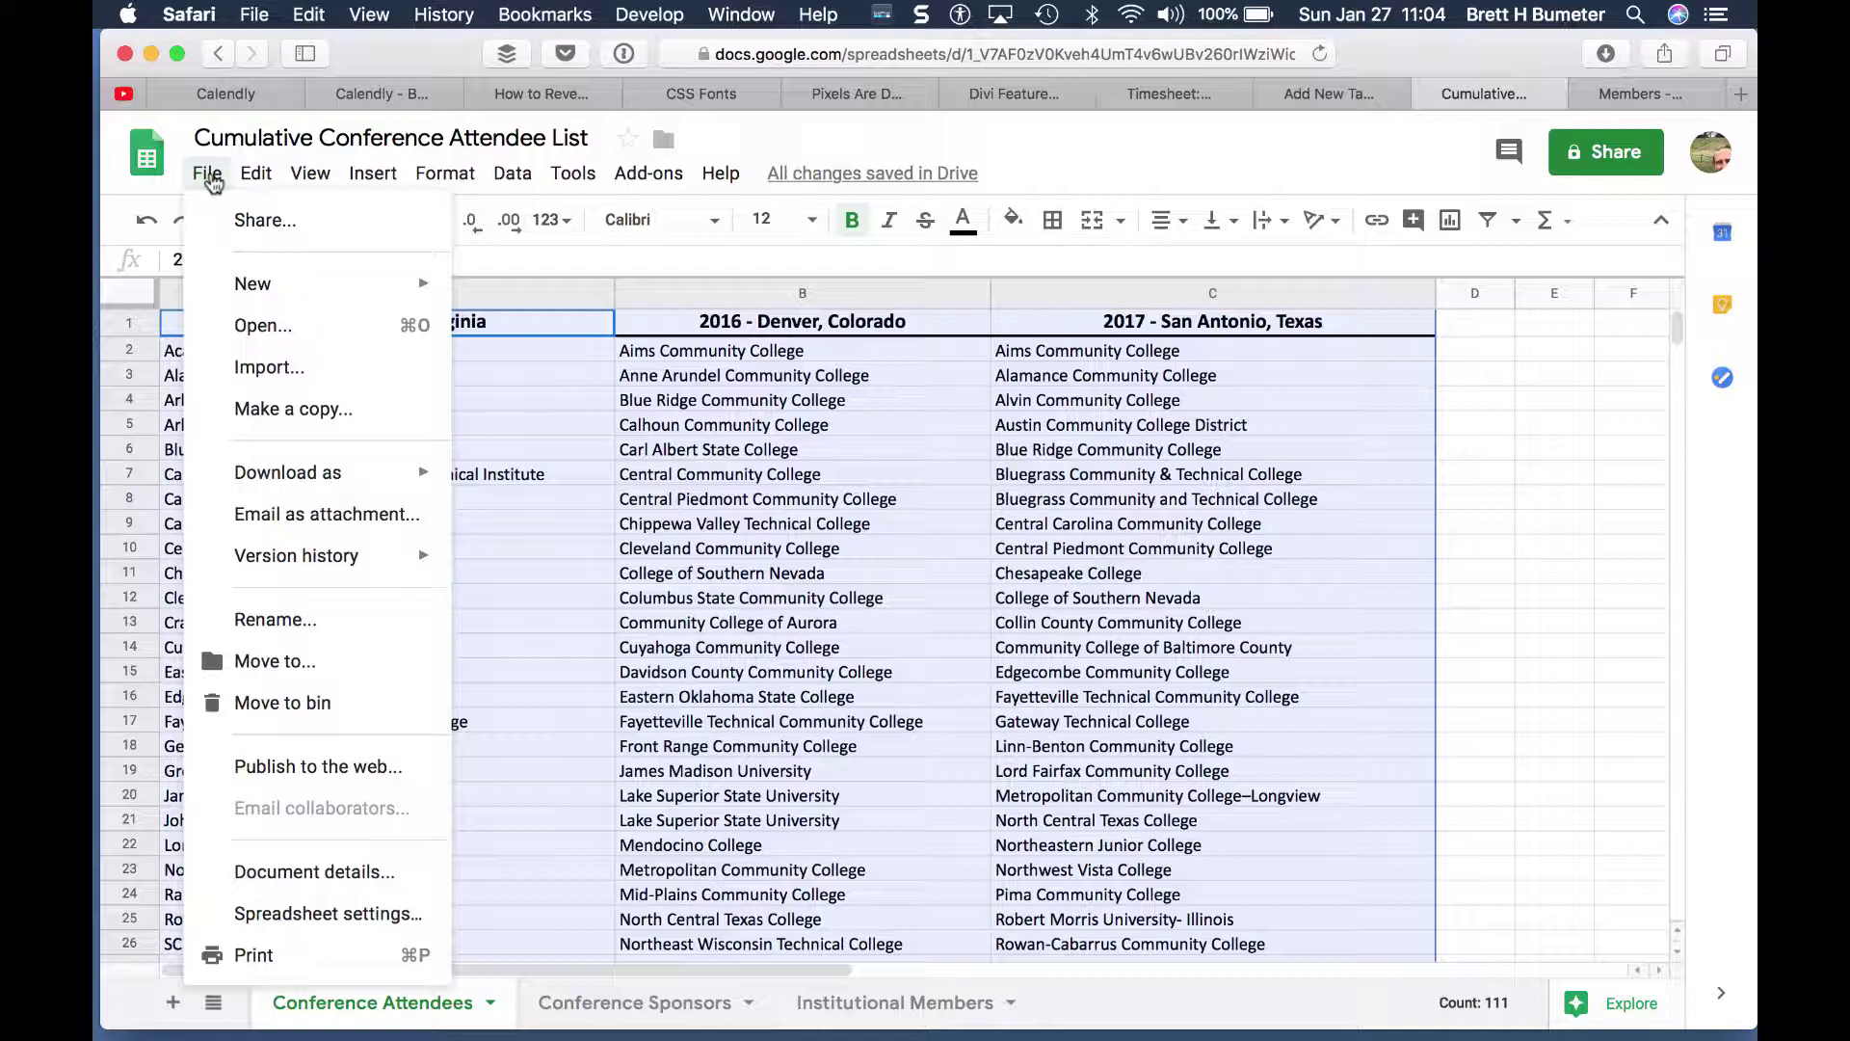
{"action": "mouse_move", "coordinate": [400, 496]}
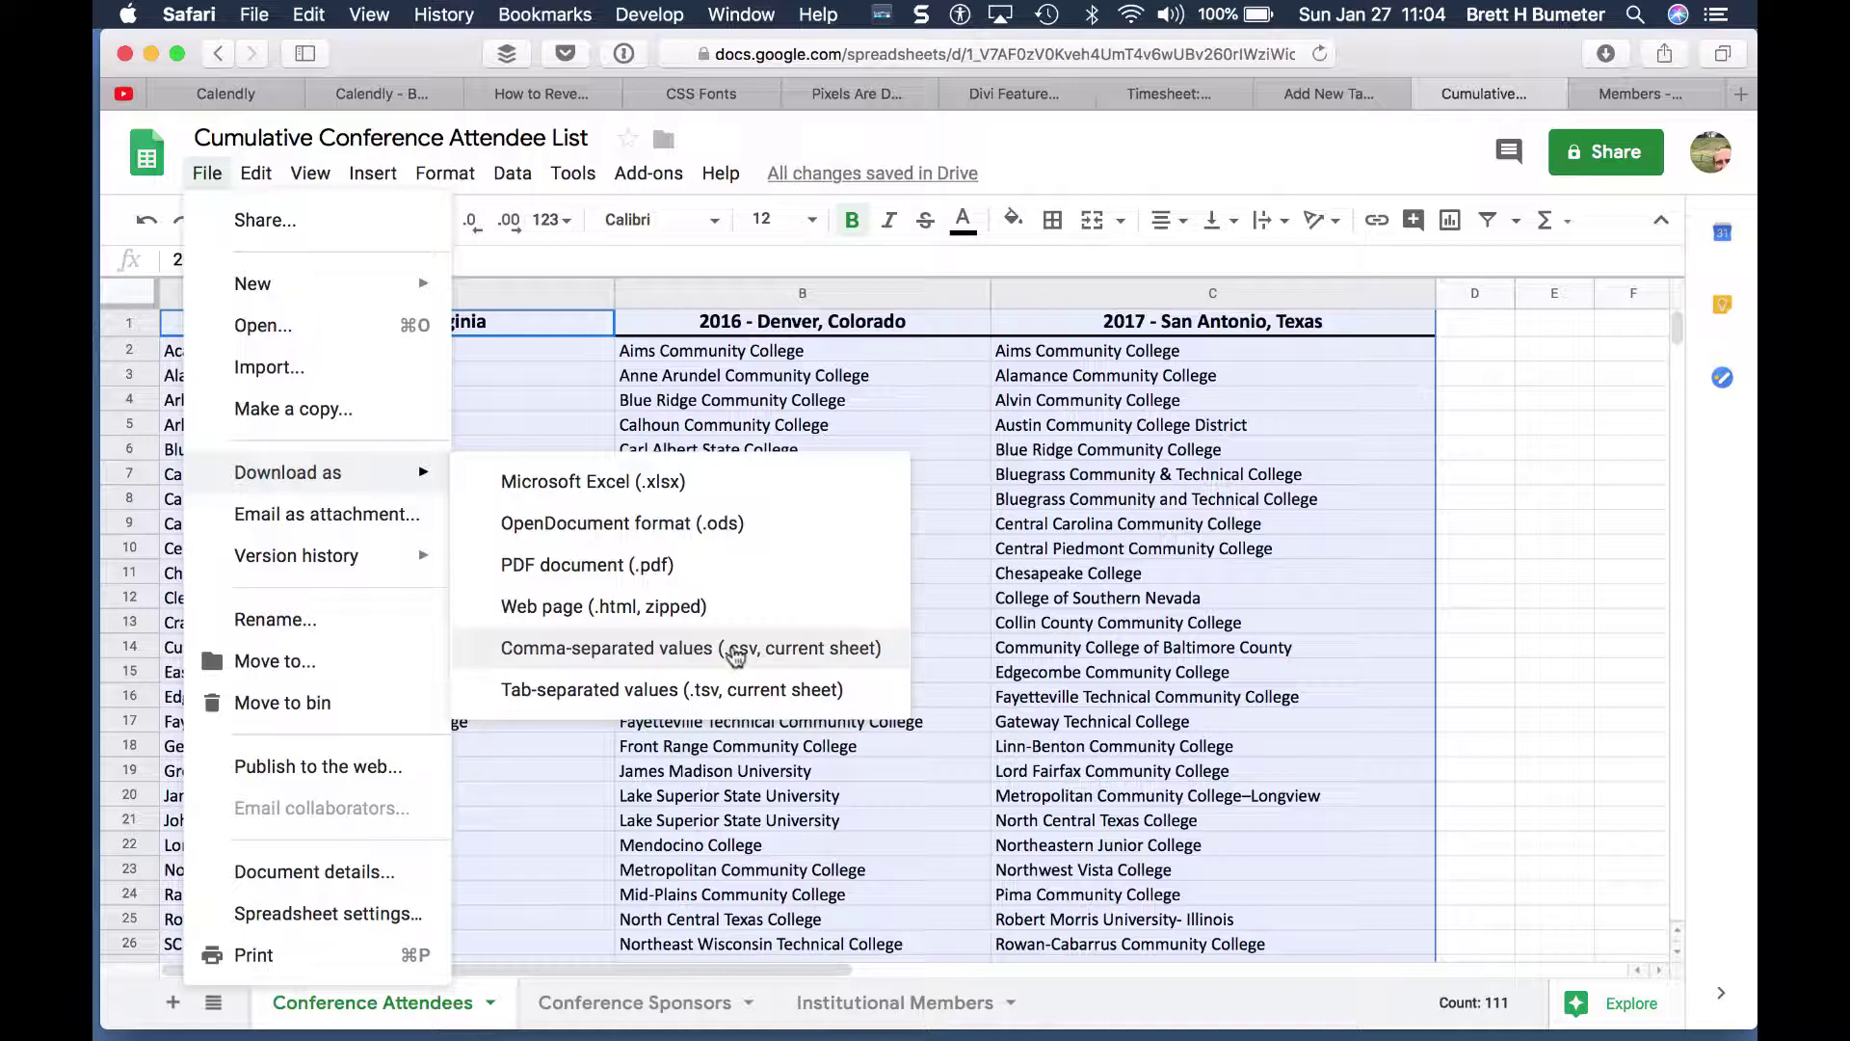
{"action": "left_click", "coordinate": [737, 655]}
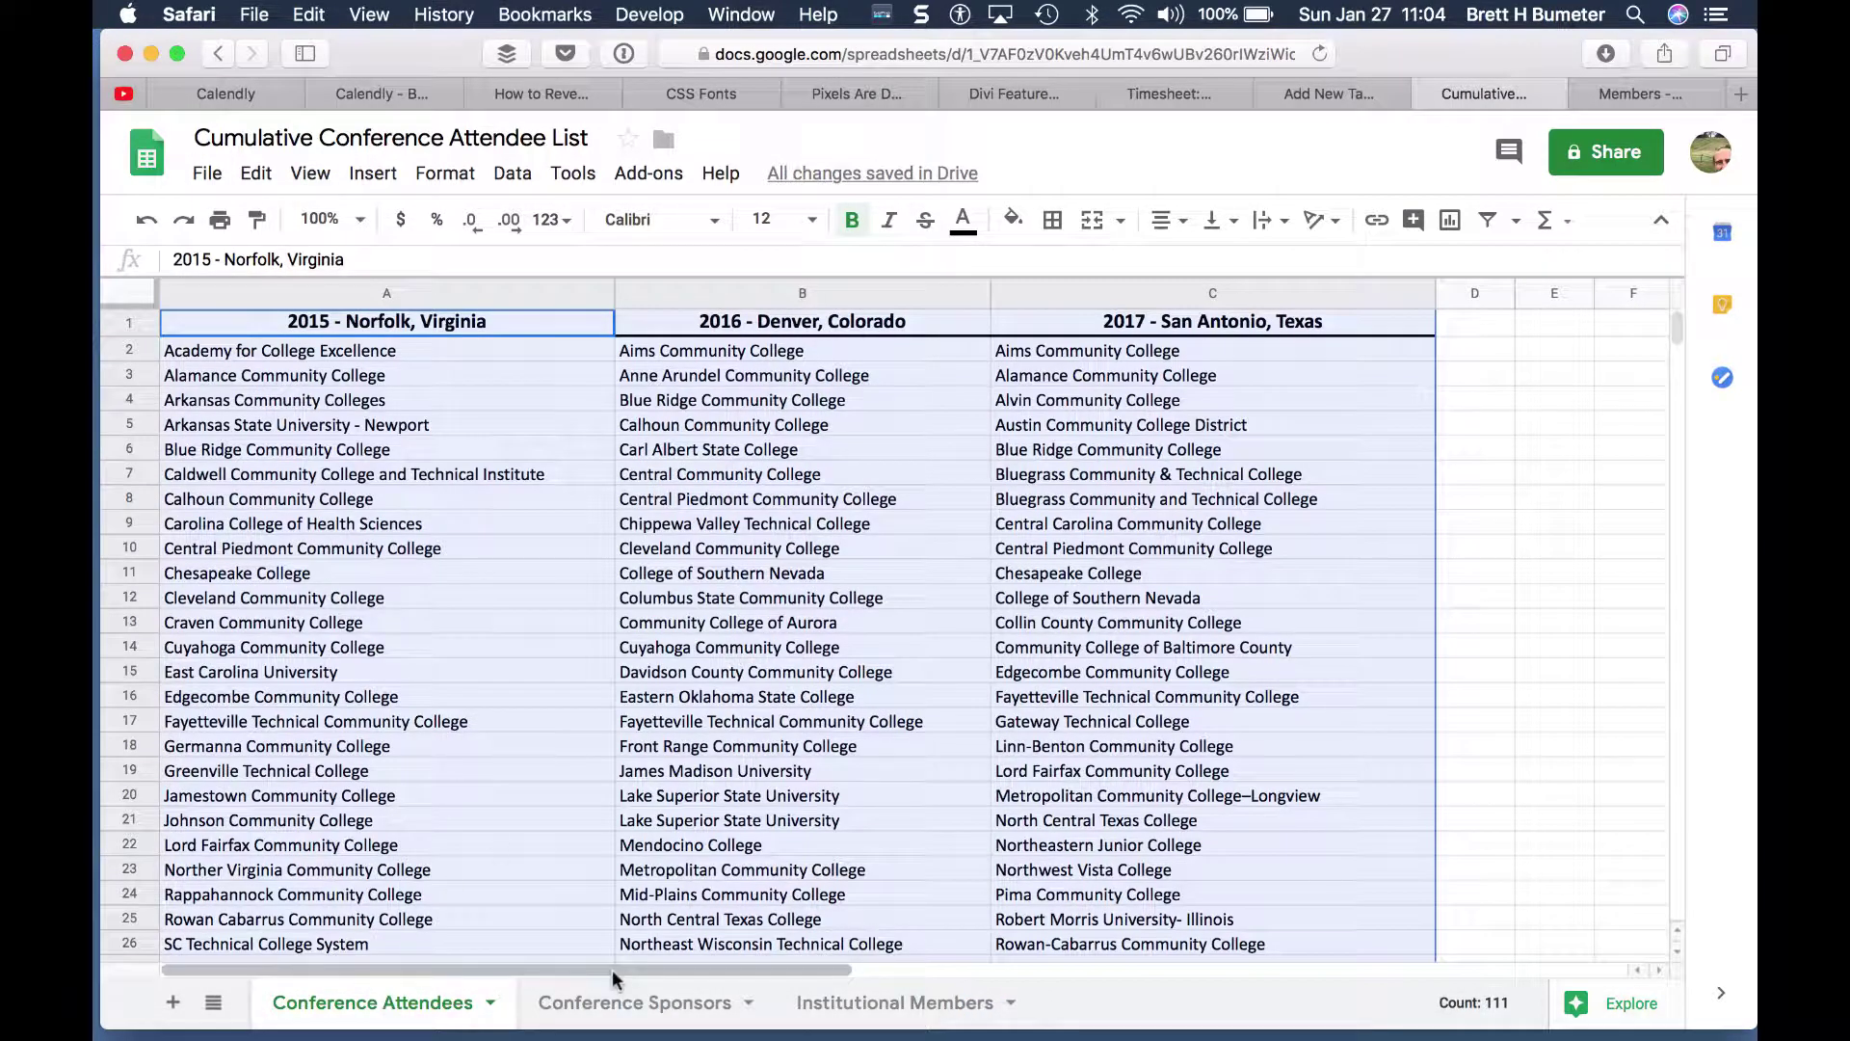
Step: Check the Downloads folder for the exported Conference Attendees CSV file
{"action": "mouse_move", "coordinate": [1226, 1029]}
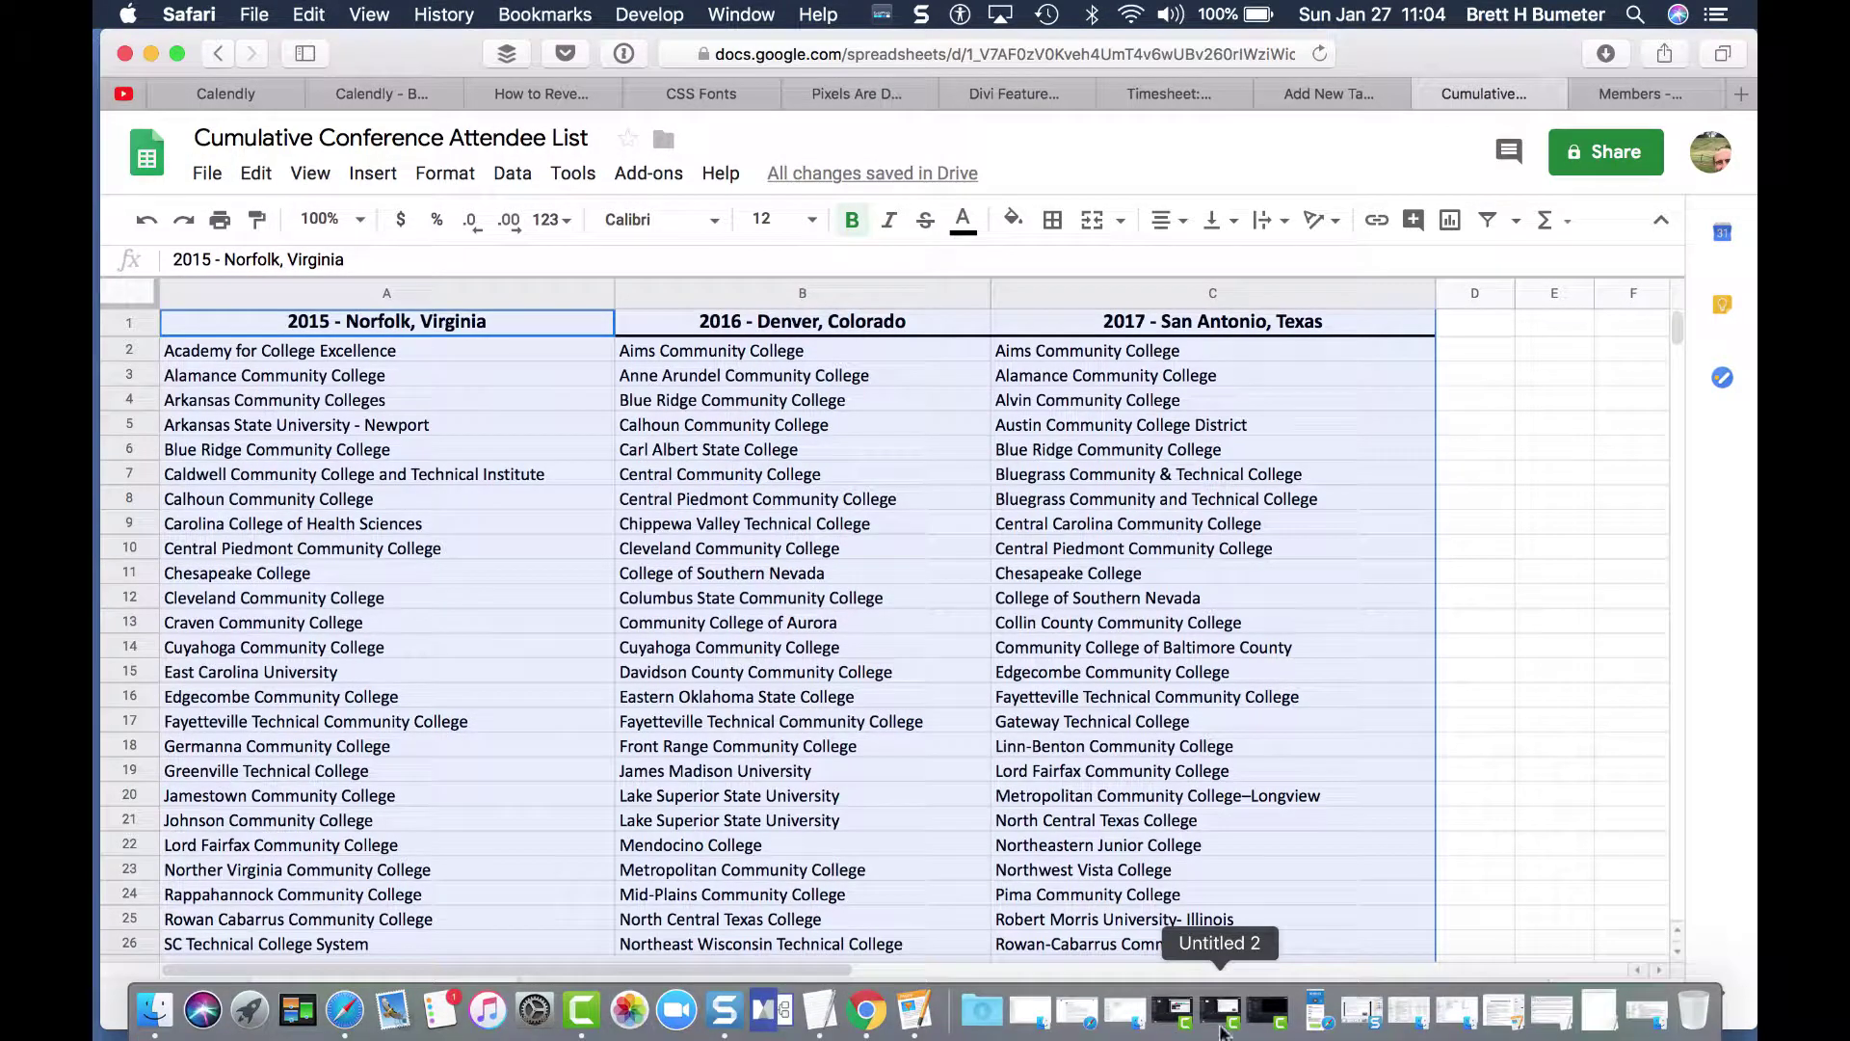
{"action": "left_click", "coordinate": [985, 1029]}
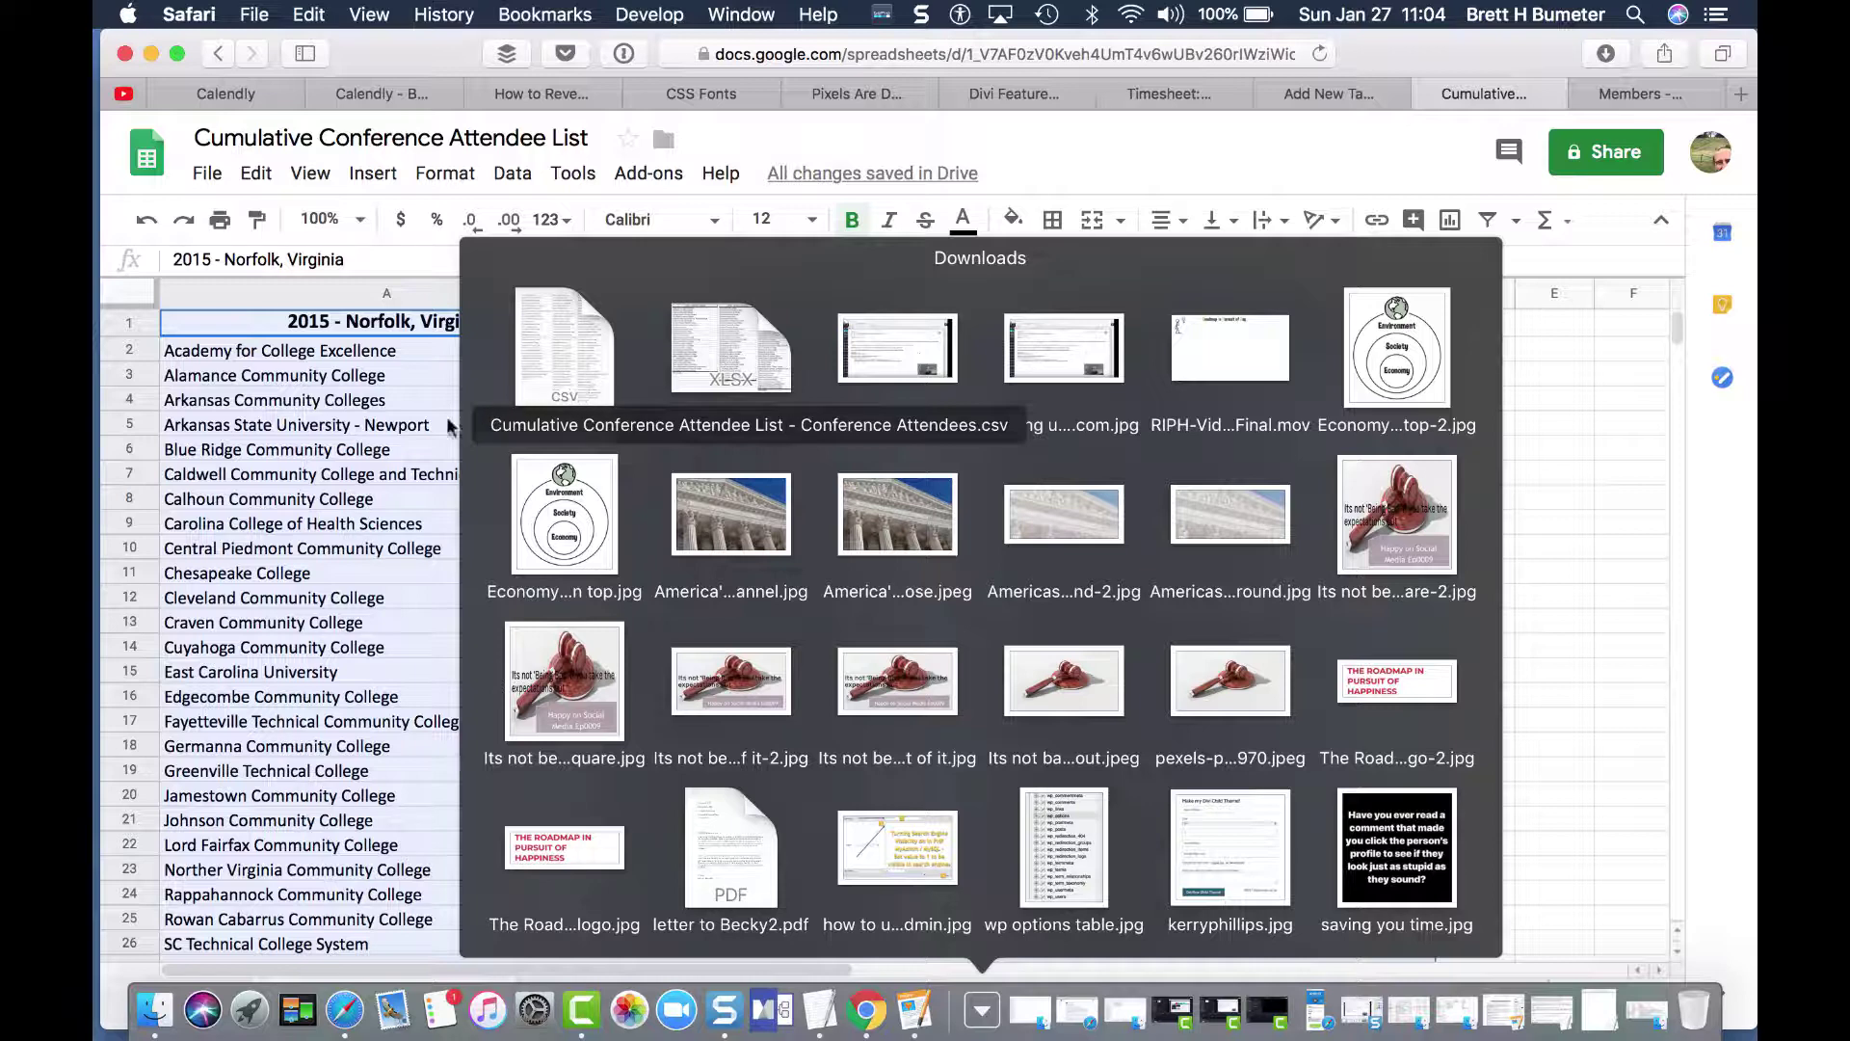
{"action": "left_click", "coordinate": [1576, 566]}
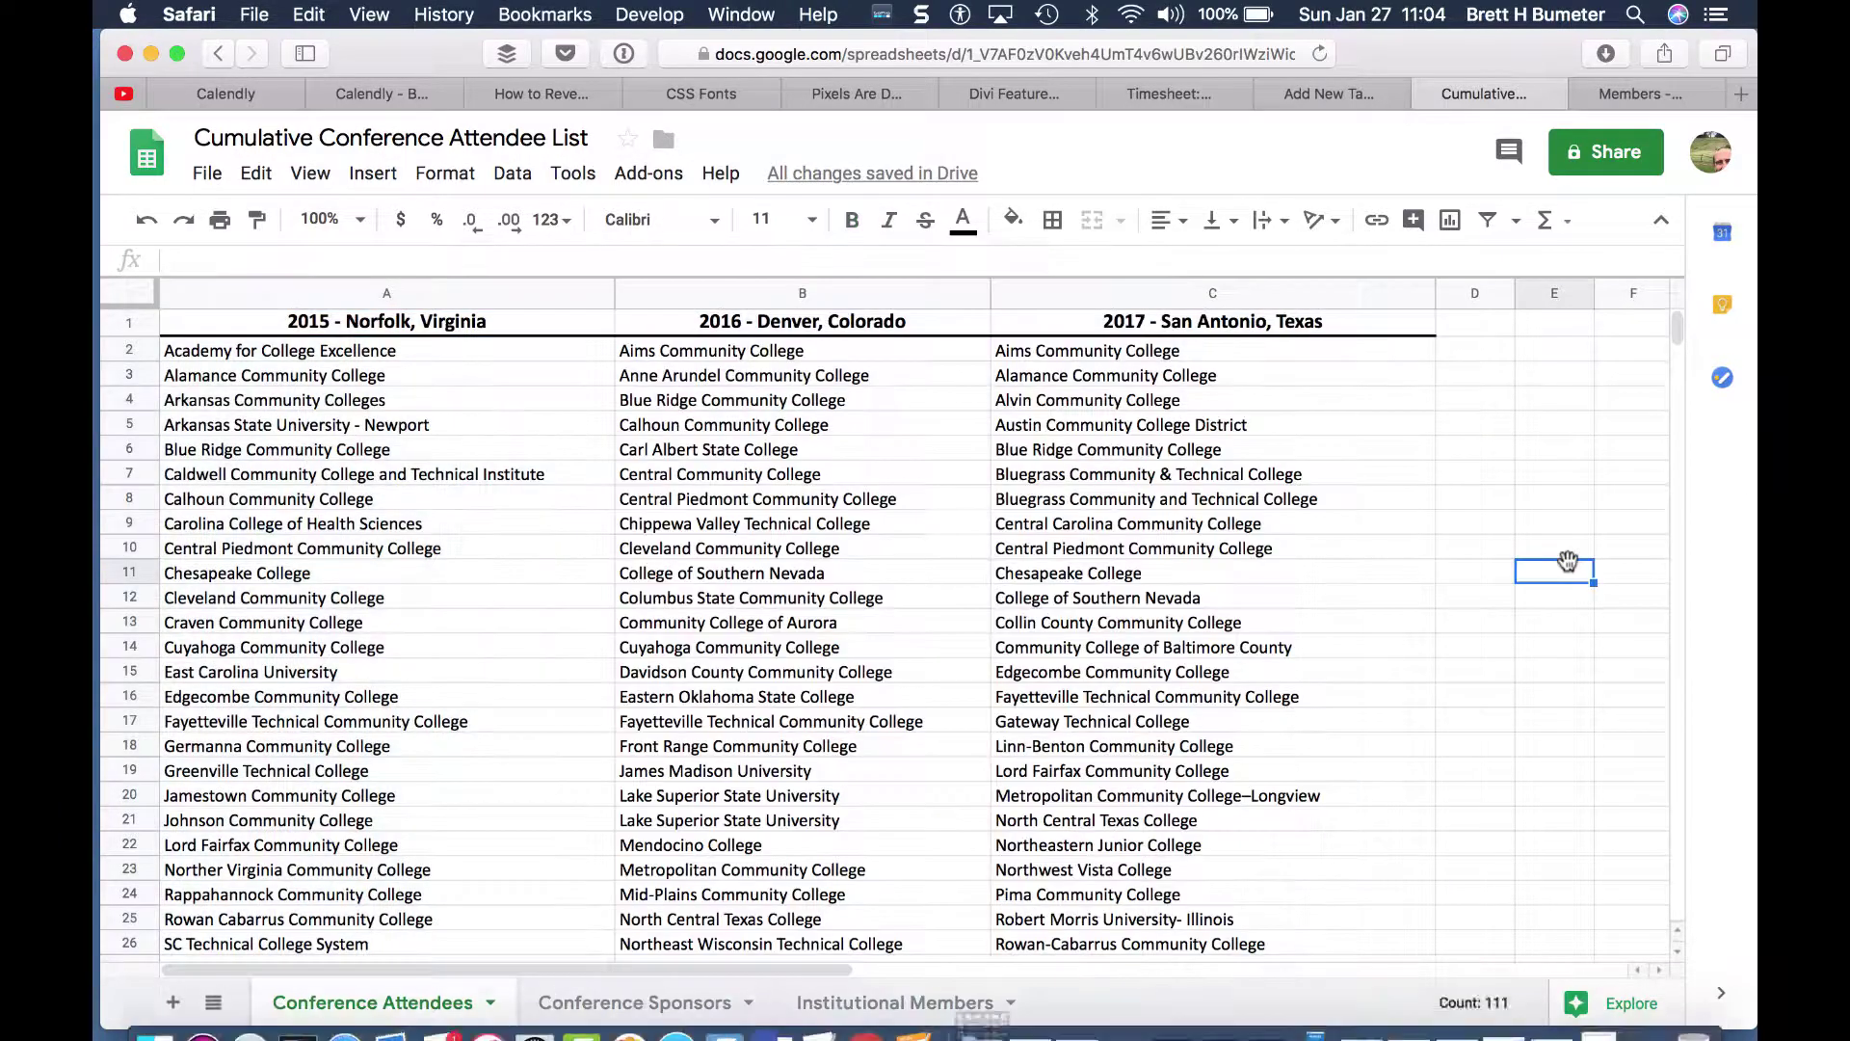
Step: On the Conference Sponsors sheet, delete the blank column between the 2016 Sponsors and 2017 Sponsors lists
{"action": "left_click", "coordinate": [640, 1004]}
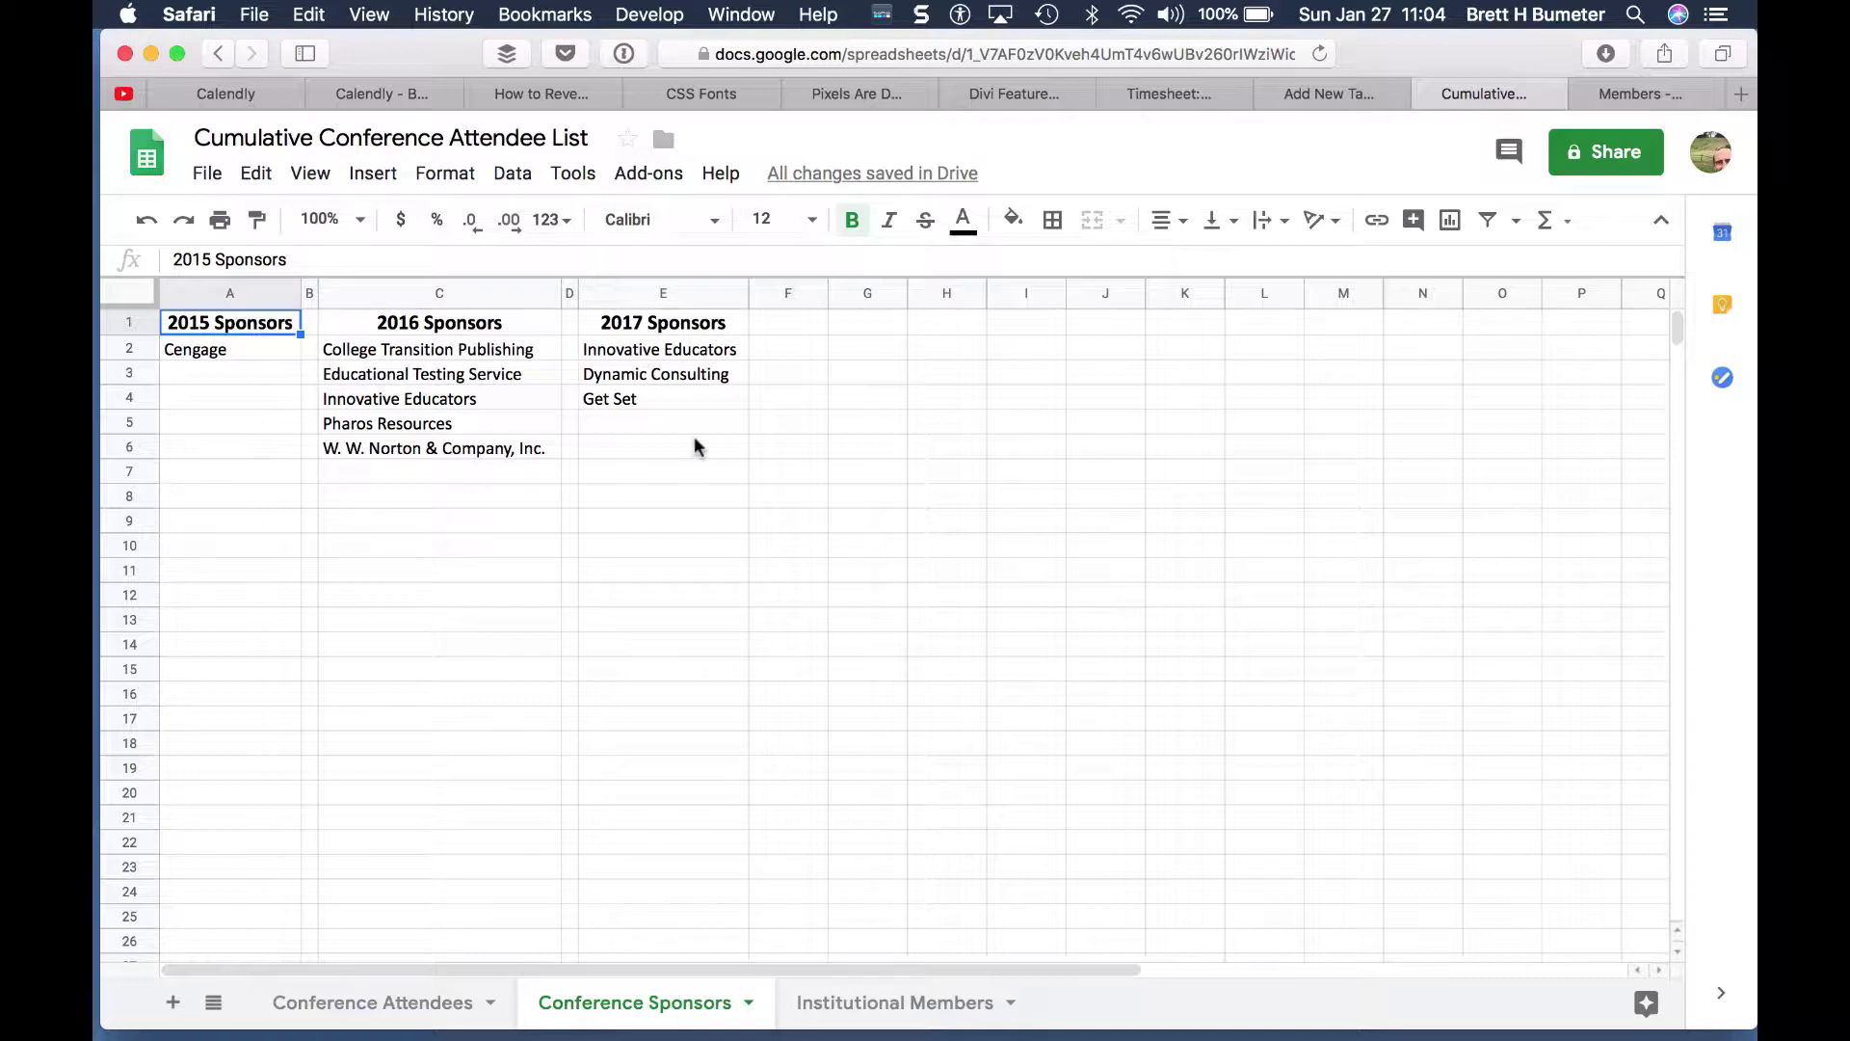
{"action": "left_click", "coordinate": [673, 448], "text": "shift"}
{"action": "left_click", "coordinate": [592, 400]}
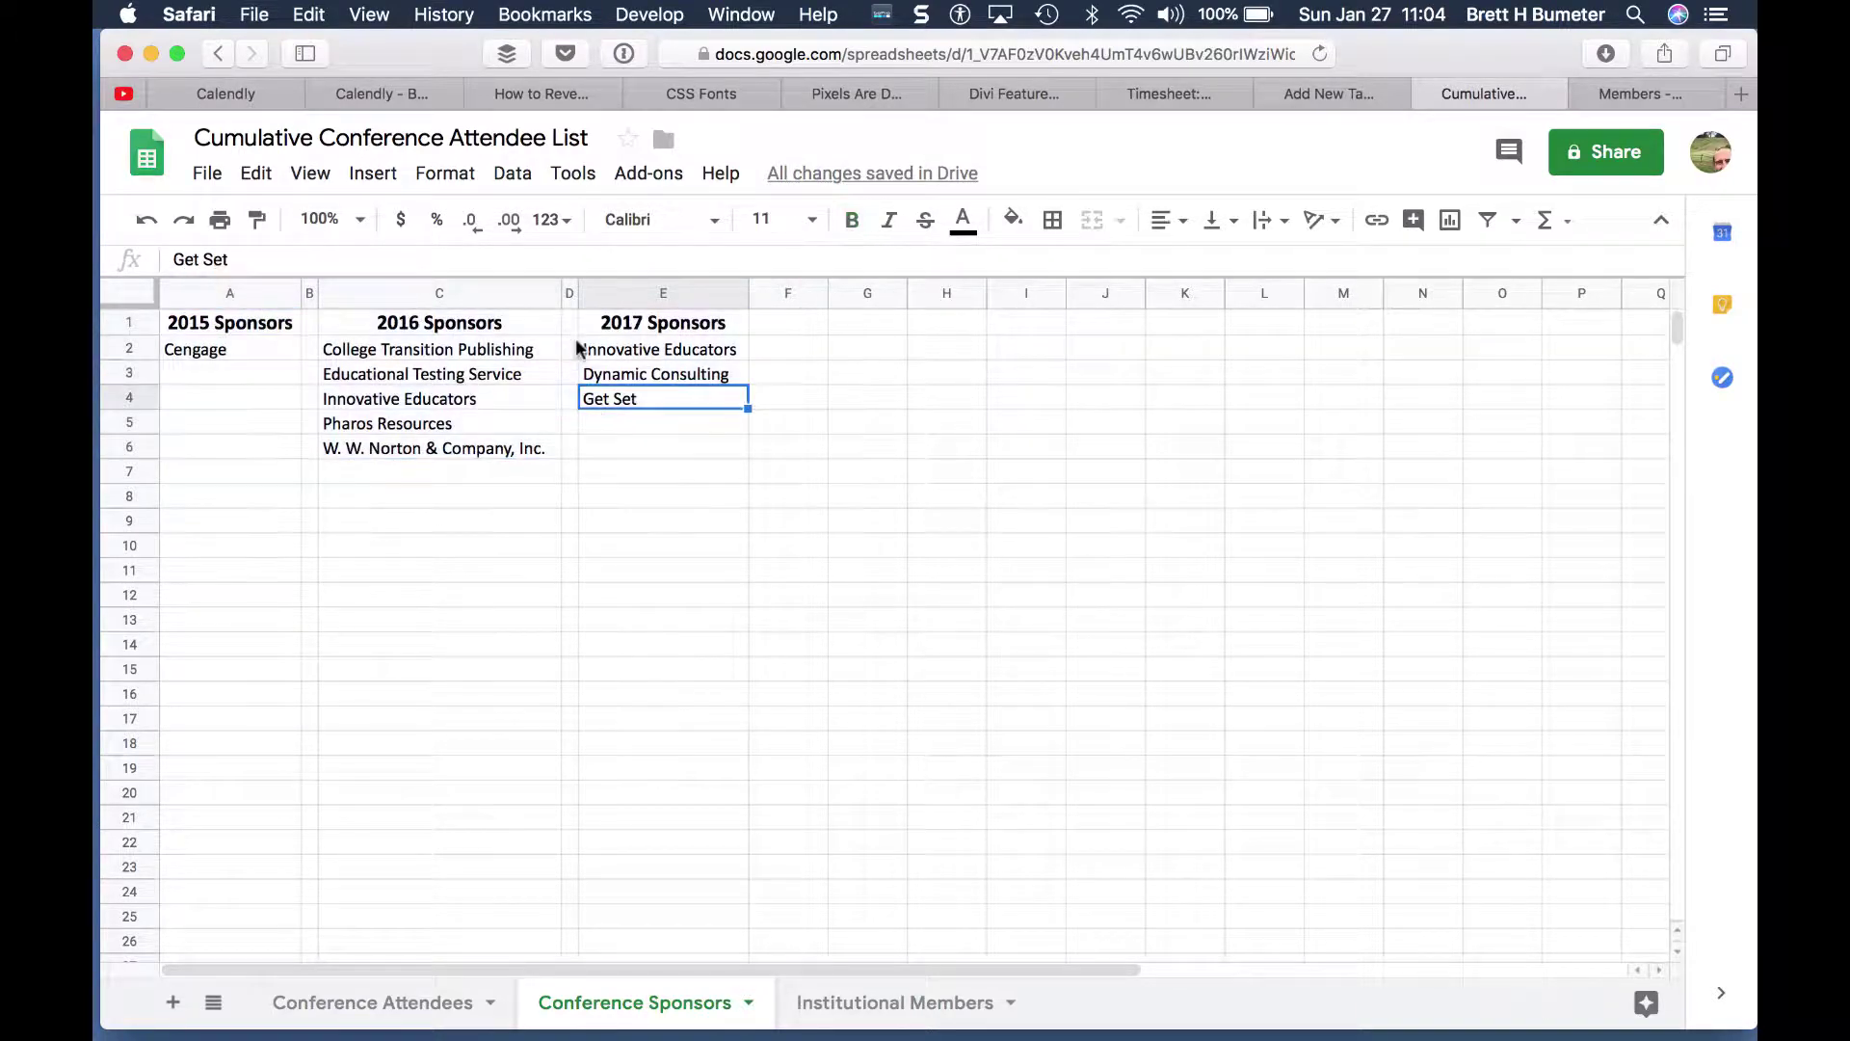
{"action": "left_click", "coordinate": [569, 293]}
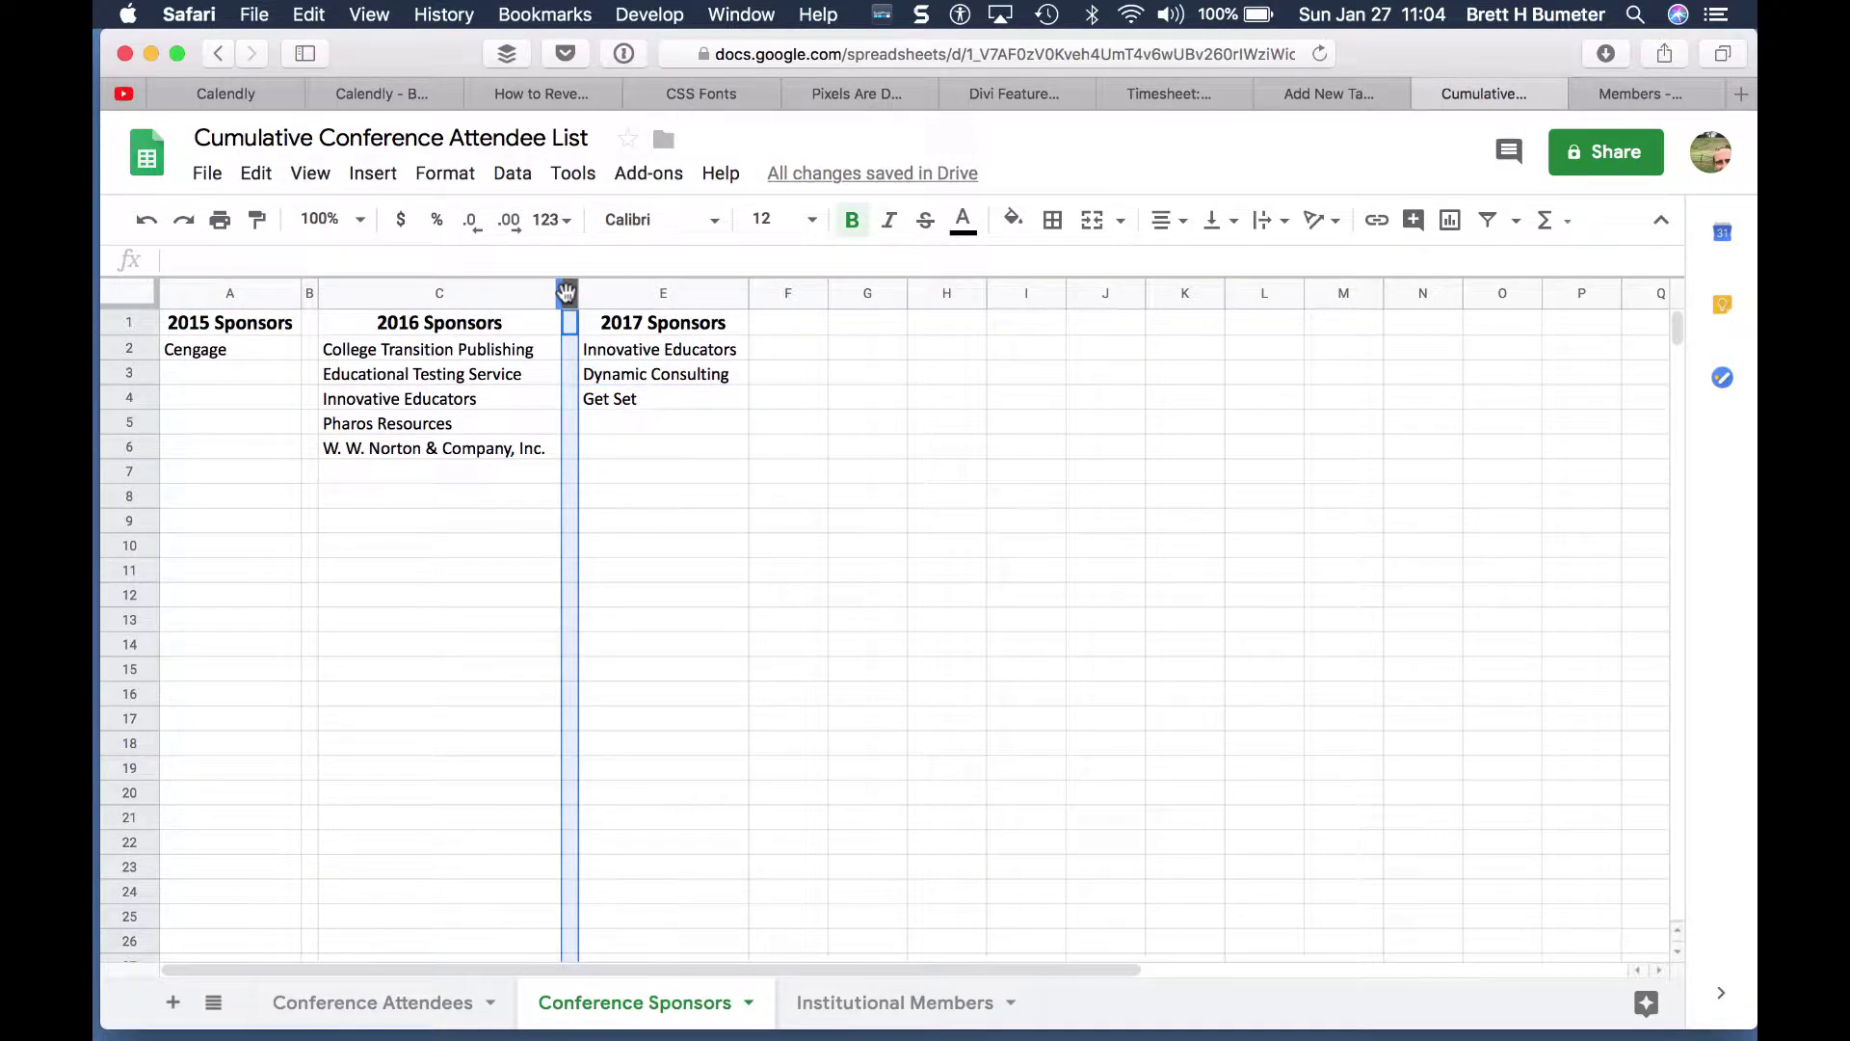
{"action": "right_click", "coordinate": [567, 292]}
{"action": "left_click", "coordinate": [644, 597]}
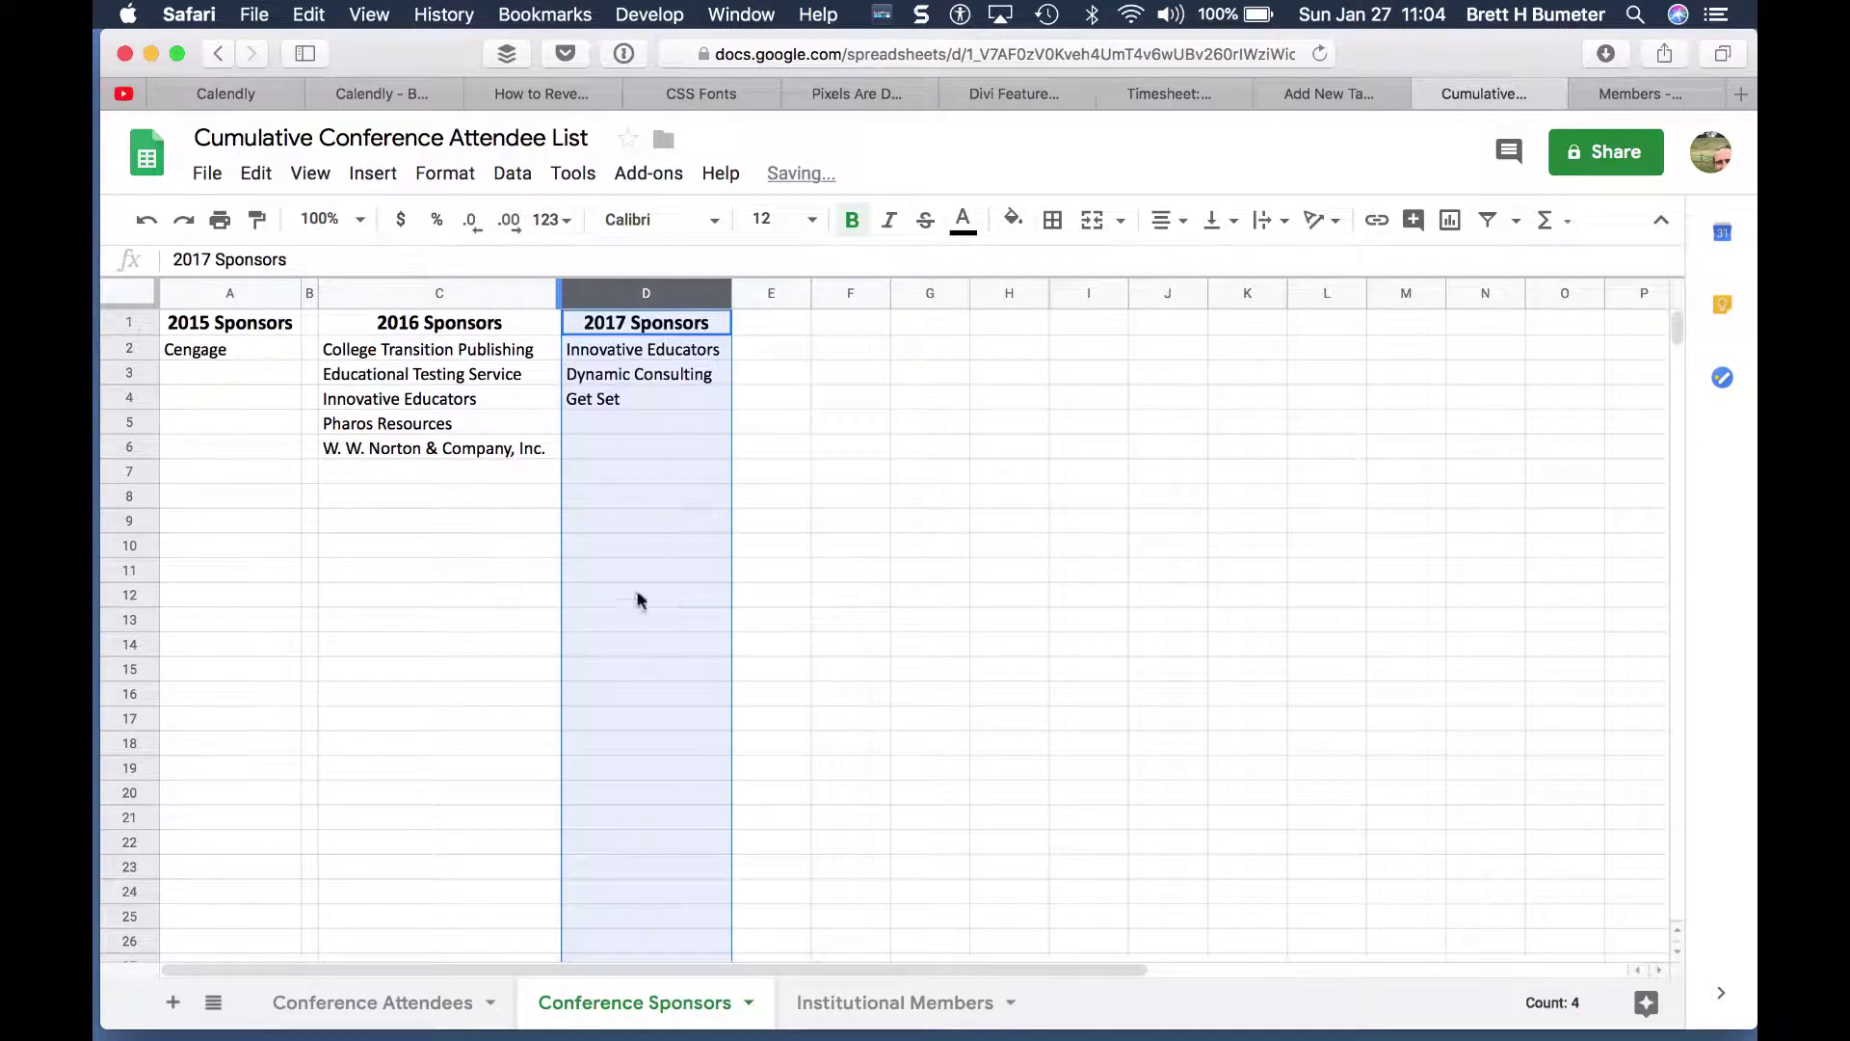
Step: Delete the blank column between the 2015 Sponsors and 2016 Sponsors lists
{"action": "left_click", "coordinate": [309, 292]}
{"action": "right_click", "coordinate": [308, 290]}
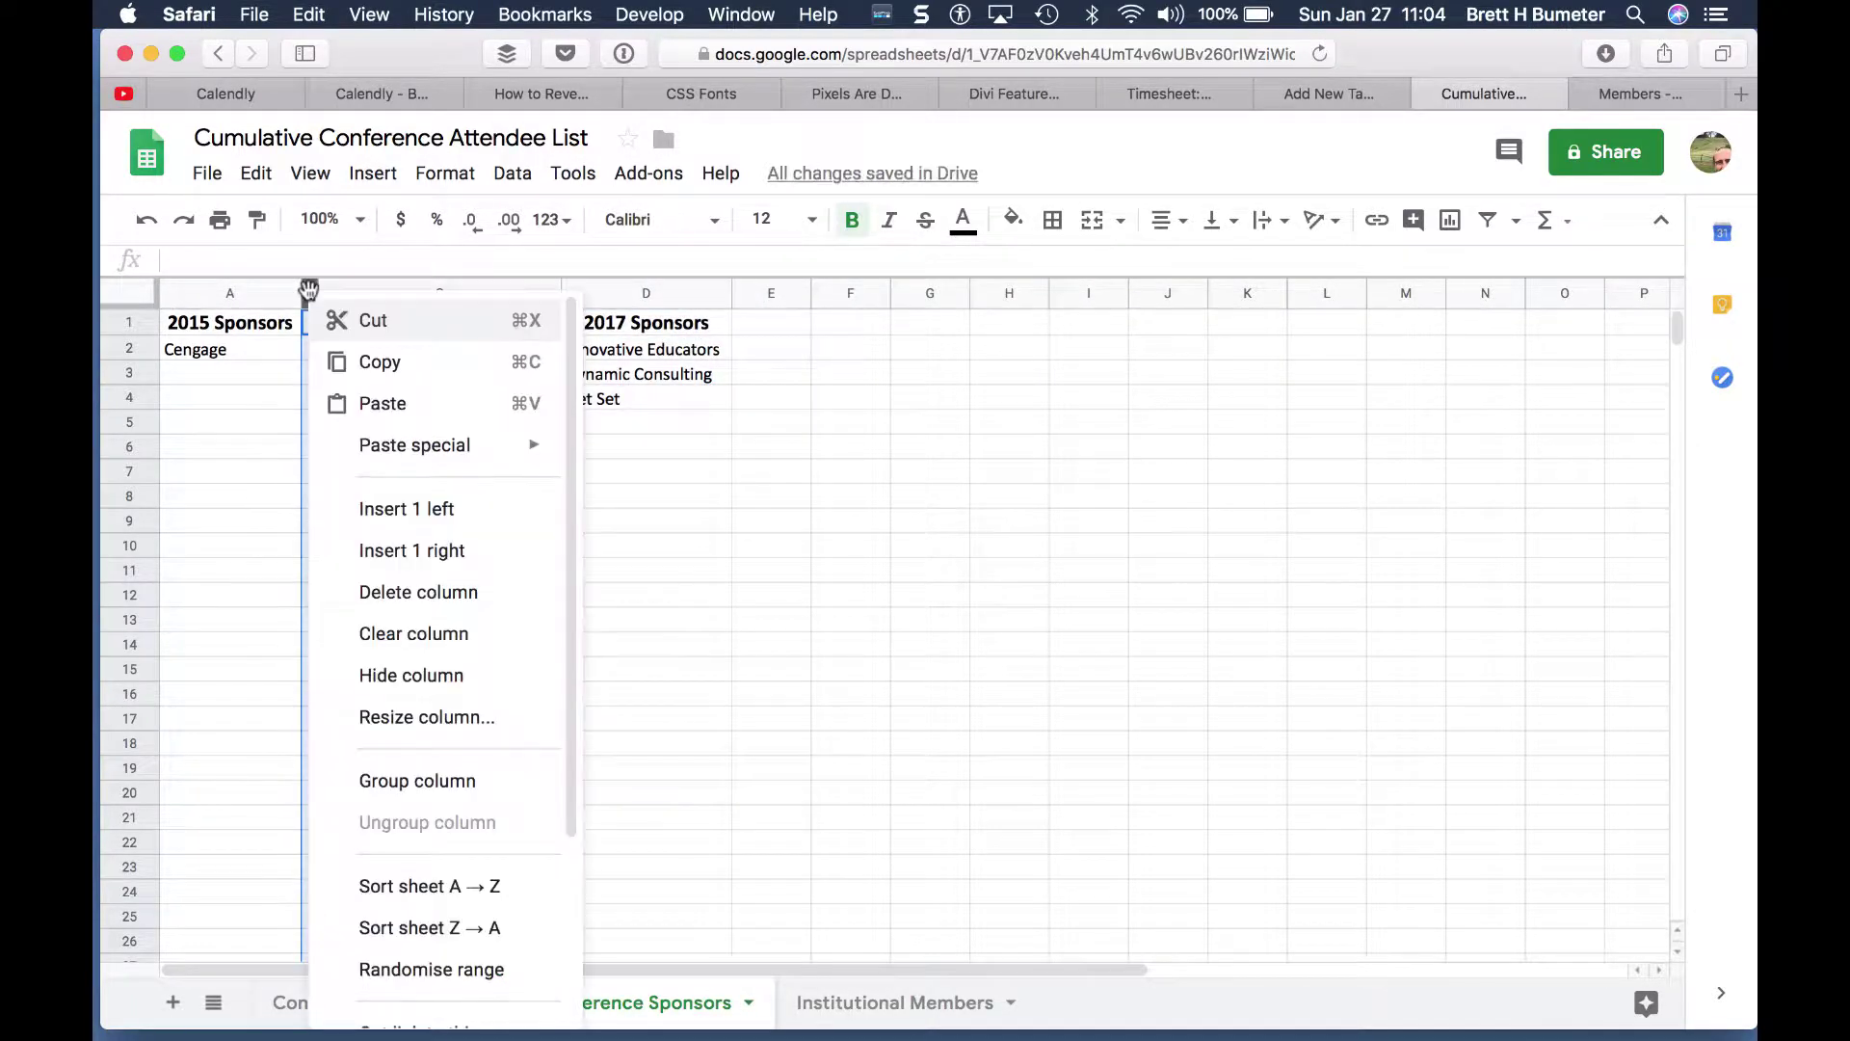
{"action": "left_click", "coordinate": [417, 592]}
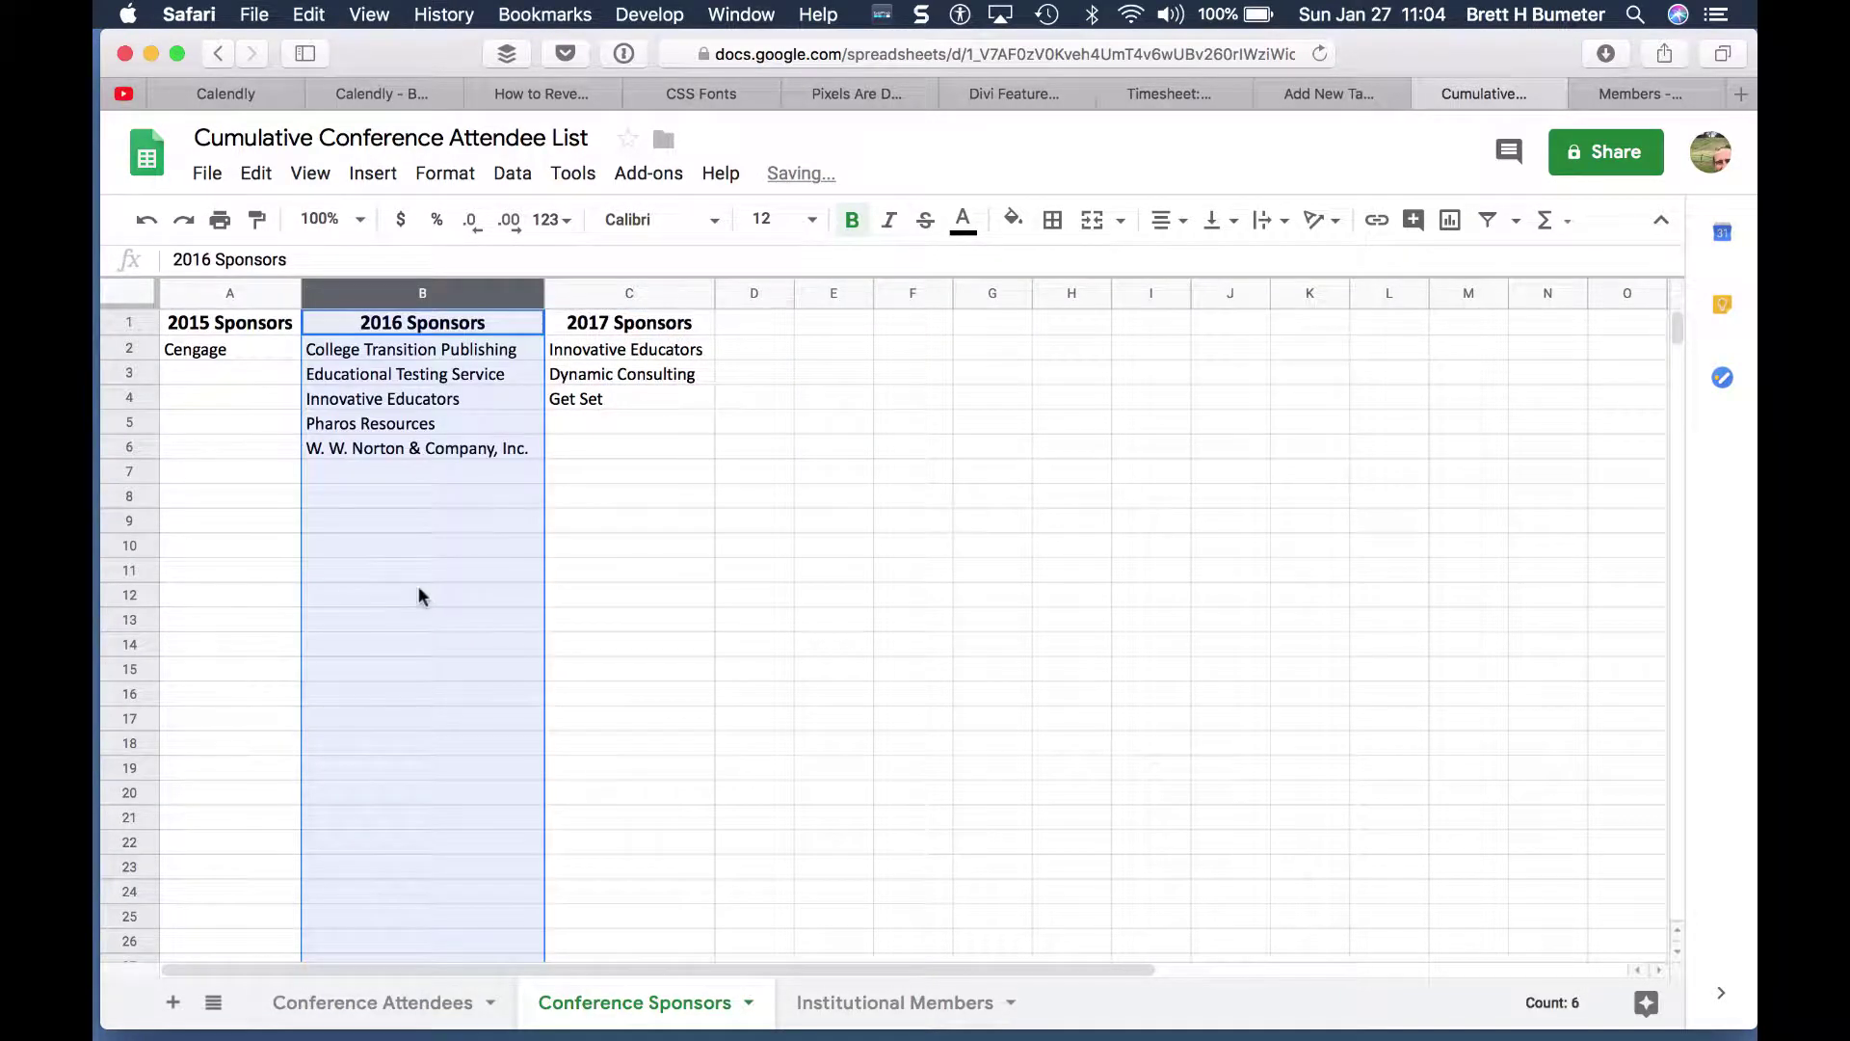
Step: Select the sponsor data in A1:C6 and download the current sheet as comma-separated values (.csv)
{"action": "left_click", "coordinate": [631, 449]}
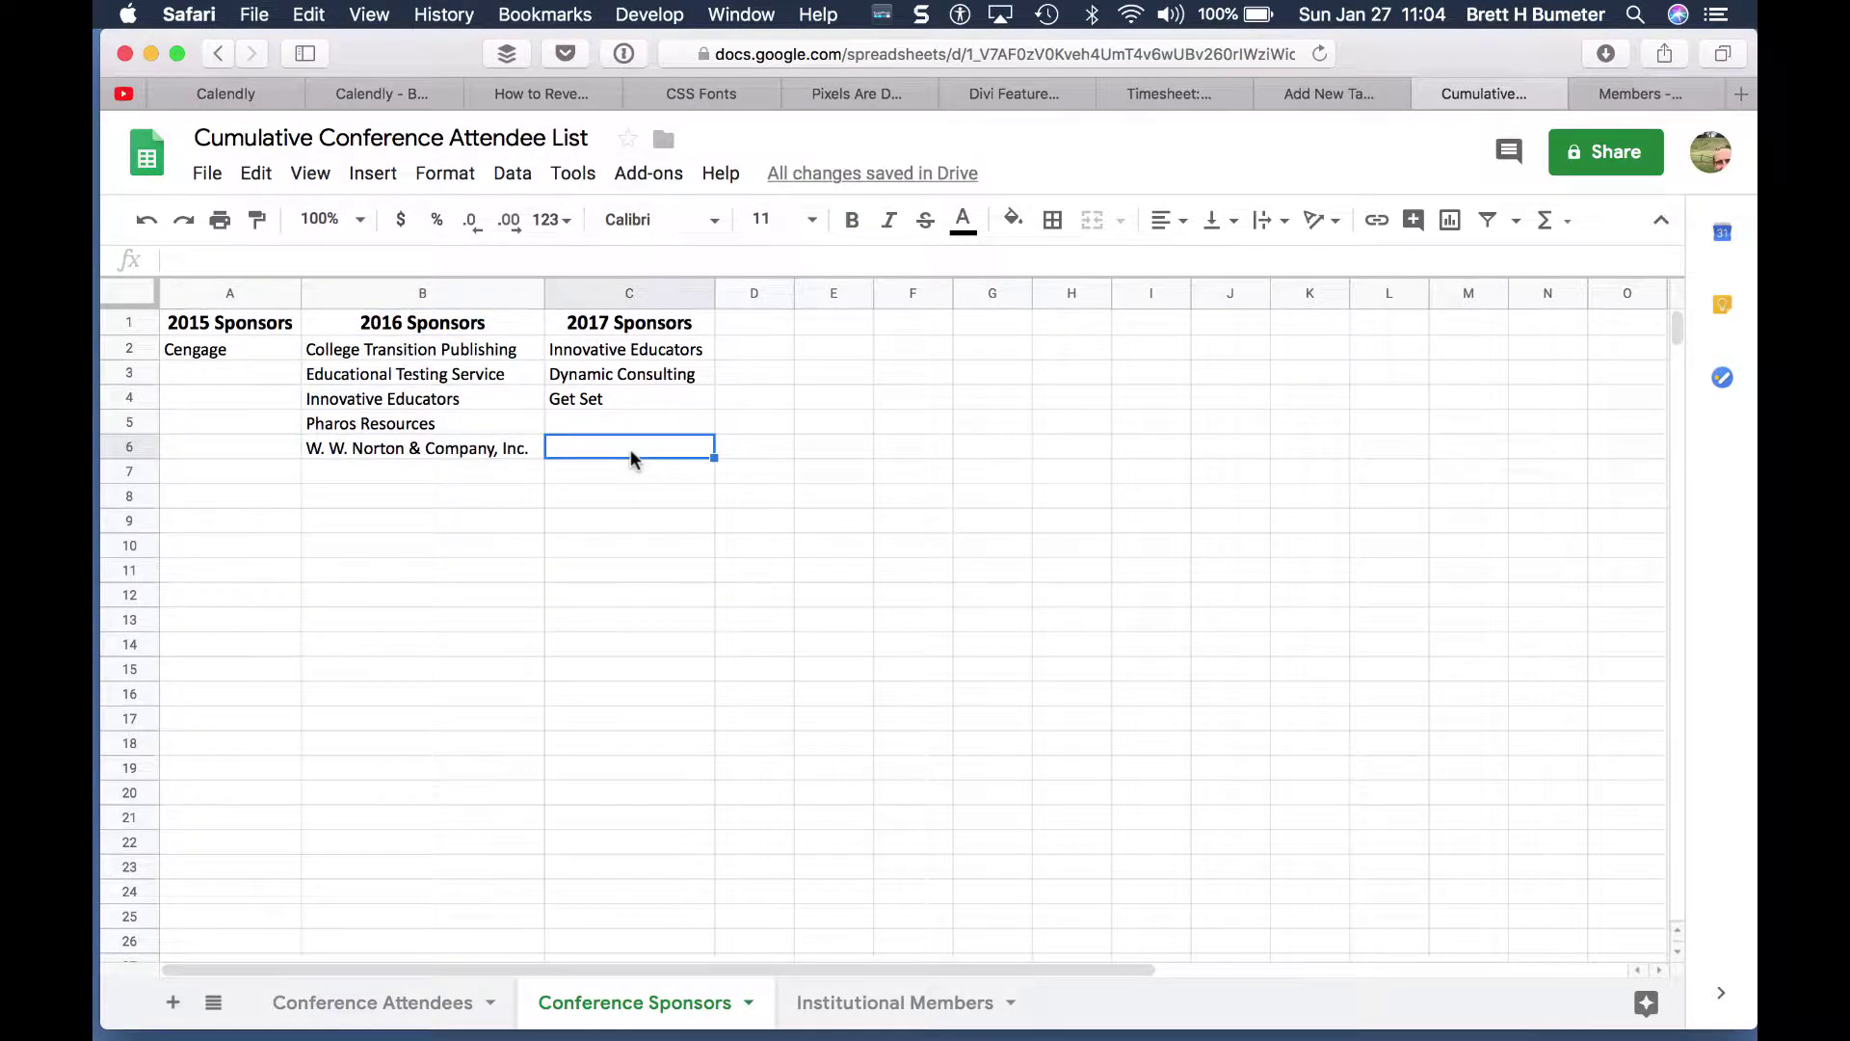
{"action": "key", "text": "shift+Up"}
{"action": "key", "text": "shift+Up"}
{"action": "key", "text": "shift+Up"}
{"action": "key", "text": "shift+Up"}
{"action": "key", "text": "shift+Up"}
{"action": "key", "text": "shift+Left"}
{"action": "key", "text": "shift+Left"}
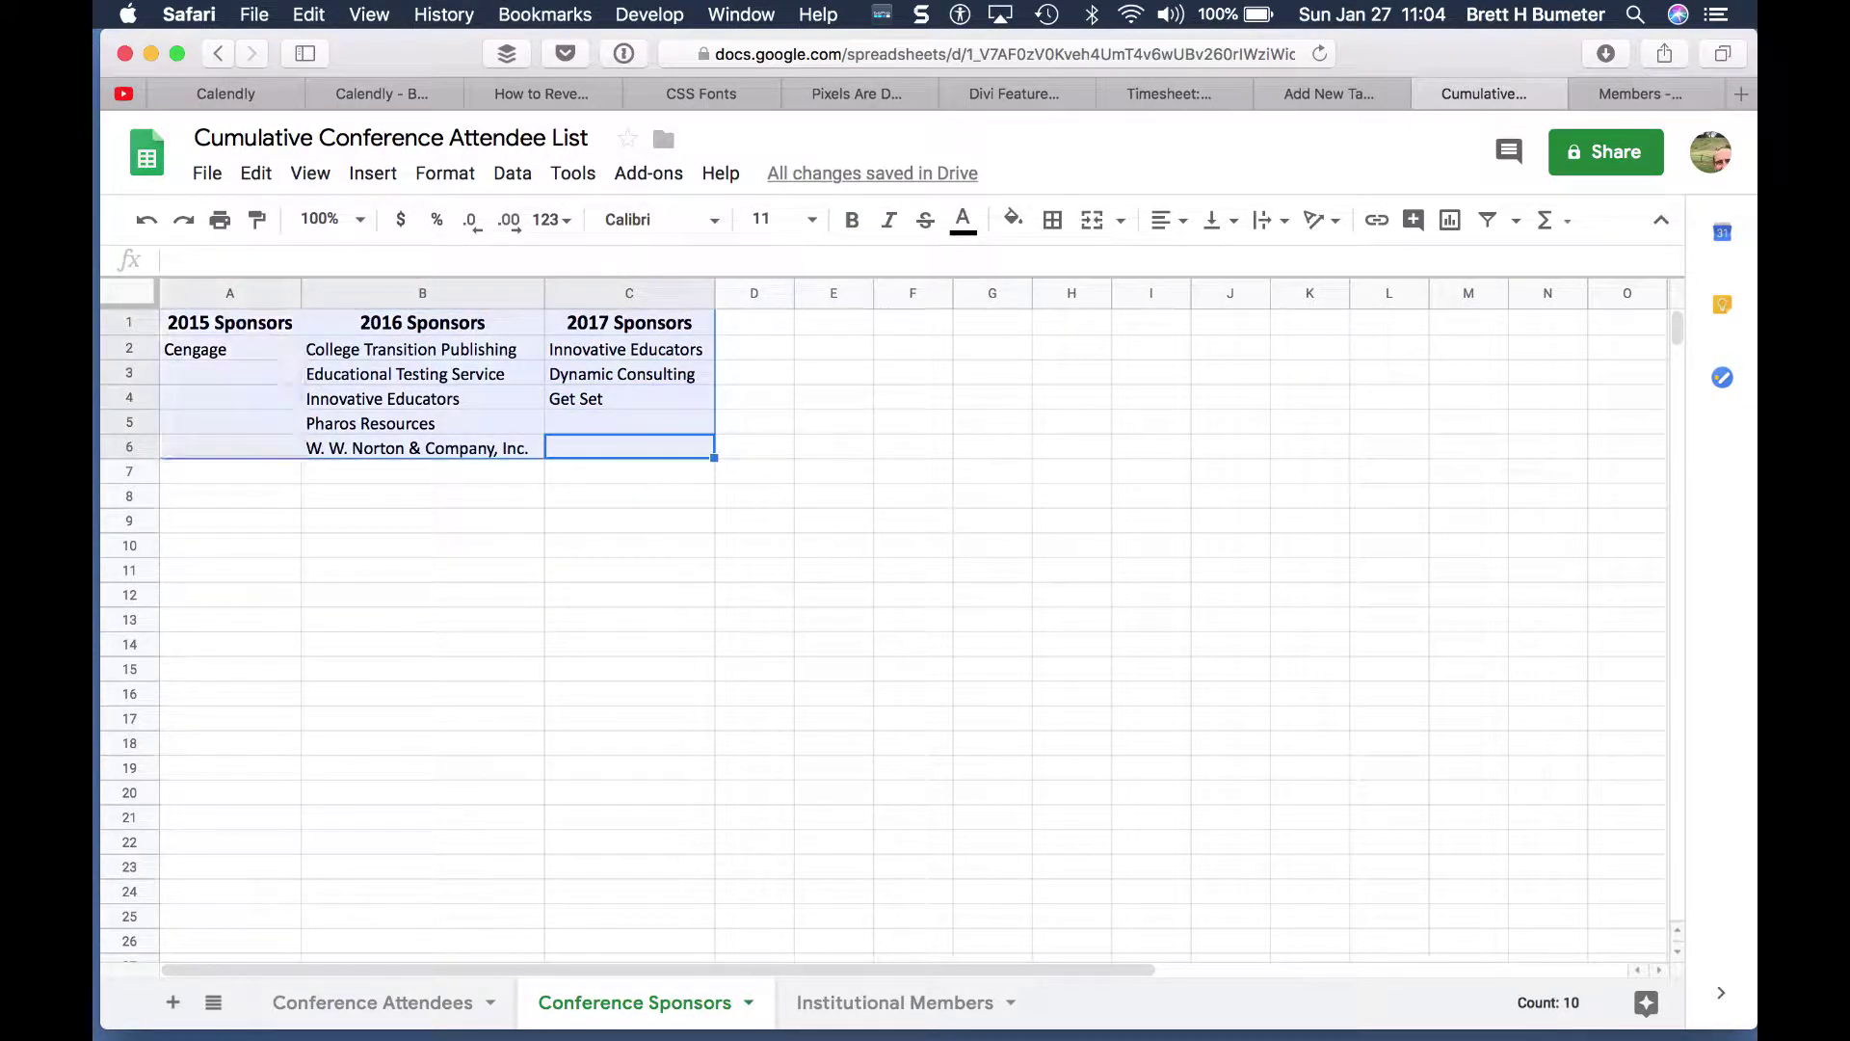
{"action": "left_click", "coordinate": [210, 174]}
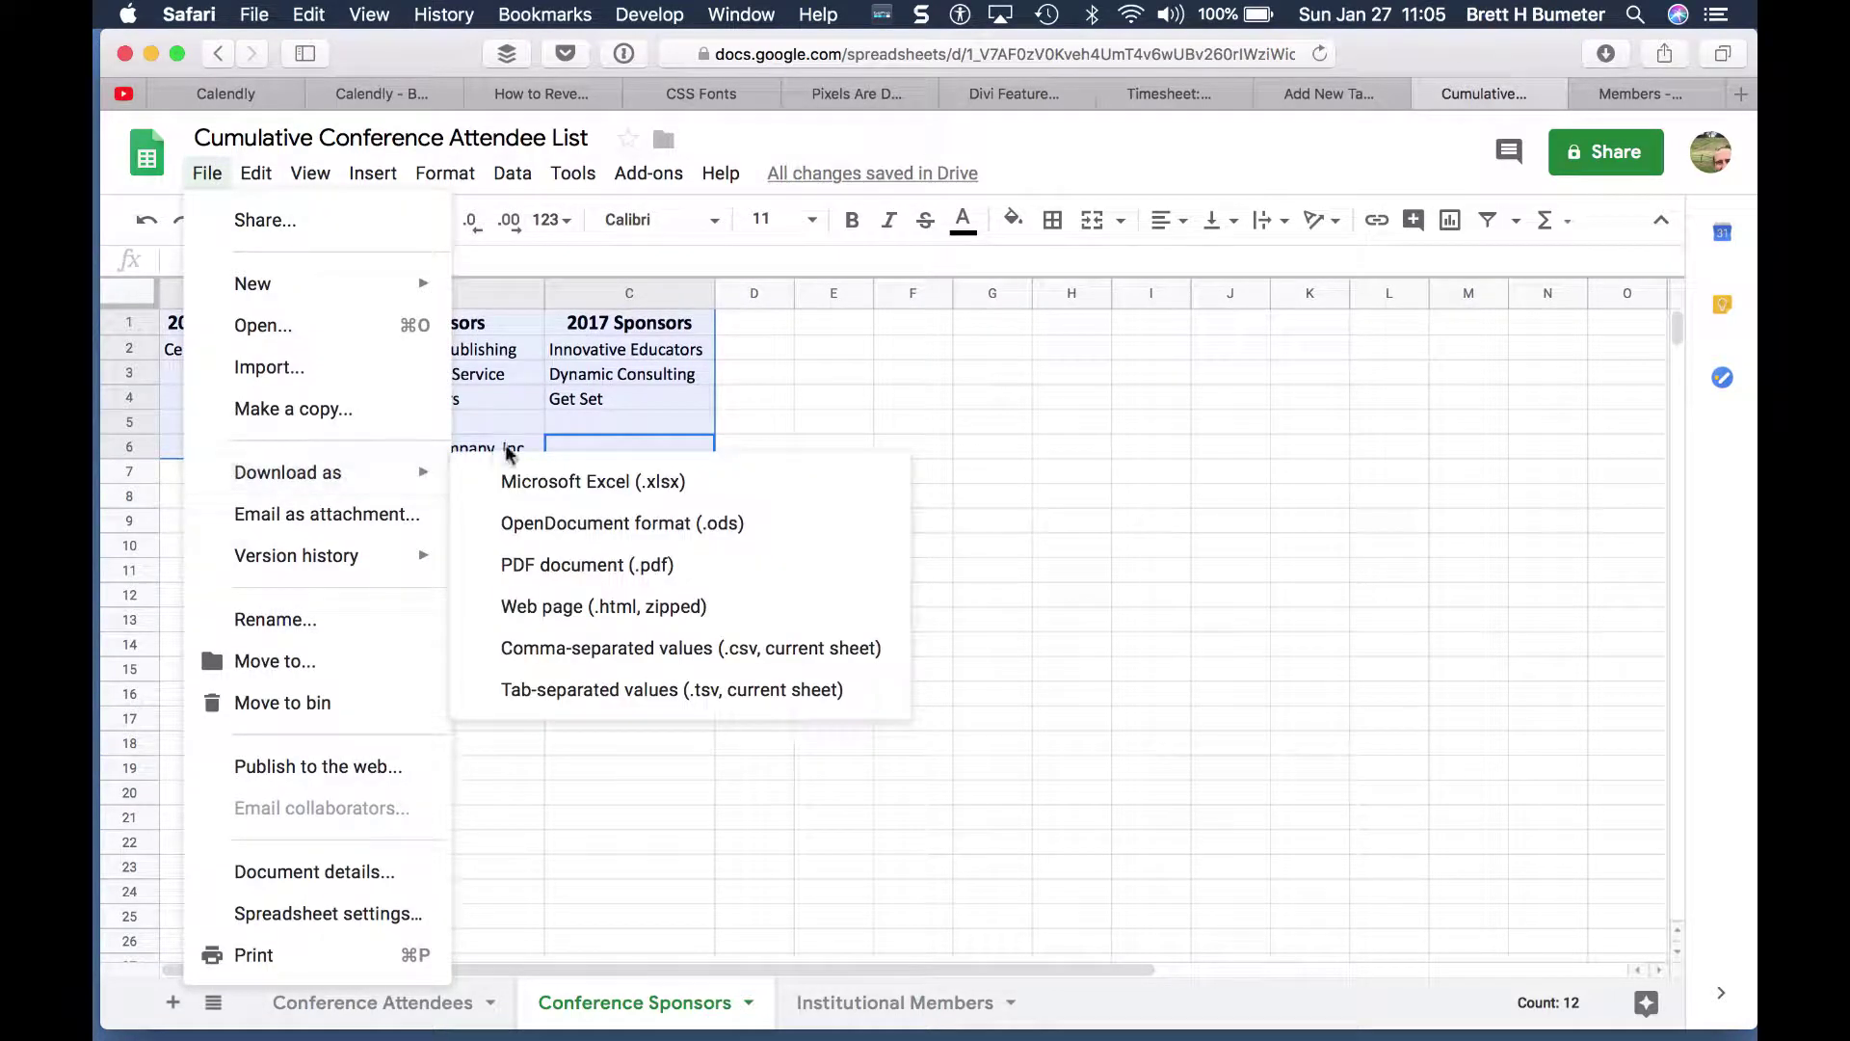
{"action": "mouse_move", "coordinate": [430, 482]}
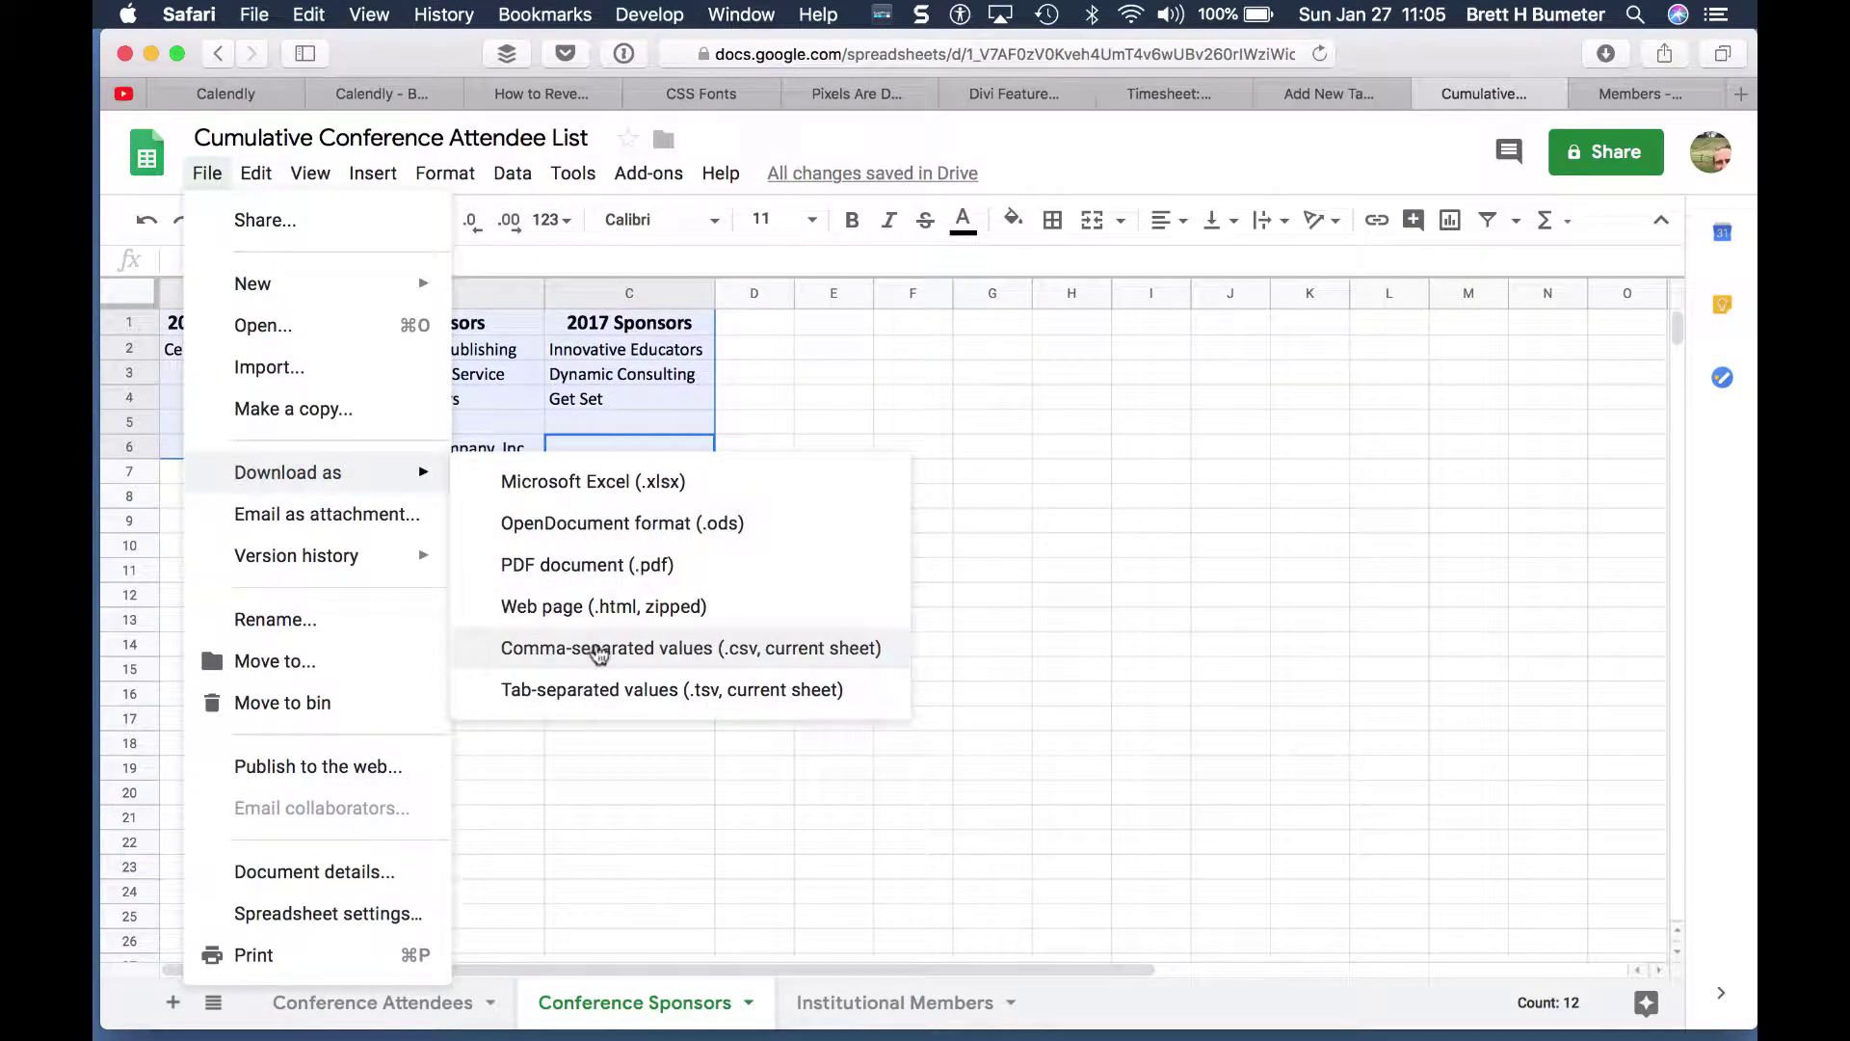
{"action": "left_click", "coordinate": [598, 649]}
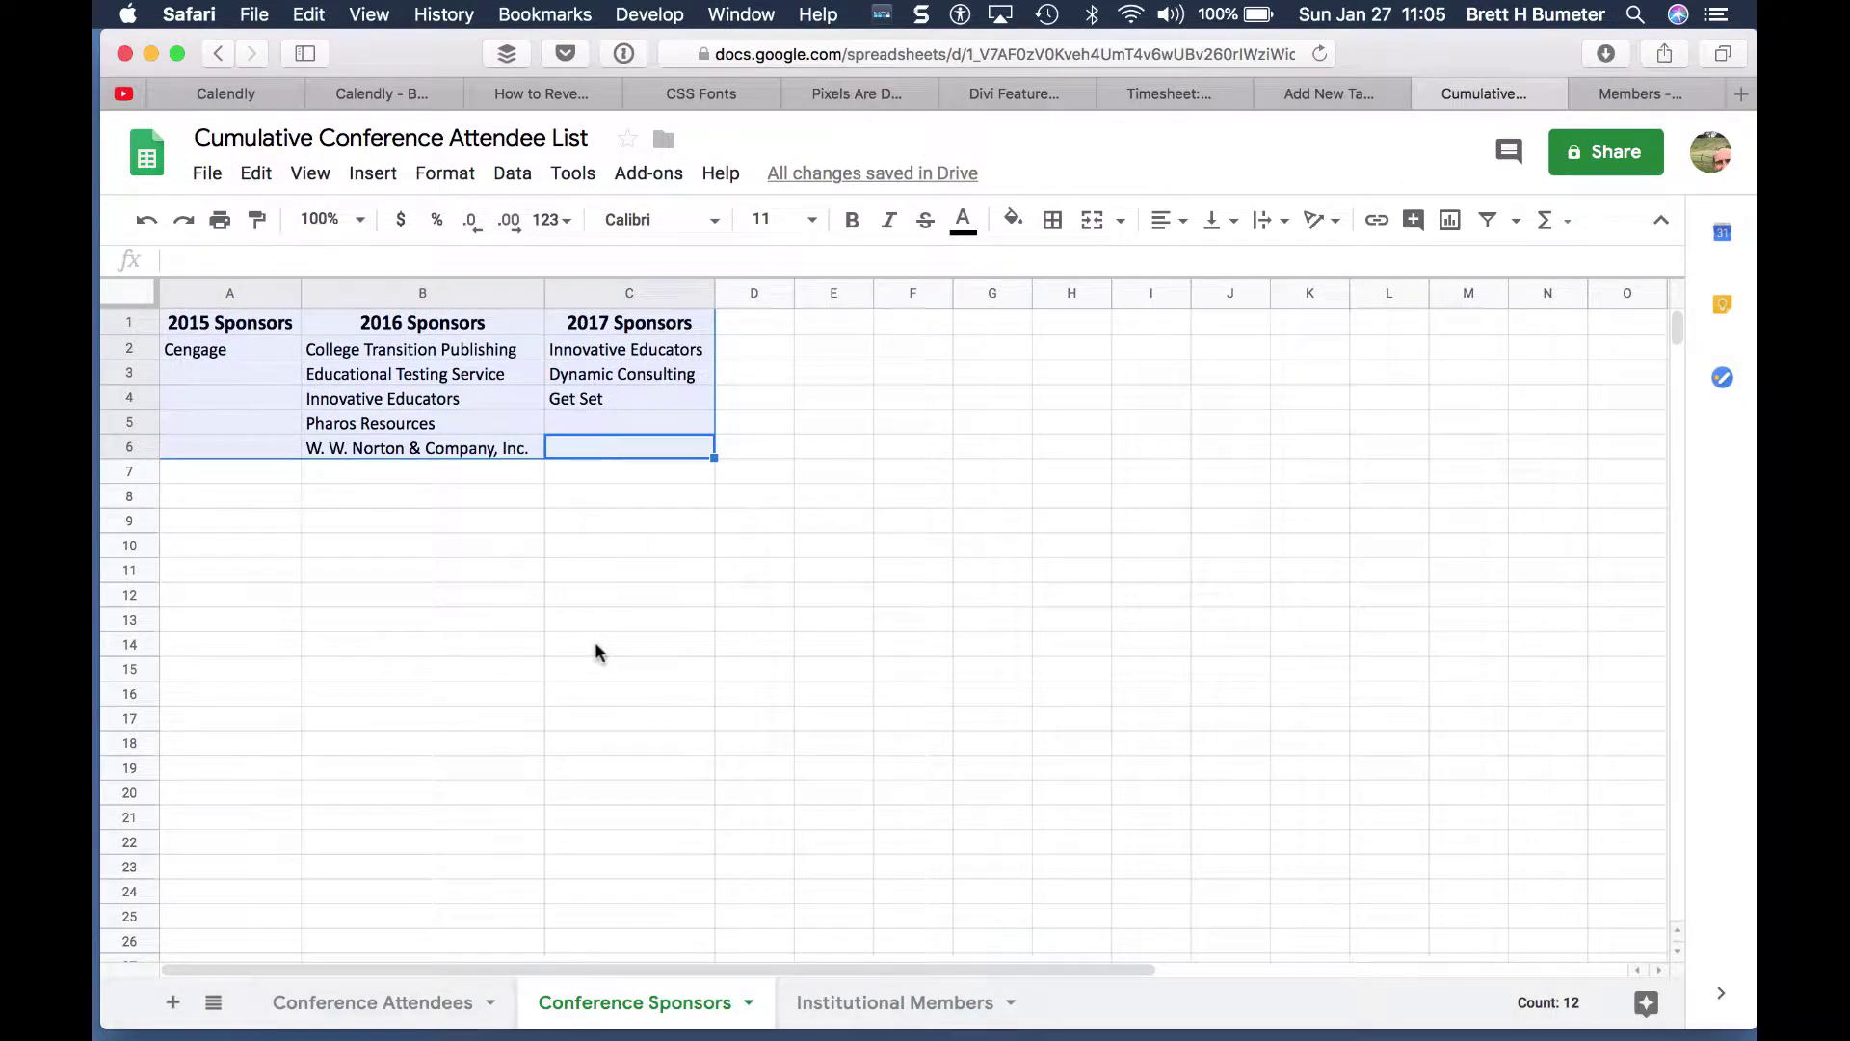
Step: Switch to TablePress in WordPress, open its table import page and keep CSV - Character-Separated Values as the import format
{"action": "left_click", "coordinate": [1338, 92]}
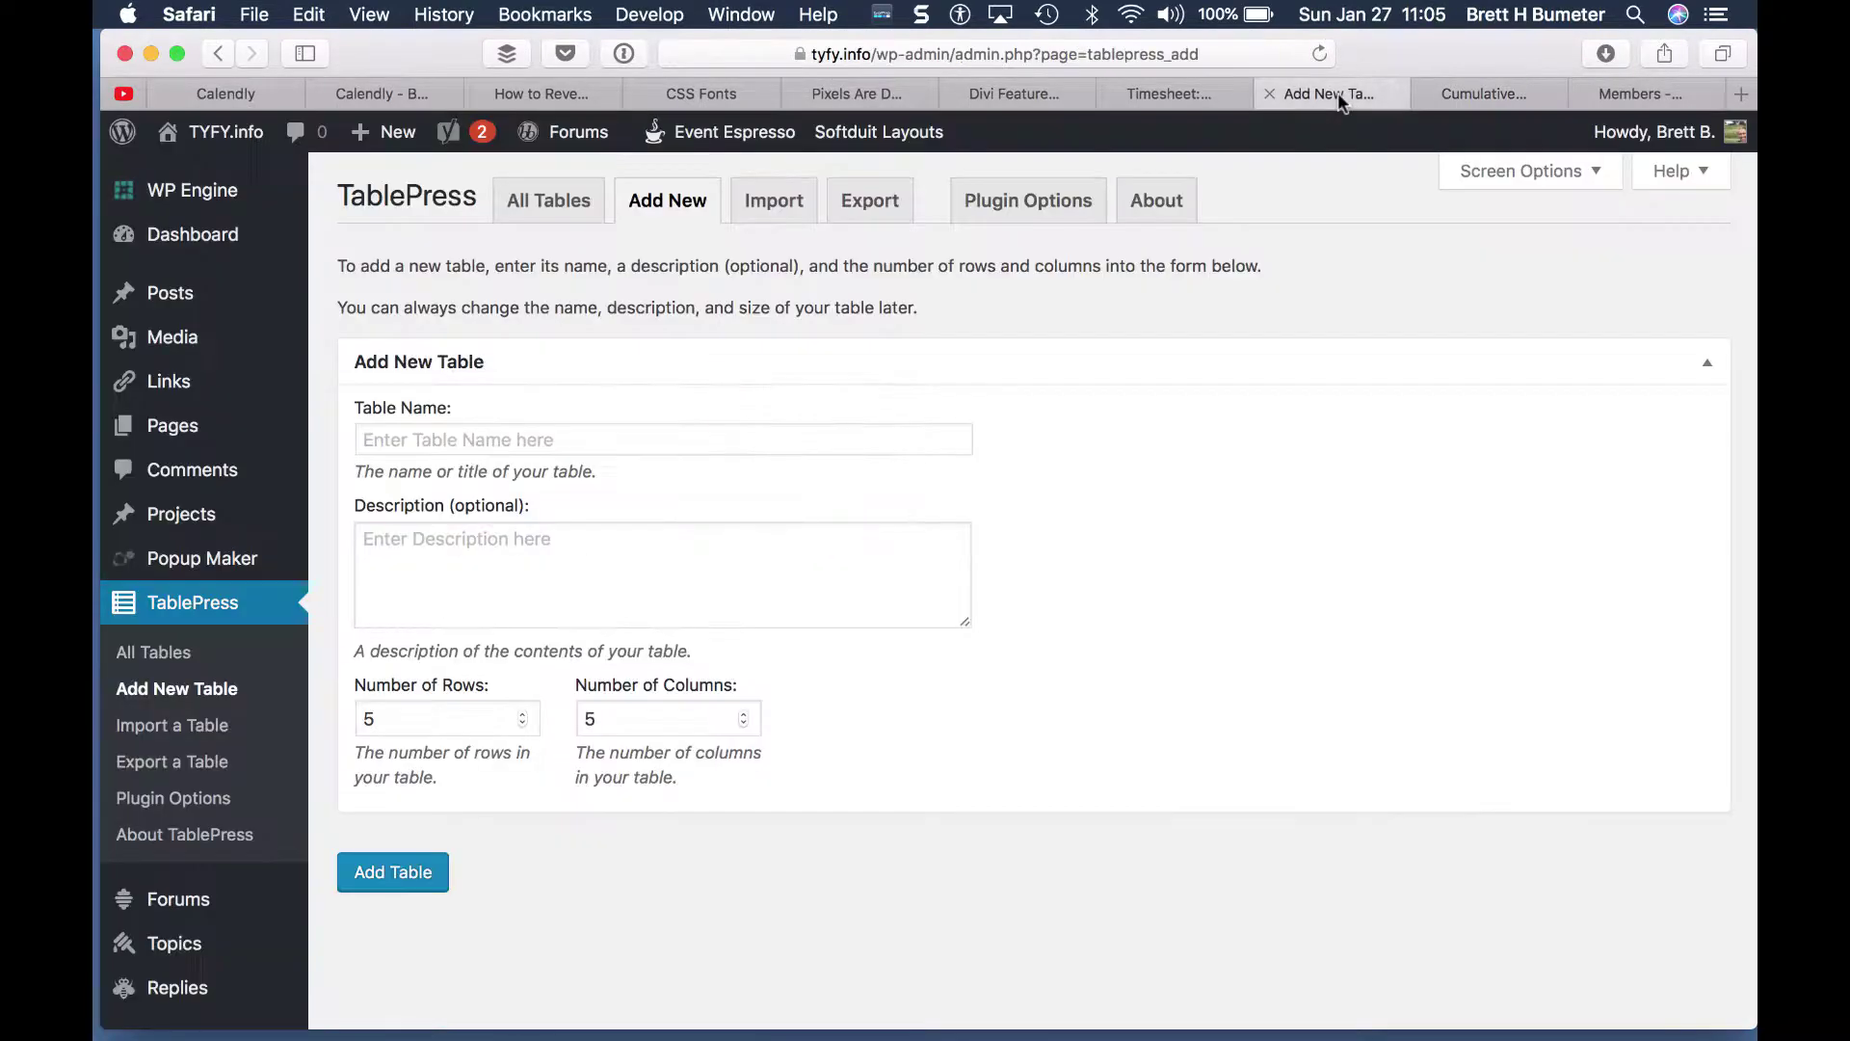
{"action": "left_click", "coordinate": [786, 221]}
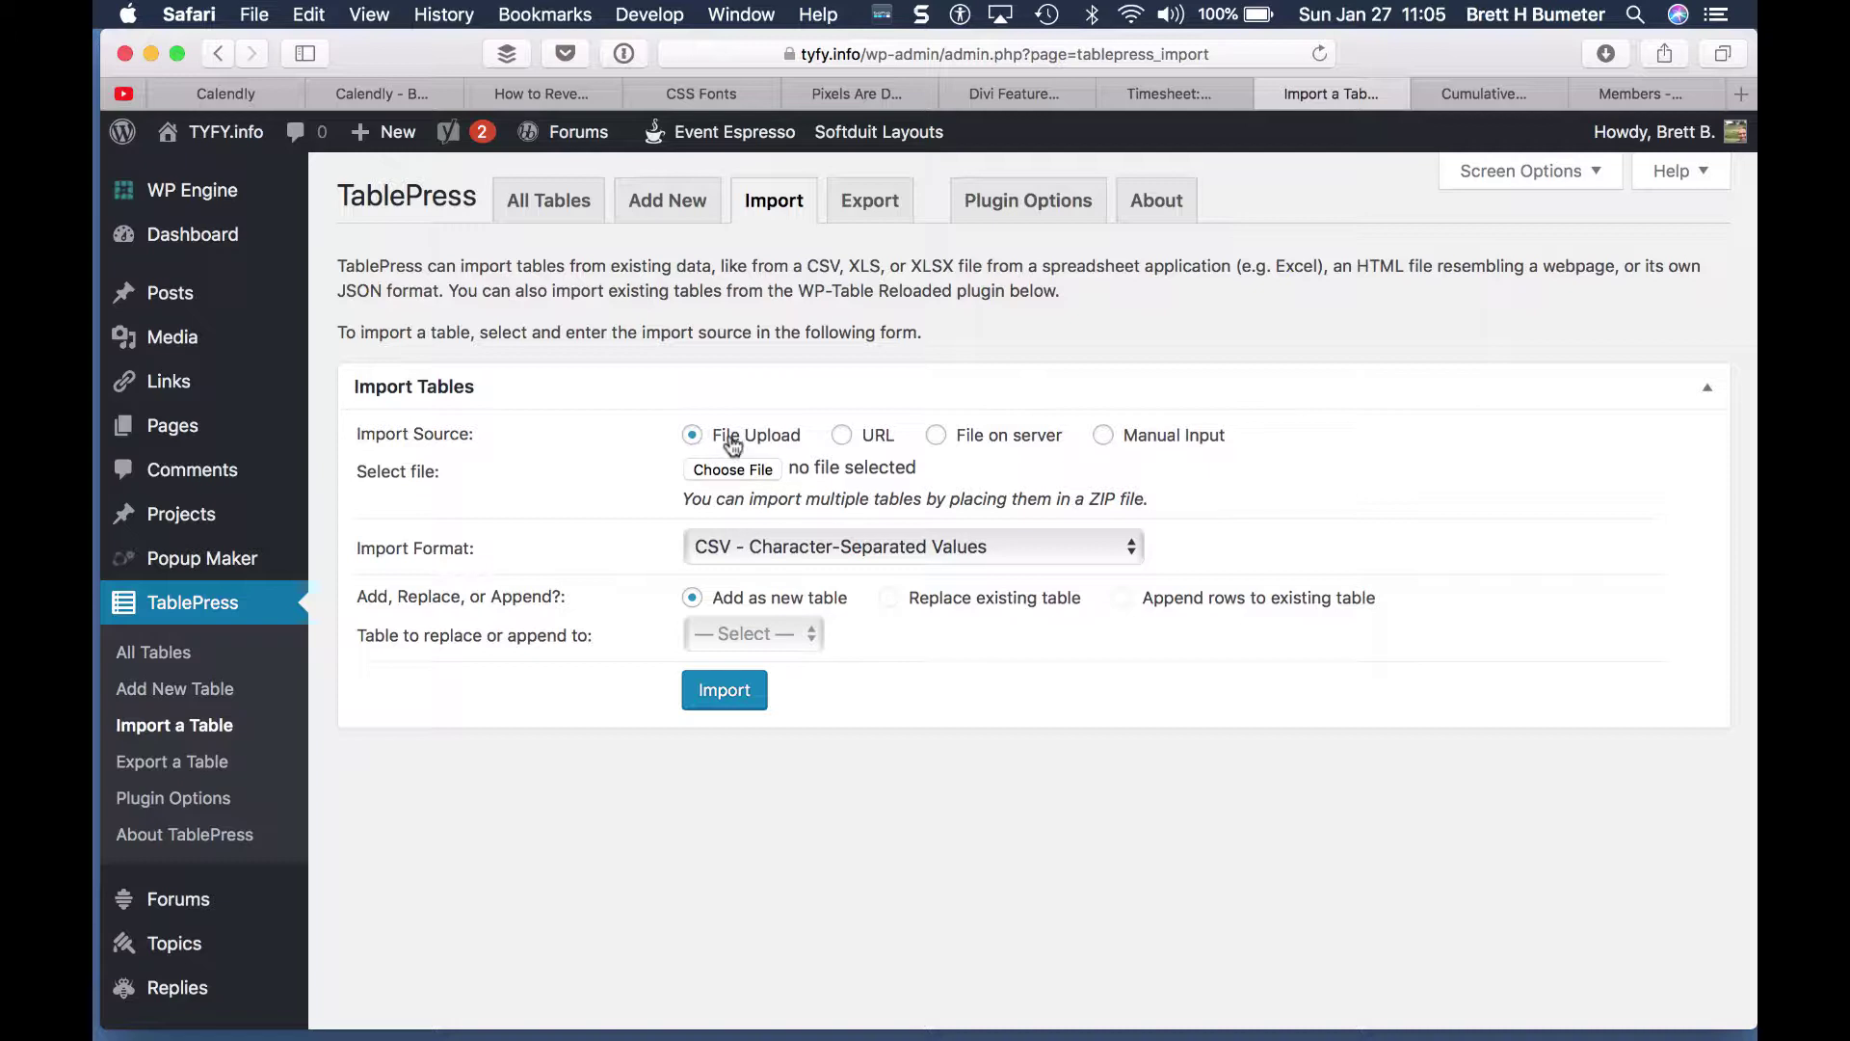
{"action": "left_click", "coordinate": [765, 552]}
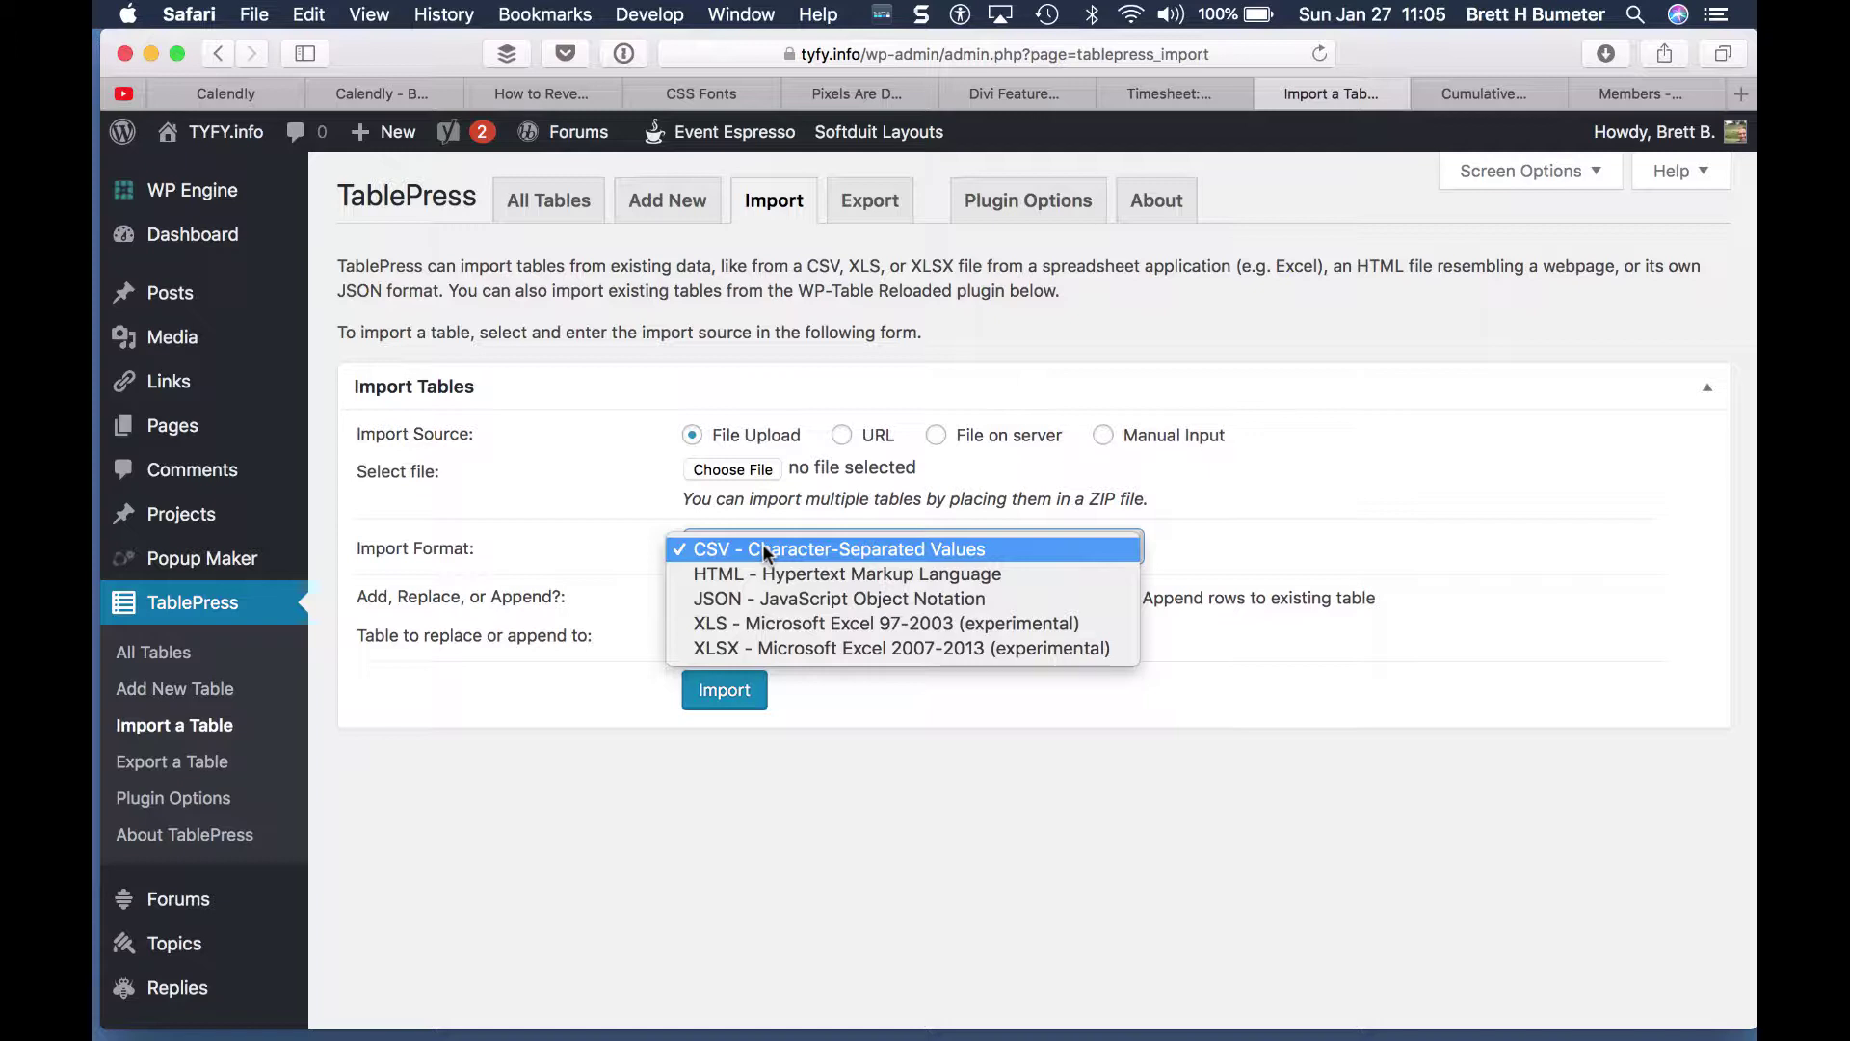
{"action": "left_click", "coordinate": [644, 526]}
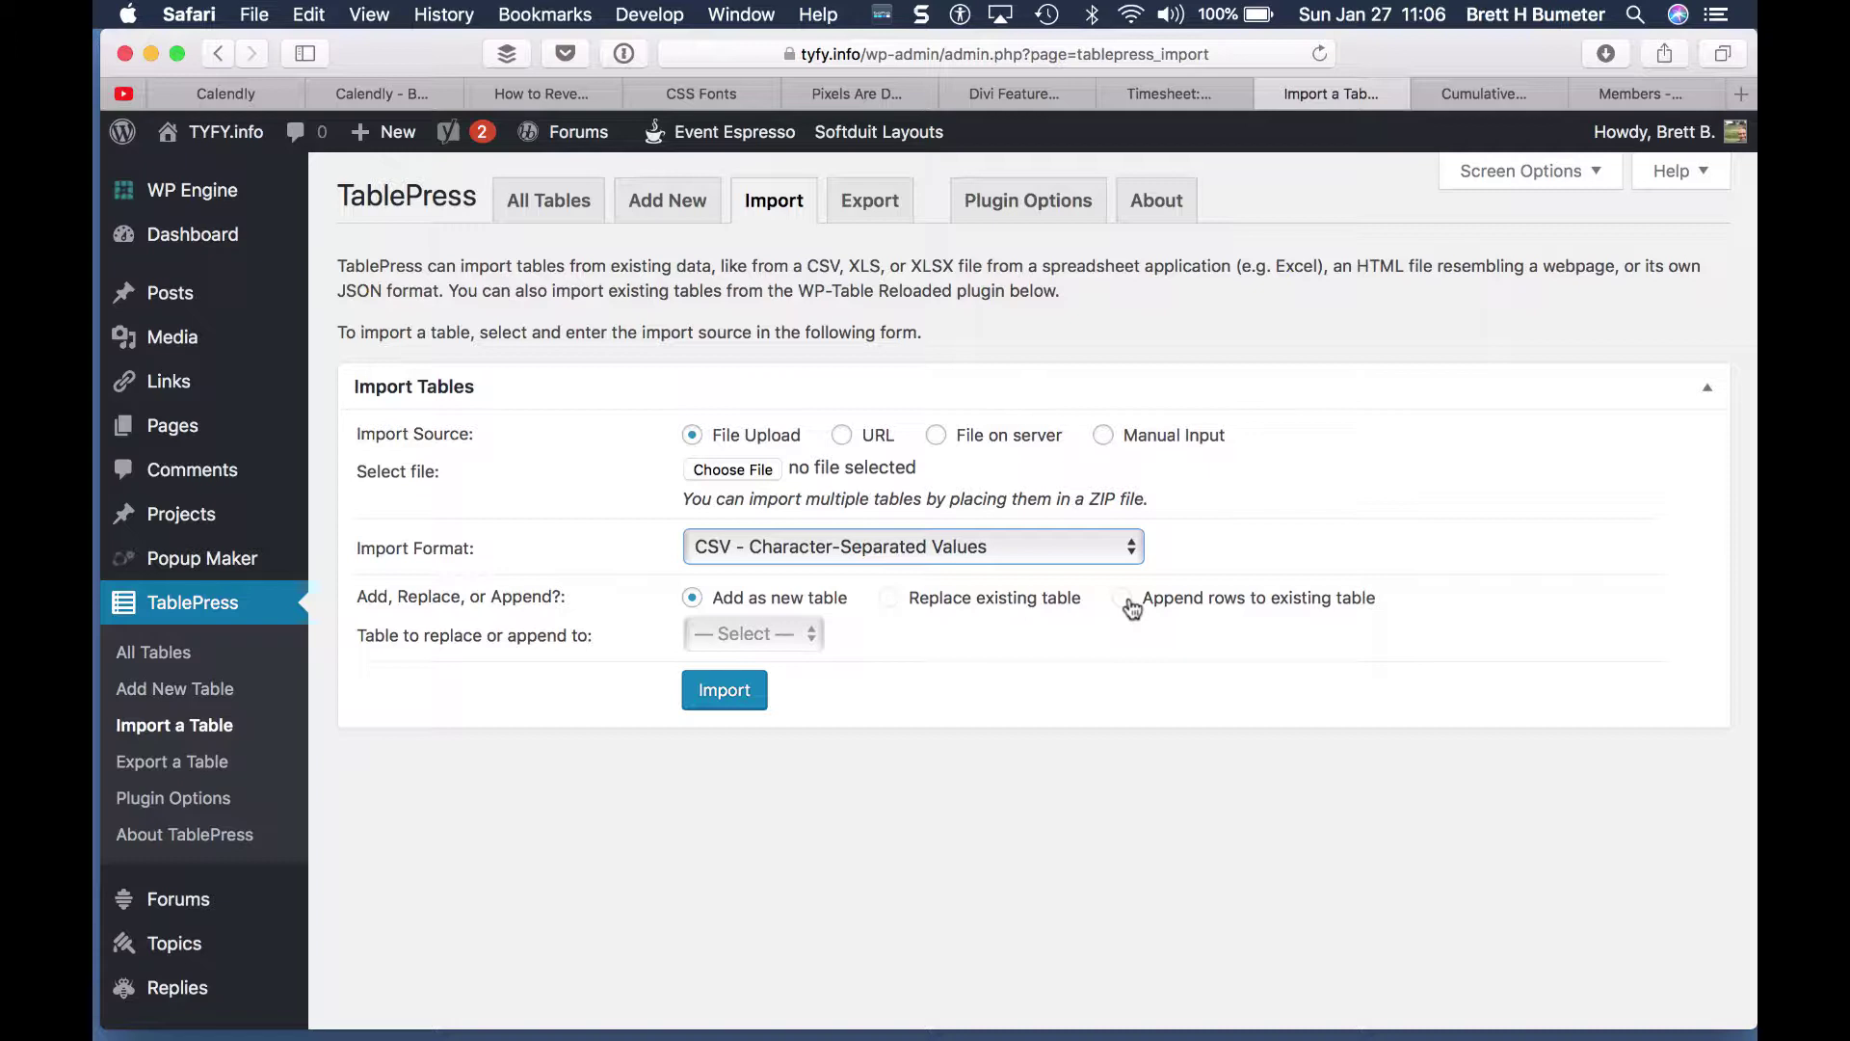
Step: Import "Cumulative Conference Attendee List - Conference Attendees.csv" from the Downloads folder as a new table
{"action": "left_click", "coordinate": [717, 468]}
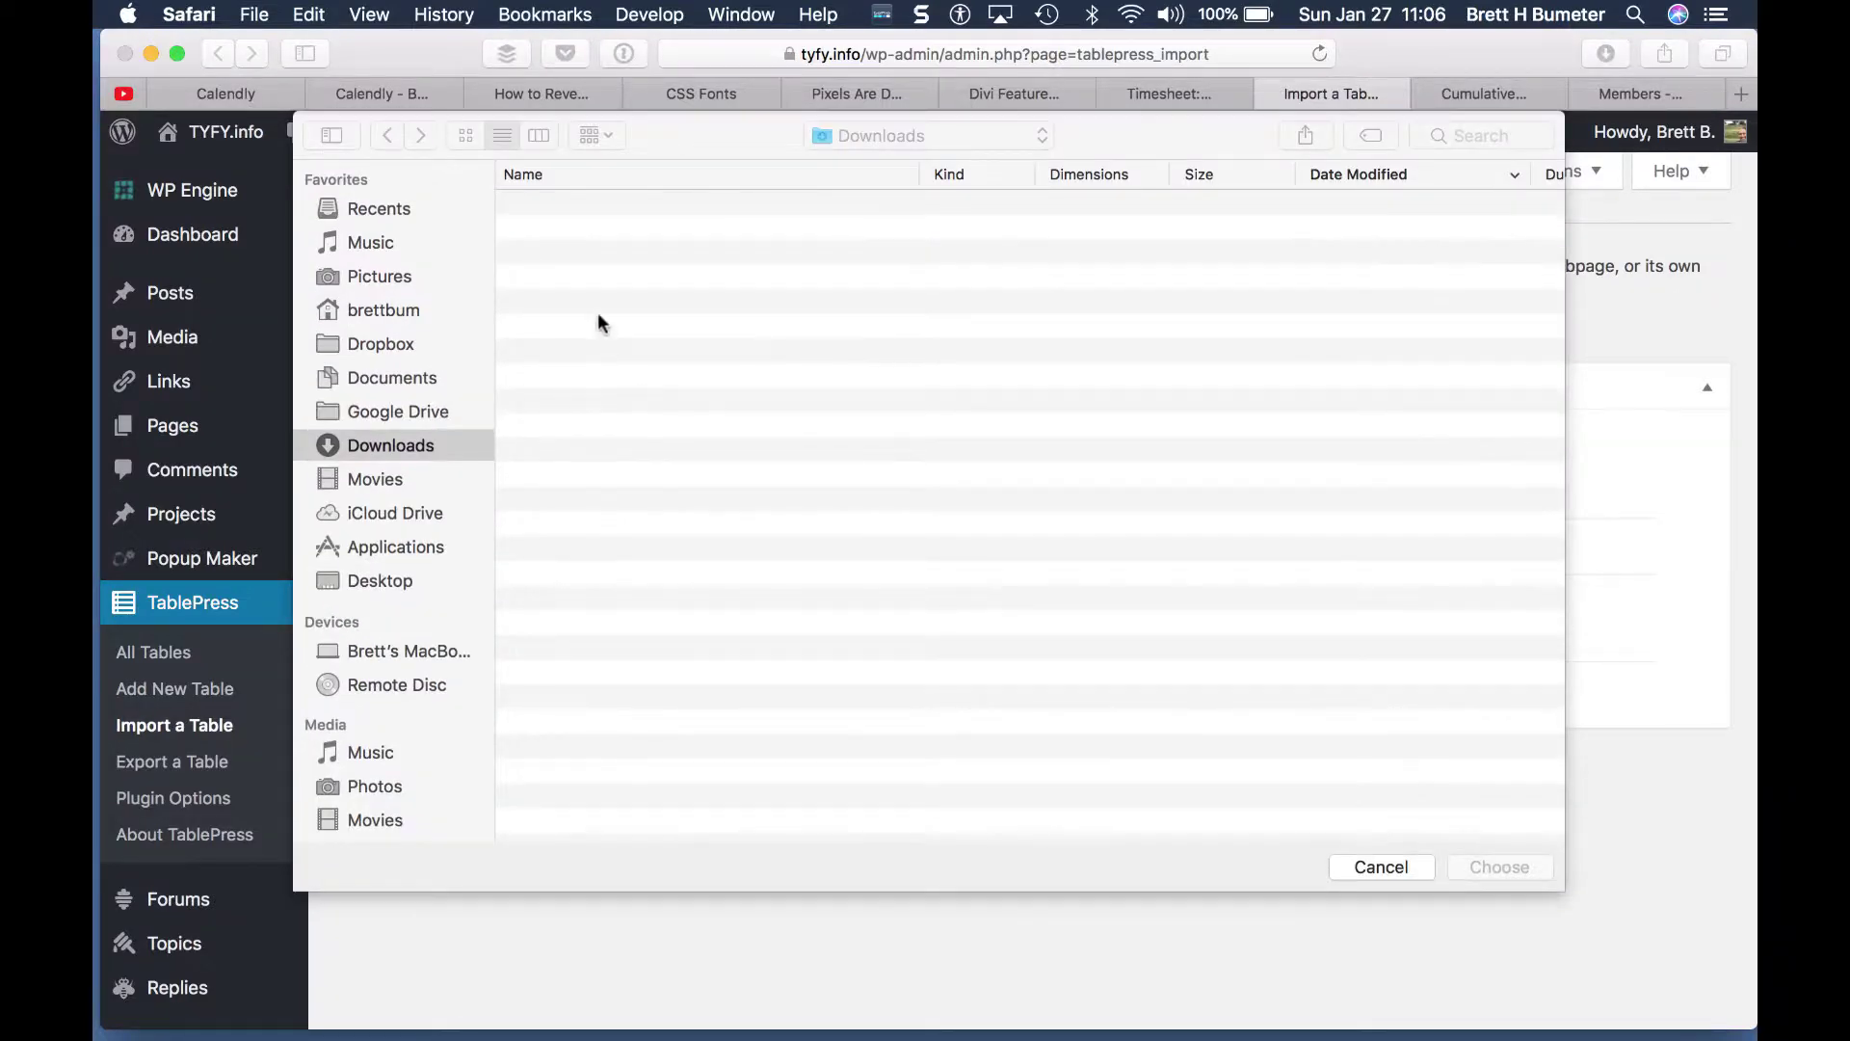
{"action": "left_click", "coordinate": [623, 231]}
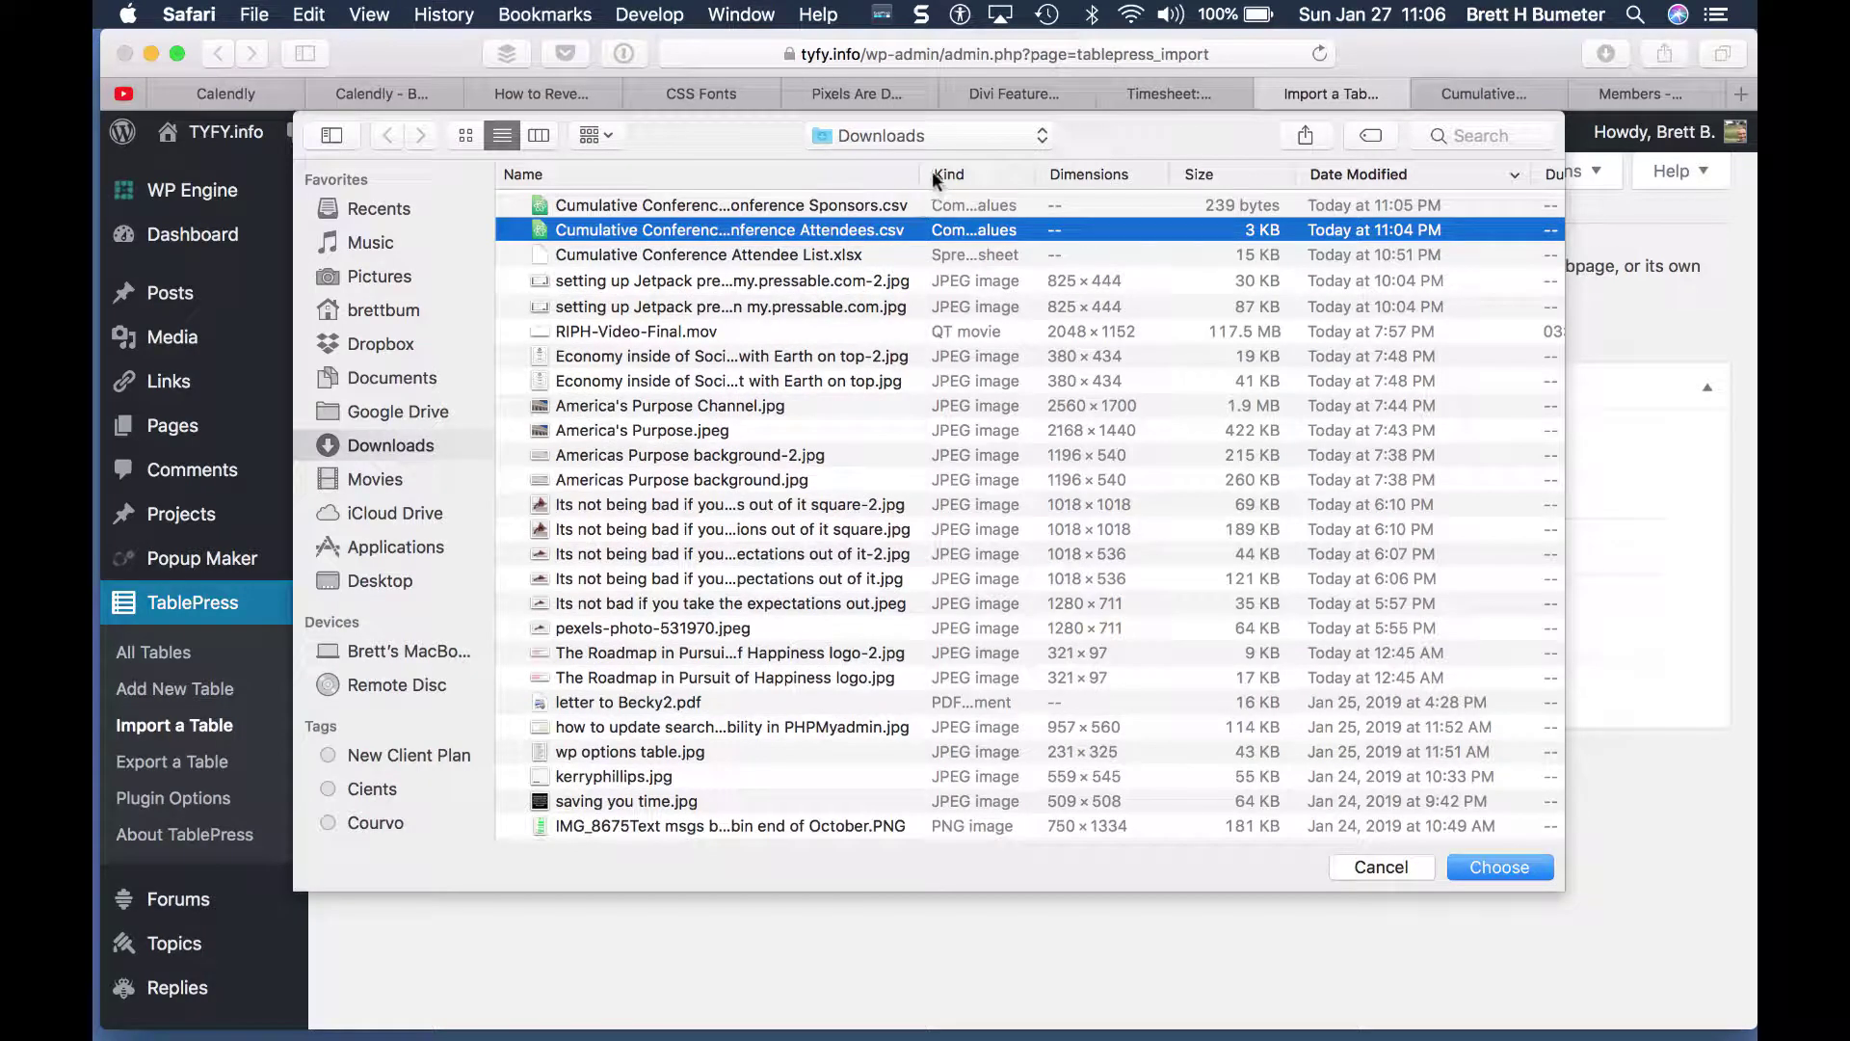
{"action": "left_click_drag", "start_coordinate": [918, 173], "coordinate": [1169, 191]}
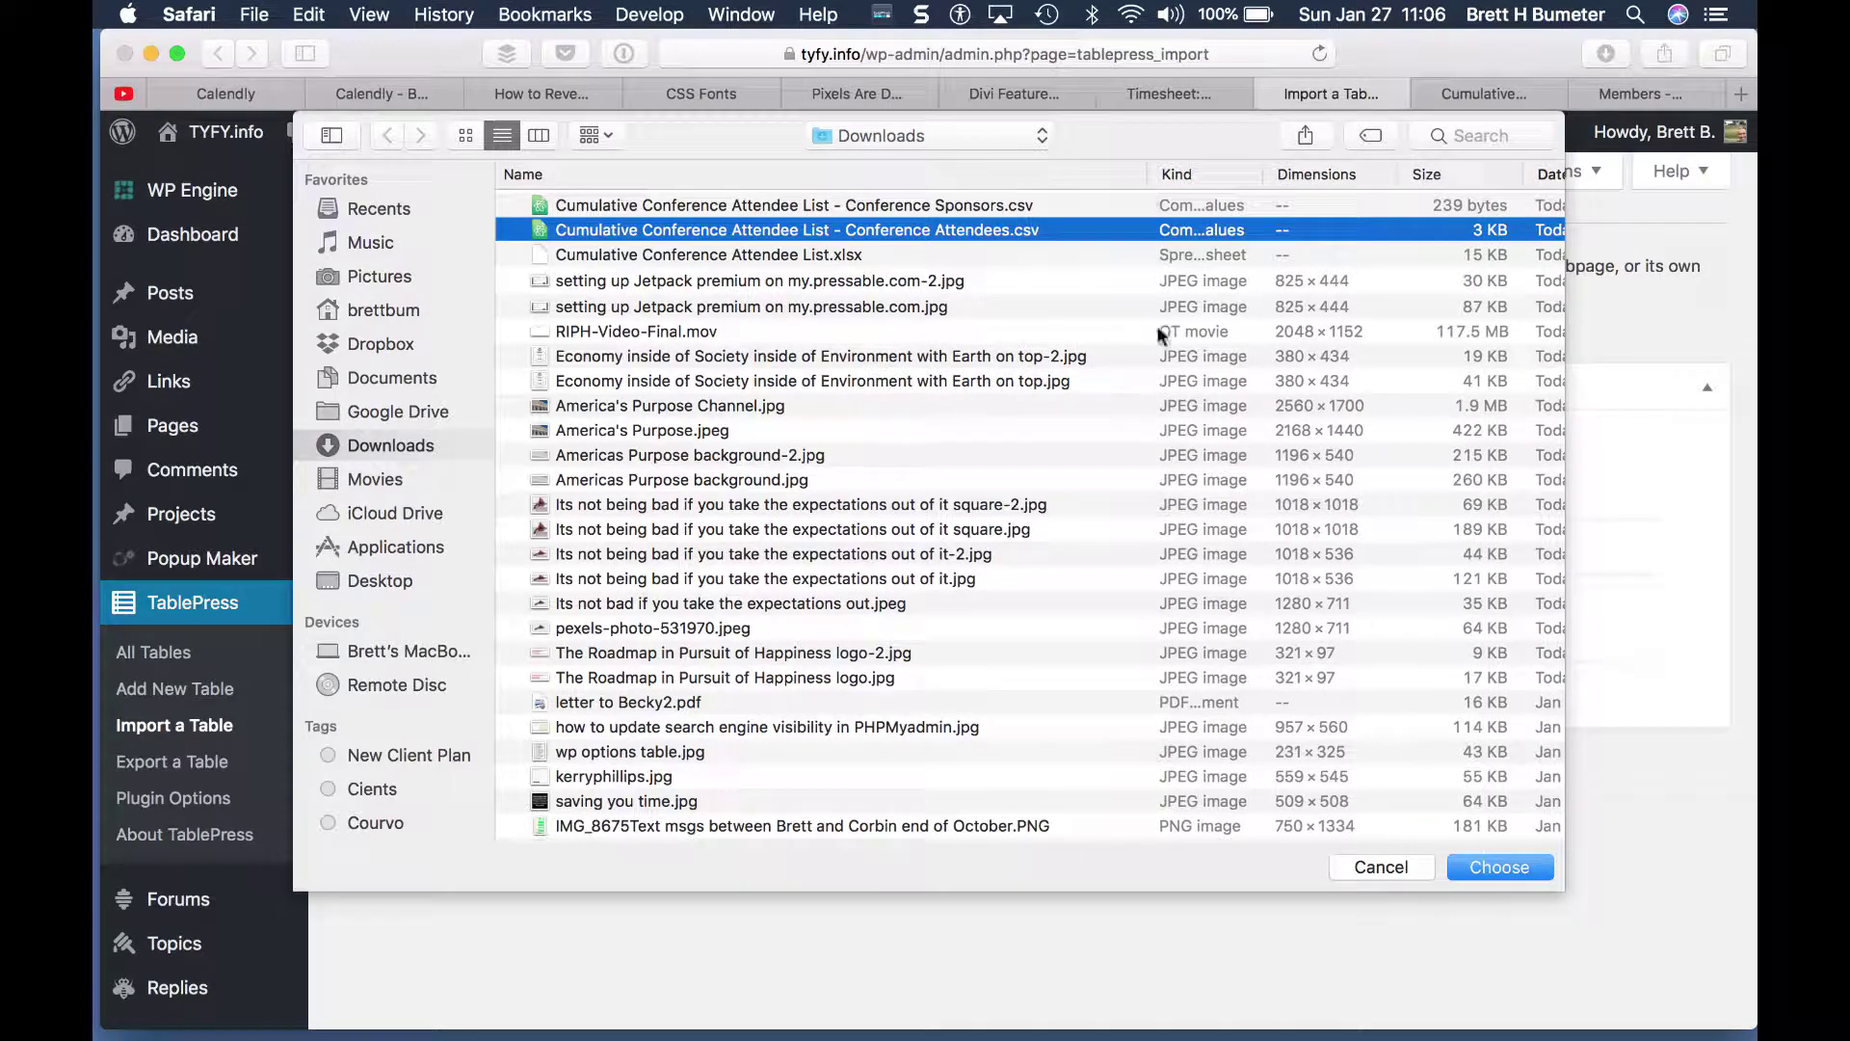
{"action": "left_click", "coordinate": [1508, 870]}
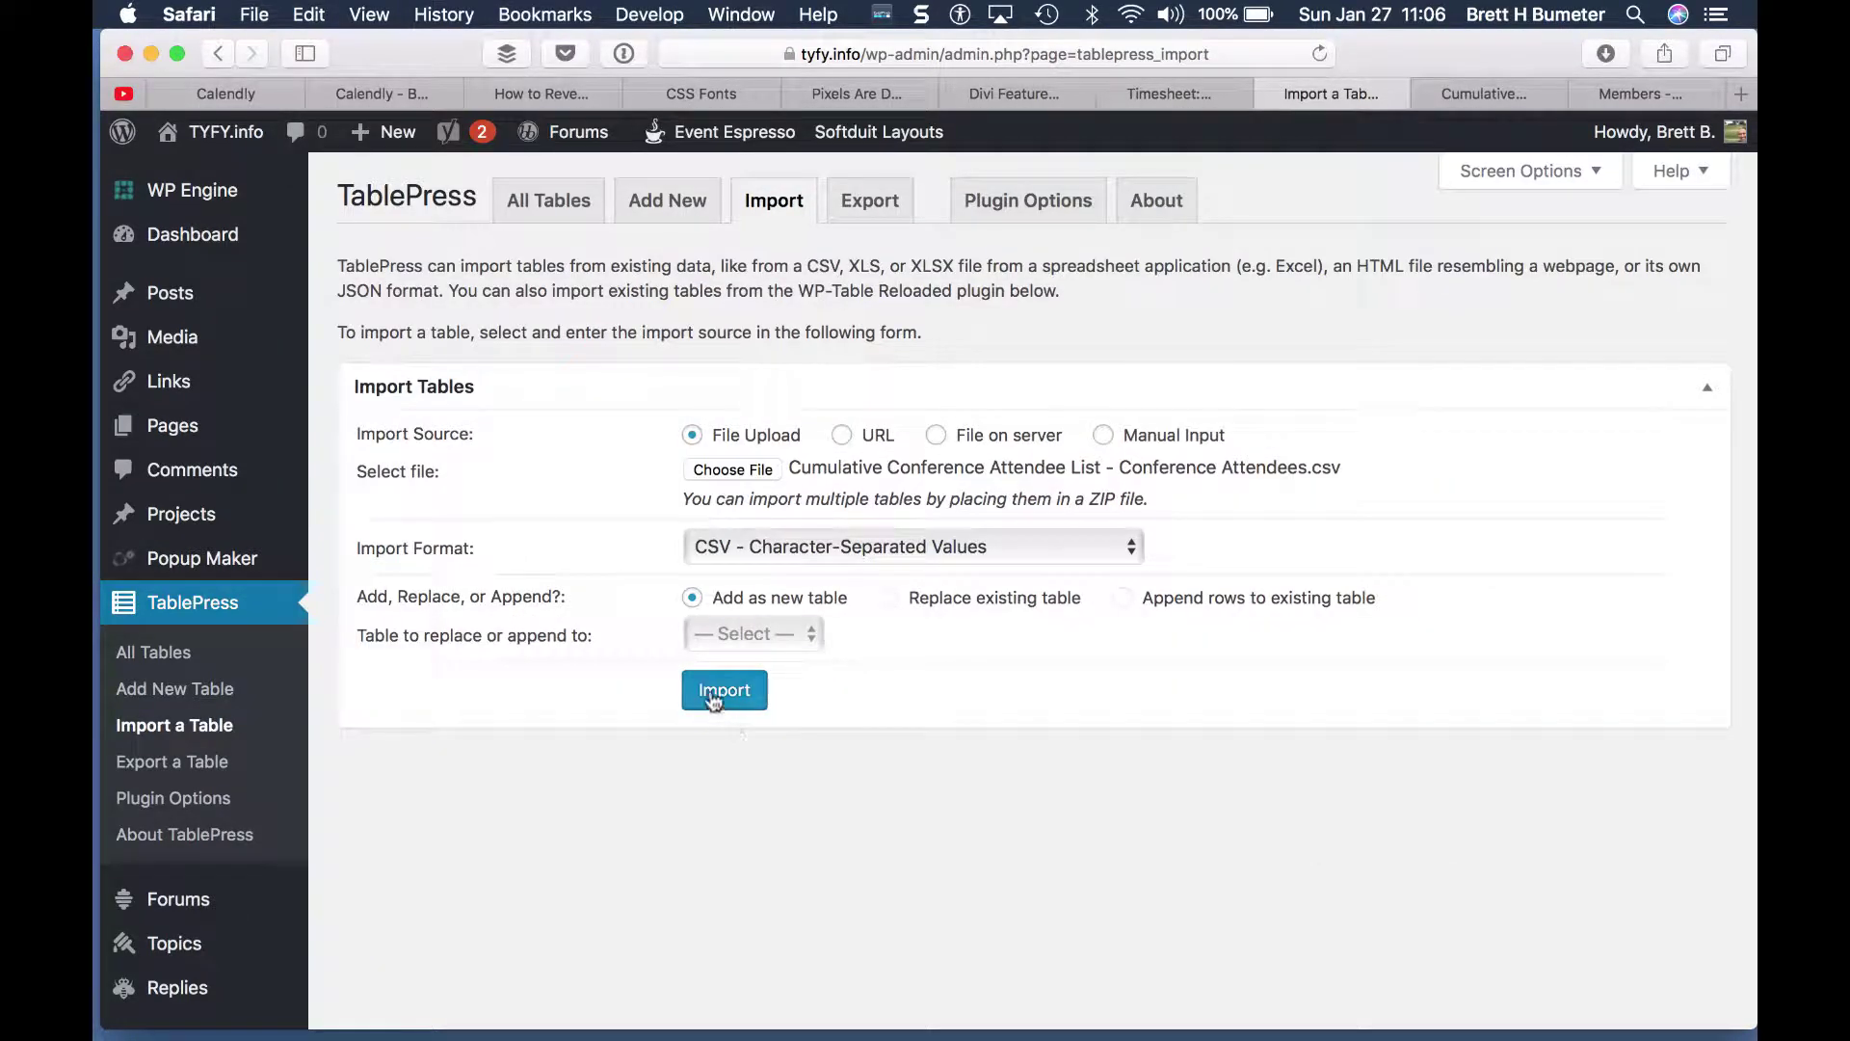
{"action": "left_click", "coordinate": [714, 700]}
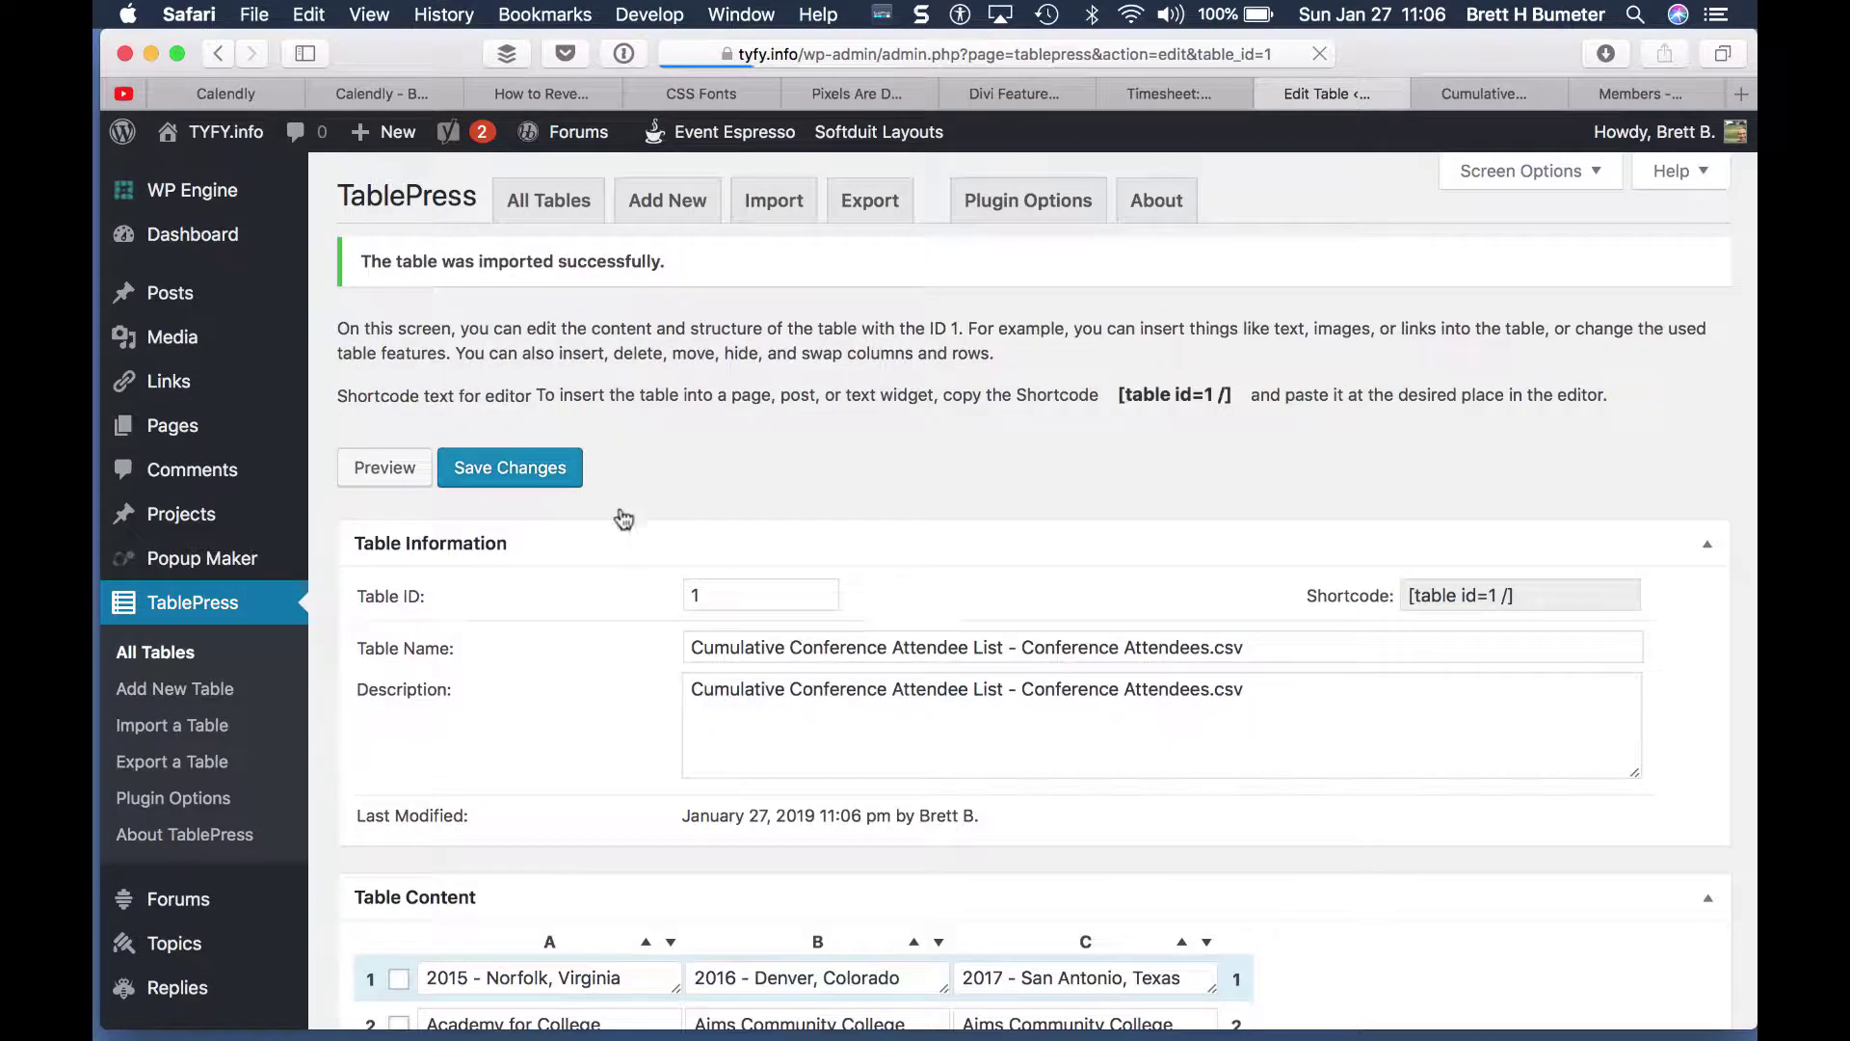
Step: Shorten the imported table's name to "Conference Attendees"
{"action": "left_click", "coordinate": [1024, 648]}
{"action": "key", "text": "shift+super+Left"}
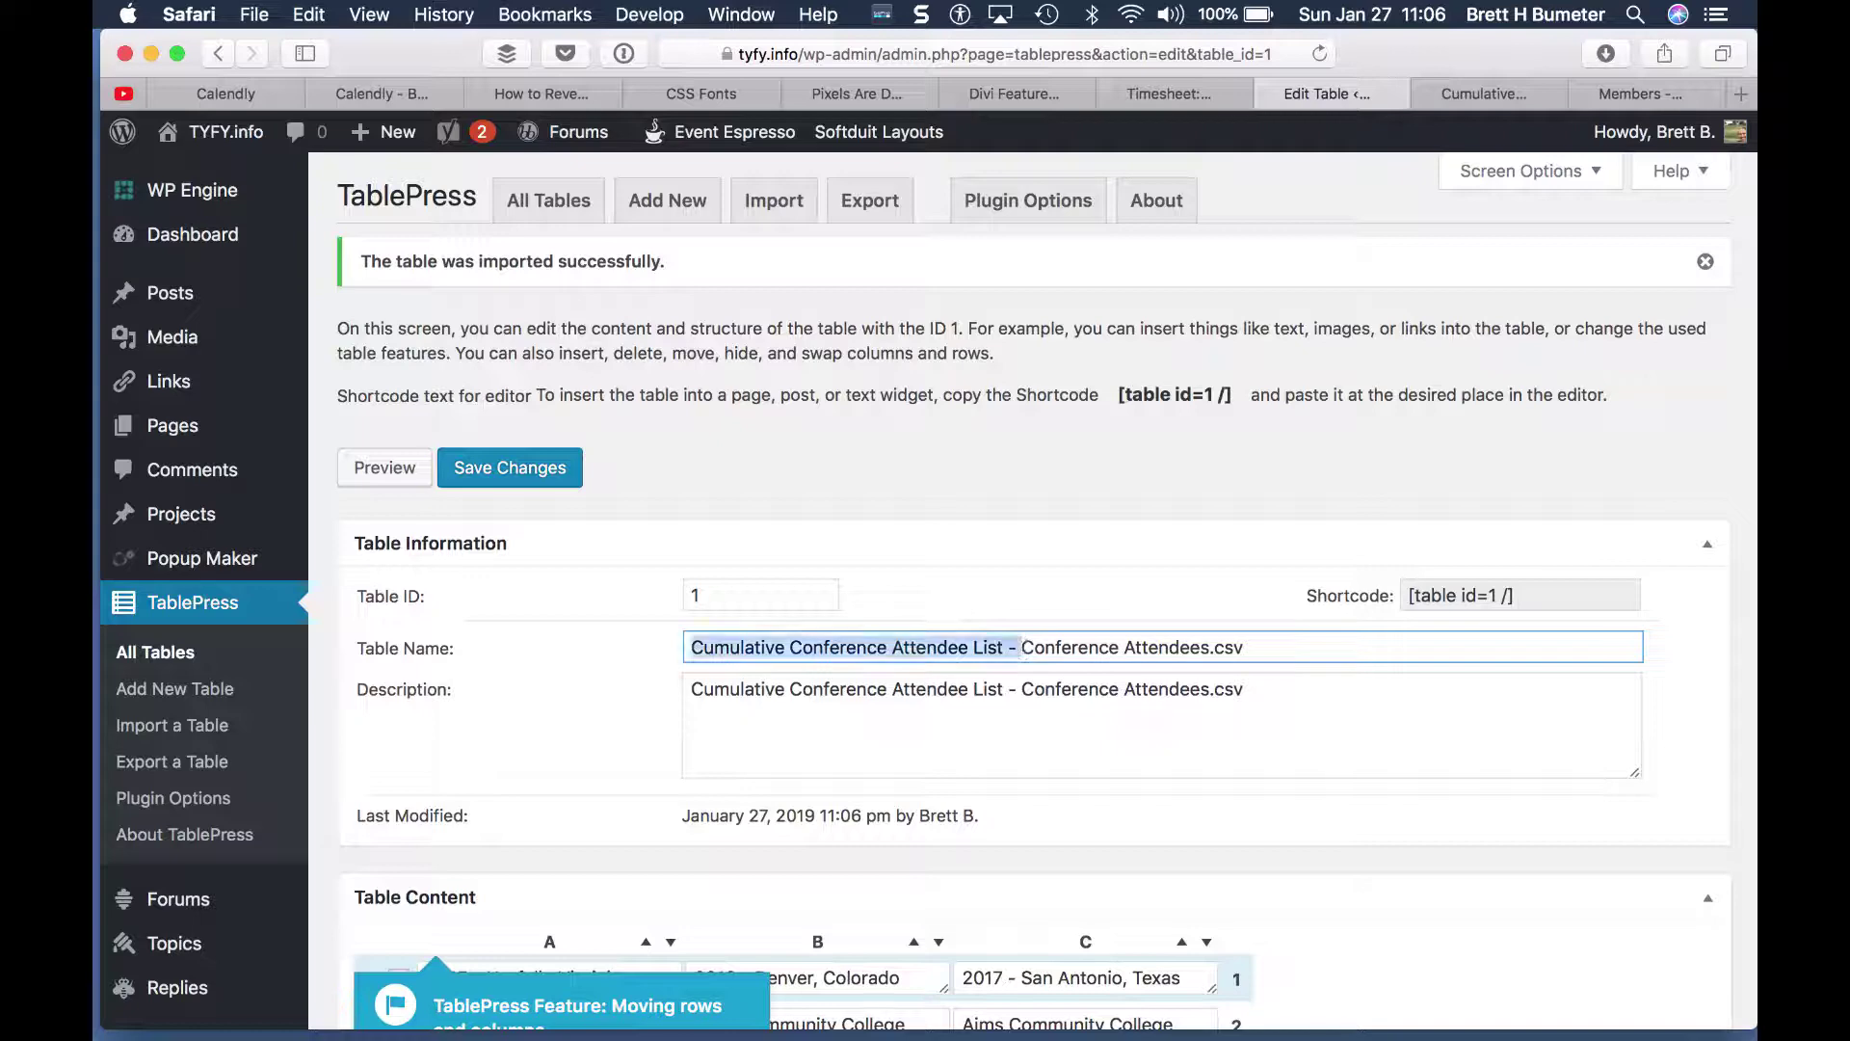
{"action": "key", "text": "BackSpace"}
{"action": "key", "text": "BackSpace"}
{"action": "key", "text": "BackSpace"}
{"action": "key", "text": "BackSpace"}
{"action": "key", "text": "BackSpace"}
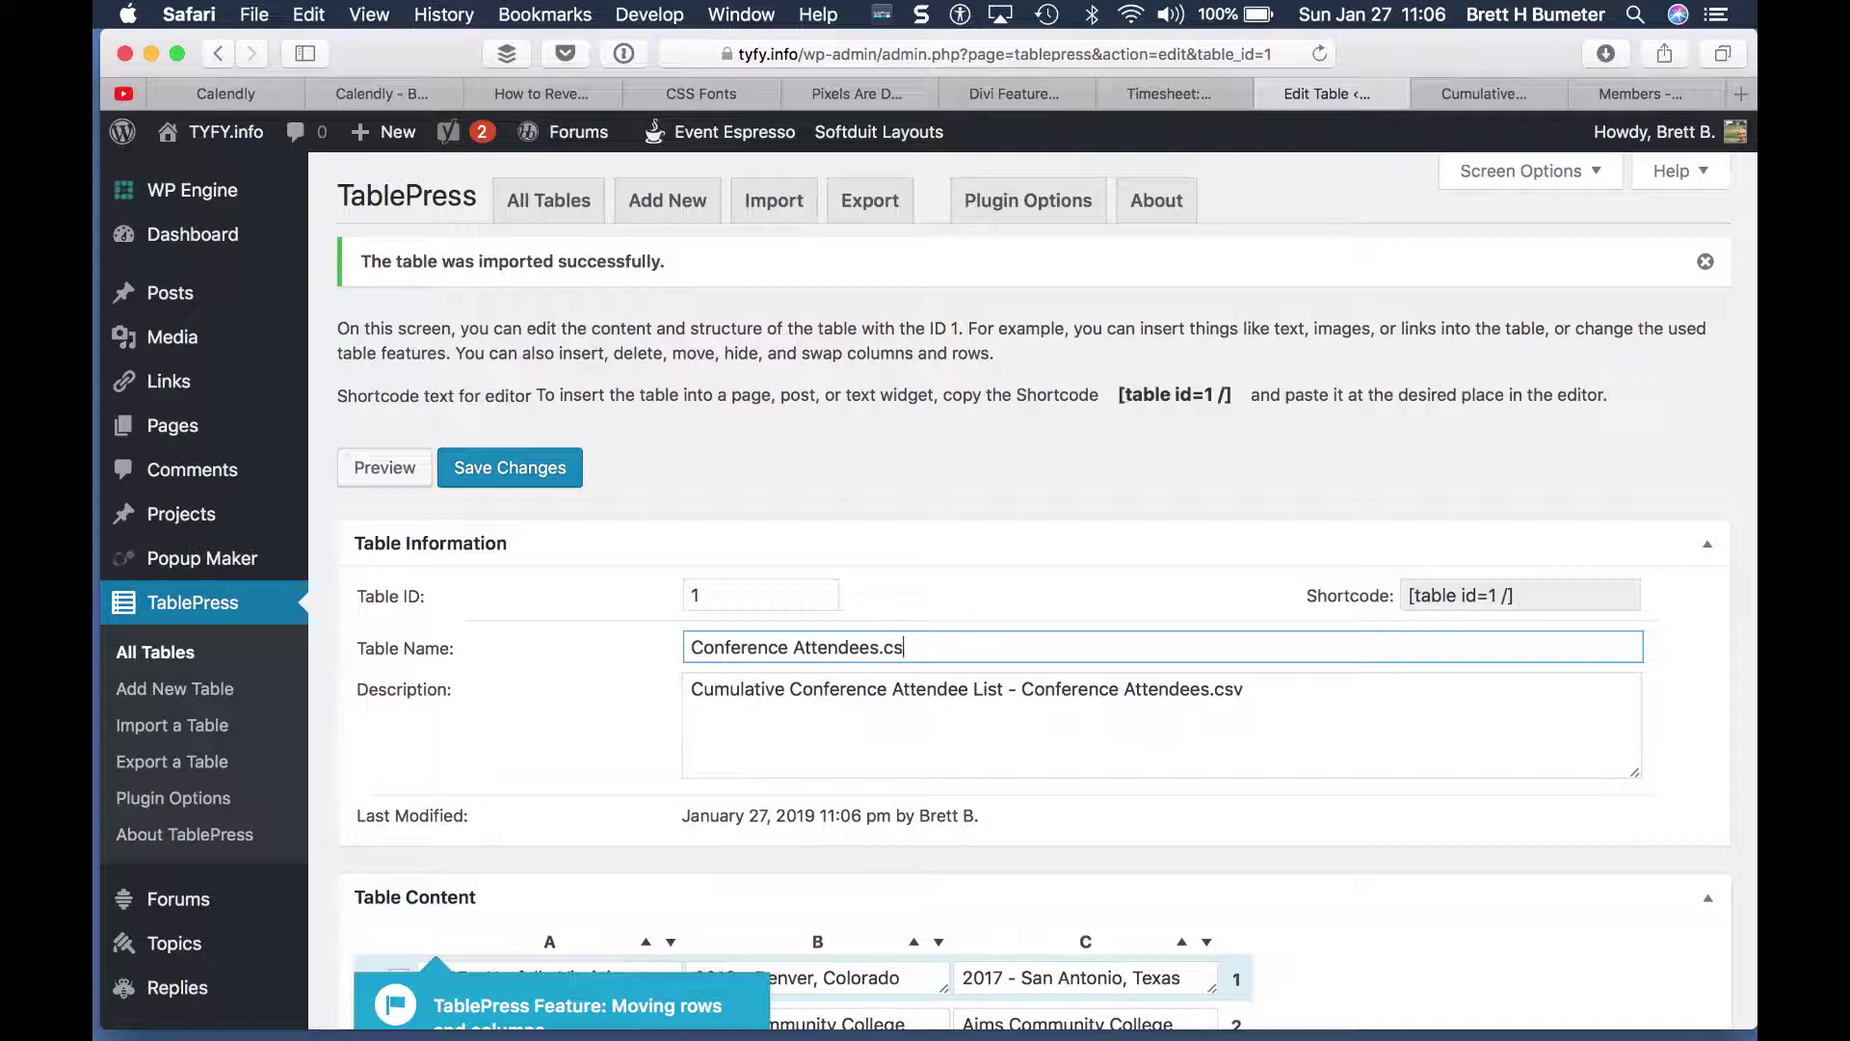
Step: Shorten the table's description to "Conference Attendees"
{"action": "scroll", "coordinate": [1064, 511], "scroll_direction": "down", "scroll_amount": 3}
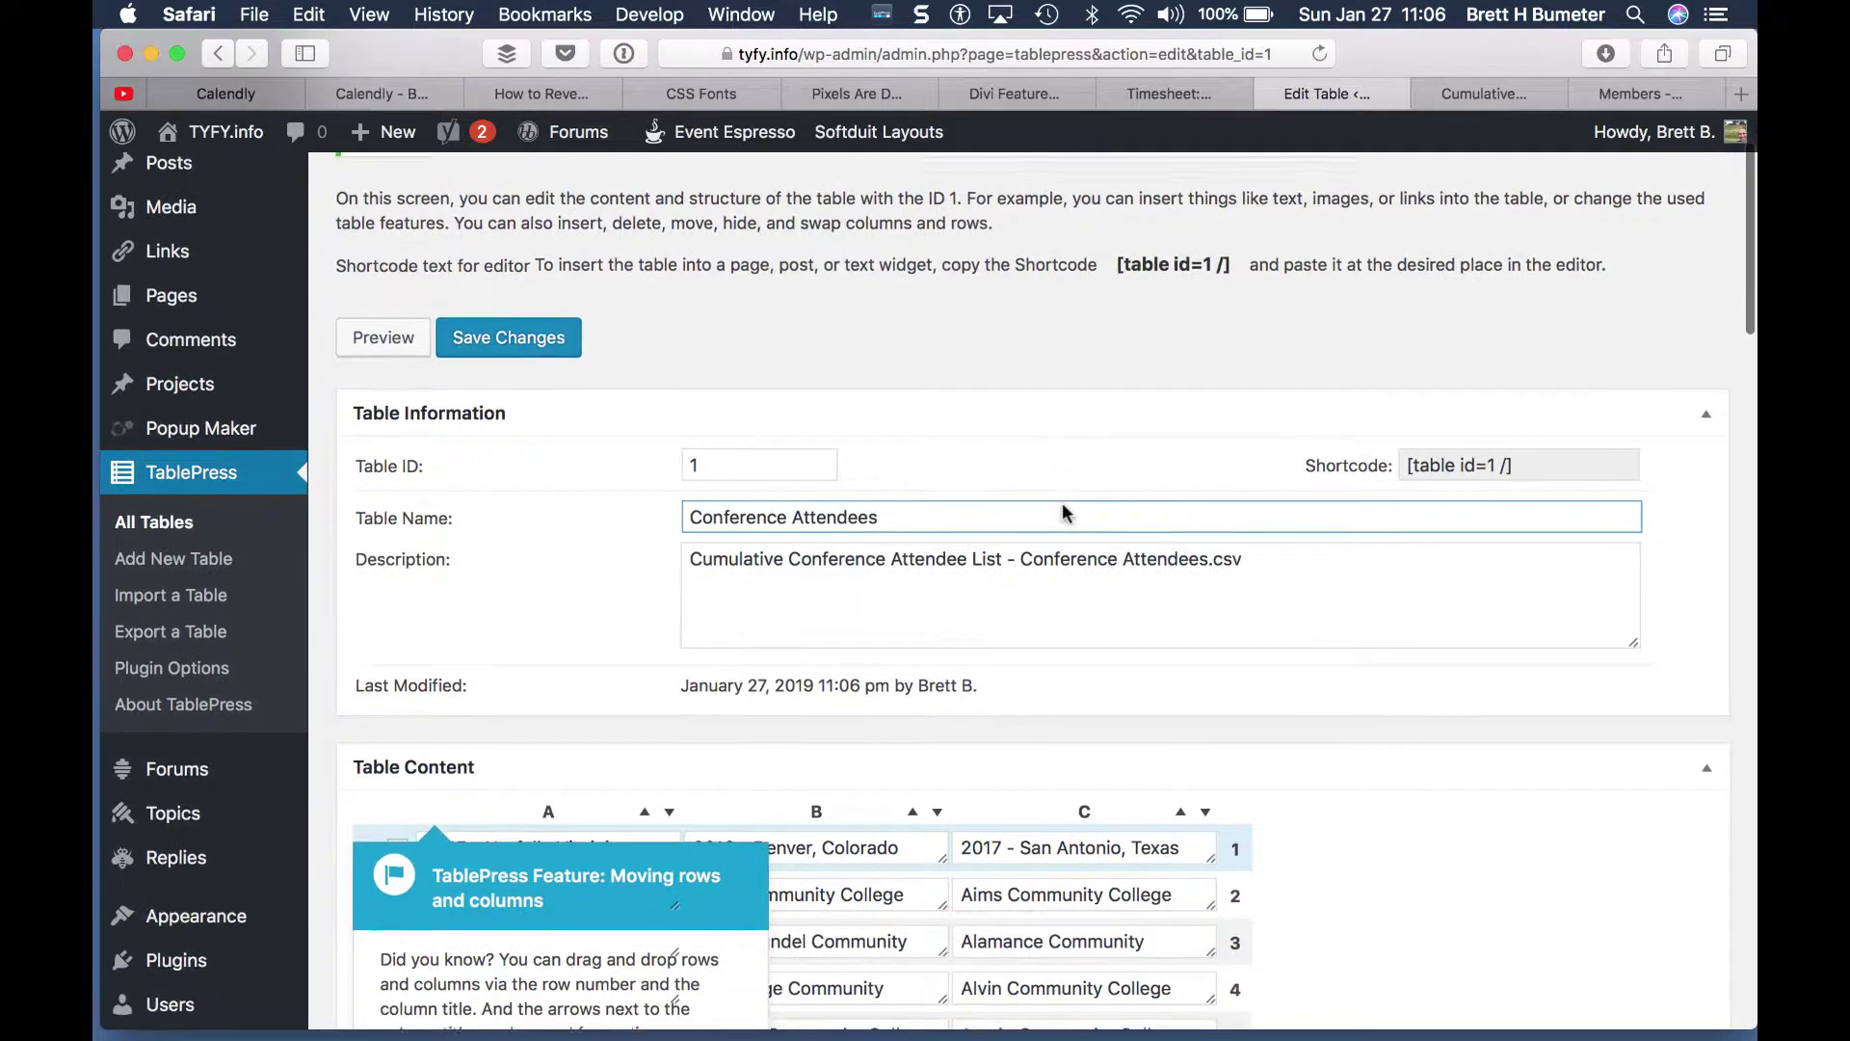
{"action": "left_click", "coordinate": [1025, 547]}
{"action": "key", "text": "super+shift+Left"}
{"action": "key", "text": "BackSpace"}
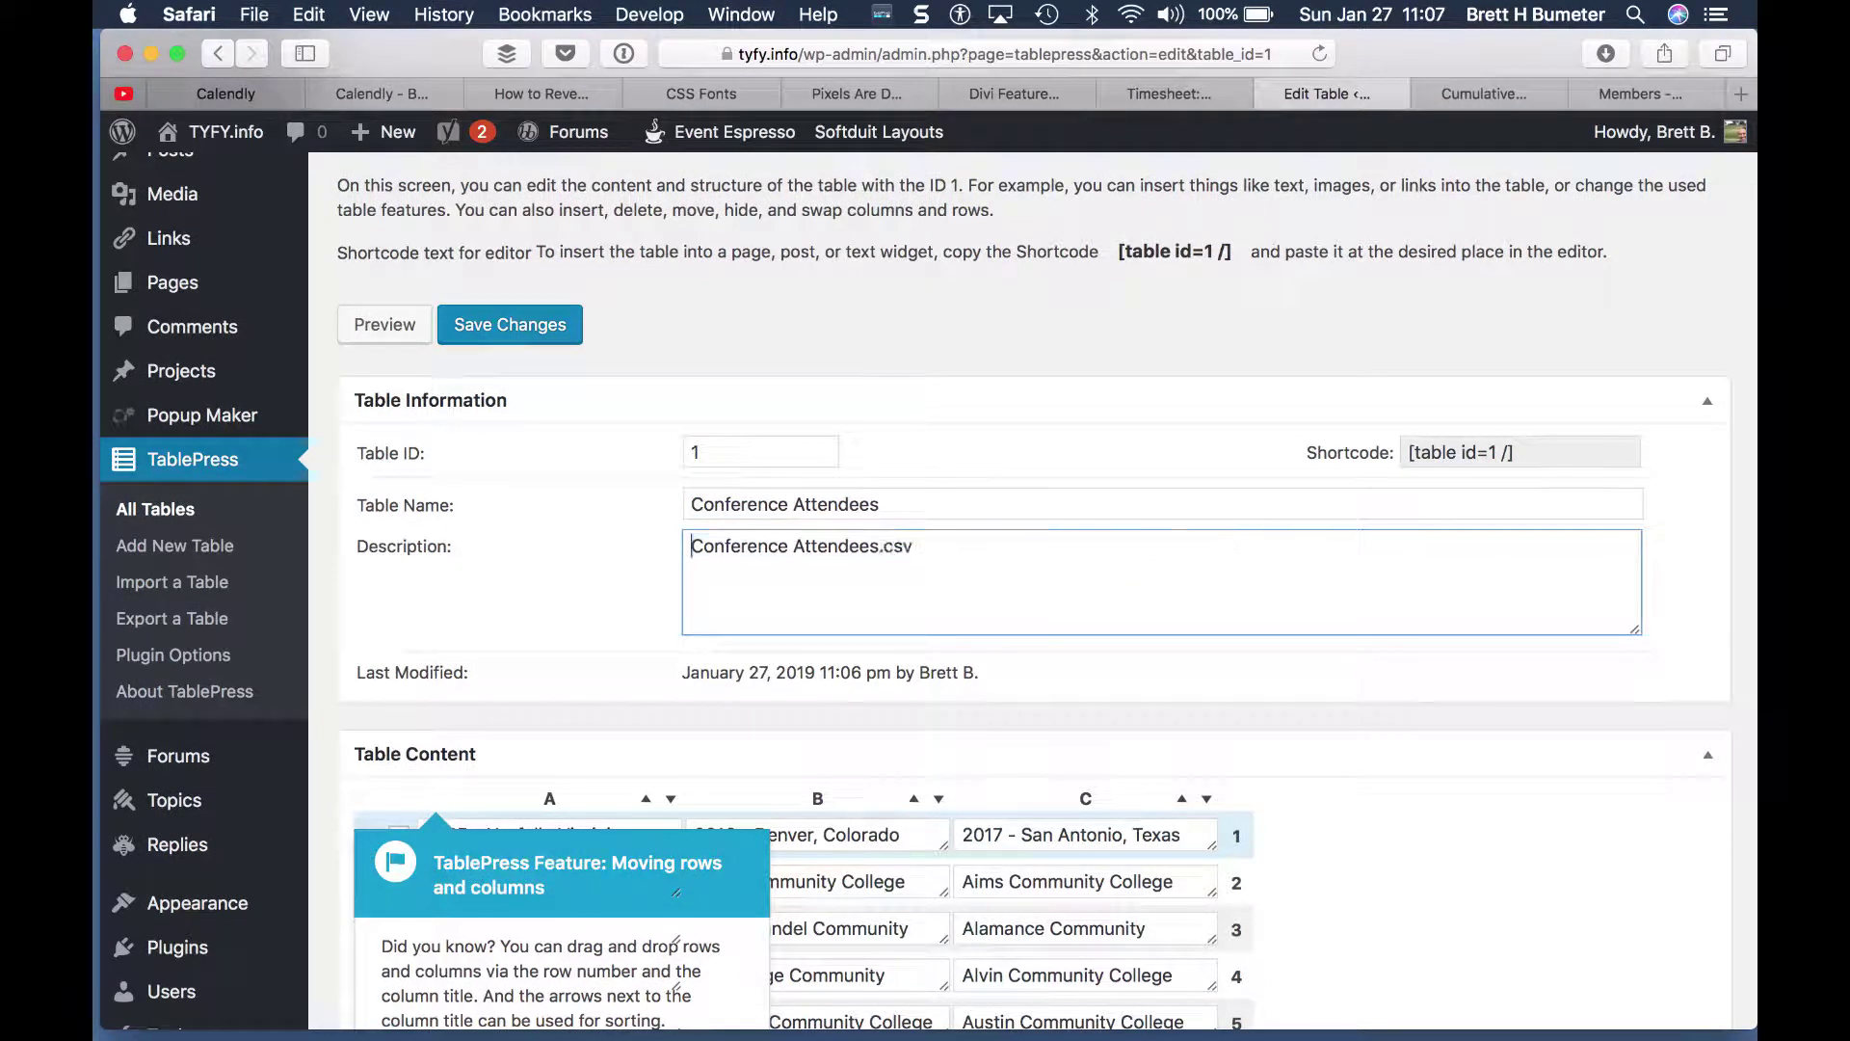
{"action": "key", "text": "BackSpace"}
{"action": "key", "text": "BackSpace"}
{"action": "key", "text": "BackSpace"}
{"action": "key", "text": "BackSpace"}
{"action": "left_click", "coordinate": [1195, 680]}
Step: Select the table's shortcode [table id=1 /] in the table information
{"action": "scroll", "coordinate": [1195, 679], "scroll_direction": "down", "scroll_amount": 1}
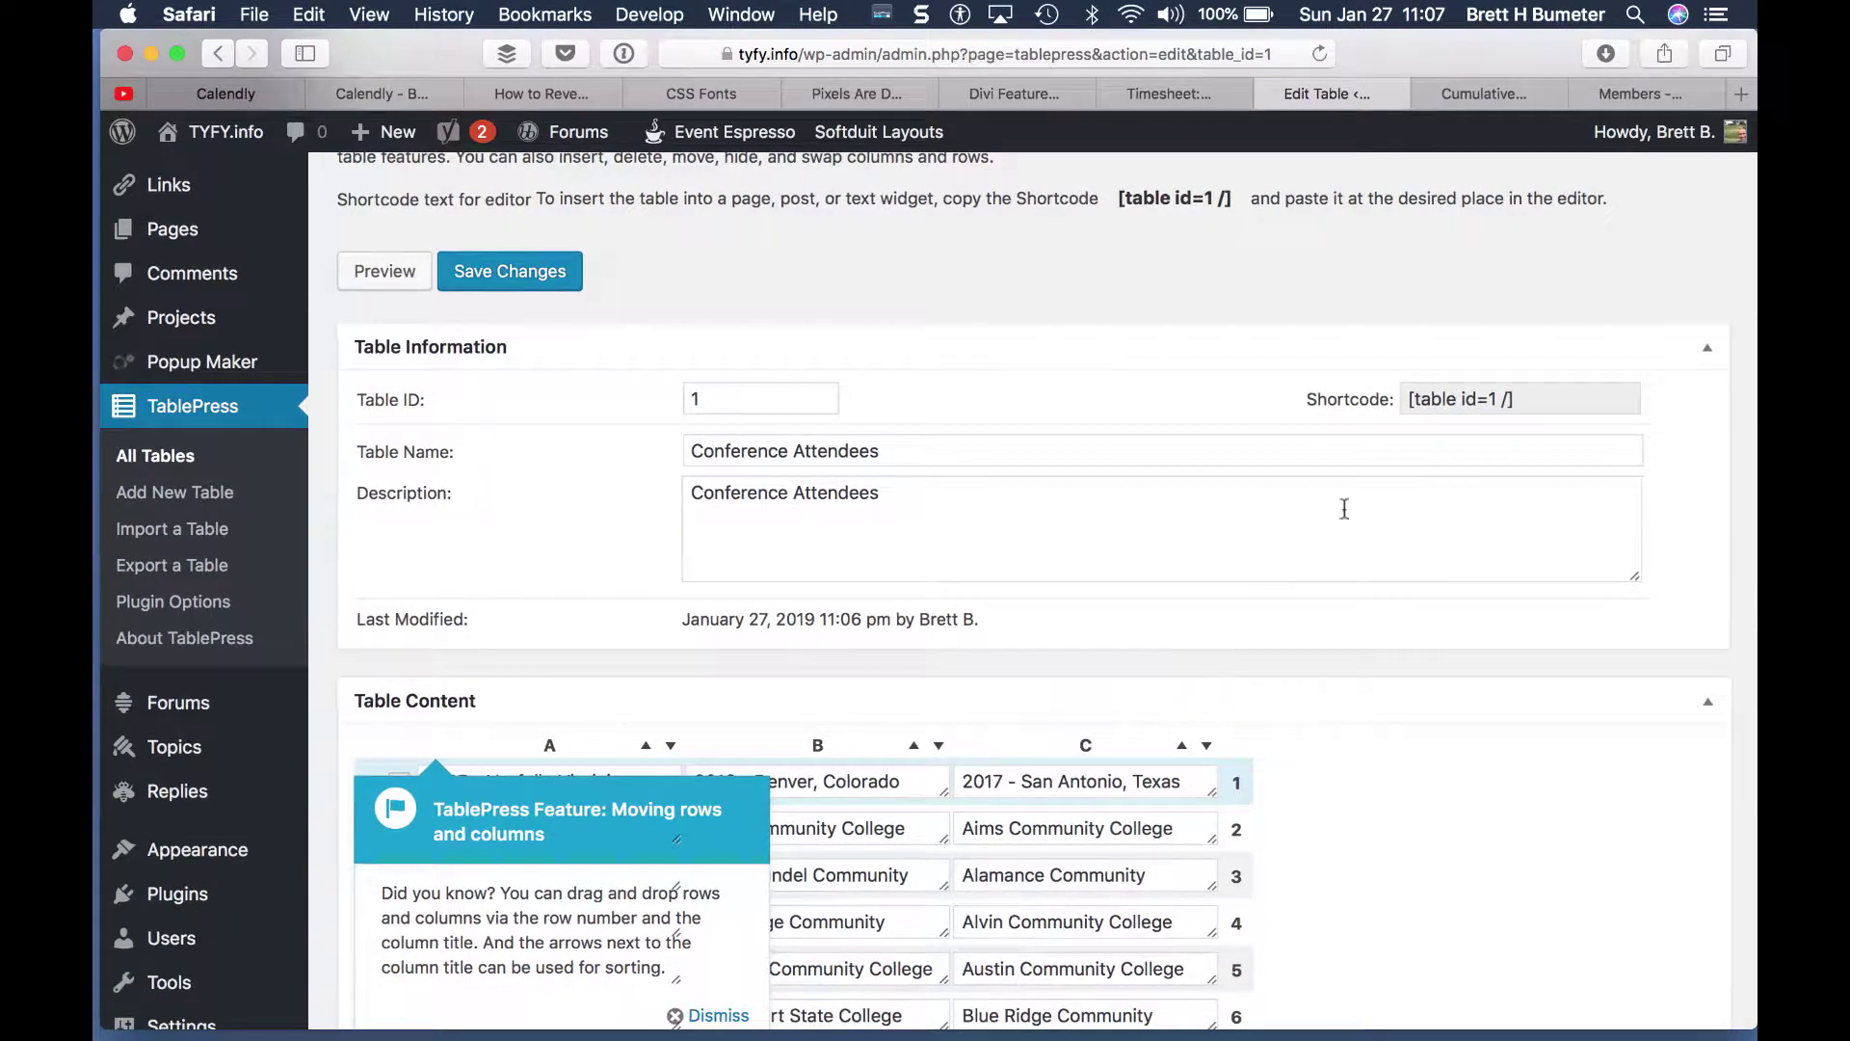
{"action": "left_click", "coordinate": [1497, 396]}
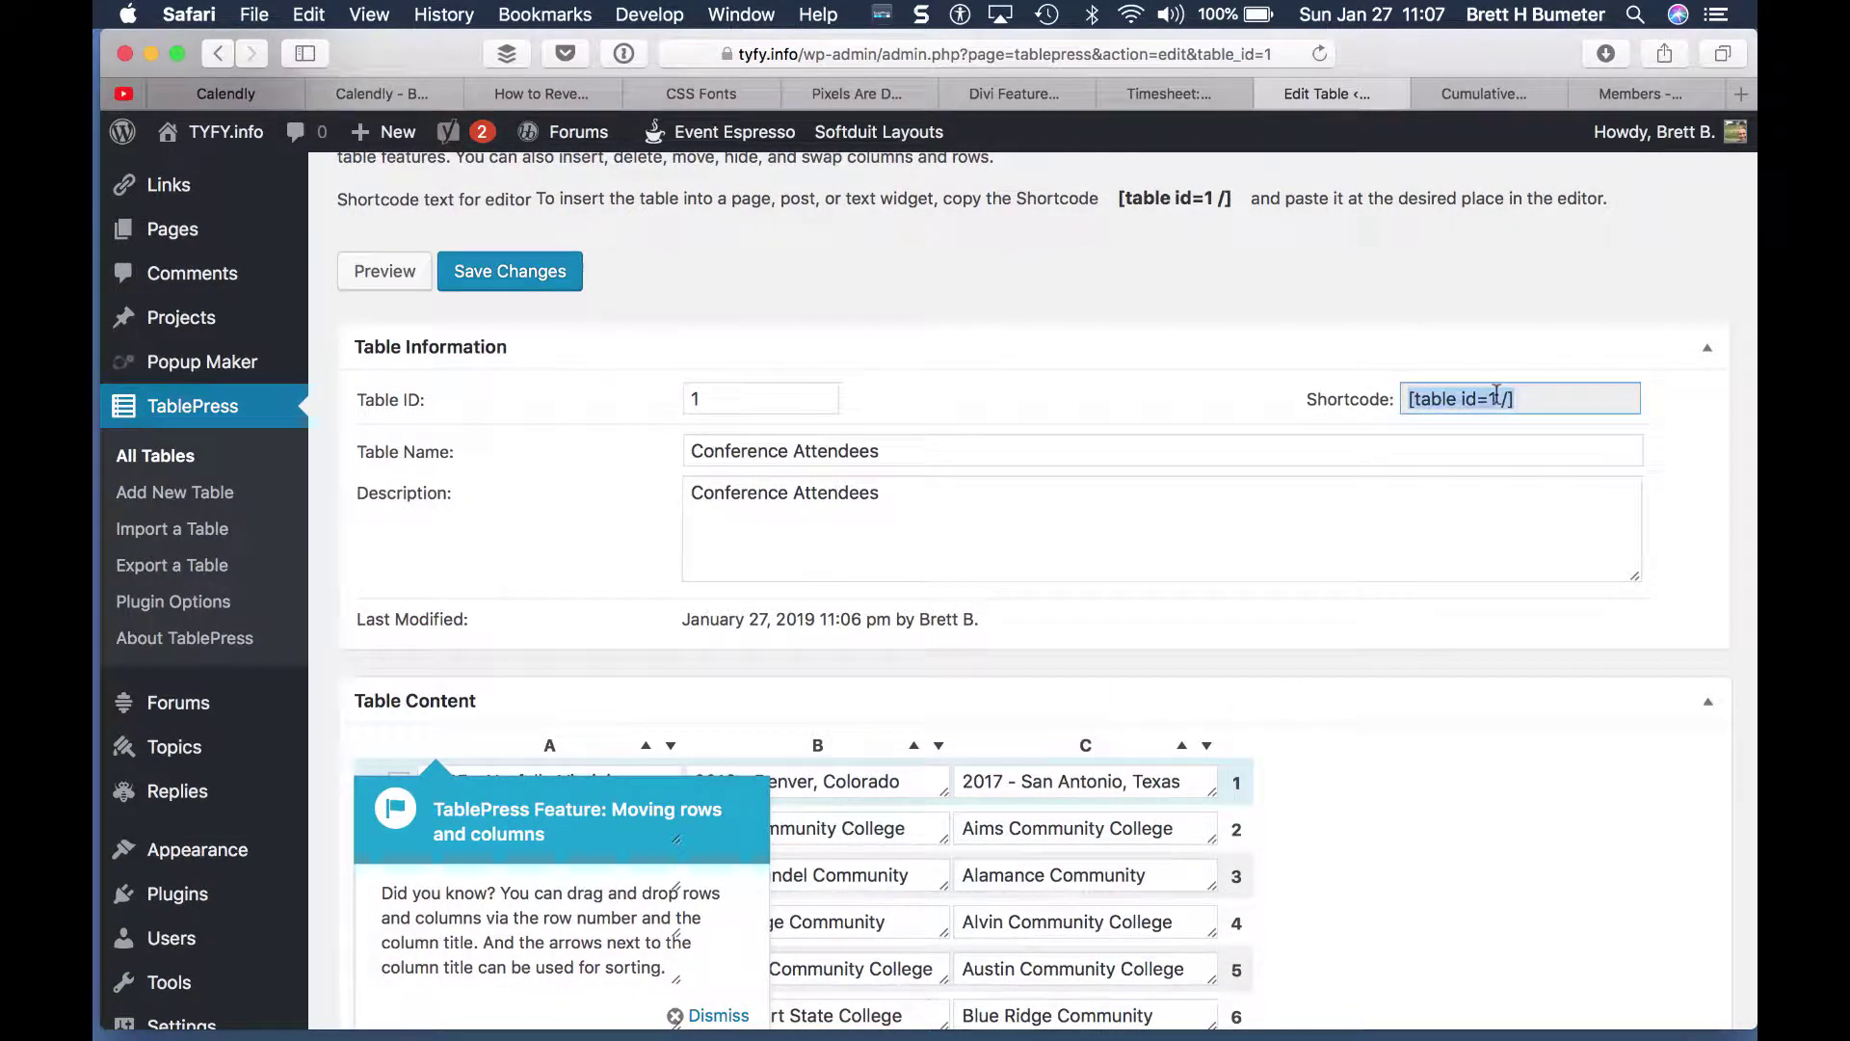
{"action": "left_click", "coordinate": [1553, 400]}
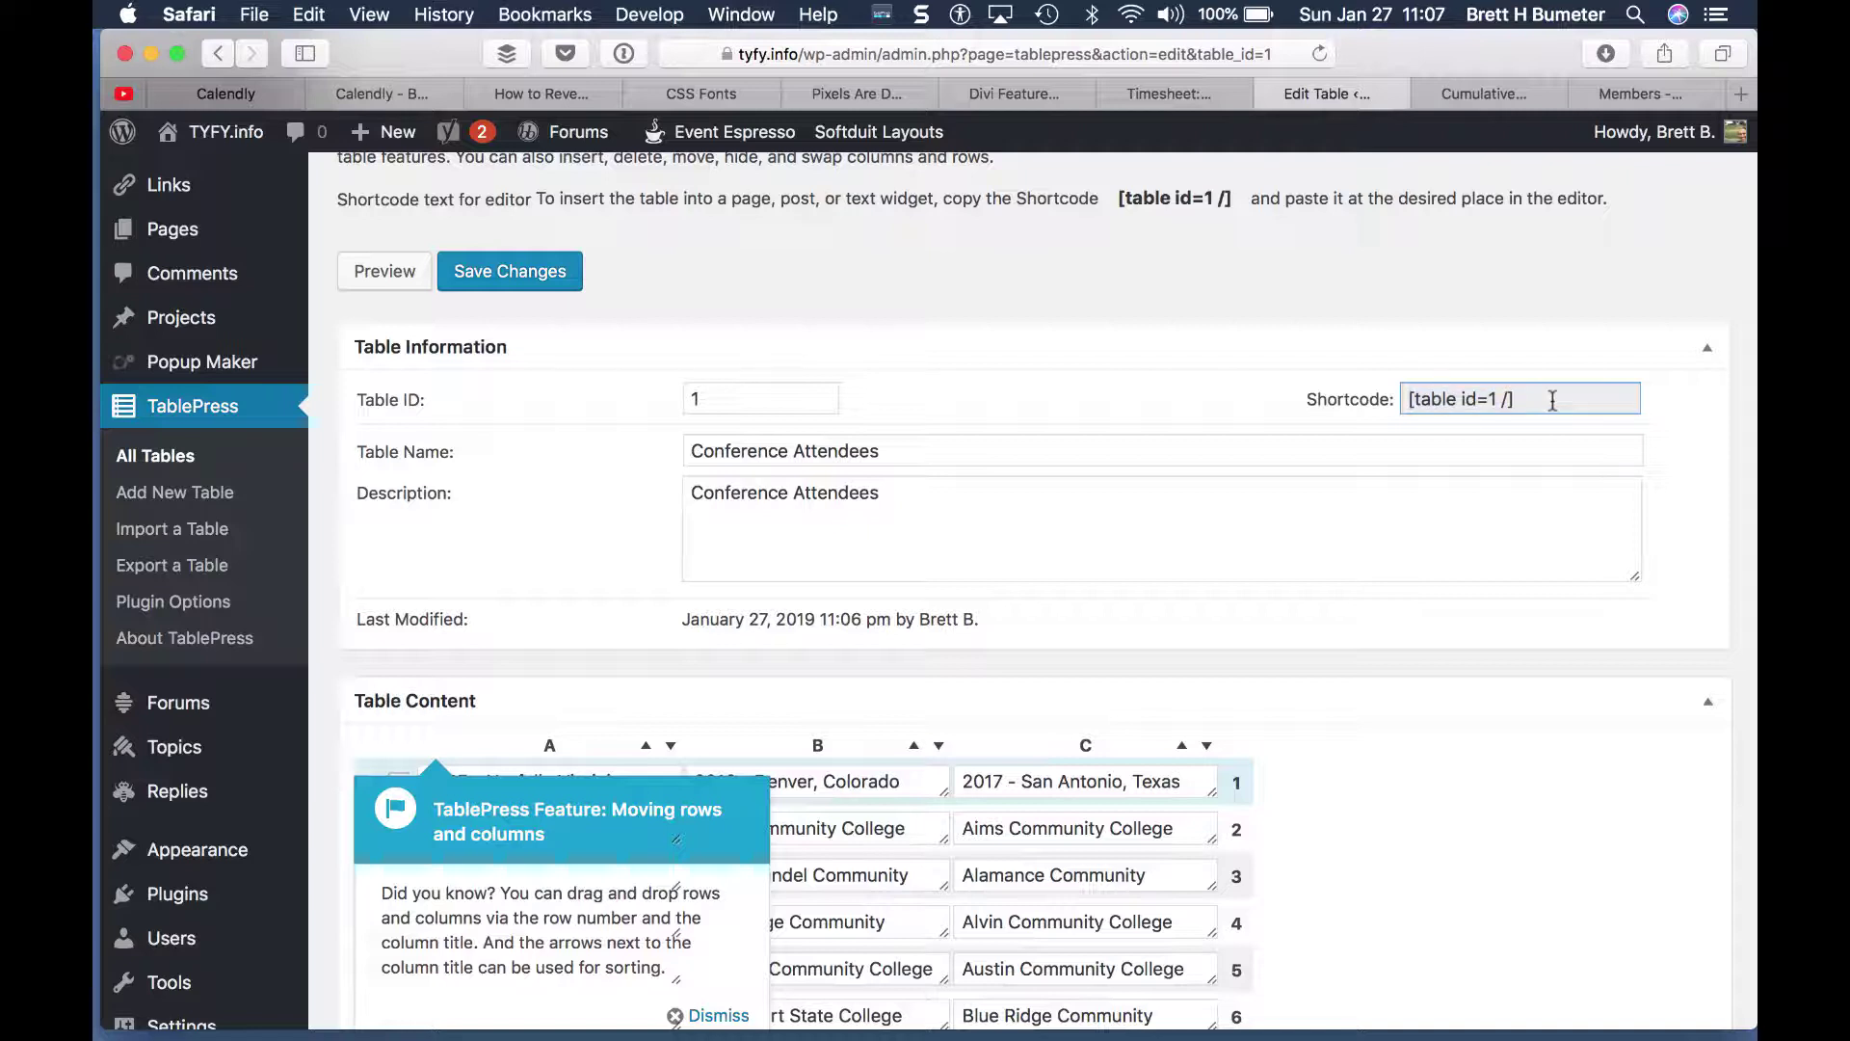
{"action": "left_click", "coordinate": [1552, 400]}
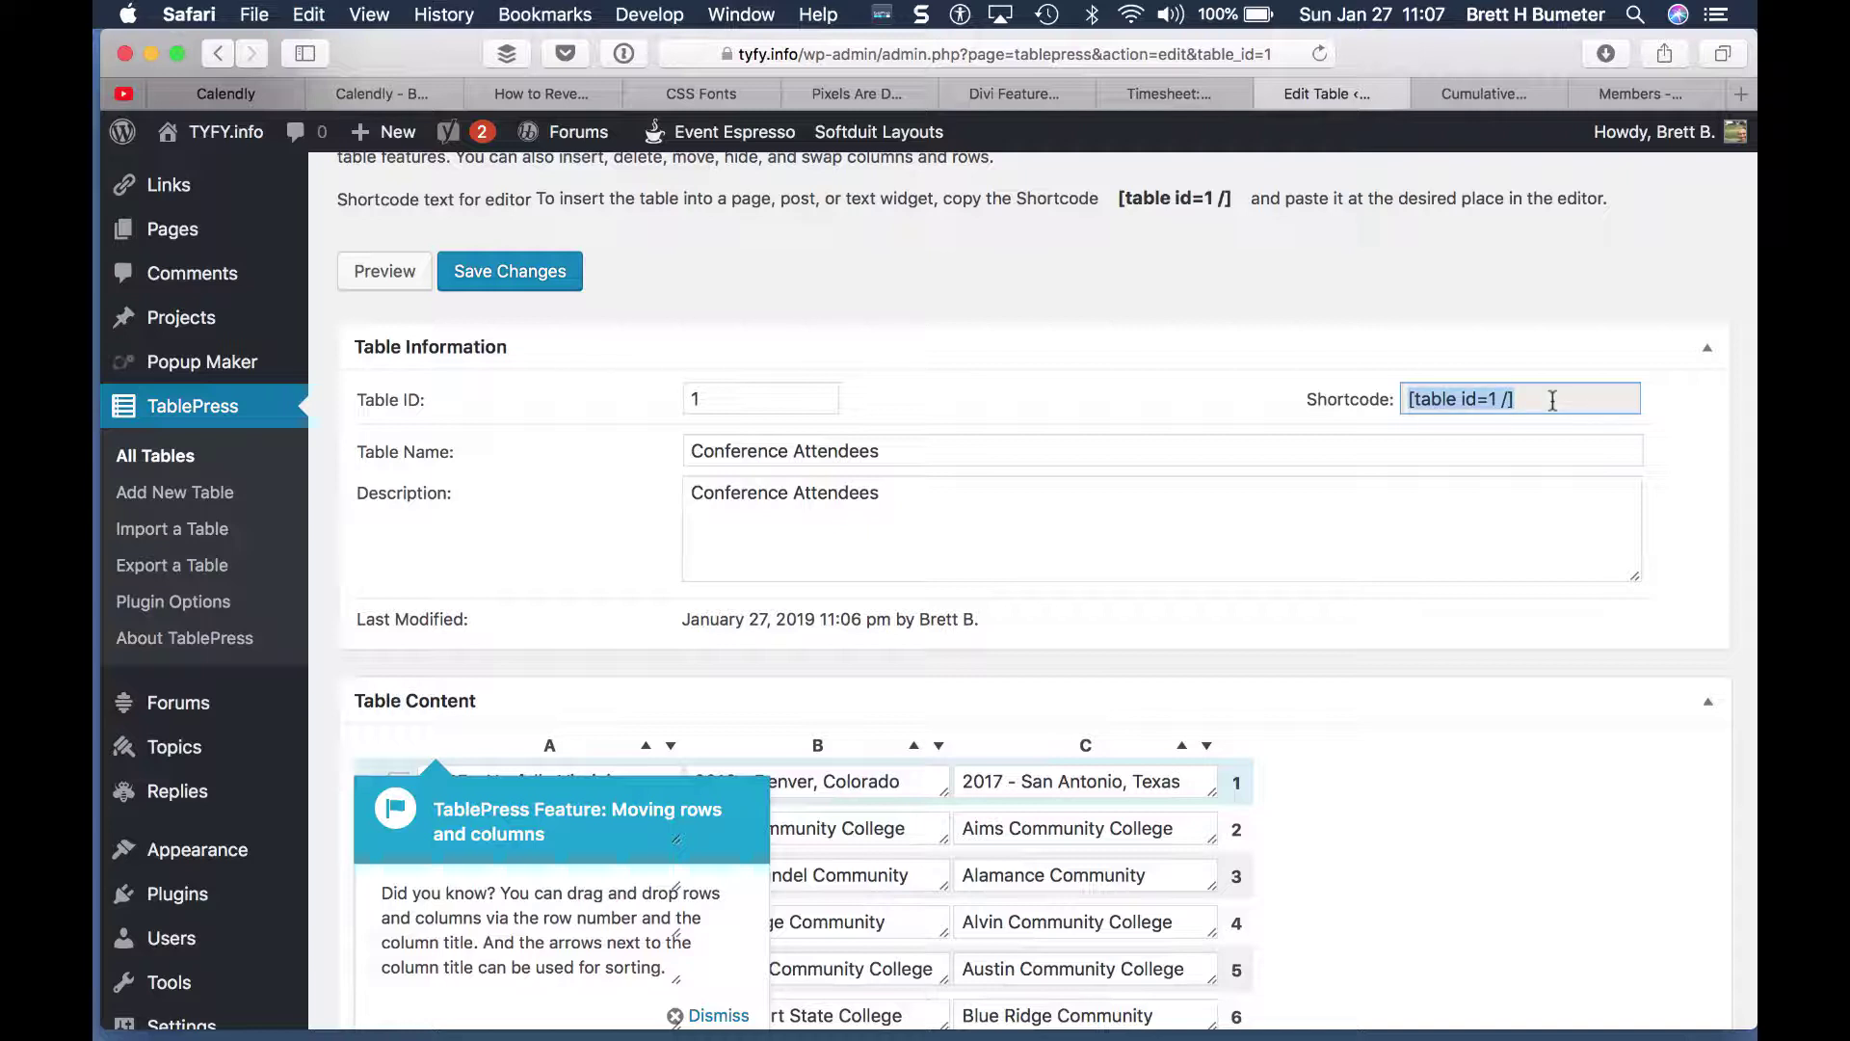
Step: Dismiss the feature tip about moving rows and columns, and examine the imported table content, manipulation tools and table options
{"action": "left_click", "coordinate": [713, 1017]}
{"action": "scroll", "coordinate": [1132, 750], "scroll_direction": "down", "scroll_amount": 5}
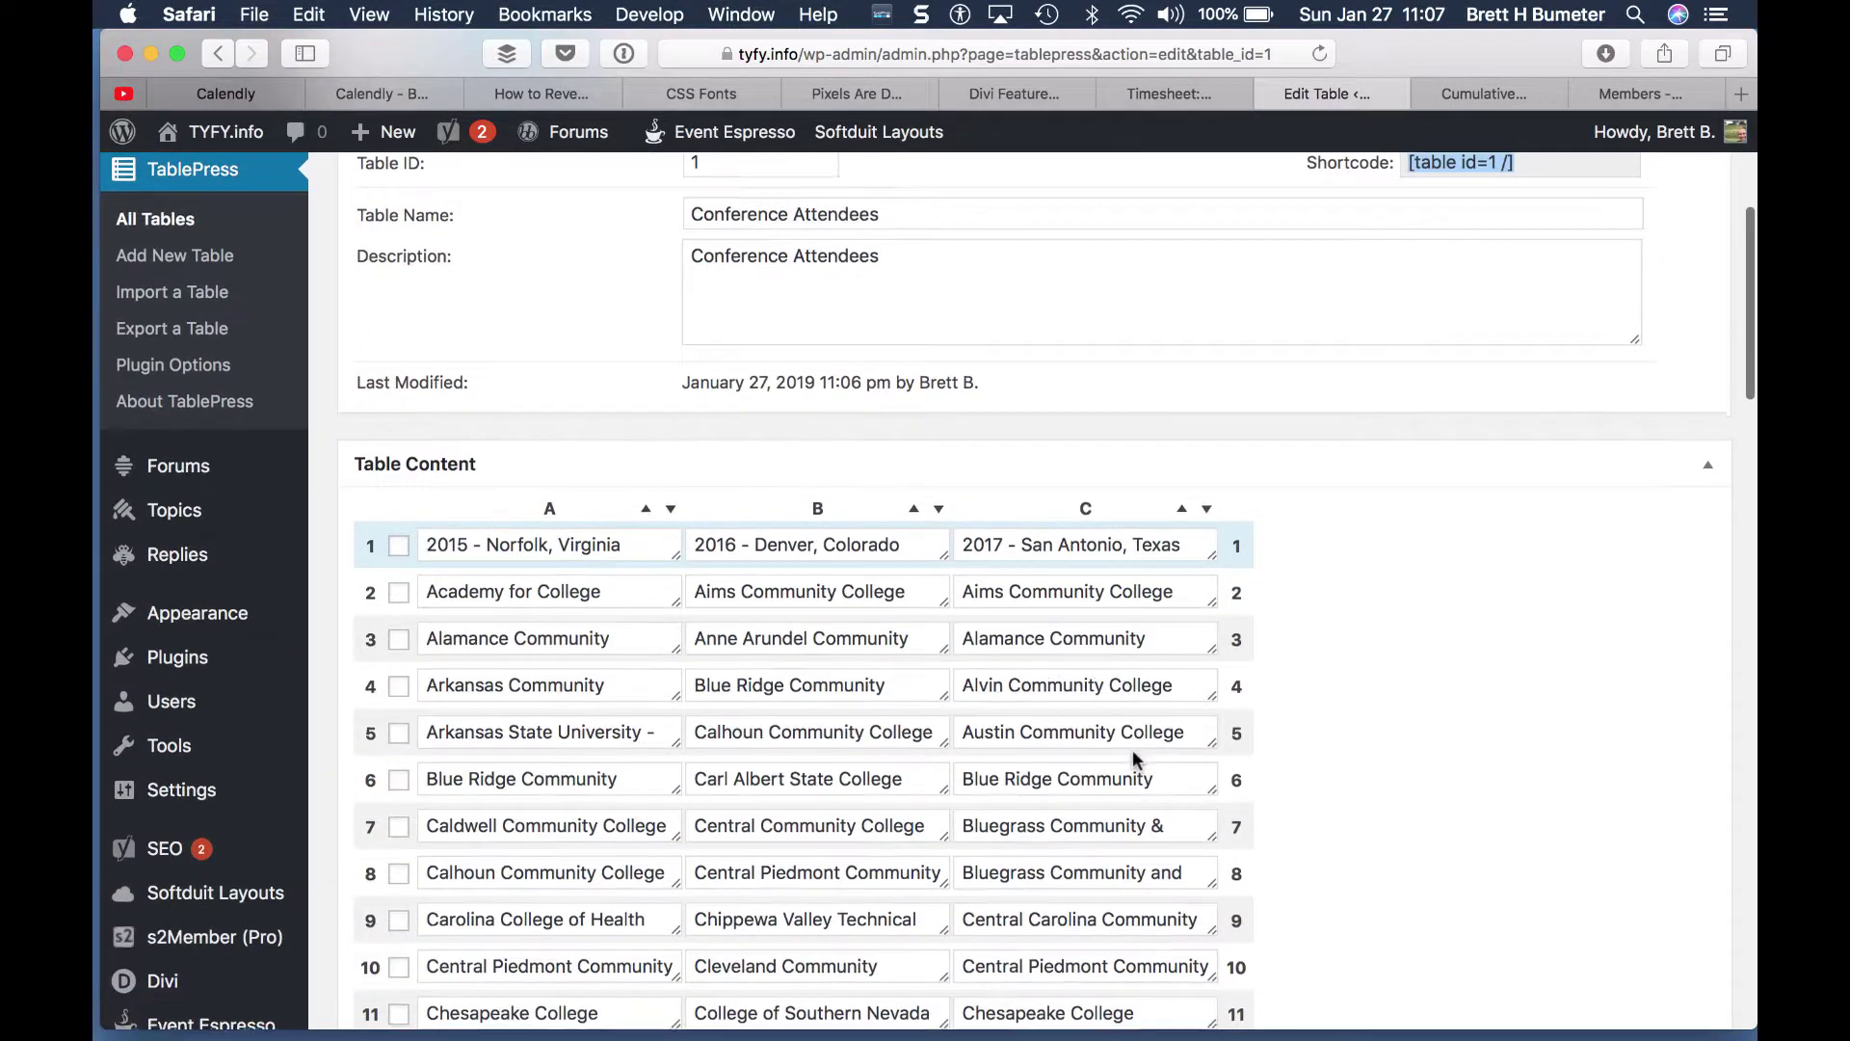
{"action": "scroll", "coordinate": [1132, 750], "scroll_direction": "down", "scroll_amount": 3}
{"action": "scroll", "coordinate": [1373, 733], "scroll_direction": "down", "scroll_amount": 1}
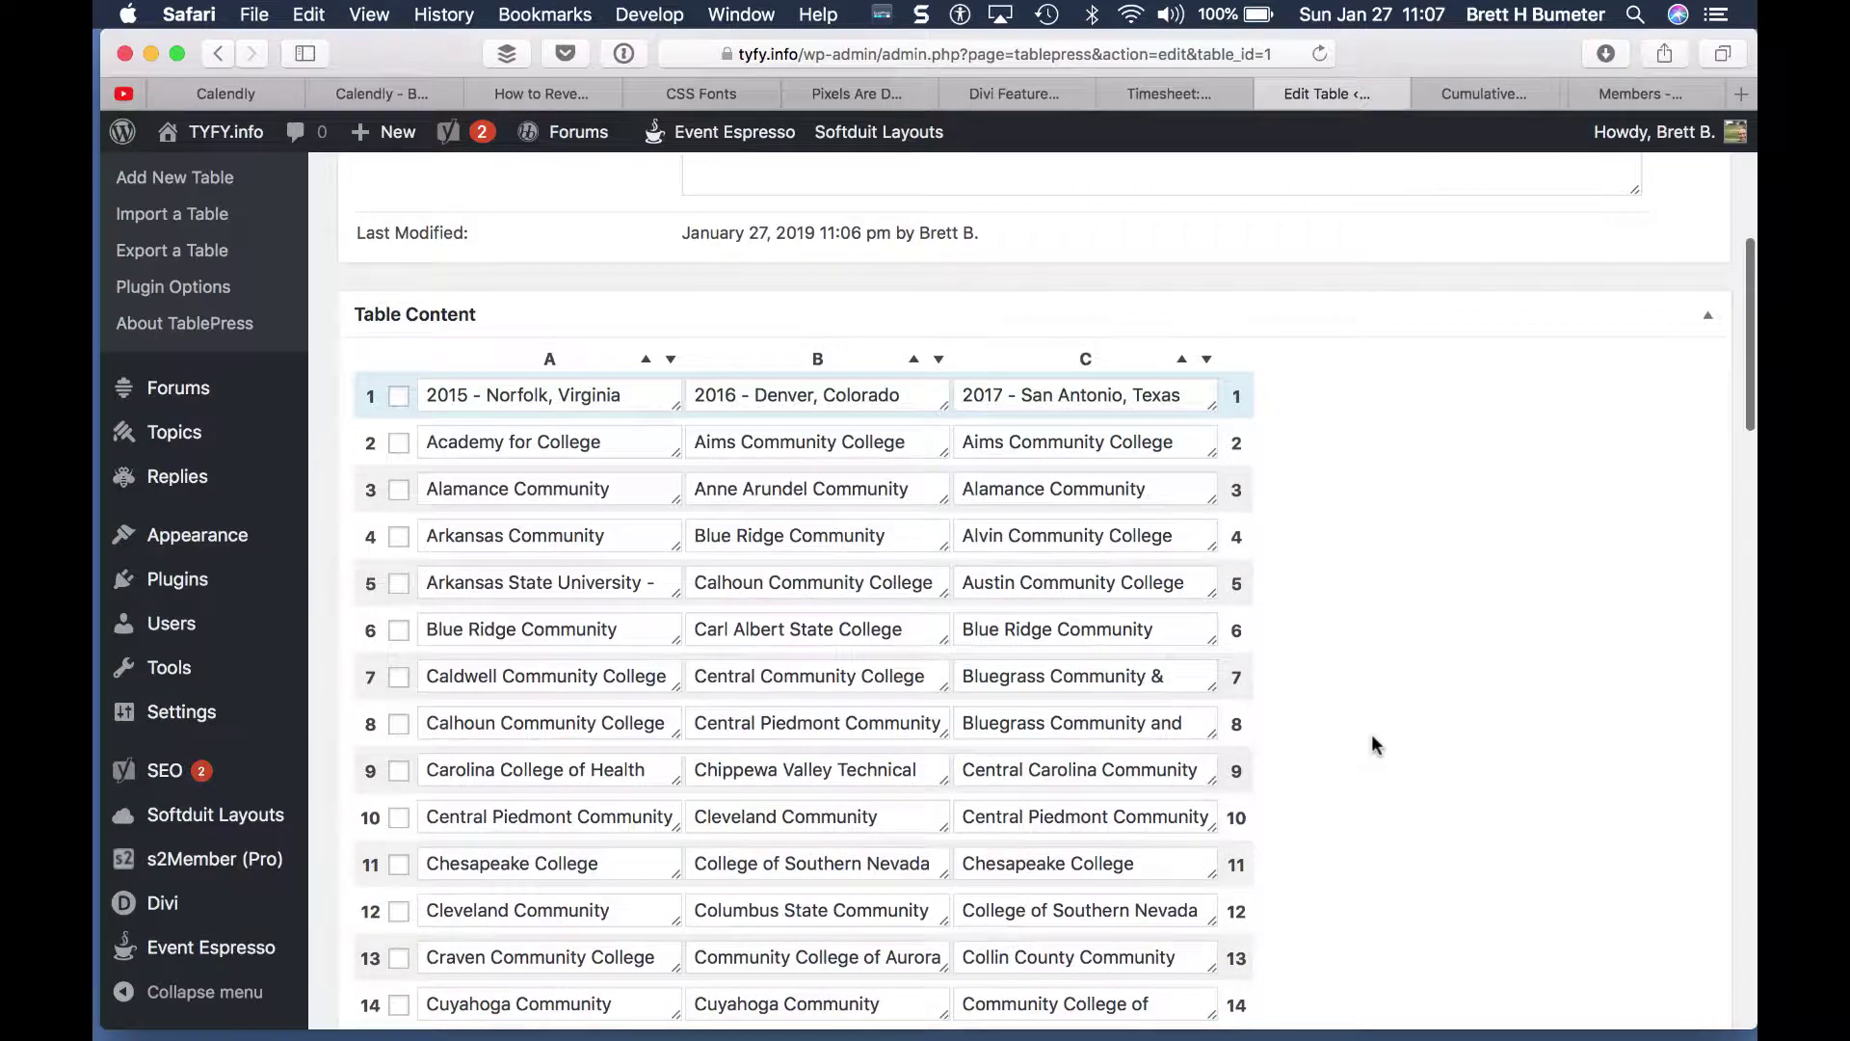
{"action": "scroll", "coordinate": [1373, 737], "scroll_direction": "down", "scroll_amount": 12}
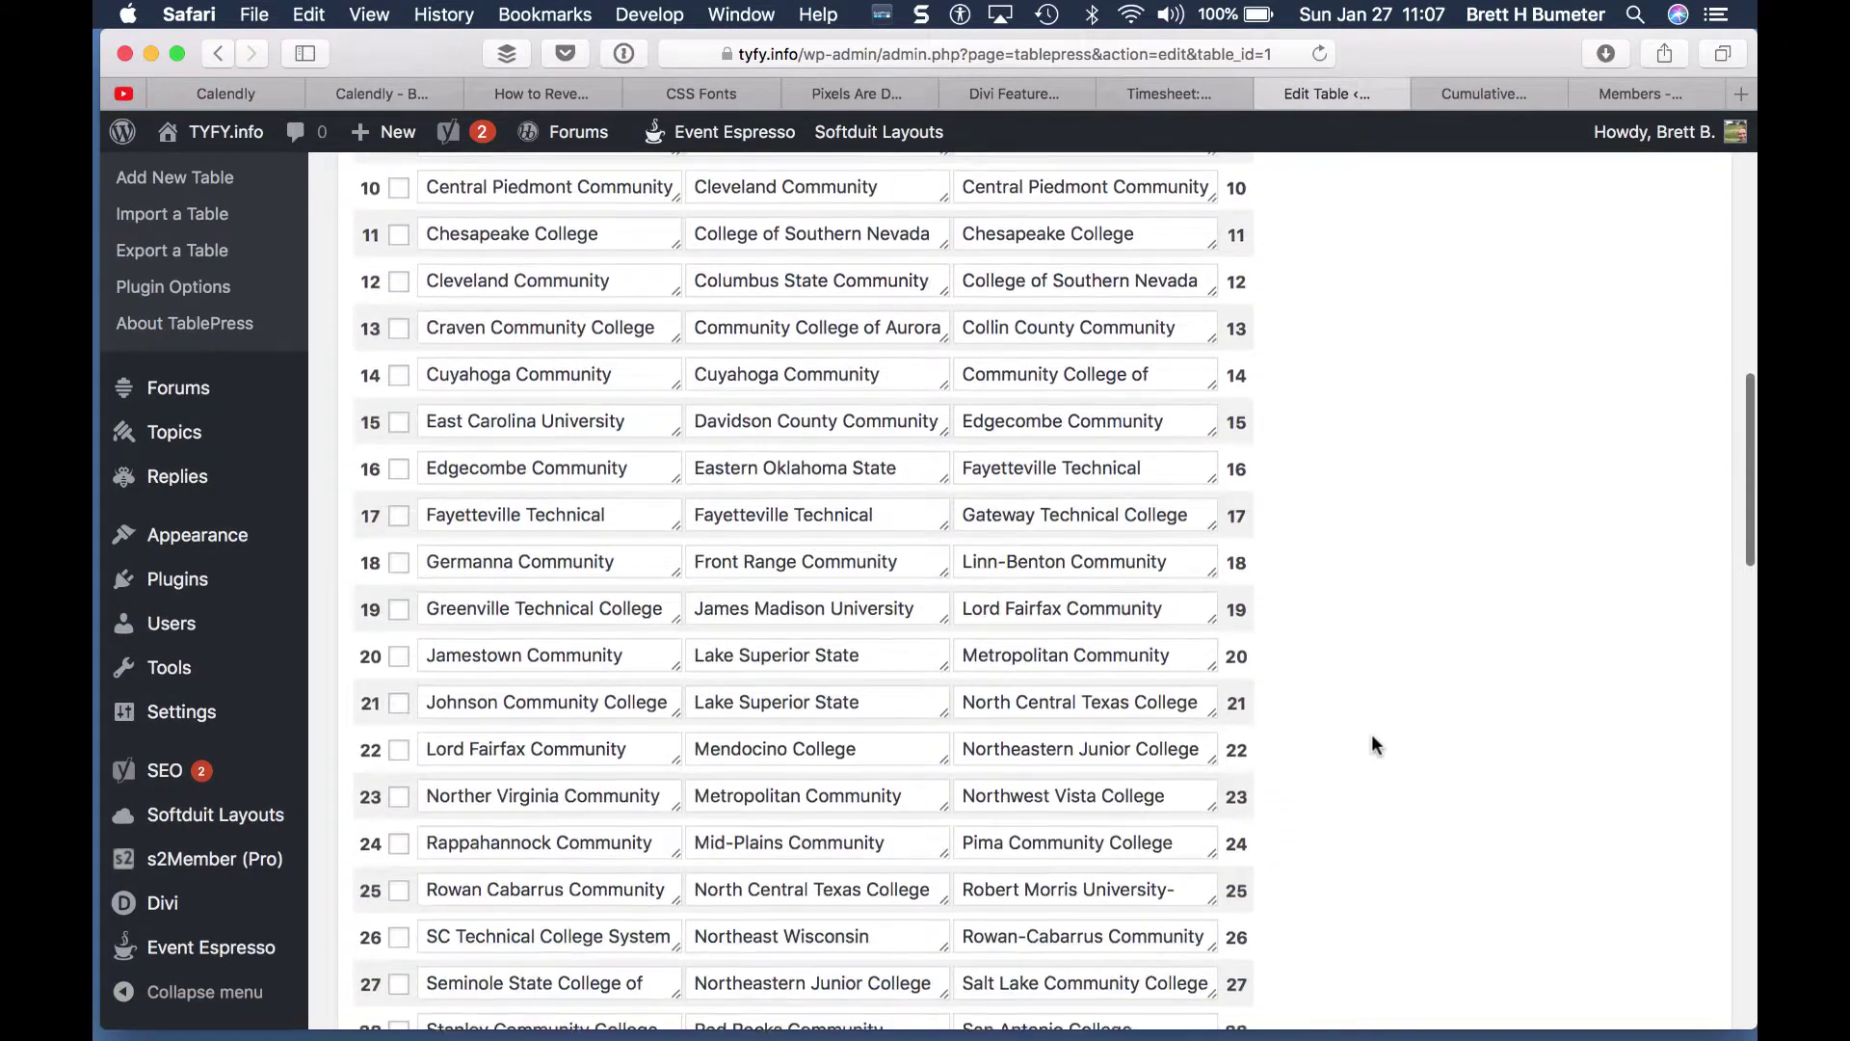
{"action": "scroll", "coordinate": [1372, 733], "scroll_direction": "down", "scroll_amount": 20}
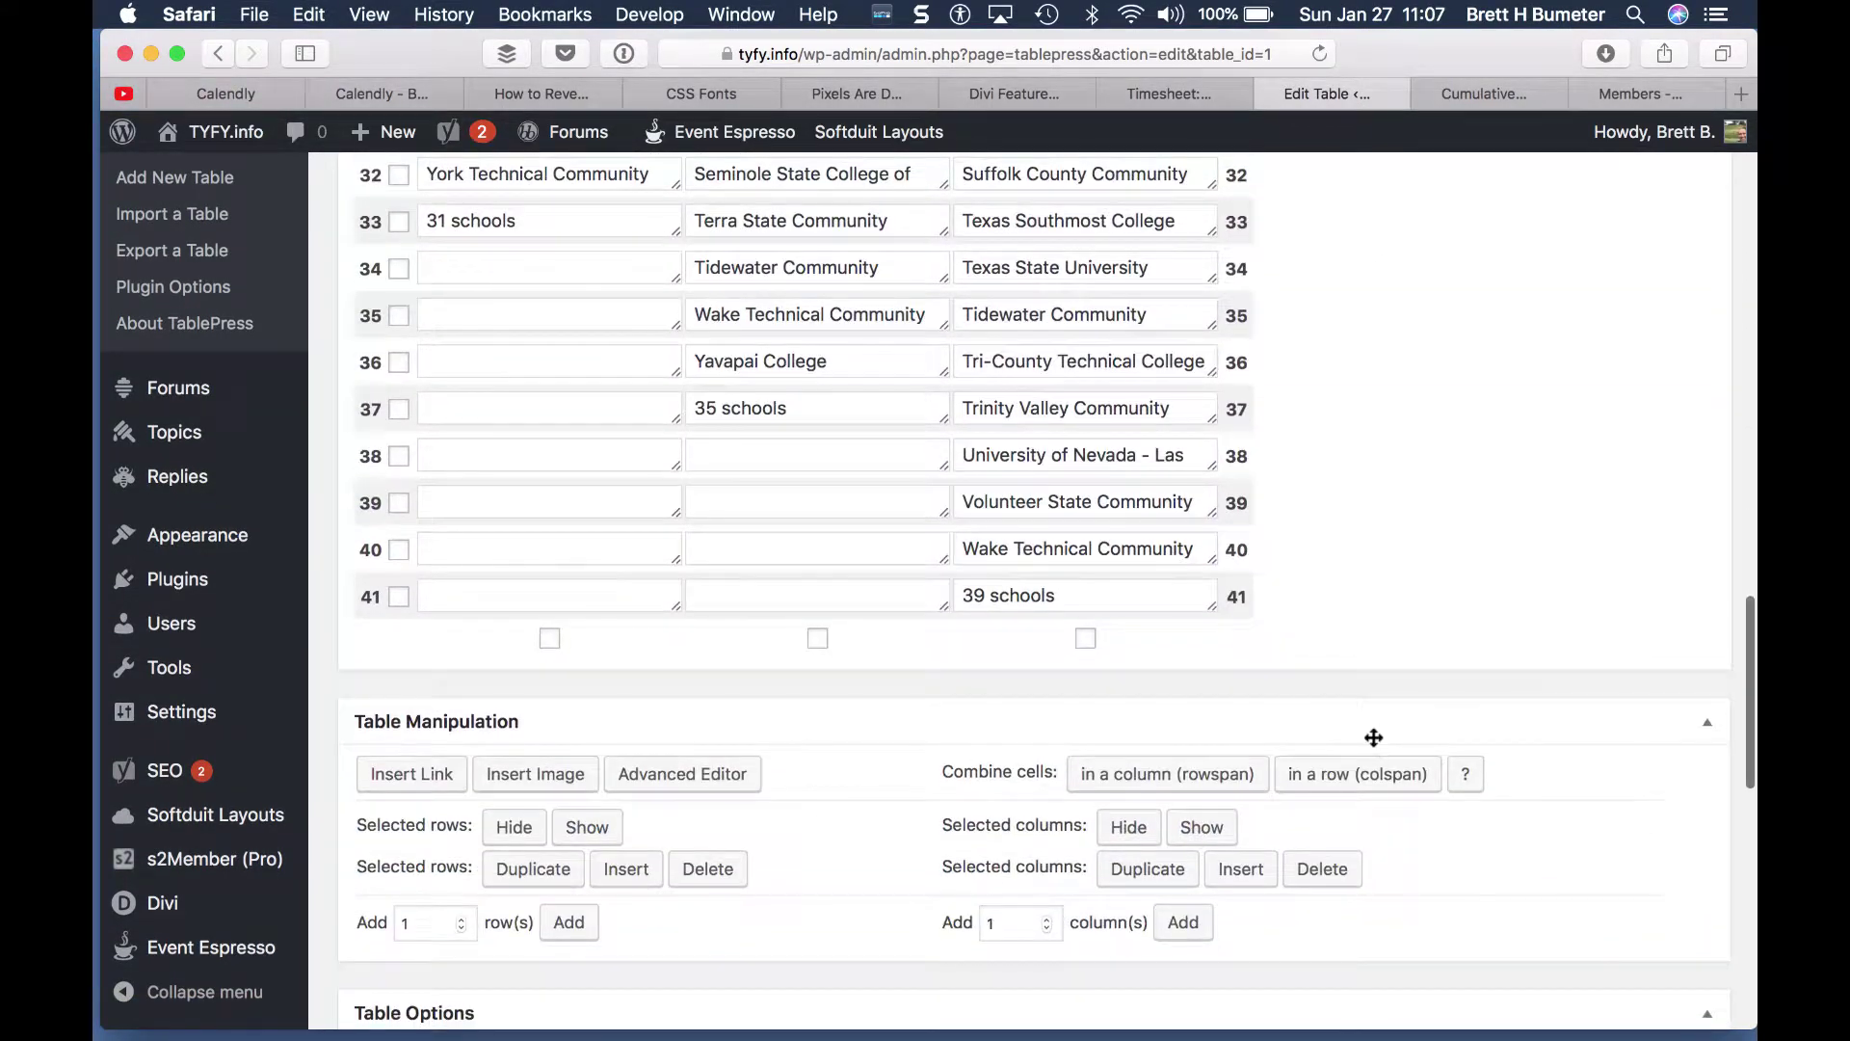
{"action": "scroll", "coordinate": [1373, 738], "scroll_direction": "down", "scroll_amount": 4}
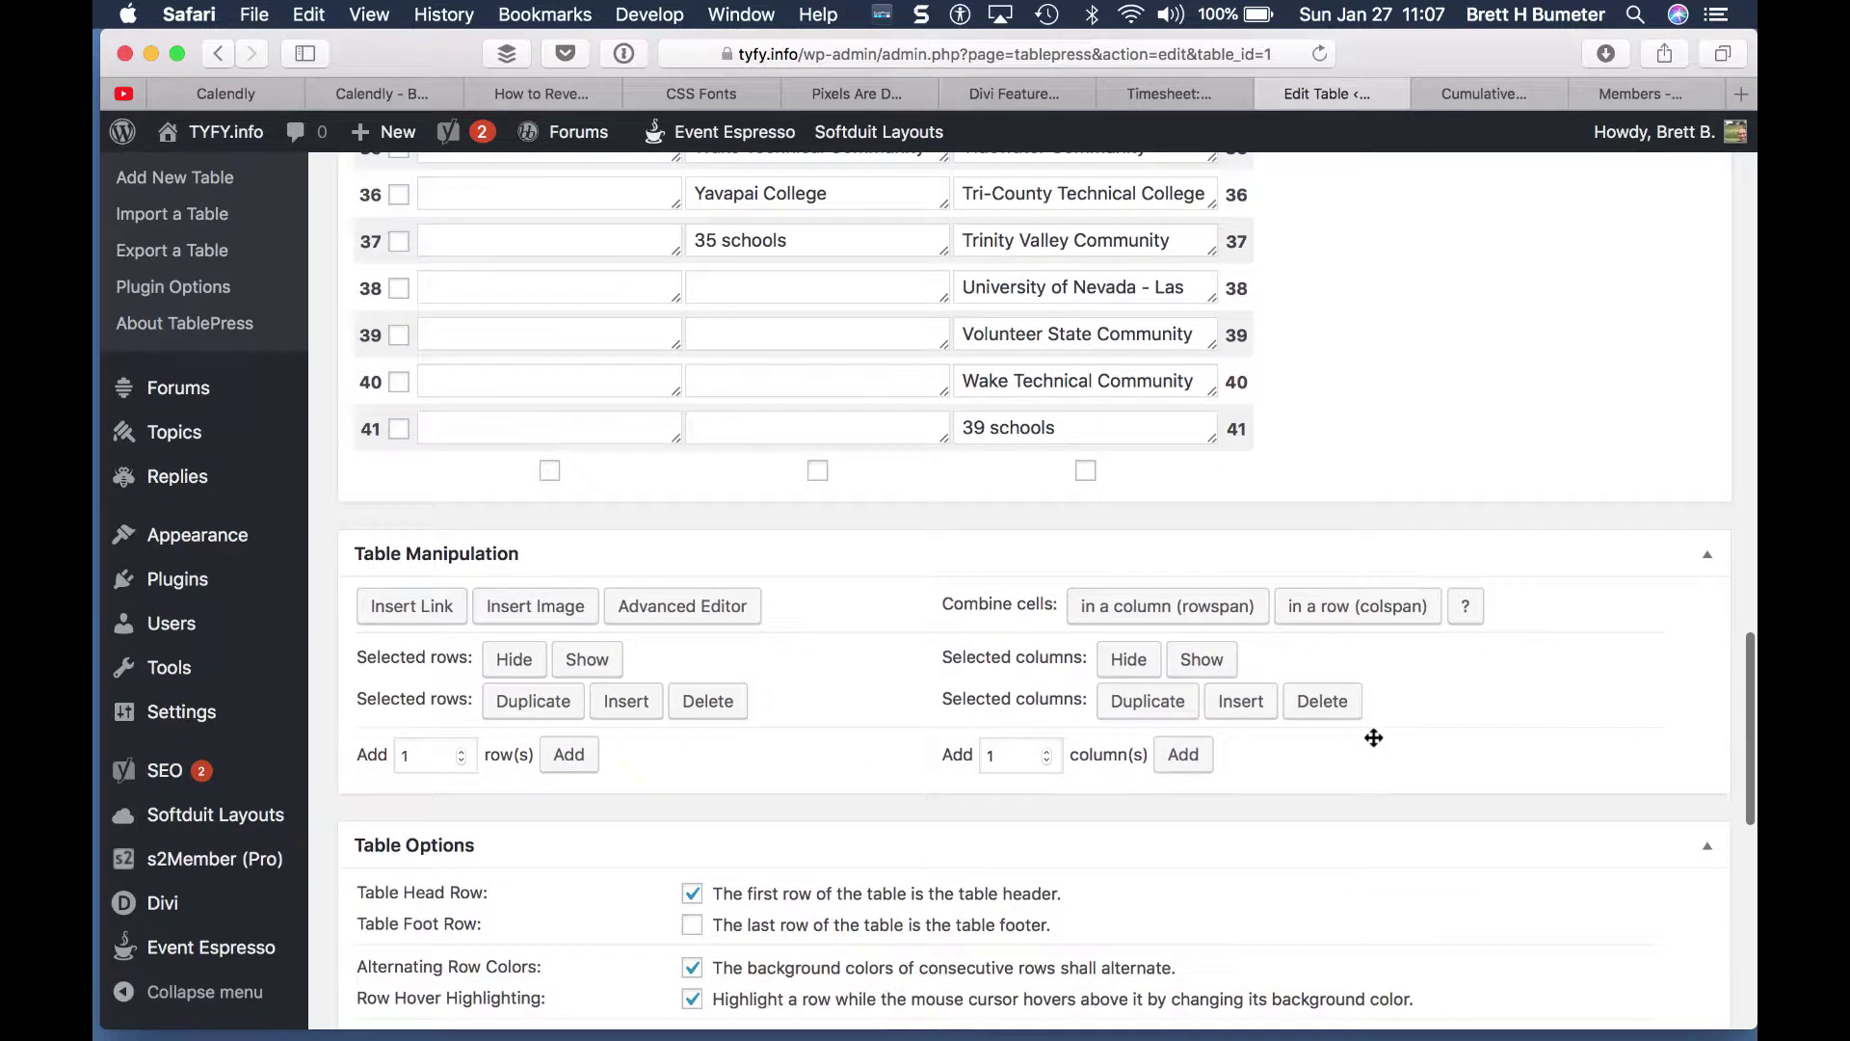
{"action": "scroll", "coordinate": [1373, 738], "scroll_direction": "down", "scroll_amount": 6}
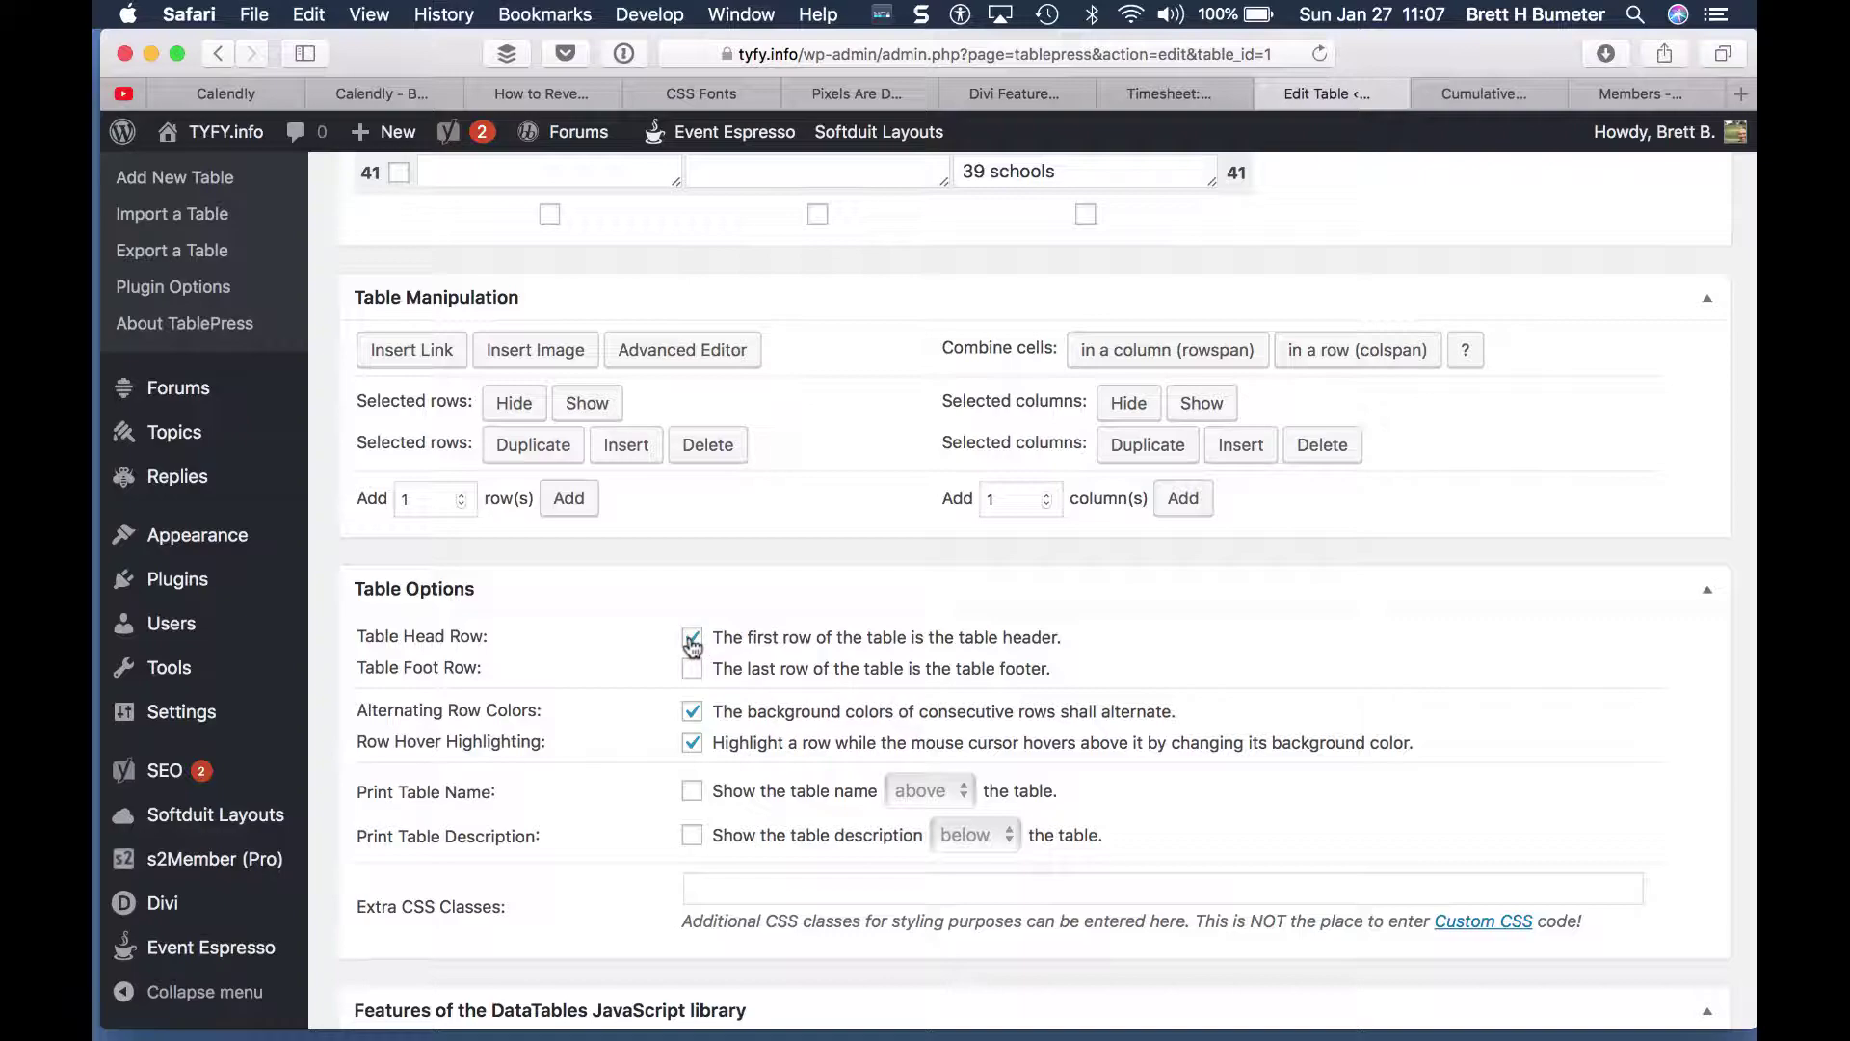
{"action": "scroll", "coordinate": [692, 644], "scroll_direction": "up", "scroll_amount": 20}
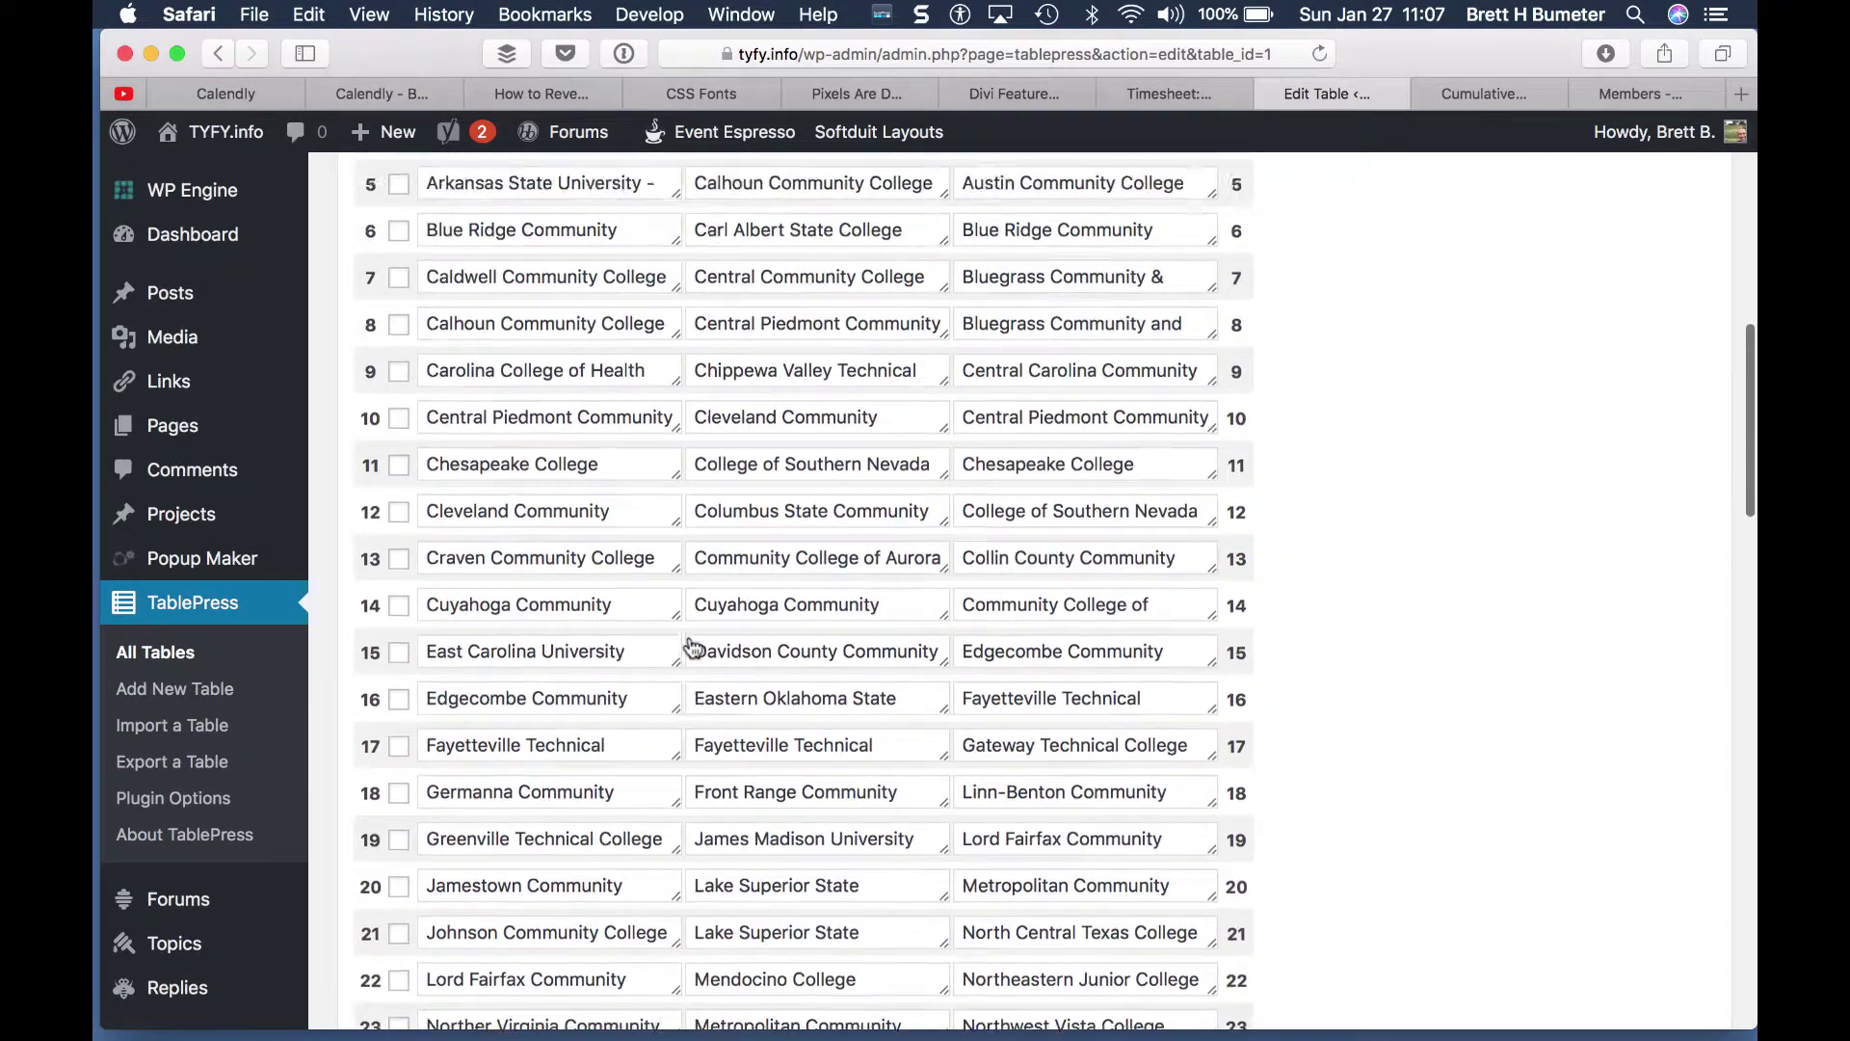
{"action": "scroll", "coordinate": [692, 648], "scroll_direction": "up", "scroll_amount": 8}
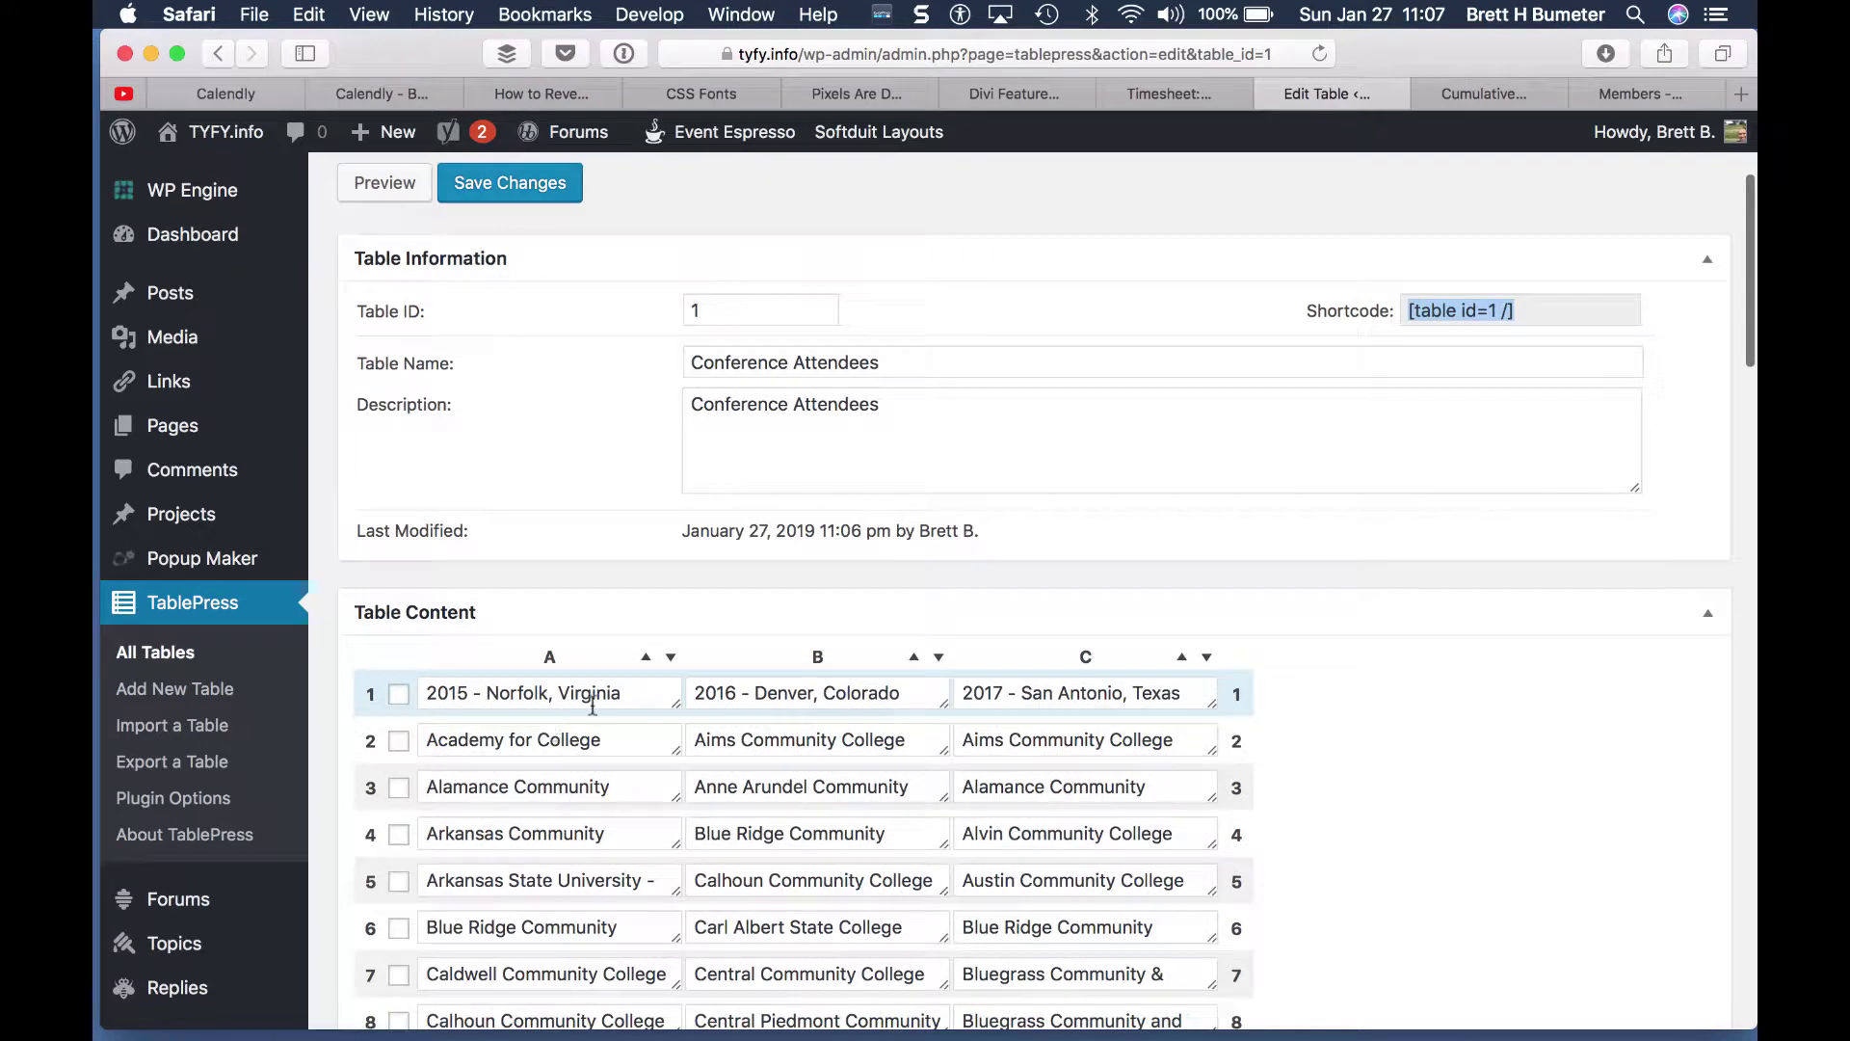
{"action": "scroll", "coordinate": [1126, 766], "scroll_direction": "down", "scroll_amount": 1}
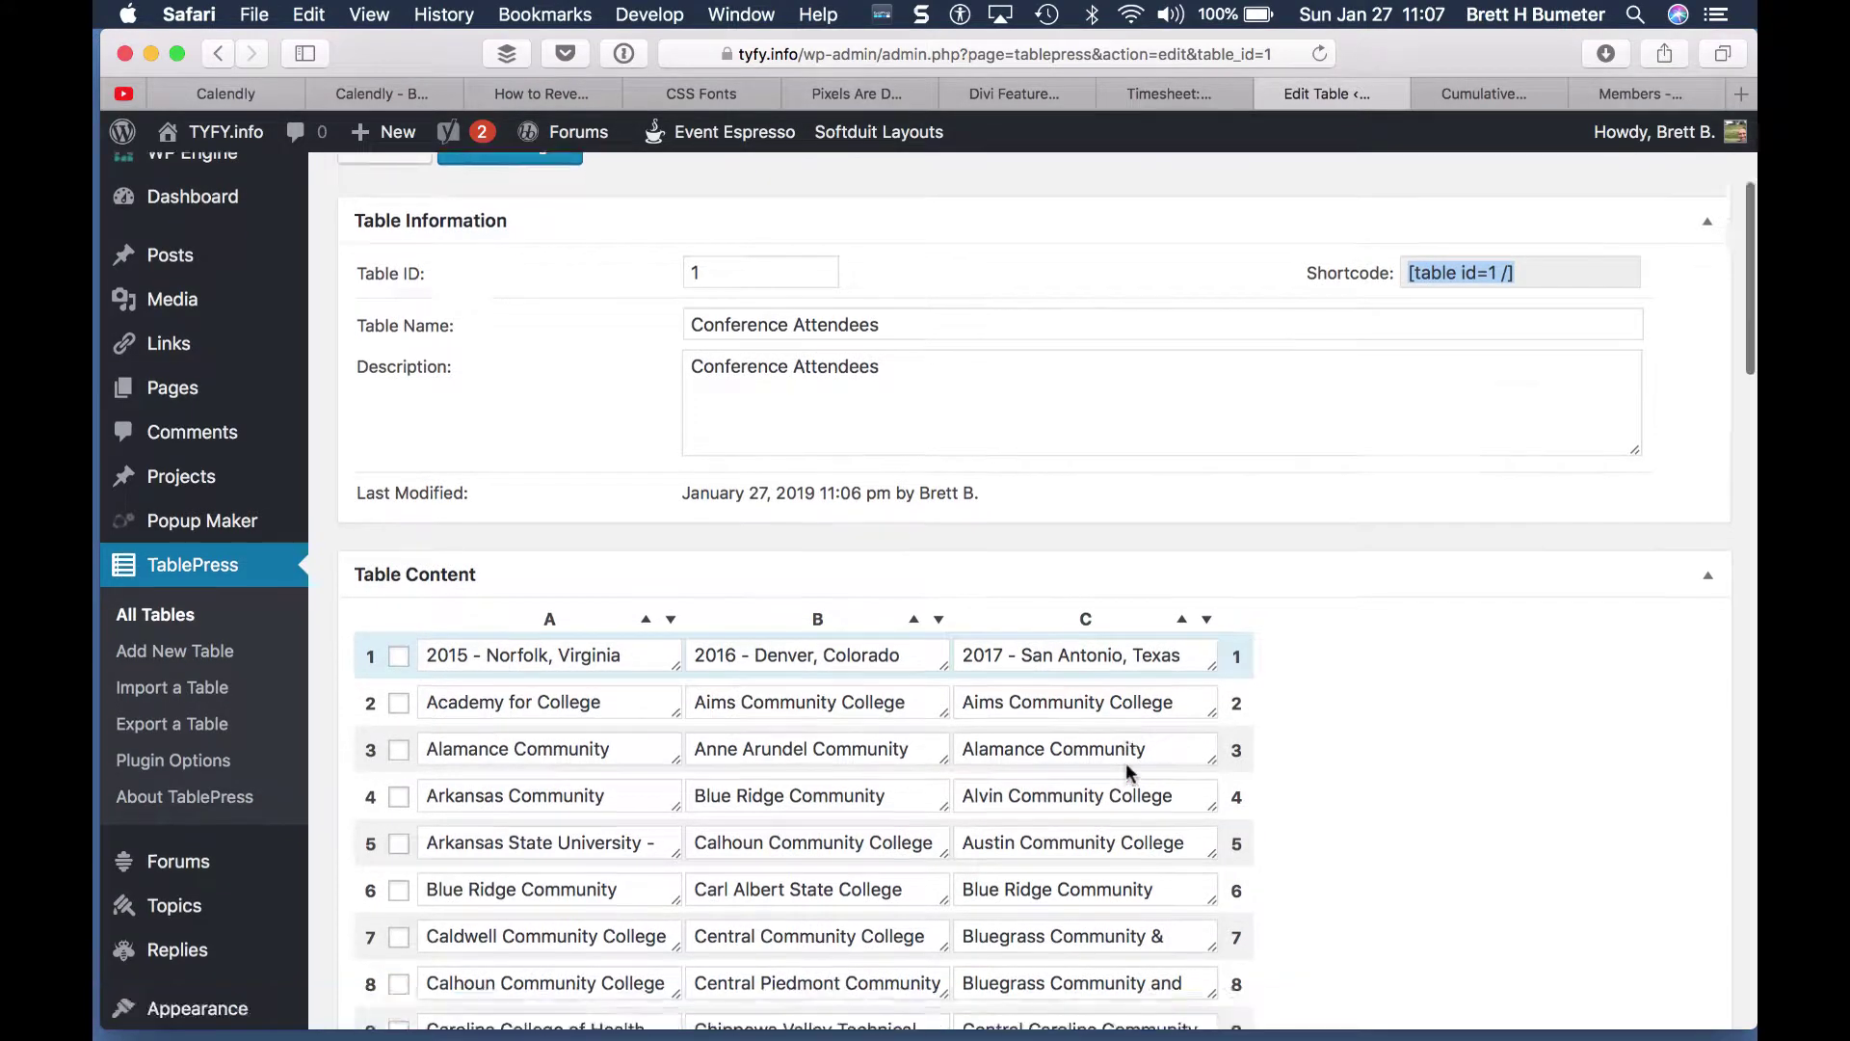
{"action": "scroll", "coordinate": [1126, 767], "scroll_direction": "down", "scroll_amount": 10}
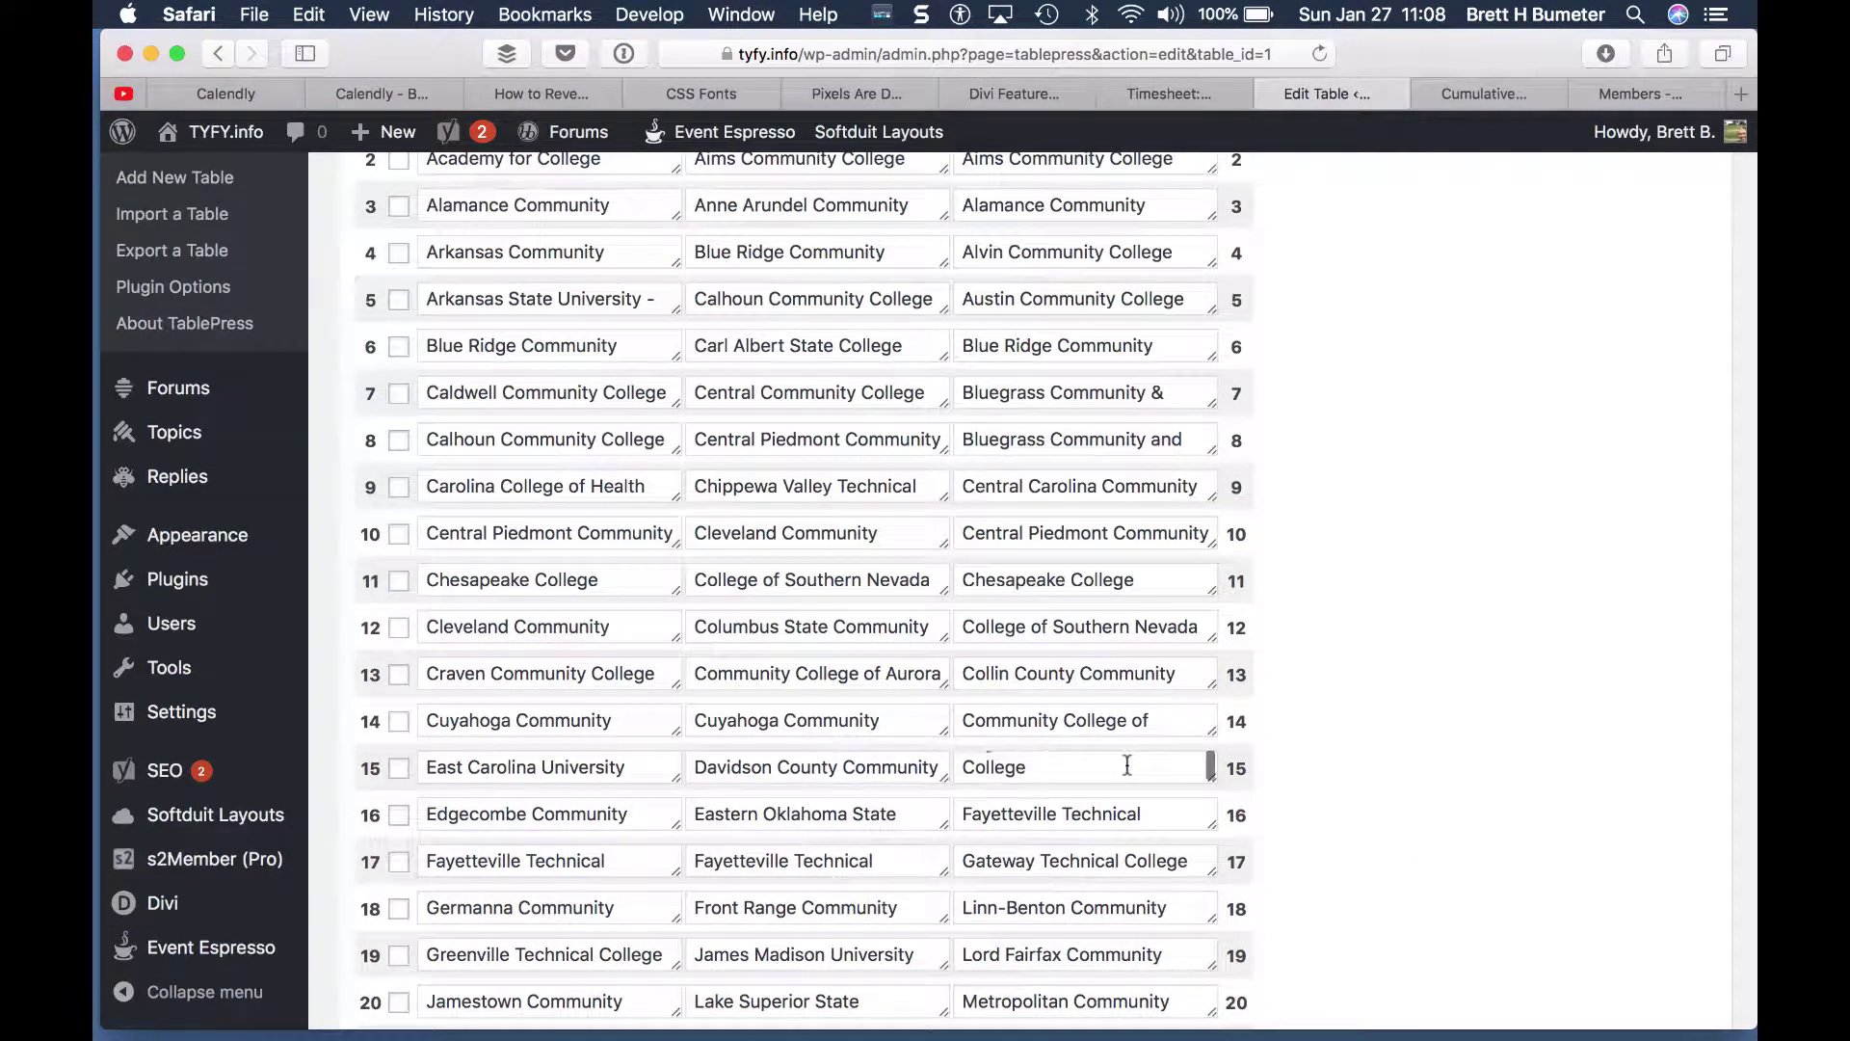
{"action": "scroll", "coordinate": [1395, 796], "scroll_direction": "down", "scroll_amount": 20}
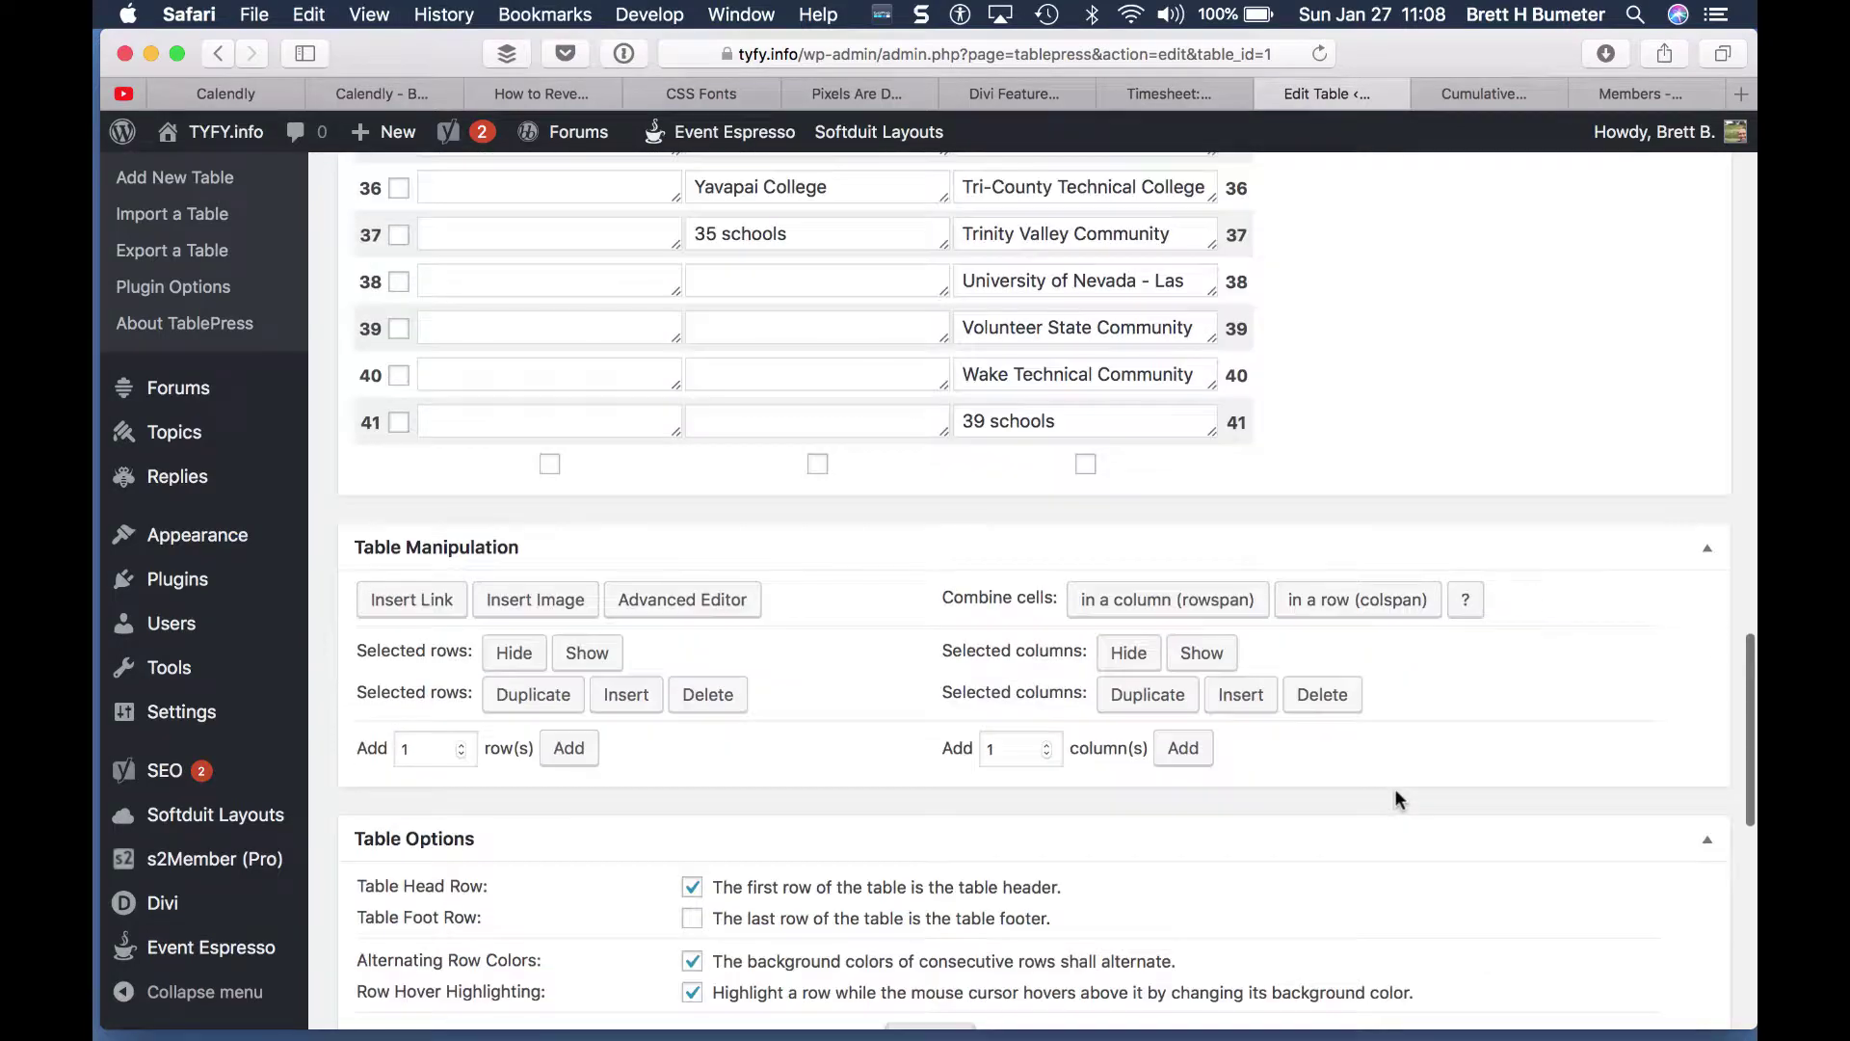
Step: Turn on printing the table name above the table in the table options
{"action": "scroll", "coordinate": [874, 803], "scroll_direction": "down", "scroll_amount": 5}
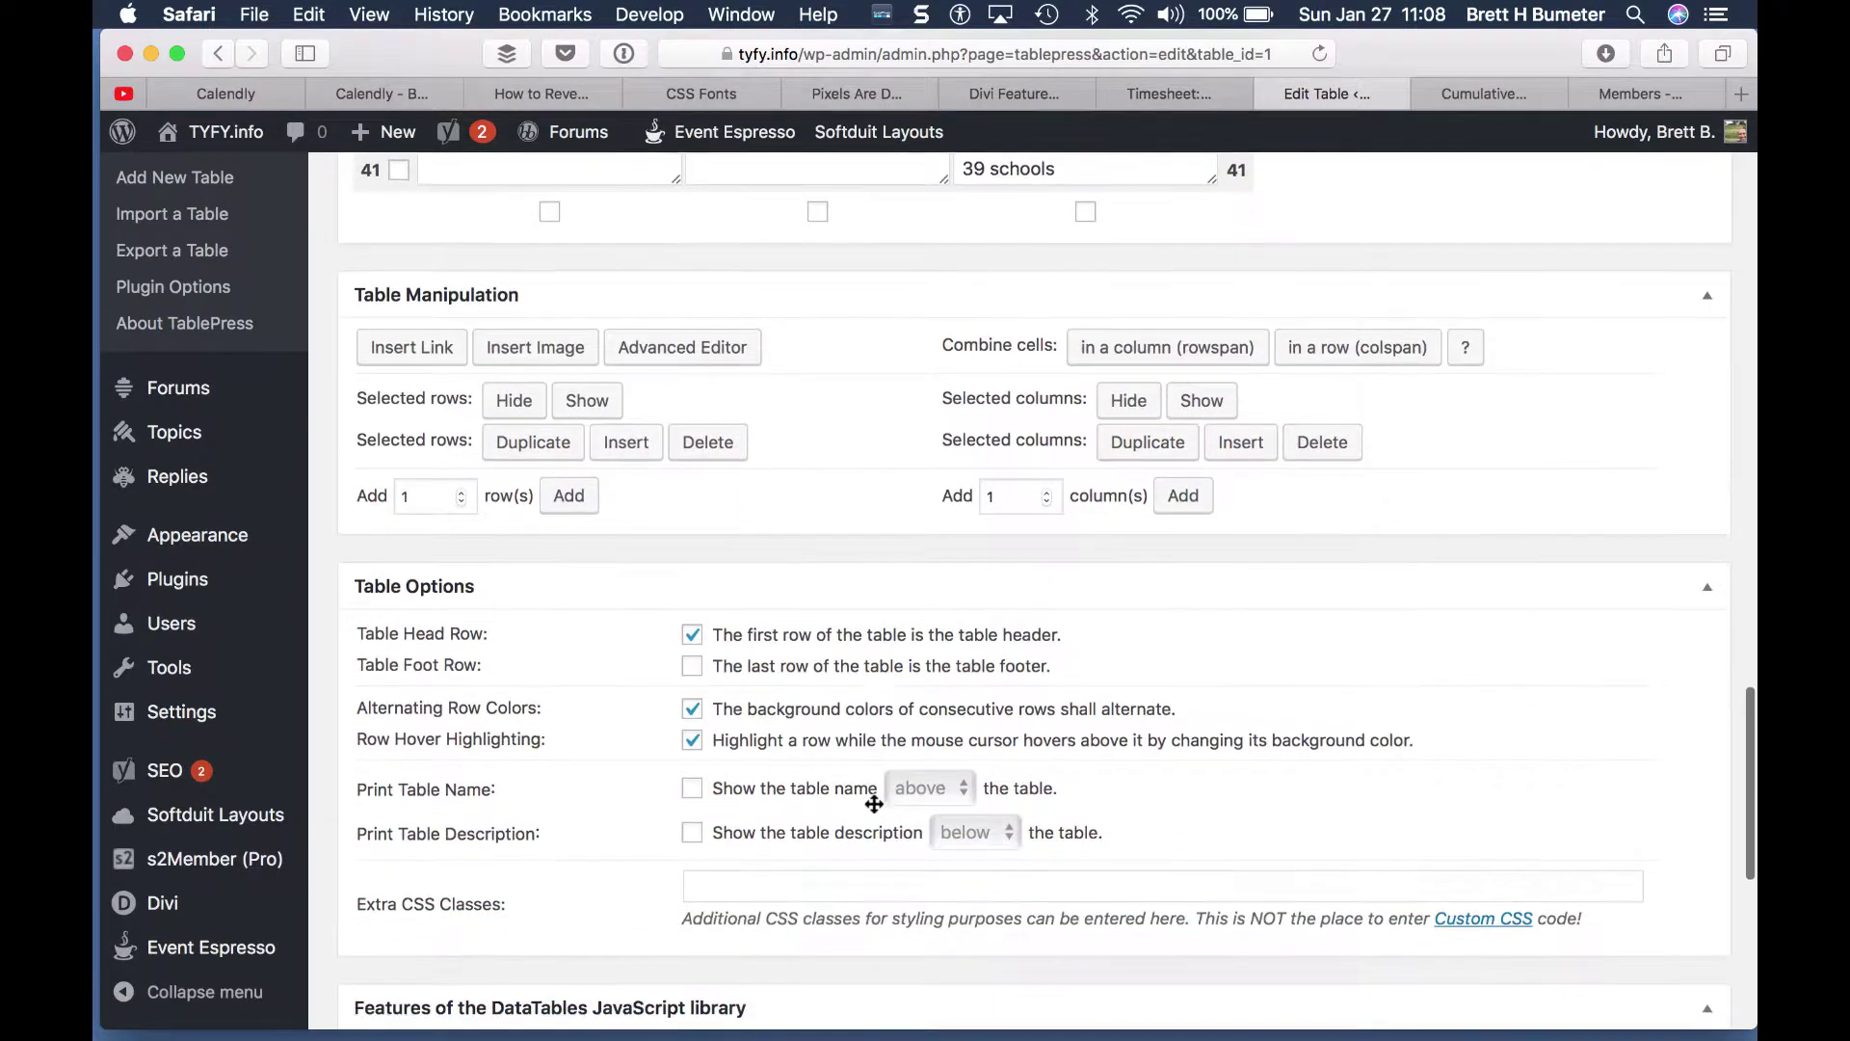
{"action": "scroll", "coordinate": [871, 800], "scroll_direction": "down", "scroll_amount": 3}
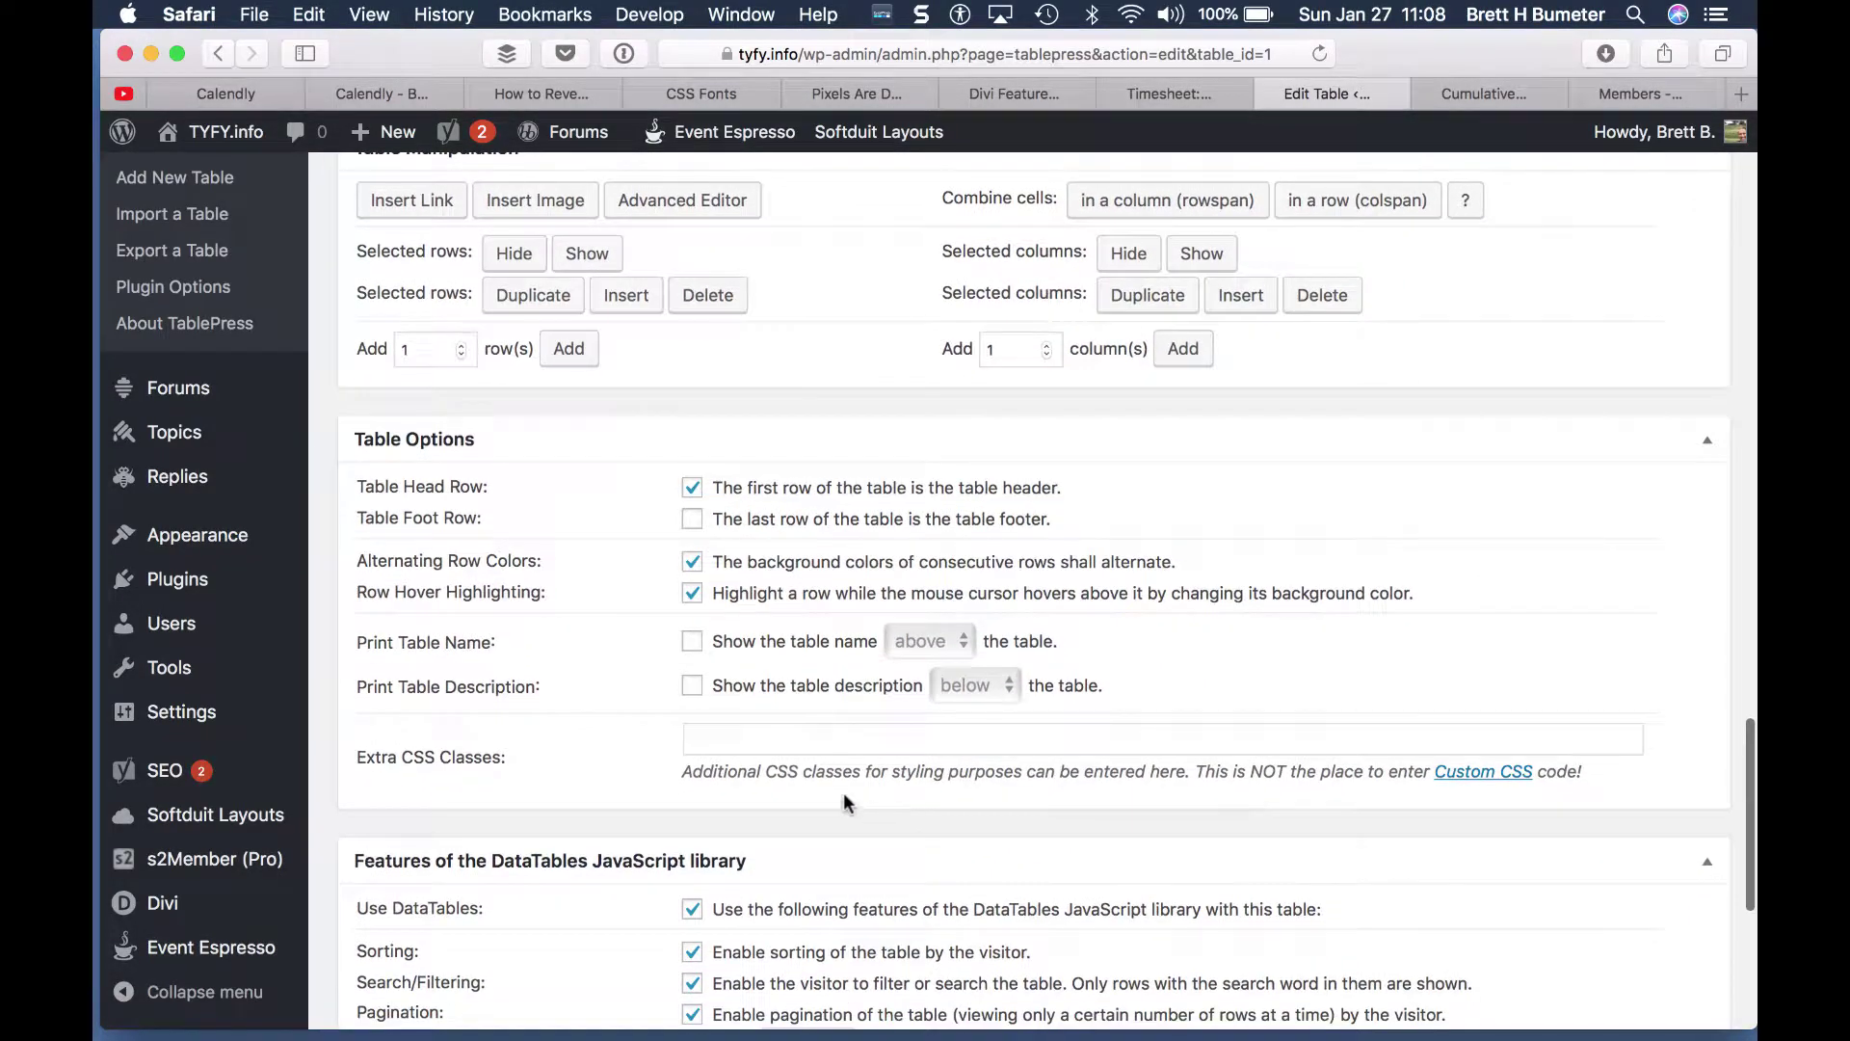
{"action": "left_click", "coordinate": [693, 643]}
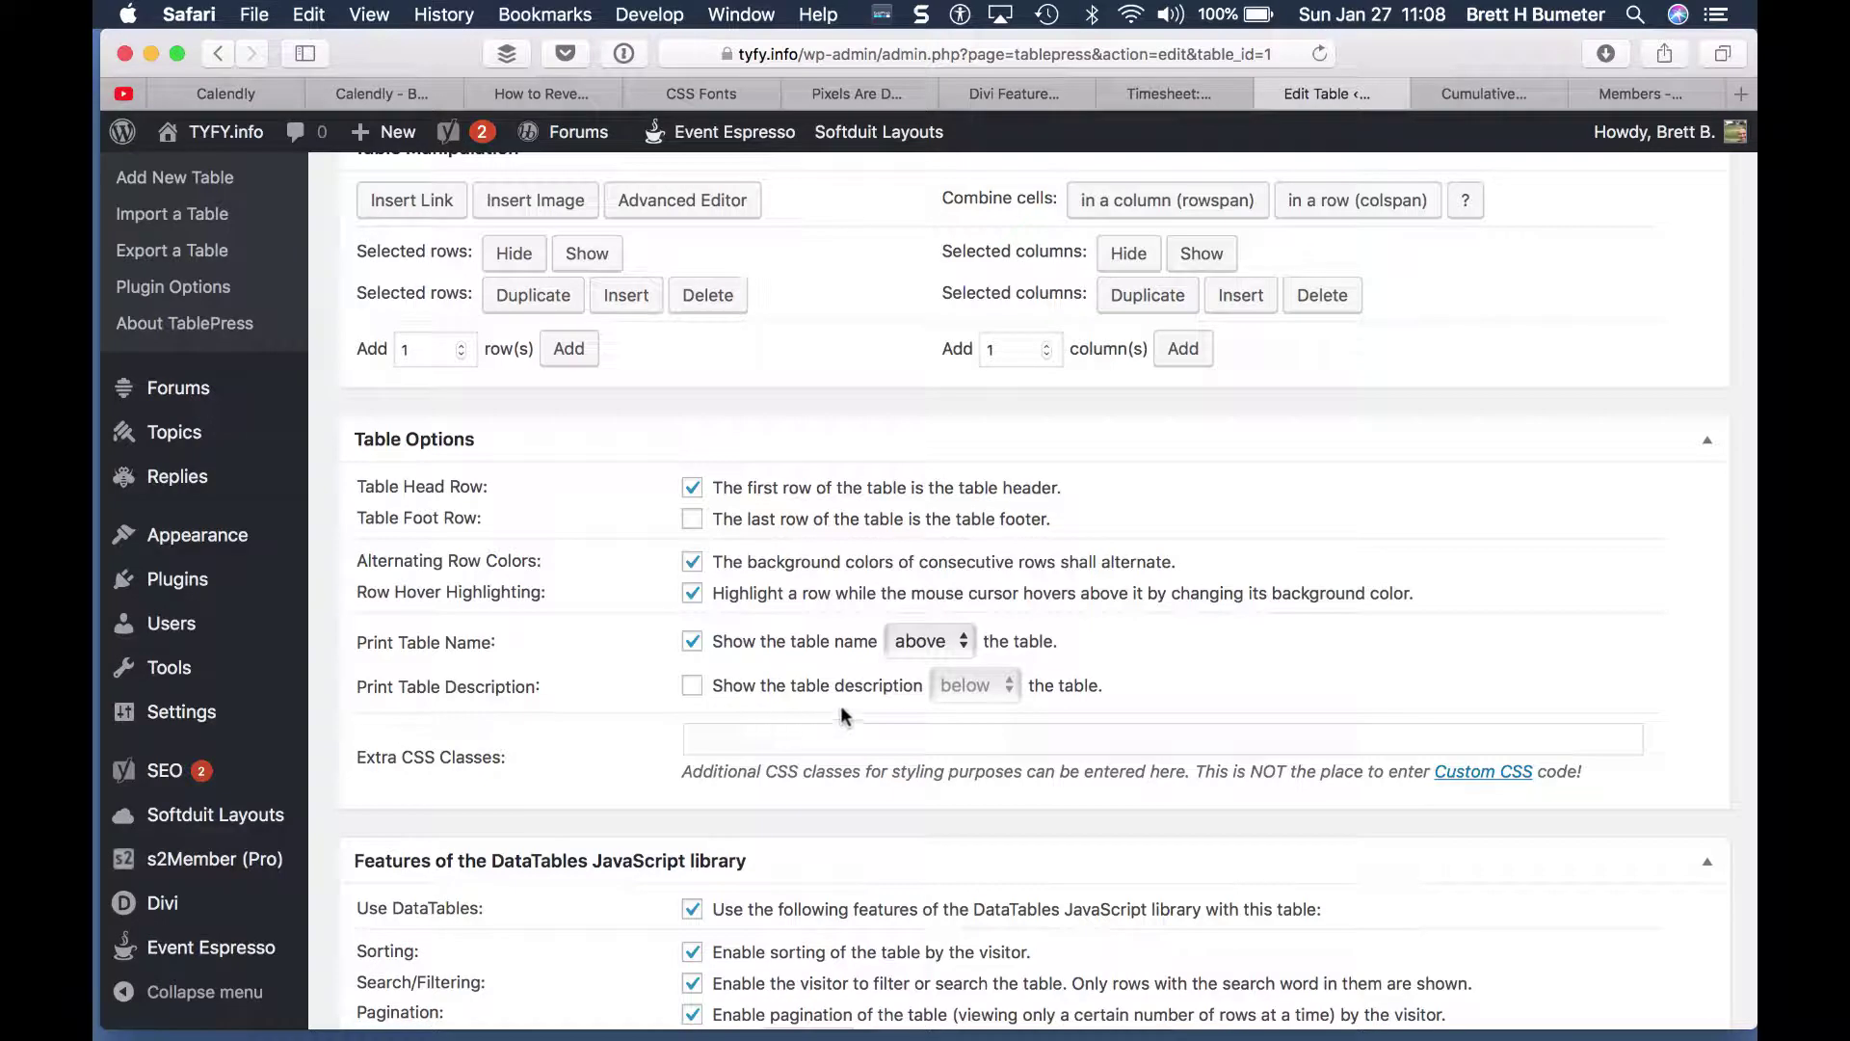
{"action": "scroll", "coordinate": [597, 731], "scroll_direction": "down", "scroll_amount": 8}
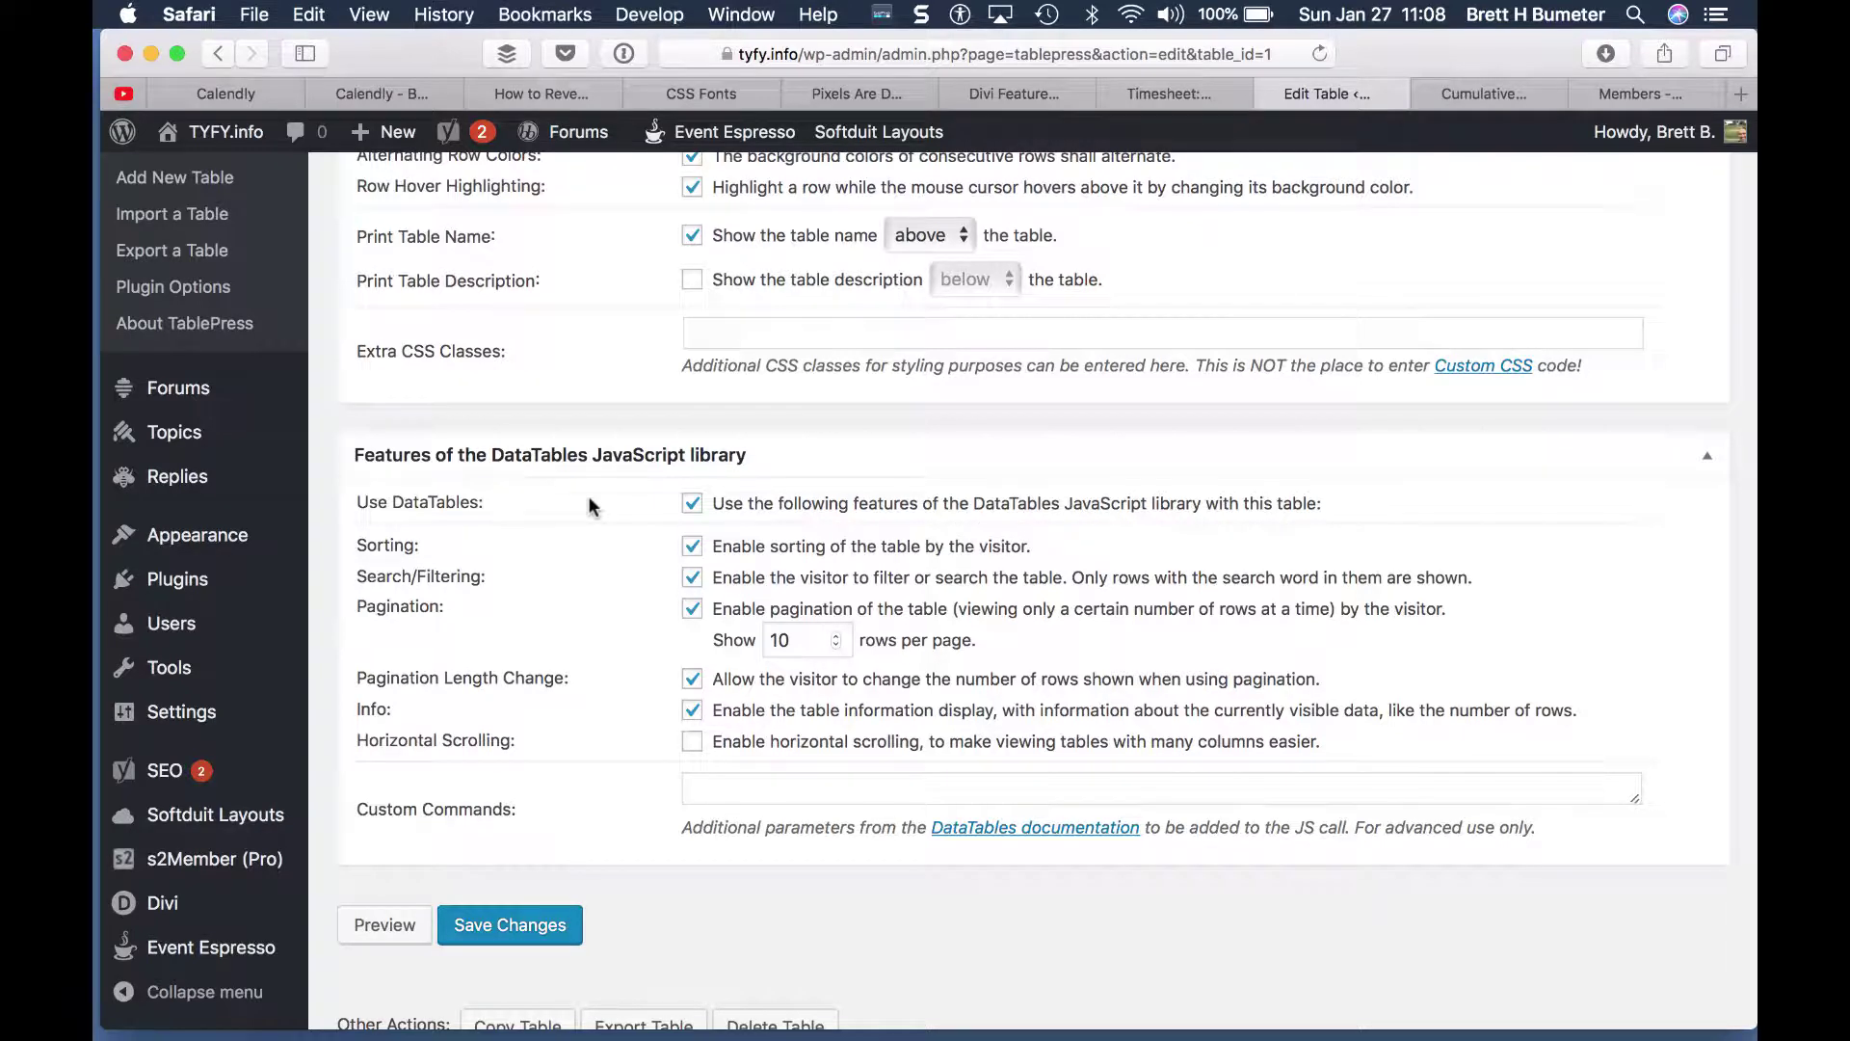
{"action": "left_click", "coordinate": [693, 503]}
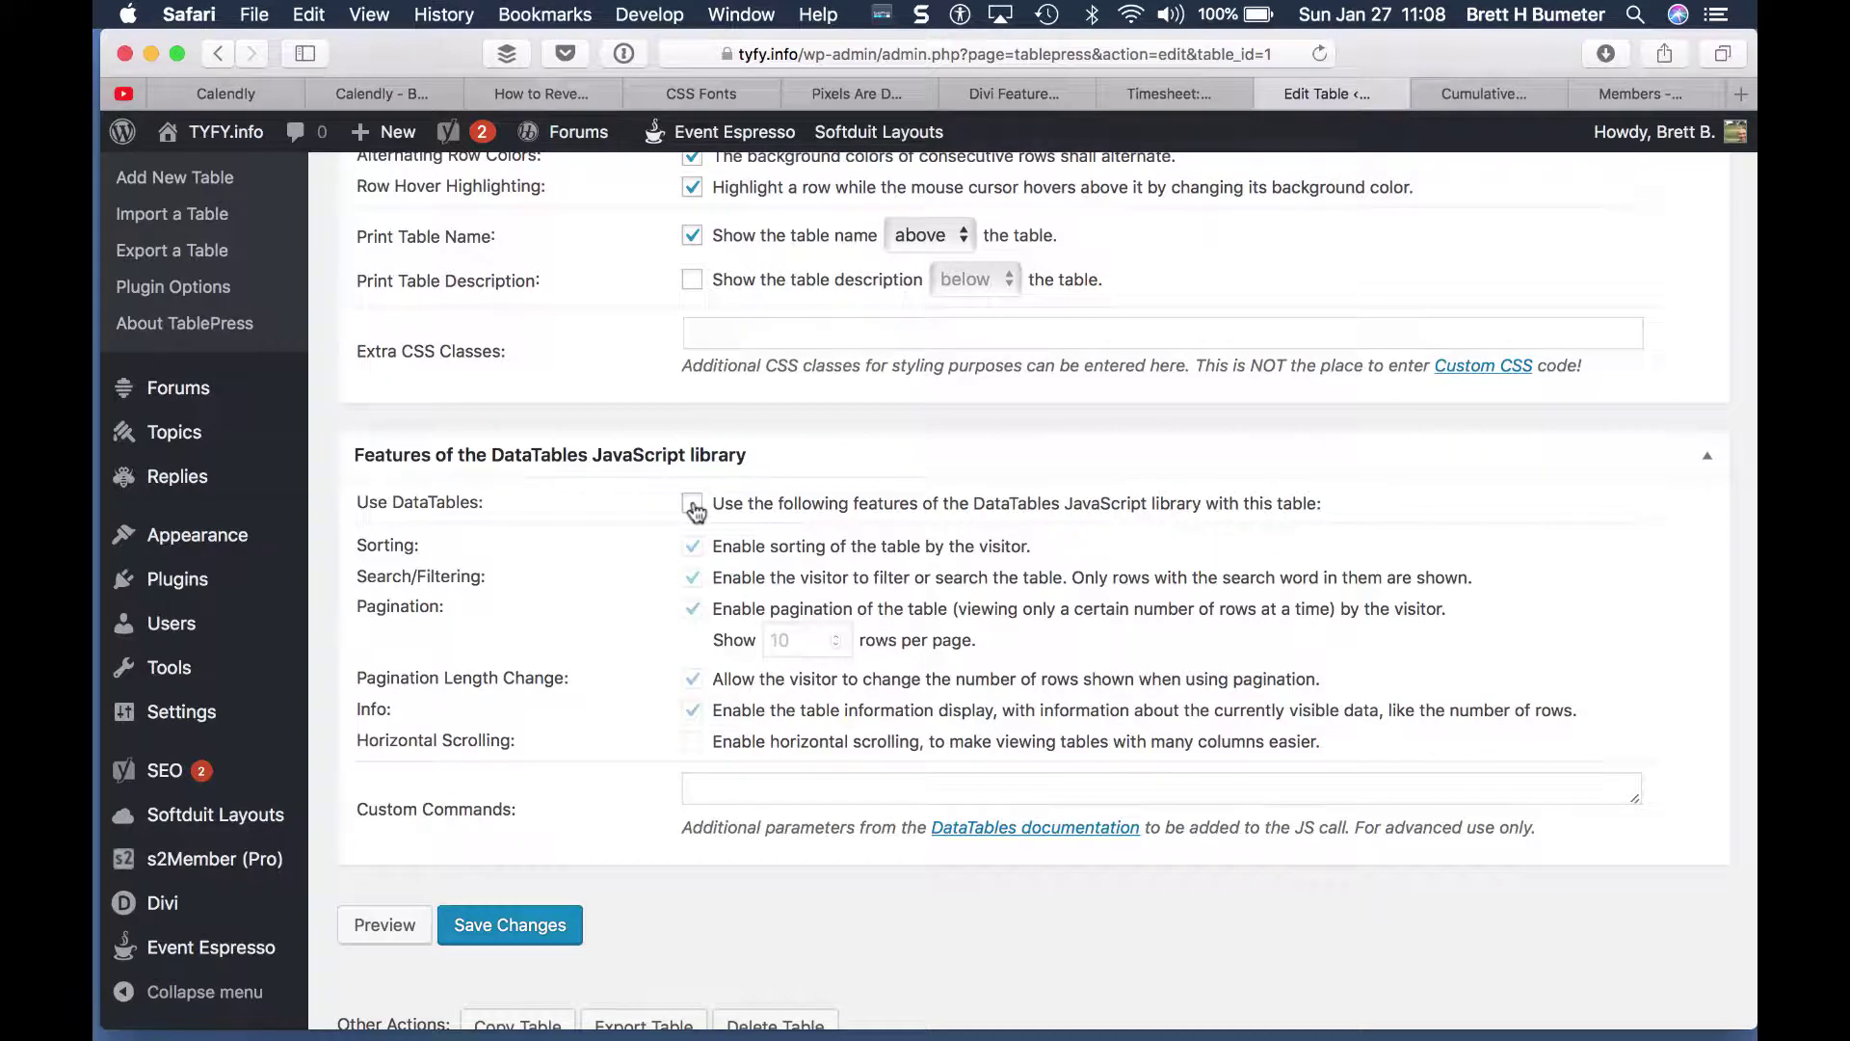
{"action": "left_click", "coordinate": [693, 504]}
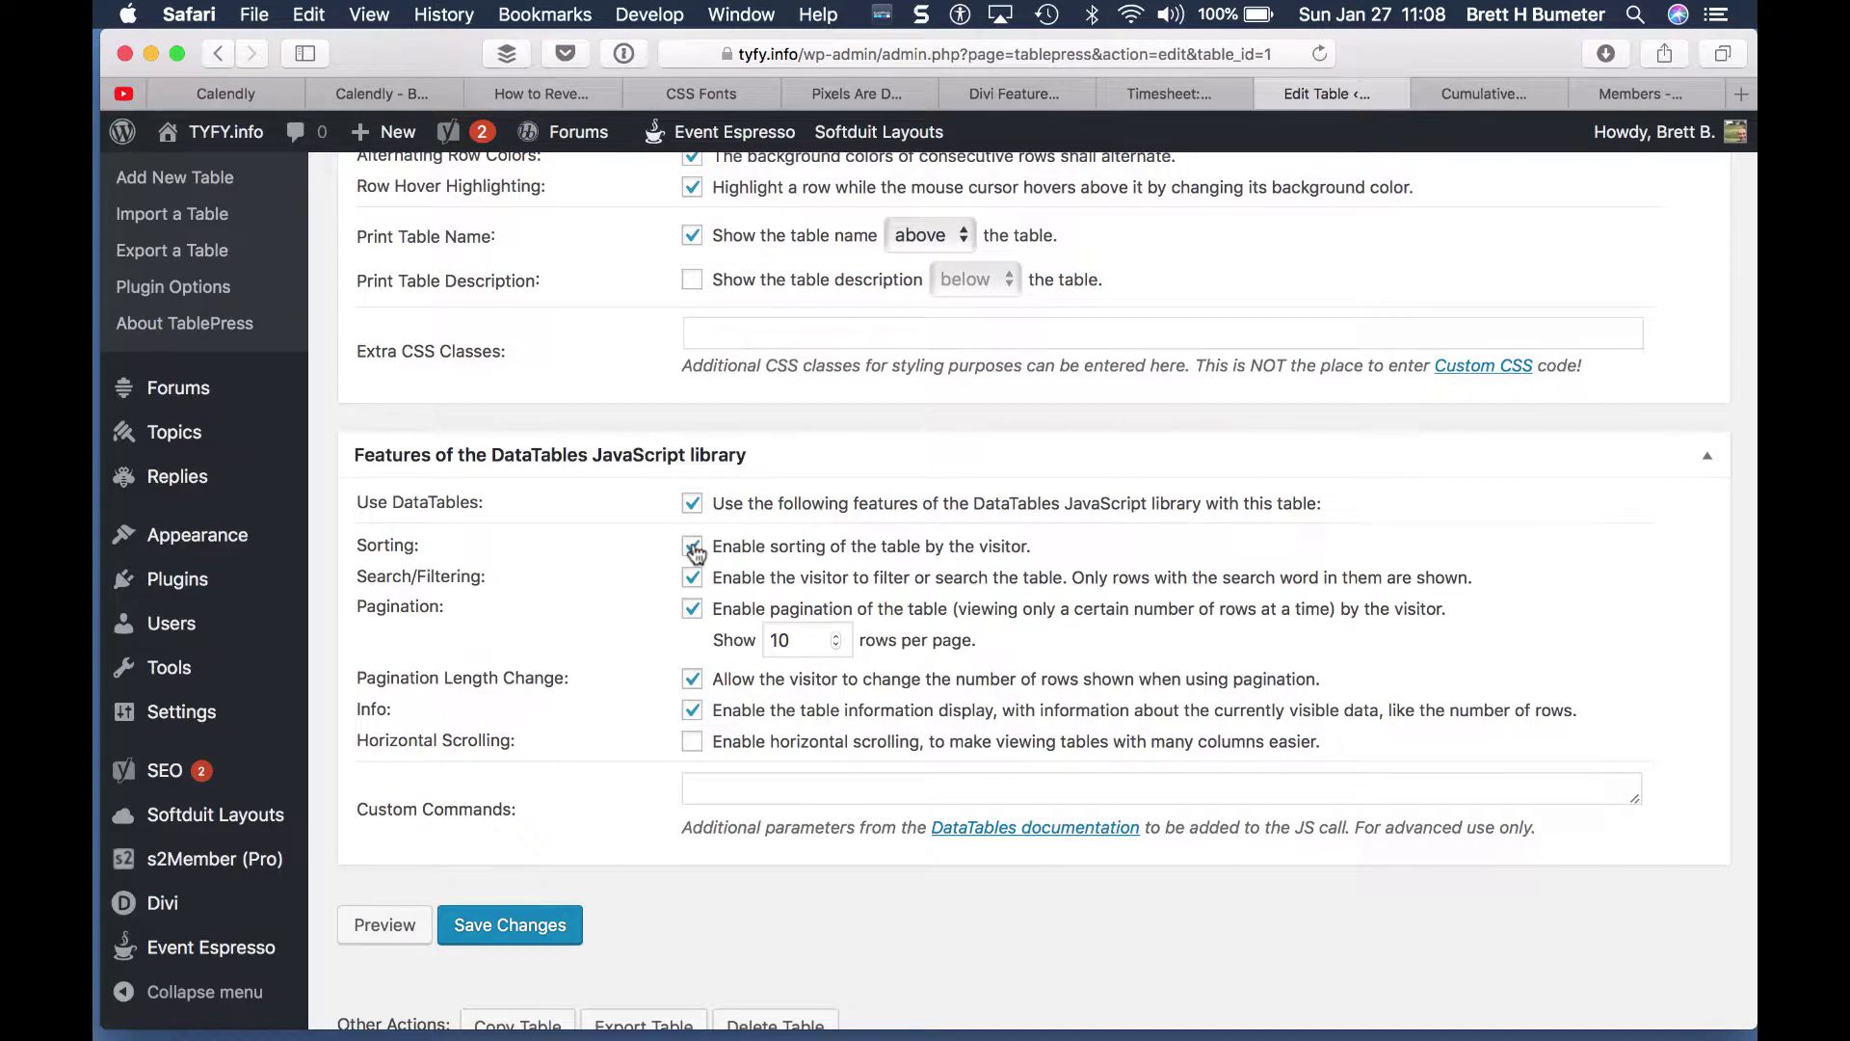
{"action": "scroll", "coordinate": [696, 551], "scroll_direction": "up", "scroll_amount": 15}
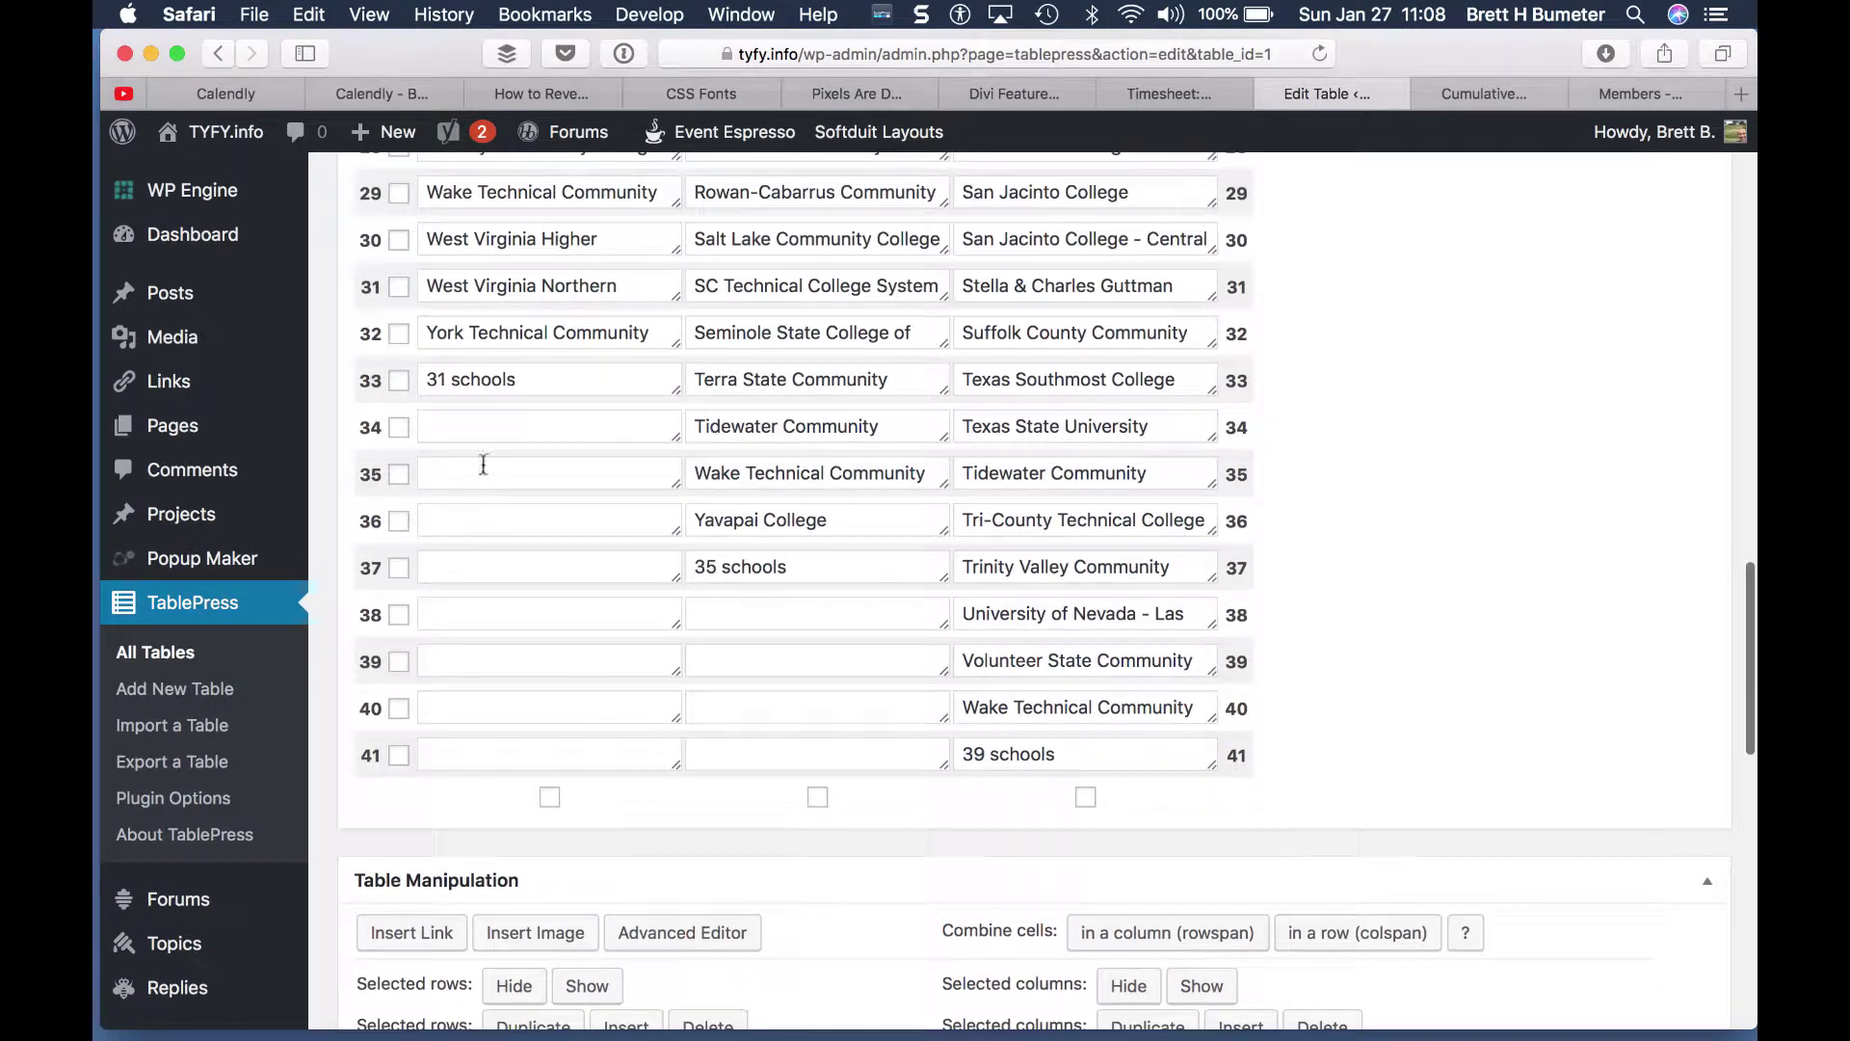
{"action": "left_click", "coordinate": [540, 382]}
{"action": "double_click", "coordinate": [540, 382]}
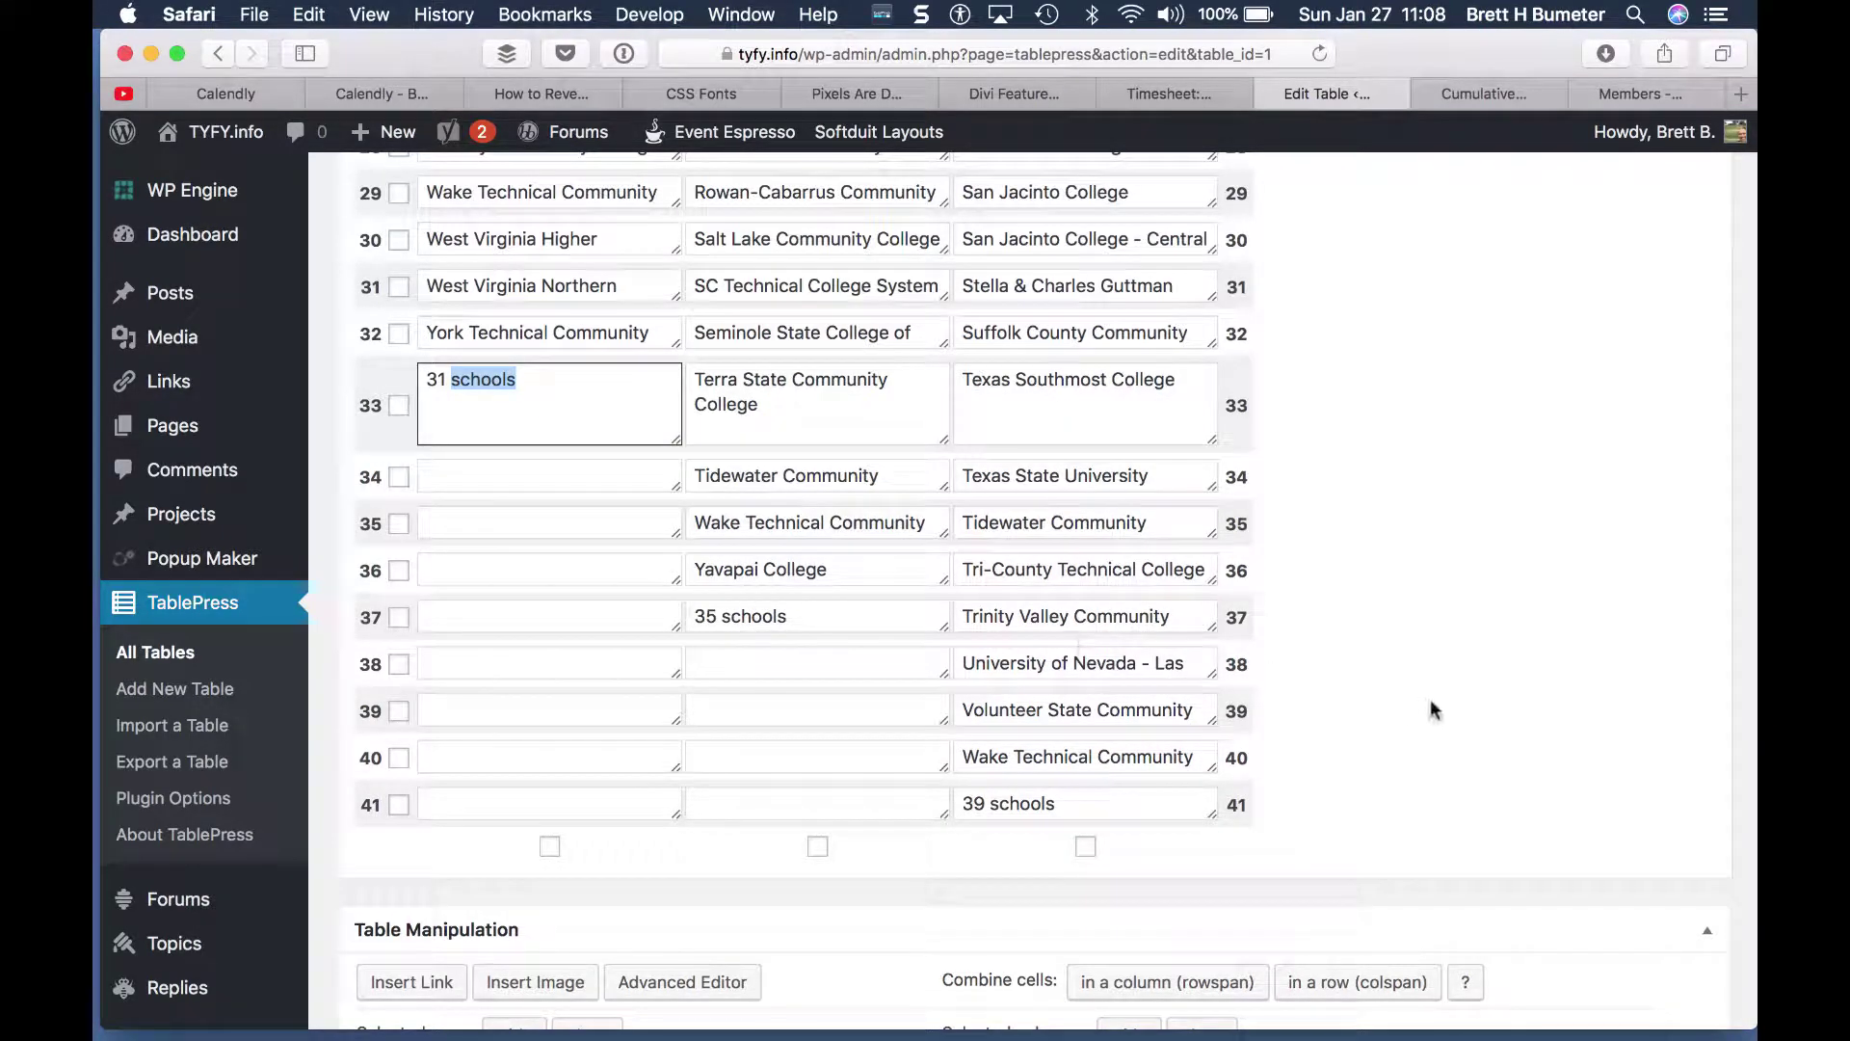
Step: Turn off sorting, search, pagination and the information display, disable DataTables for this table, and save the changes
{"action": "scroll", "coordinate": [1430, 708], "scroll_direction": "down", "scroll_amount": 10}
{"action": "scroll", "coordinate": [1431, 709], "scroll_direction": "down", "scroll_amount": 3}
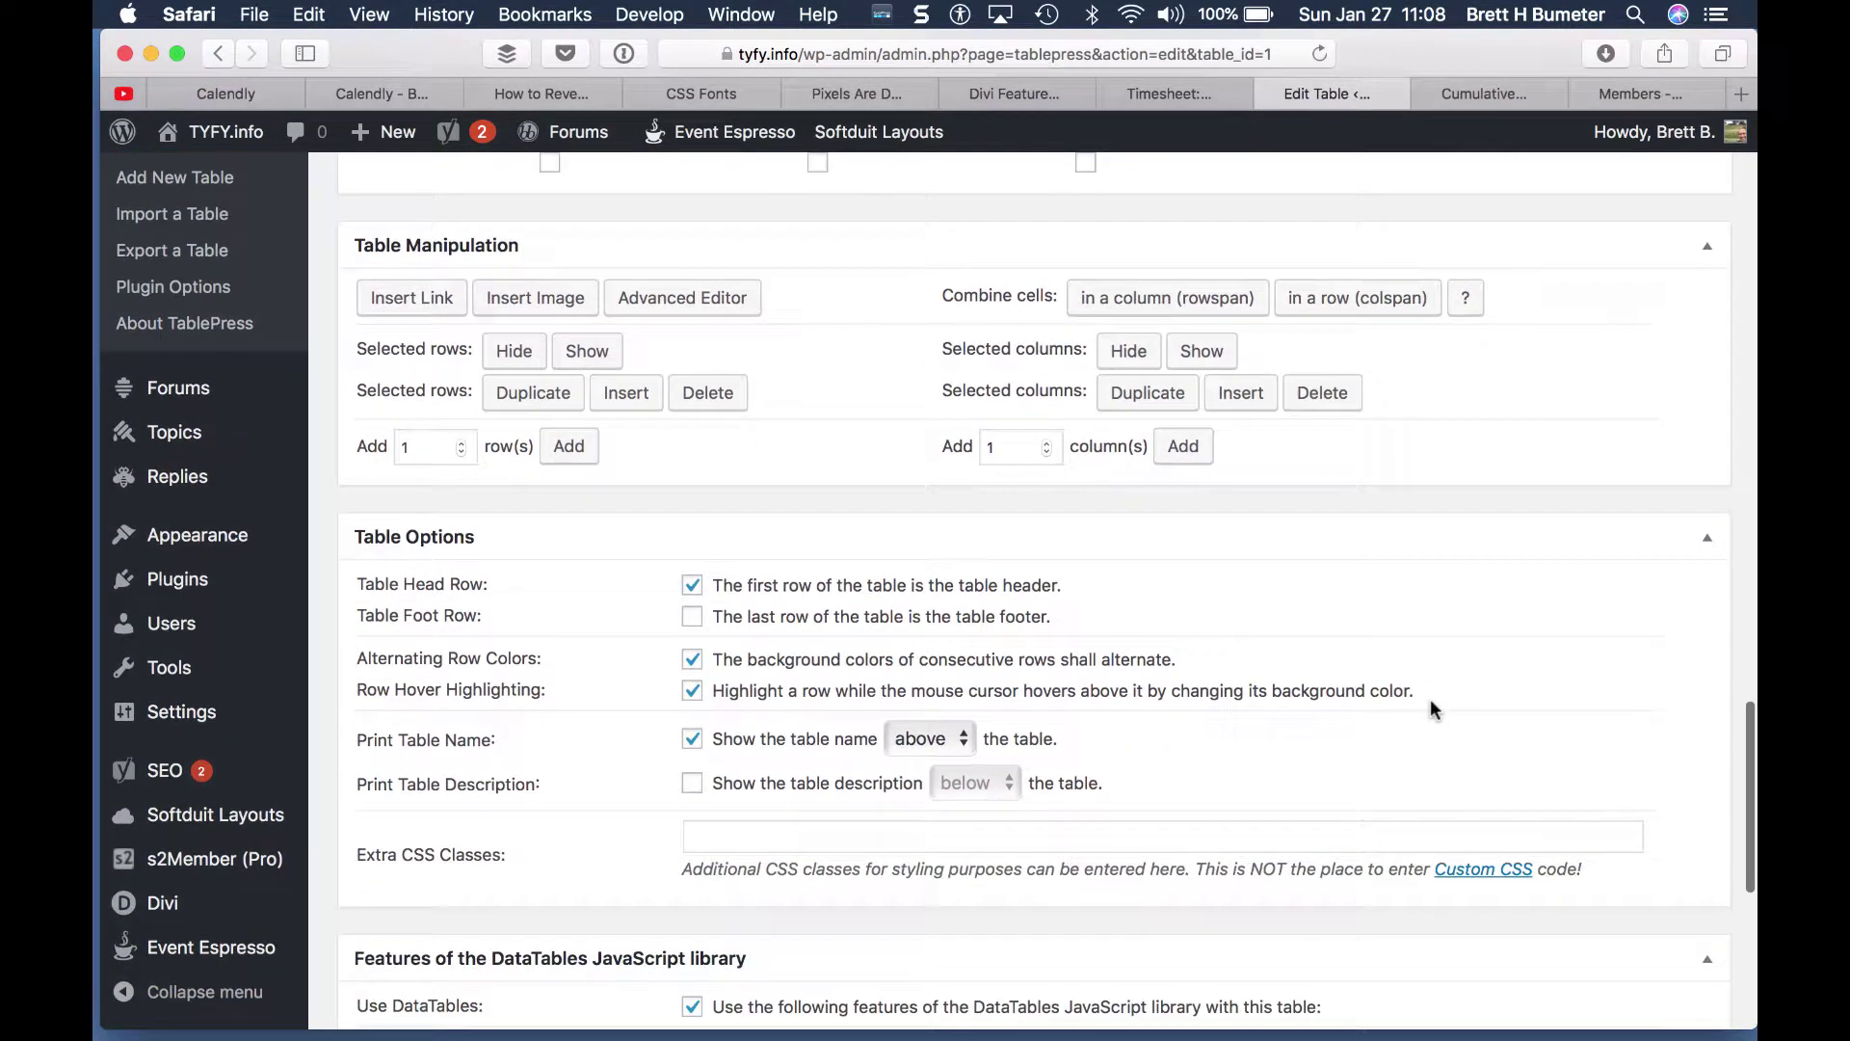
{"action": "scroll", "coordinate": [1430, 709], "scroll_direction": "down", "scroll_amount": 3}
{"action": "scroll", "coordinate": [1430, 710], "scroll_direction": "down", "scroll_amount": 3}
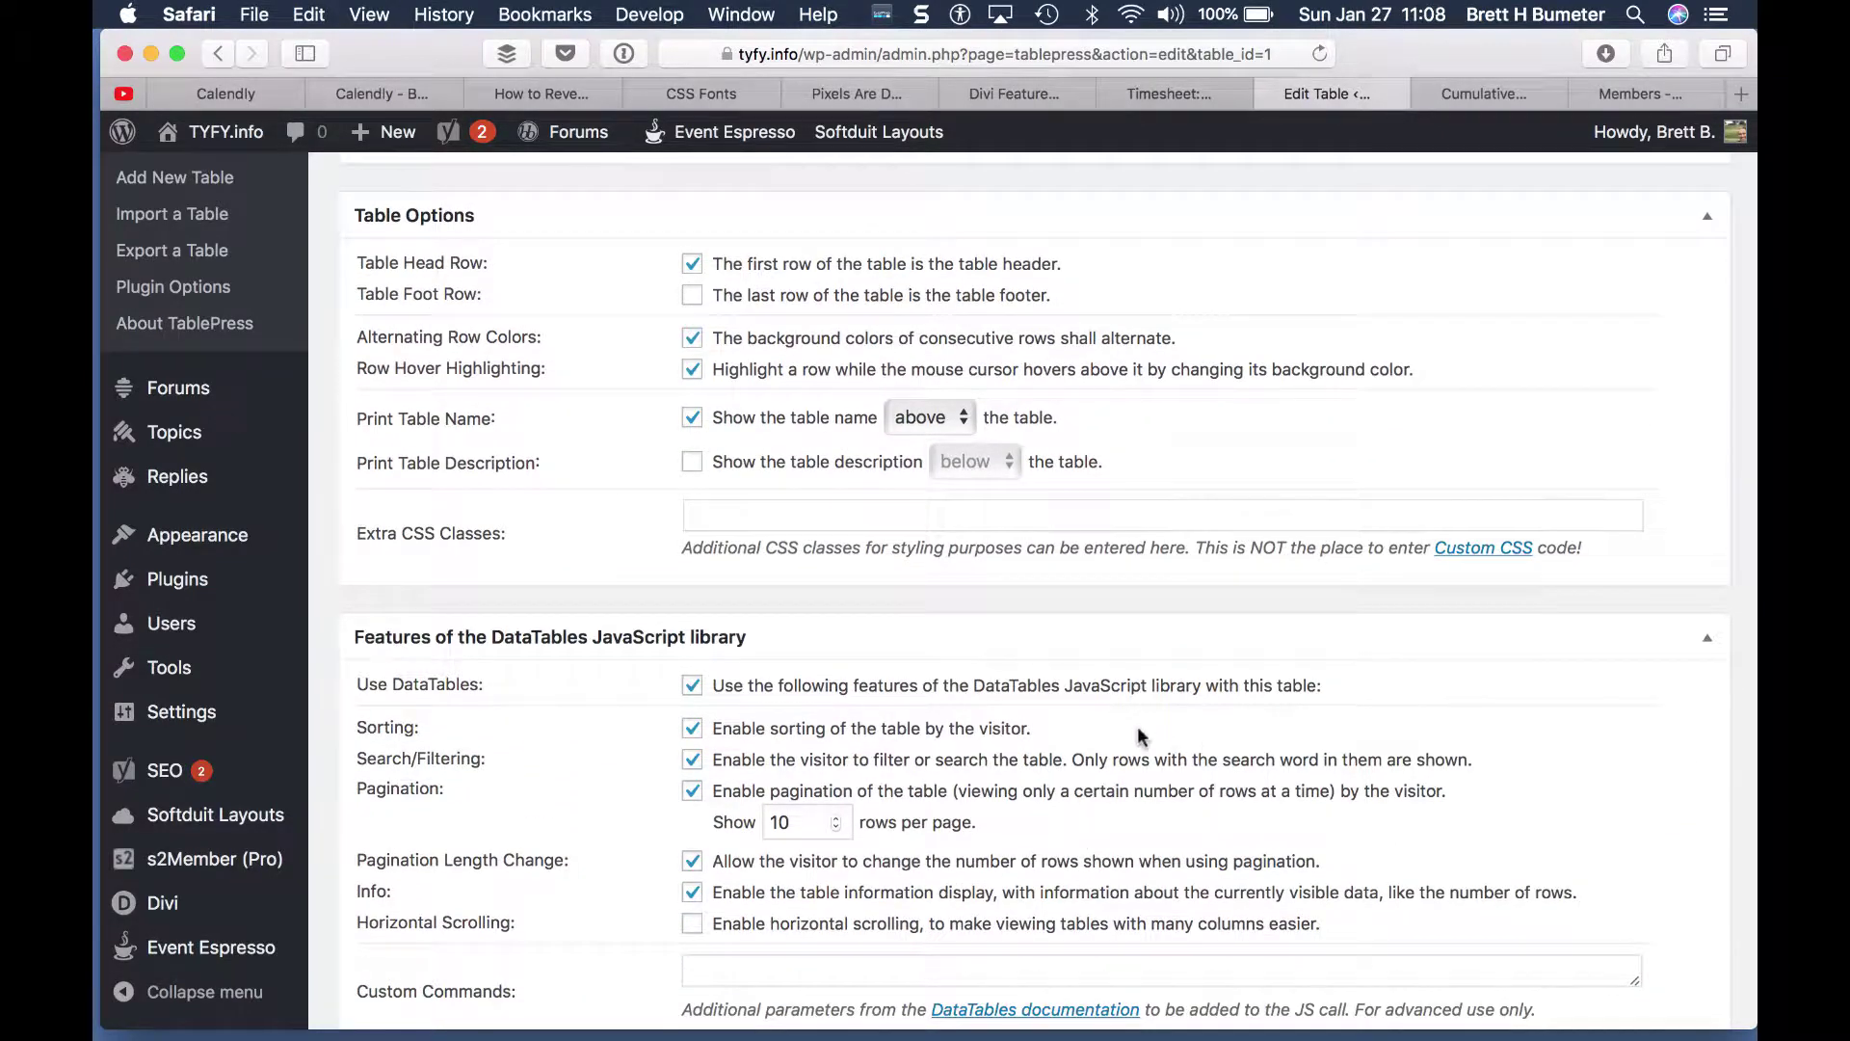
{"action": "scroll", "coordinate": [1137, 726], "scroll_direction": "down", "scroll_amount": 3}
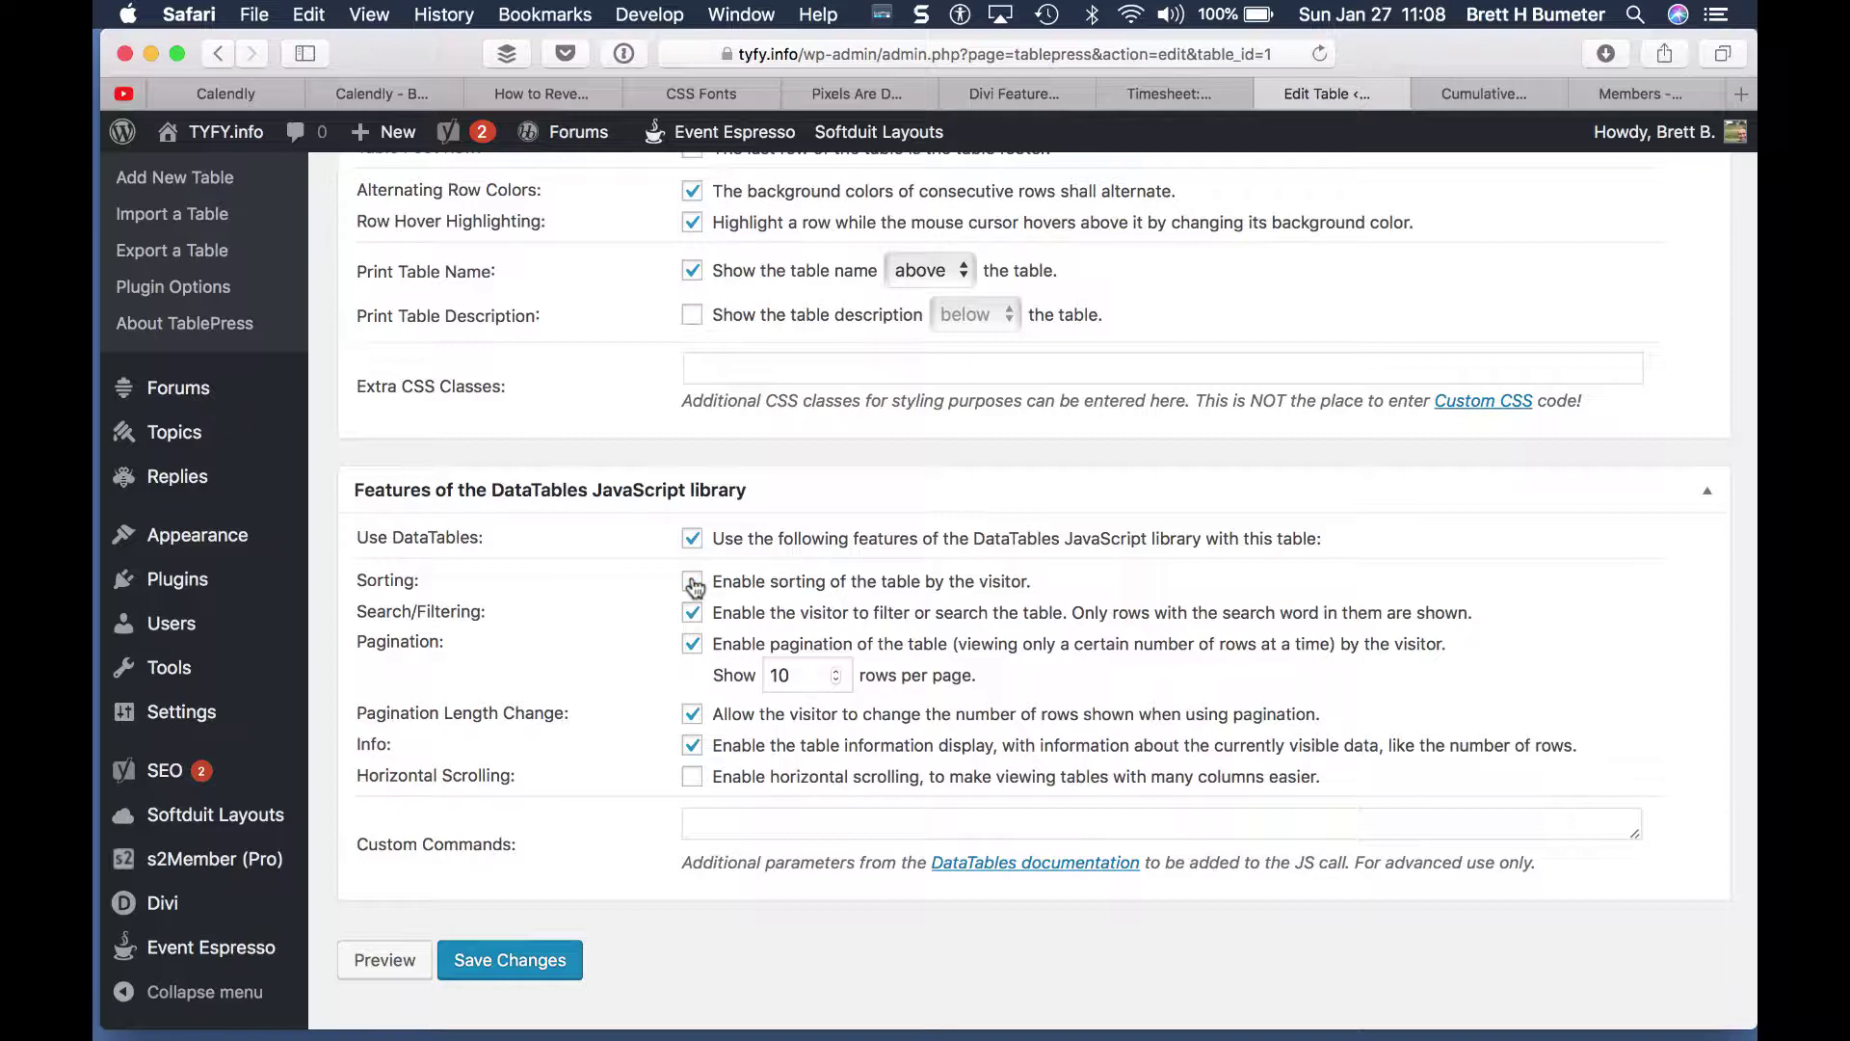
{"action": "left_click", "coordinate": [693, 583]}
{"action": "left_click", "coordinate": [694, 646]}
{"action": "left_click", "coordinate": [692, 540]}
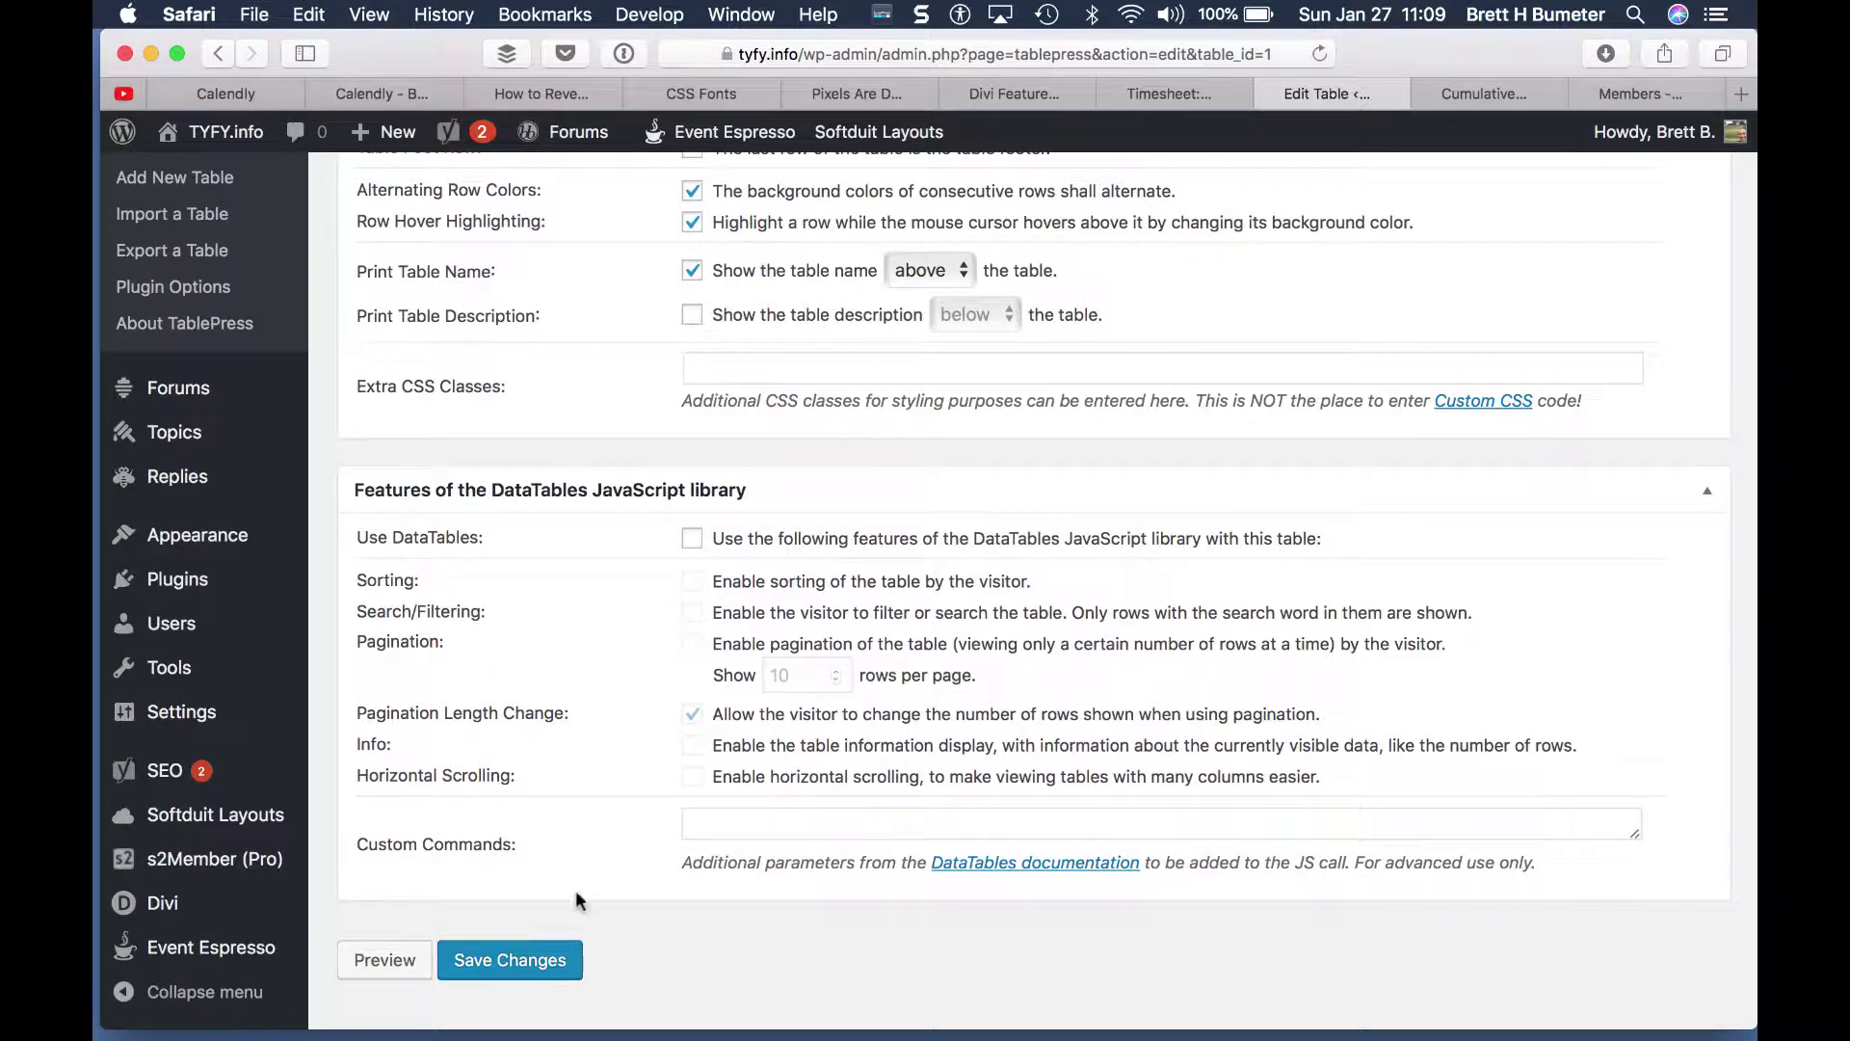
{"action": "left_click", "coordinate": [538, 962]}
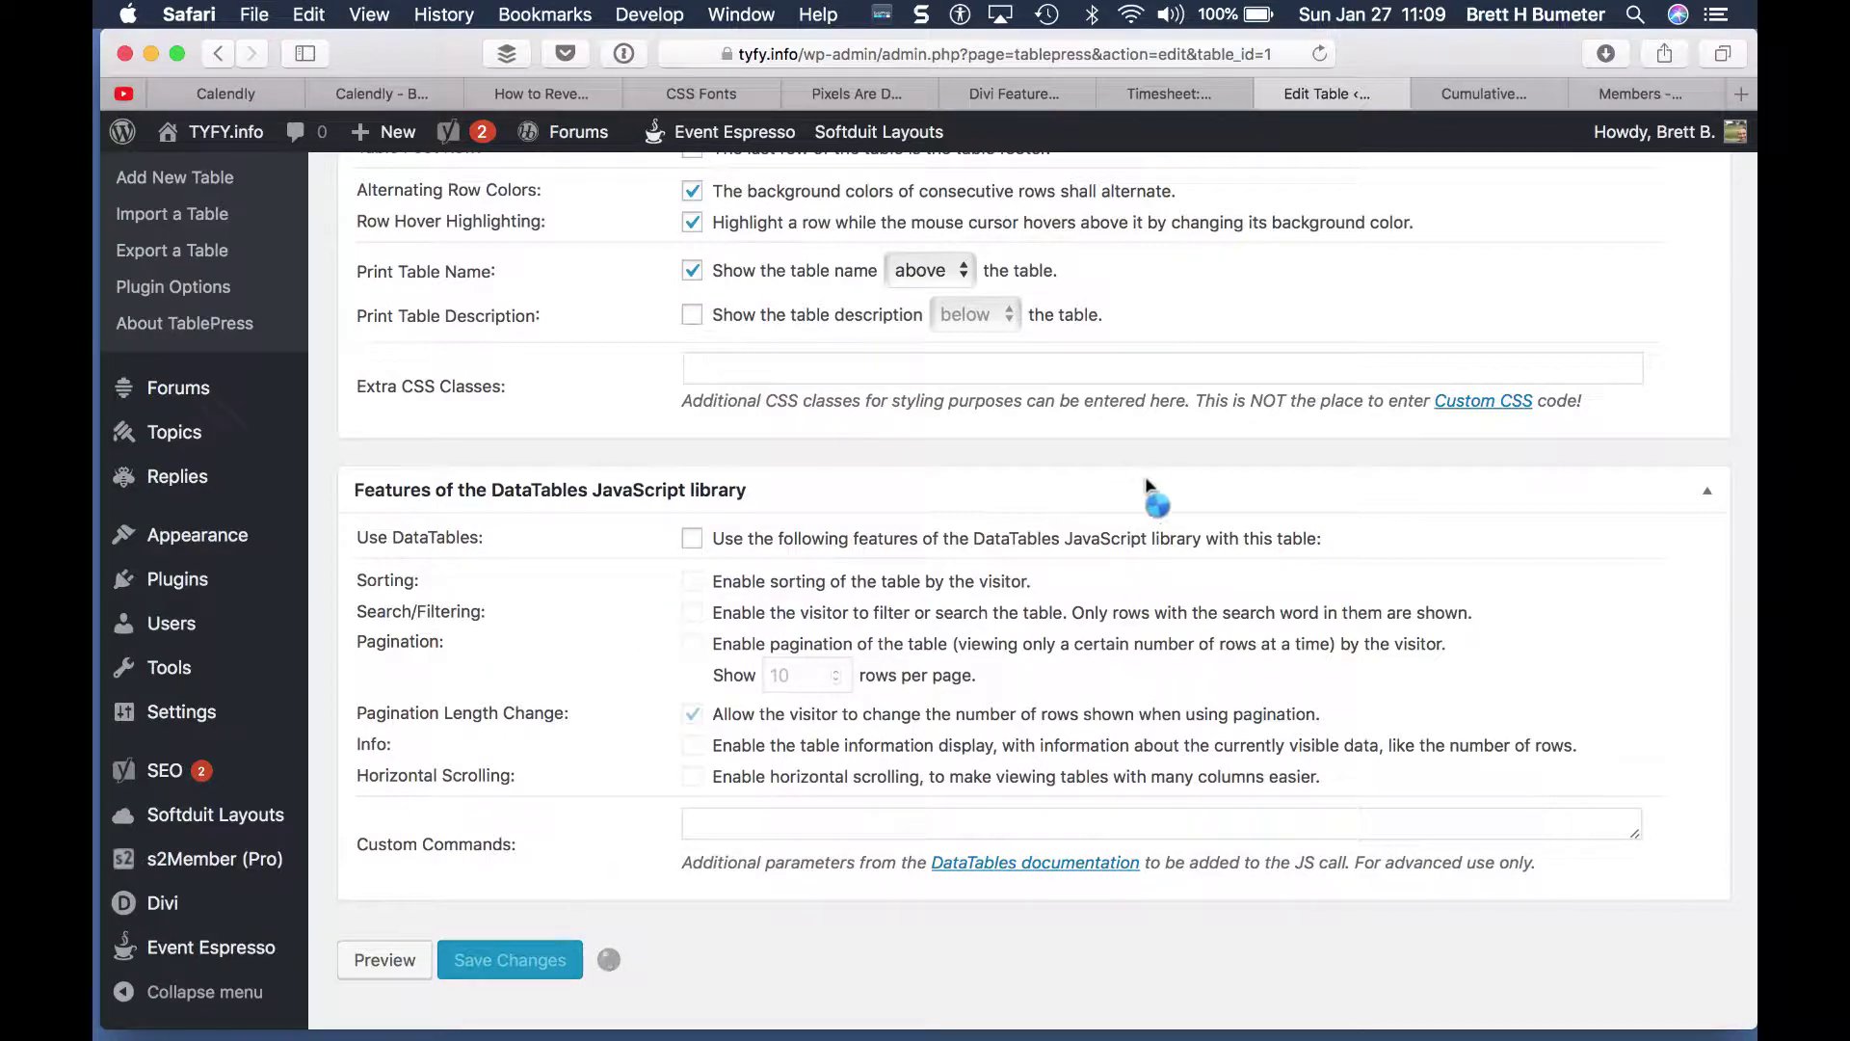
Step: Copy the shortcode [table id=1 /] from the table information
{"action": "scroll", "coordinate": [1146, 482], "scroll_direction": "up", "scroll_amount": 20}
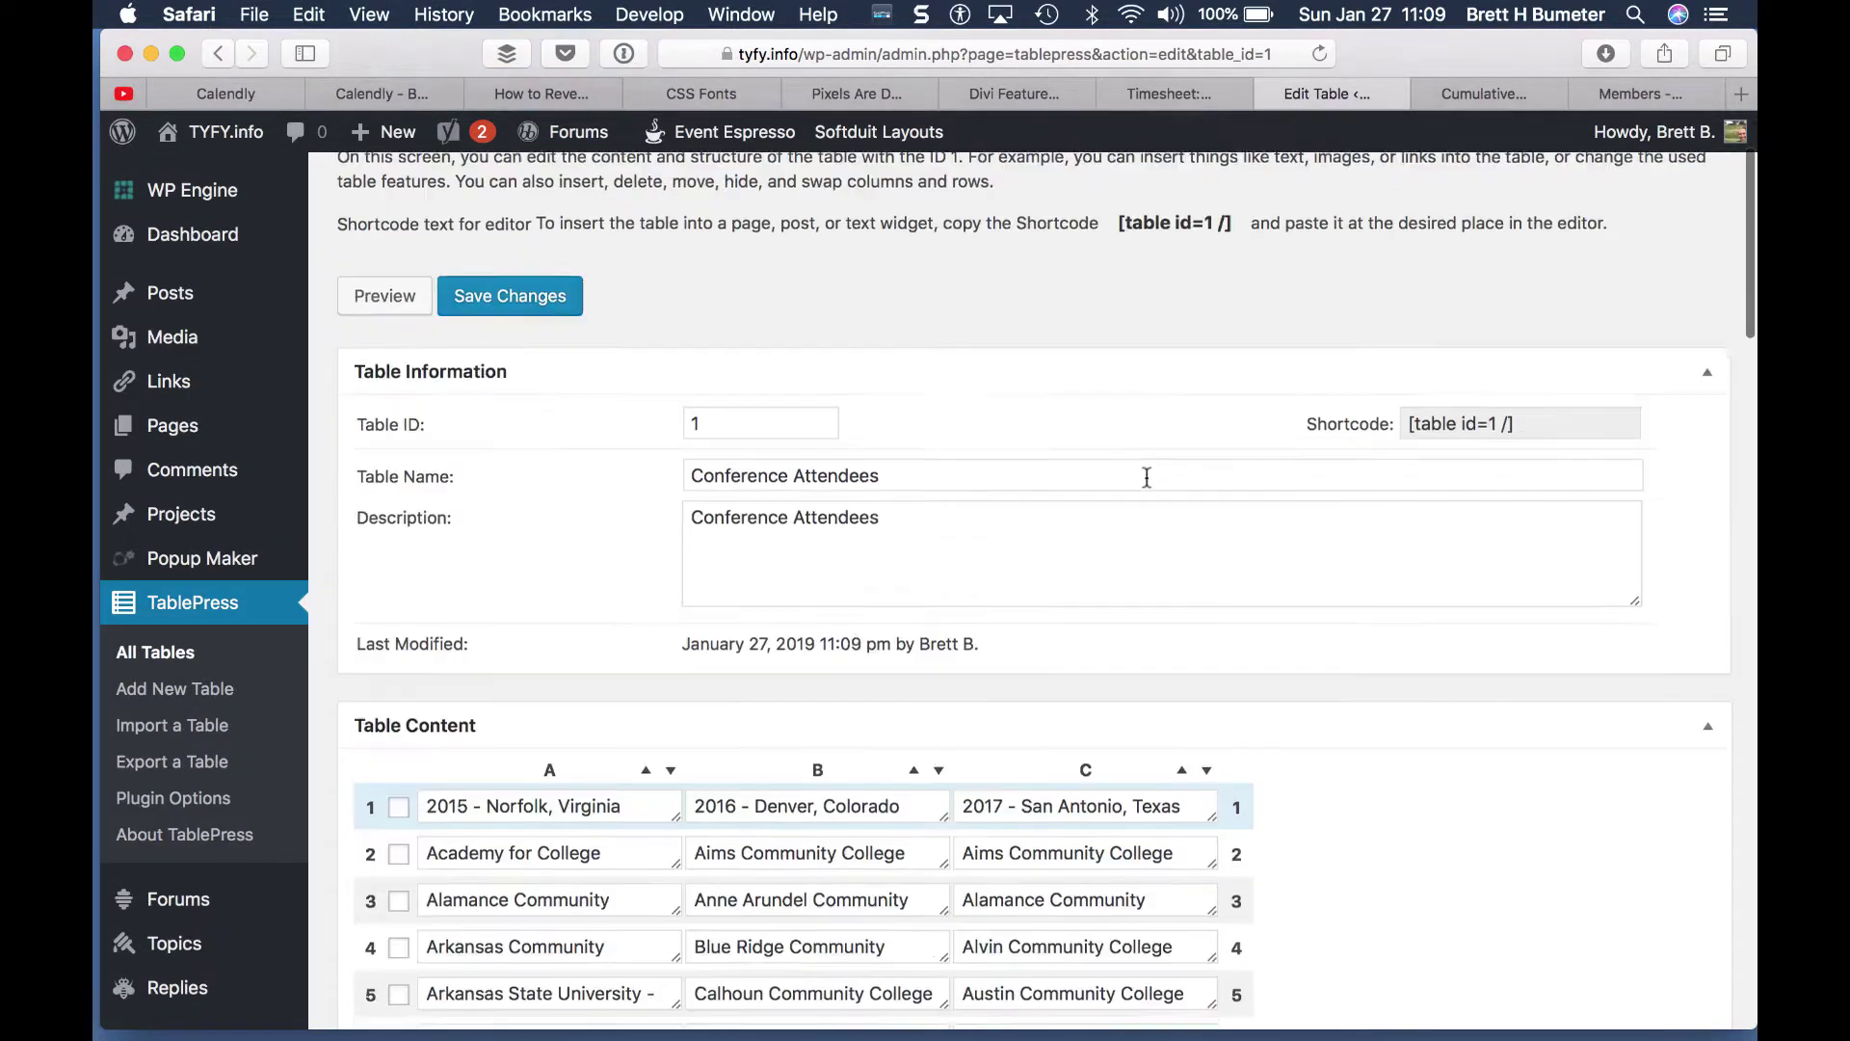
{"action": "scroll", "coordinate": [1145, 474], "scroll_direction": "up", "scroll_amount": 5}
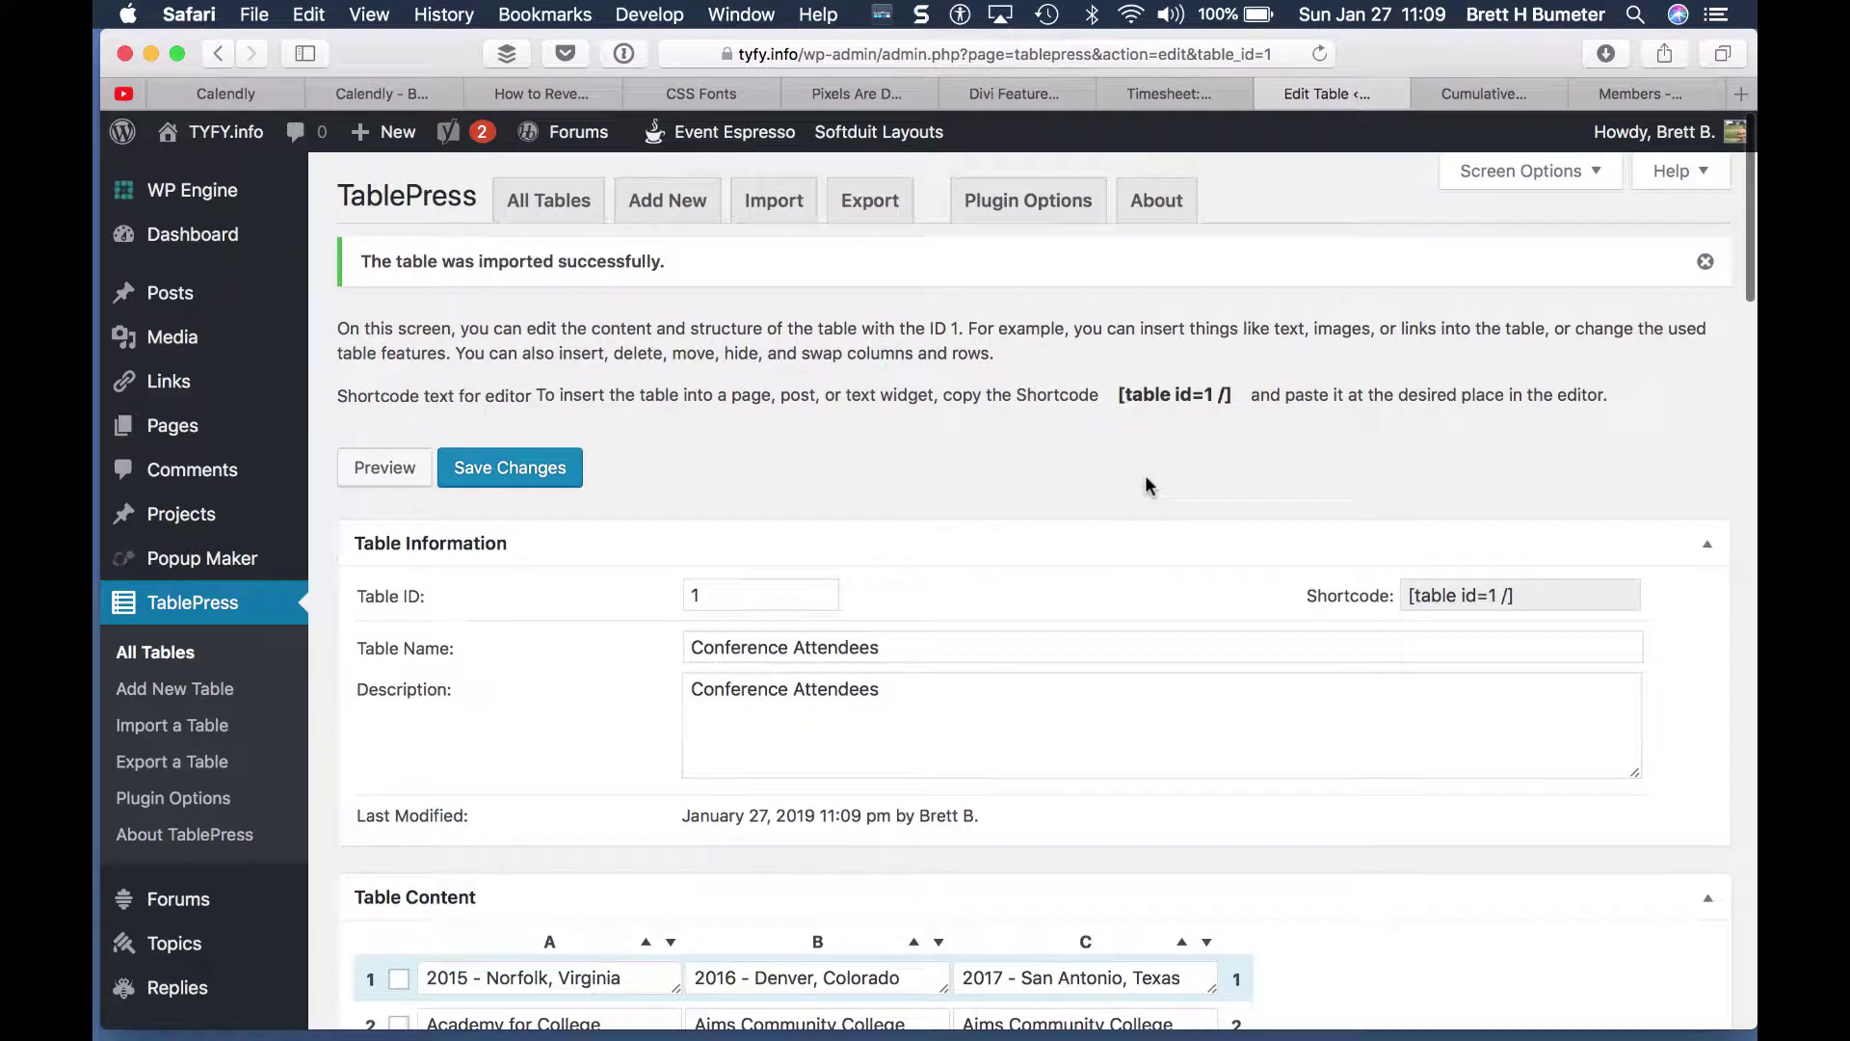
{"action": "left_click", "coordinate": [1475, 598]}
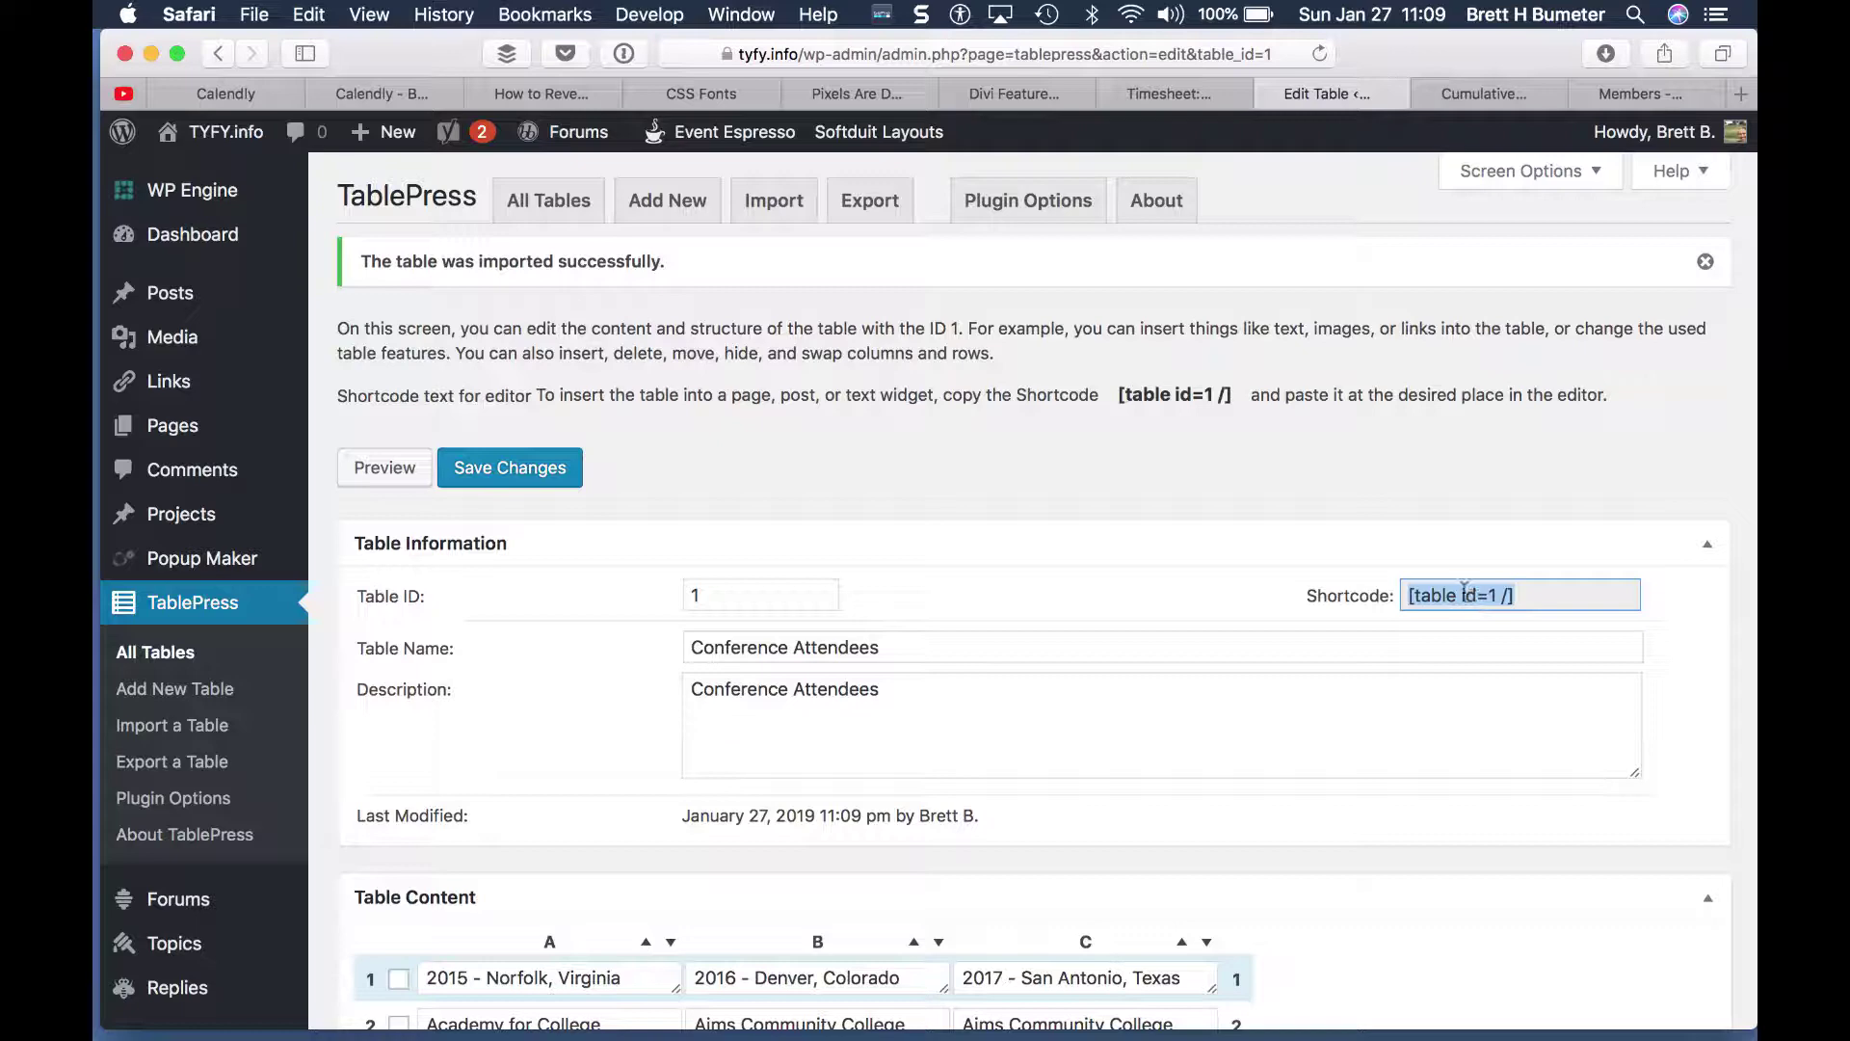
{"action": "right_click", "coordinate": [1461, 593]}
{"action": "left_click", "coordinate": [1359, 567]}
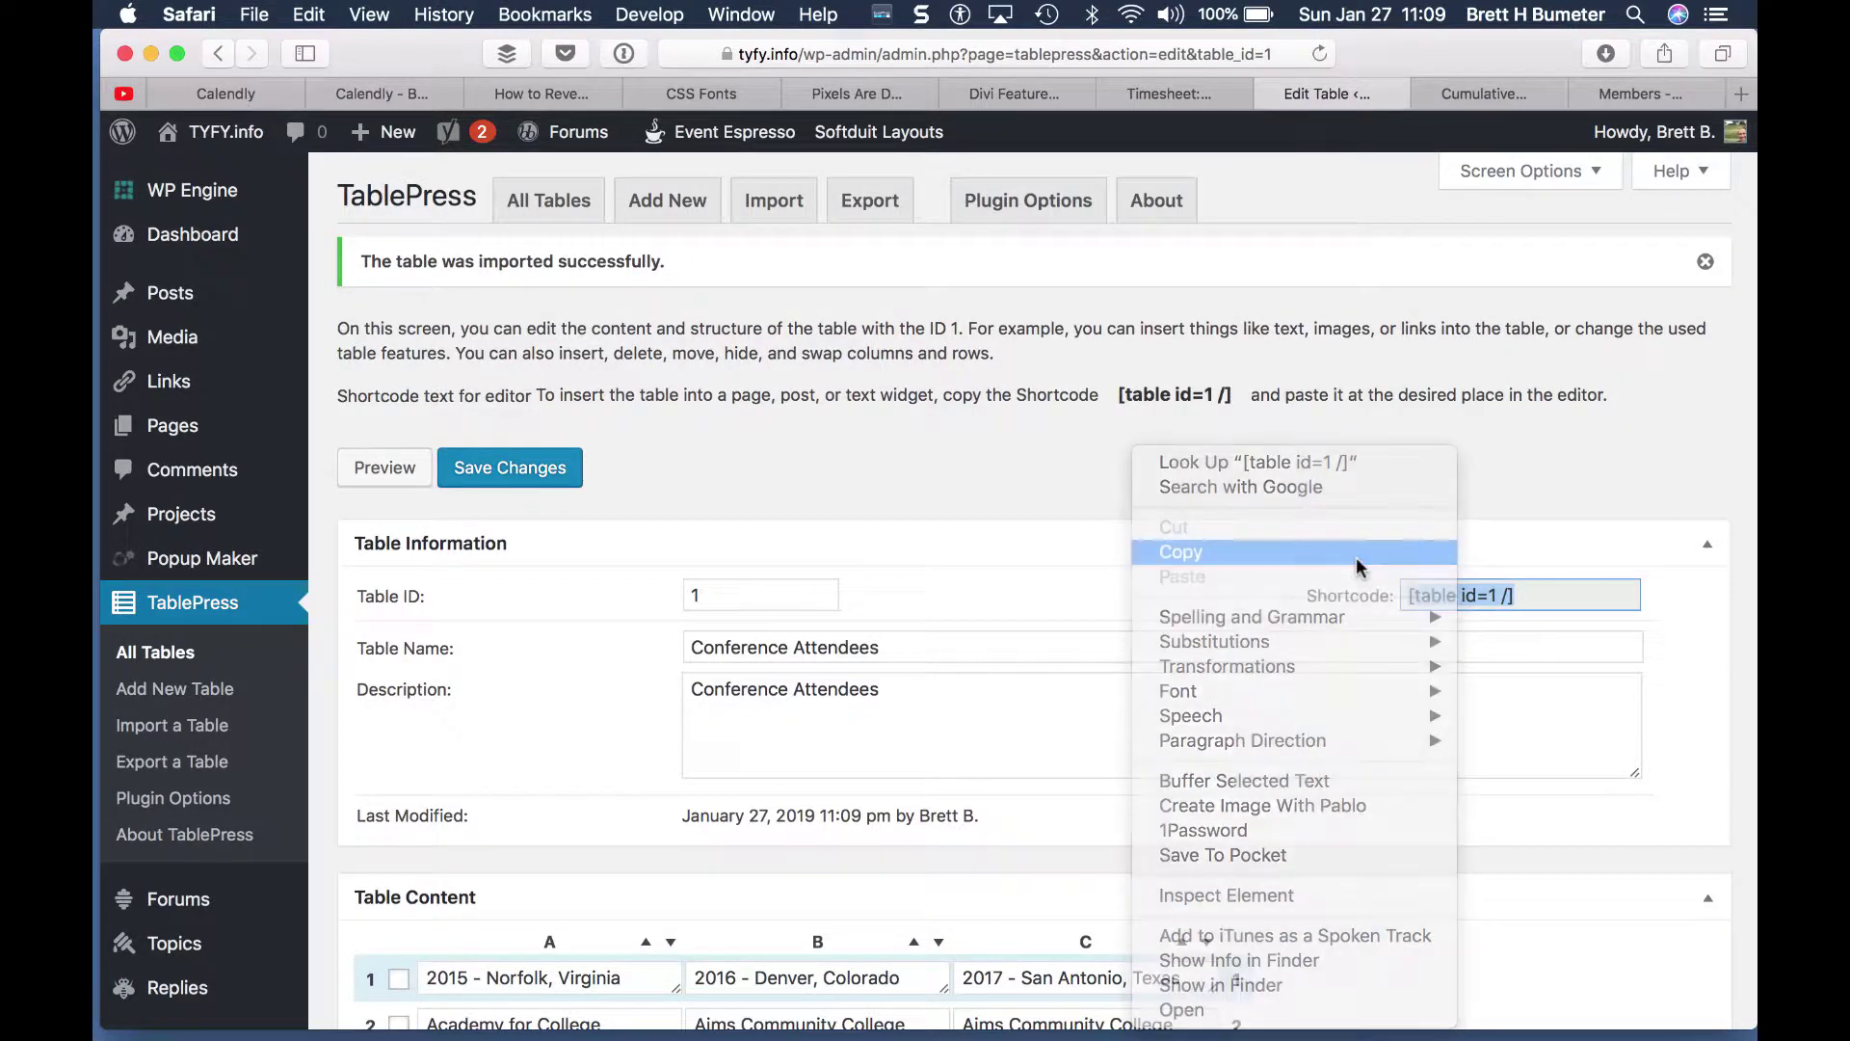
Step: Go to the site's Members page and enable the Visual Builder on it
{"action": "left_click", "coordinate": [1481, 97]}
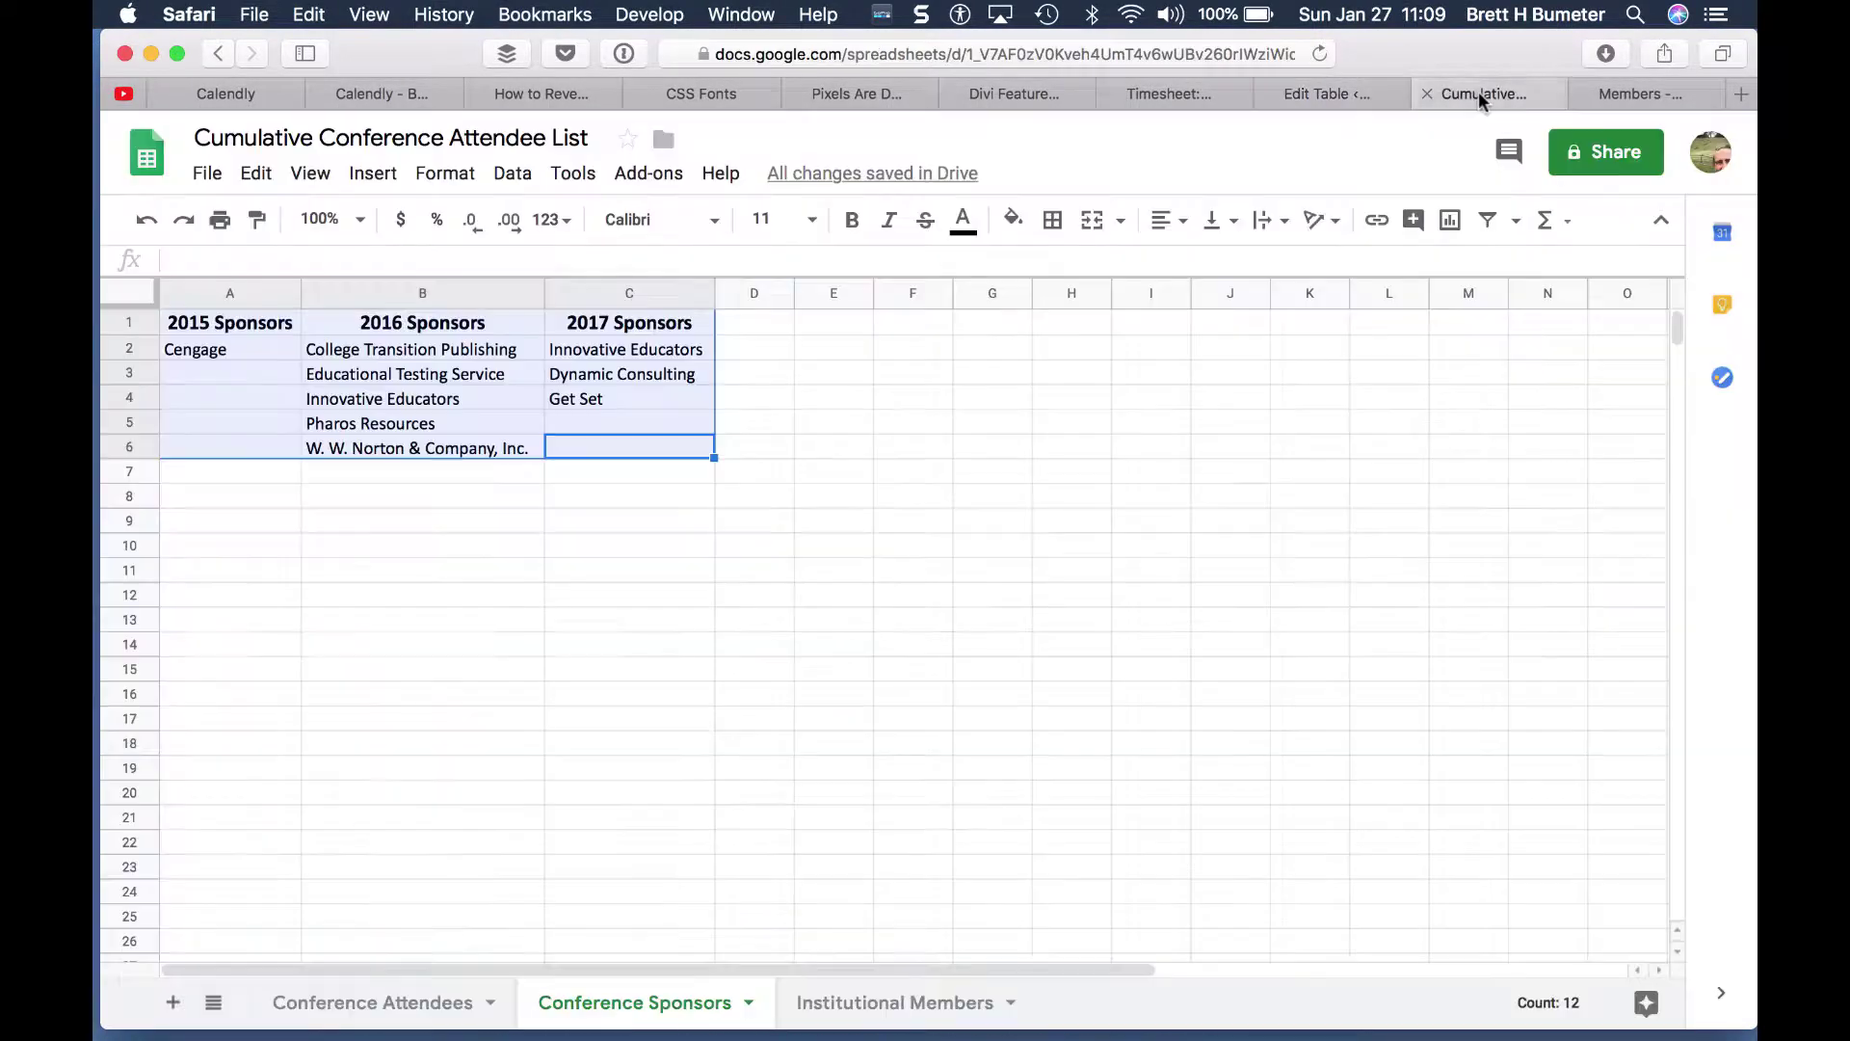
{"action": "left_click", "coordinate": [1623, 92]}
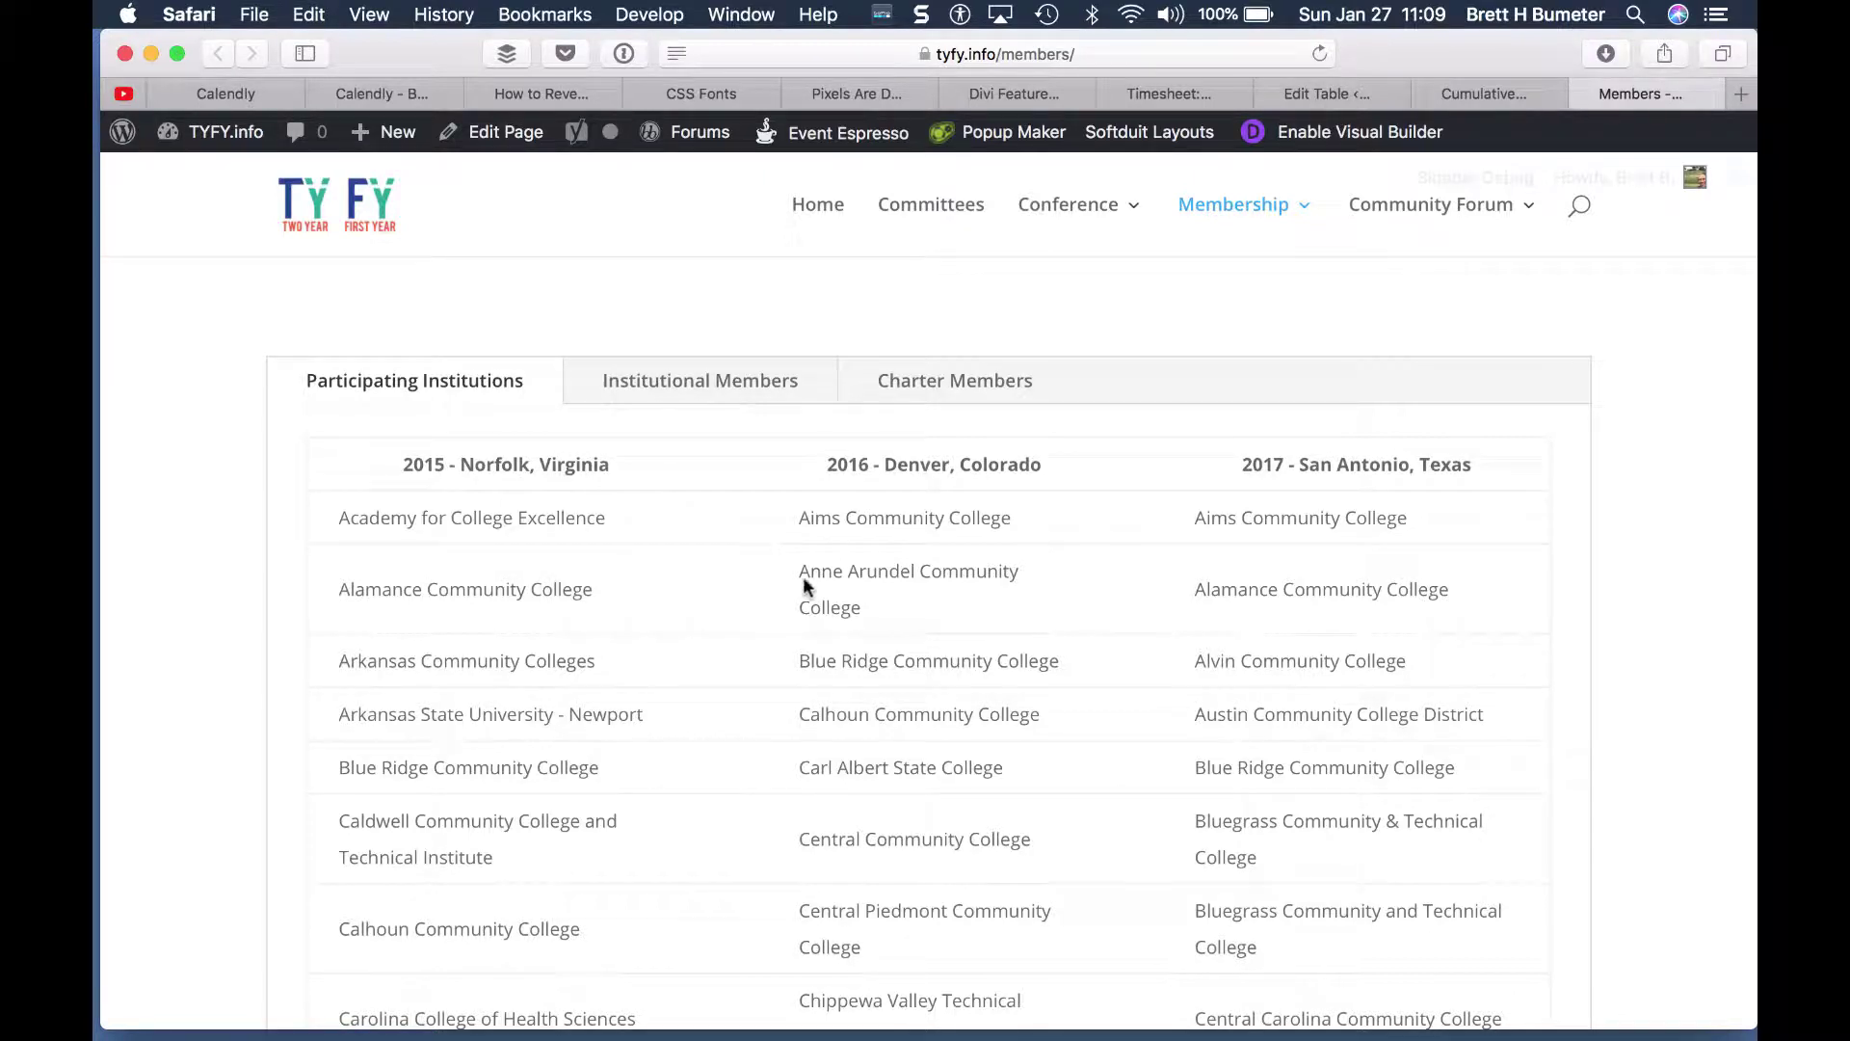
{"action": "scroll", "coordinate": [809, 583], "scroll_direction": "down", "scroll_amount": 4}
{"action": "scroll", "coordinate": [813, 600], "scroll_direction": "up", "scroll_amount": 4}
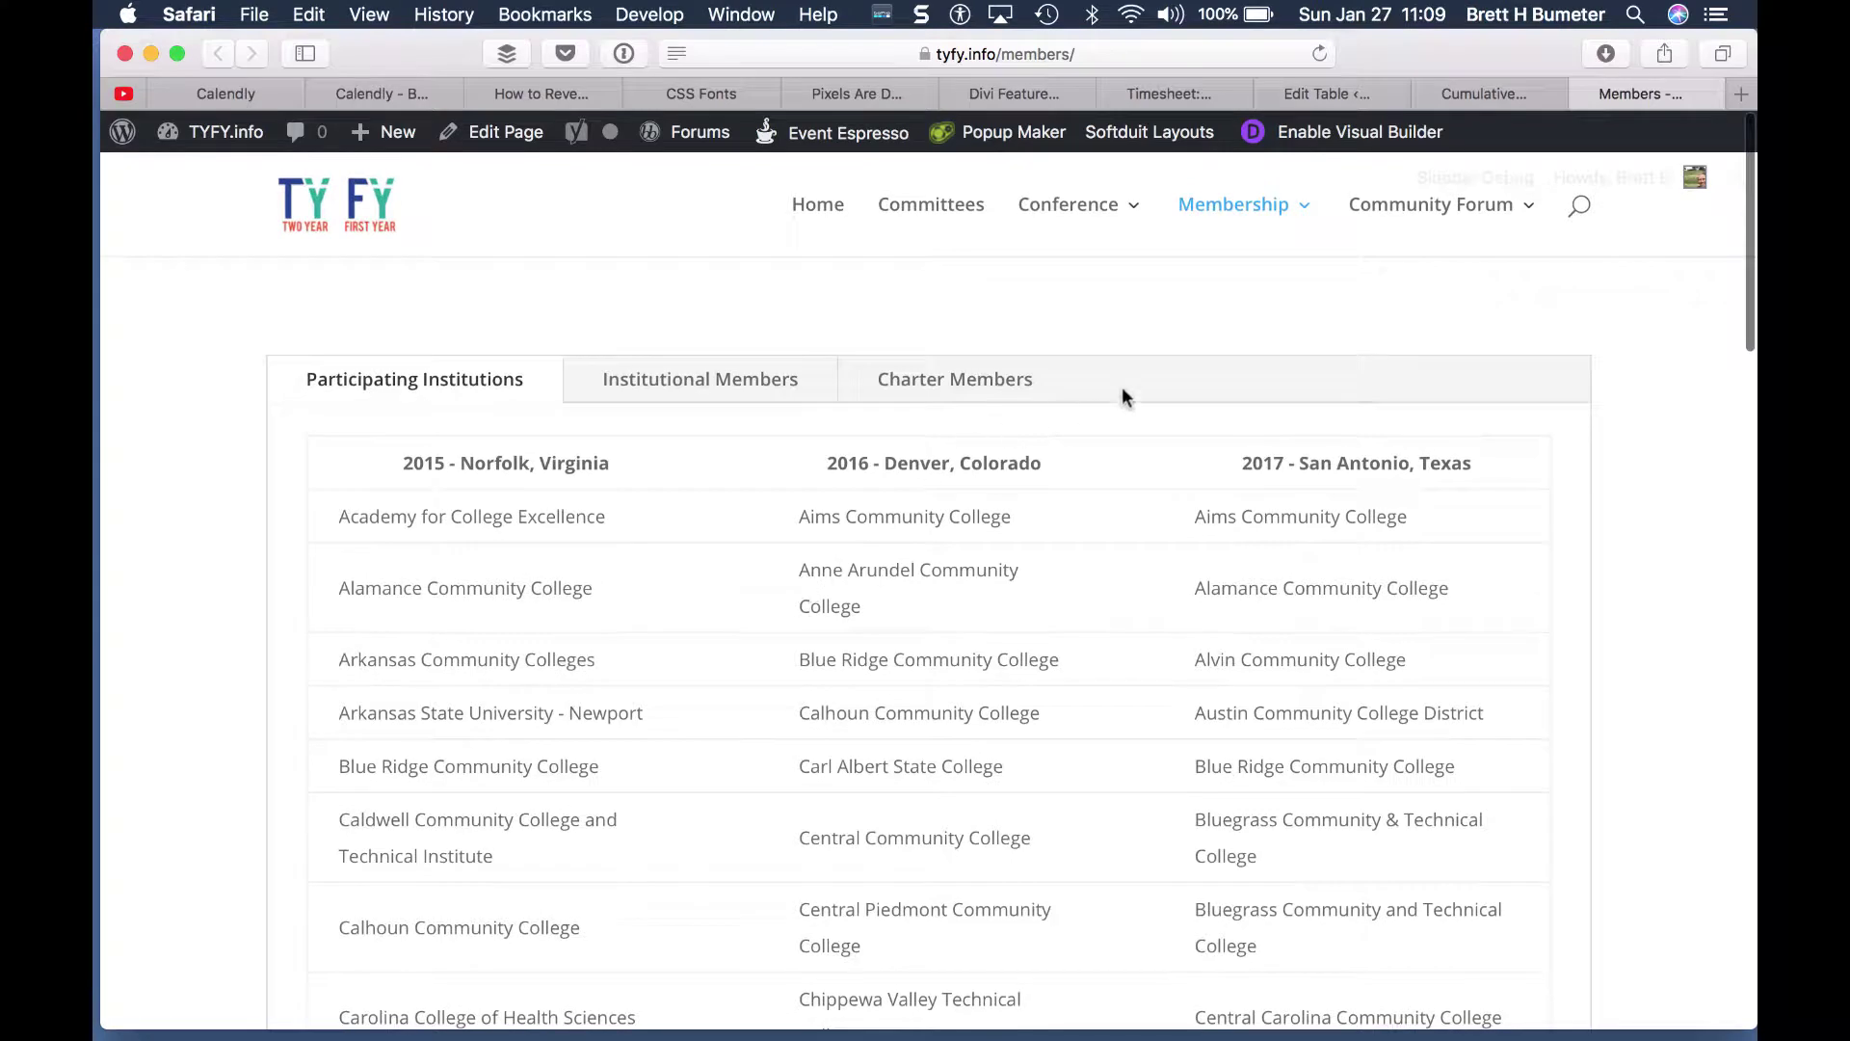
{"action": "left_click", "coordinate": [1338, 137]}
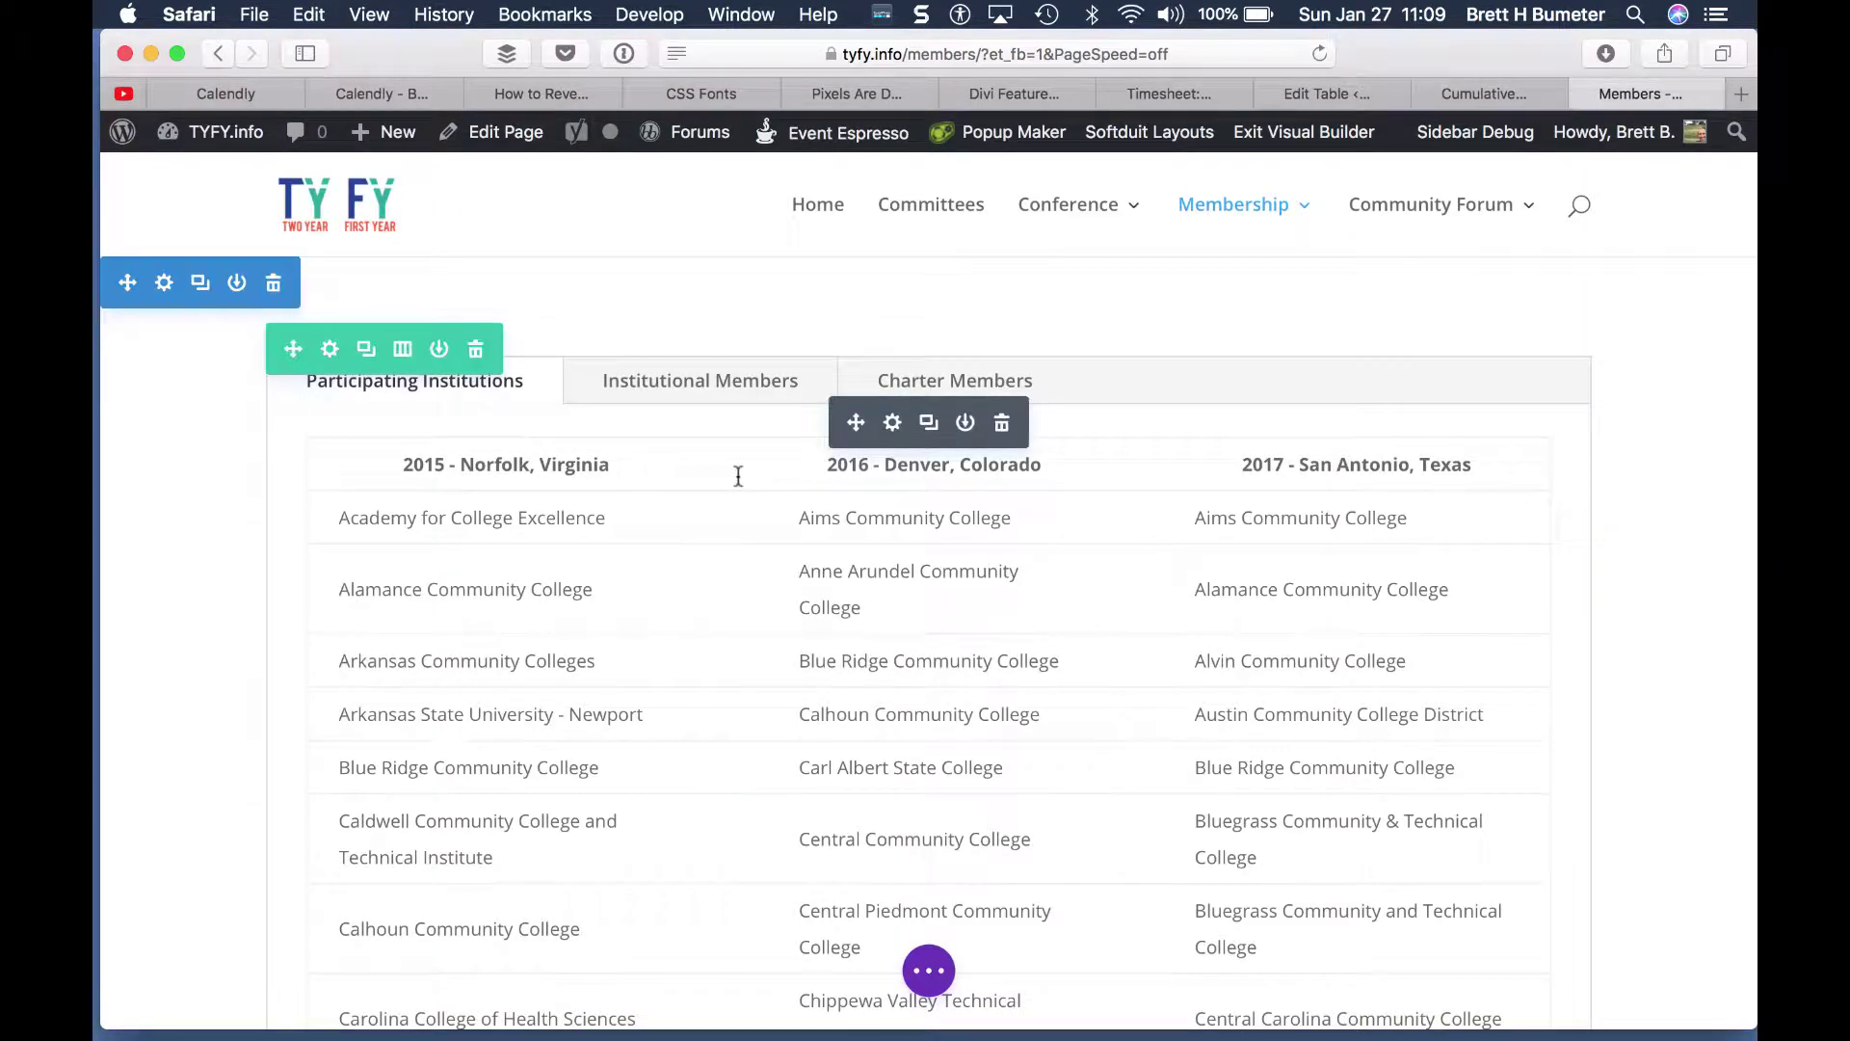
{"action": "left_click", "coordinate": [893, 425]}
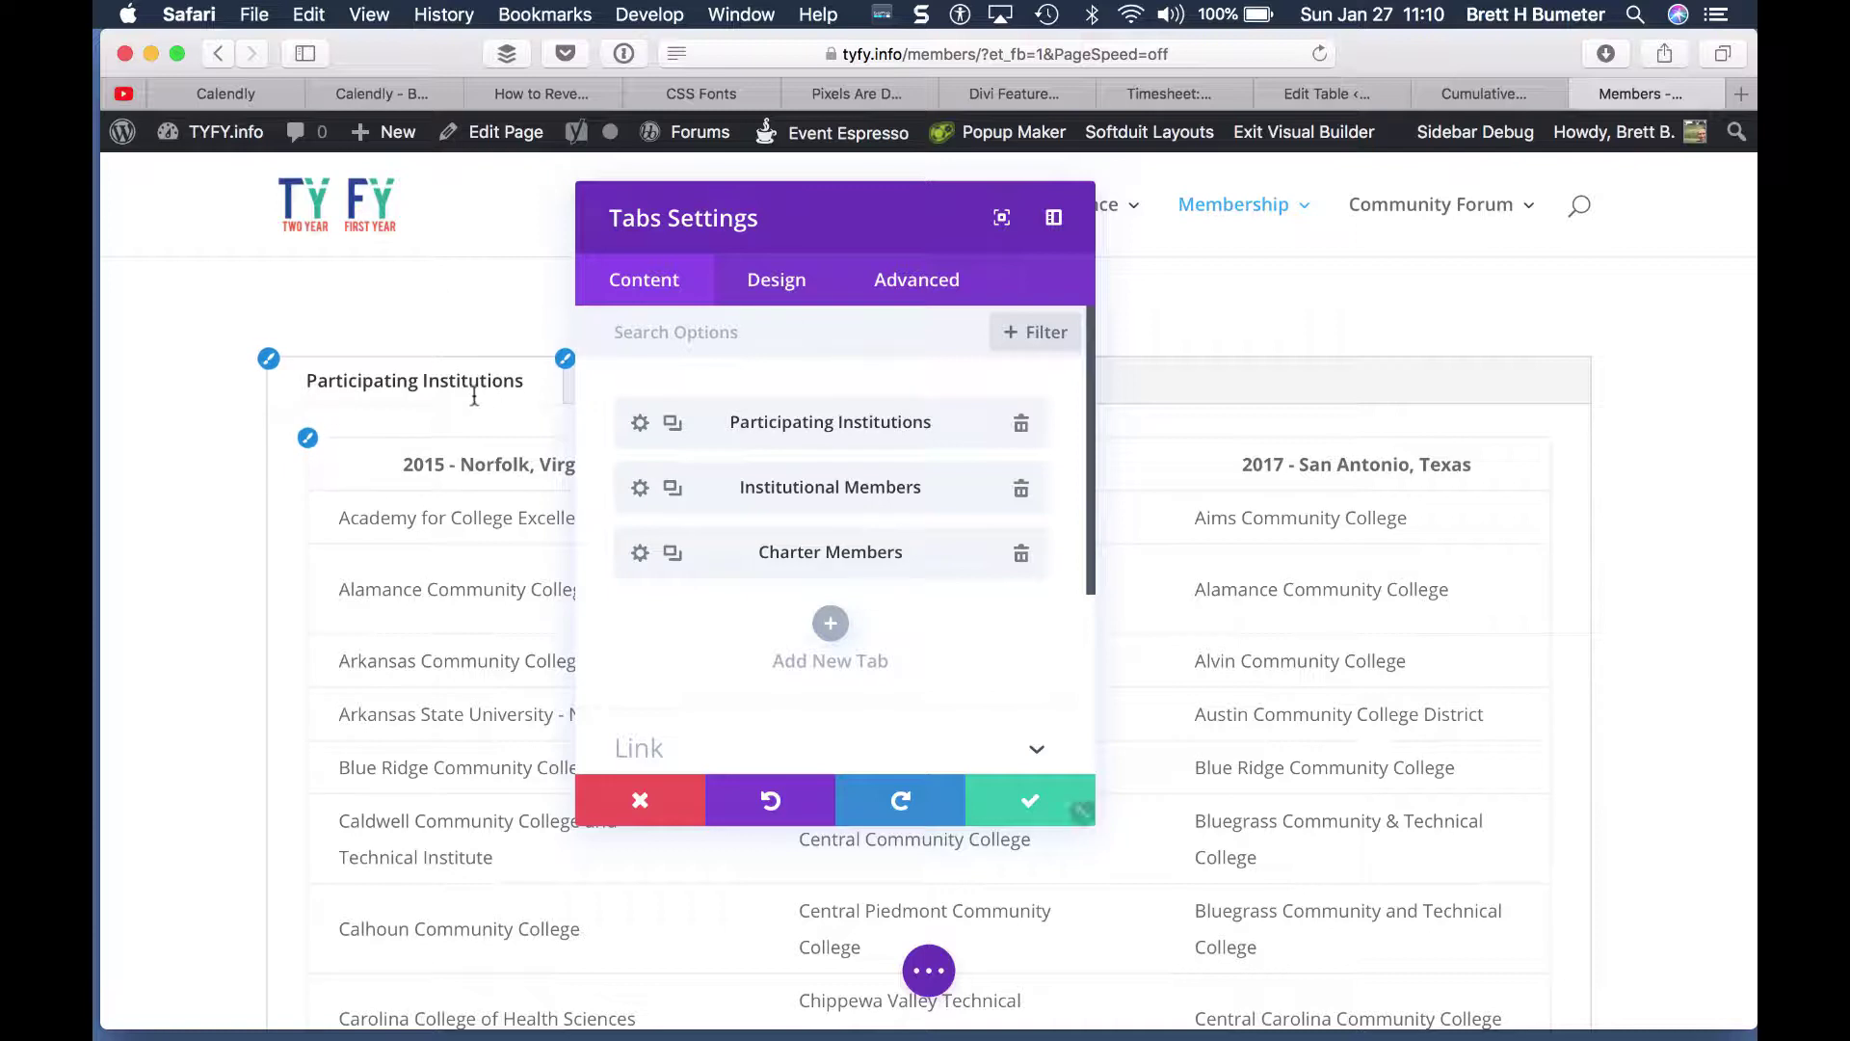
{"action": "scroll", "coordinate": [640, 425], "scroll_direction": "left", "scroll_amount": 3}
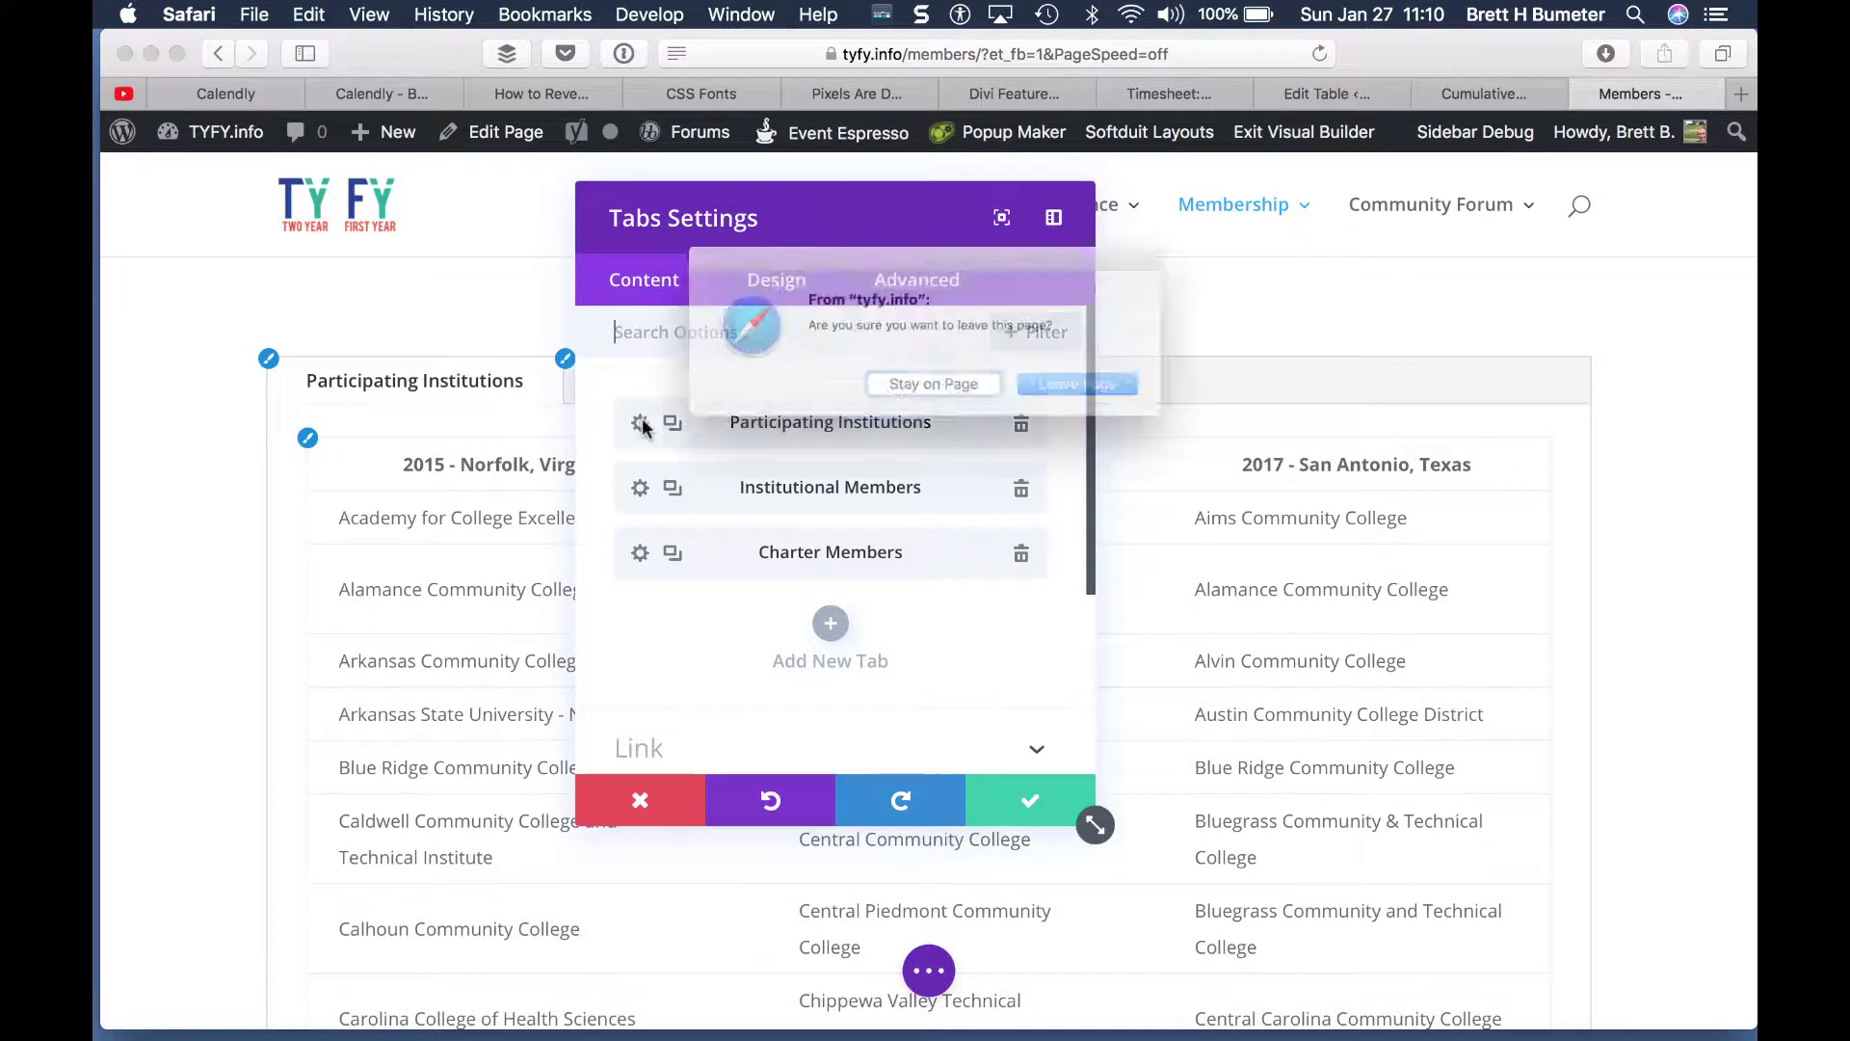
{"action": "left_click", "coordinate": [1102, 392]}
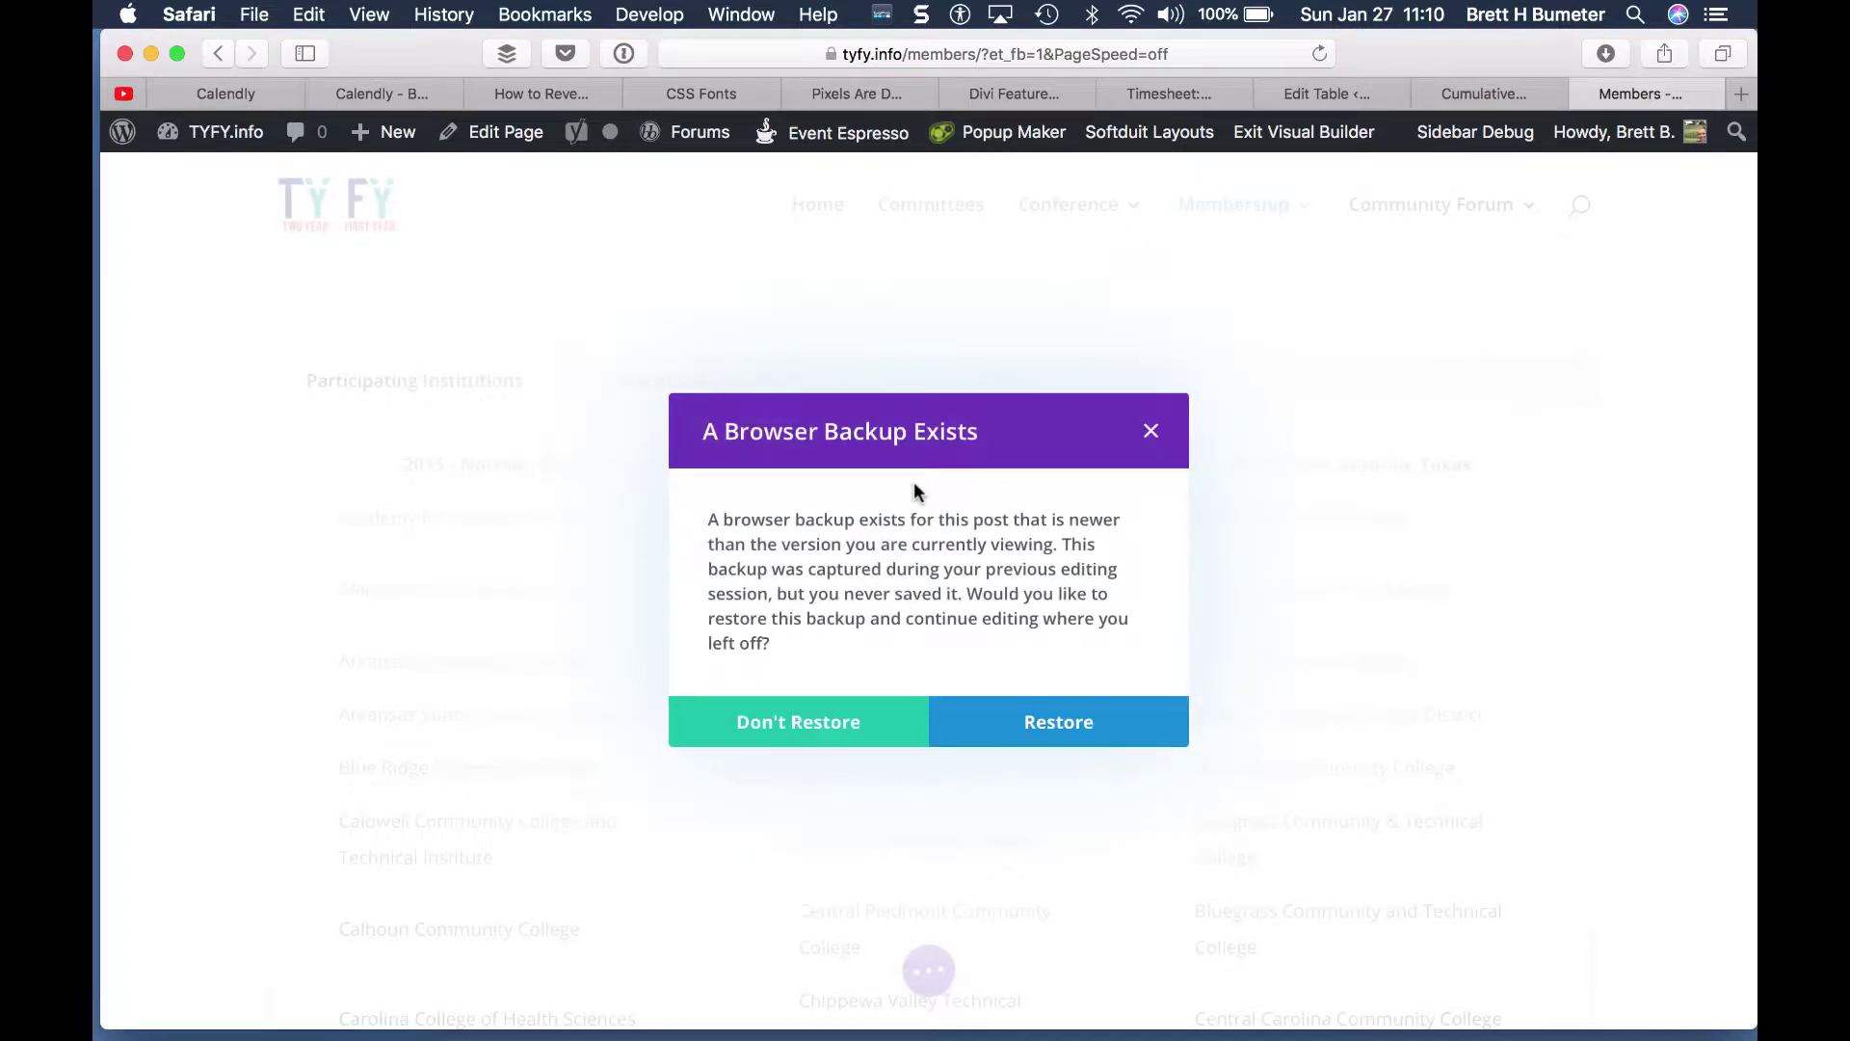
{"action": "left_click", "coordinate": [838, 727]}
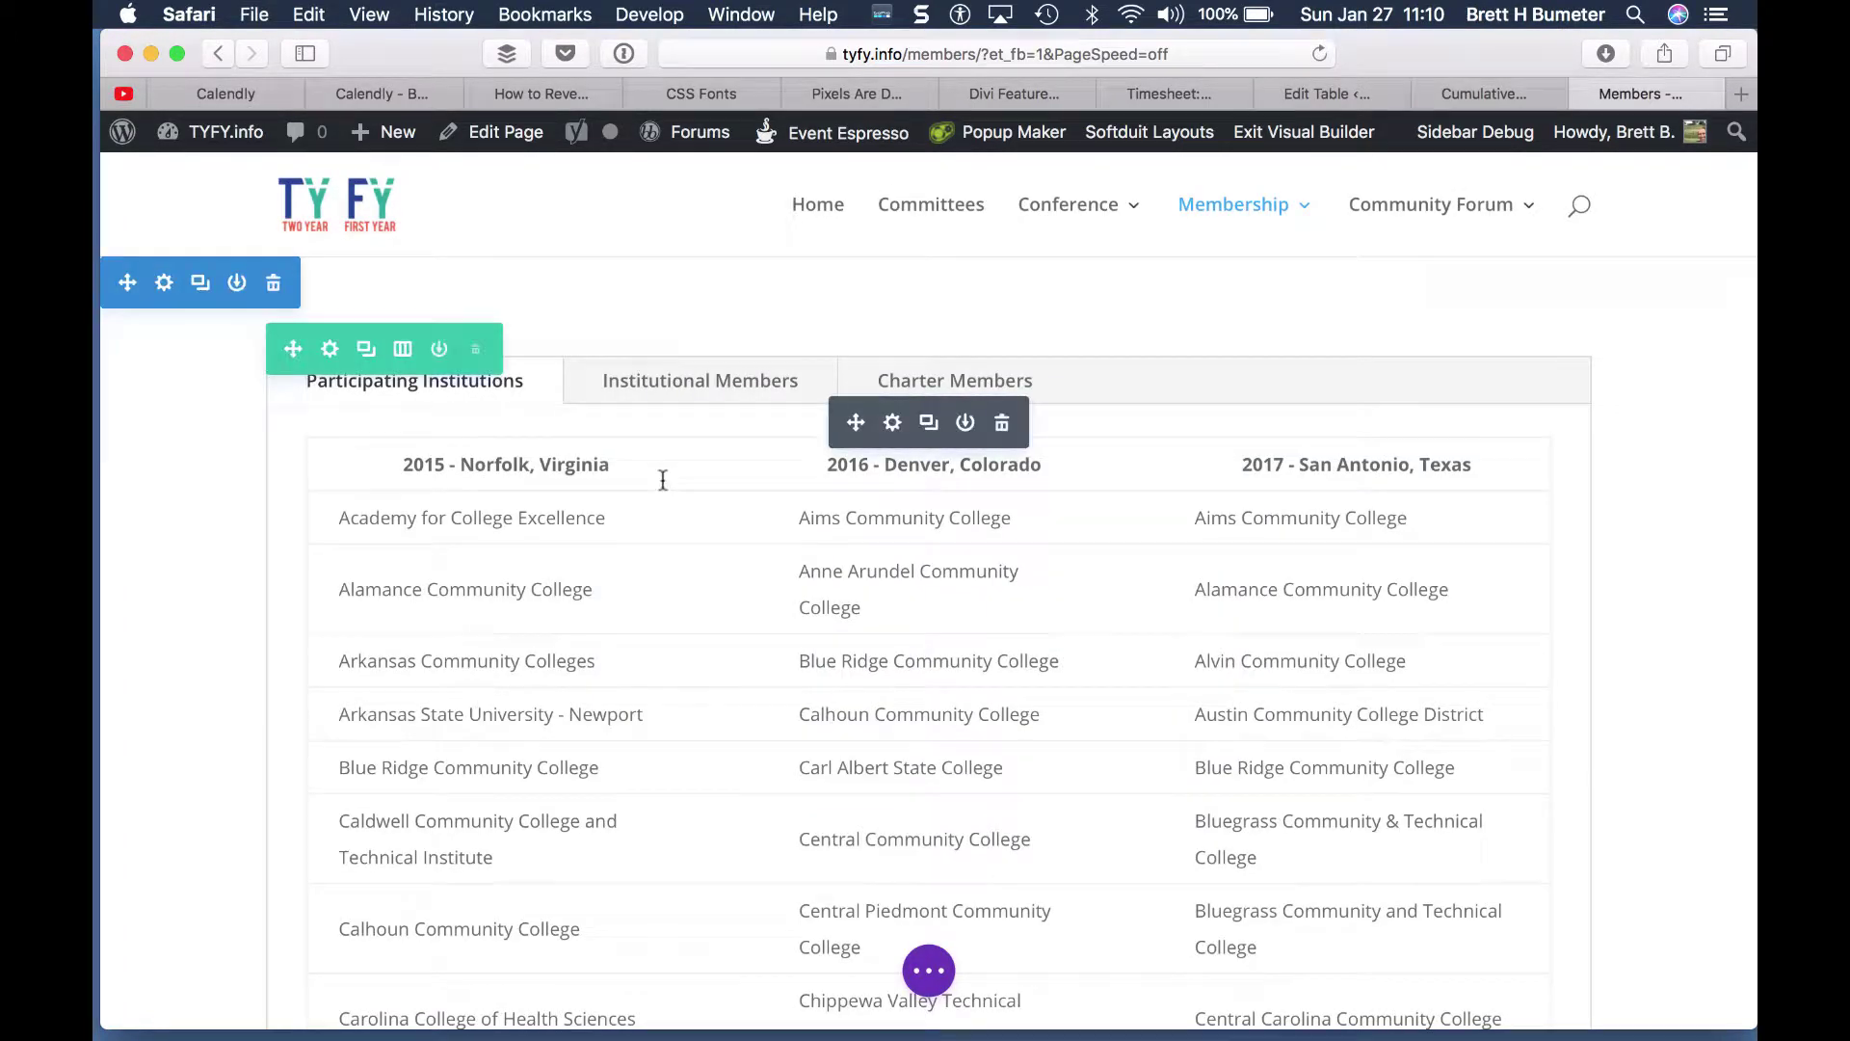
Step: Open the settings of the Participating Institutions tab in the tabs module and examine its table HTML
{"action": "left_click", "coordinate": [893, 423]}
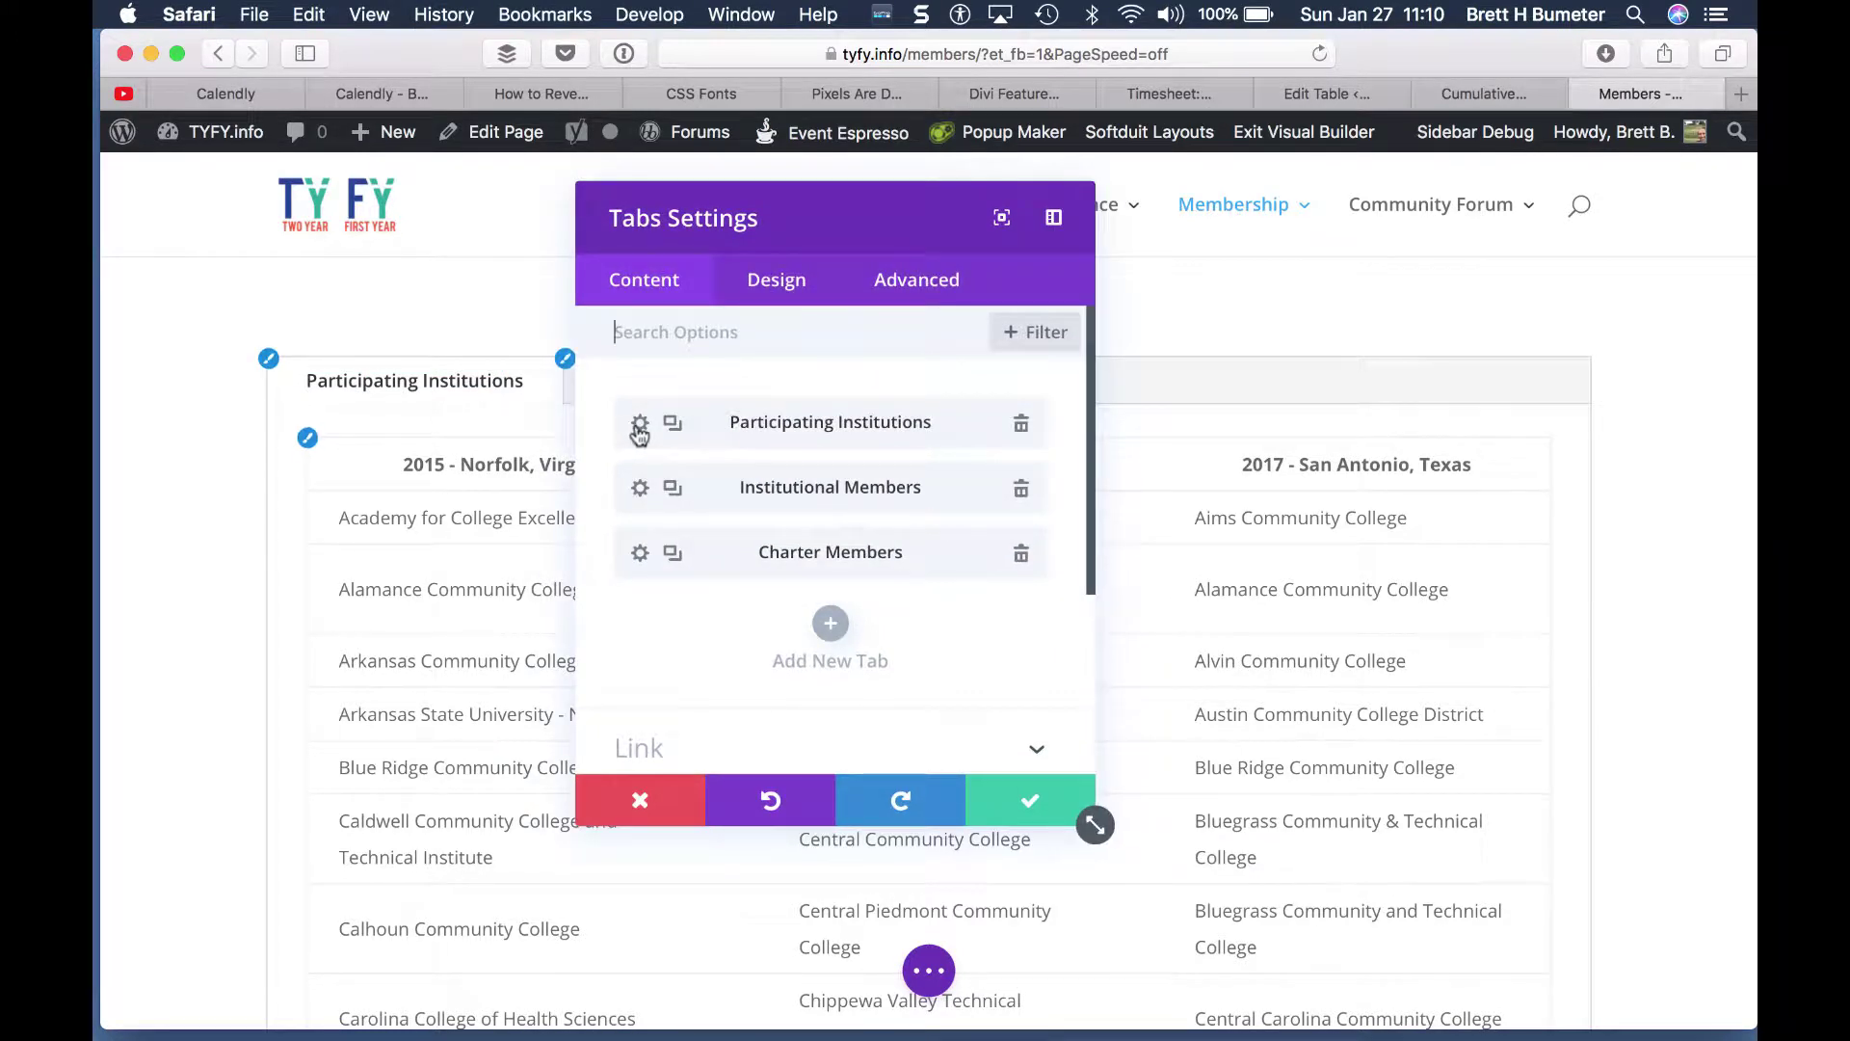
{"action": "left_click", "coordinate": [640, 423]}
{"action": "scroll", "coordinate": [798, 508], "scroll_direction": "down", "scroll_amount": 5}
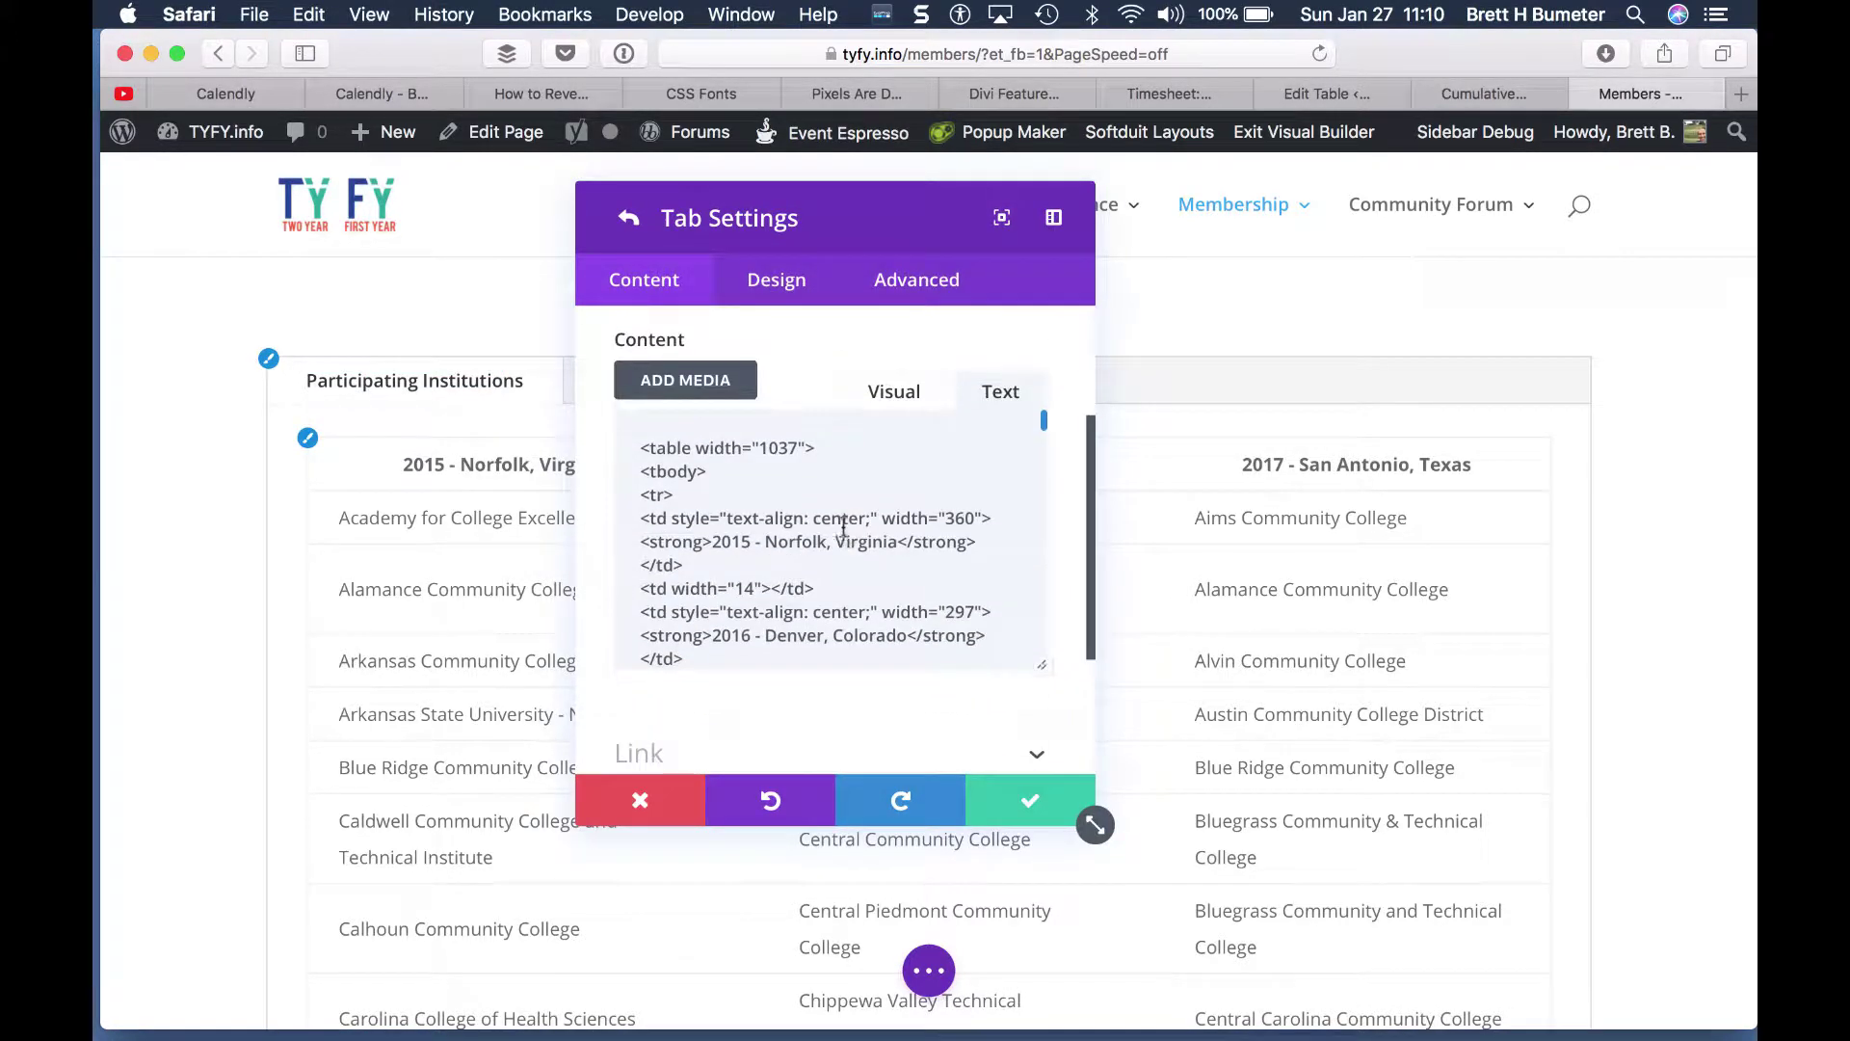
{"action": "triple_click", "coordinate": [771, 516]}
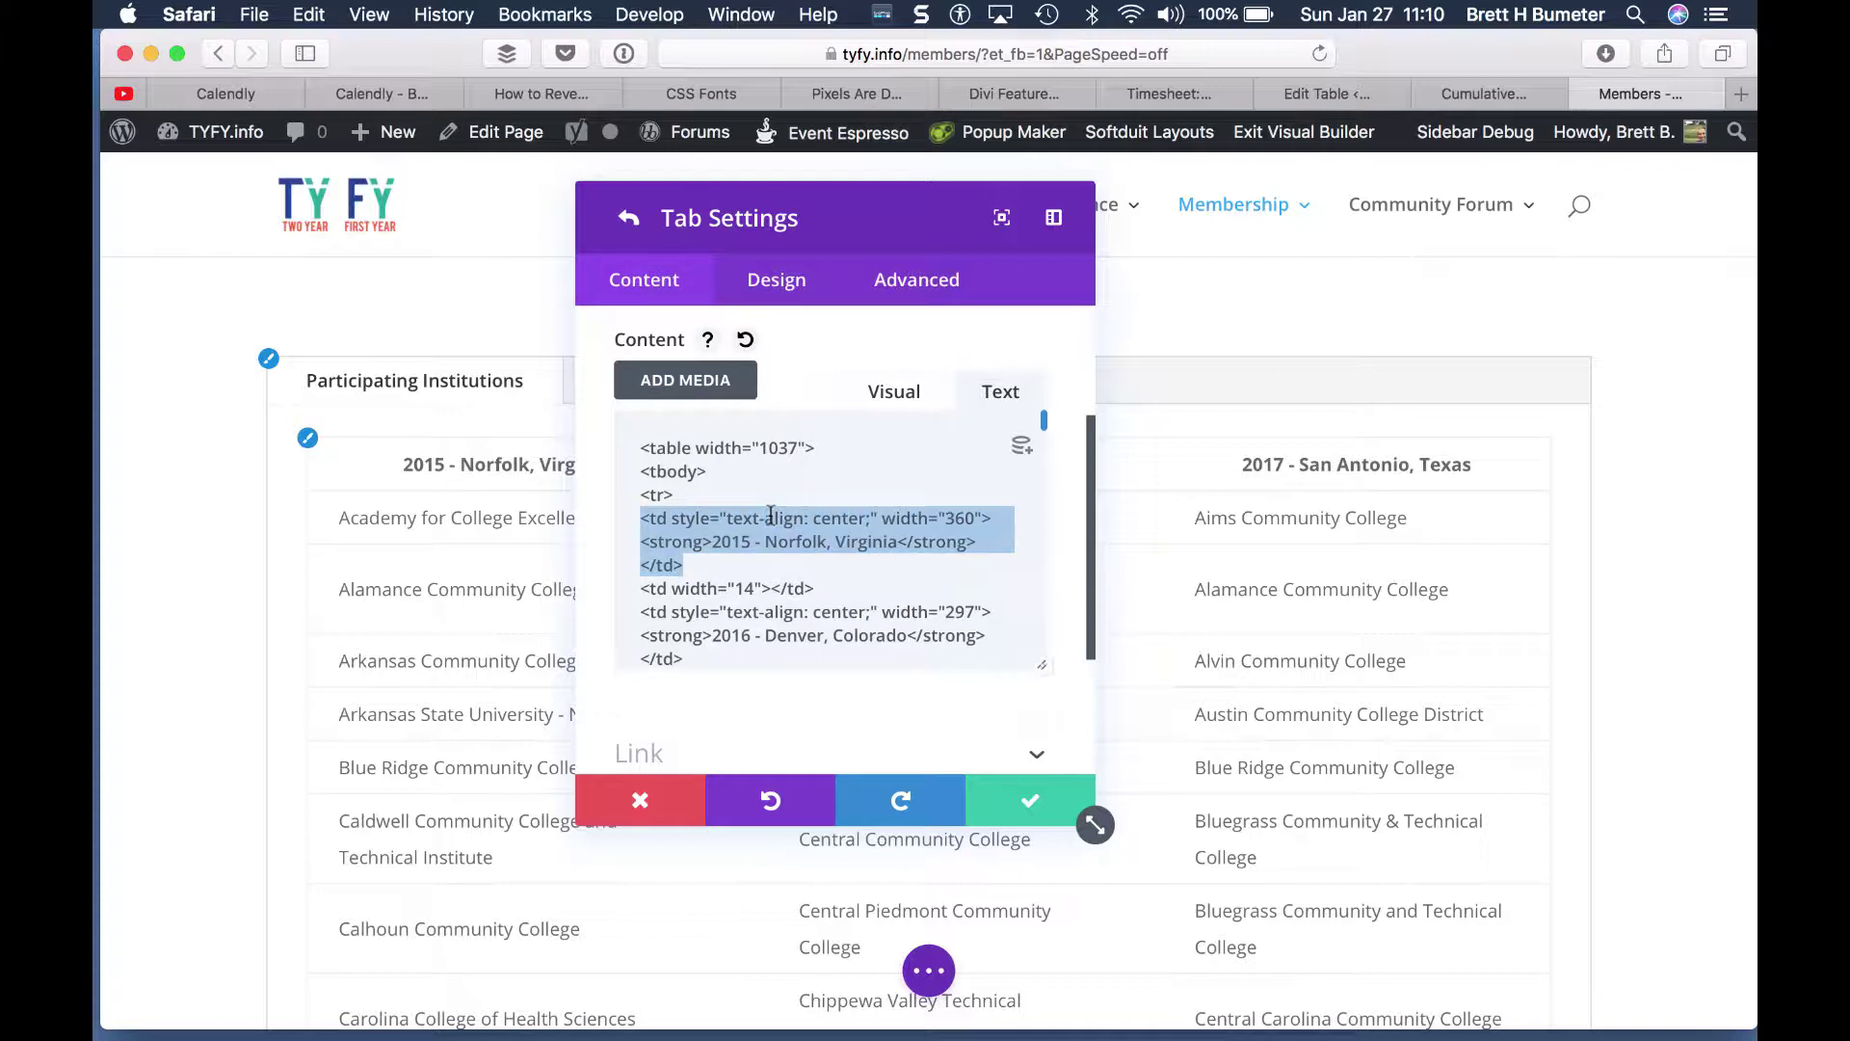
{"action": "double_click", "coordinate": [788, 448]}
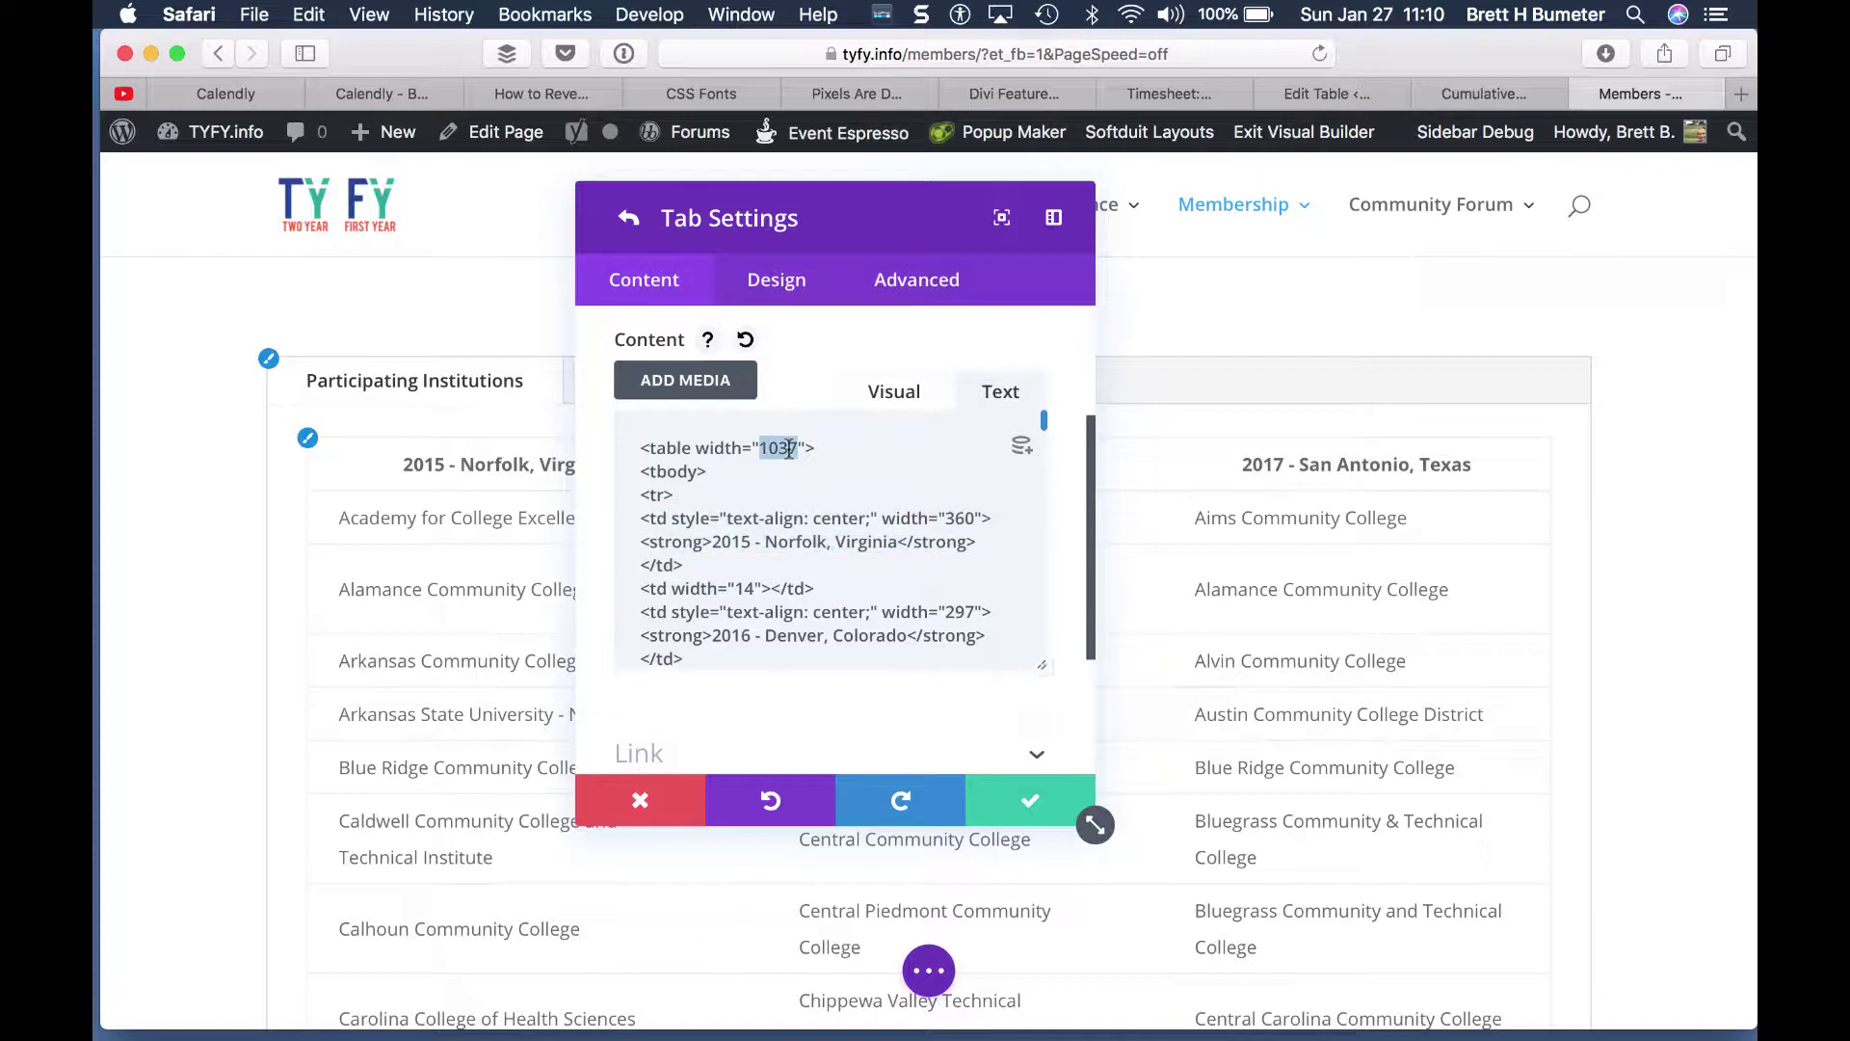
Step: Replace all of the Participating Institutions tab's HTML content with the shortcode [table id=1 /] and accept the tab settings
{"action": "left_click", "coordinate": [816, 490]}
{"action": "key", "text": "super+a"}
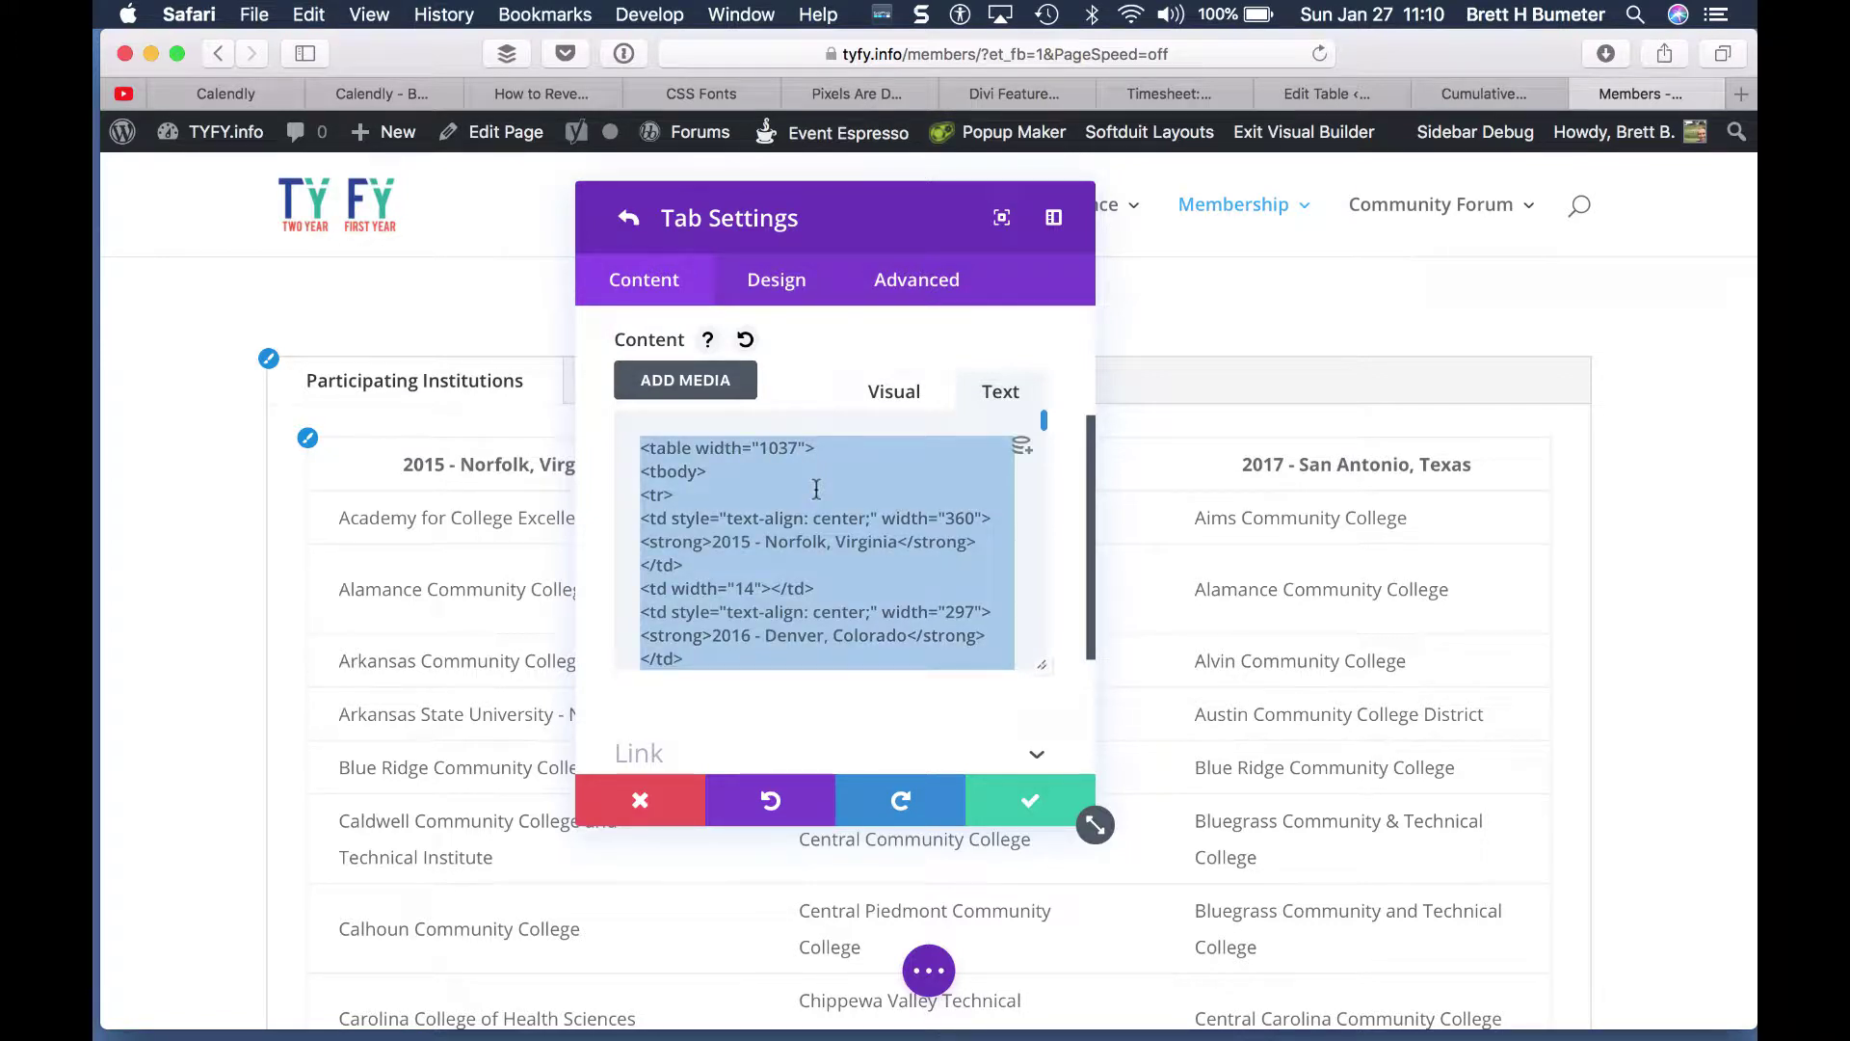
{"action": "key", "text": "BackSpace"}
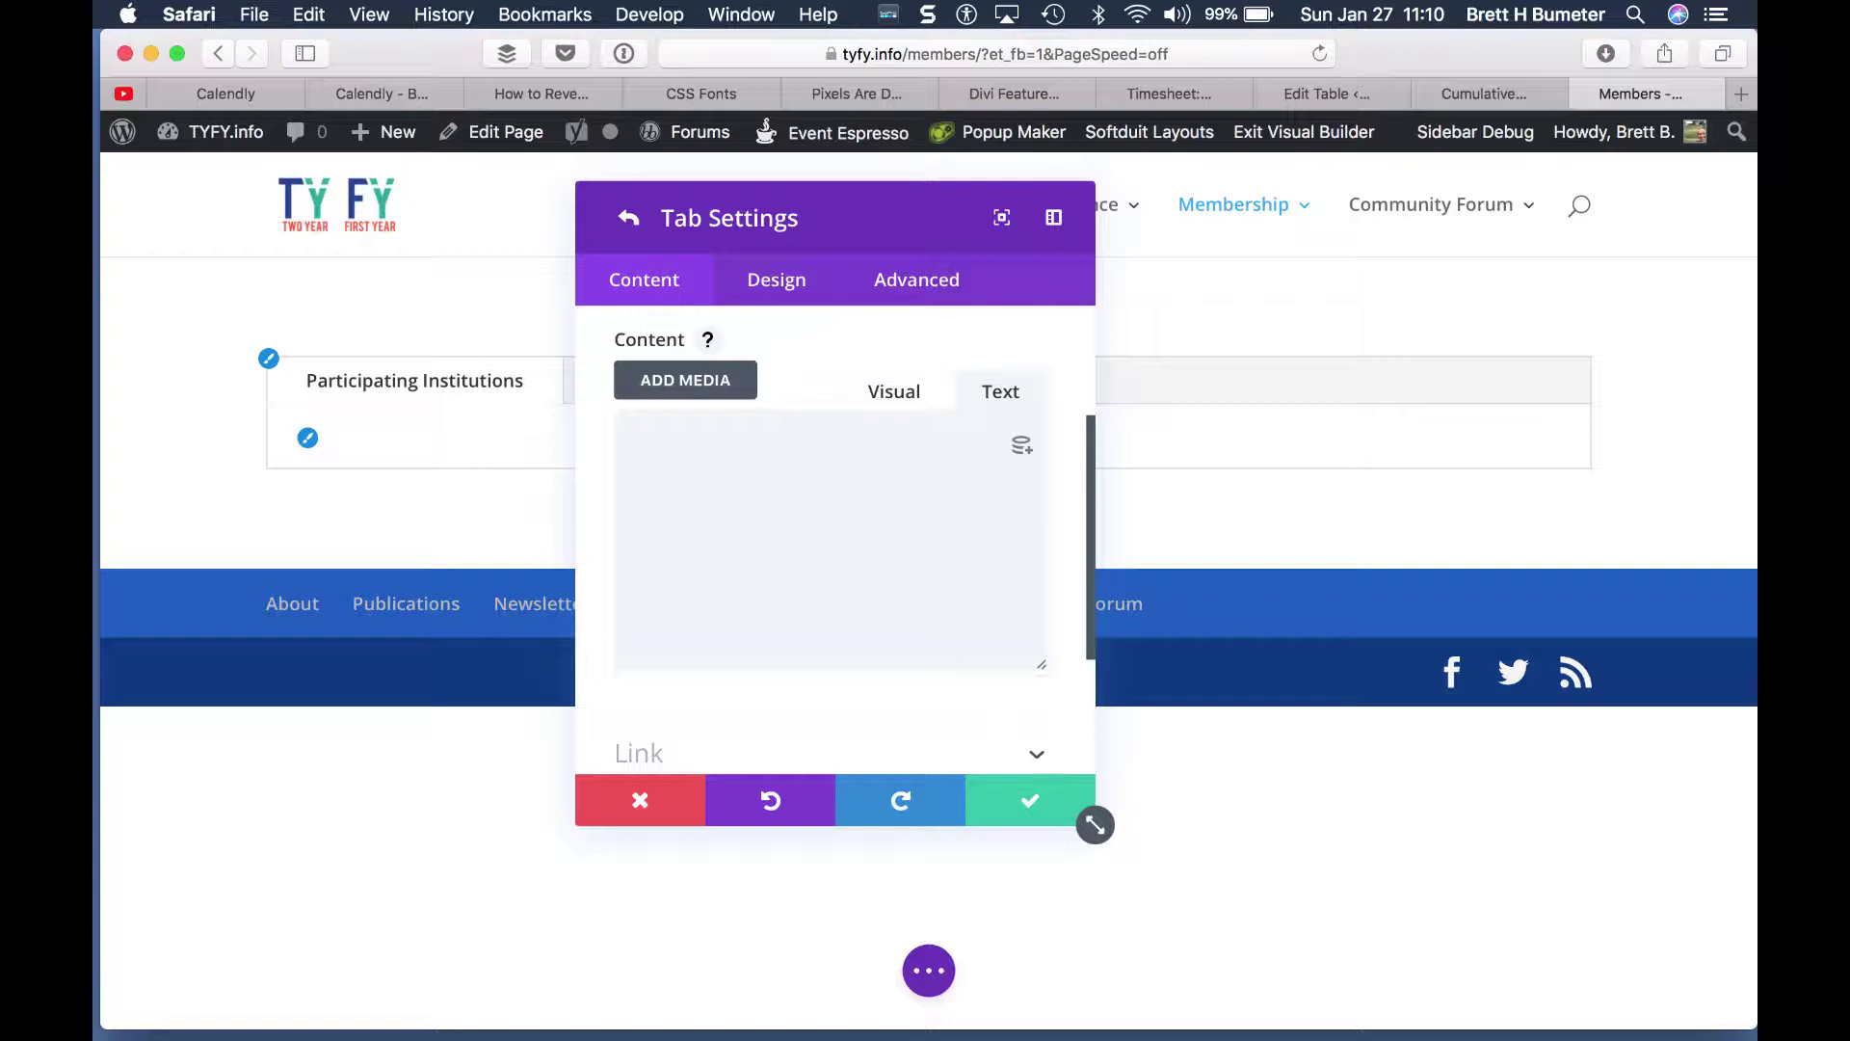
{"action": "type", "text": "[table id=1 /]"}
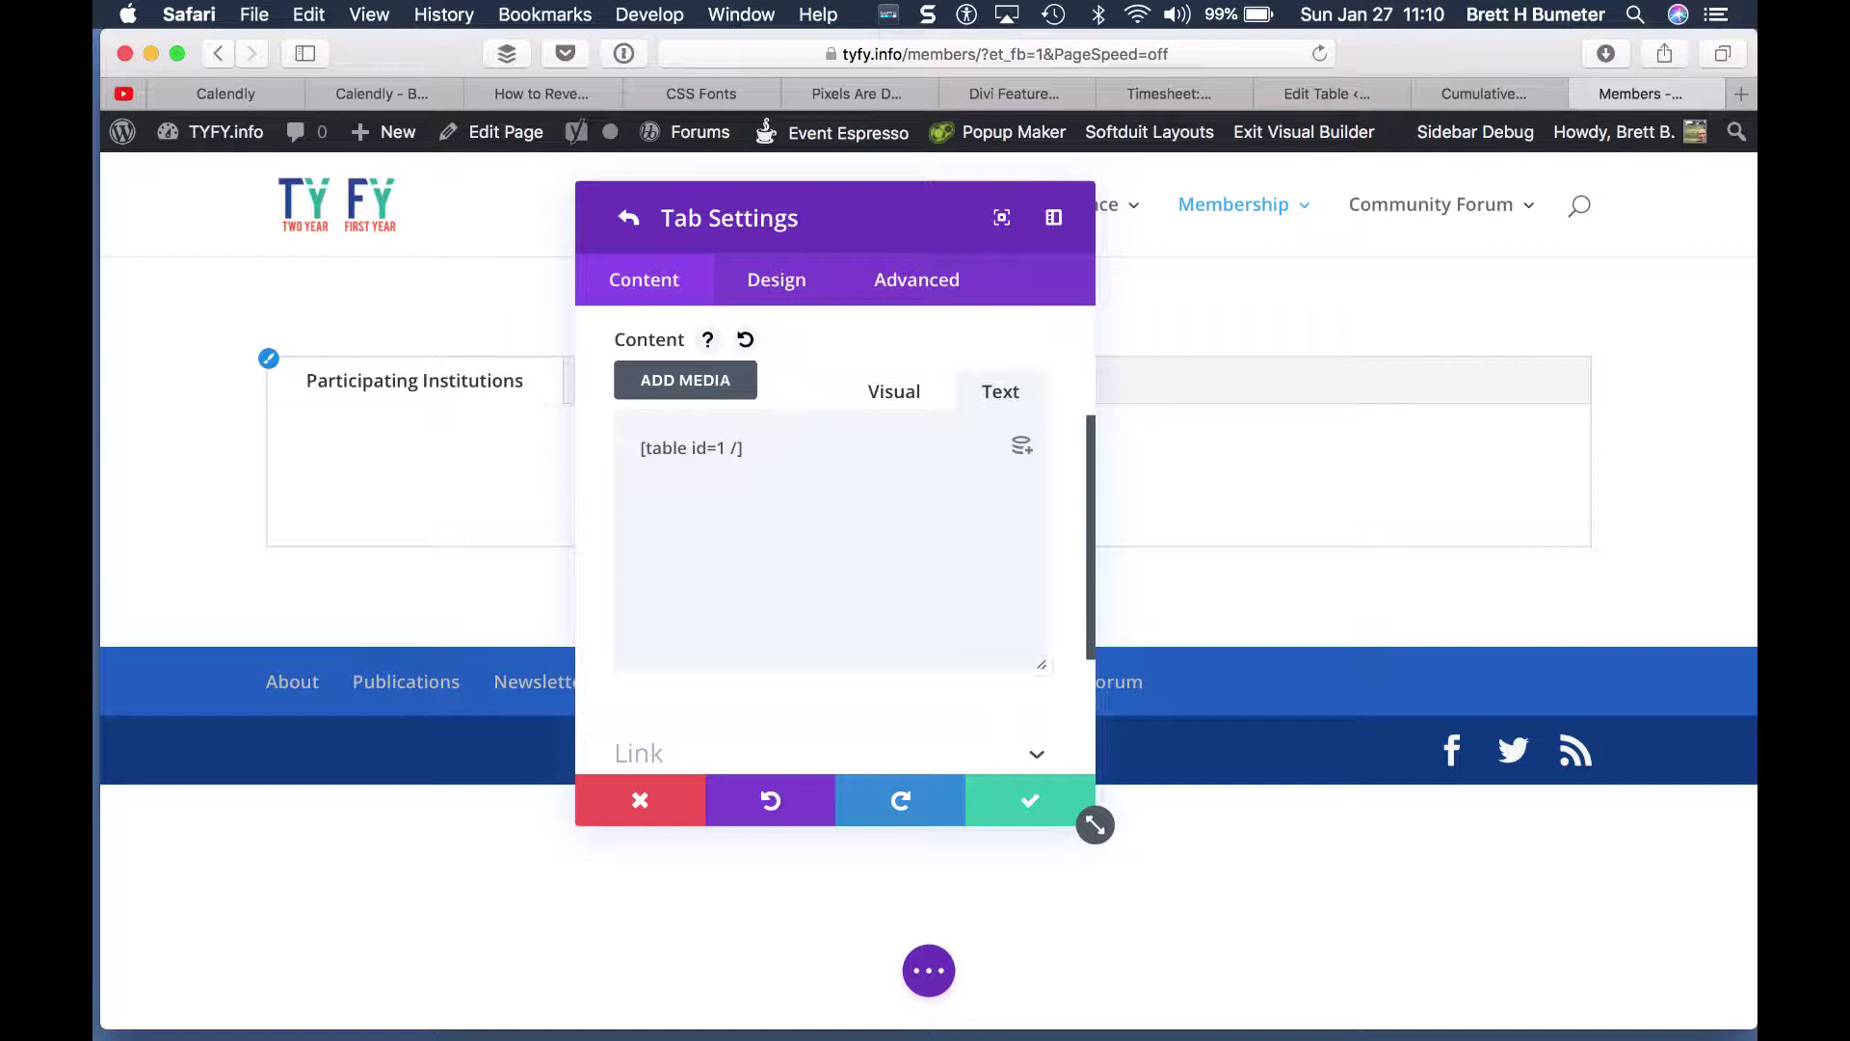
{"action": "left_click", "coordinate": [1033, 807]}
{"action": "scroll", "coordinate": [883, 523], "scroll_direction": "up", "scroll_amount": 3}
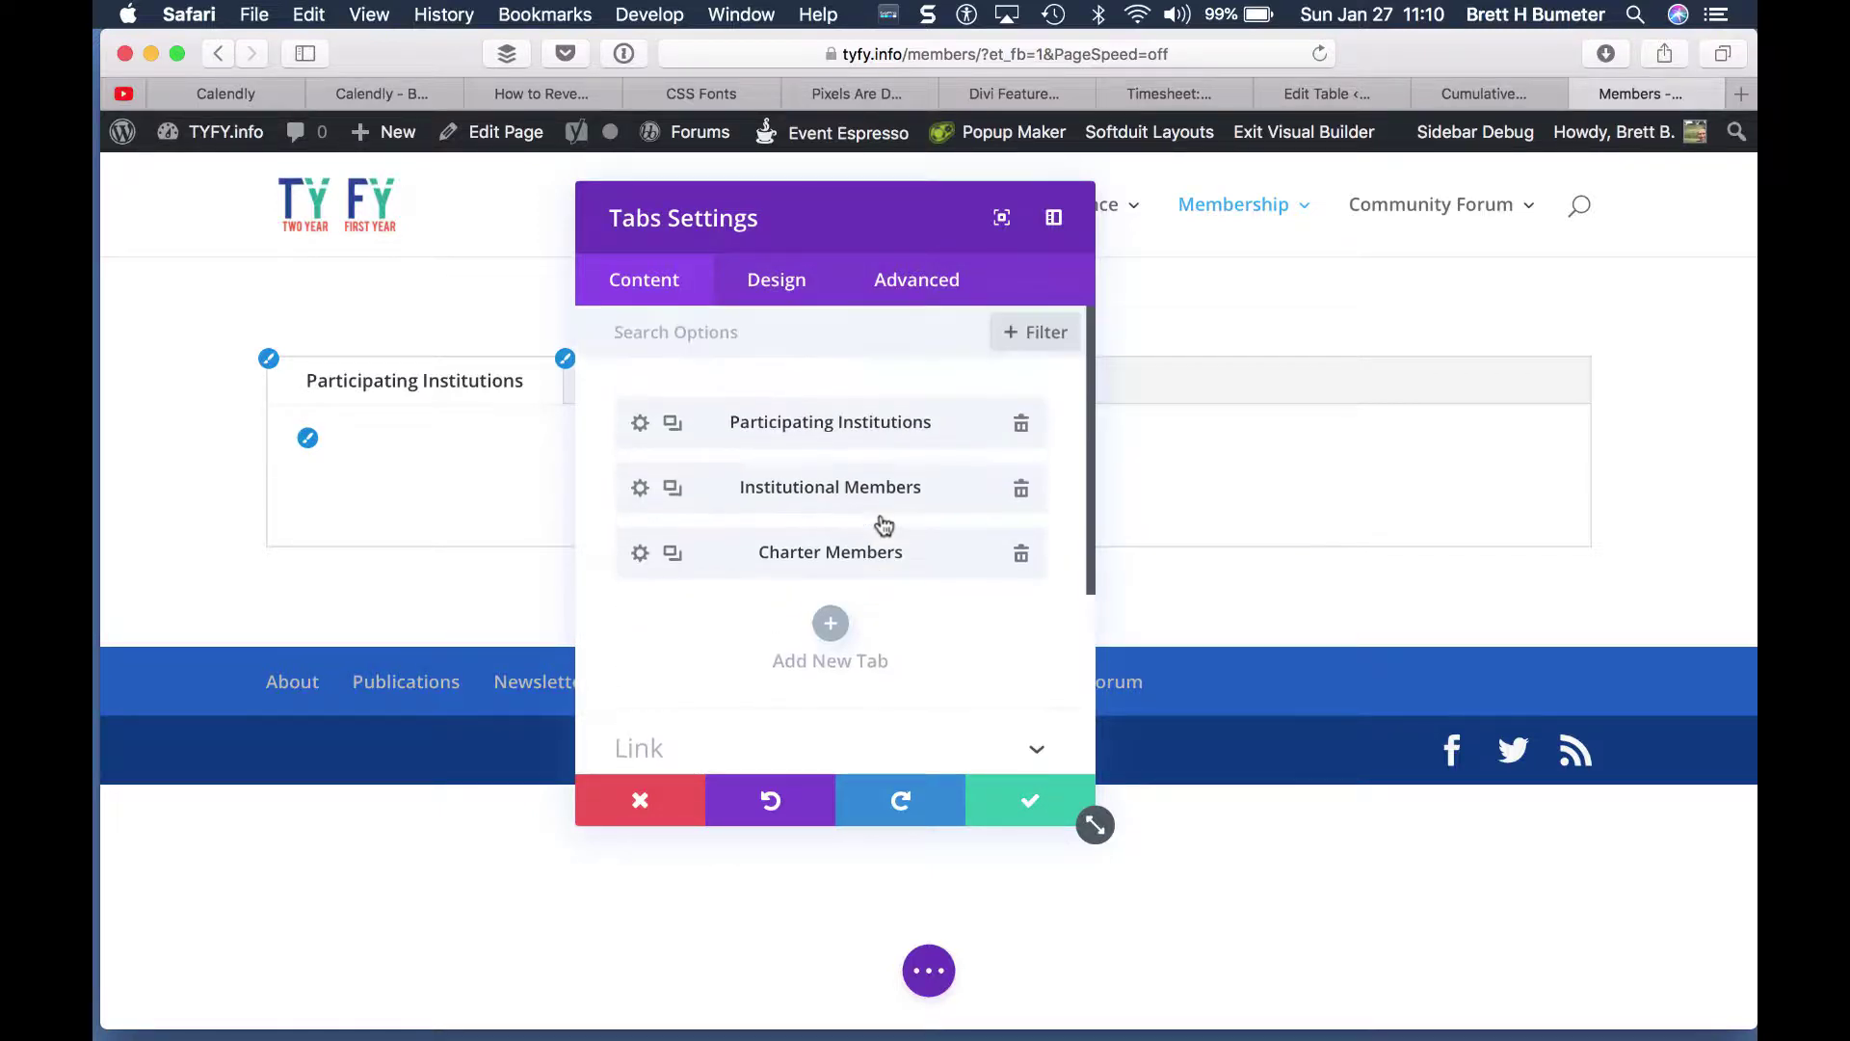
Step: Return to the Conference Attendees table in TablePress and save its changes
{"action": "left_click", "coordinate": [1354, 96]}
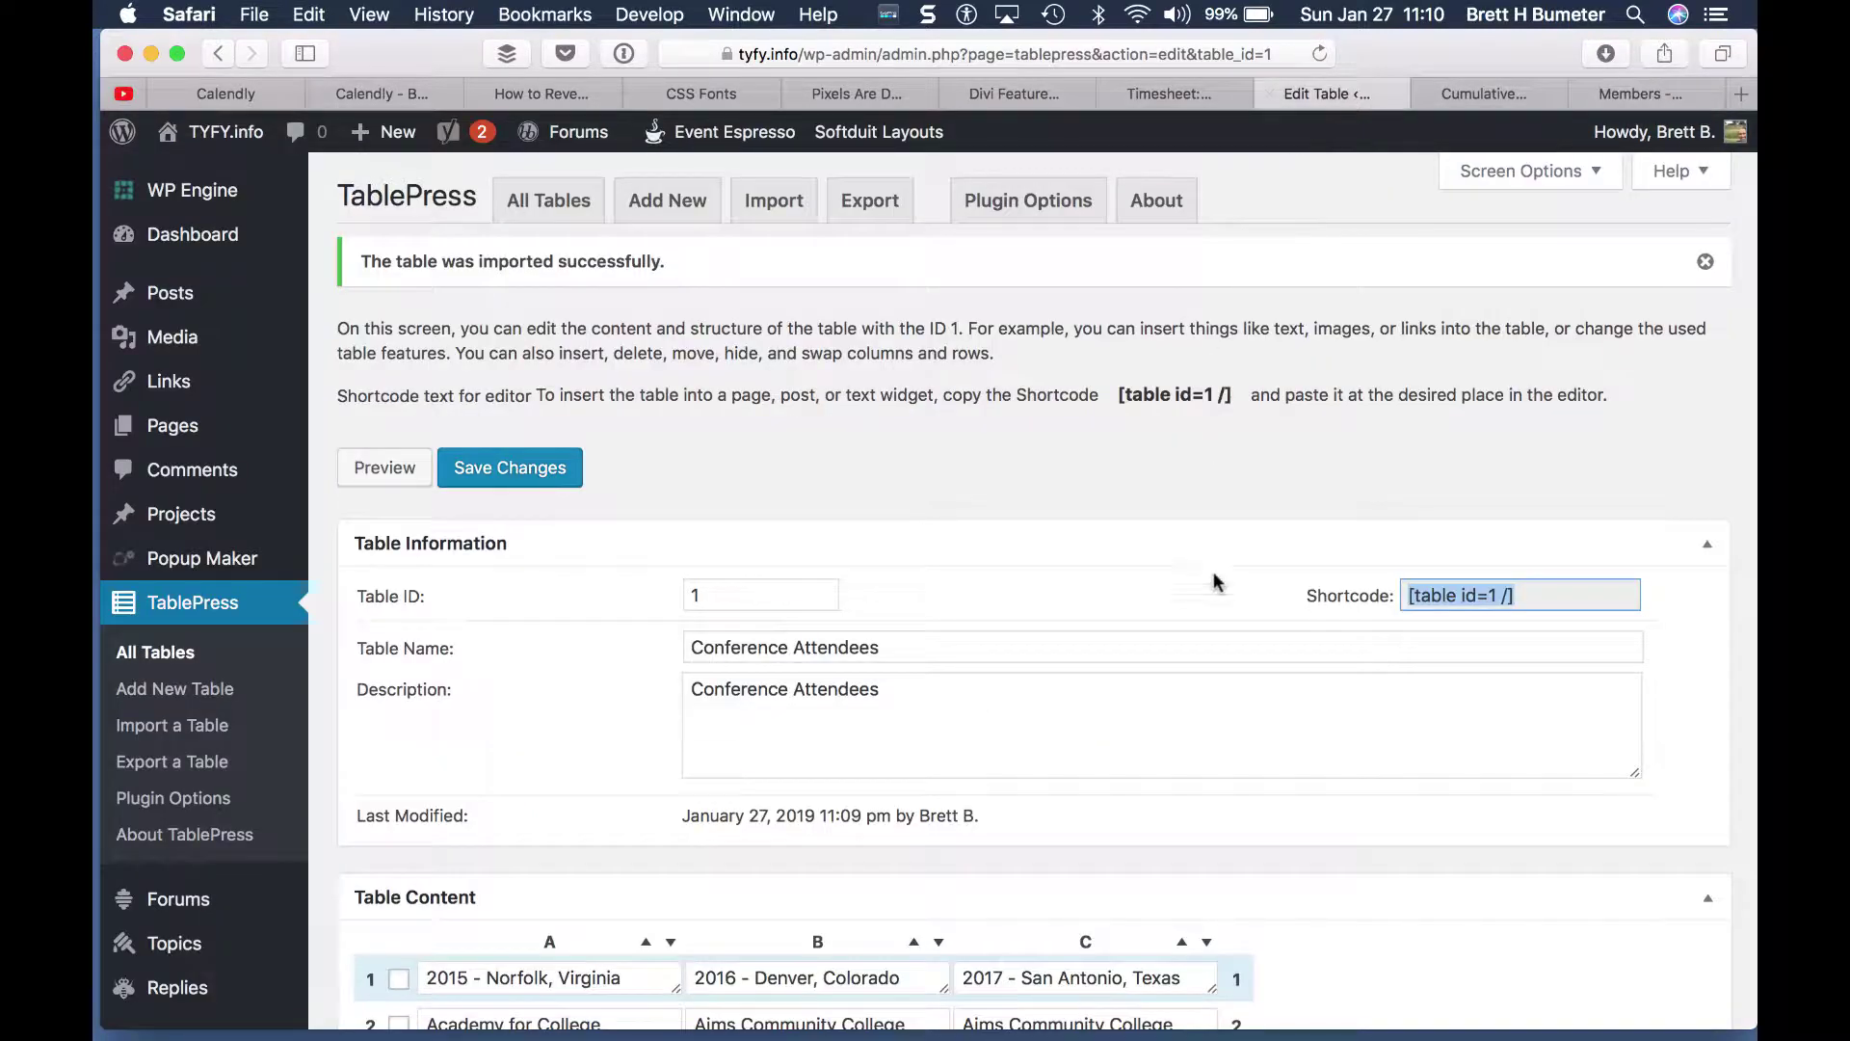
{"action": "scroll", "coordinate": [1223, 617], "scroll_direction": "down", "scroll_amount": 3}
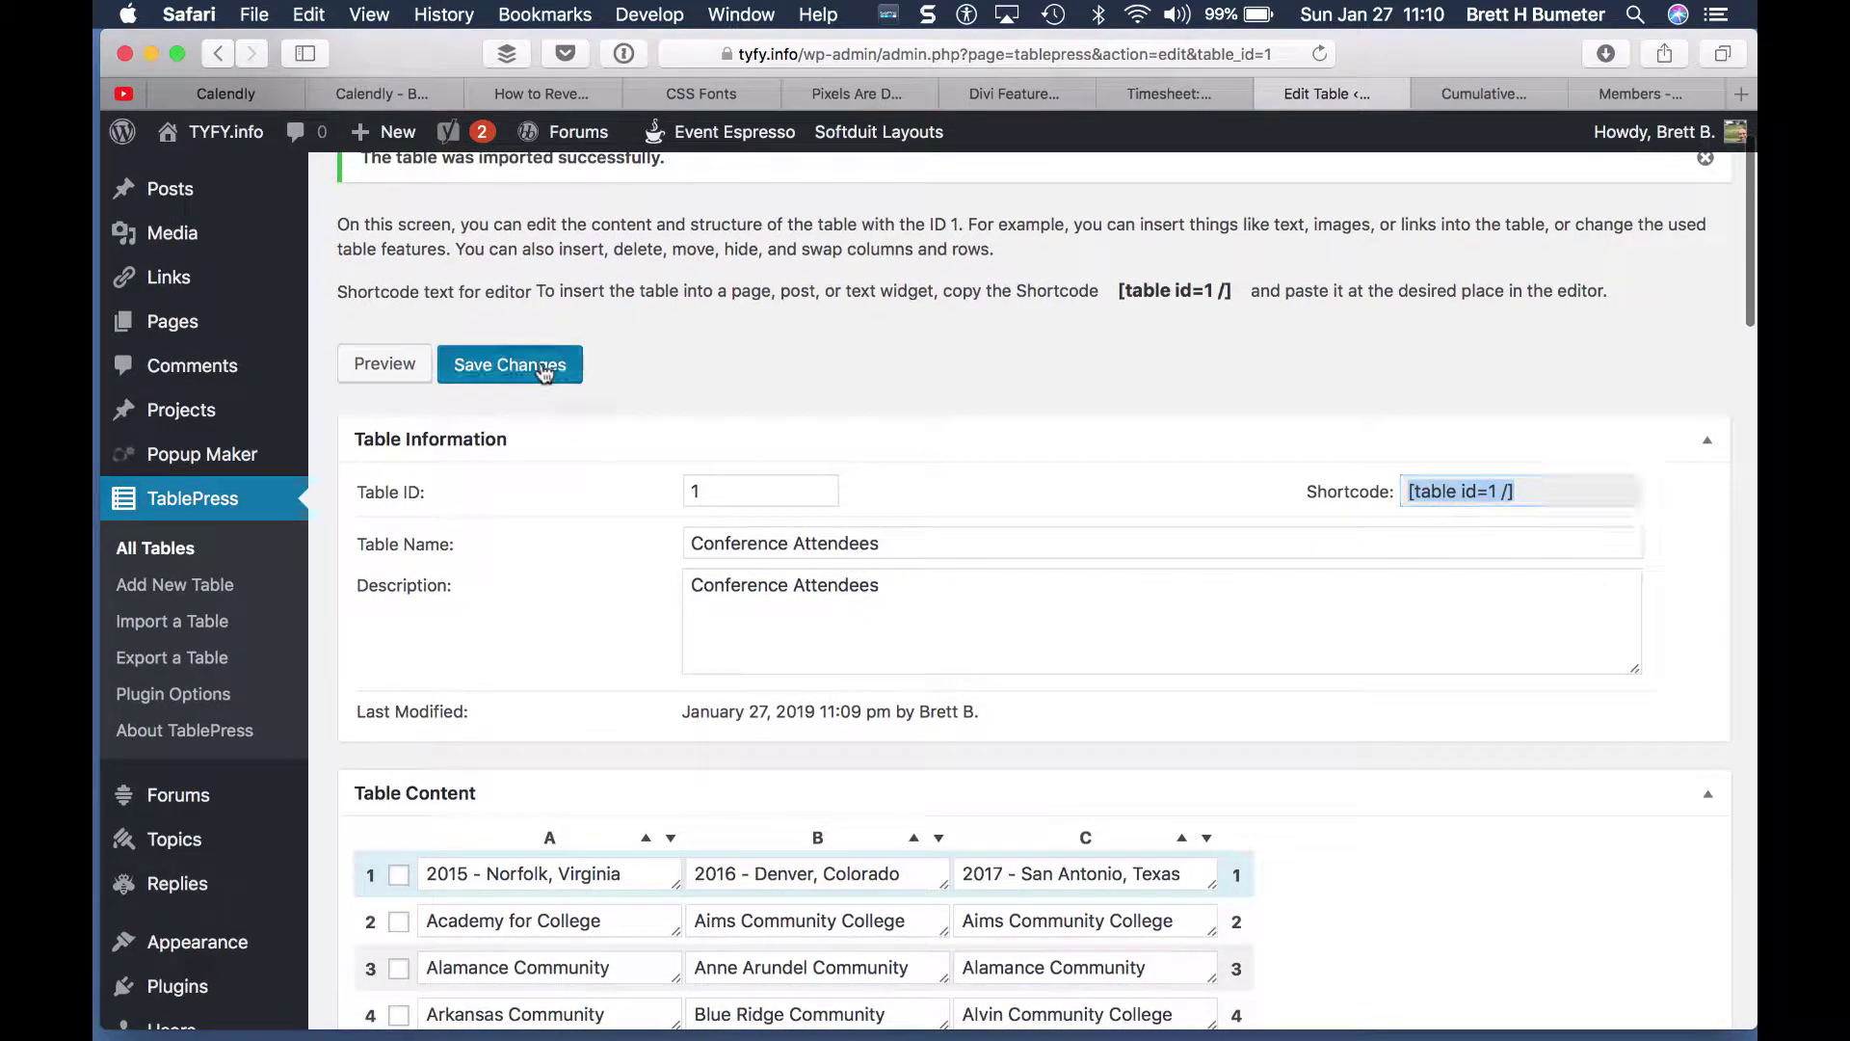
{"action": "left_click", "coordinate": [543, 369]}
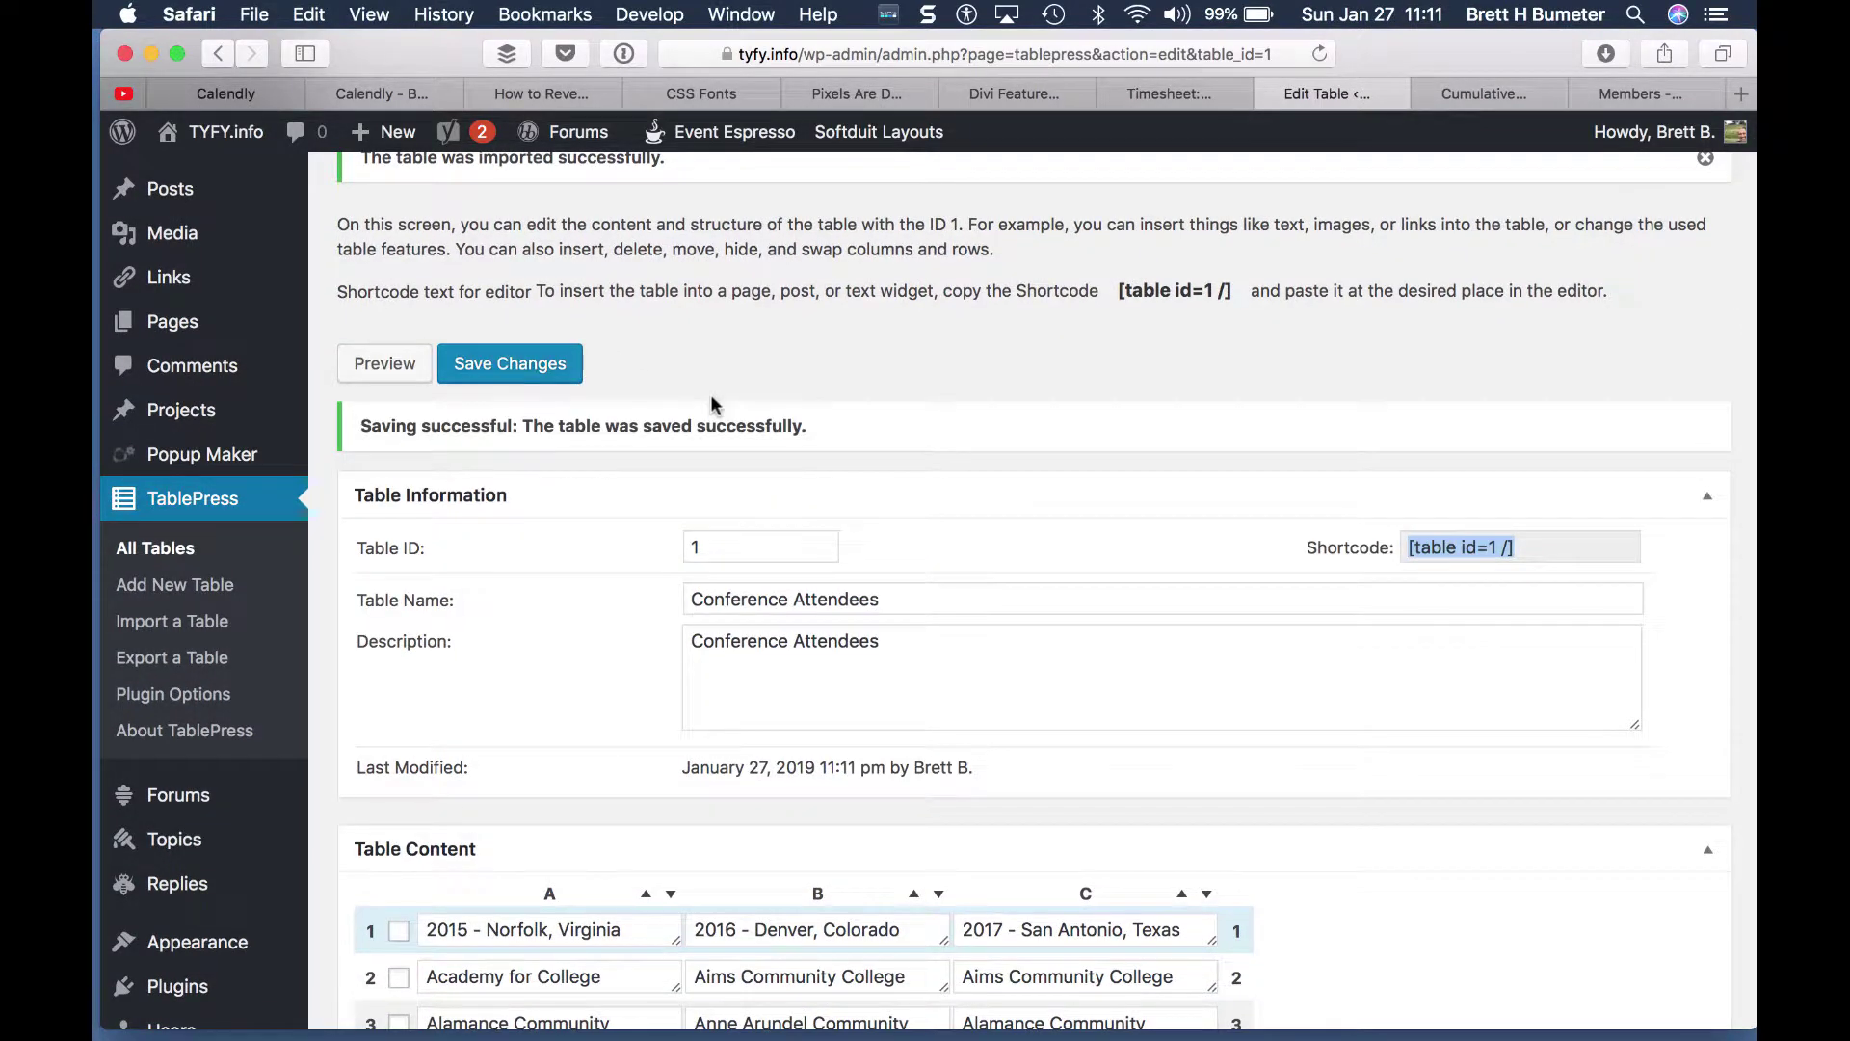
Step: Preview the Conference Attendees table down to its last row and close the preview
{"action": "left_click", "coordinate": [376, 363]}
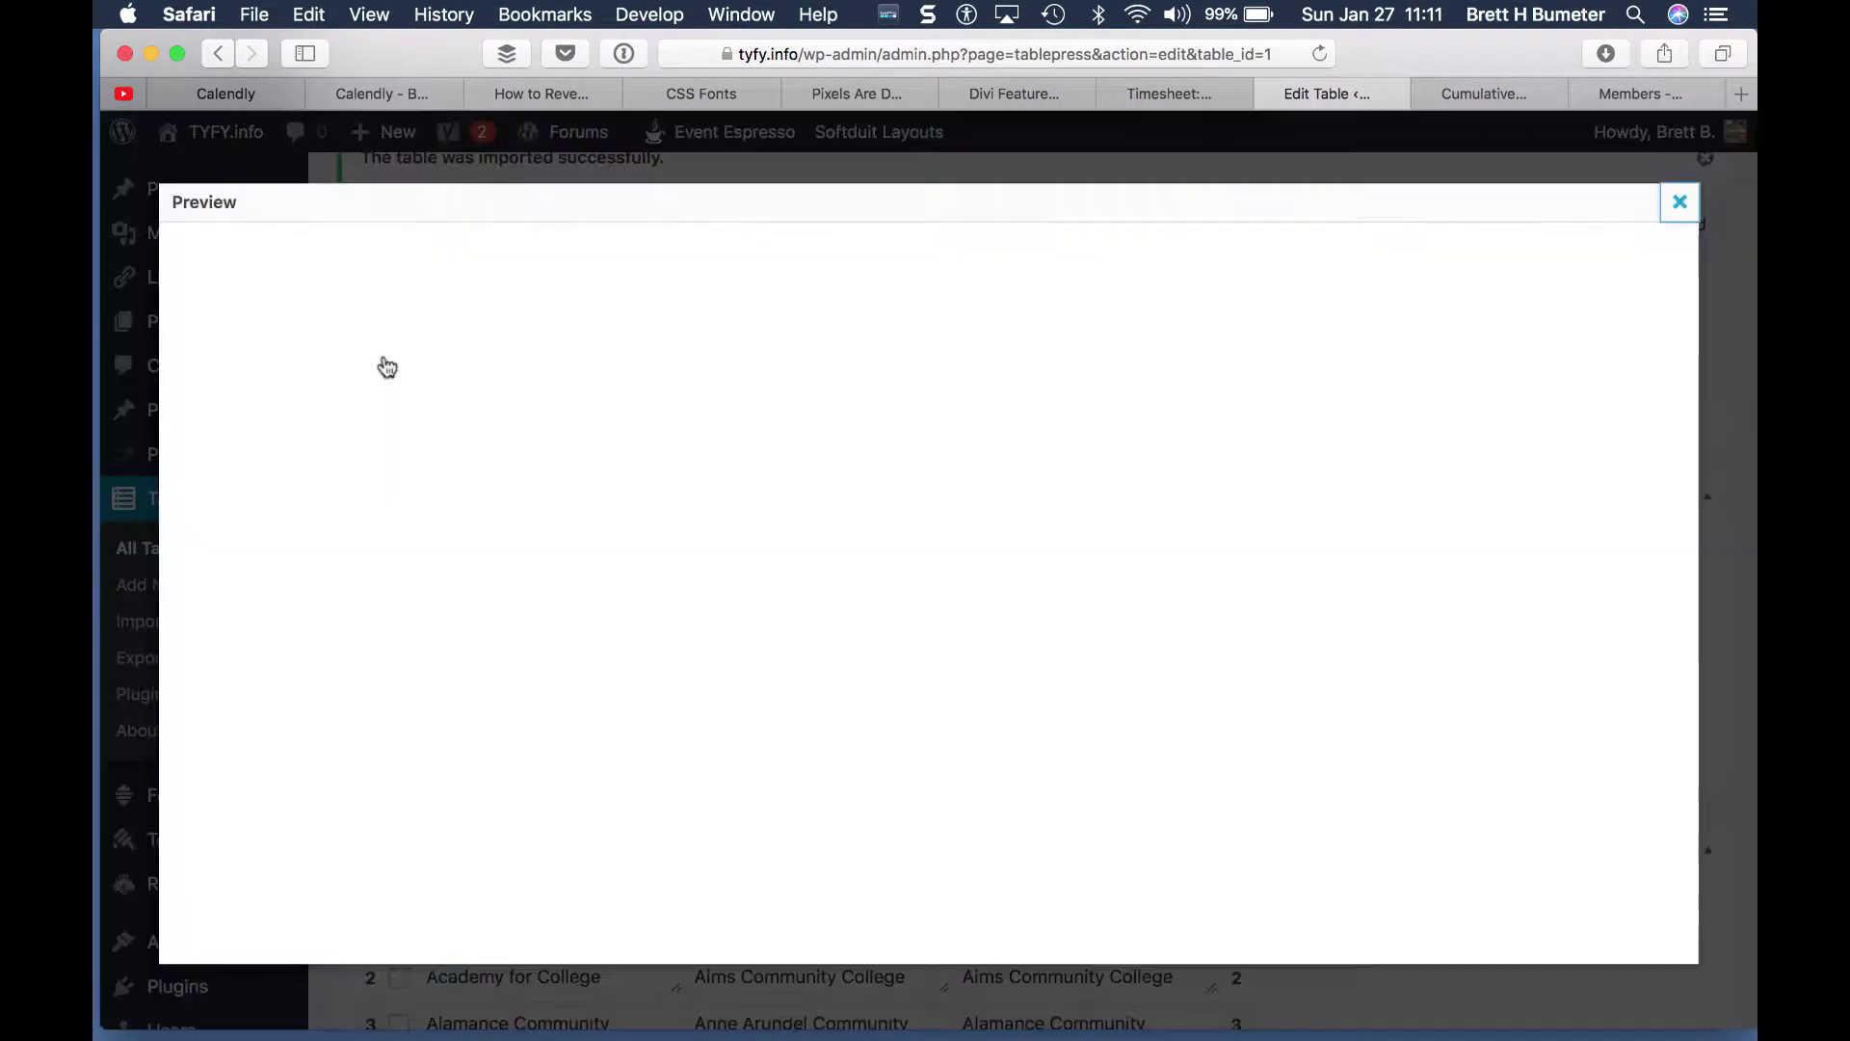
{"action": "scroll", "coordinate": [923, 472], "scroll_direction": "down", "scroll_amount": 5}
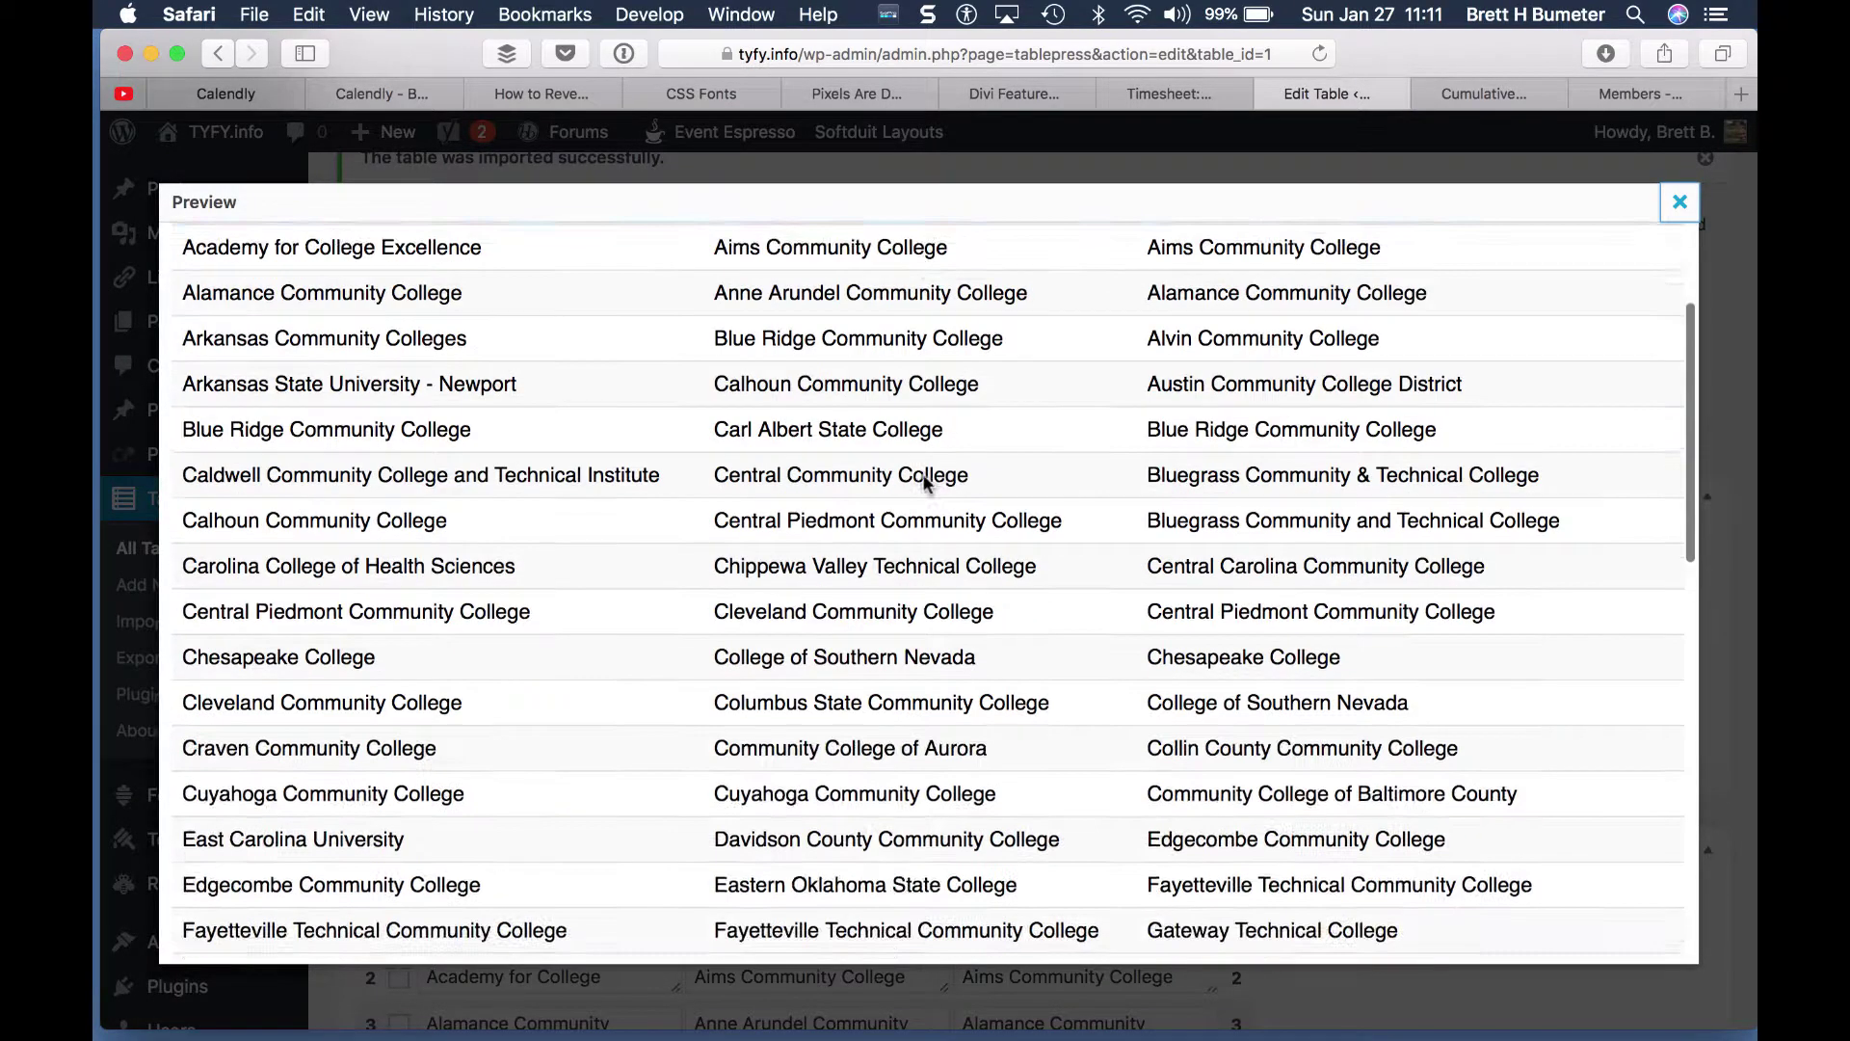
{"action": "scroll", "coordinate": [922, 473], "scroll_direction": "down", "scroll_amount": 2}
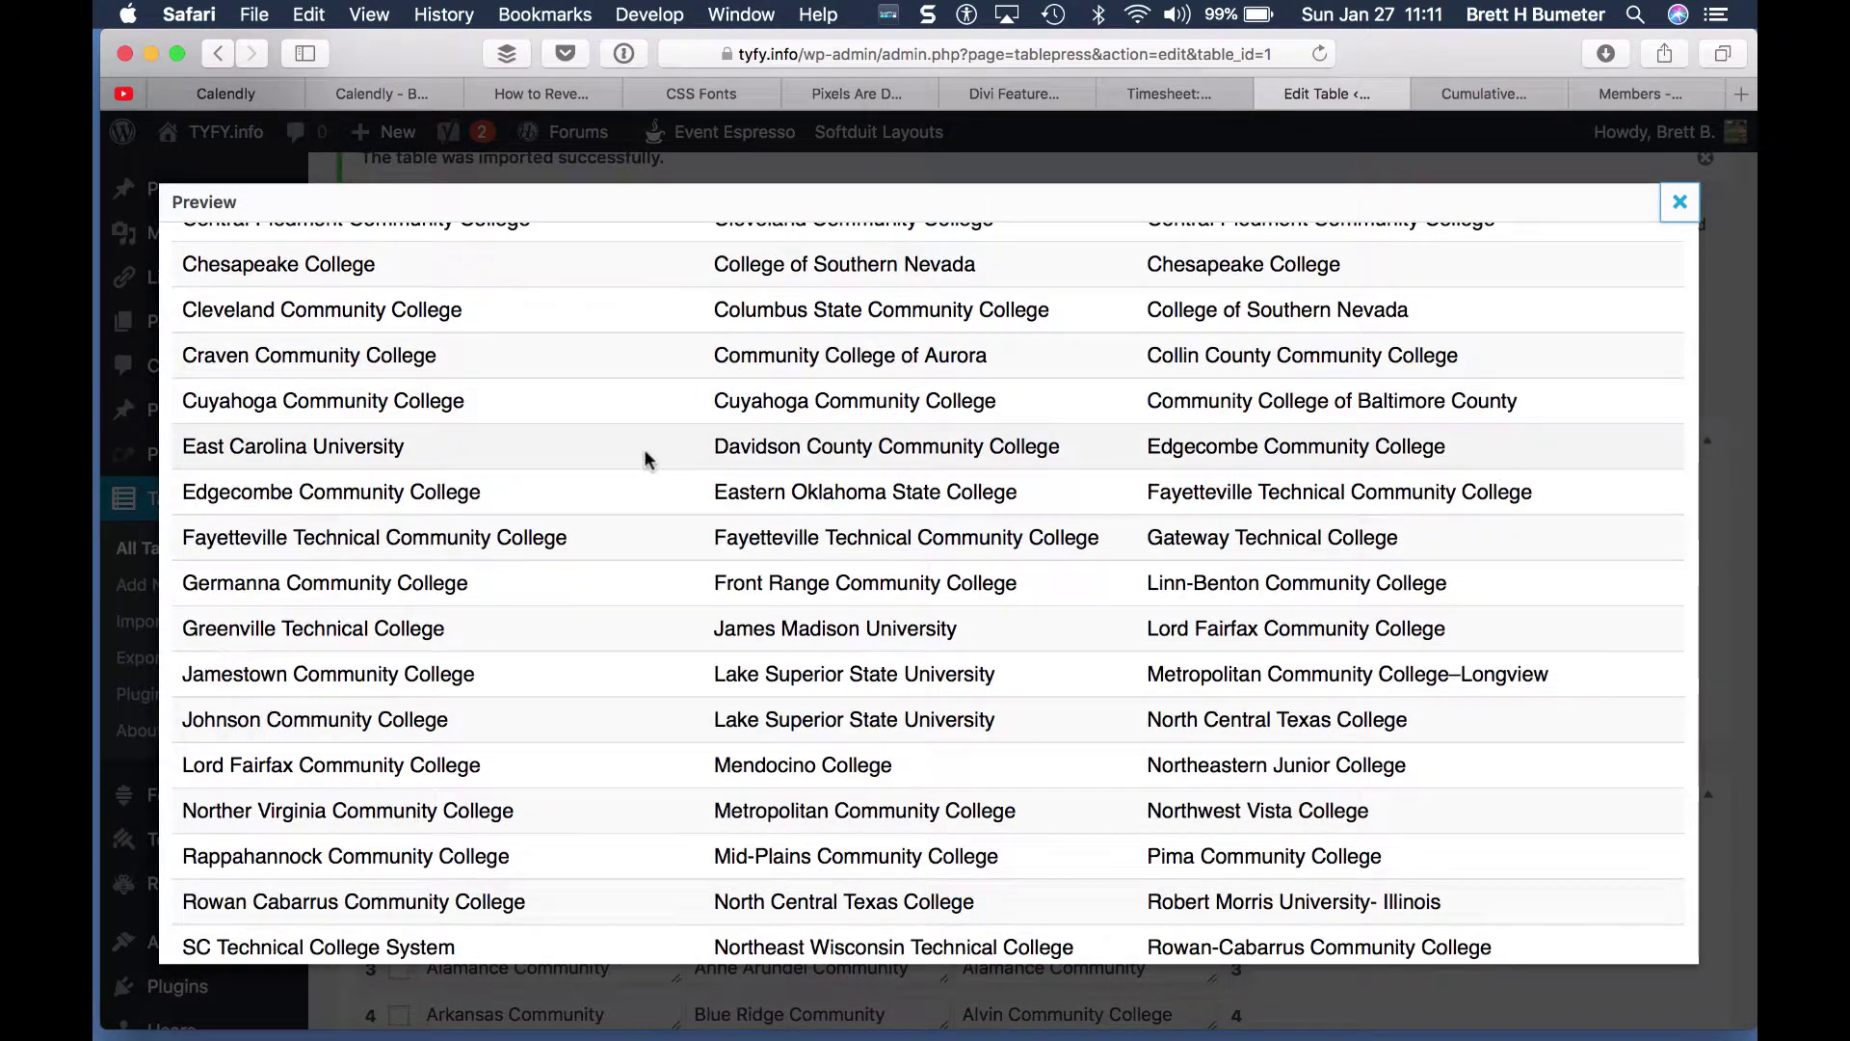
{"action": "scroll", "coordinate": [733, 661], "scroll_direction": "down", "scroll_amount": 10}
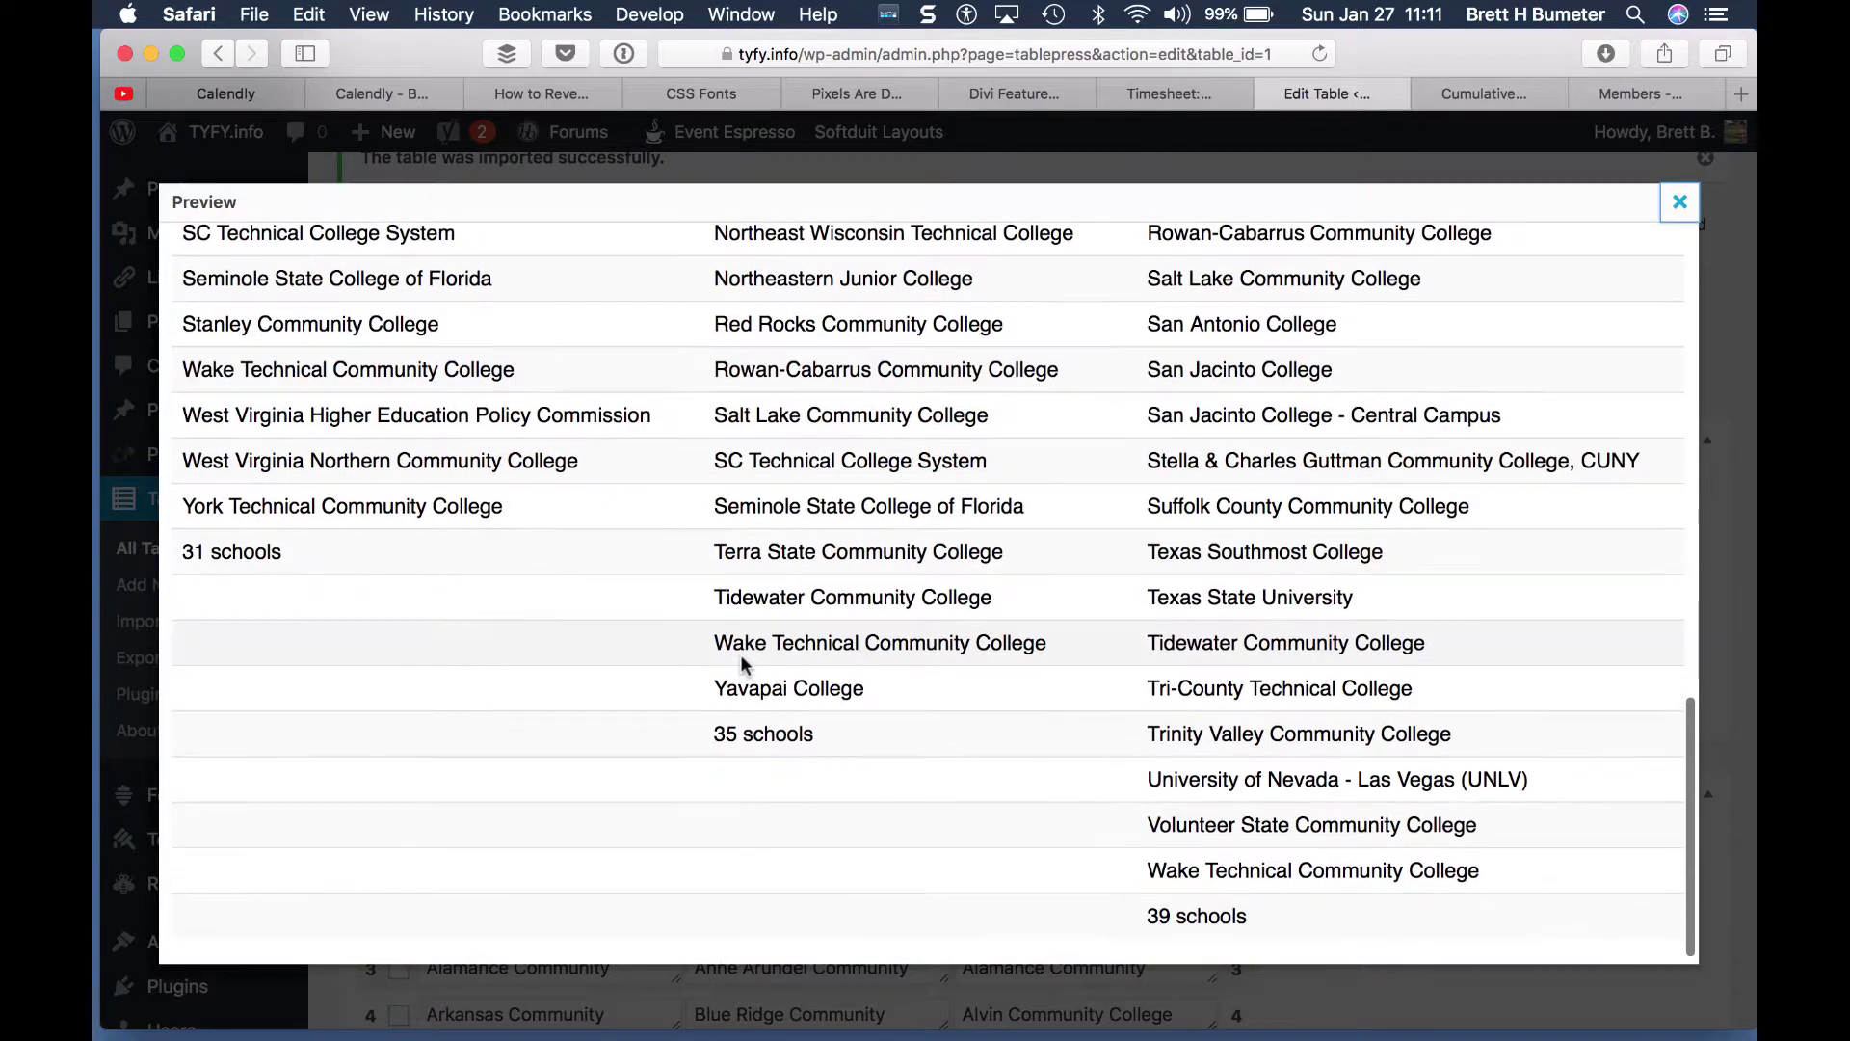
{"action": "left_click", "coordinate": [1680, 202]}
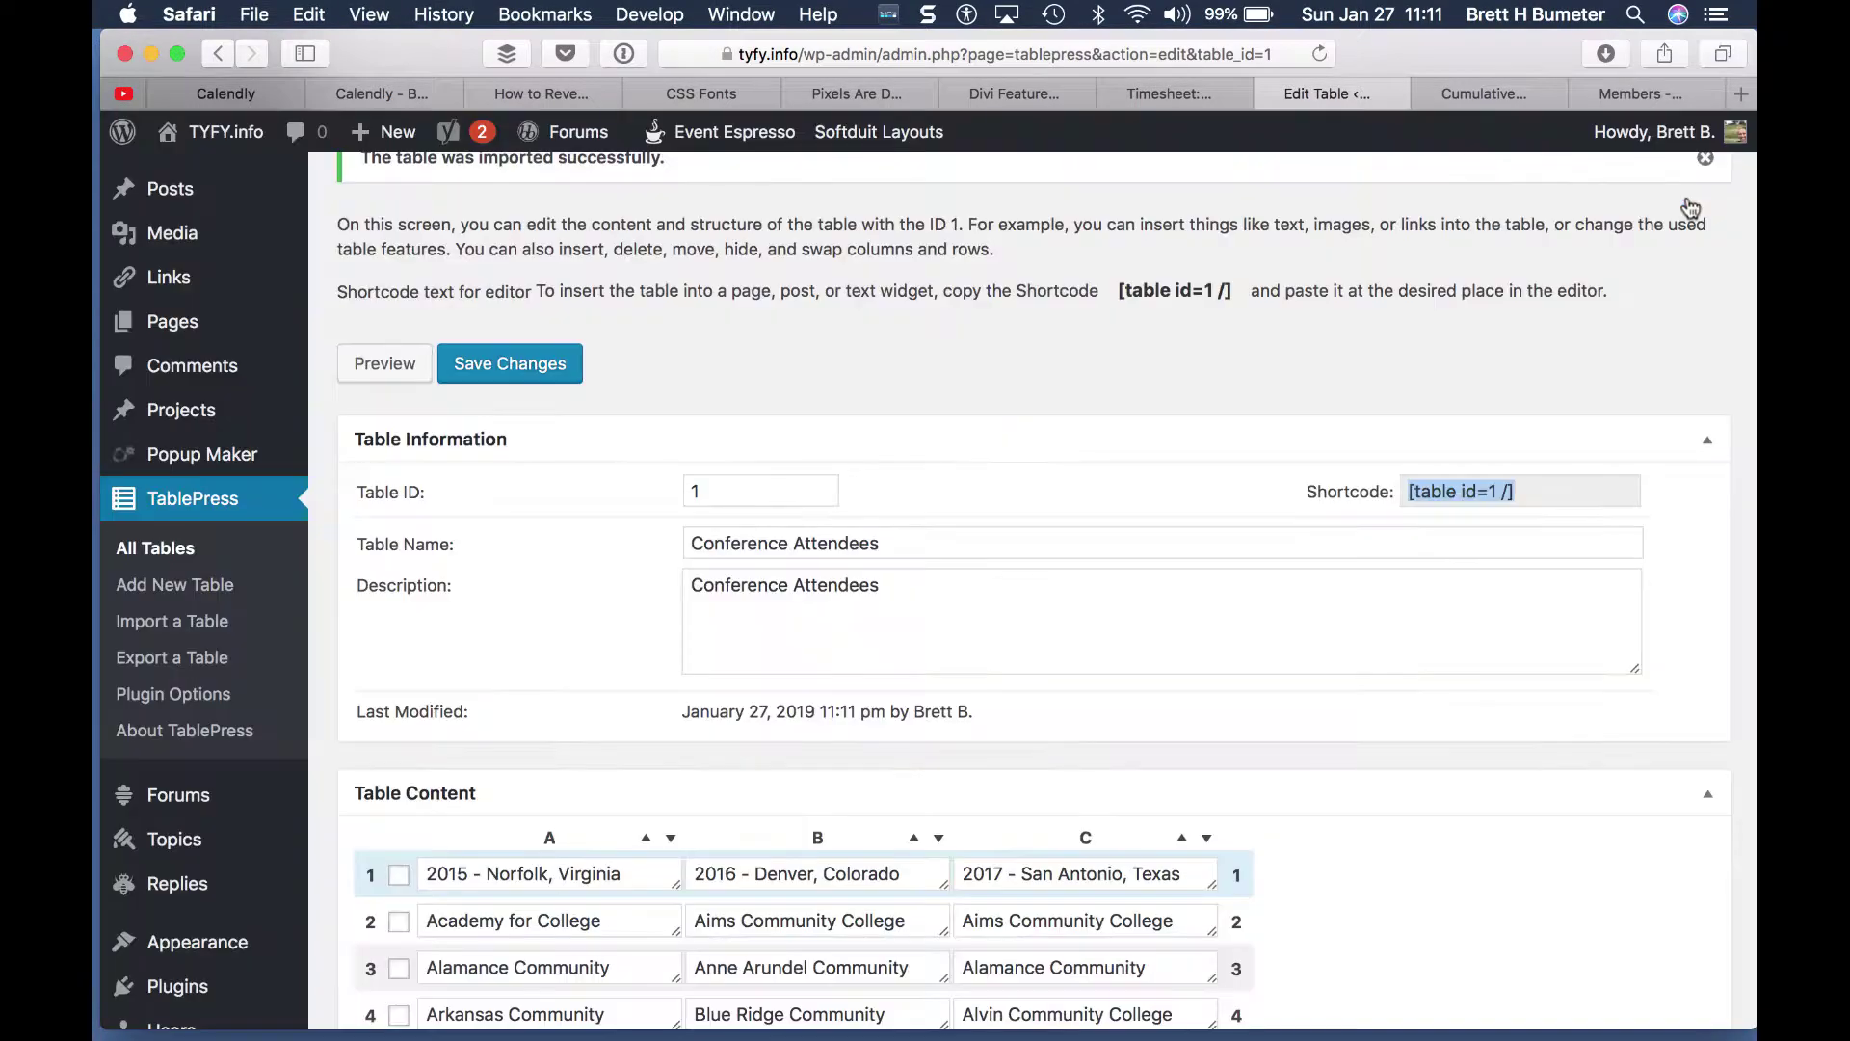
Step: Start a TablePress import and choose the file Cumulative Conference Attendee List - Conference Sponsors.csv from Downloads for upload
{"action": "scroll", "coordinate": [1285, 438], "scroll_direction": "up", "scroll_amount": 2}
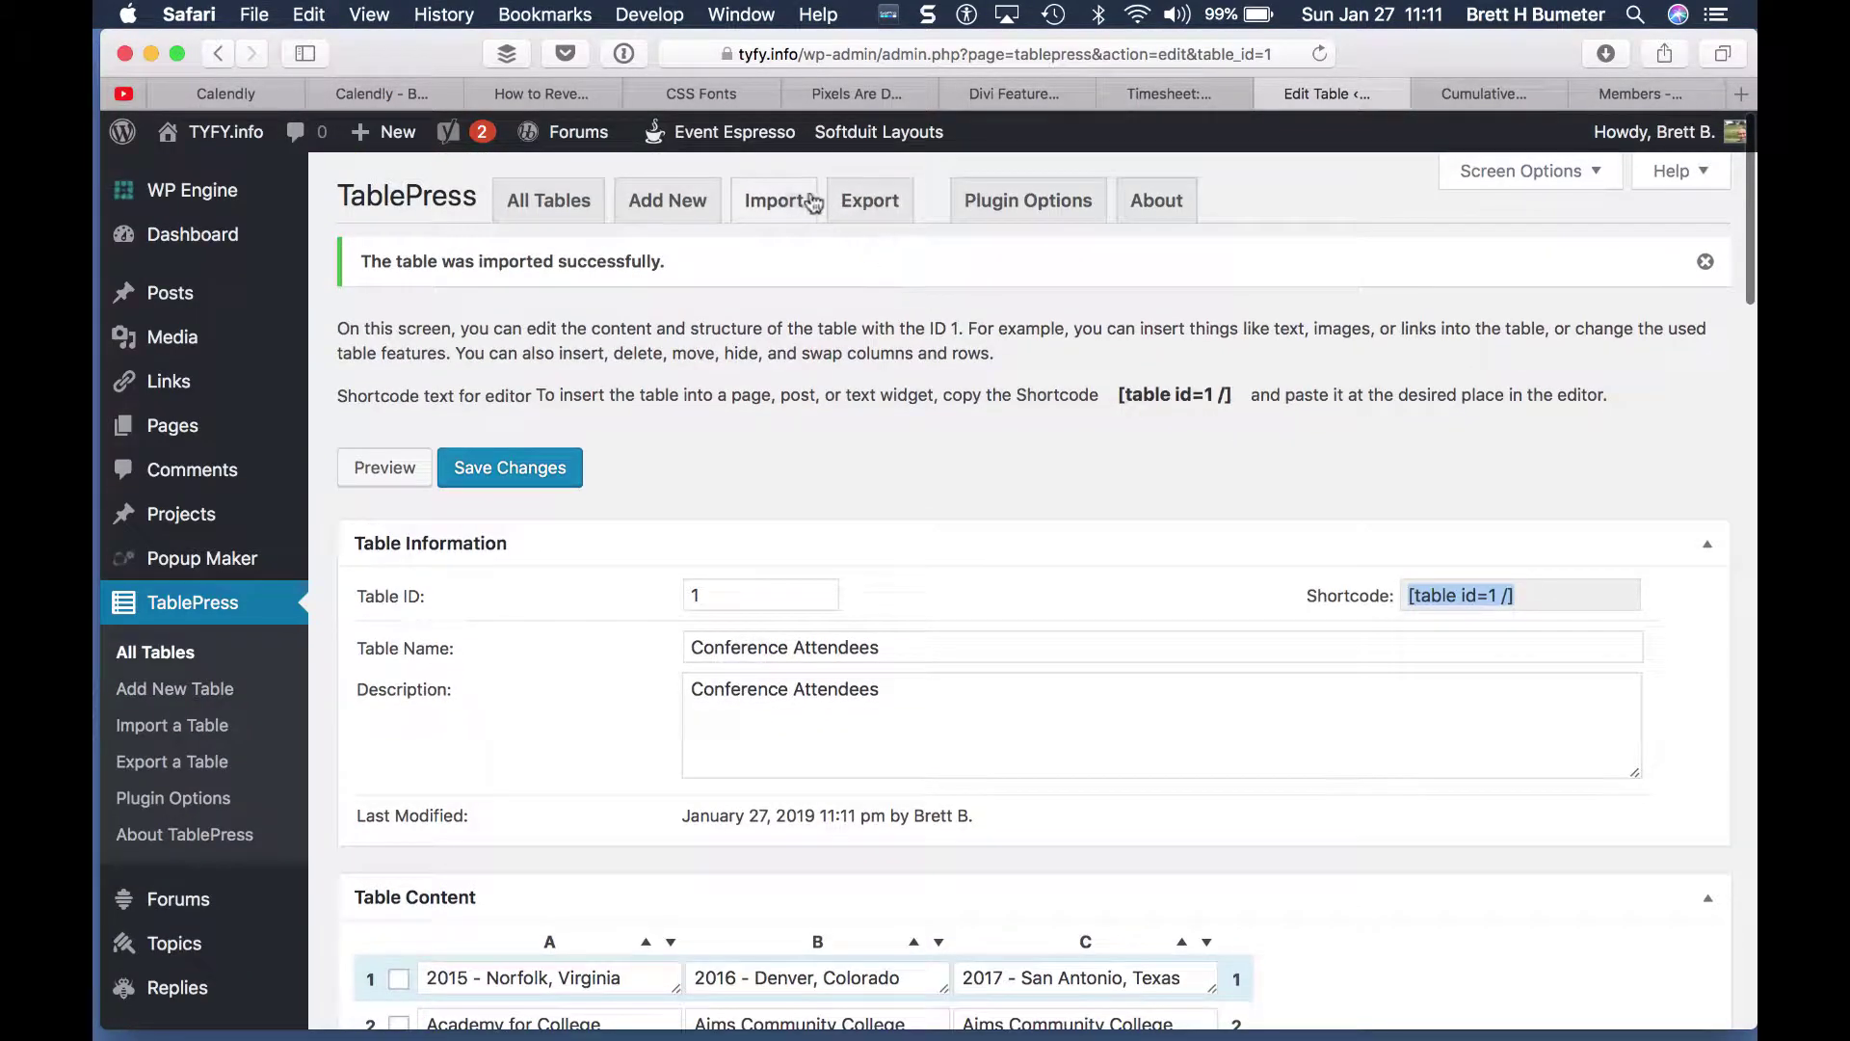
{"action": "left_click", "coordinate": [793, 207]}
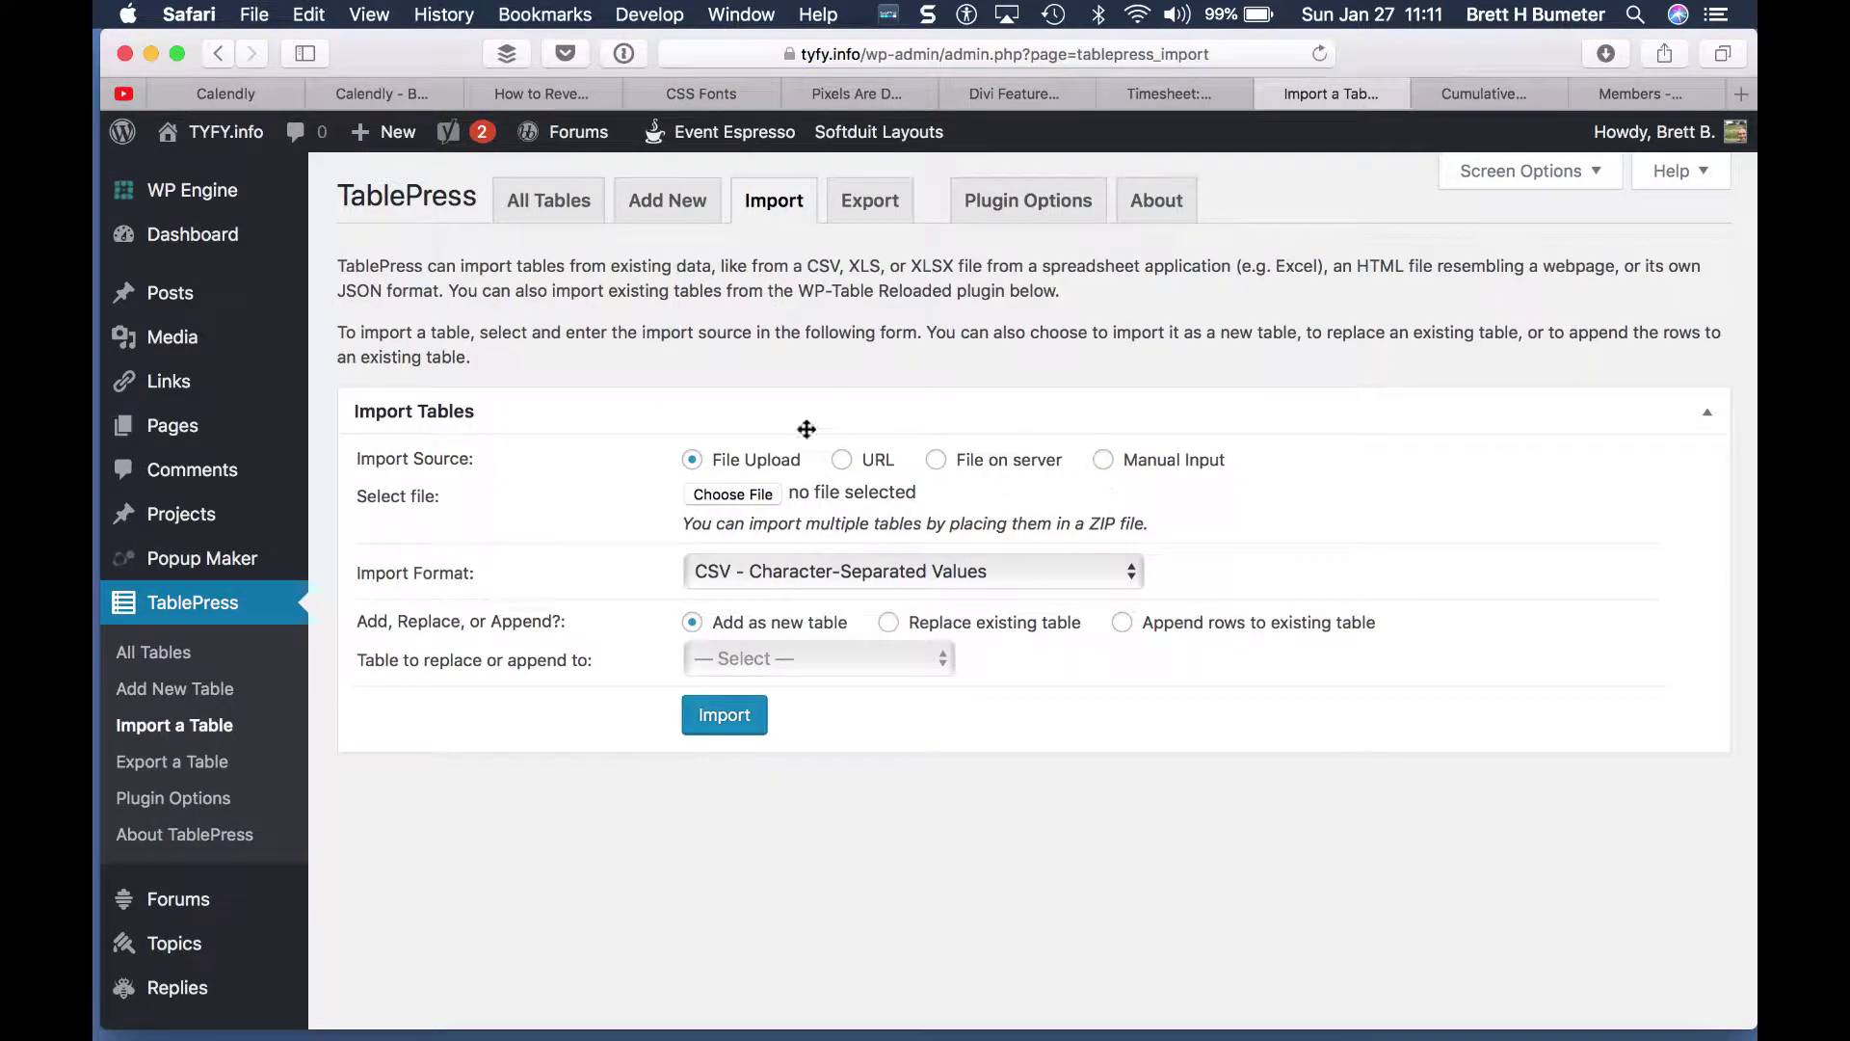
{"action": "left_click", "coordinate": [717, 494]}
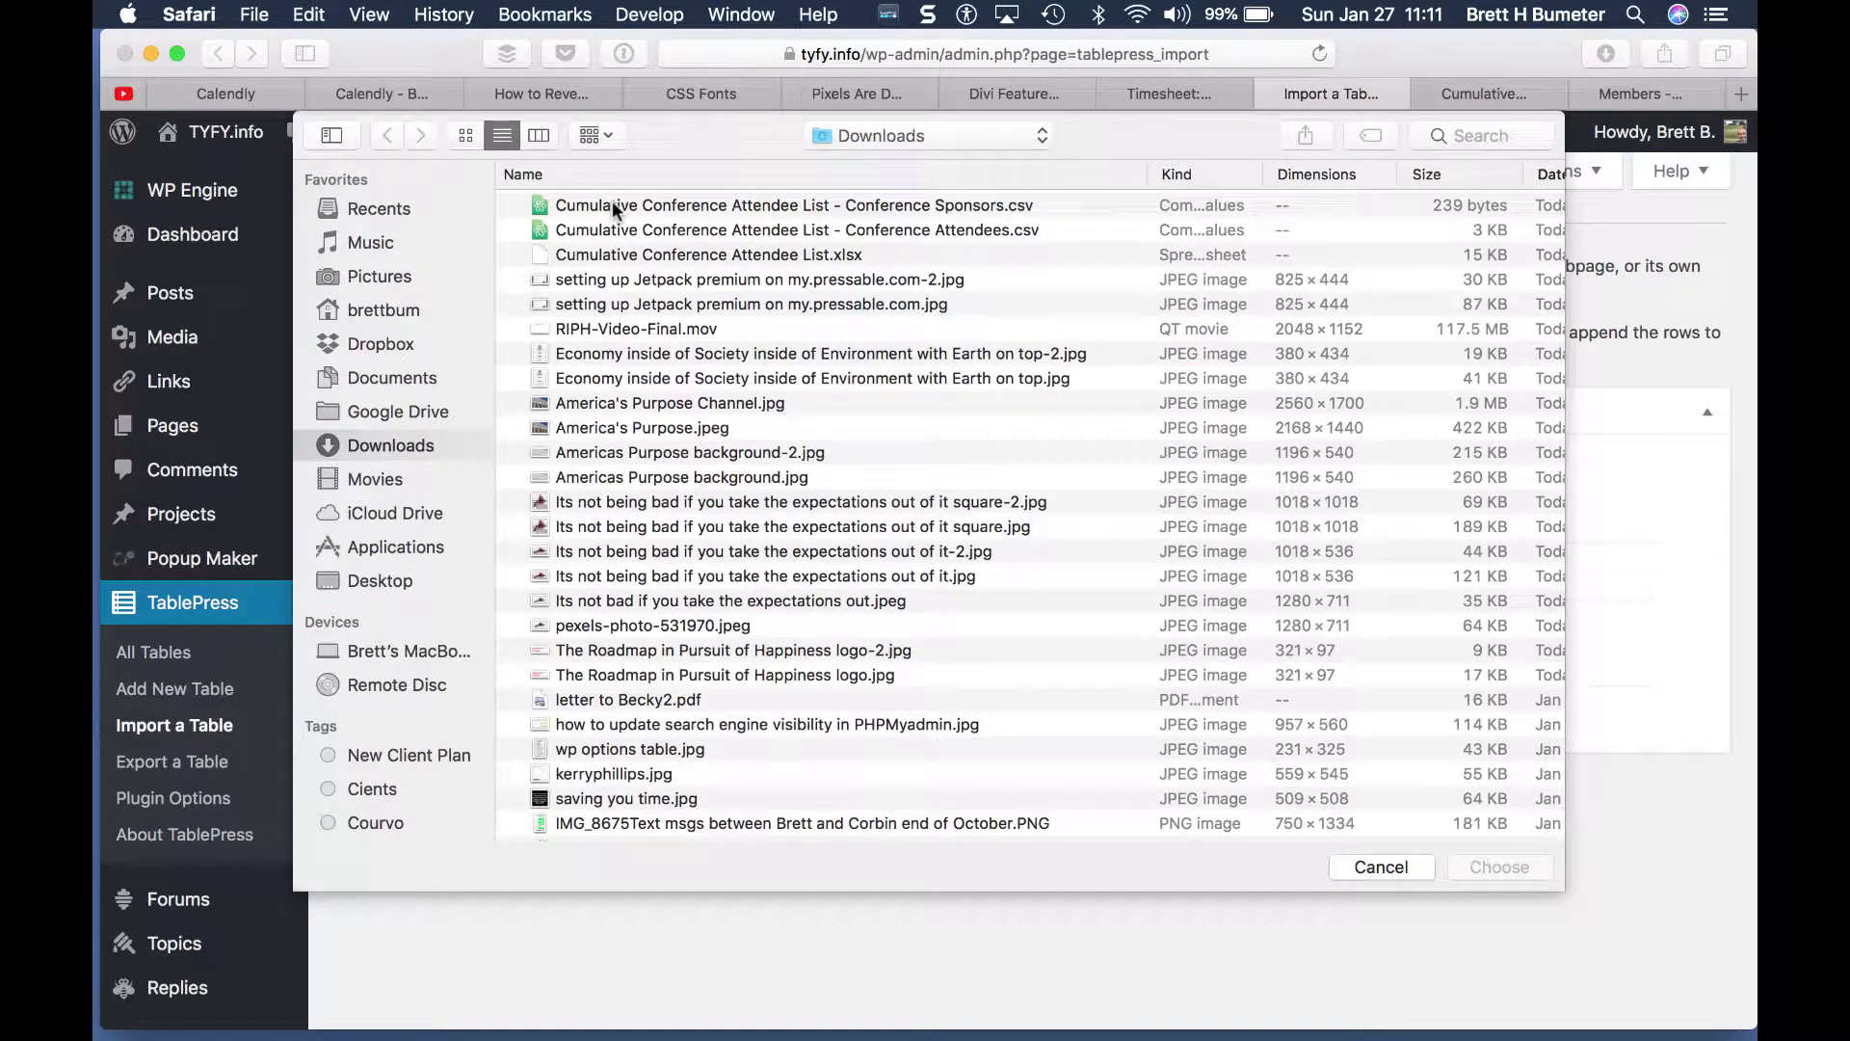
{"action": "left_click", "coordinate": [613, 207]}
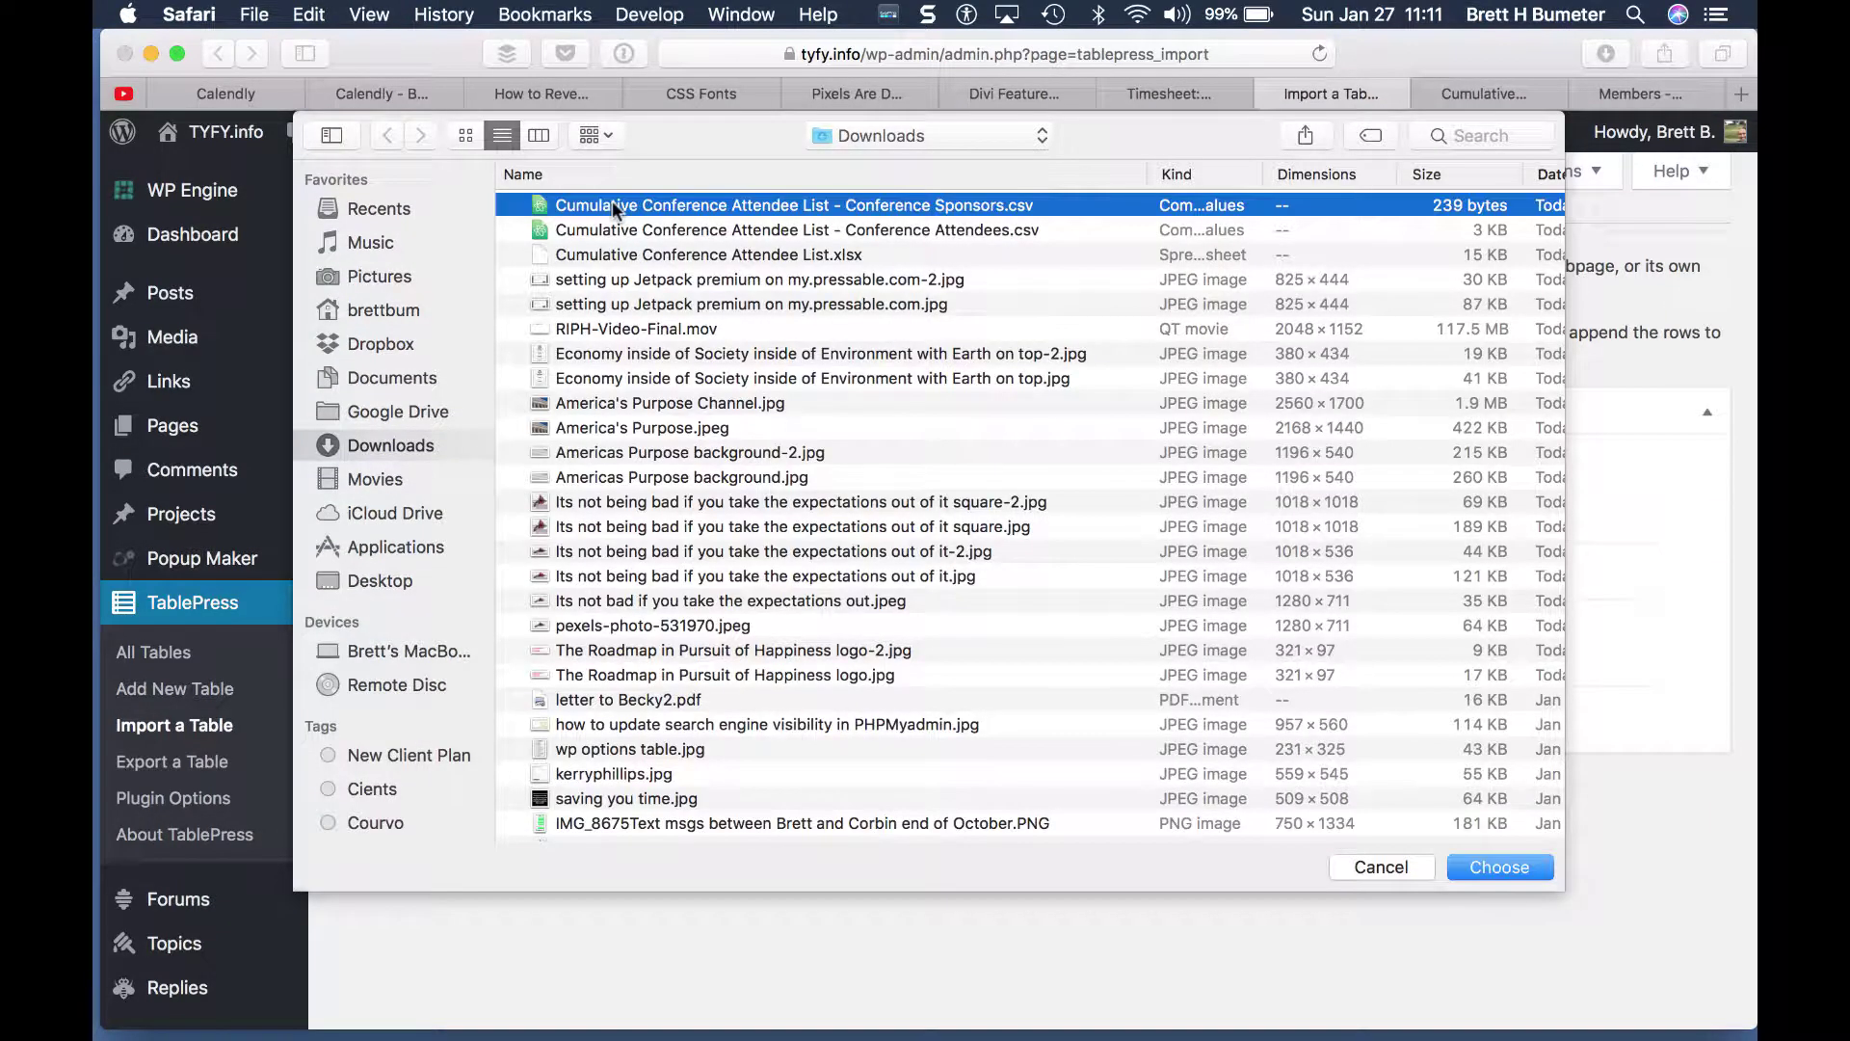
{"action": "left_click", "coordinate": [1504, 866]}
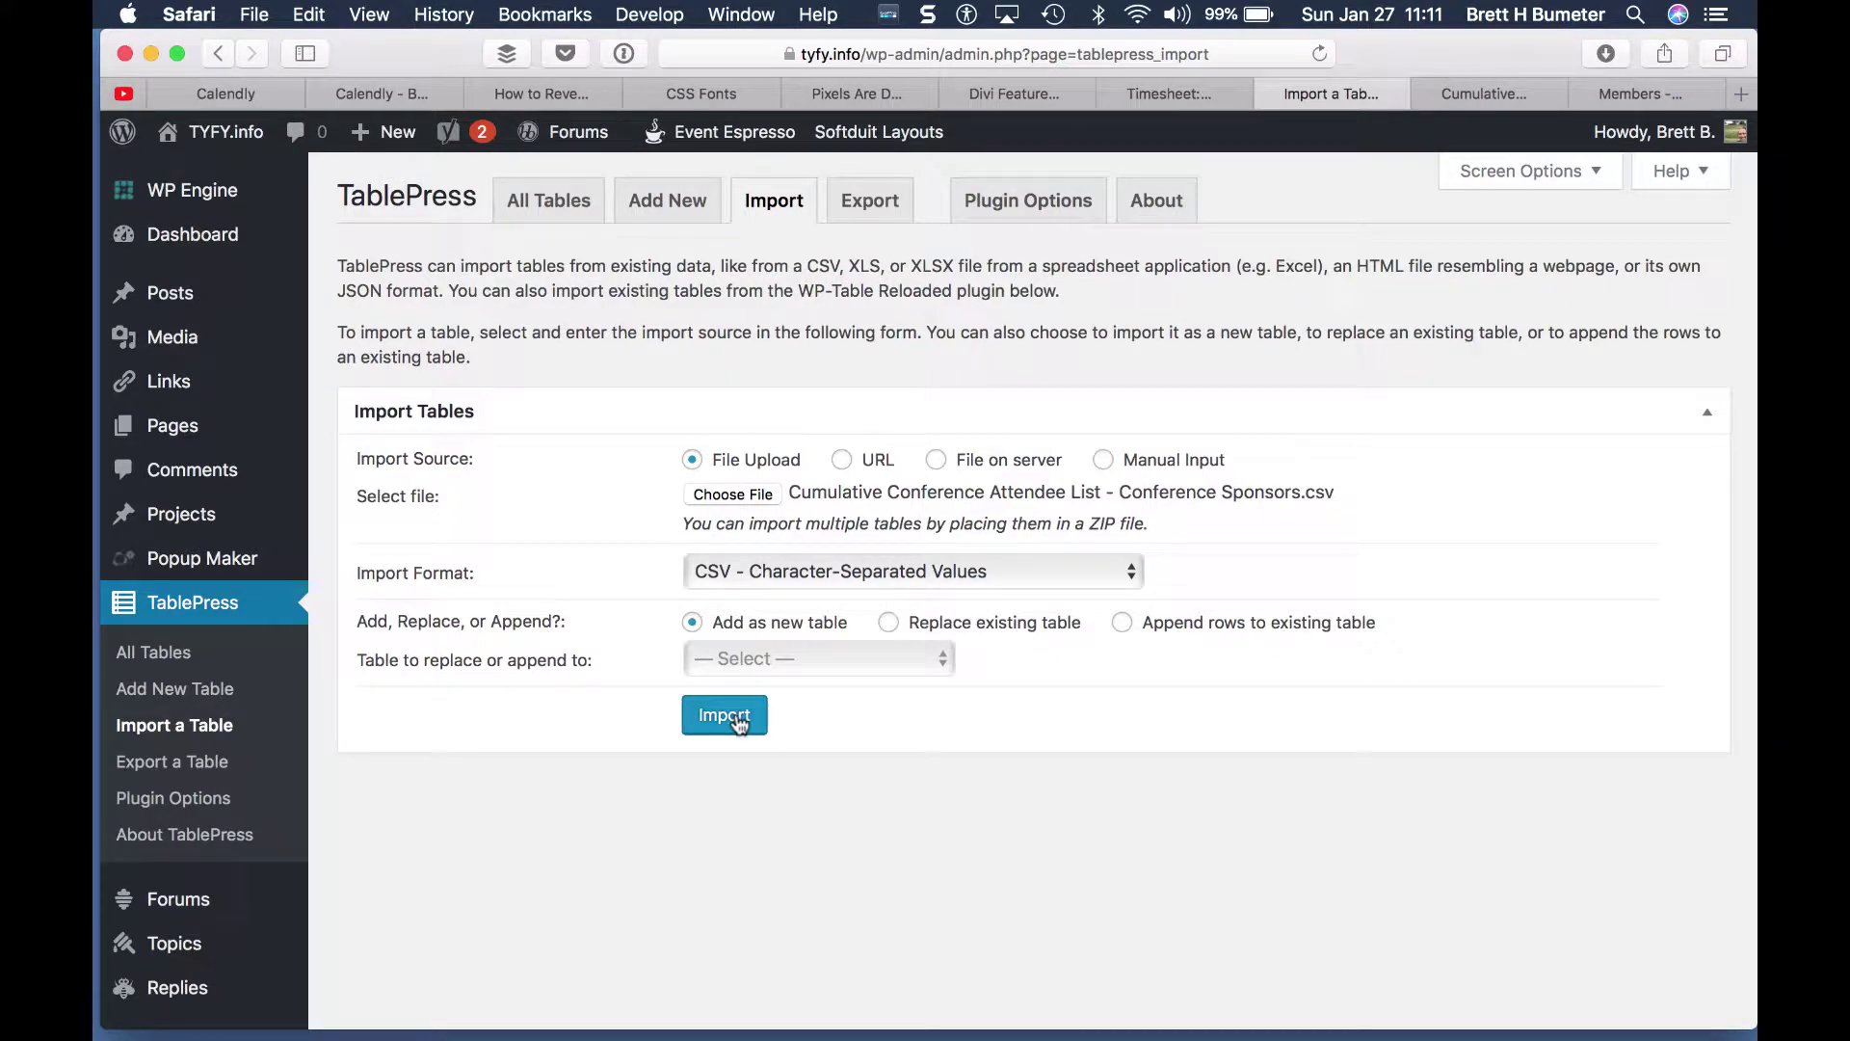
{"action": "left_click", "coordinate": [891, 626]}
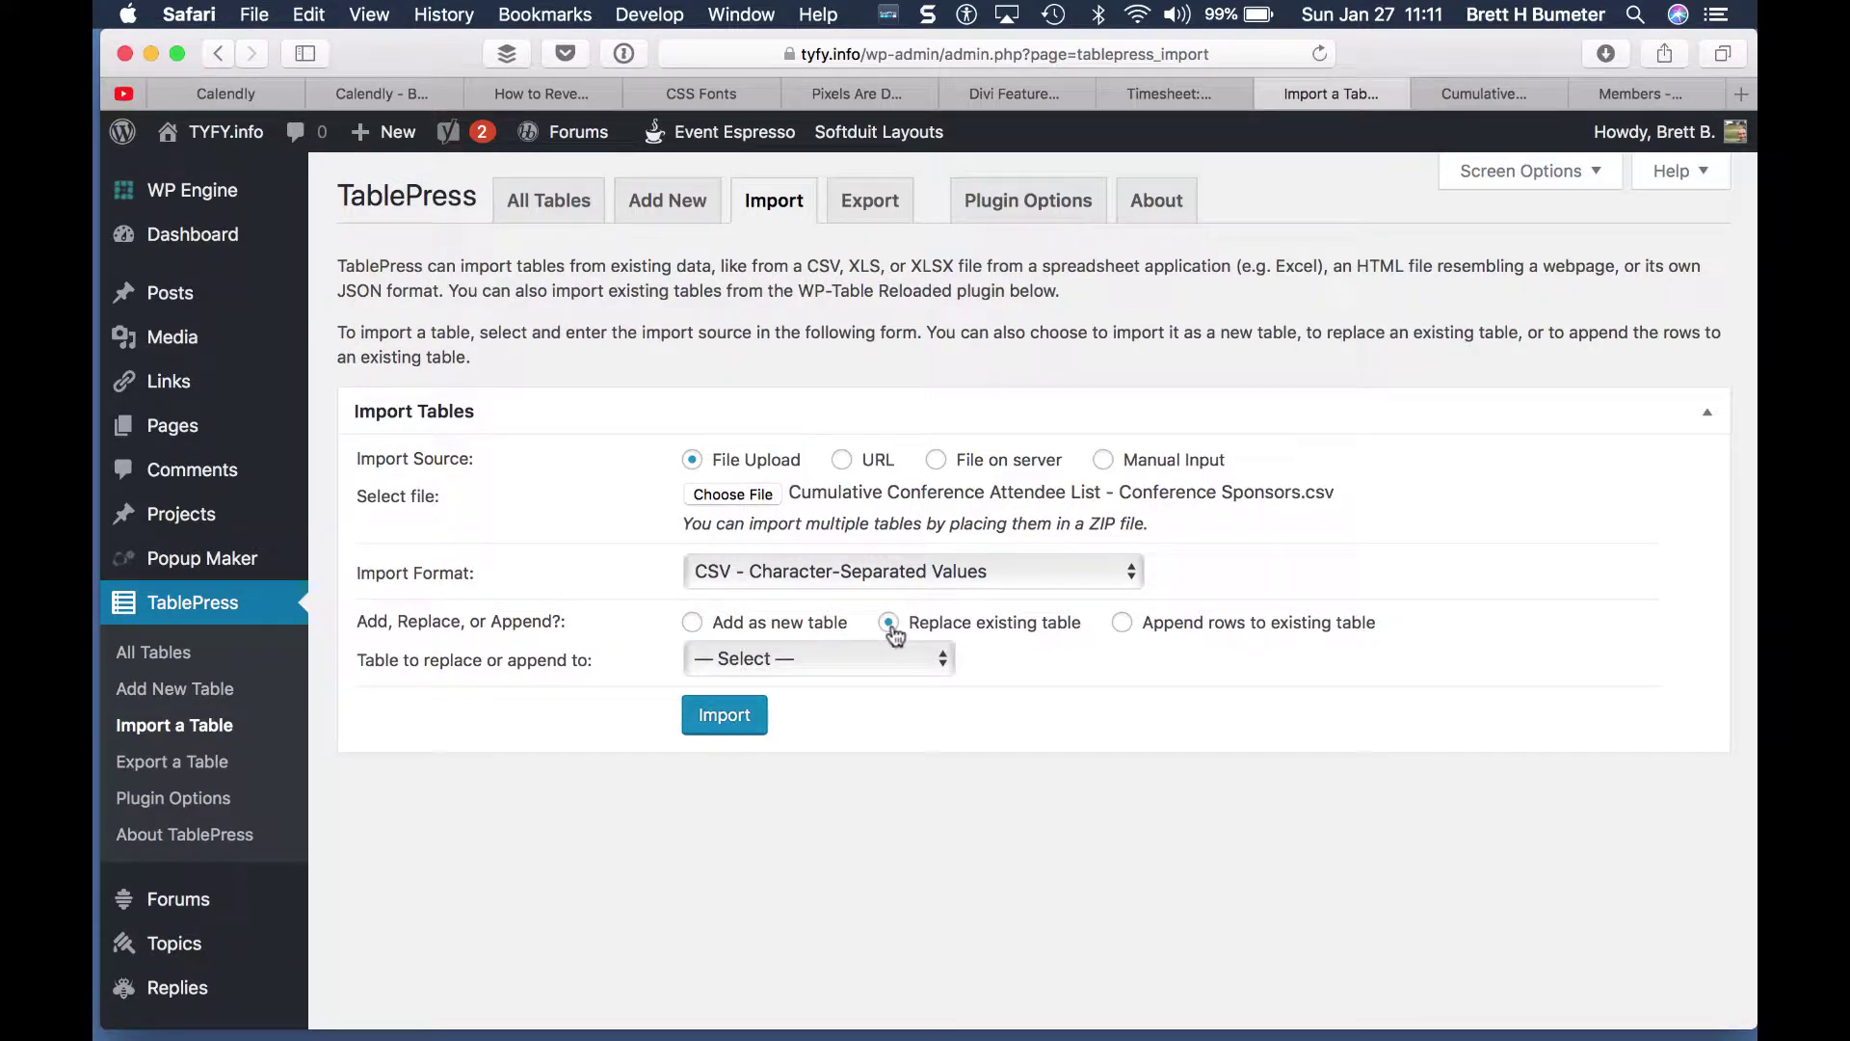
{"action": "left_click", "coordinate": [897, 665]}
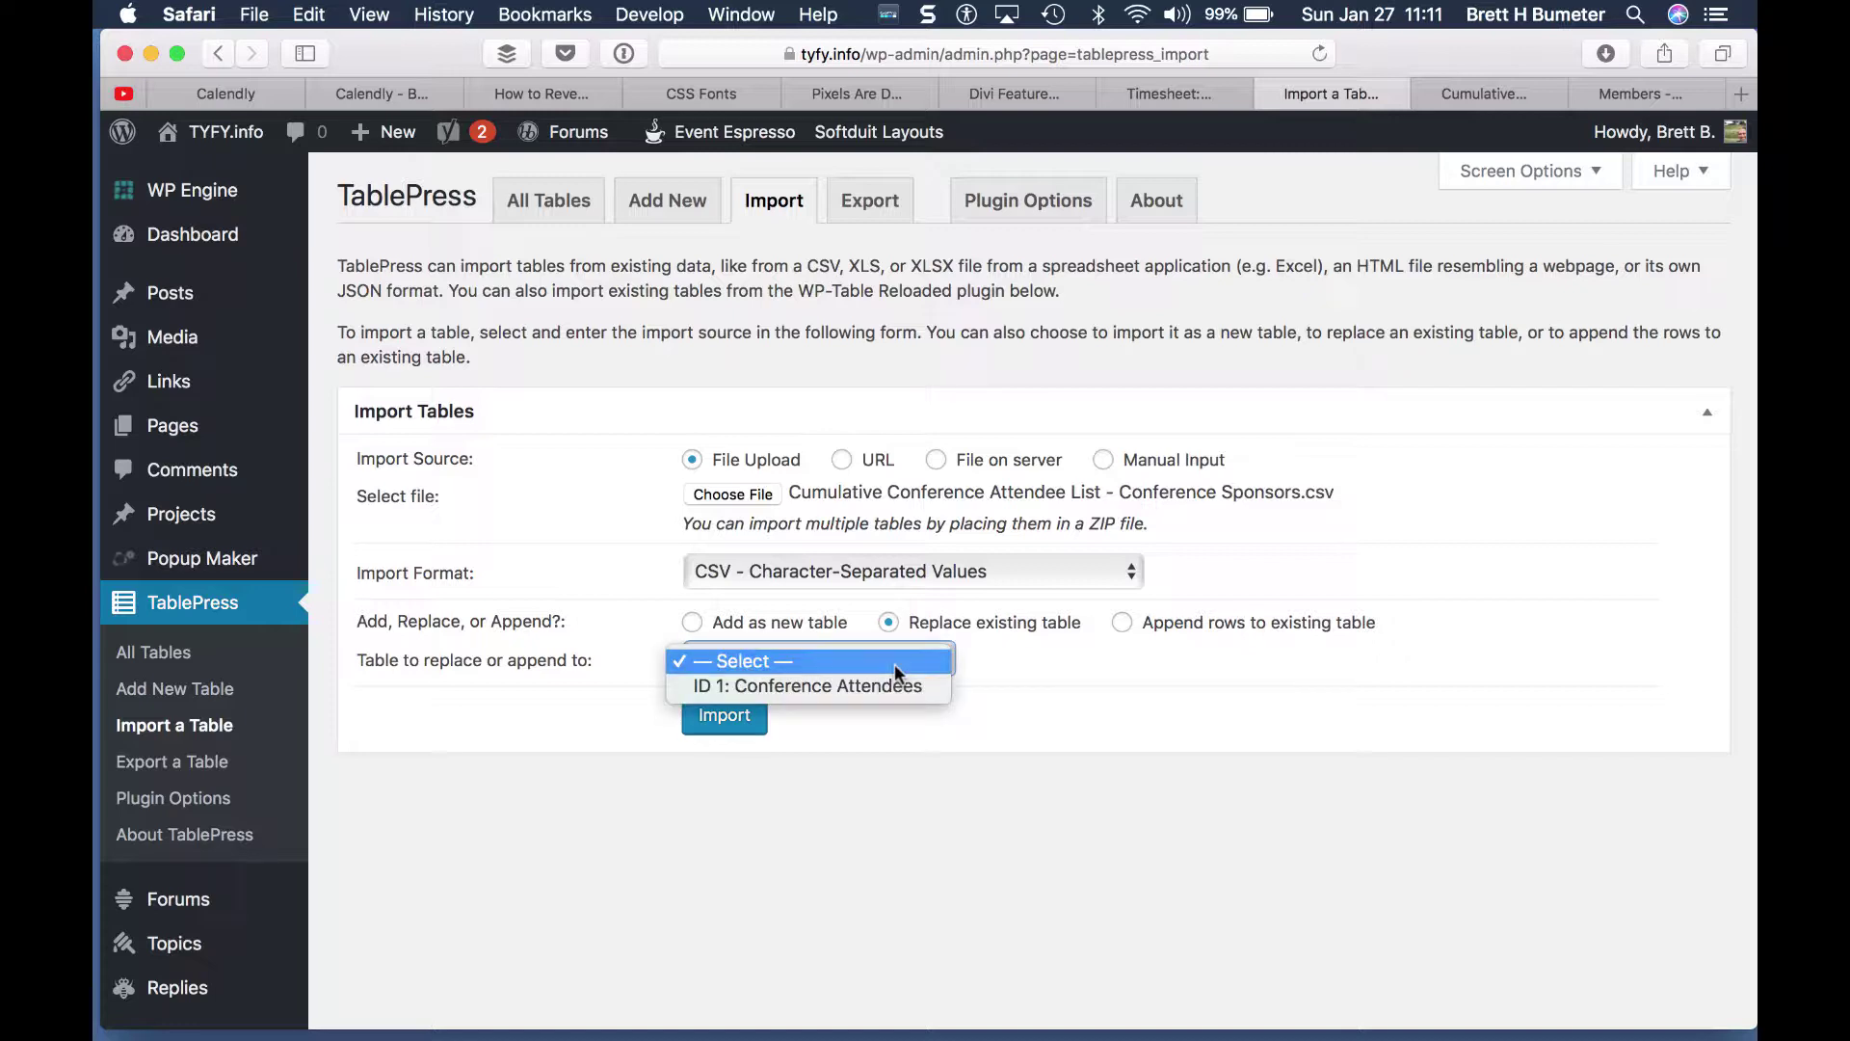
{"action": "left_click", "coordinate": [689, 629]}
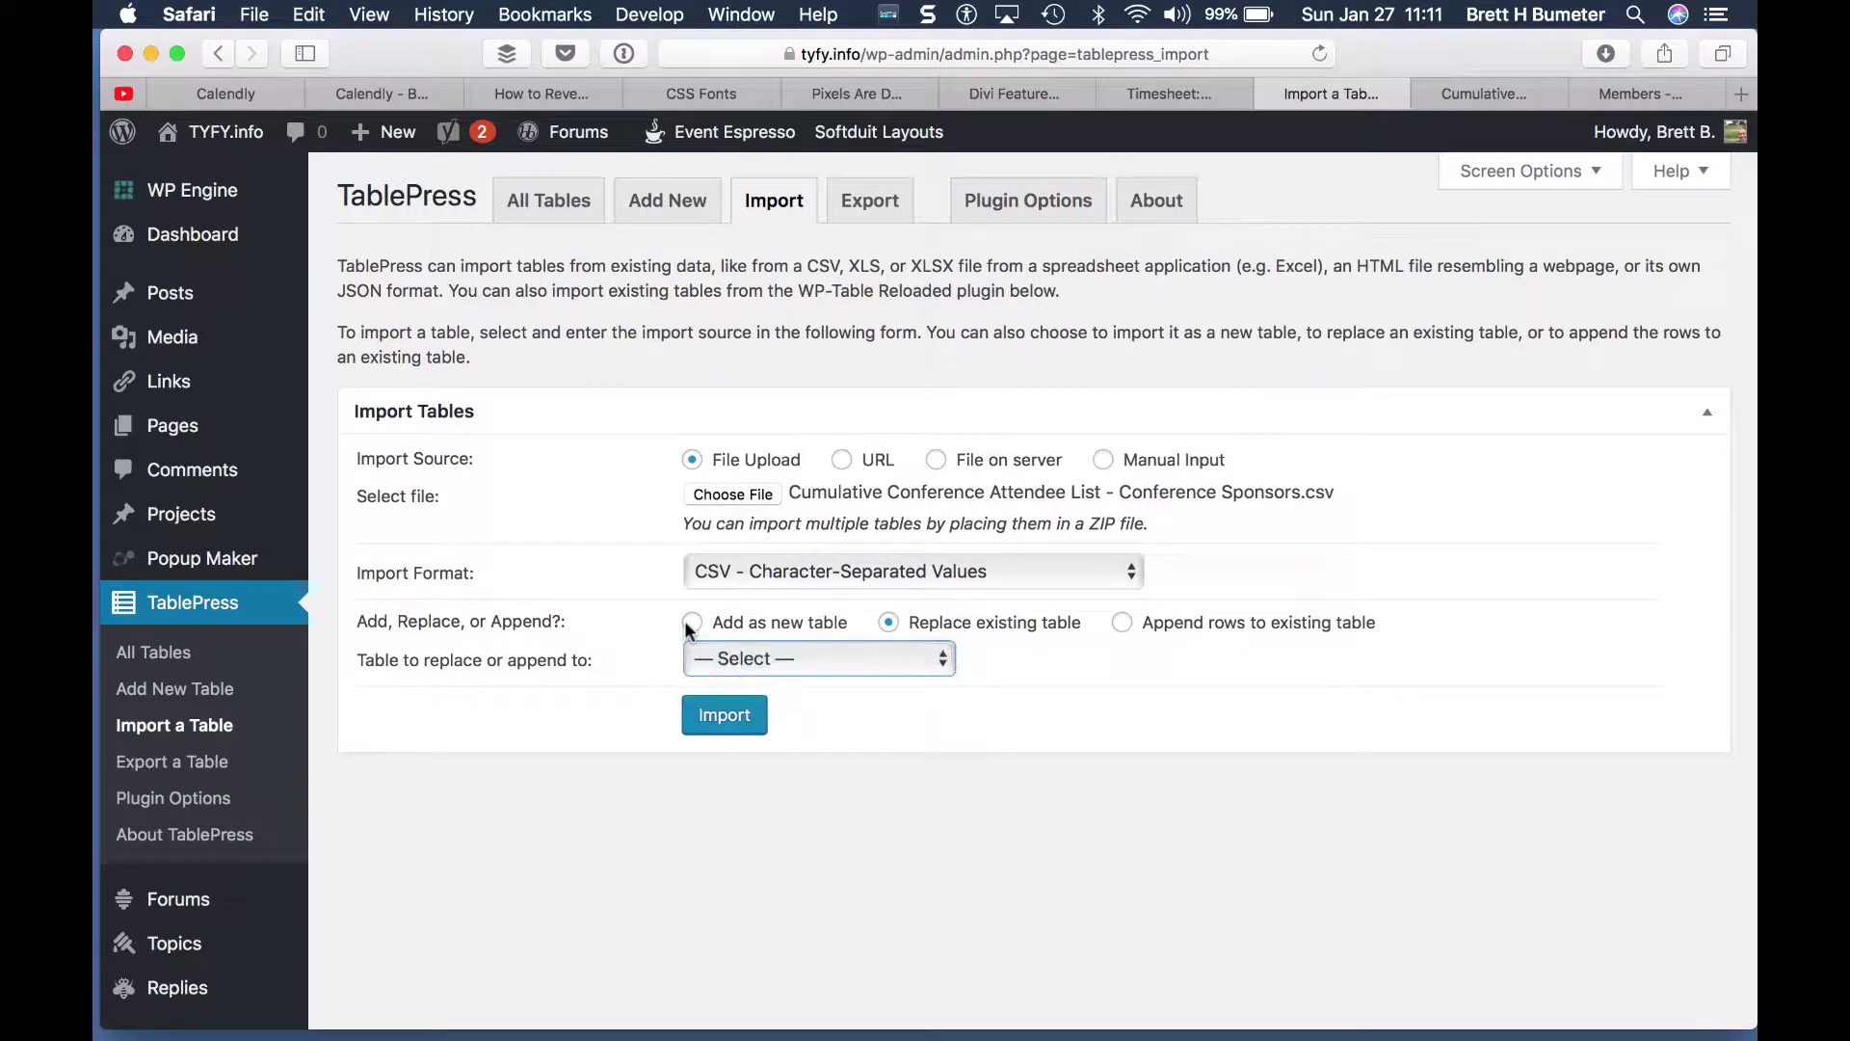
{"action": "left_click", "coordinate": [691, 623]}
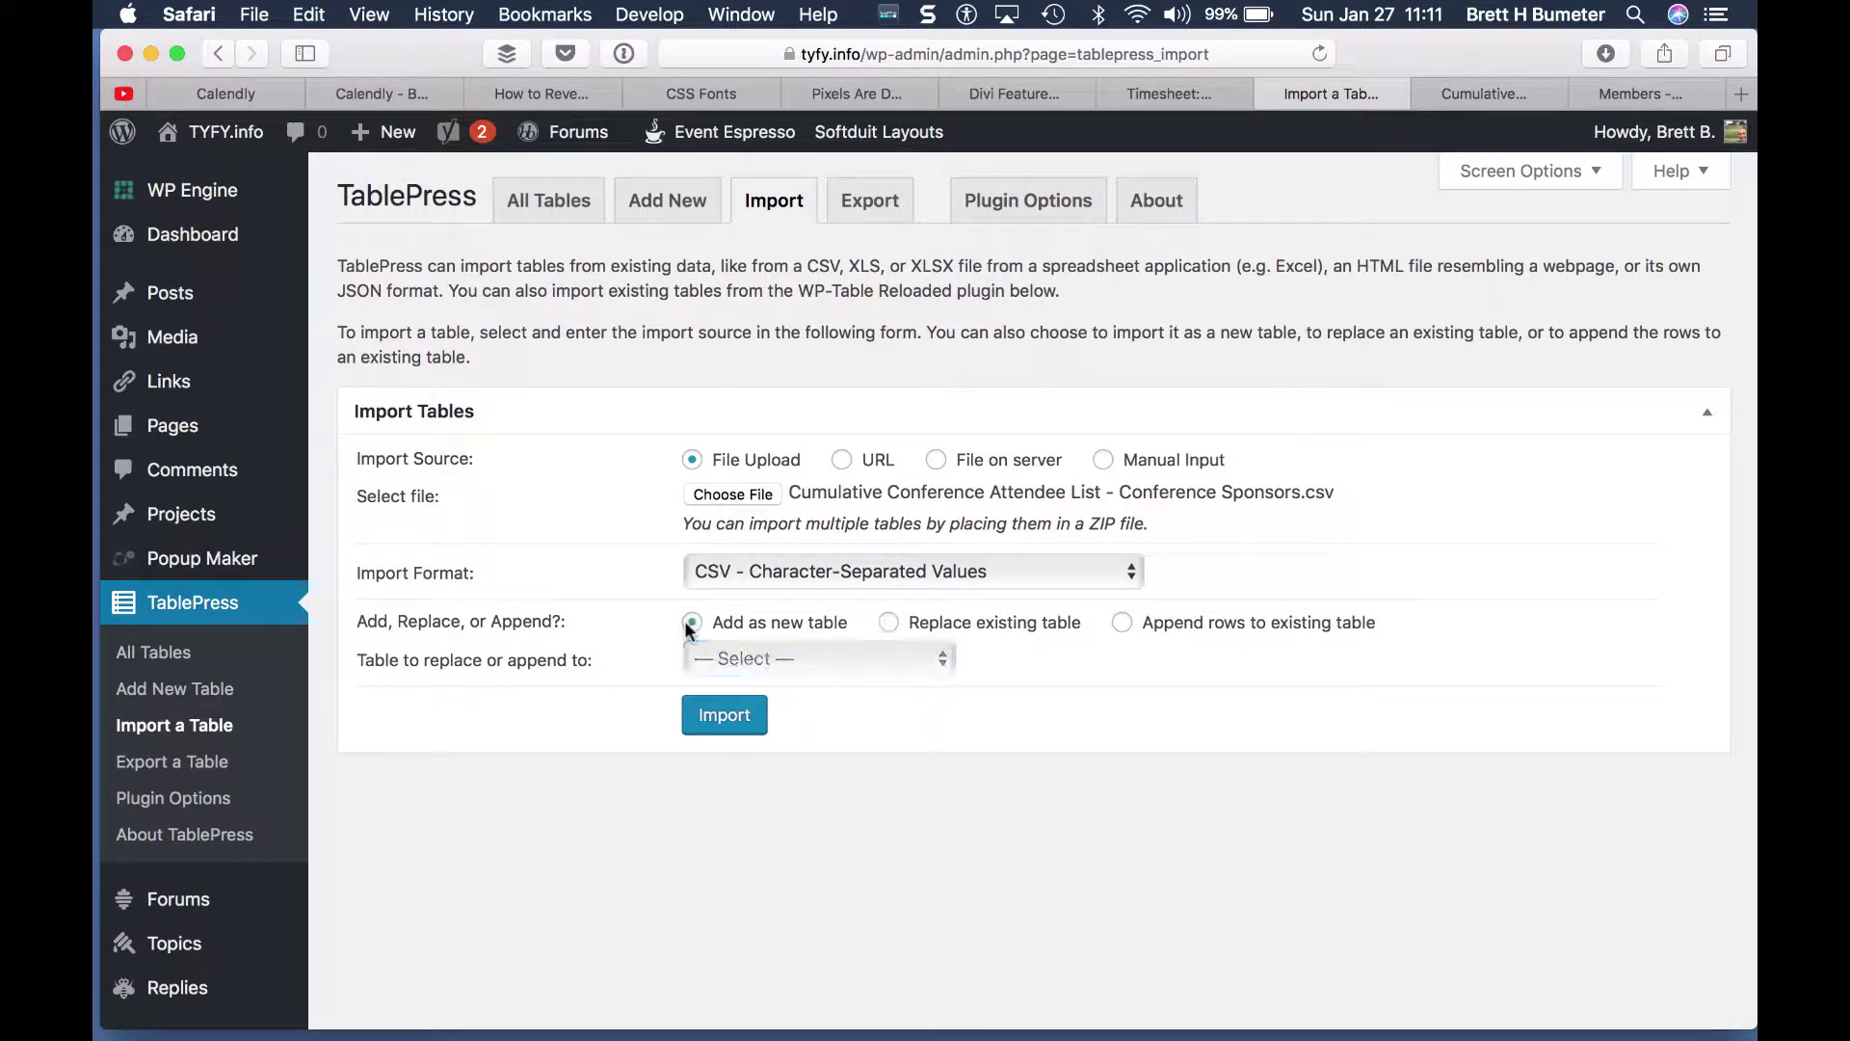
Step: Import the selected CSV as a new table and shorten both its name and description to Conference Sponsors
{"action": "left_click", "coordinate": [723, 729]}
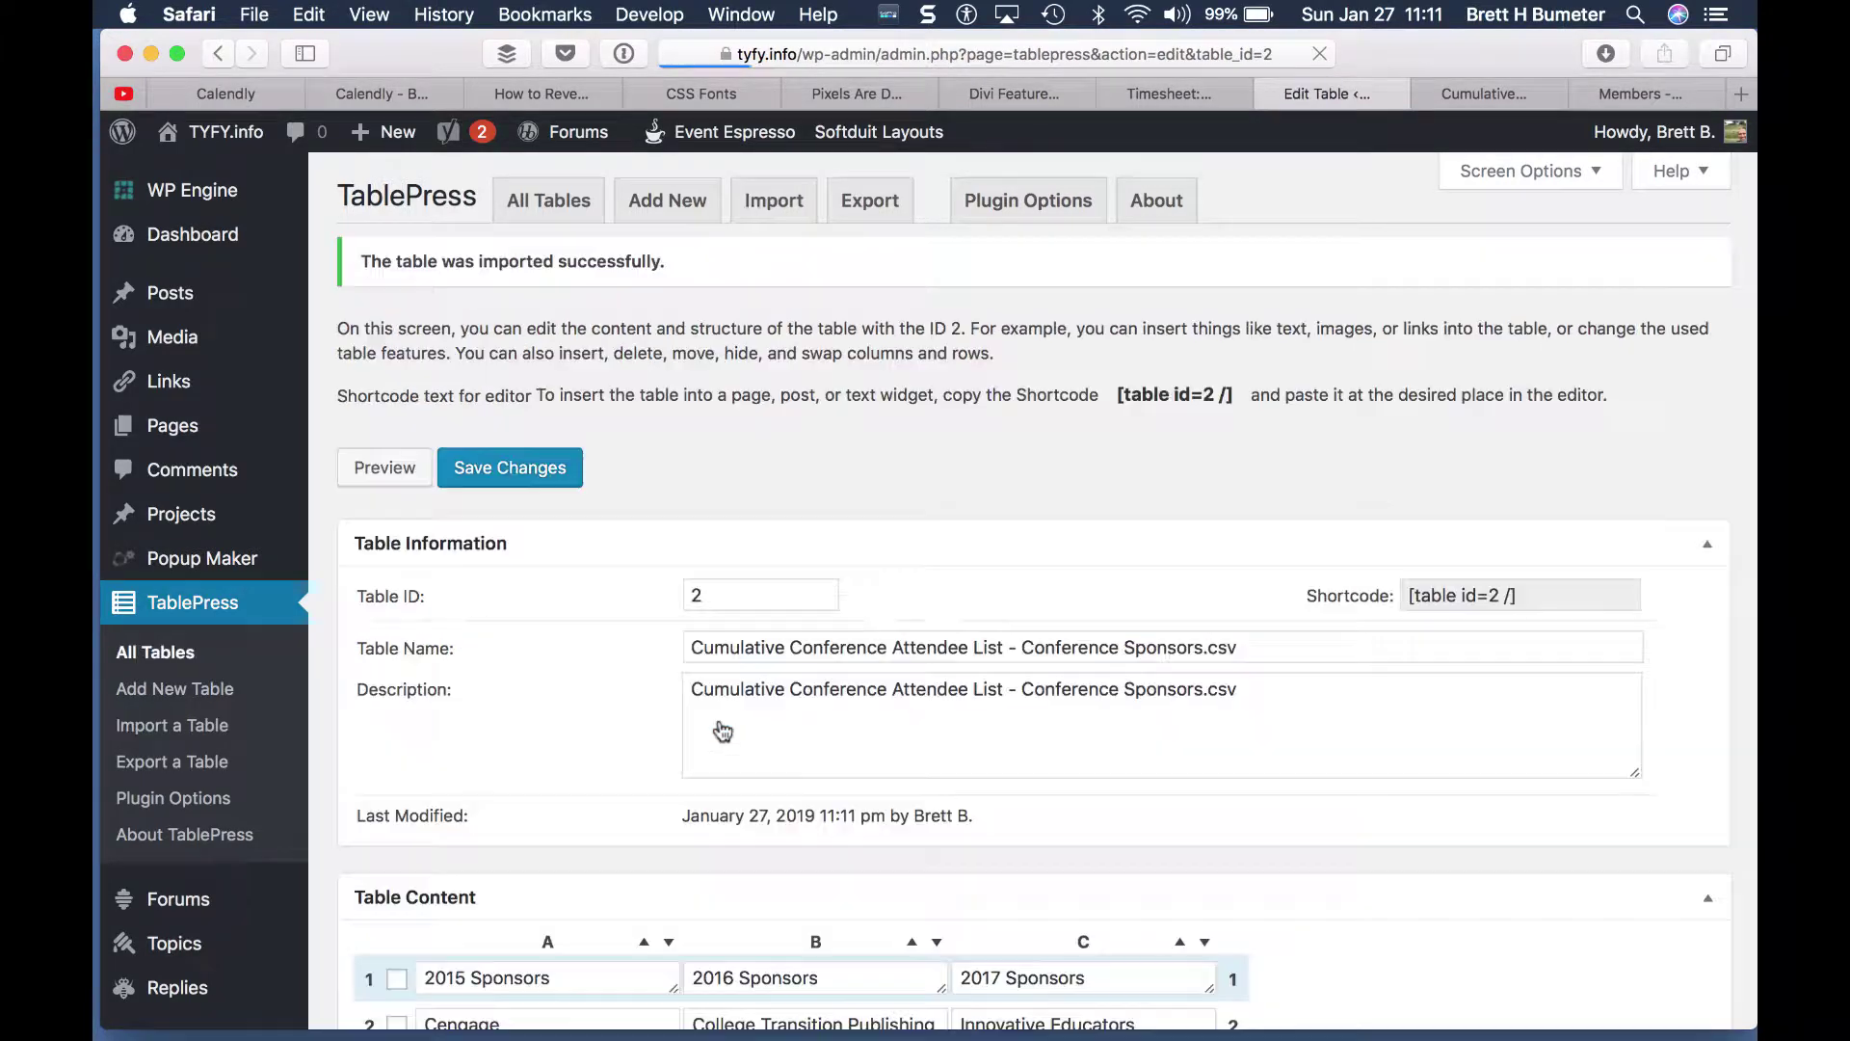
{"action": "left_click", "coordinate": [1023, 647]}
{"action": "left_click_drag", "start_coordinate": [1023, 647], "coordinate": [688, 647]}
{"action": "key", "text": "BackSpace"}
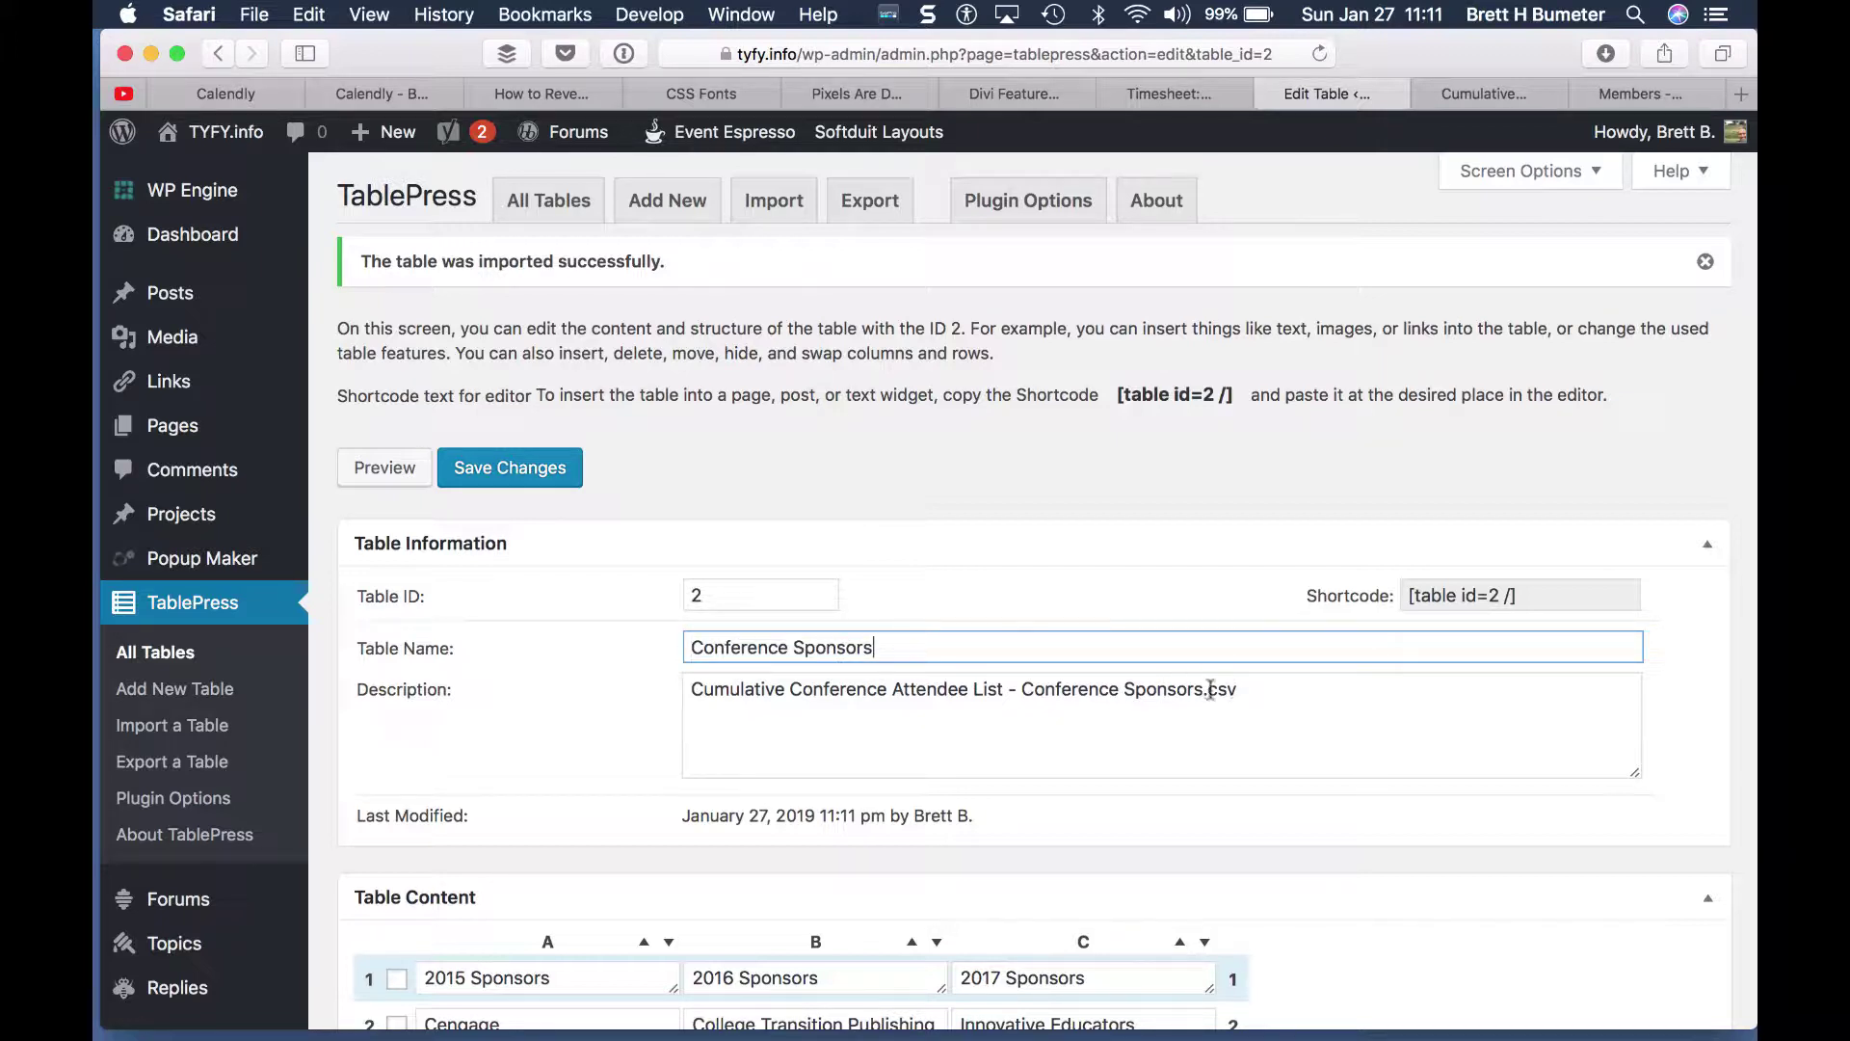
{"action": "triple_click", "coordinate": [1243, 690]}
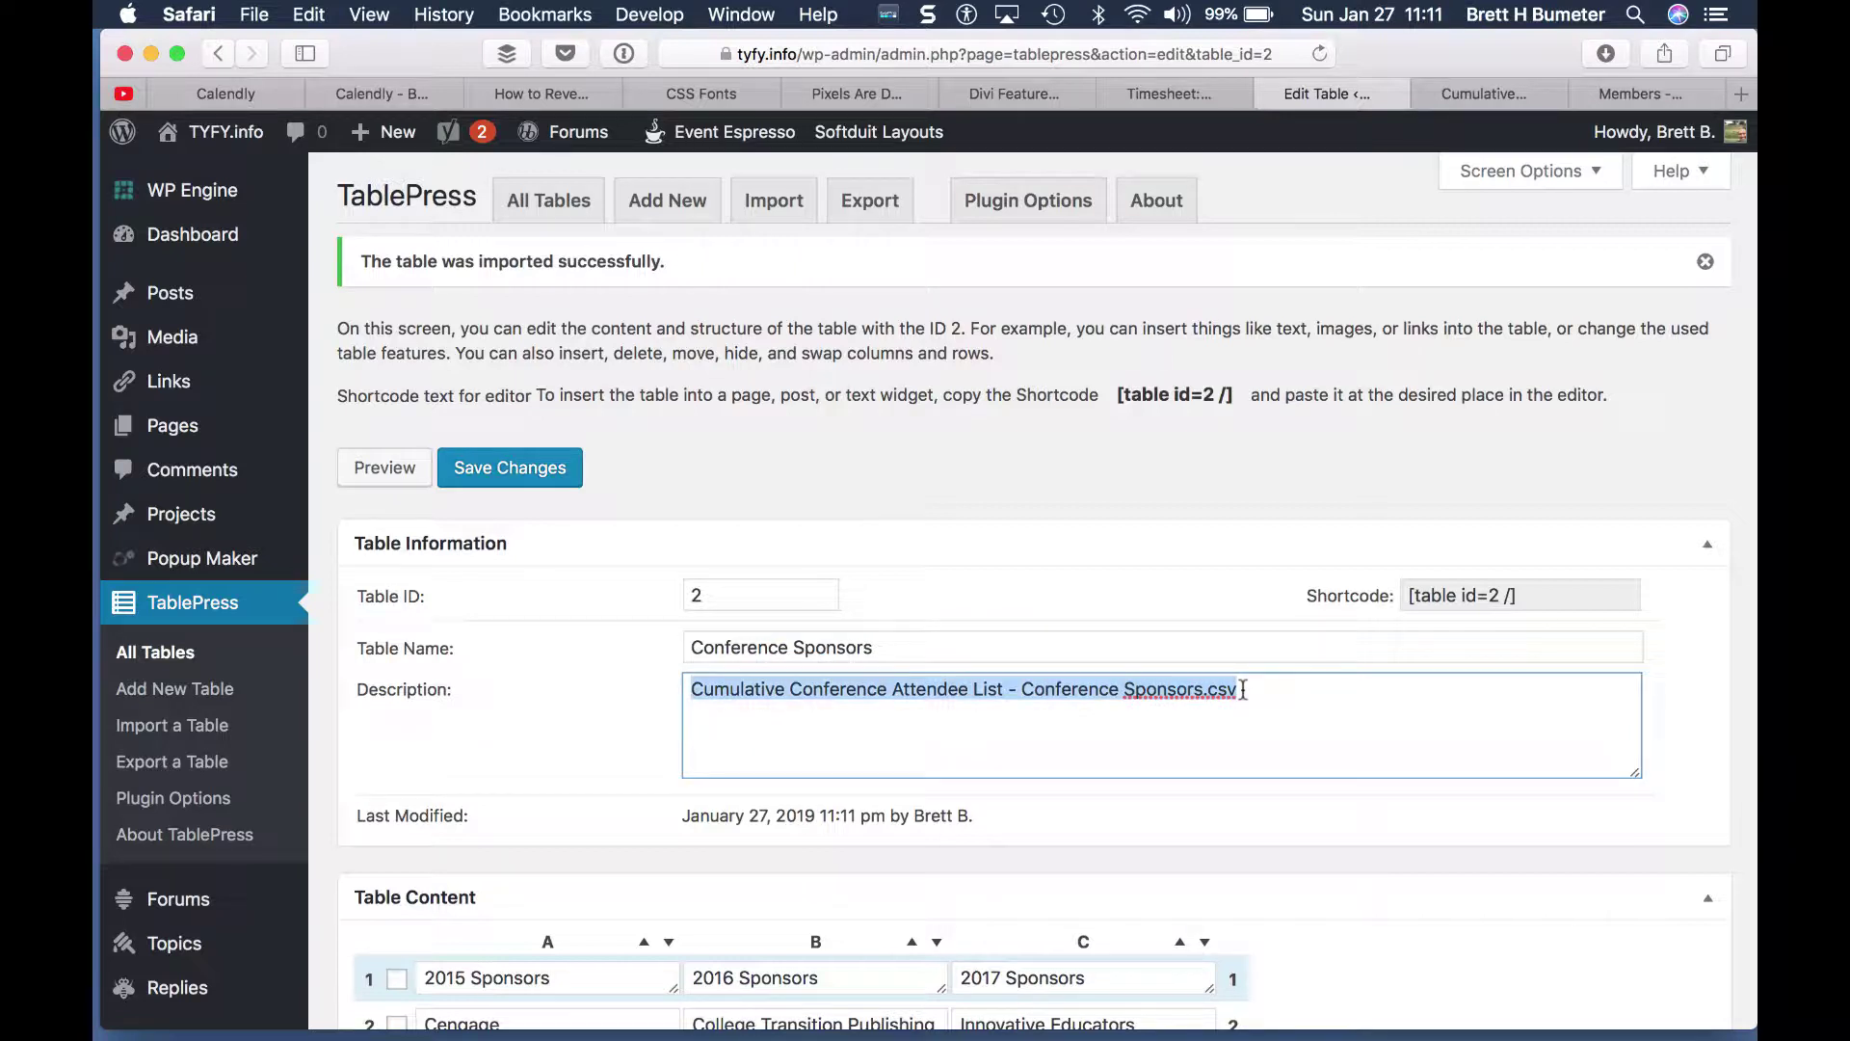
{"action": "left_click_drag", "start_coordinate": [1022, 686], "coordinate": [690, 688]}
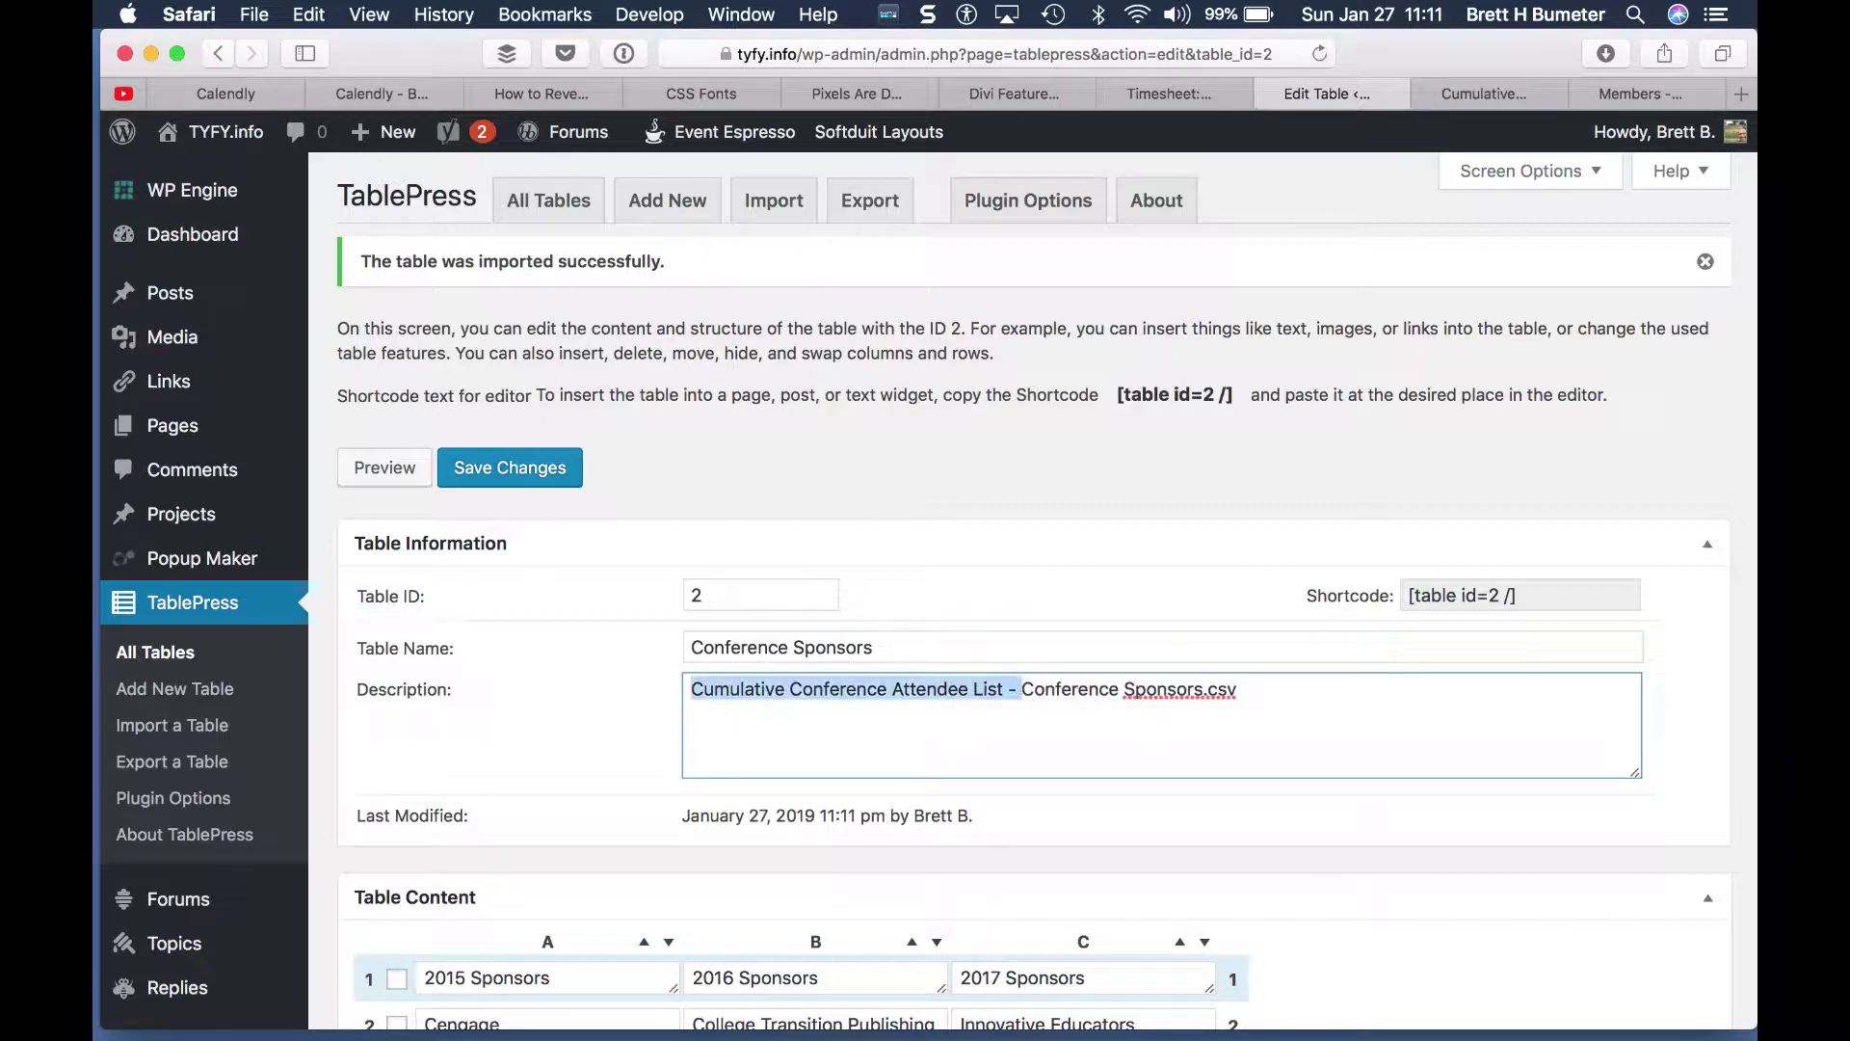
{"action": "key", "text": "BackSpace"}
{"action": "key", "text": "BackSpace"}
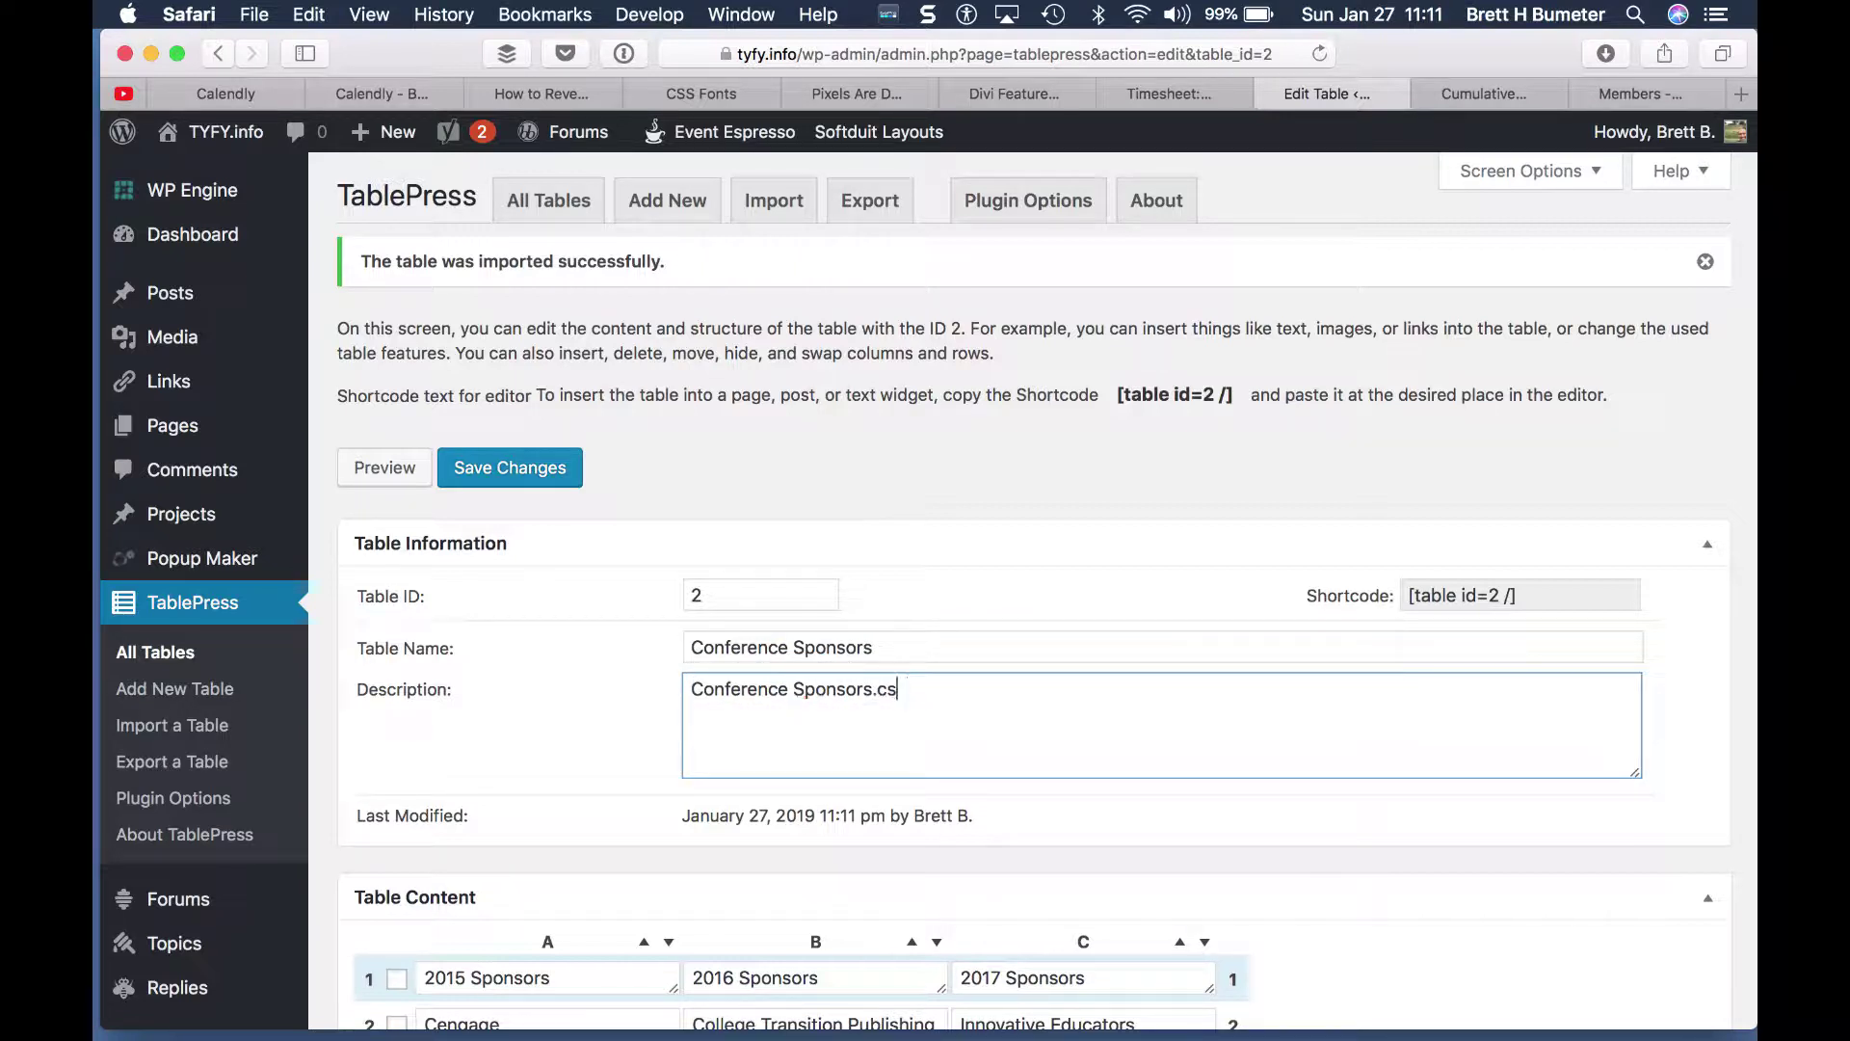
Step: Copy the Conference Sponsors table's shortcode [table id=2 /] from the table information
{"action": "scroll", "coordinate": [1533, 237], "scroll_direction": "down", "scroll_amount": 5}
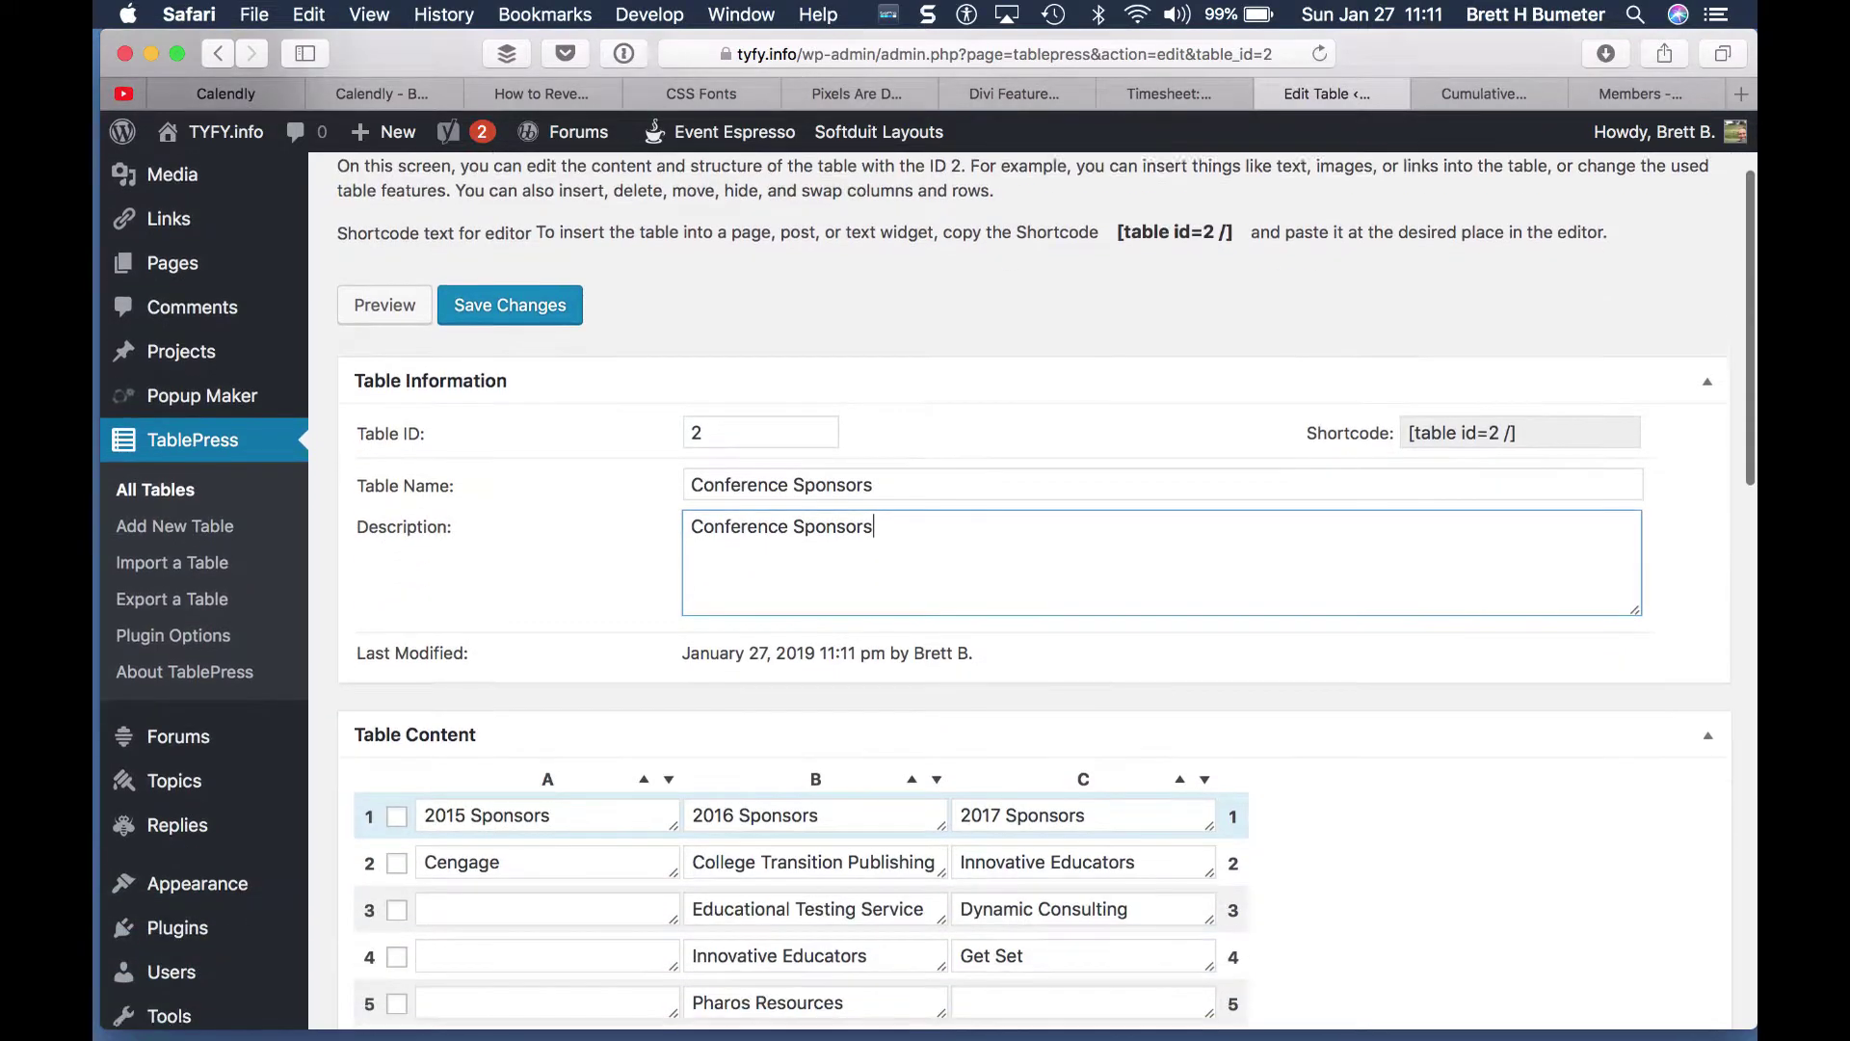
{"action": "left_click", "coordinate": [1533, 237]}
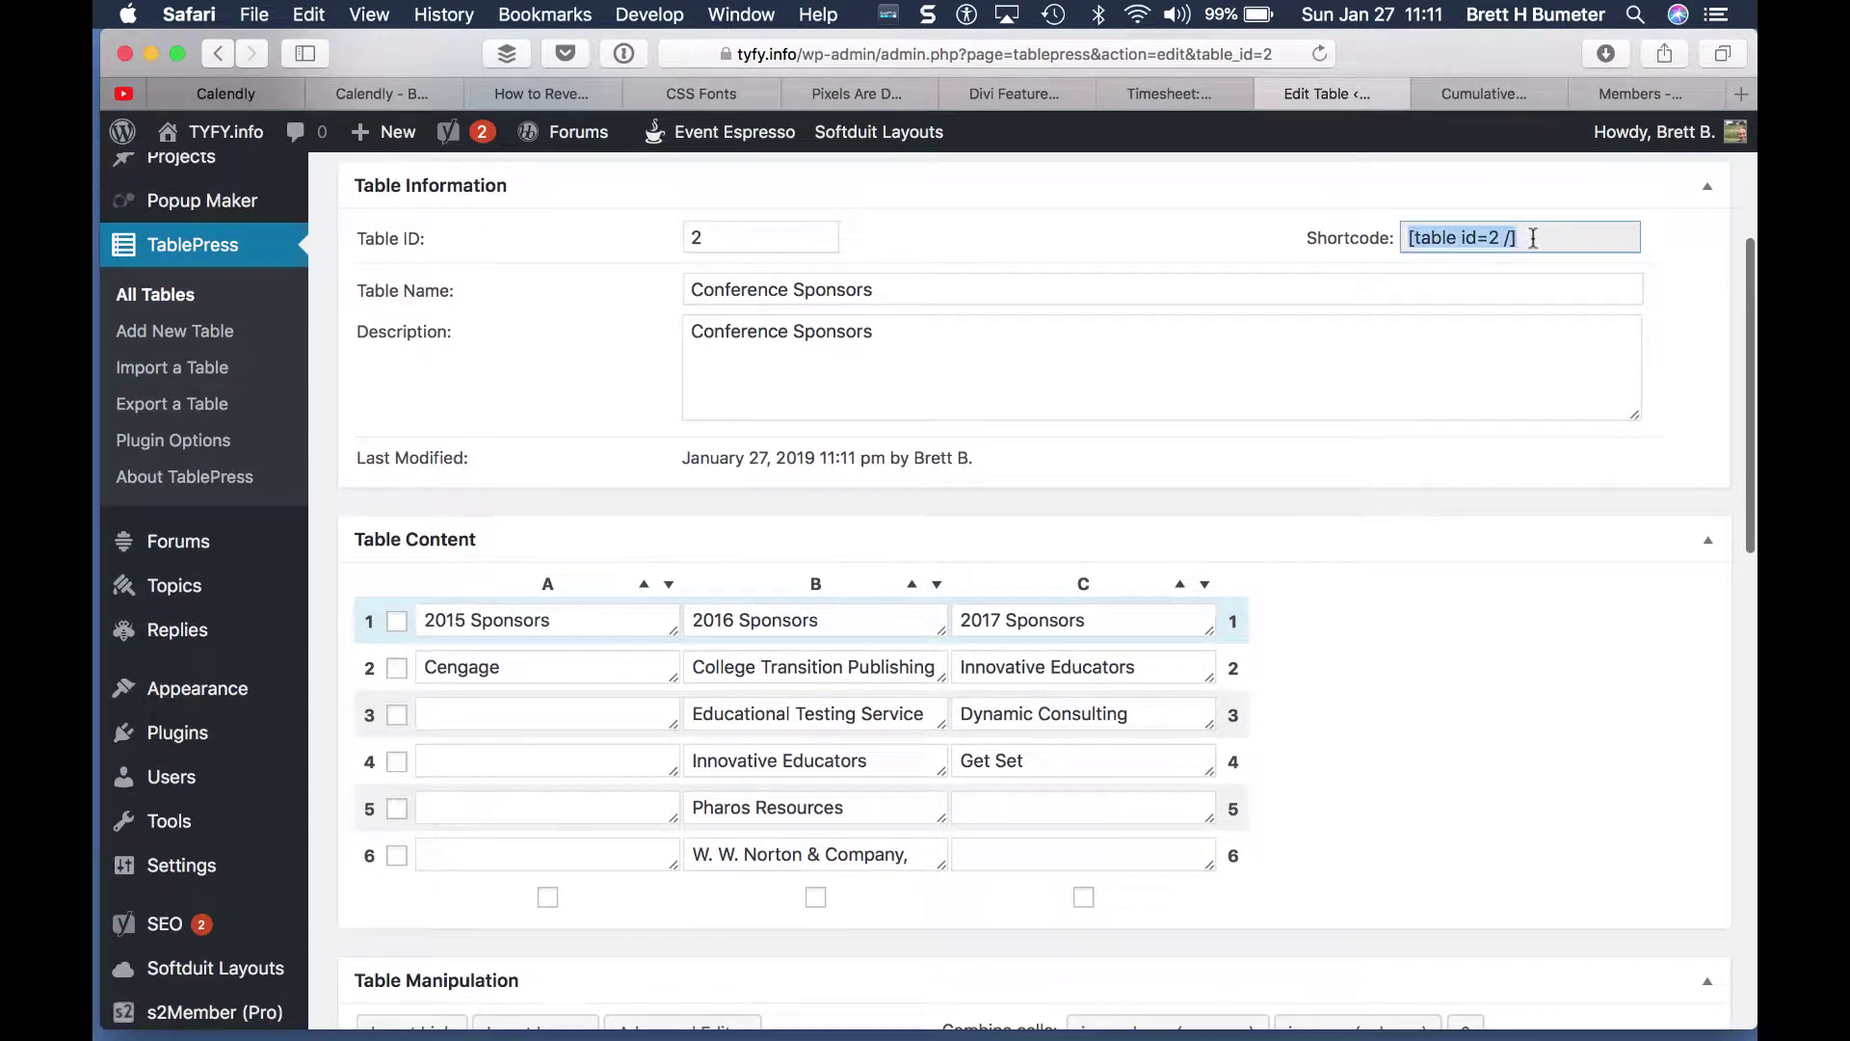
{"action": "right_click", "coordinate": [1472, 231]}
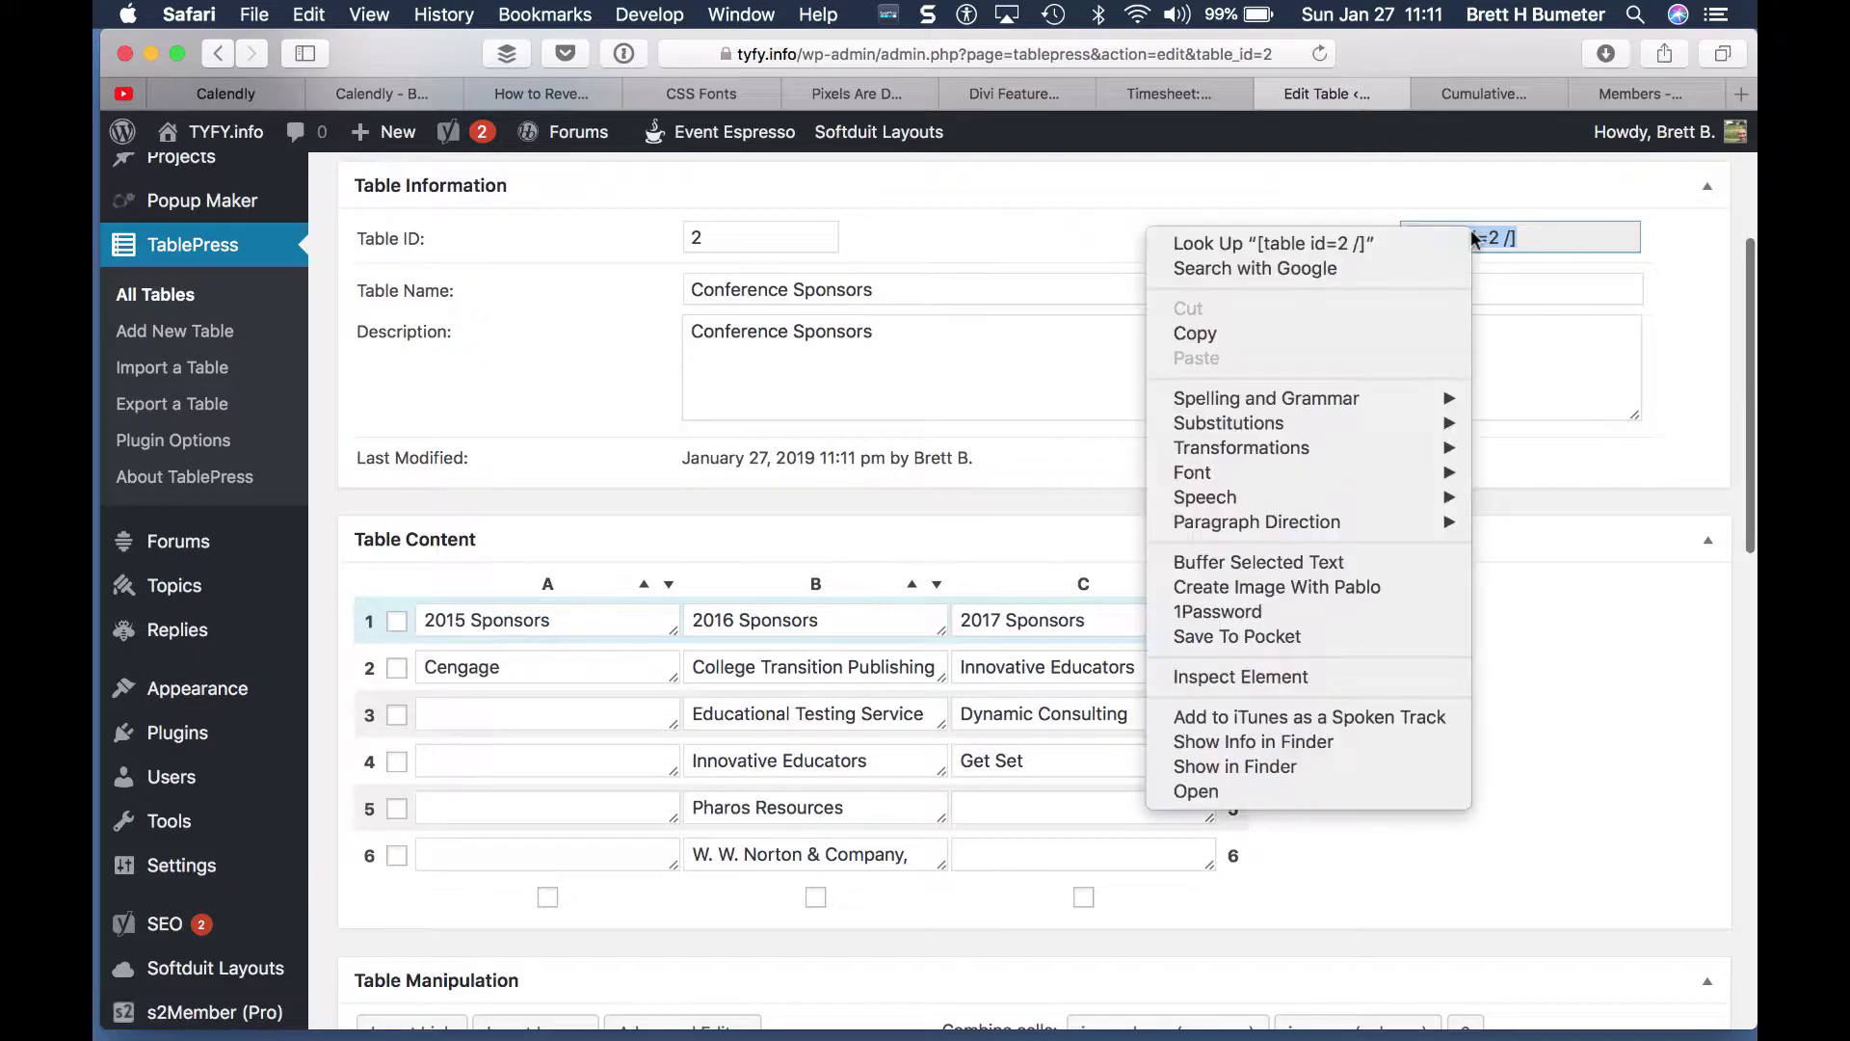
{"action": "left_click", "coordinate": [1397, 335]}
Step: Disable the DataTables JavaScript library features for the Conference Sponsors table and save the changes
{"action": "scroll", "coordinate": [1456, 578], "scroll_direction": "down", "scroll_amount": 1}
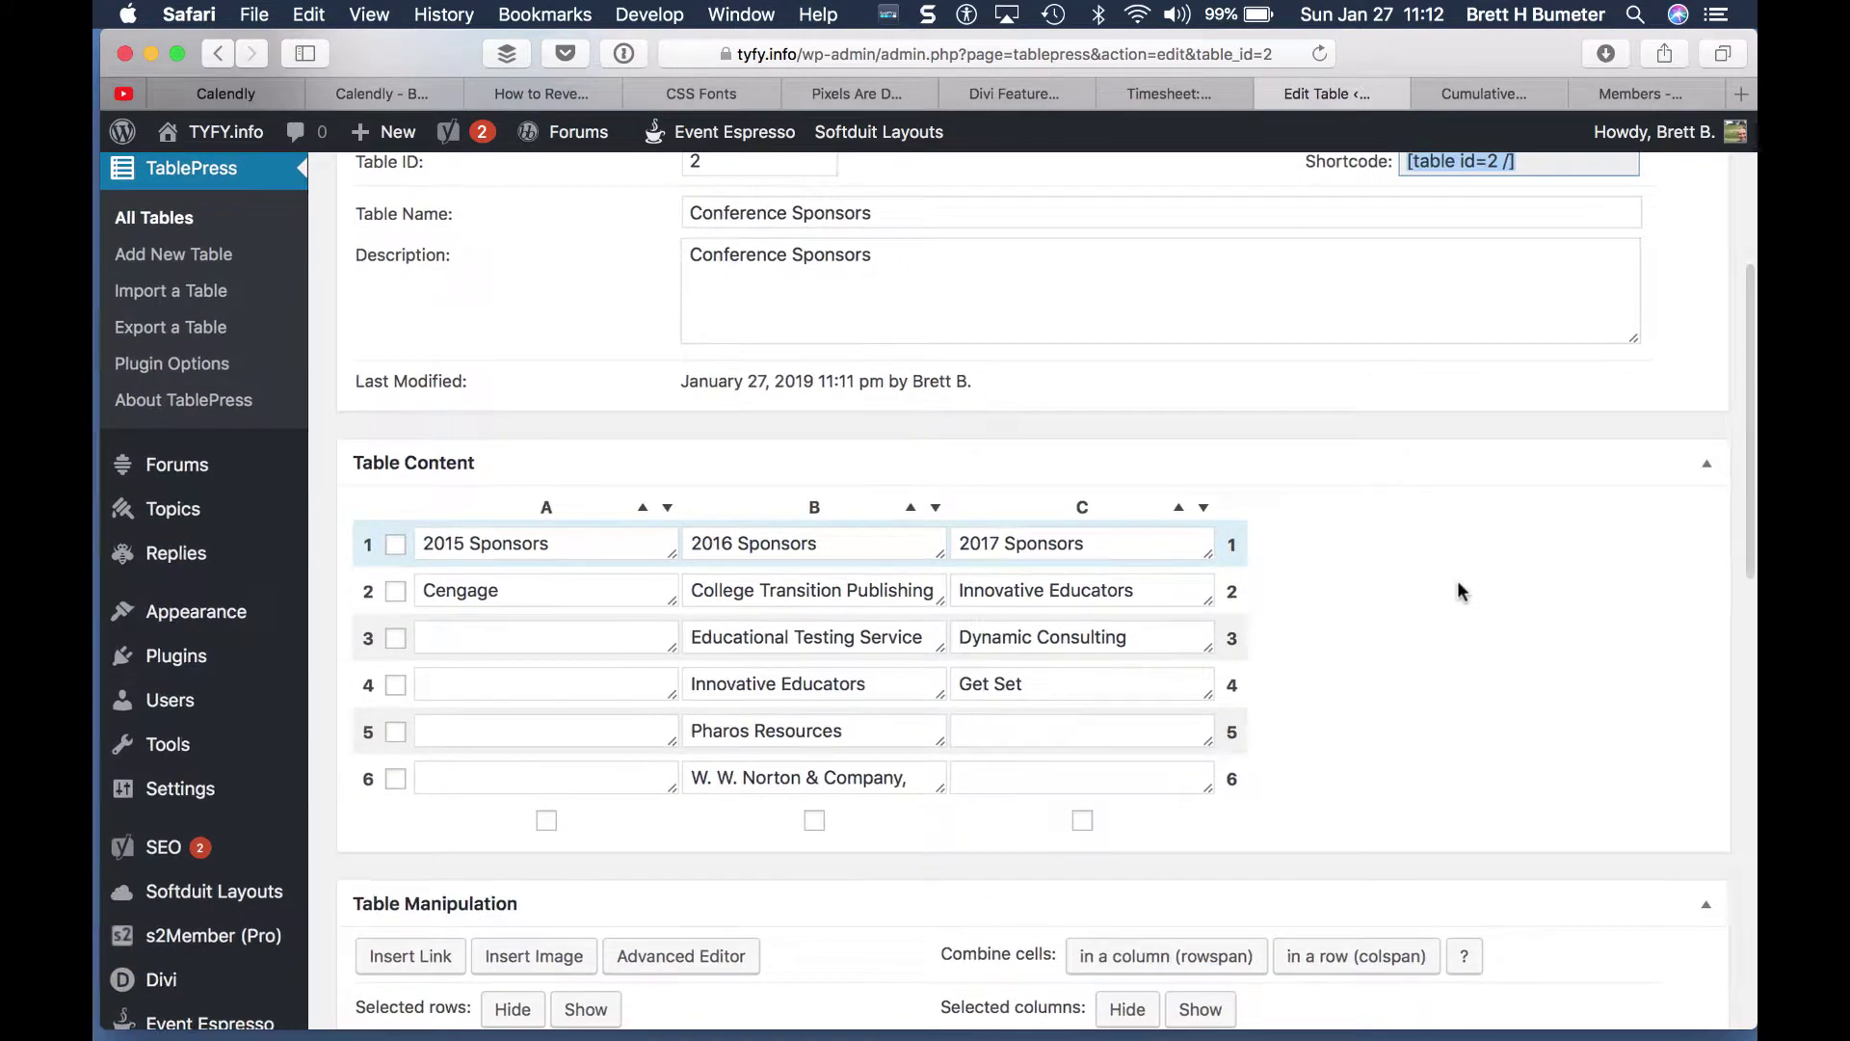
{"action": "scroll", "coordinate": [1458, 584], "scroll_direction": "down", "scroll_amount": 3}
{"action": "scroll", "coordinate": [1458, 584], "scroll_direction": "down", "scroll_amount": 5}
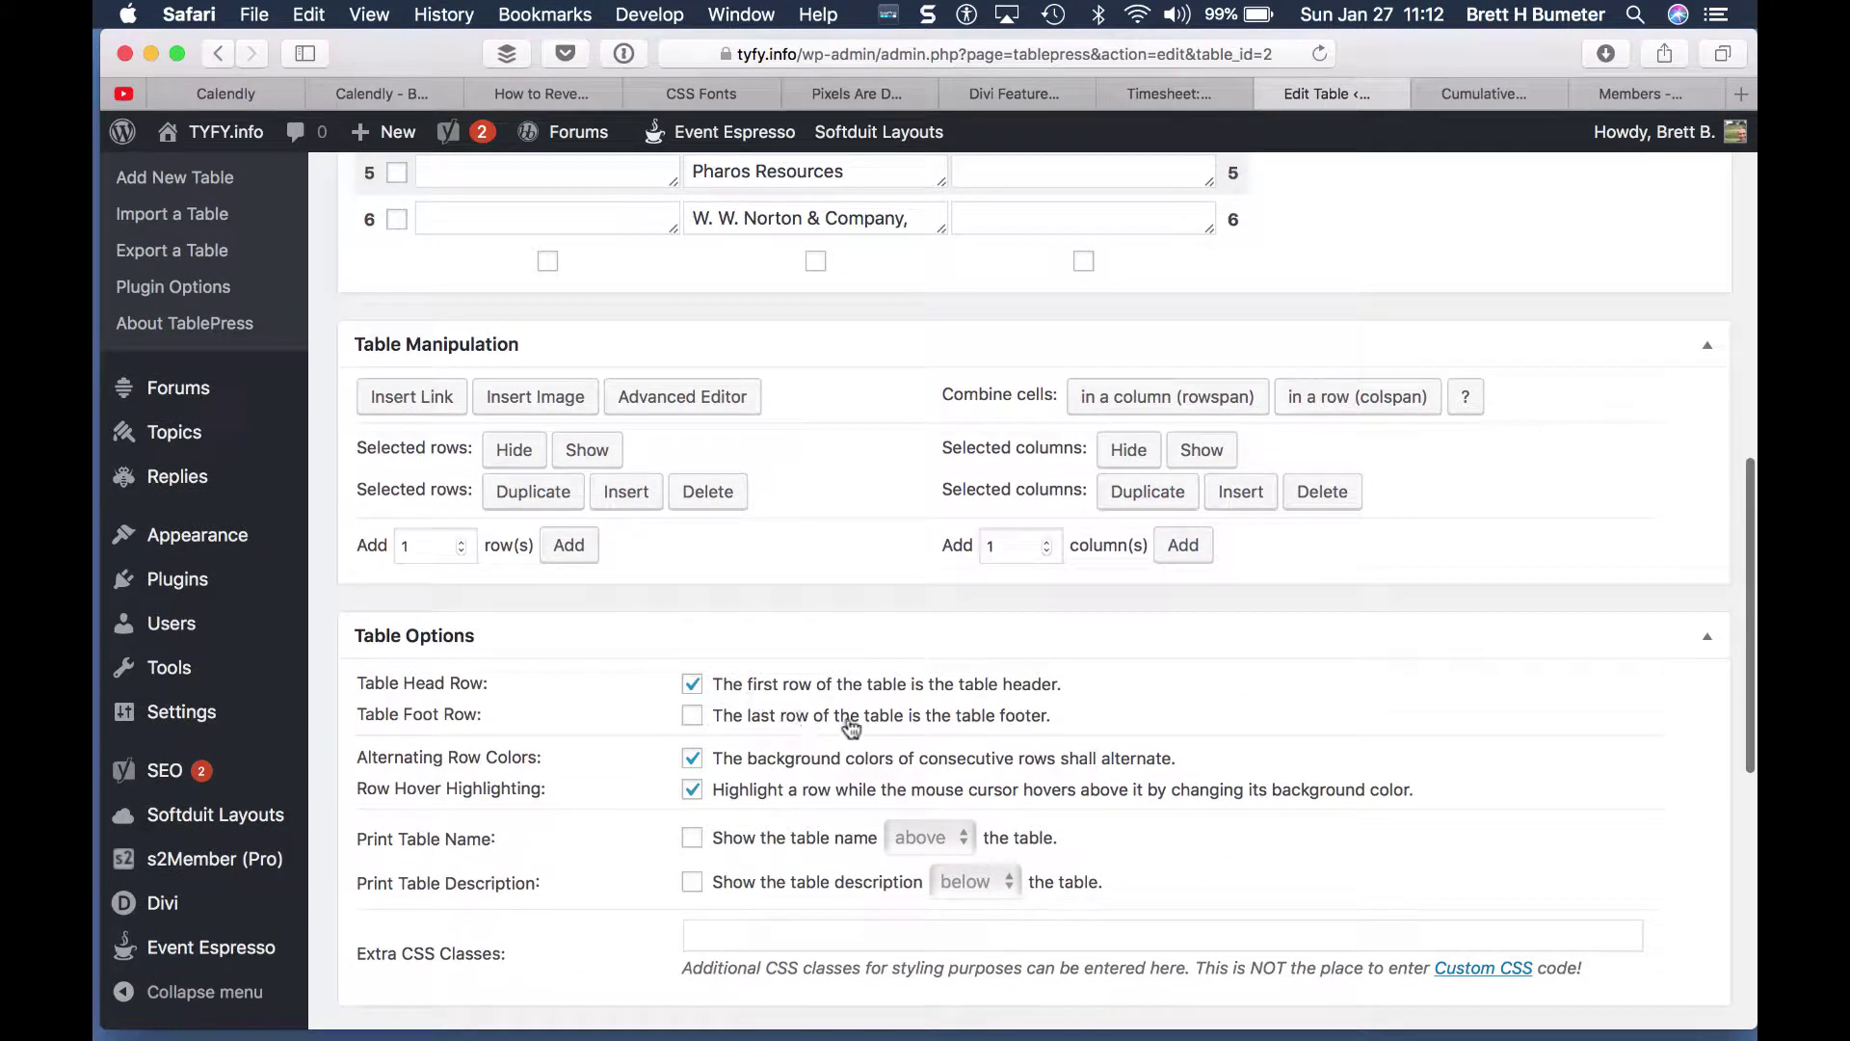
{"action": "scroll", "coordinate": [851, 730], "scroll_direction": "down", "scroll_amount": 3}
{"action": "scroll", "coordinate": [851, 729], "scroll_direction": "down", "scroll_amount": 2}
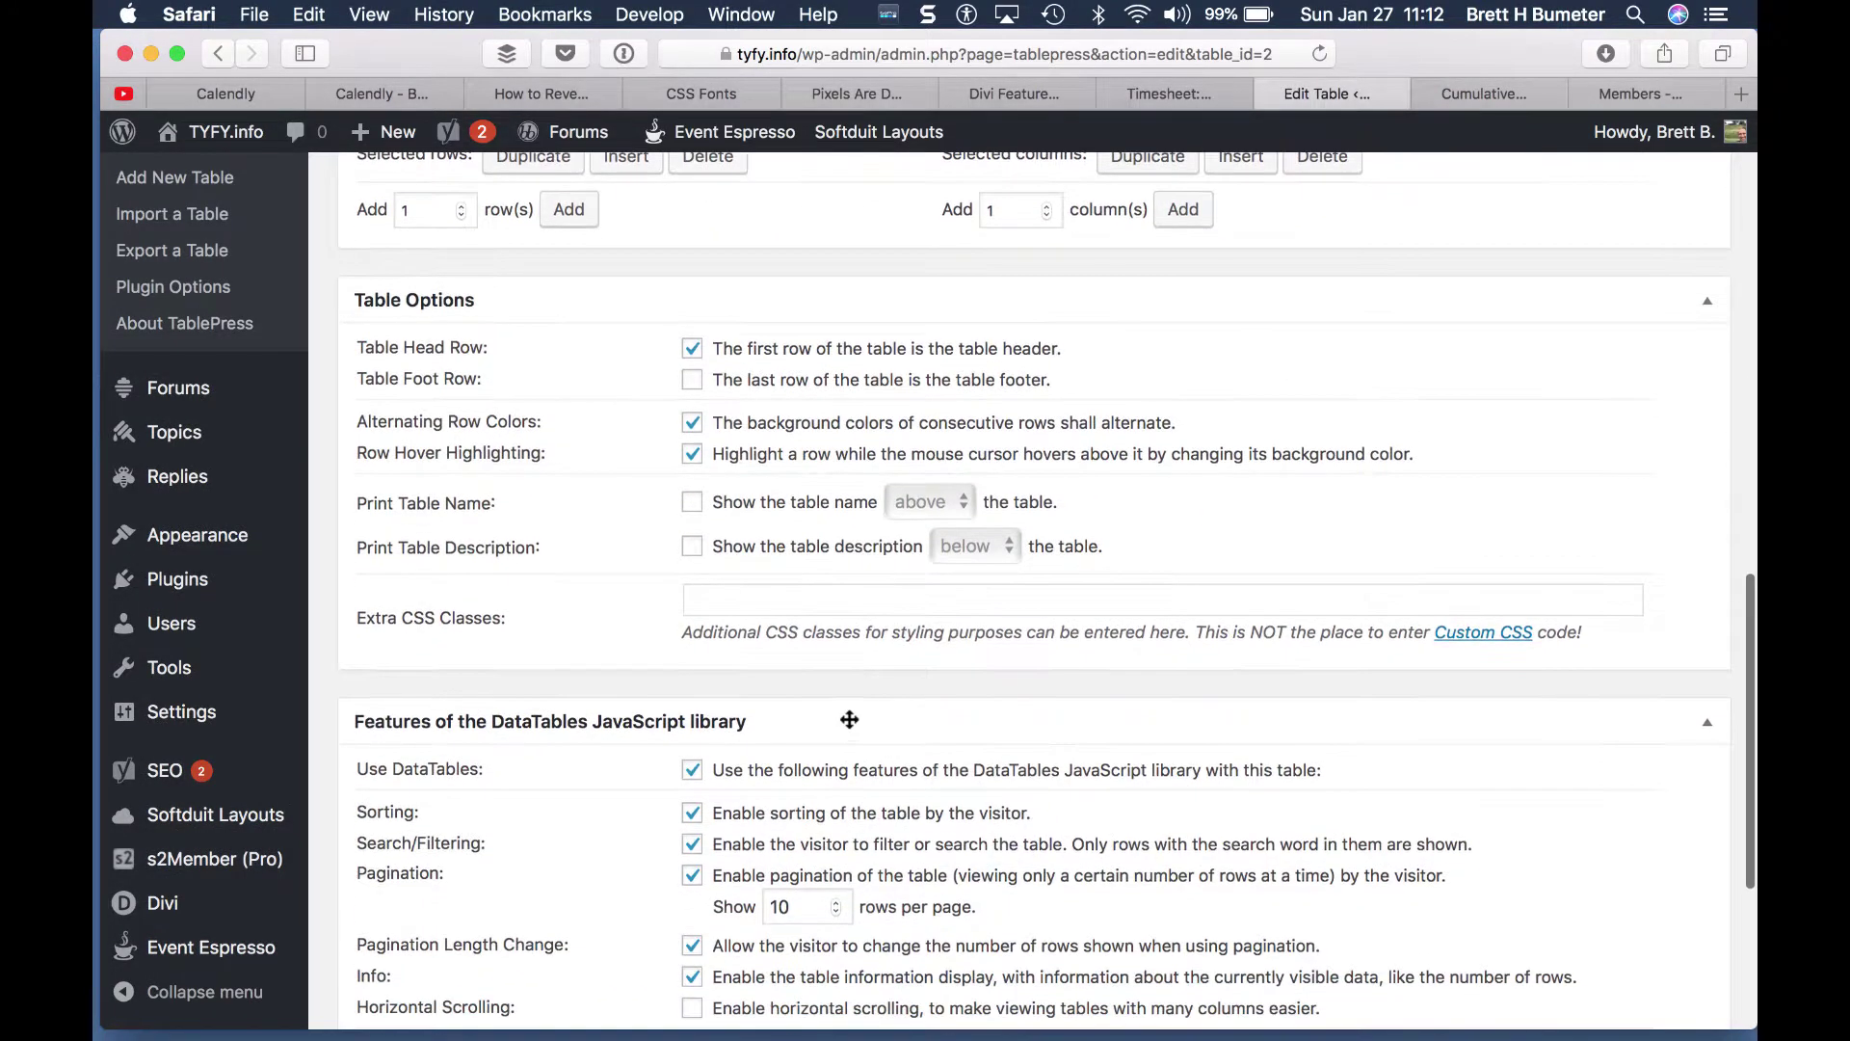
{"action": "left_click", "coordinate": [693, 688]}
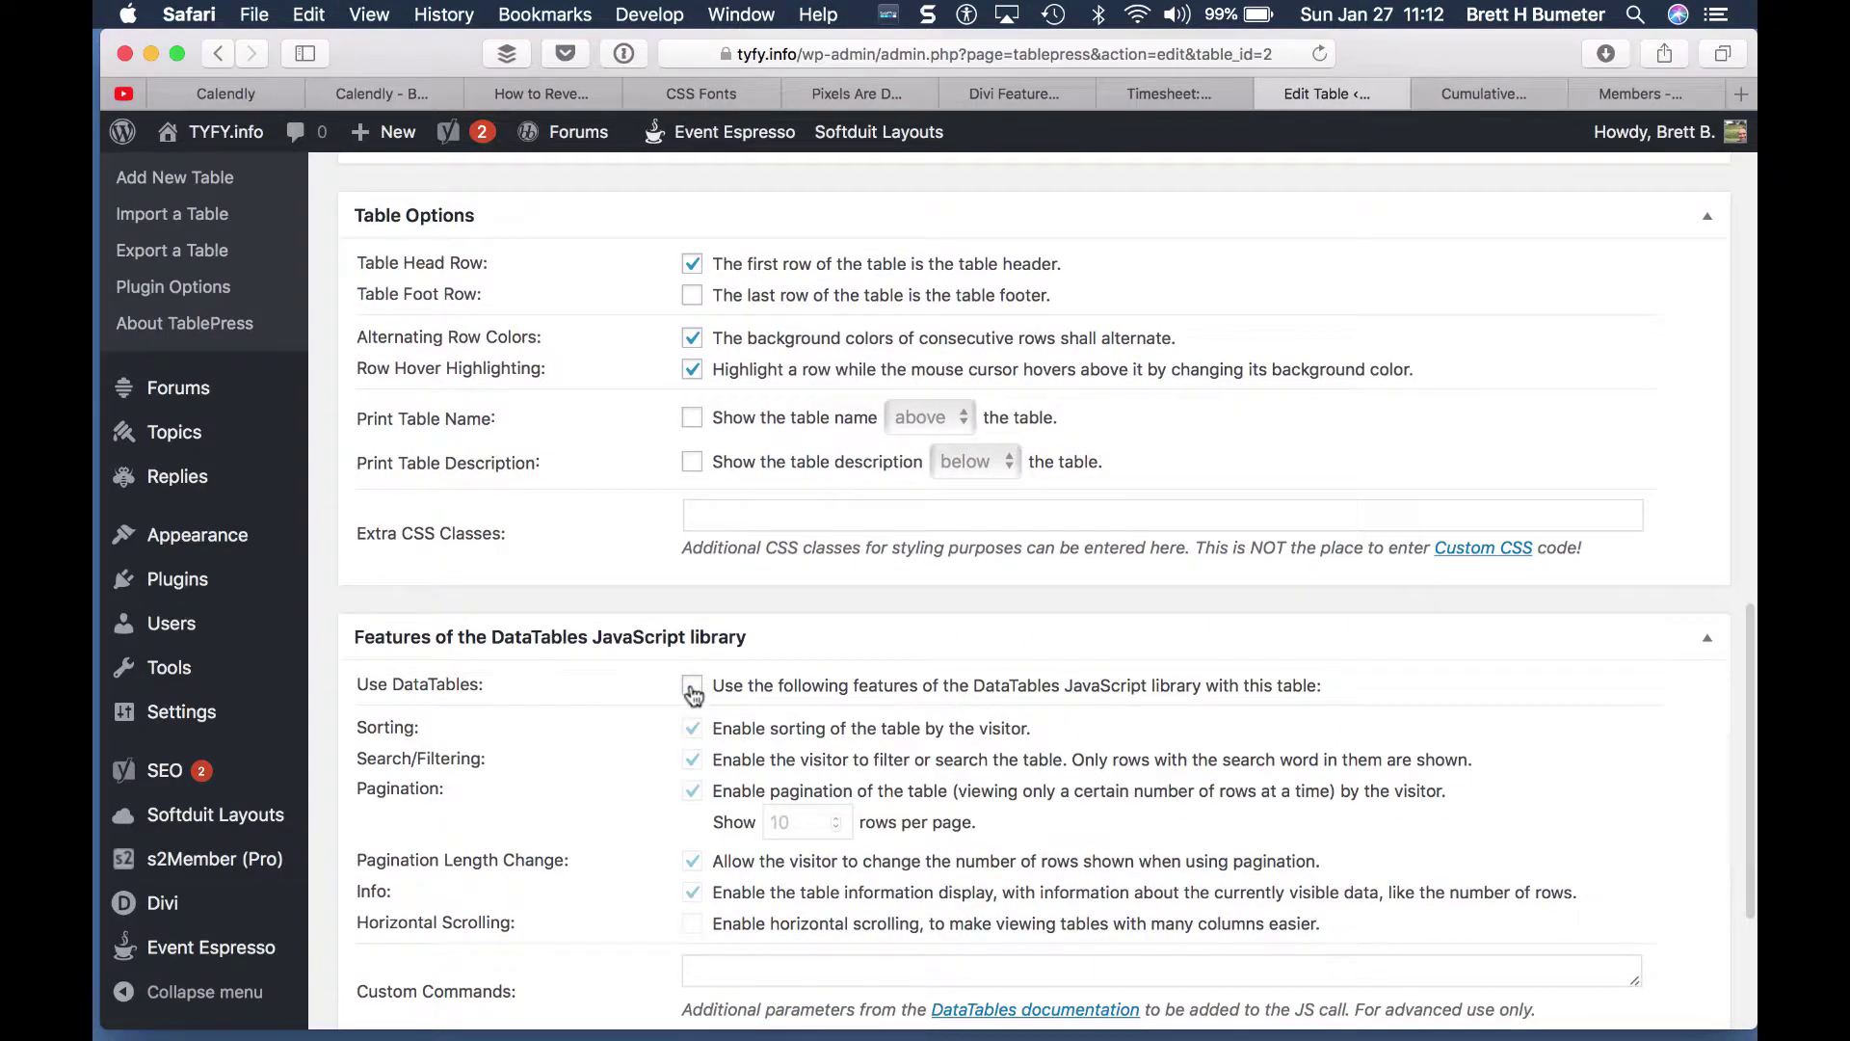
{"action": "scroll", "coordinate": [694, 694], "scroll_direction": "down", "scroll_amount": 4}
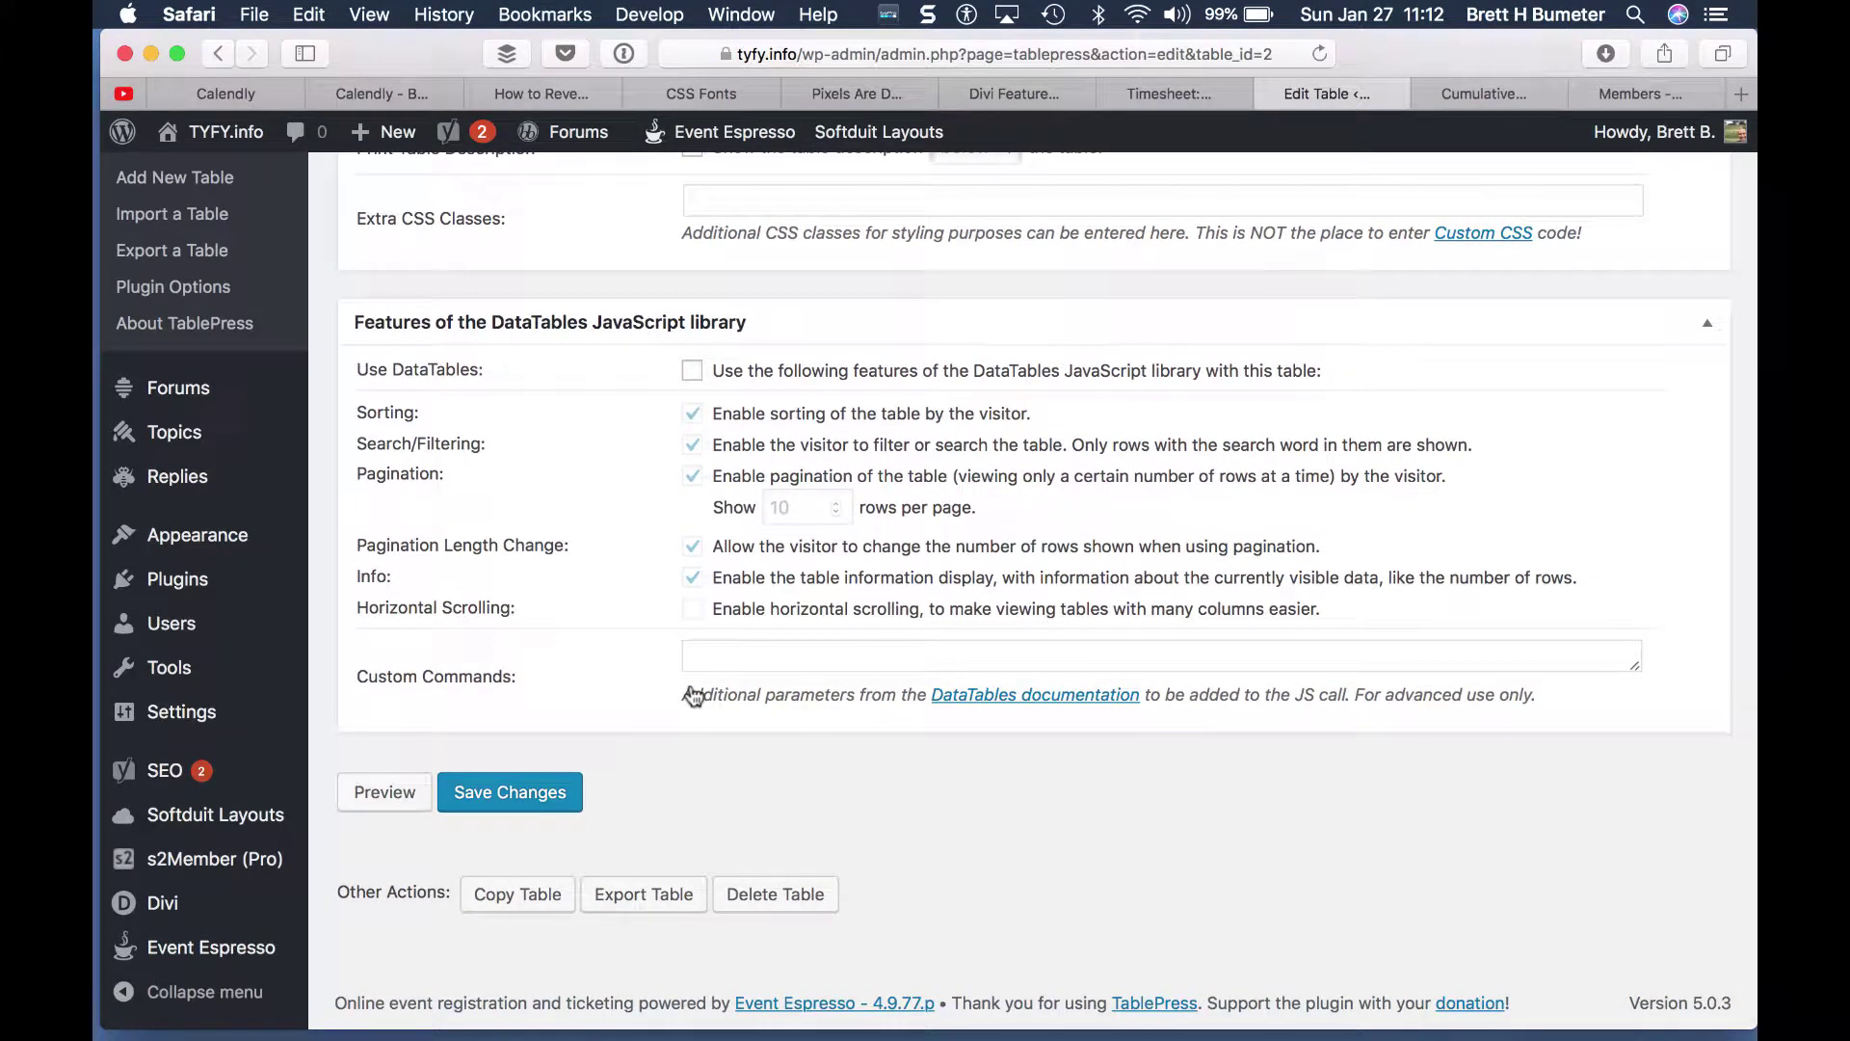
{"action": "left_click", "coordinate": [518, 793]}
{"action": "scroll", "coordinate": [1054, 742], "scroll_direction": "up", "scroll_amount": 2}
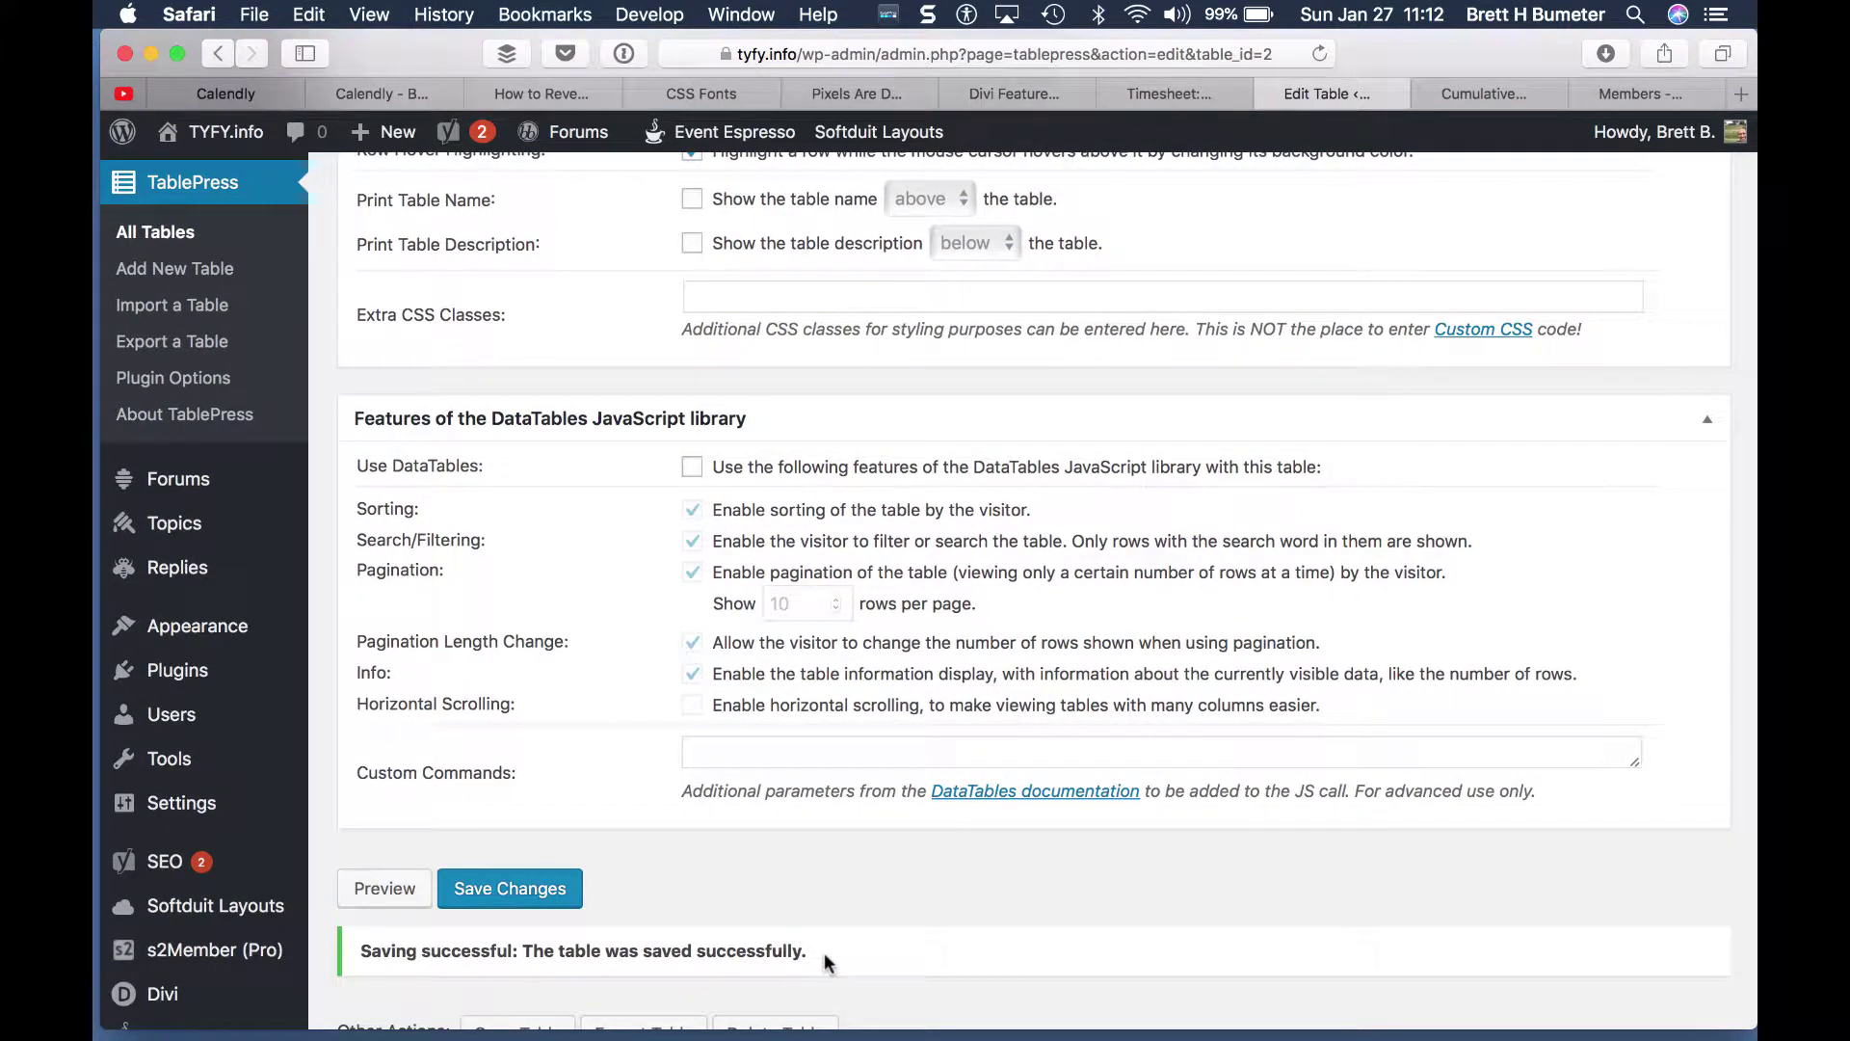
{"action": "left_click_drag", "start_coordinate": [826, 959], "coordinate": [520, 945]}
{"action": "key", "text": "super+Up"}
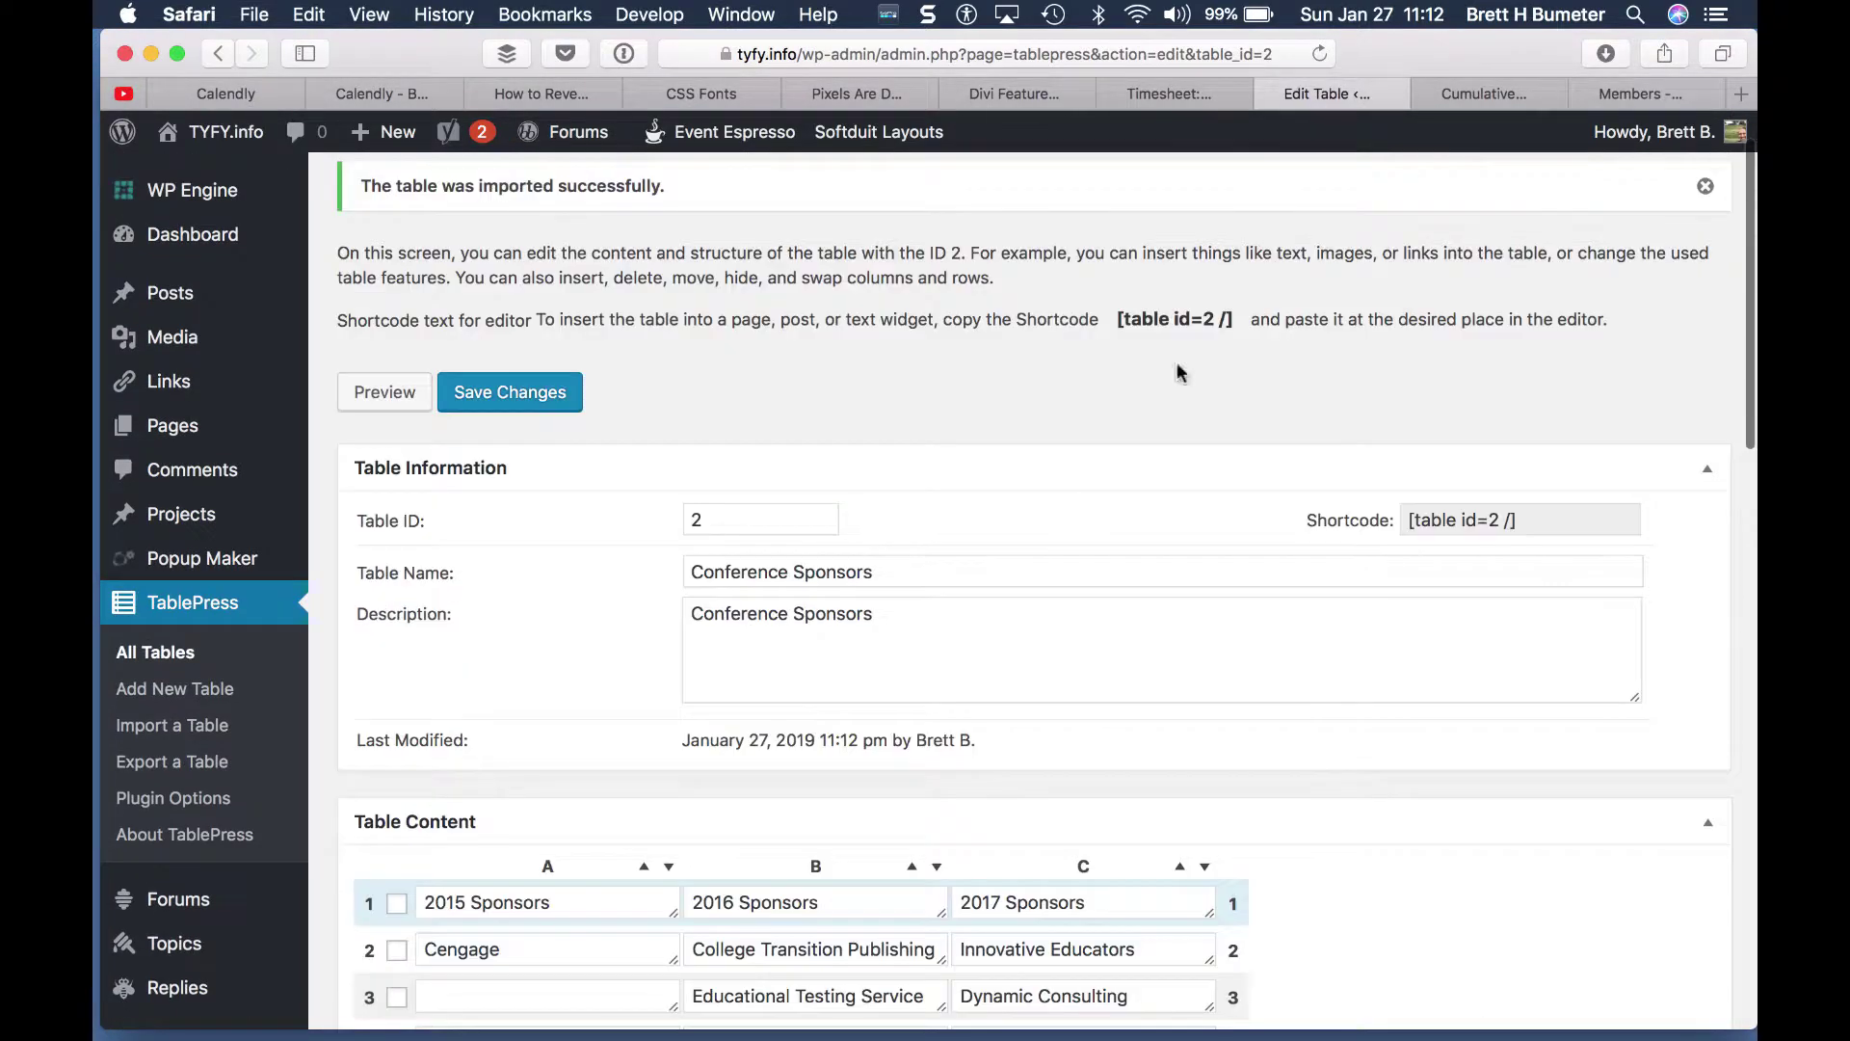
Step: Return to the Members page, examine the Institutional Members tab's table HTML in its settings and accept the tab settings
{"action": "left_click", "coordinate": [1650, 94]}
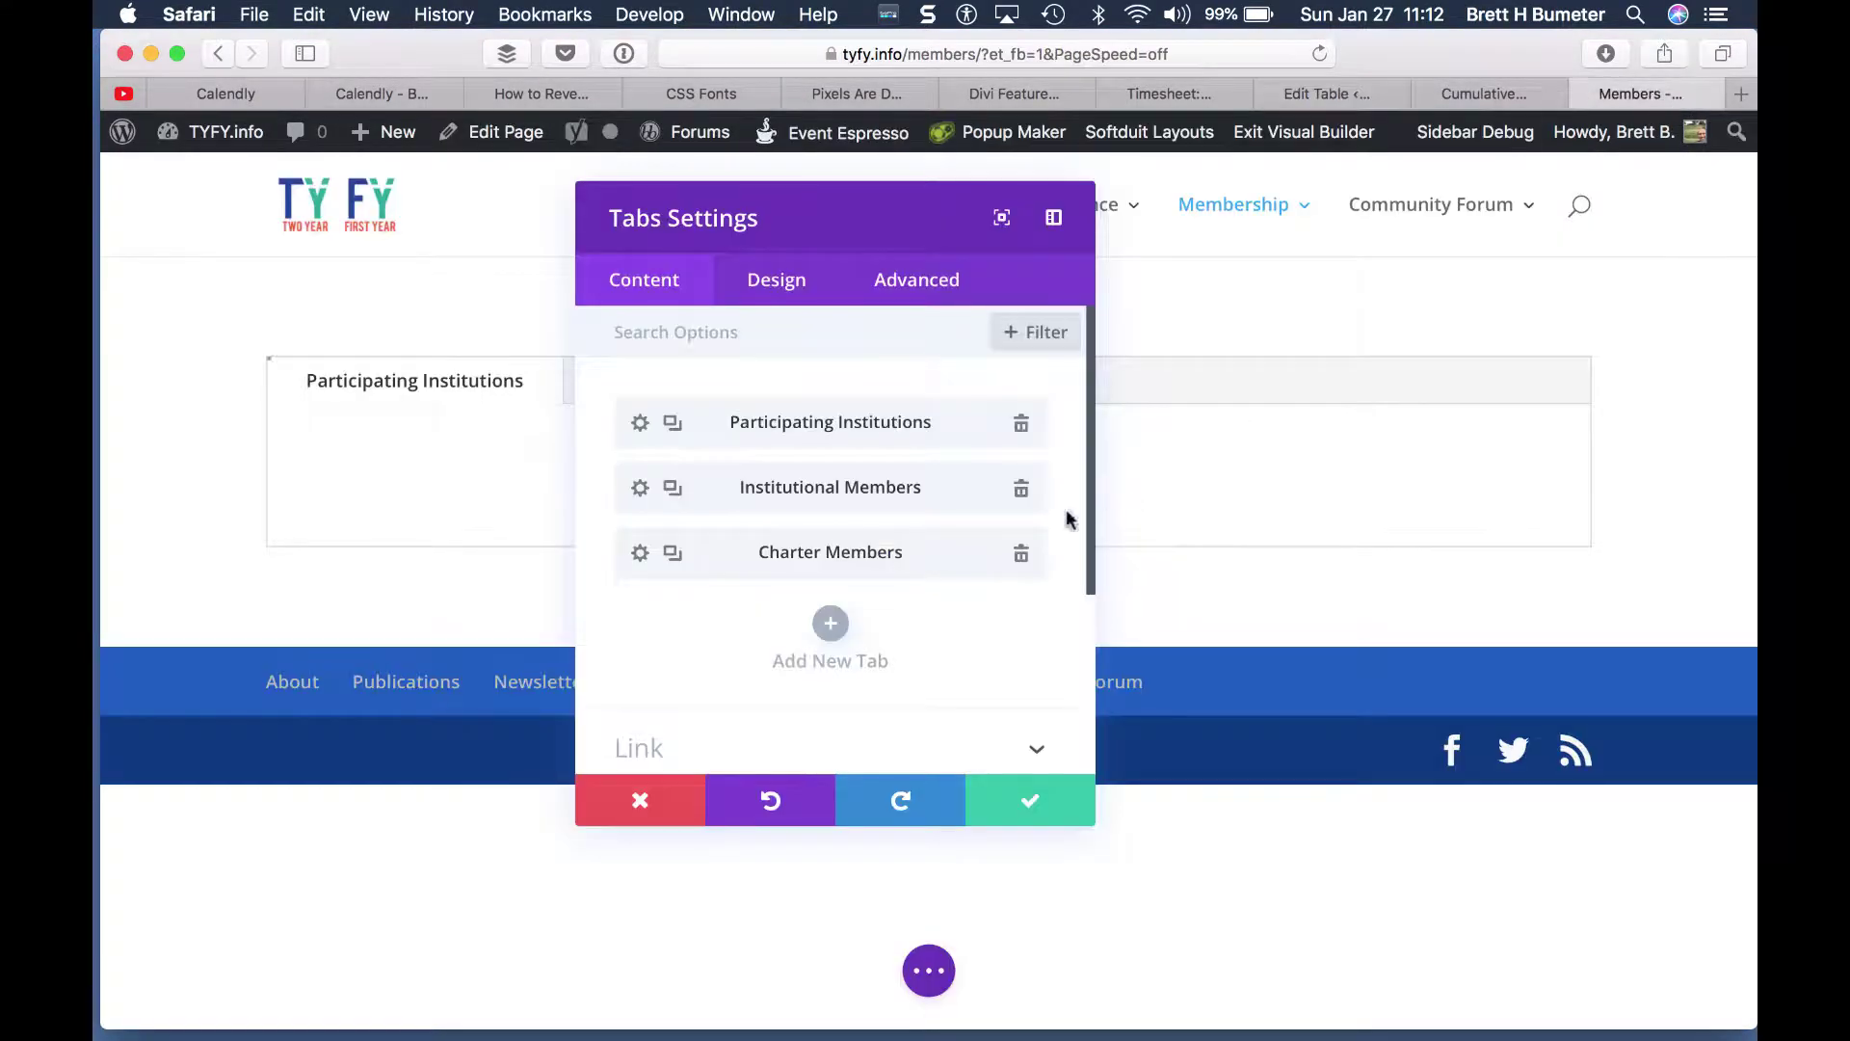
{"action": "left_click", "coordinate": [641, 495]}
{"action": "scroll", "coordinate": [877, 528], "scroll_direction": "down", "scroll_amount": 4}
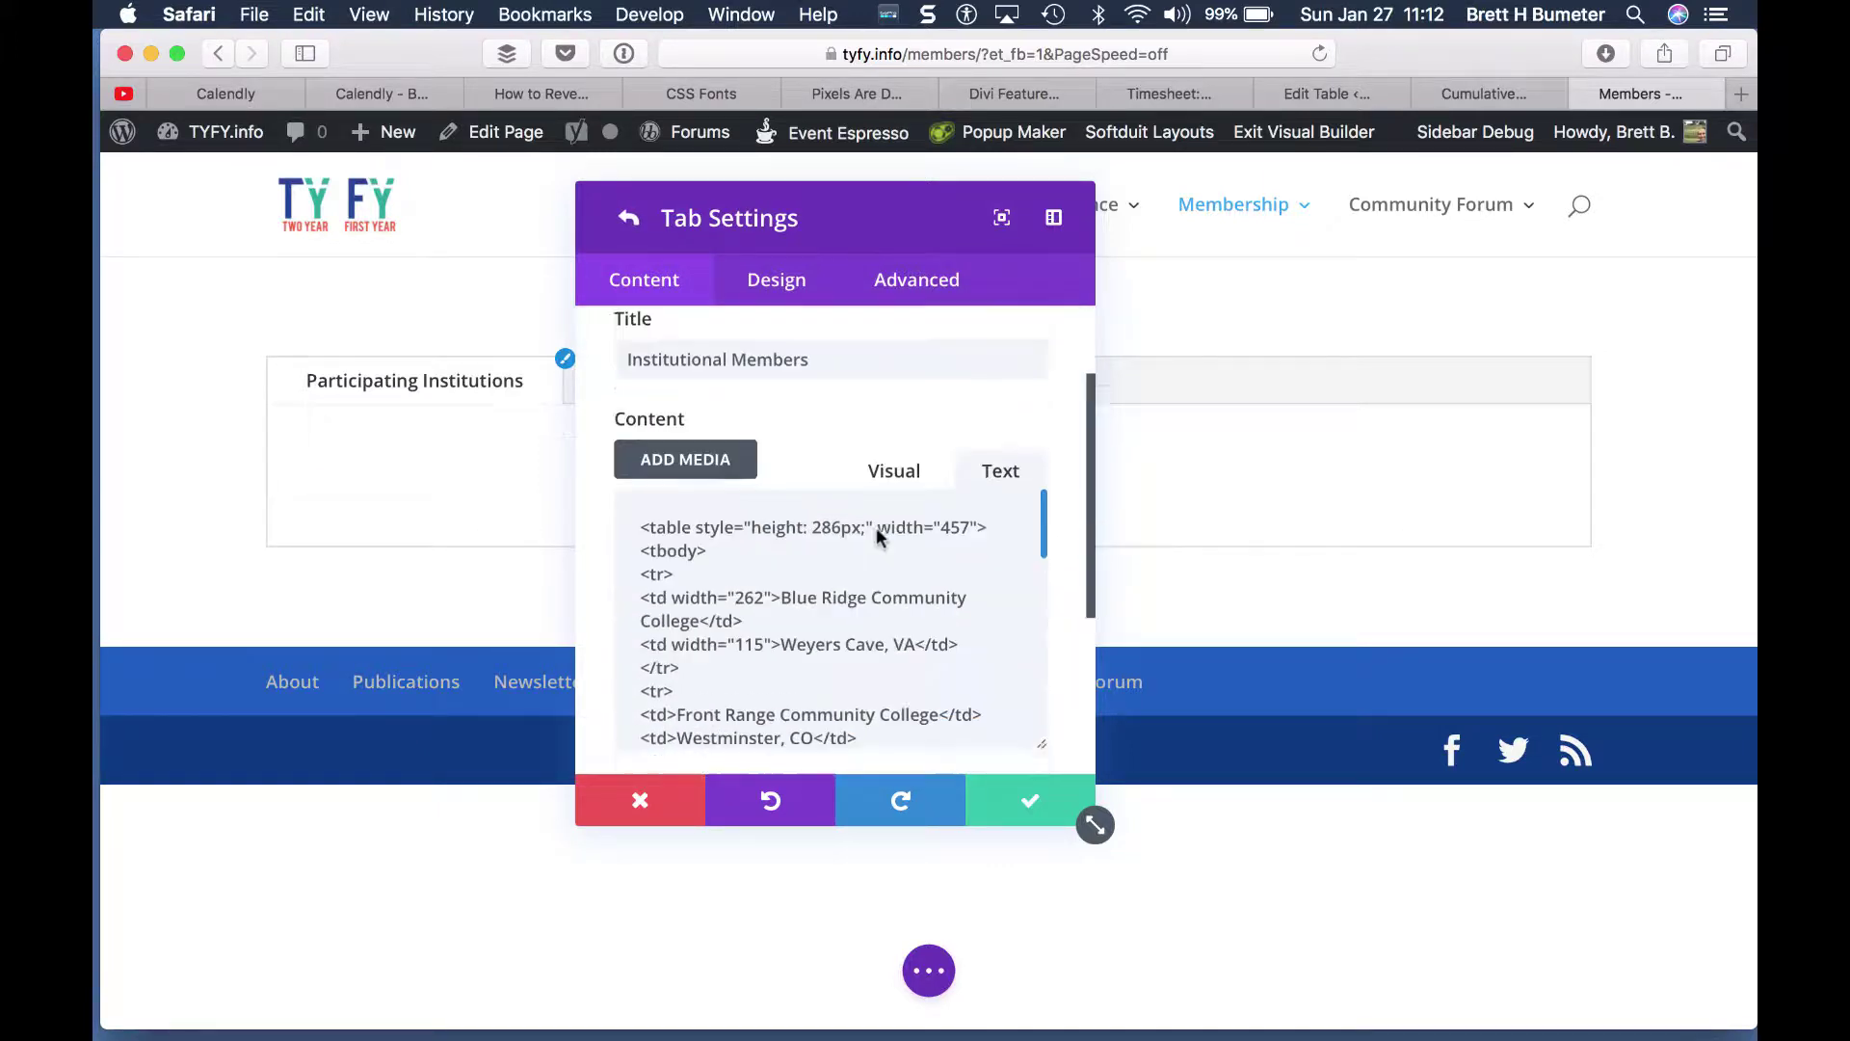
{"action": "left_click", "coordinate": [1028, 803]}
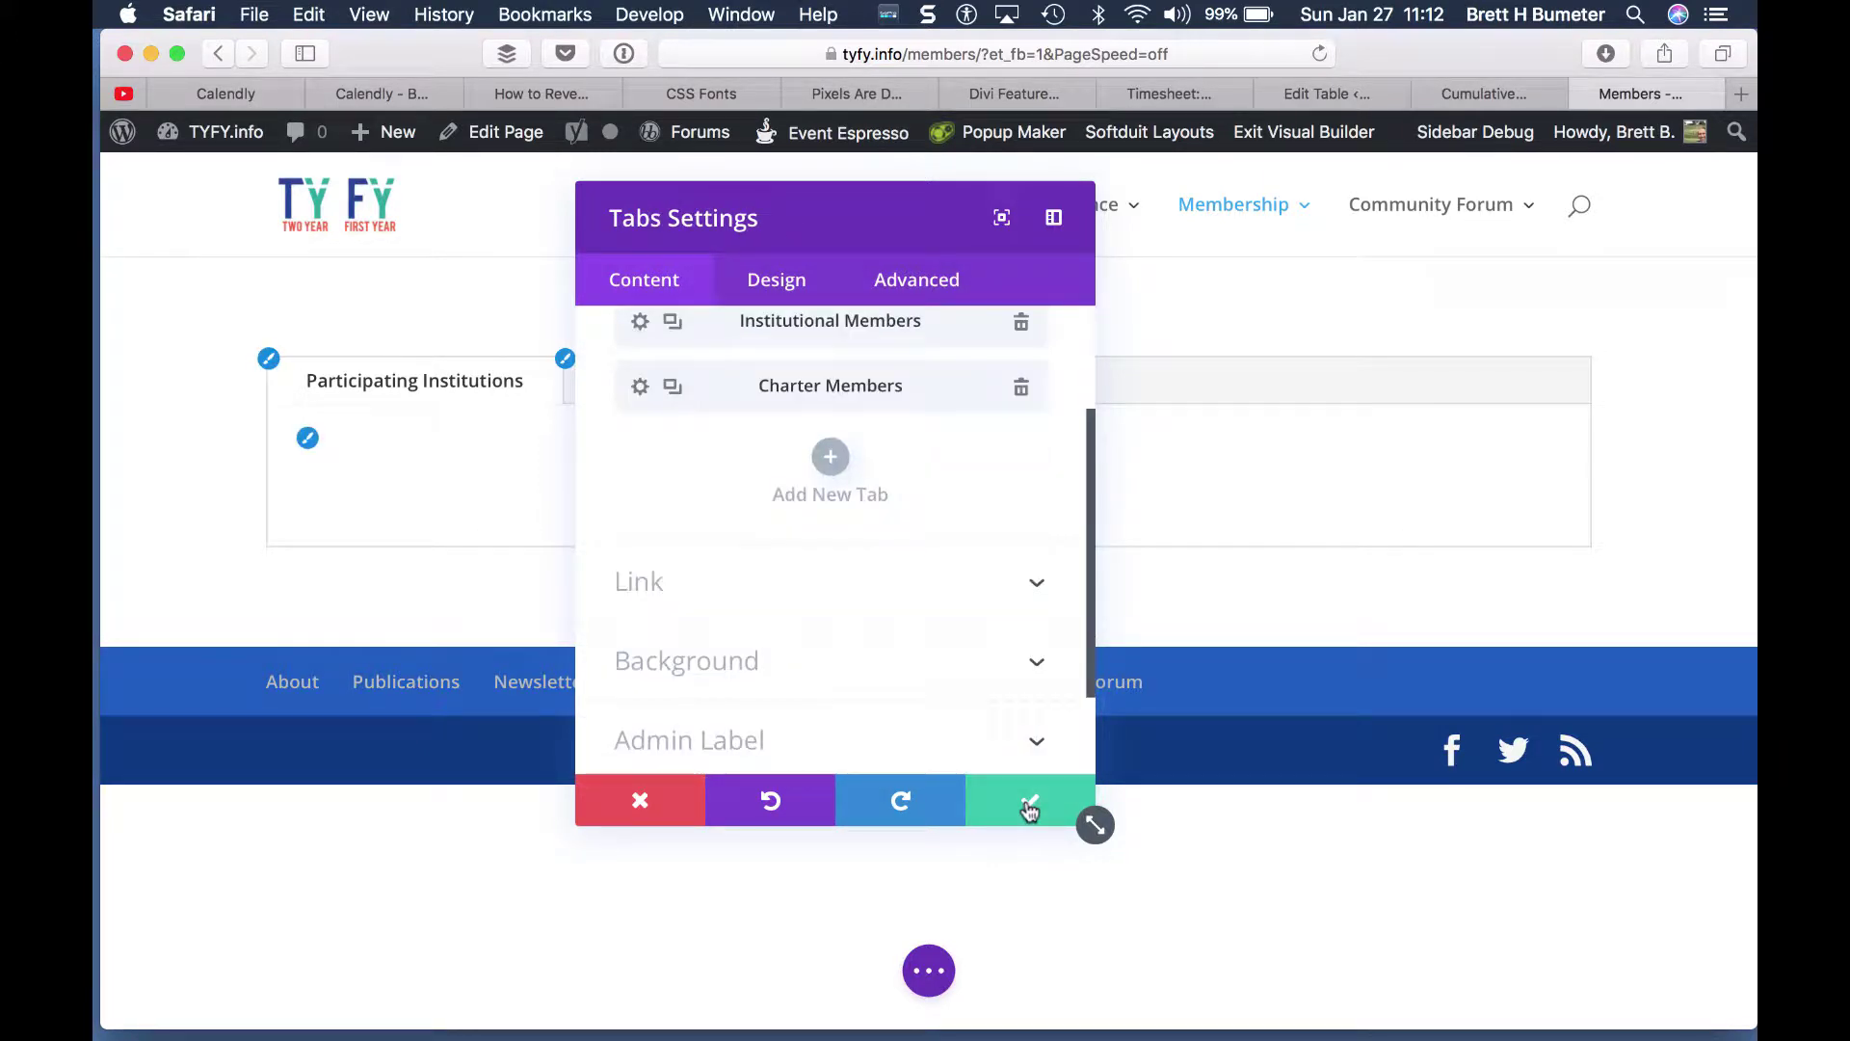
Step: Accept the tabs module settings and save the Members page
{"action": "left_click", "coordinate": [1029, 807]}
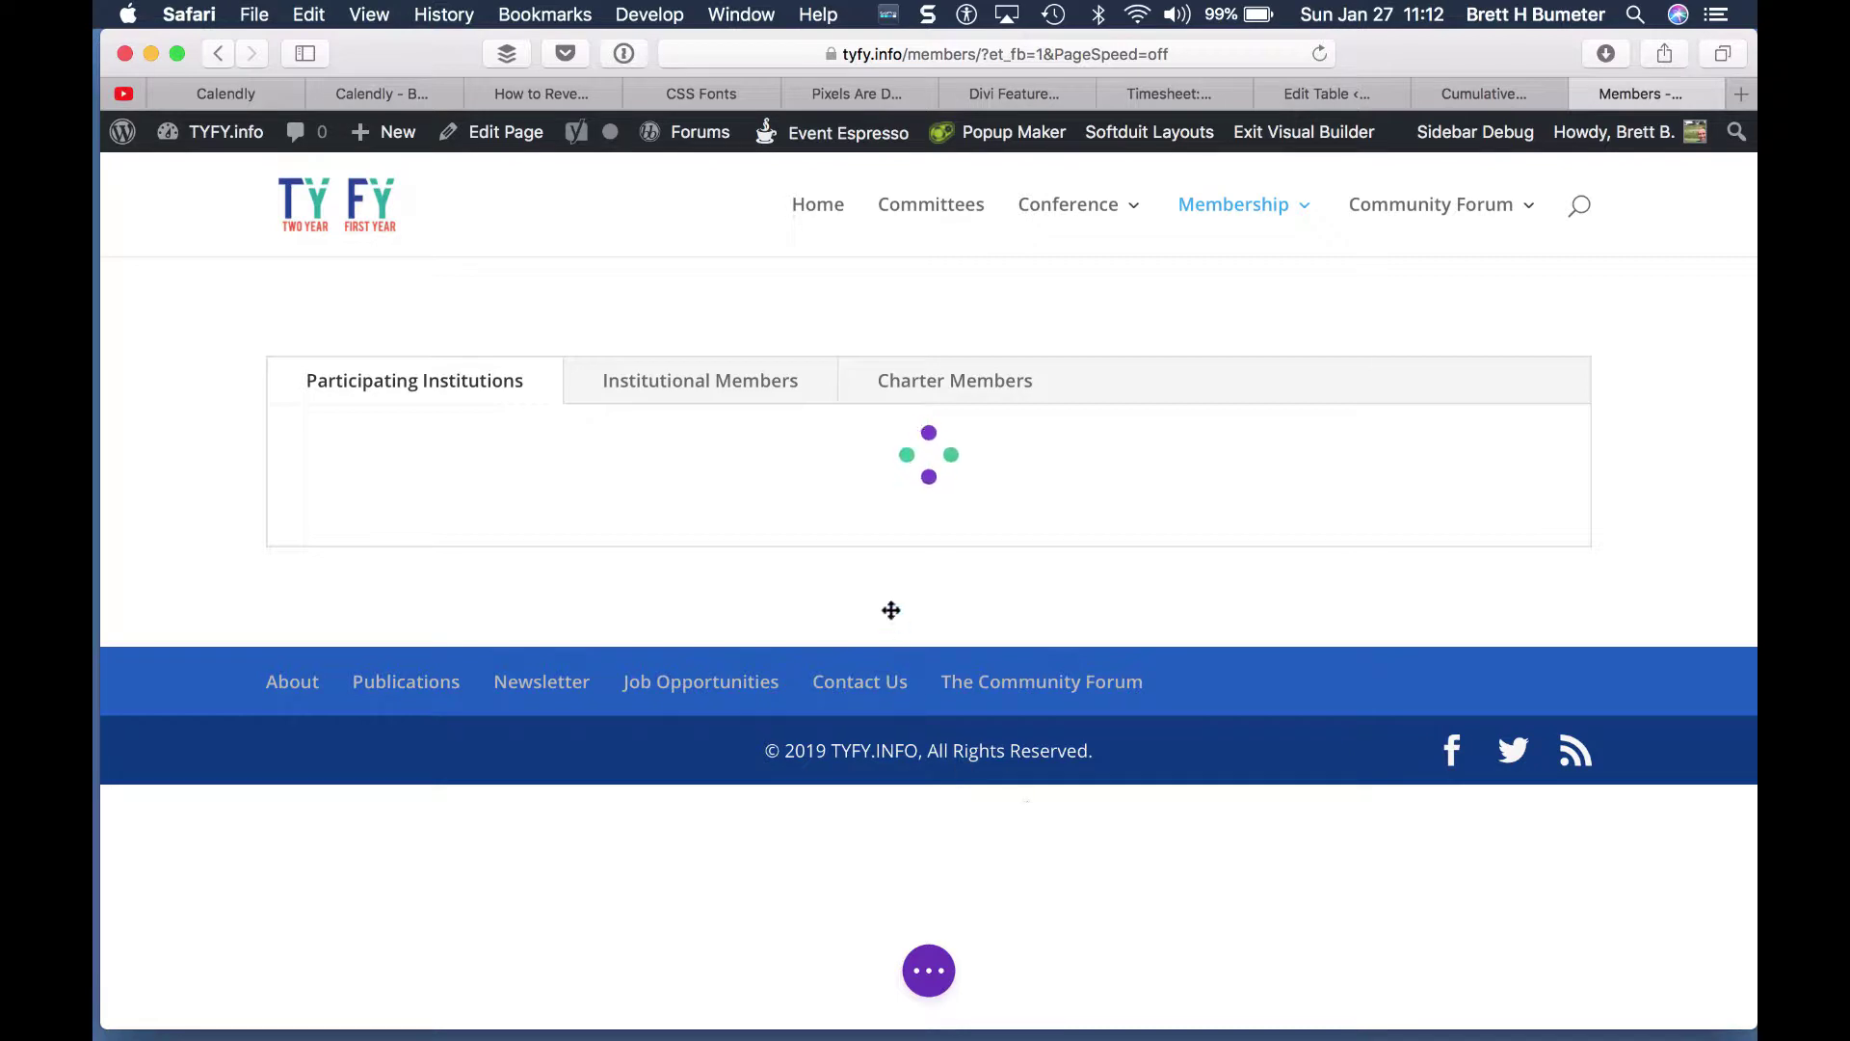
{"action": "left_click", "coordinate": [928, 970]}
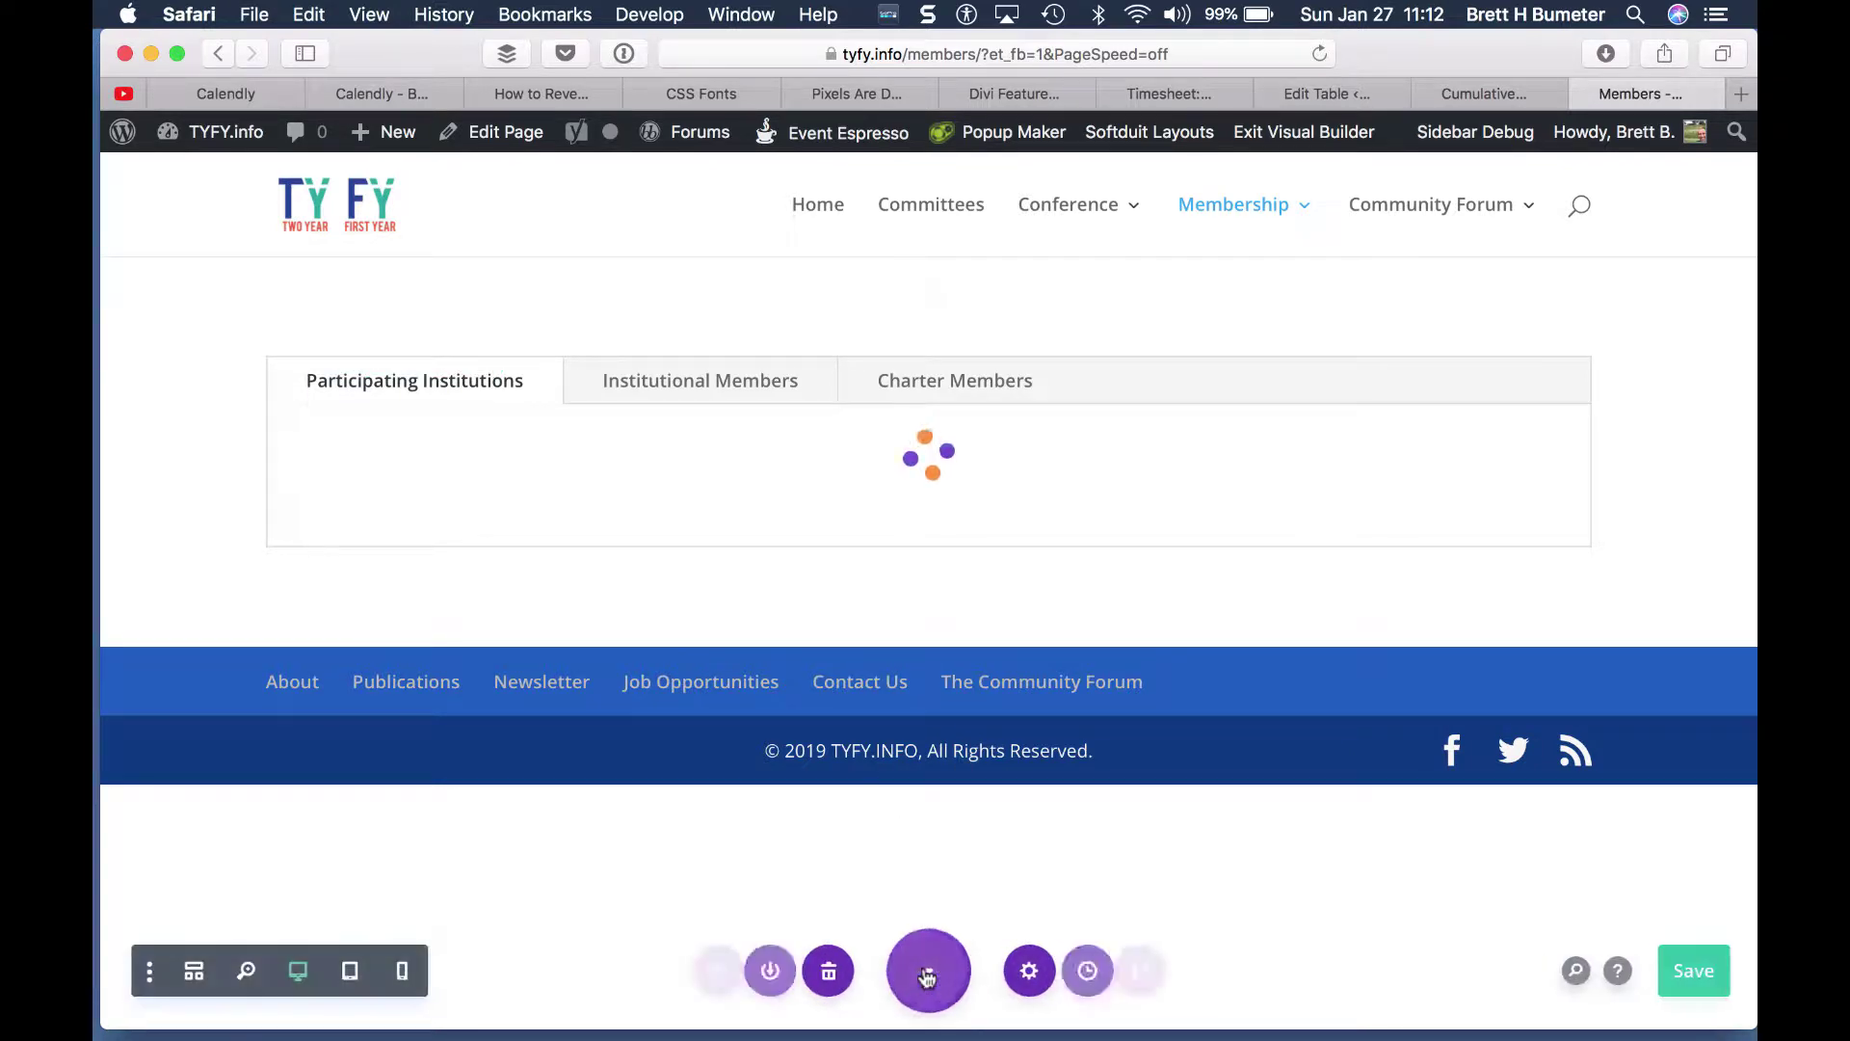
{"action": "left_click", "coordinate": [1679, 988]}
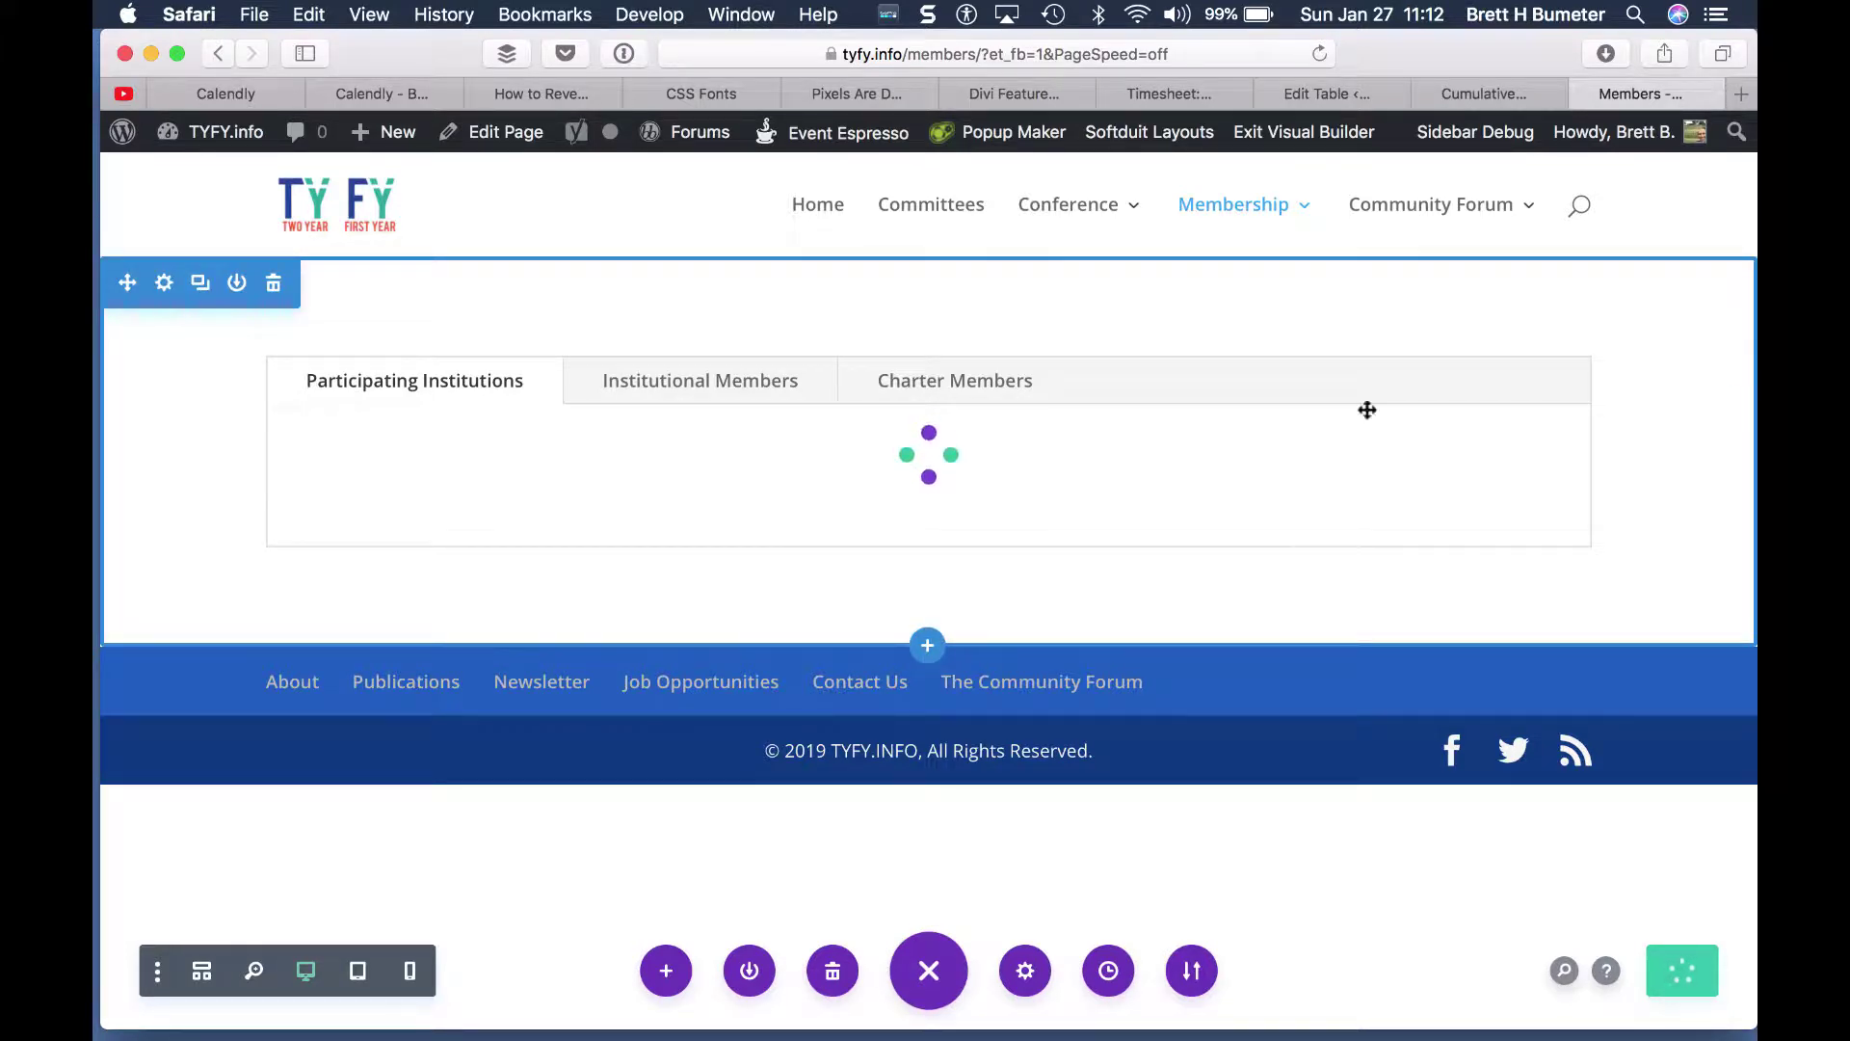
{"action": "mouse_move", "coordinate": [1520, 220]}
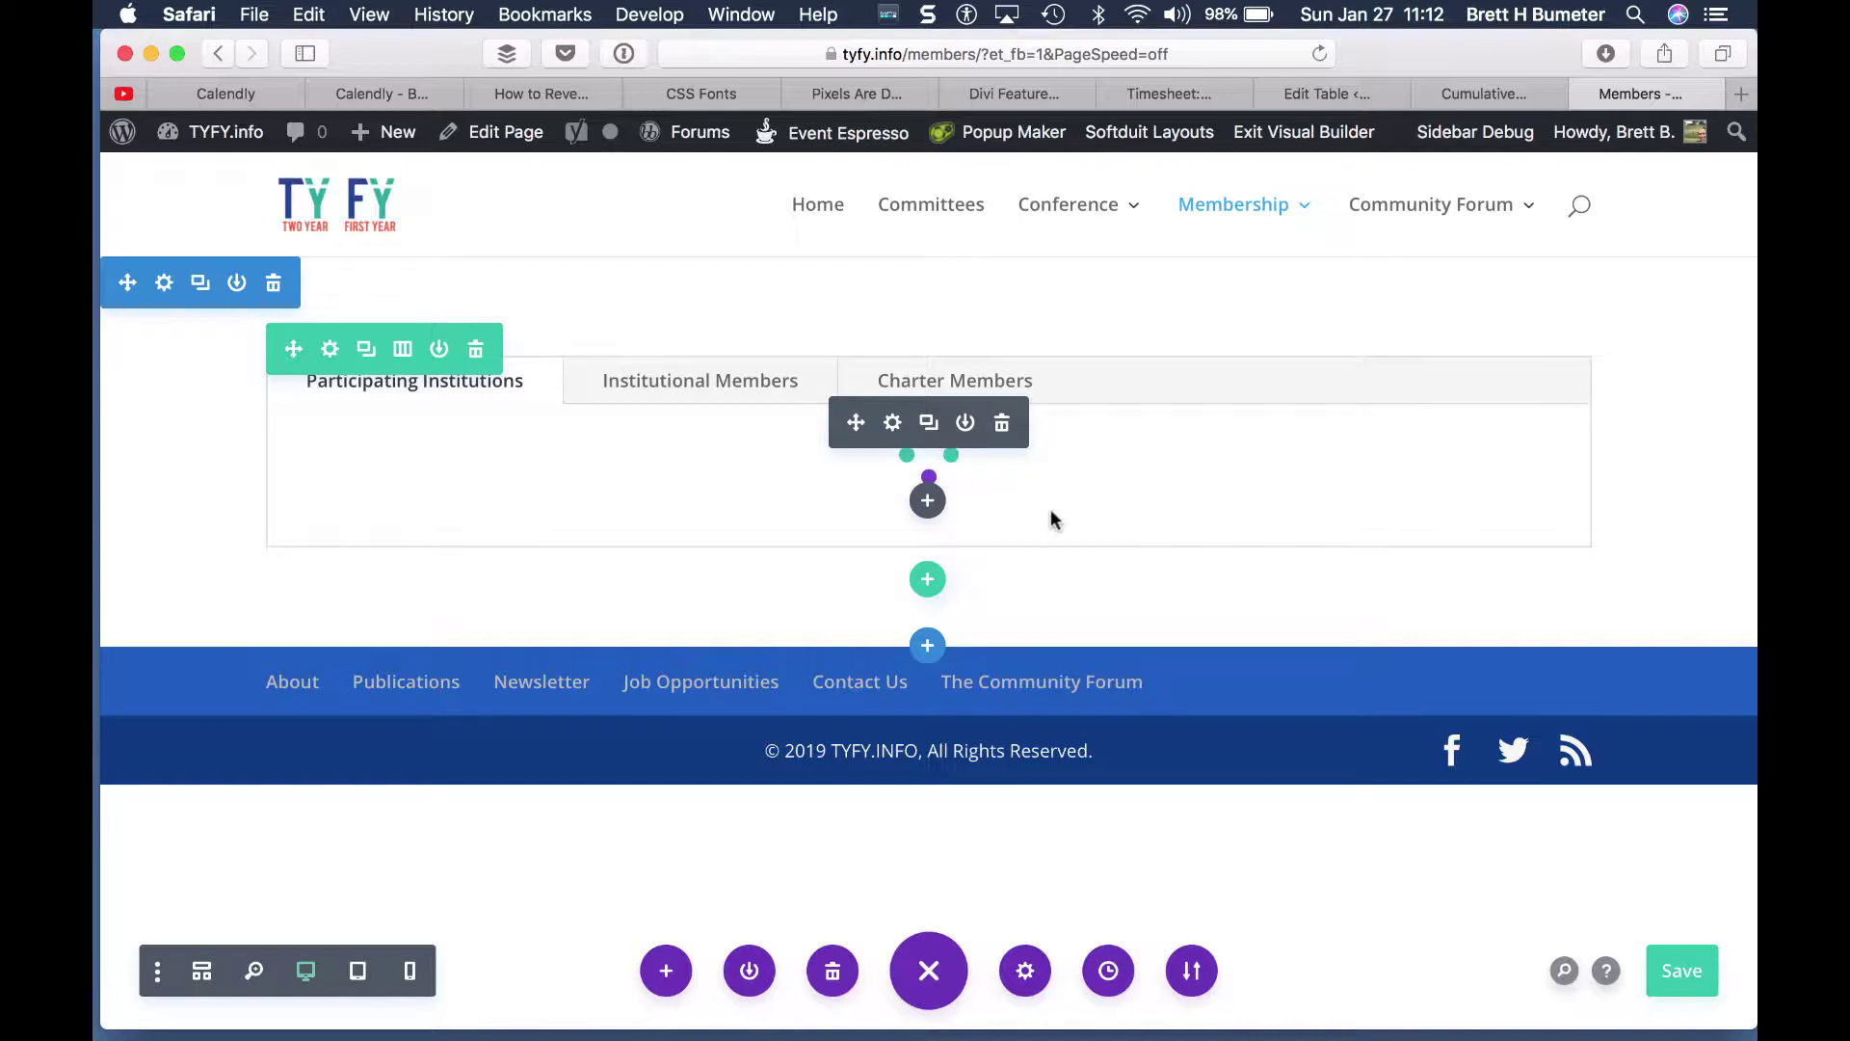
Step: Examine the table HTML in the content of the Institutional Members tab's settings
{"action": "left_click", "coordinate": [892, 424]}
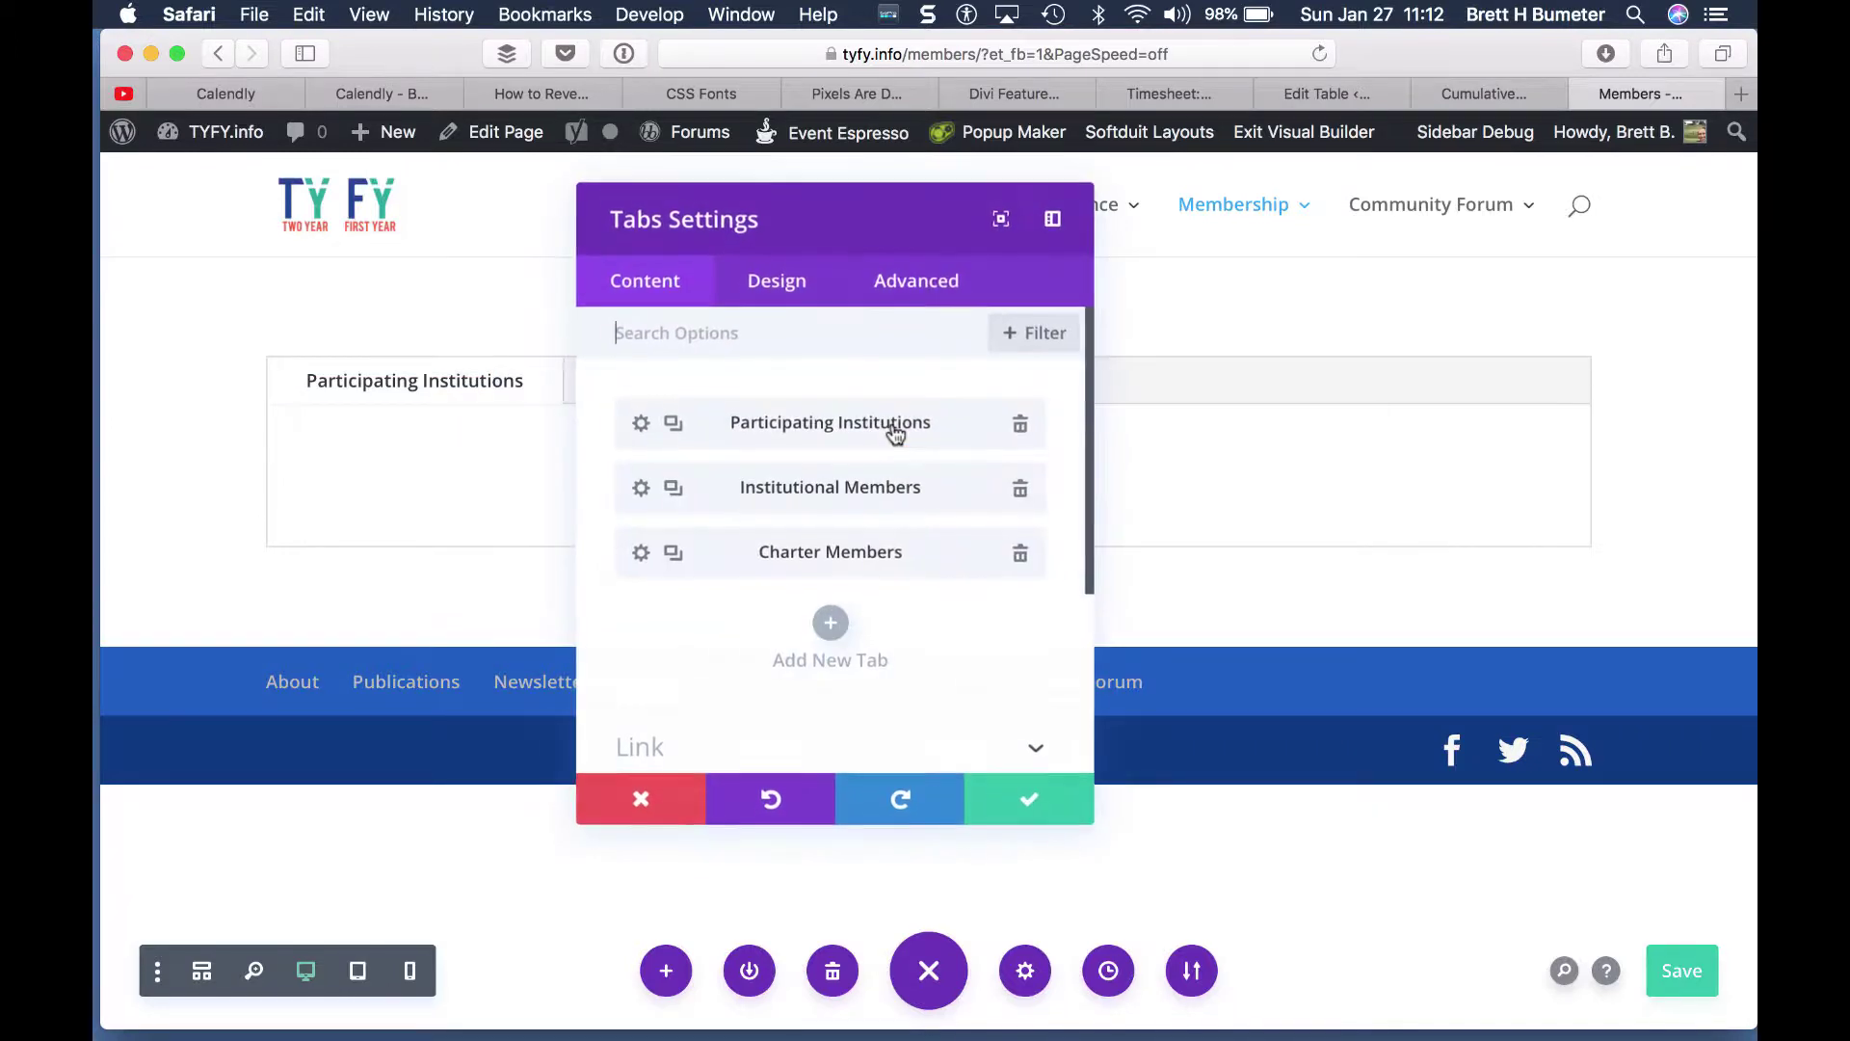
{"action": "left_click", "coordinate": [641, 489]}
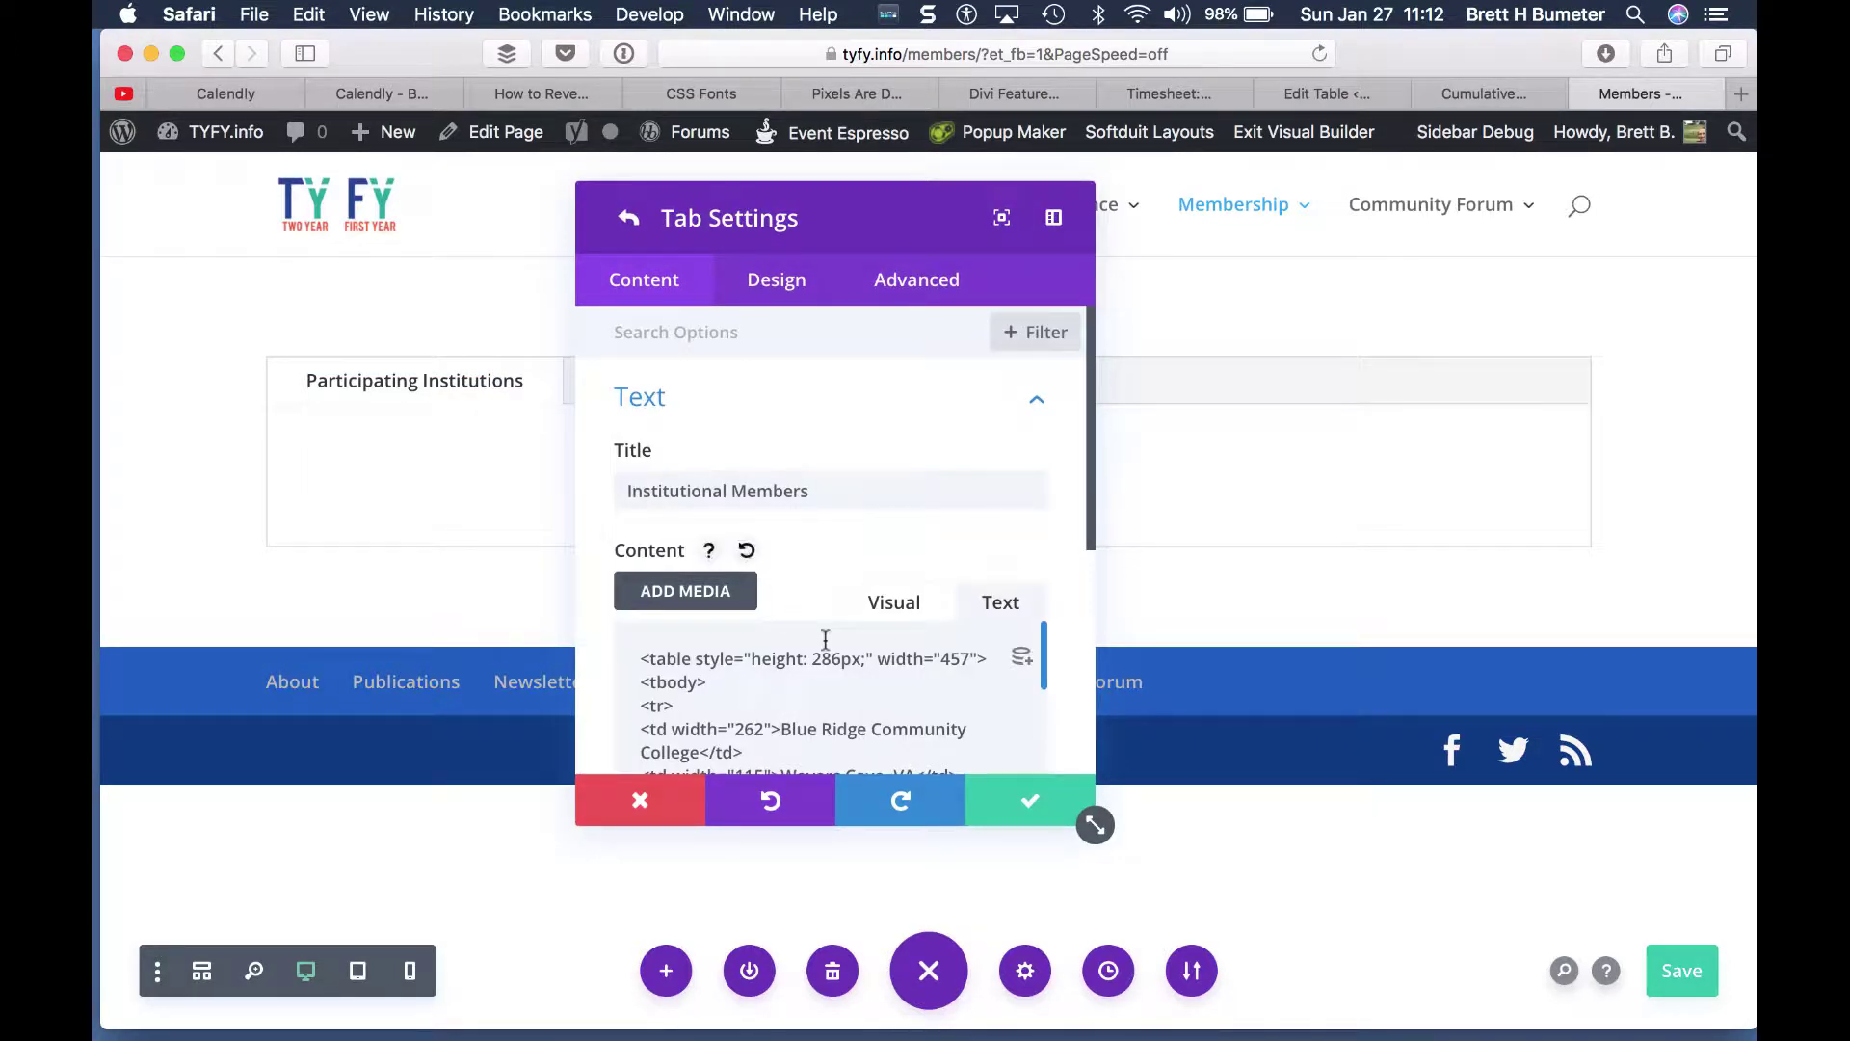
{"action": "scroll", "coordinate": [826, 639], "scroll_direction": "down", "scroll_amount": 2}
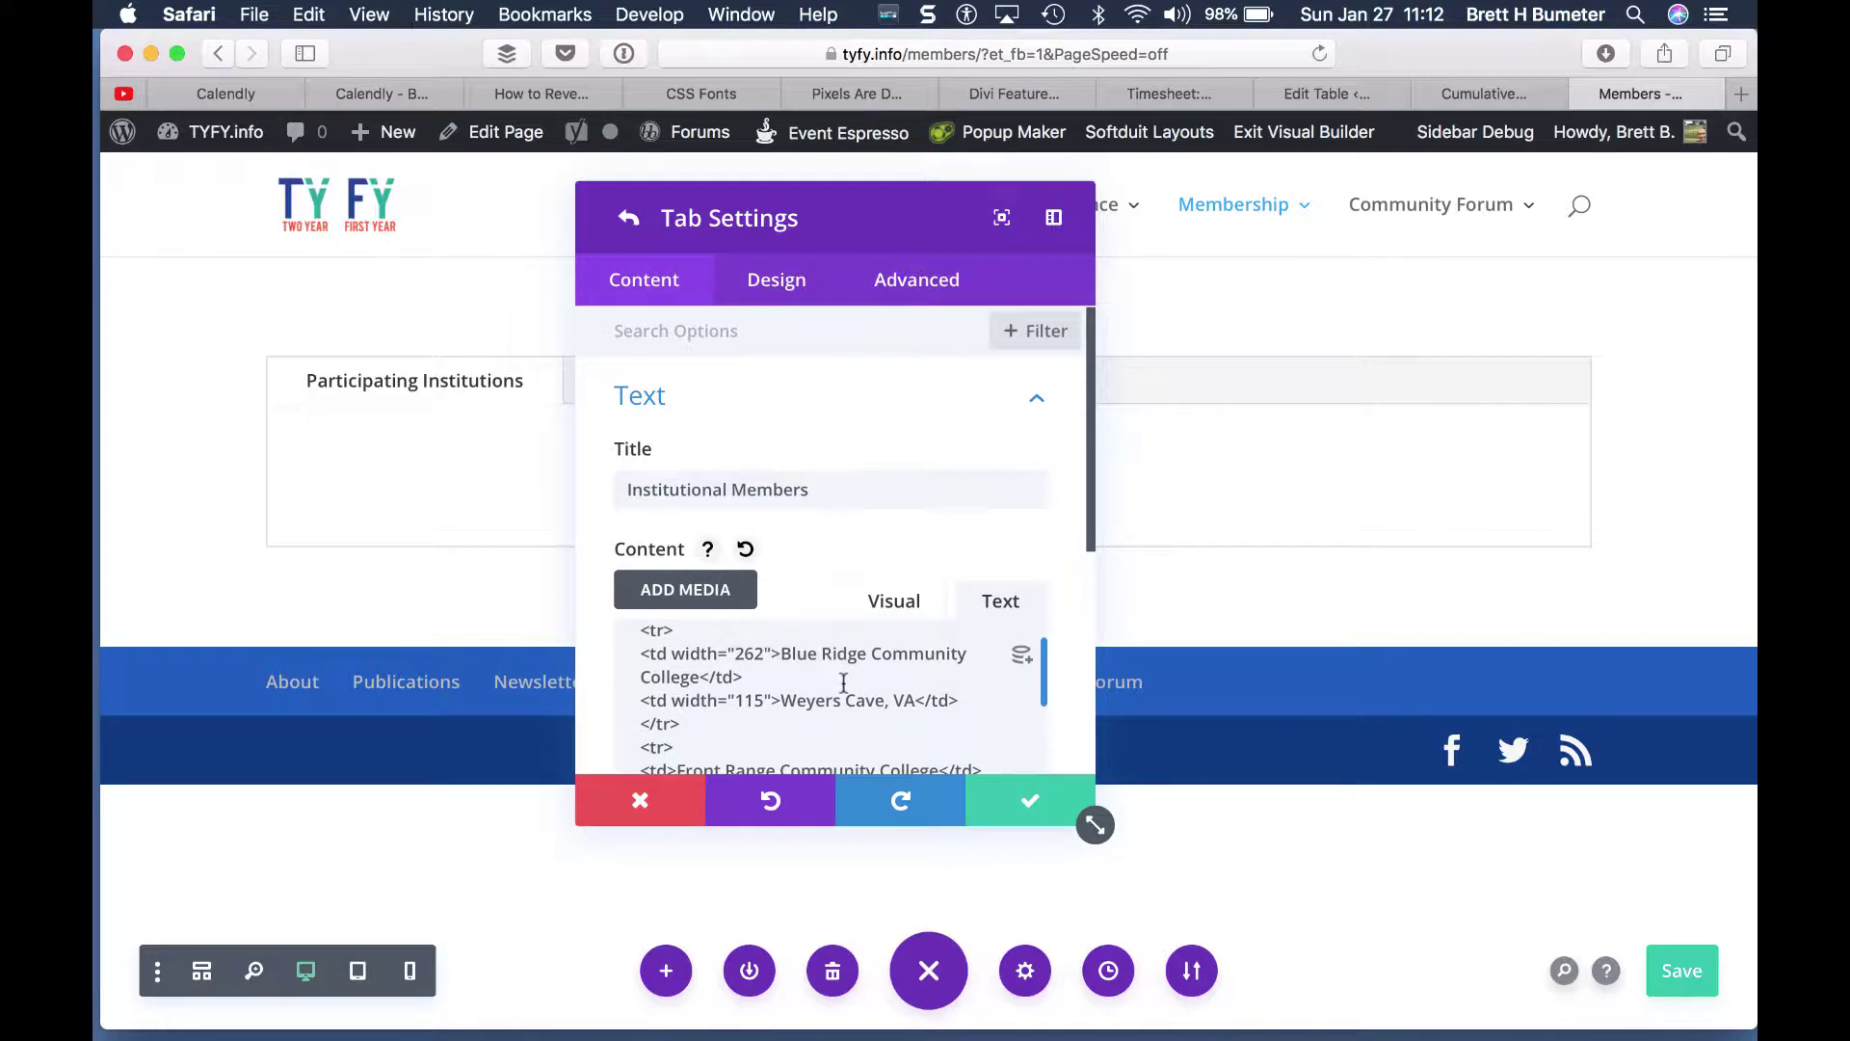
Step: Switch to the Cumulative Conference Attendee List spreadsheet and download its Institutional Members sheet as comma-separated values
{"action": "left_click", "coordinate": [1465, 96]}
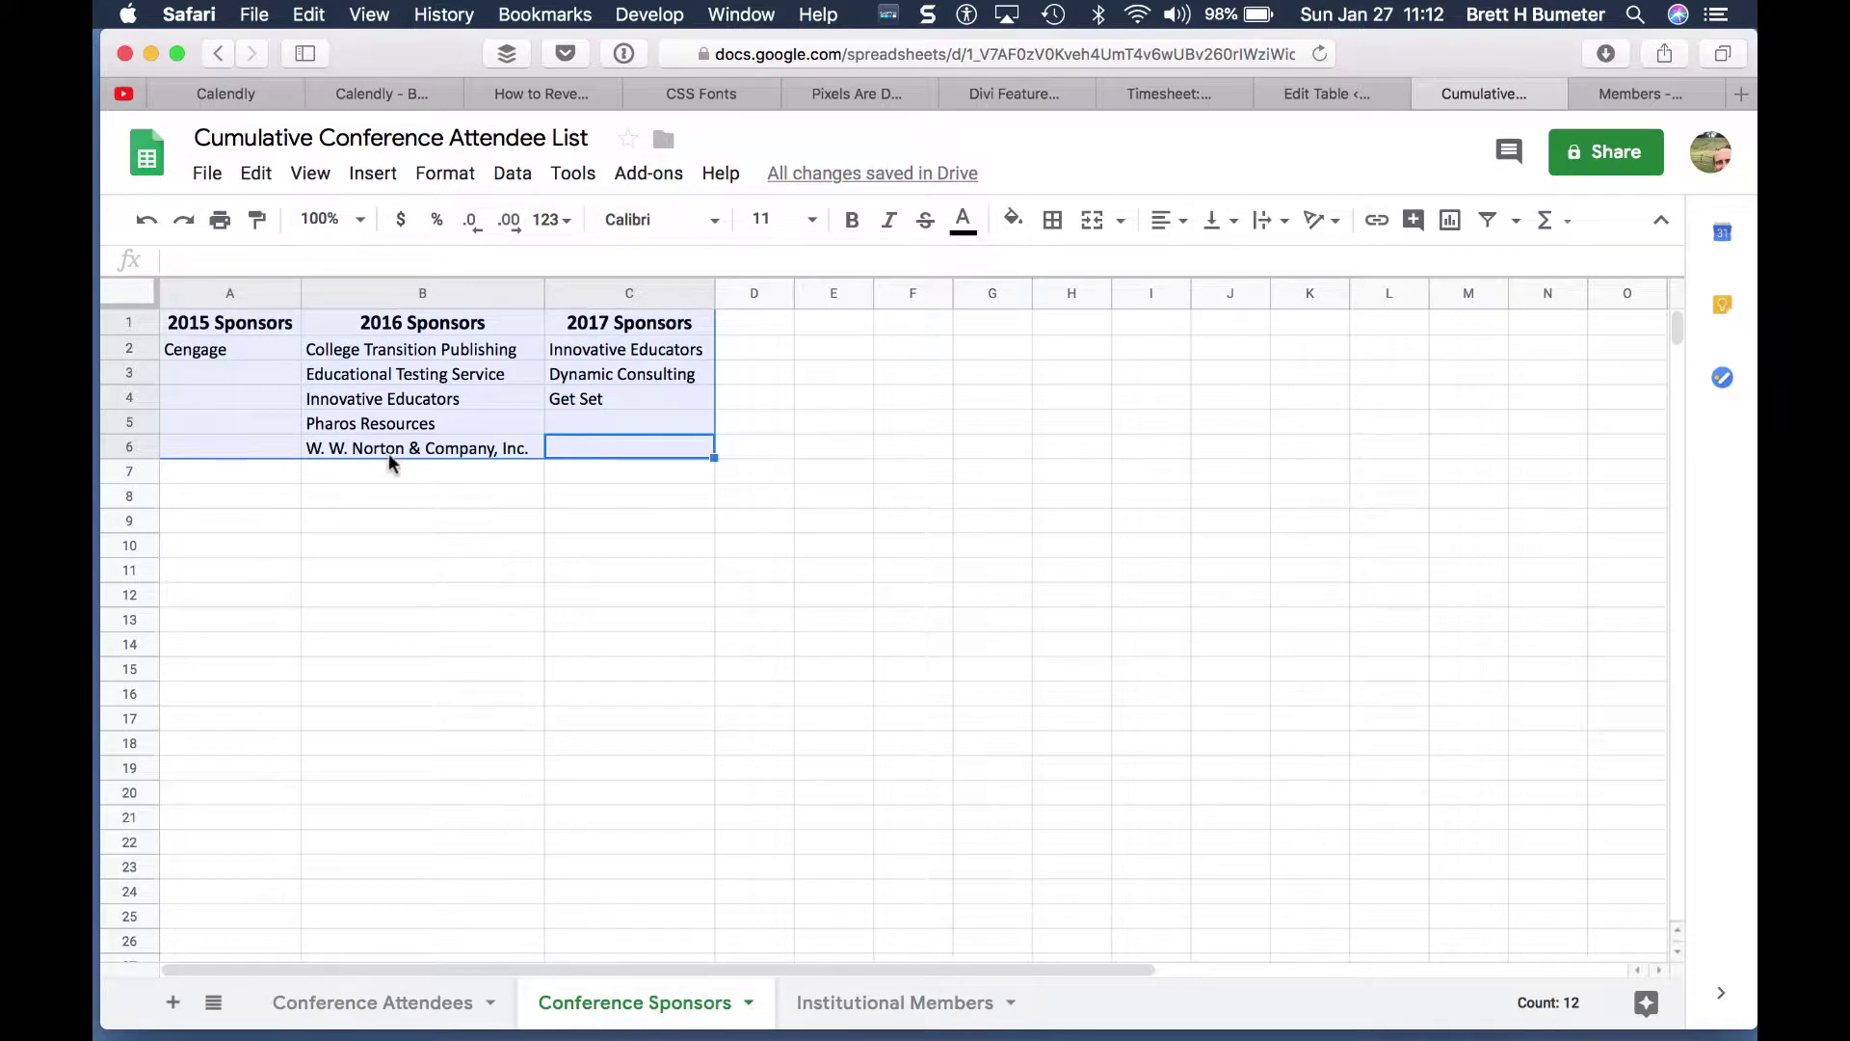
{"action": "left_click", "coordinate": [420, 1001]}
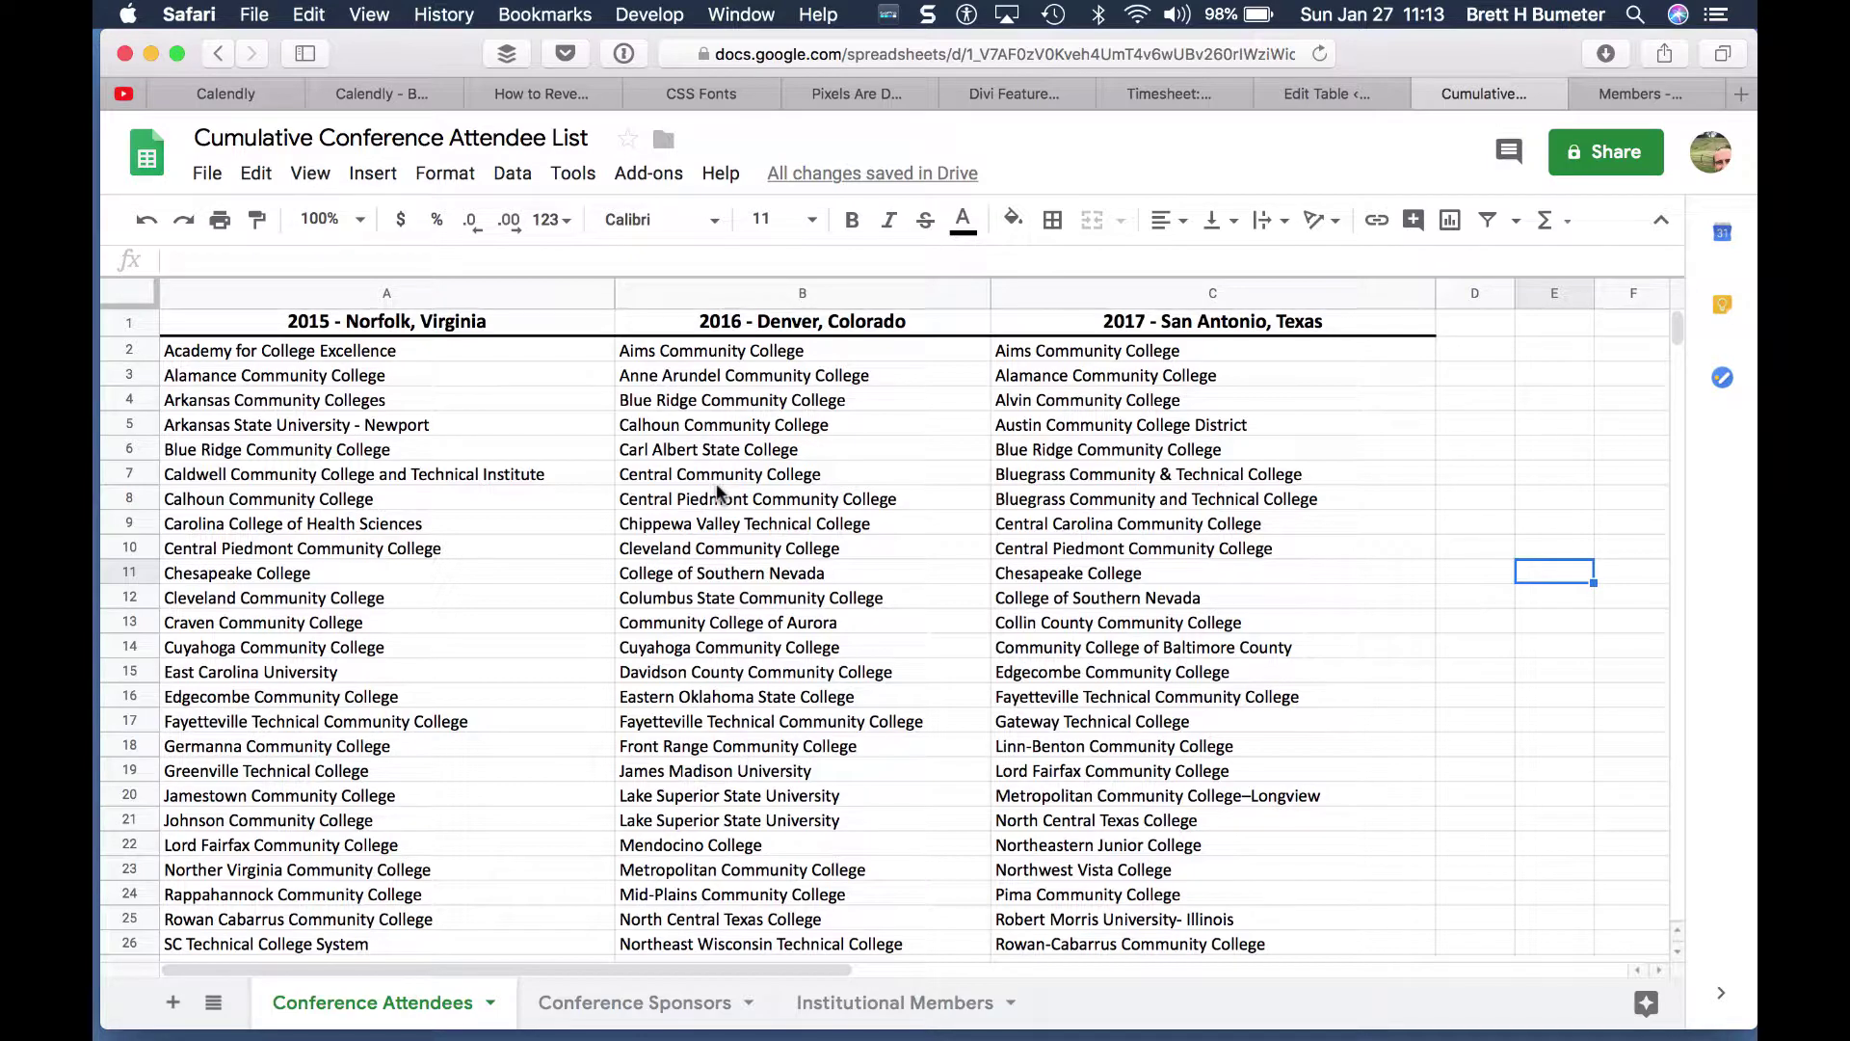
{"action": "left_click", "coordinate": [639, 1004]}
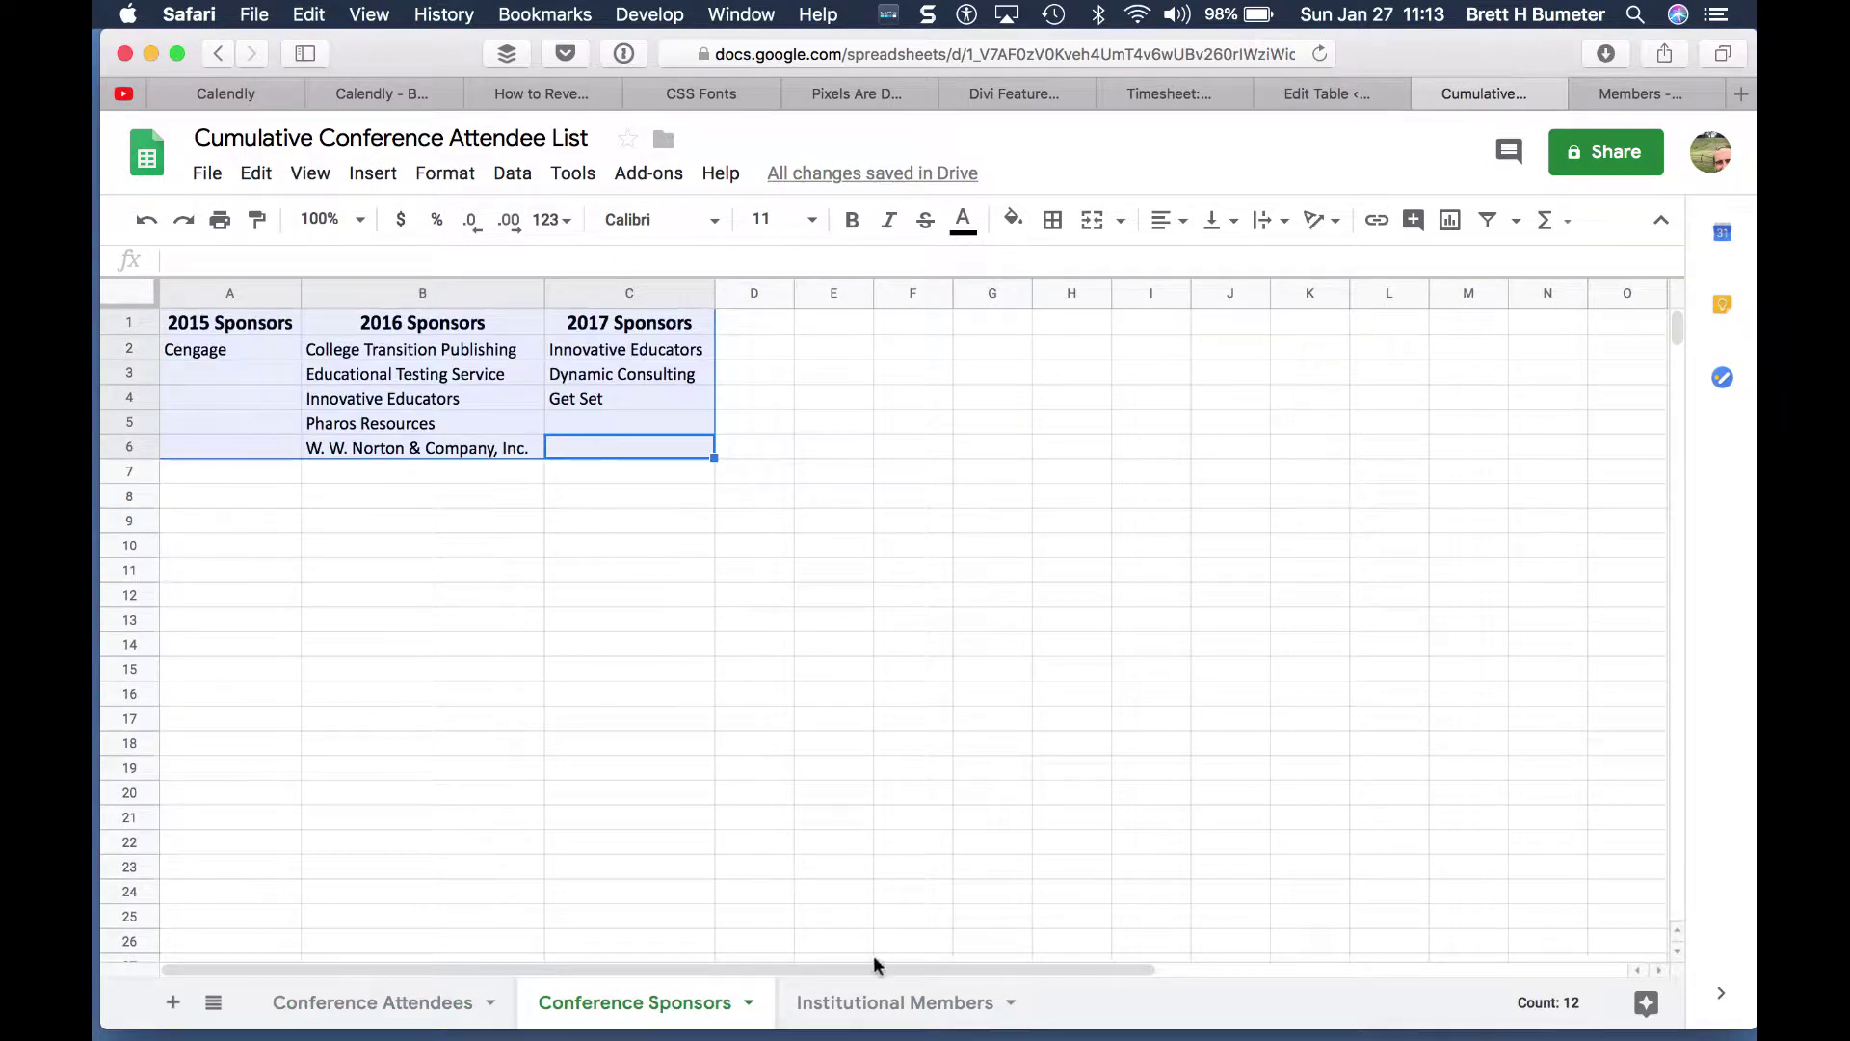
{"action": "left_click", "coordinate": [888, 1004]}
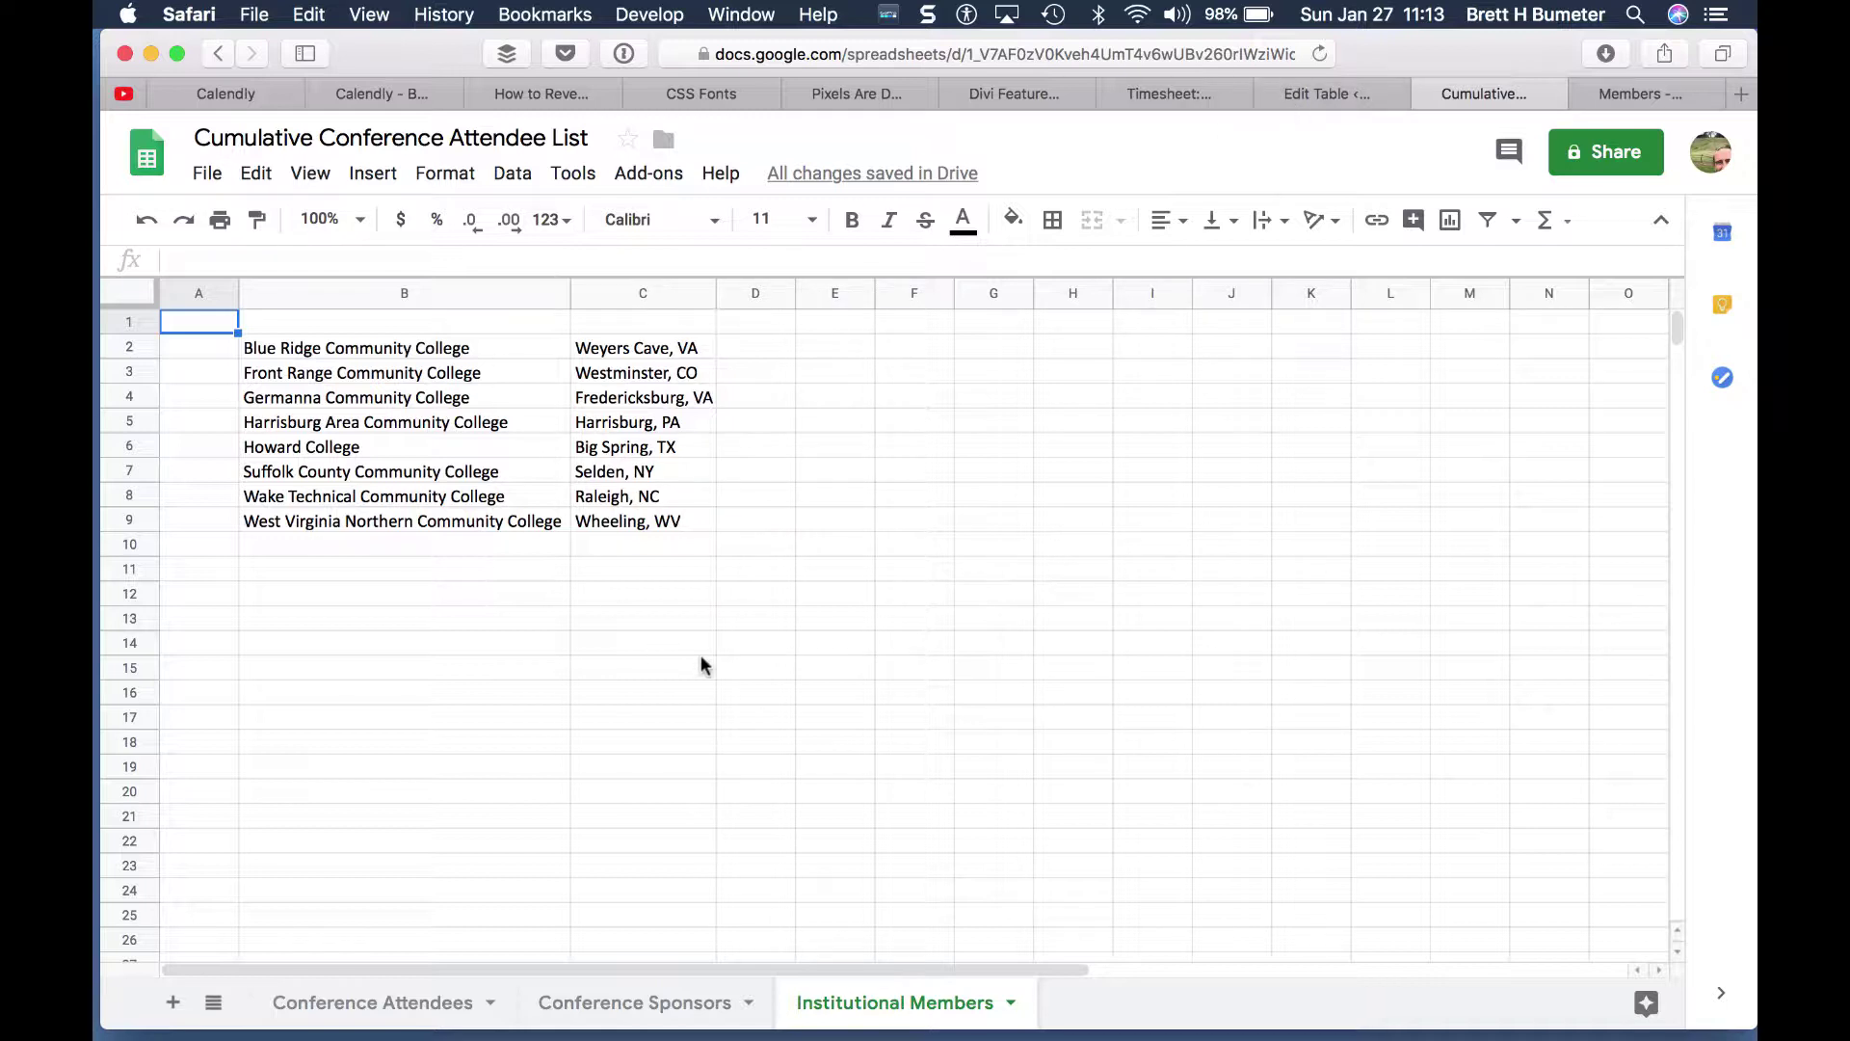
{"action": "left_click", "coordinate": [214, 176]}
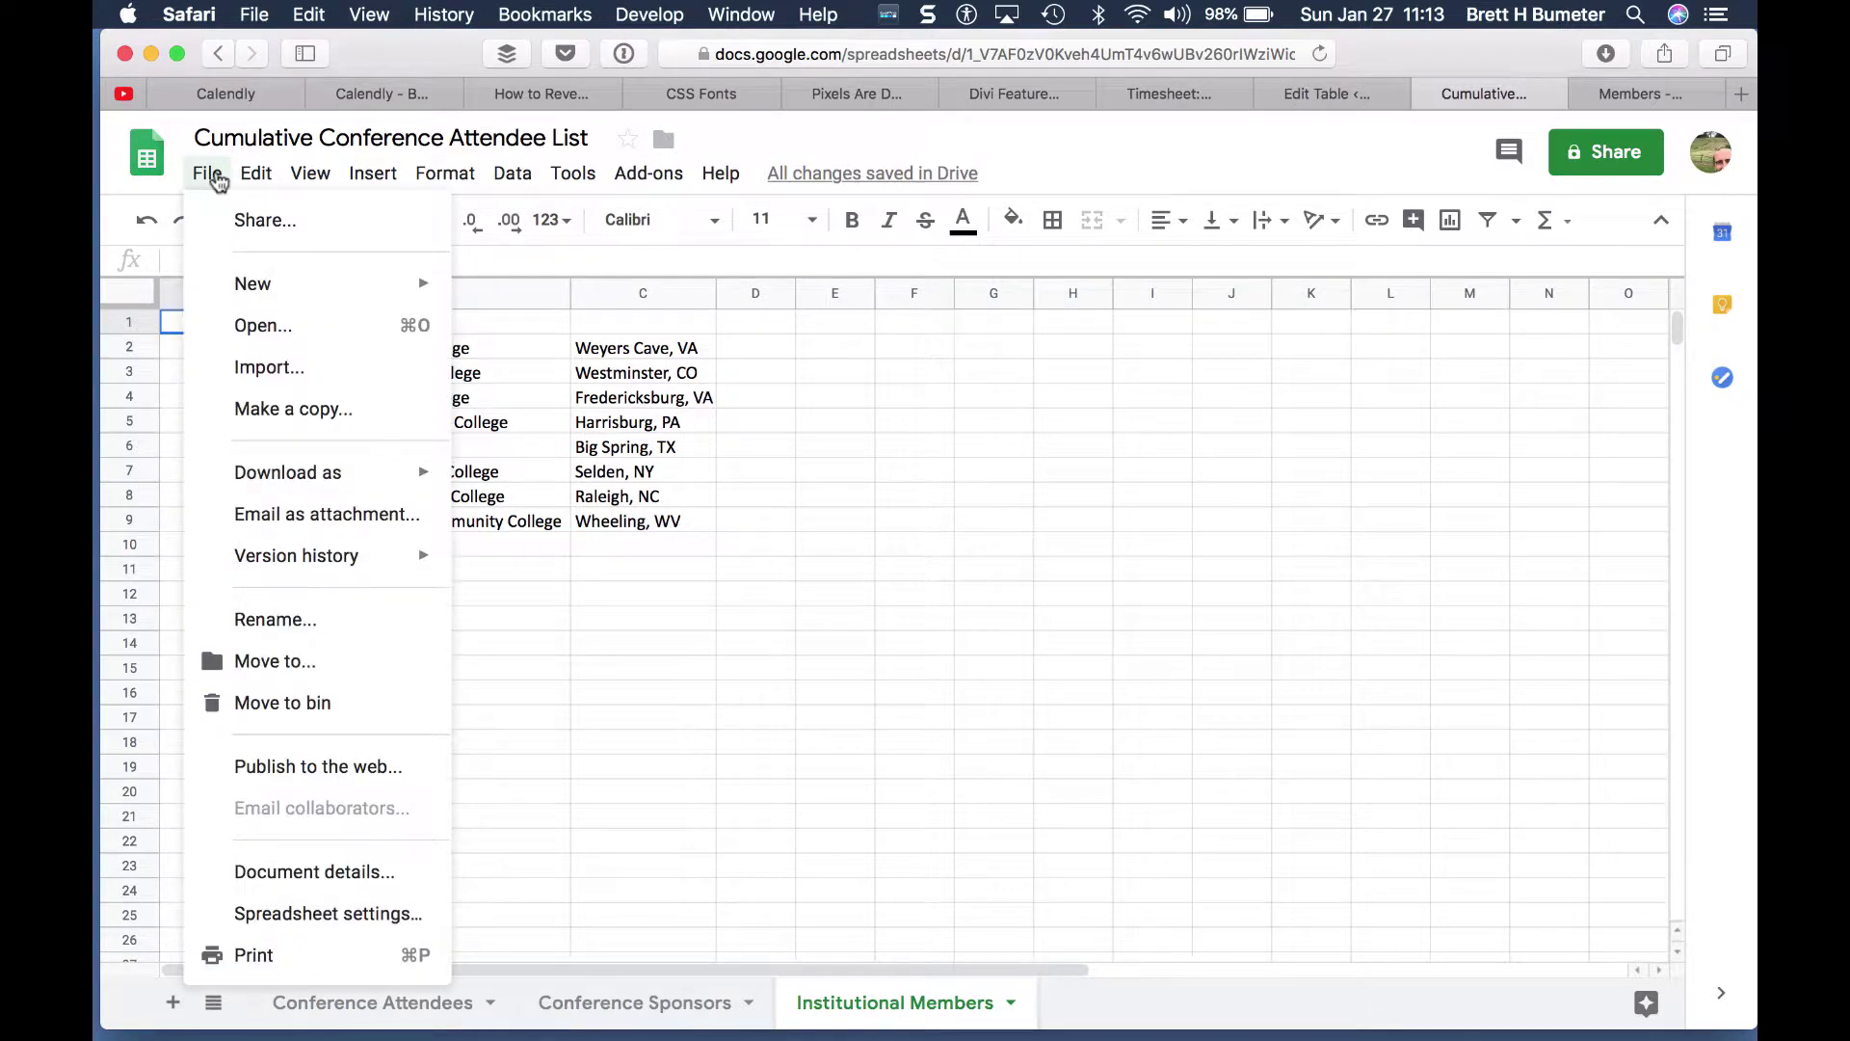
{"action": "mouse_move", "coordinate": [381, 476]}
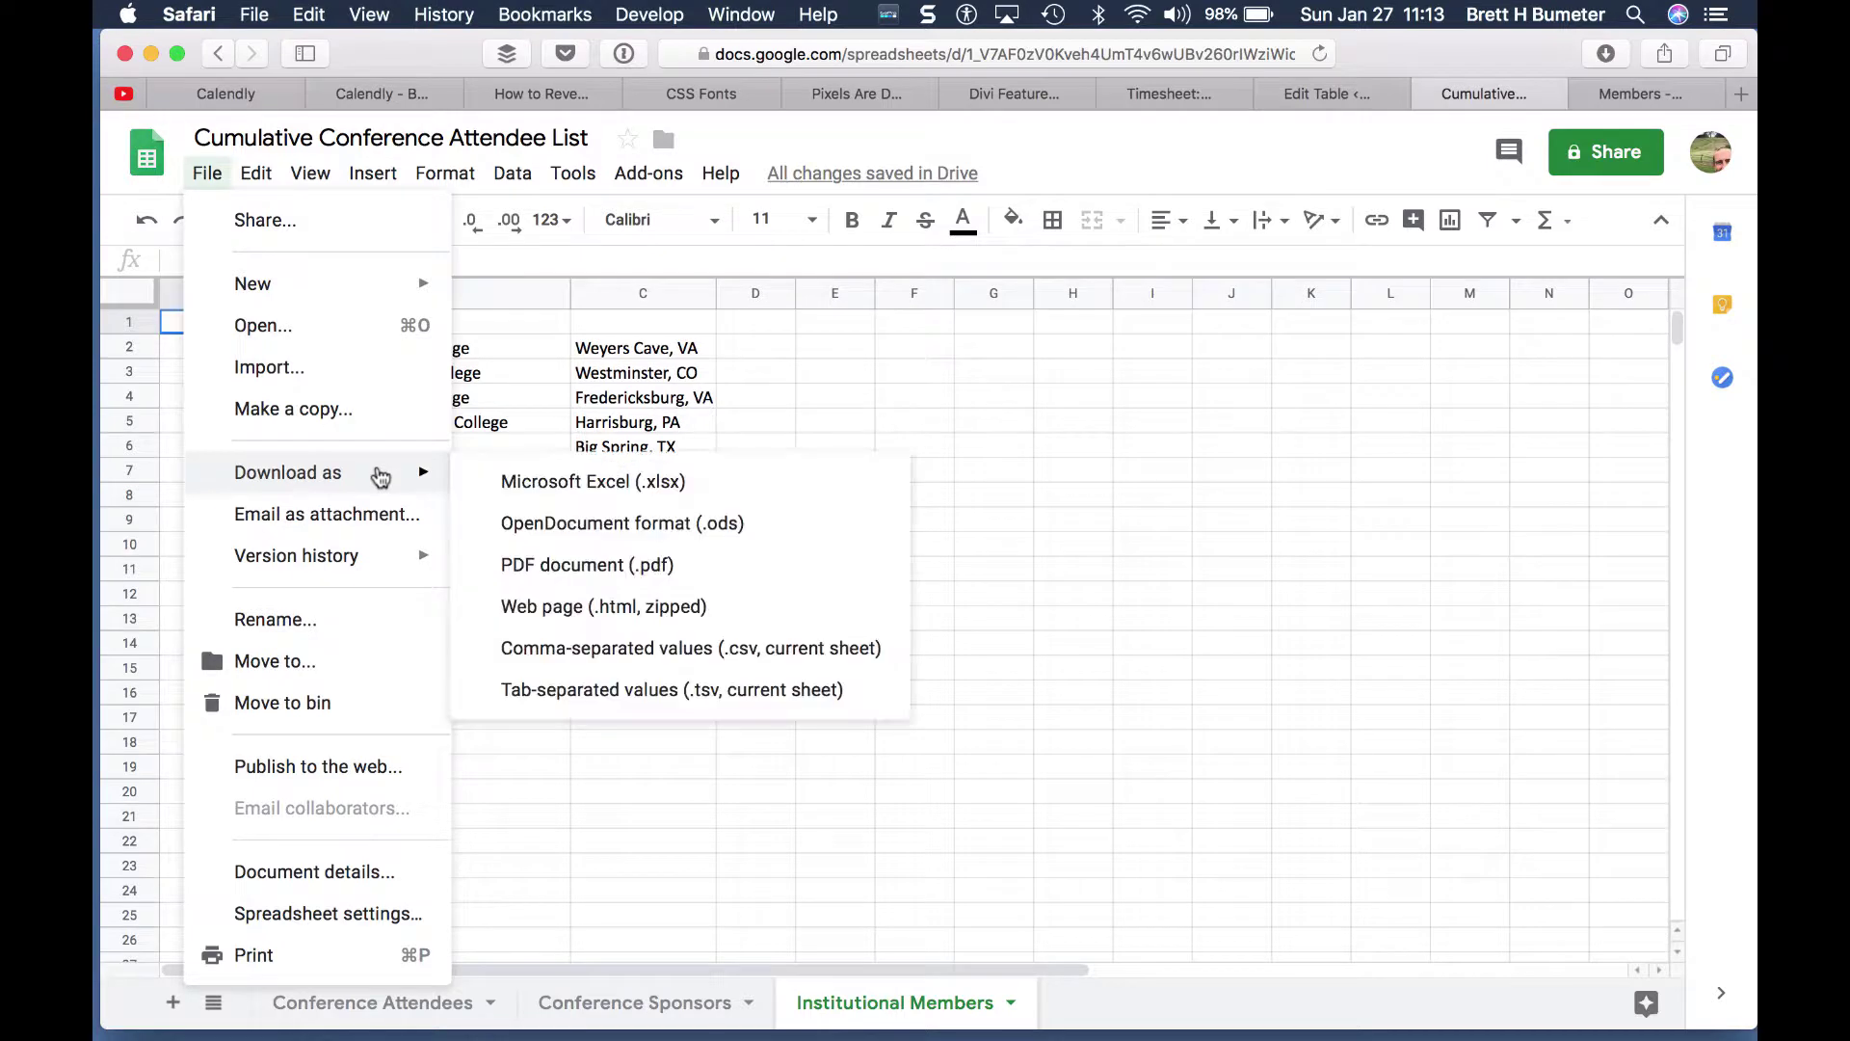
{"action": "left_click", "coordinate": [641, 648]}
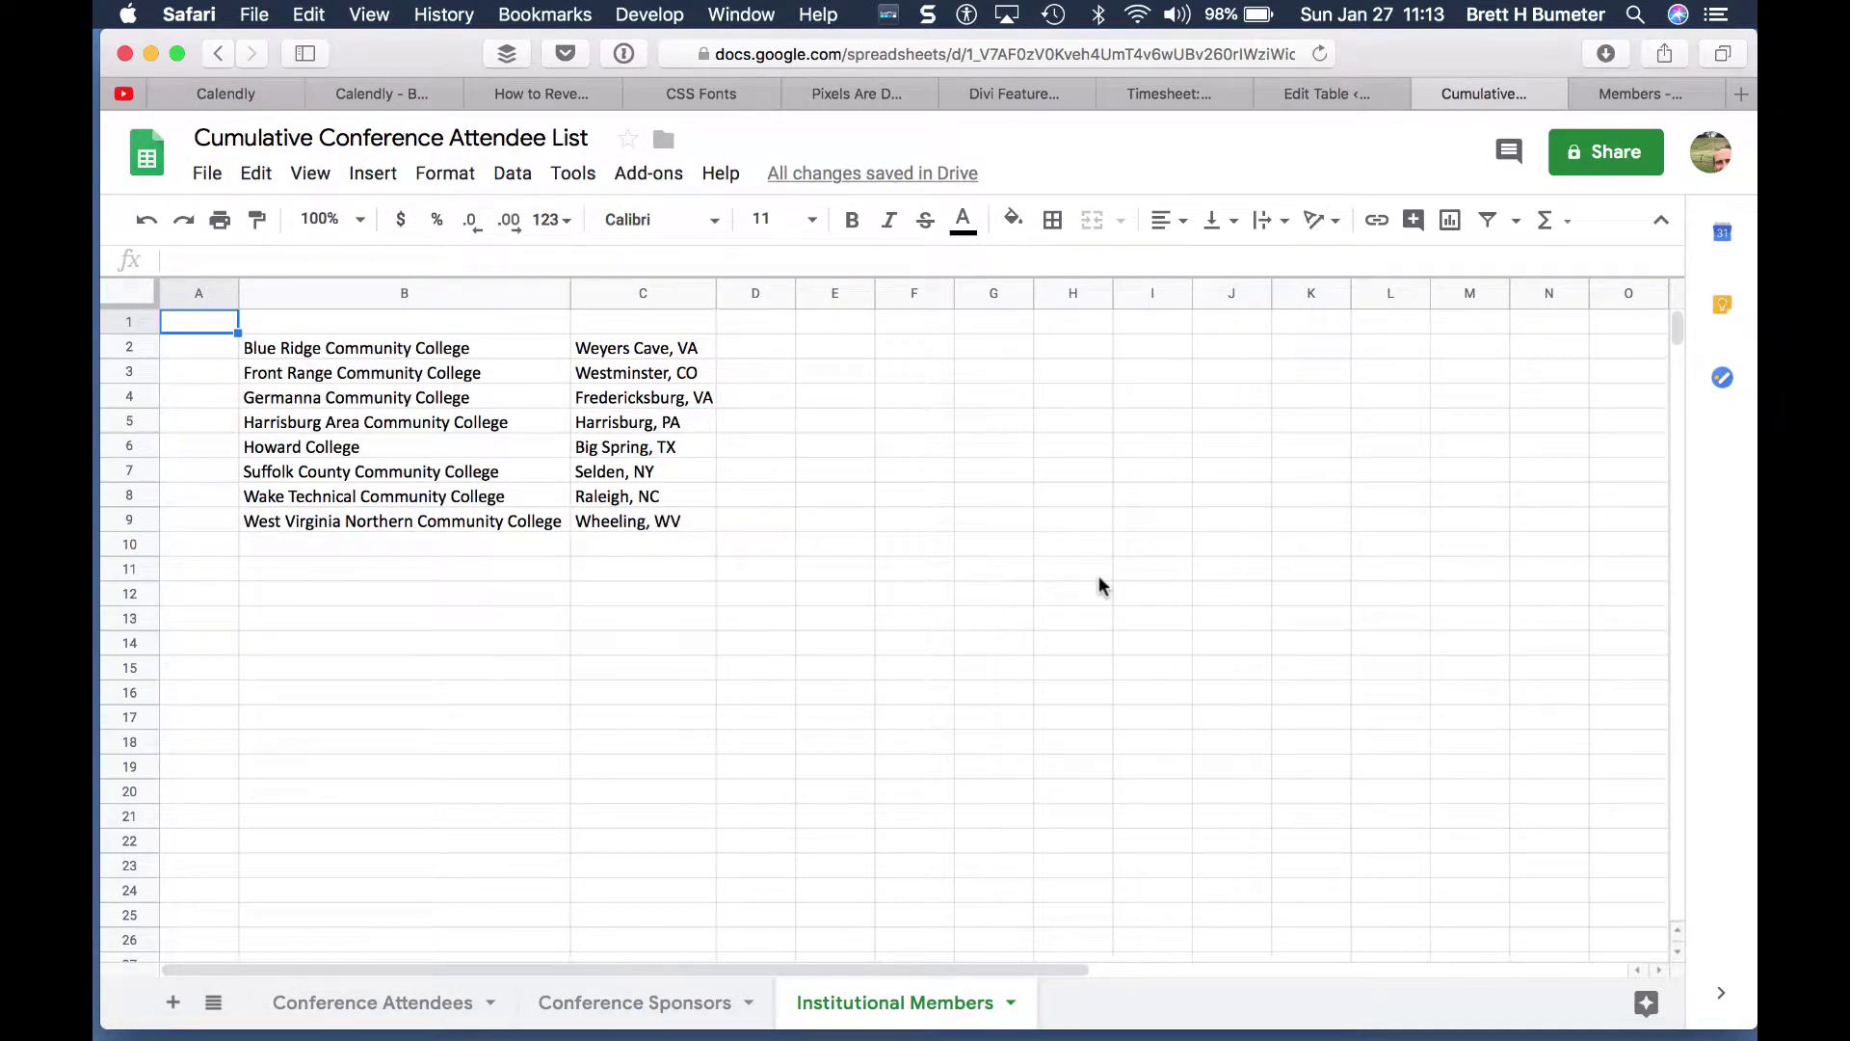
Step: Switch to TablePress and import Cumulative Conference Attendee List - Institutional Members.csv as a new table
{"action": "left_click", "coordinate": [1330, 95]}
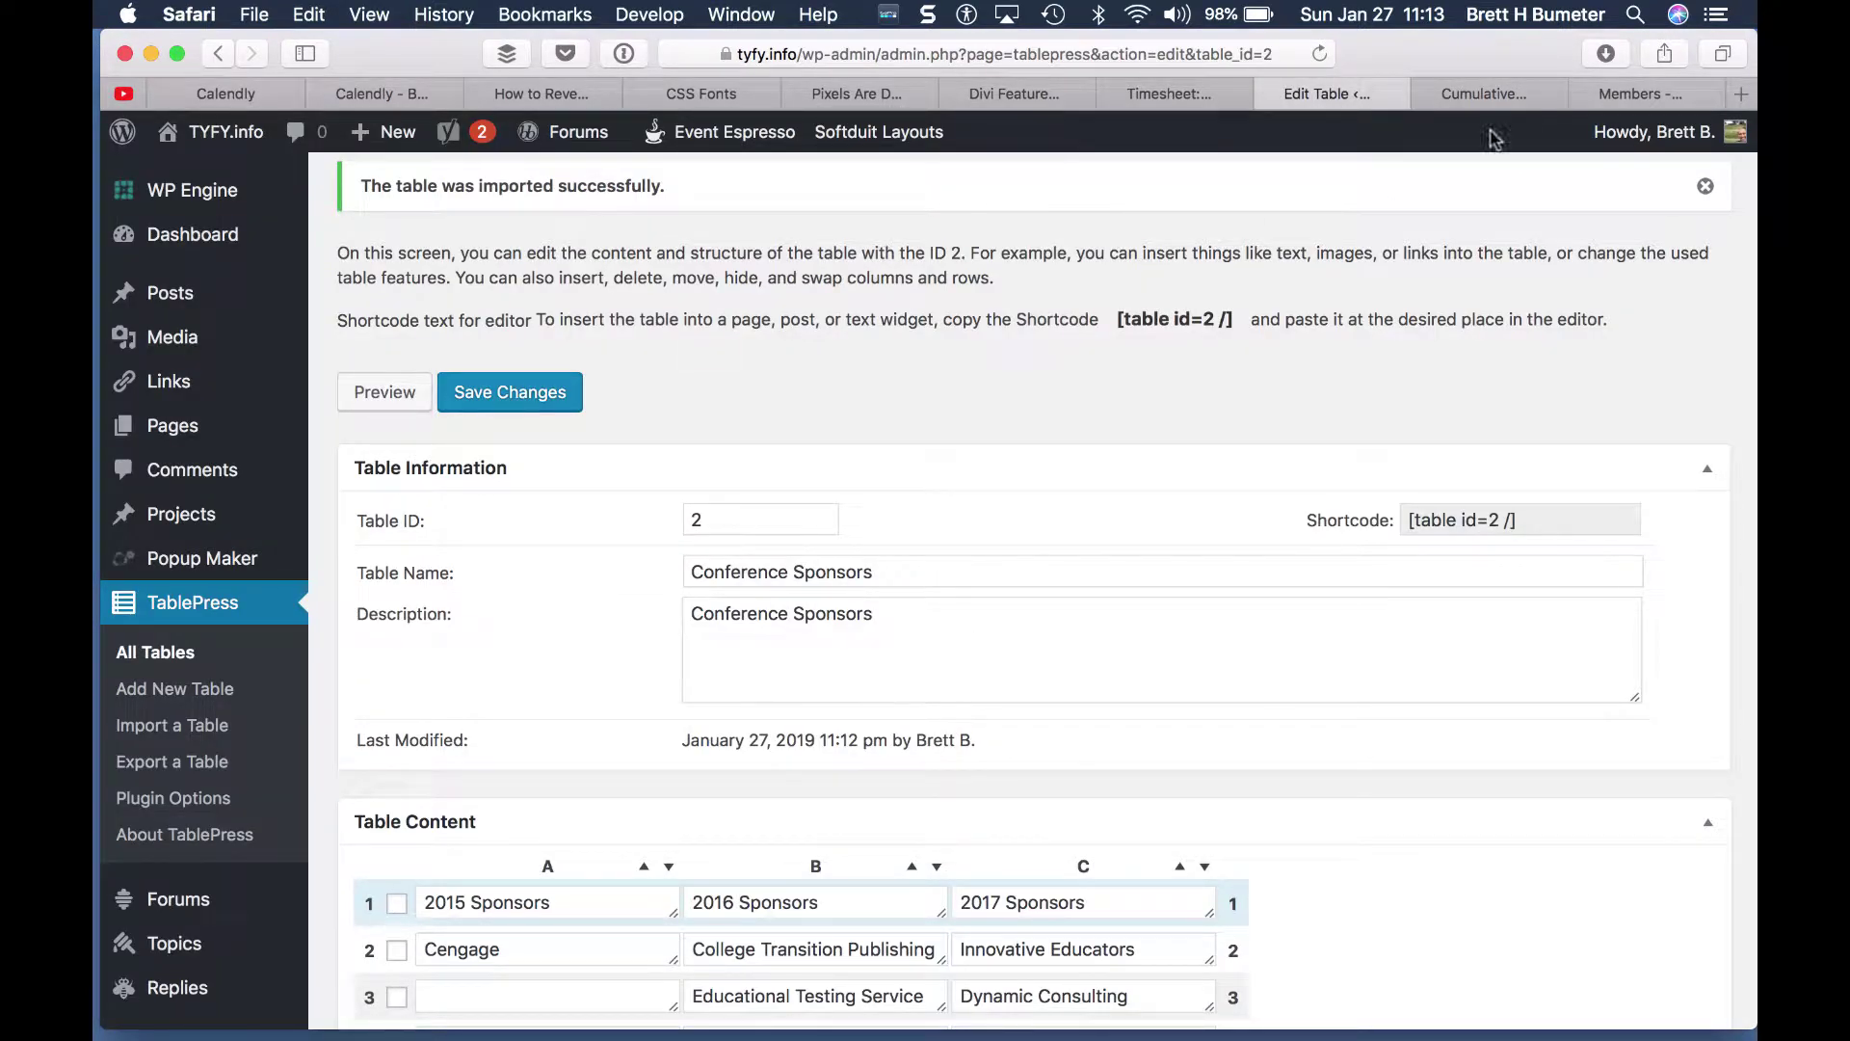
{"action": "scroll", "coordinate": [596, 499], "scroll_direction": "down", "scroll_amount": 15}
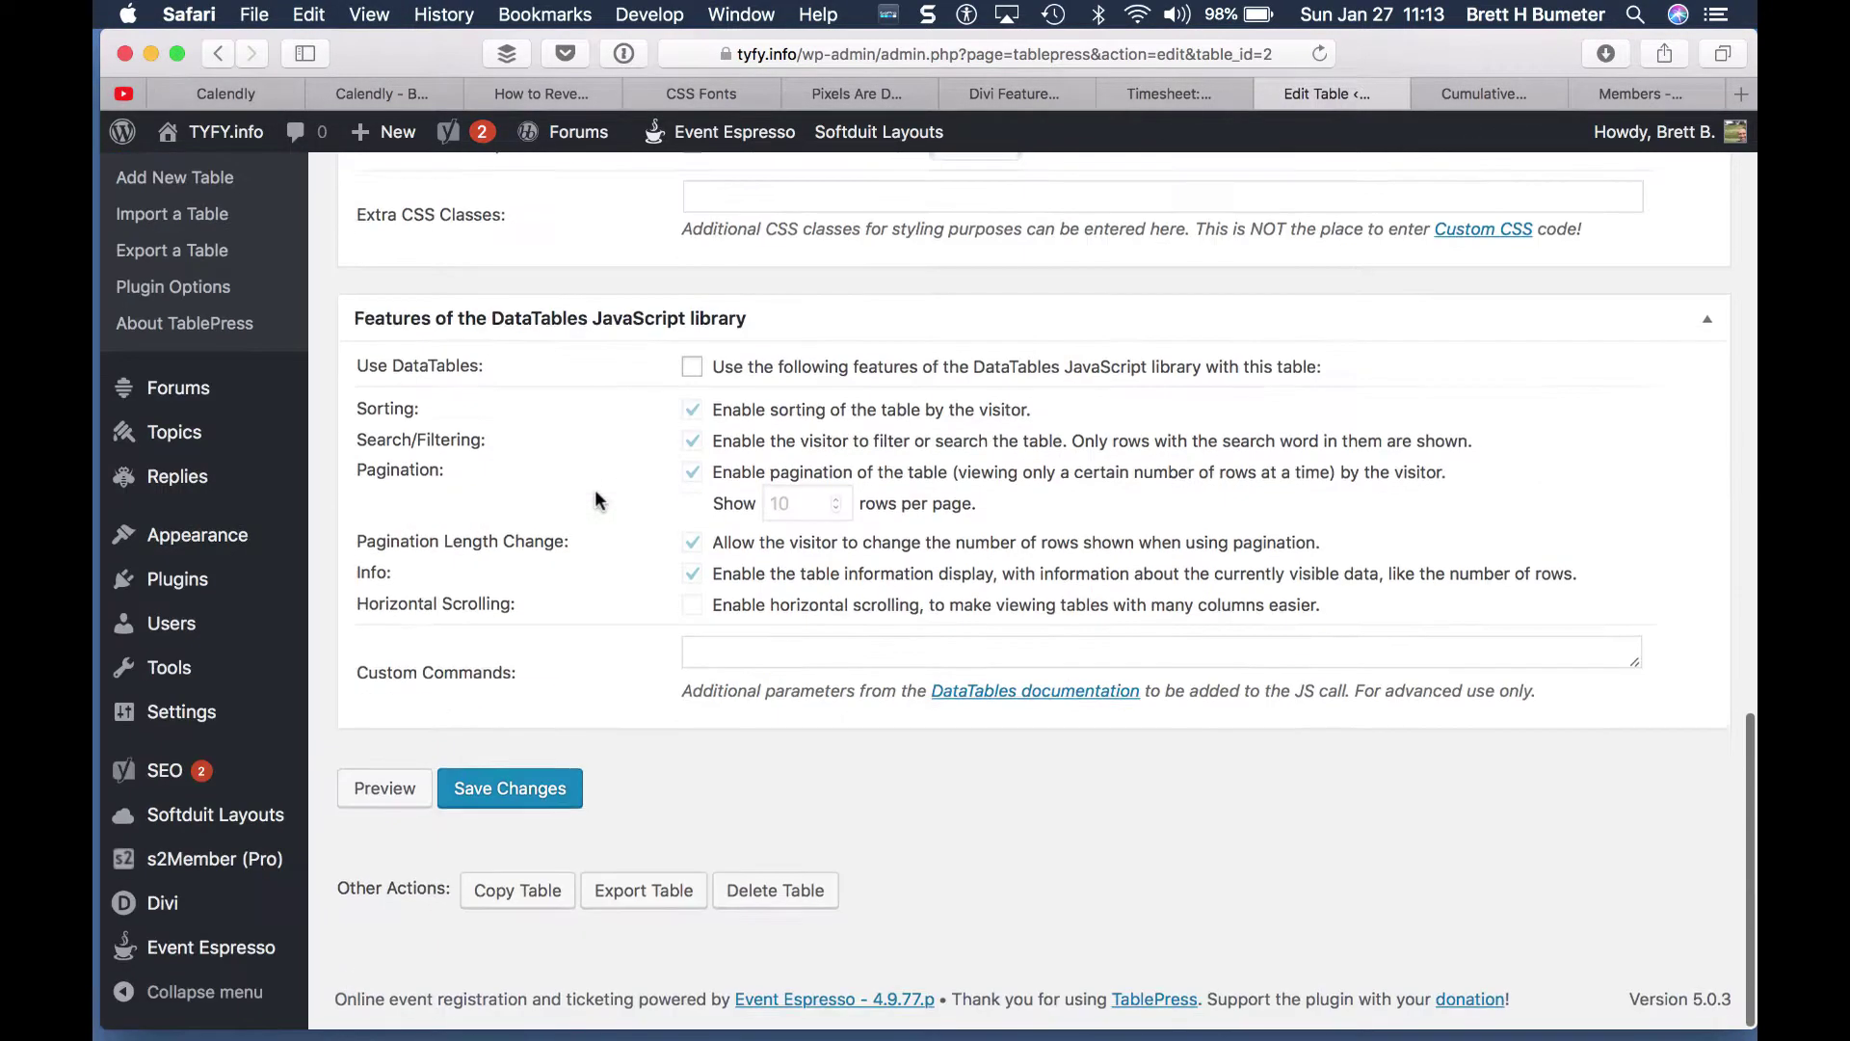
{"action": "scroll", "coordinate": [339, 440], "scroll_direction": "up", "scroll_amount": 15}
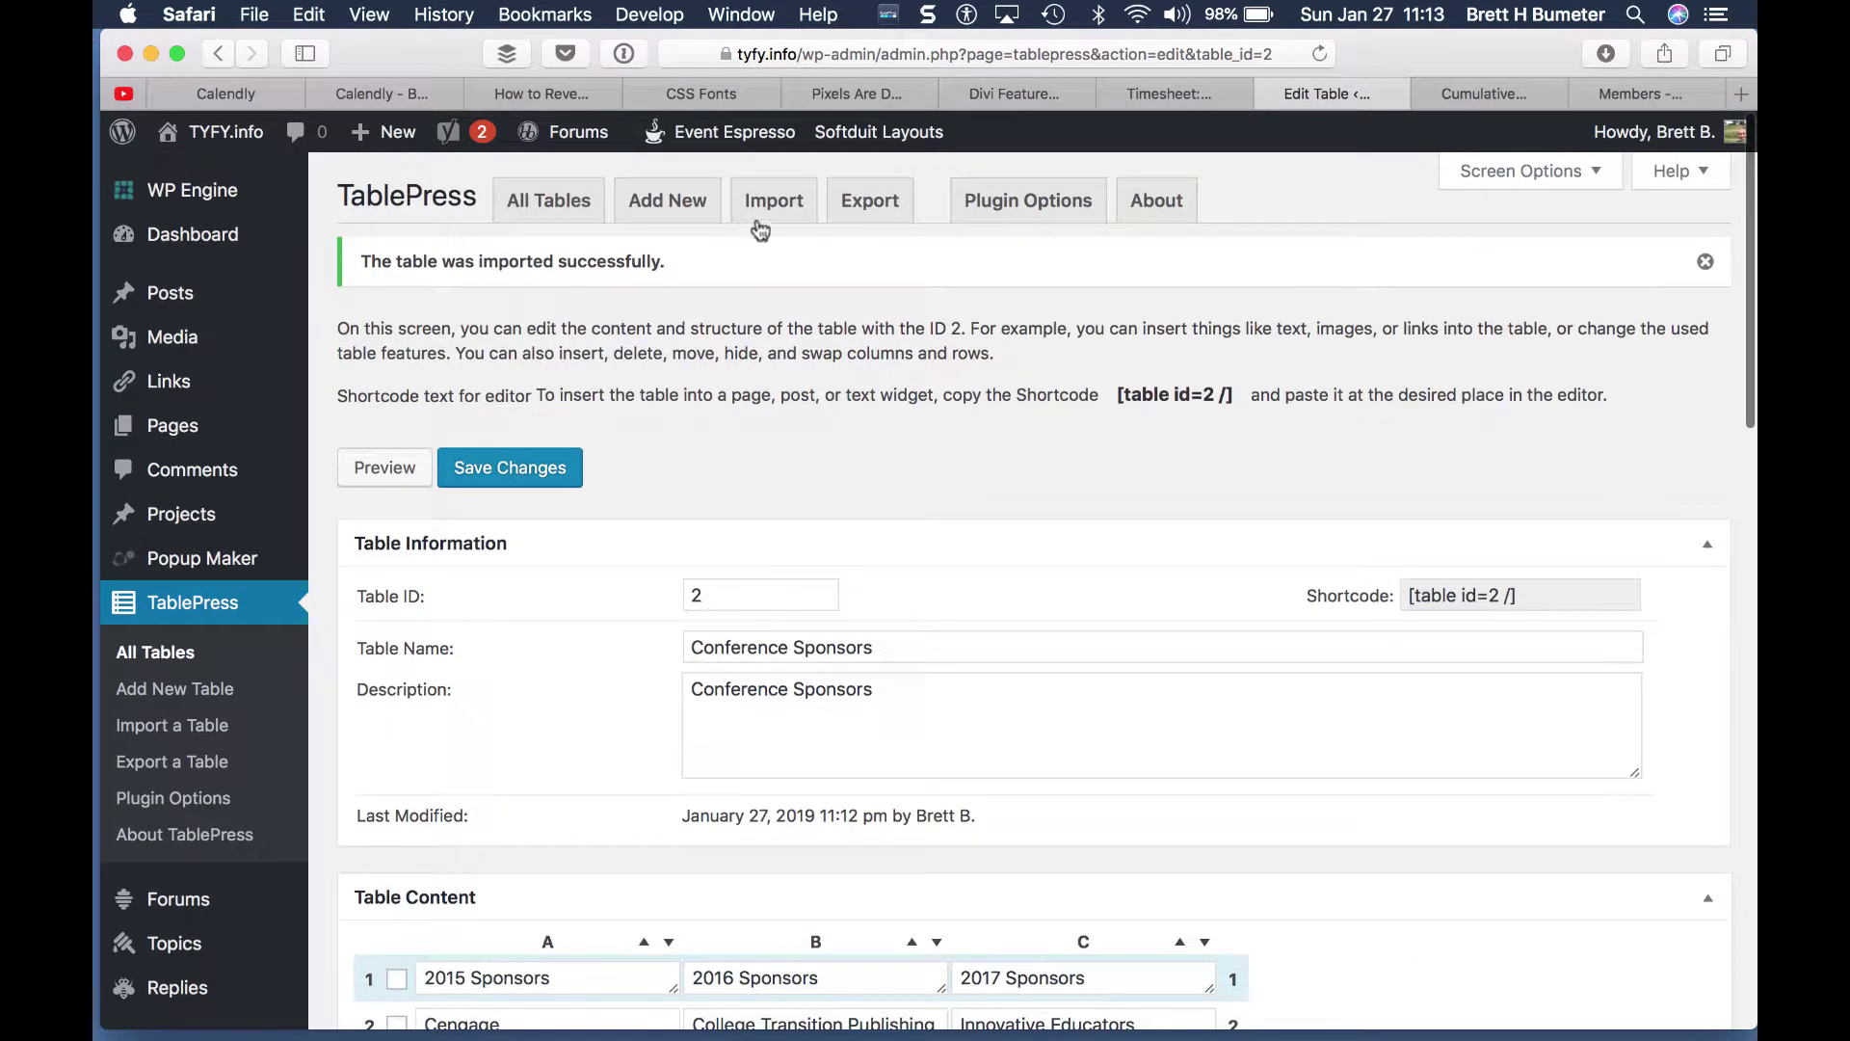
{"action": "left_click", "coordinate": [787, 200]}
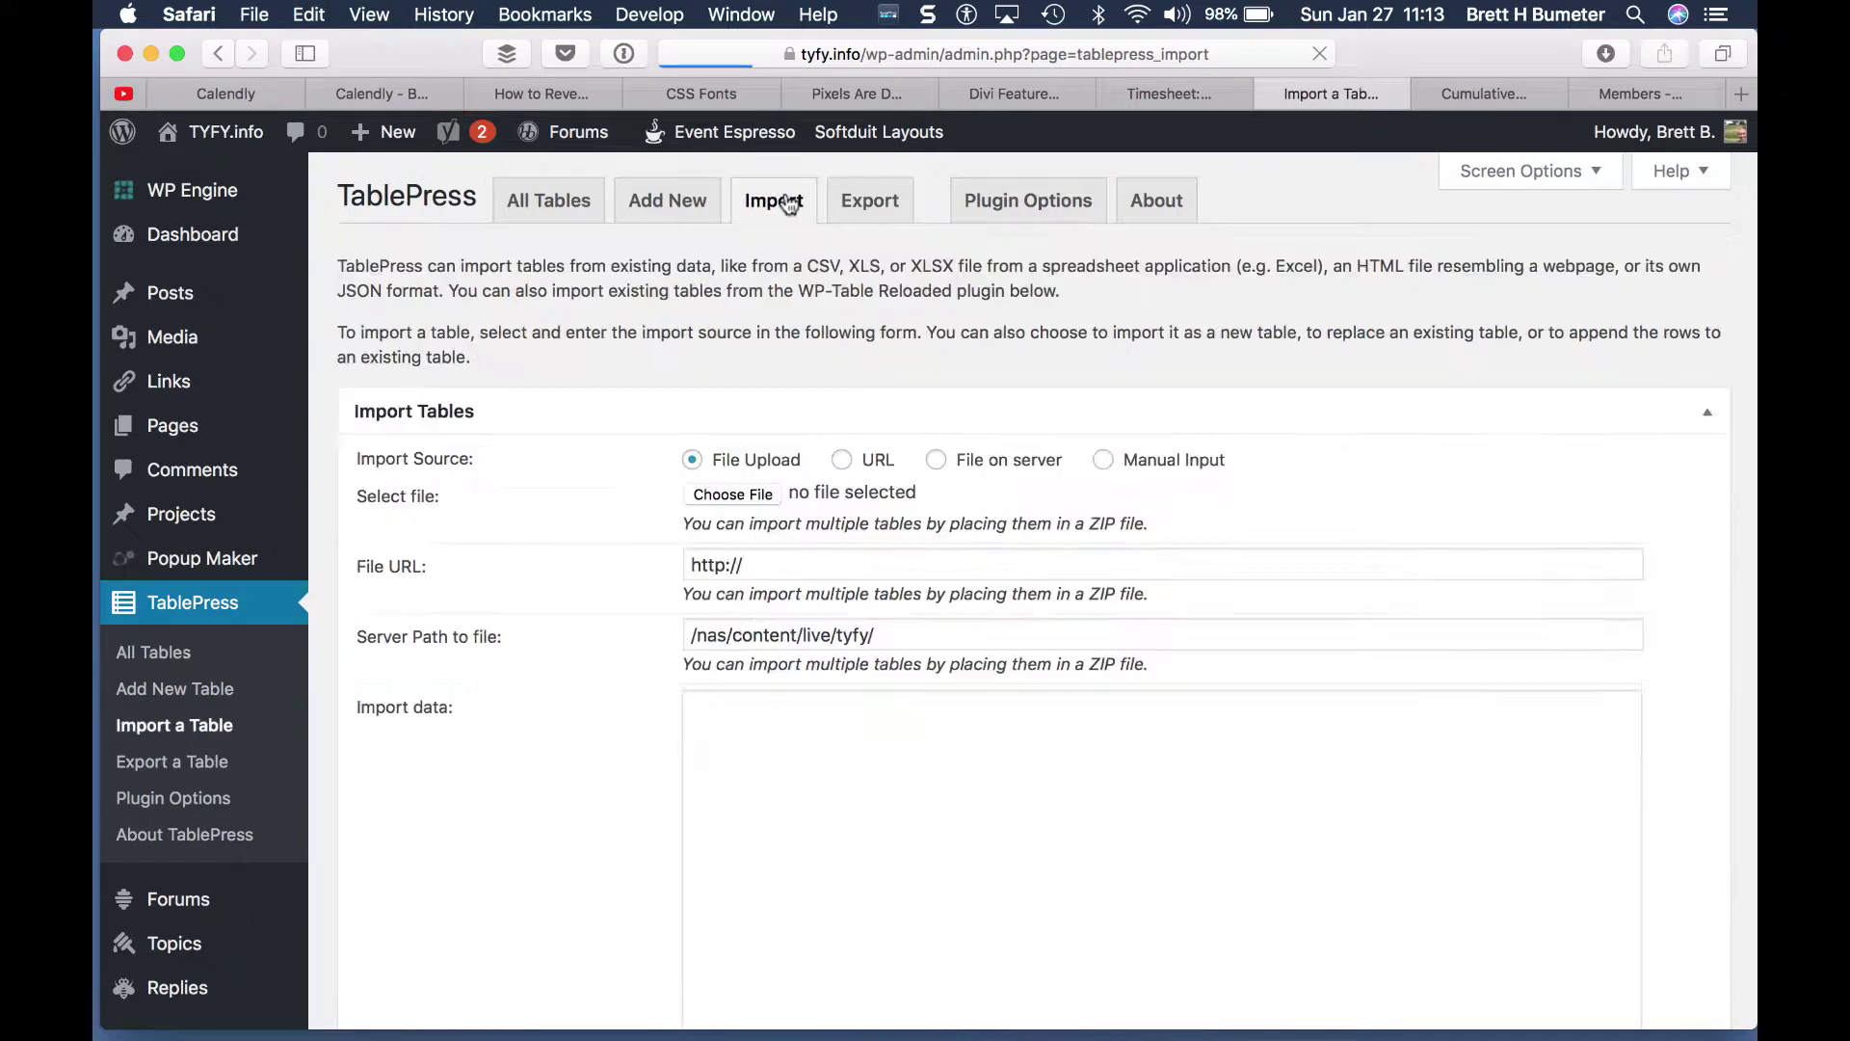
{"action": "left_click", "coordinate": [735, 494]}
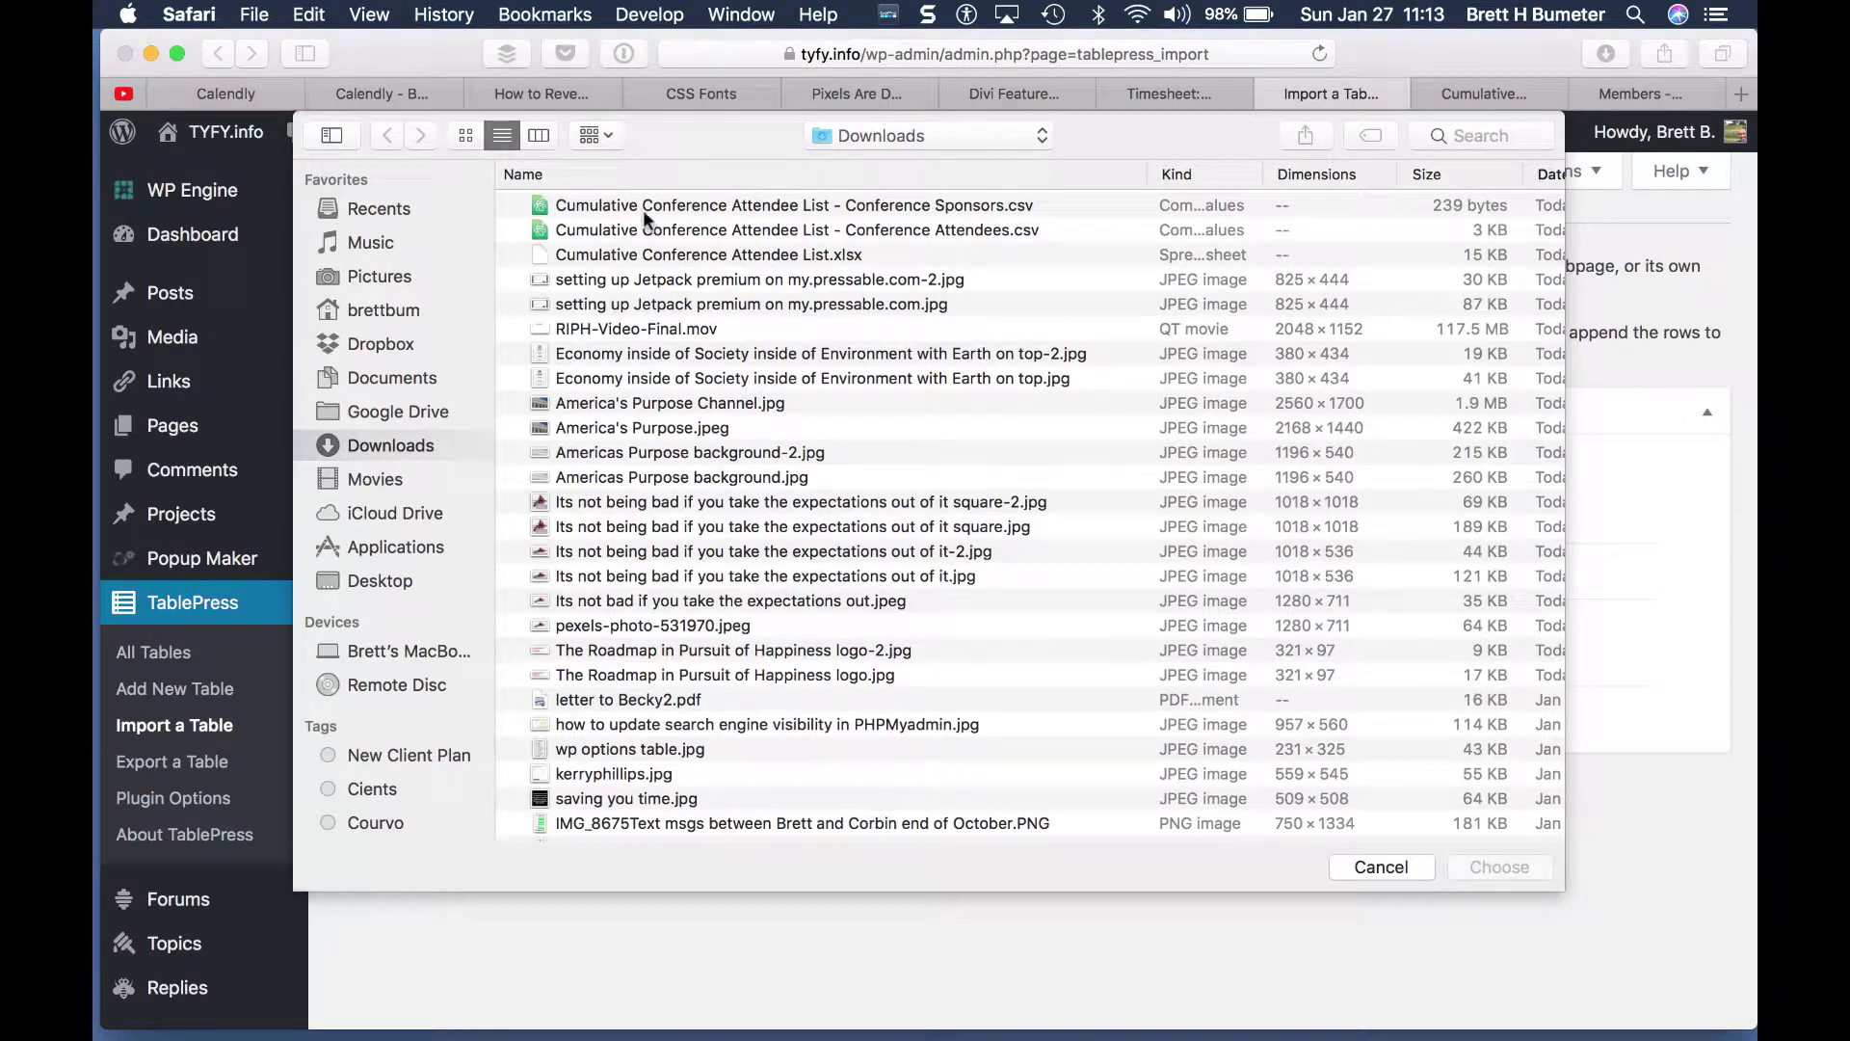
{"action": "left_click", "coordinate": [644, 205]}
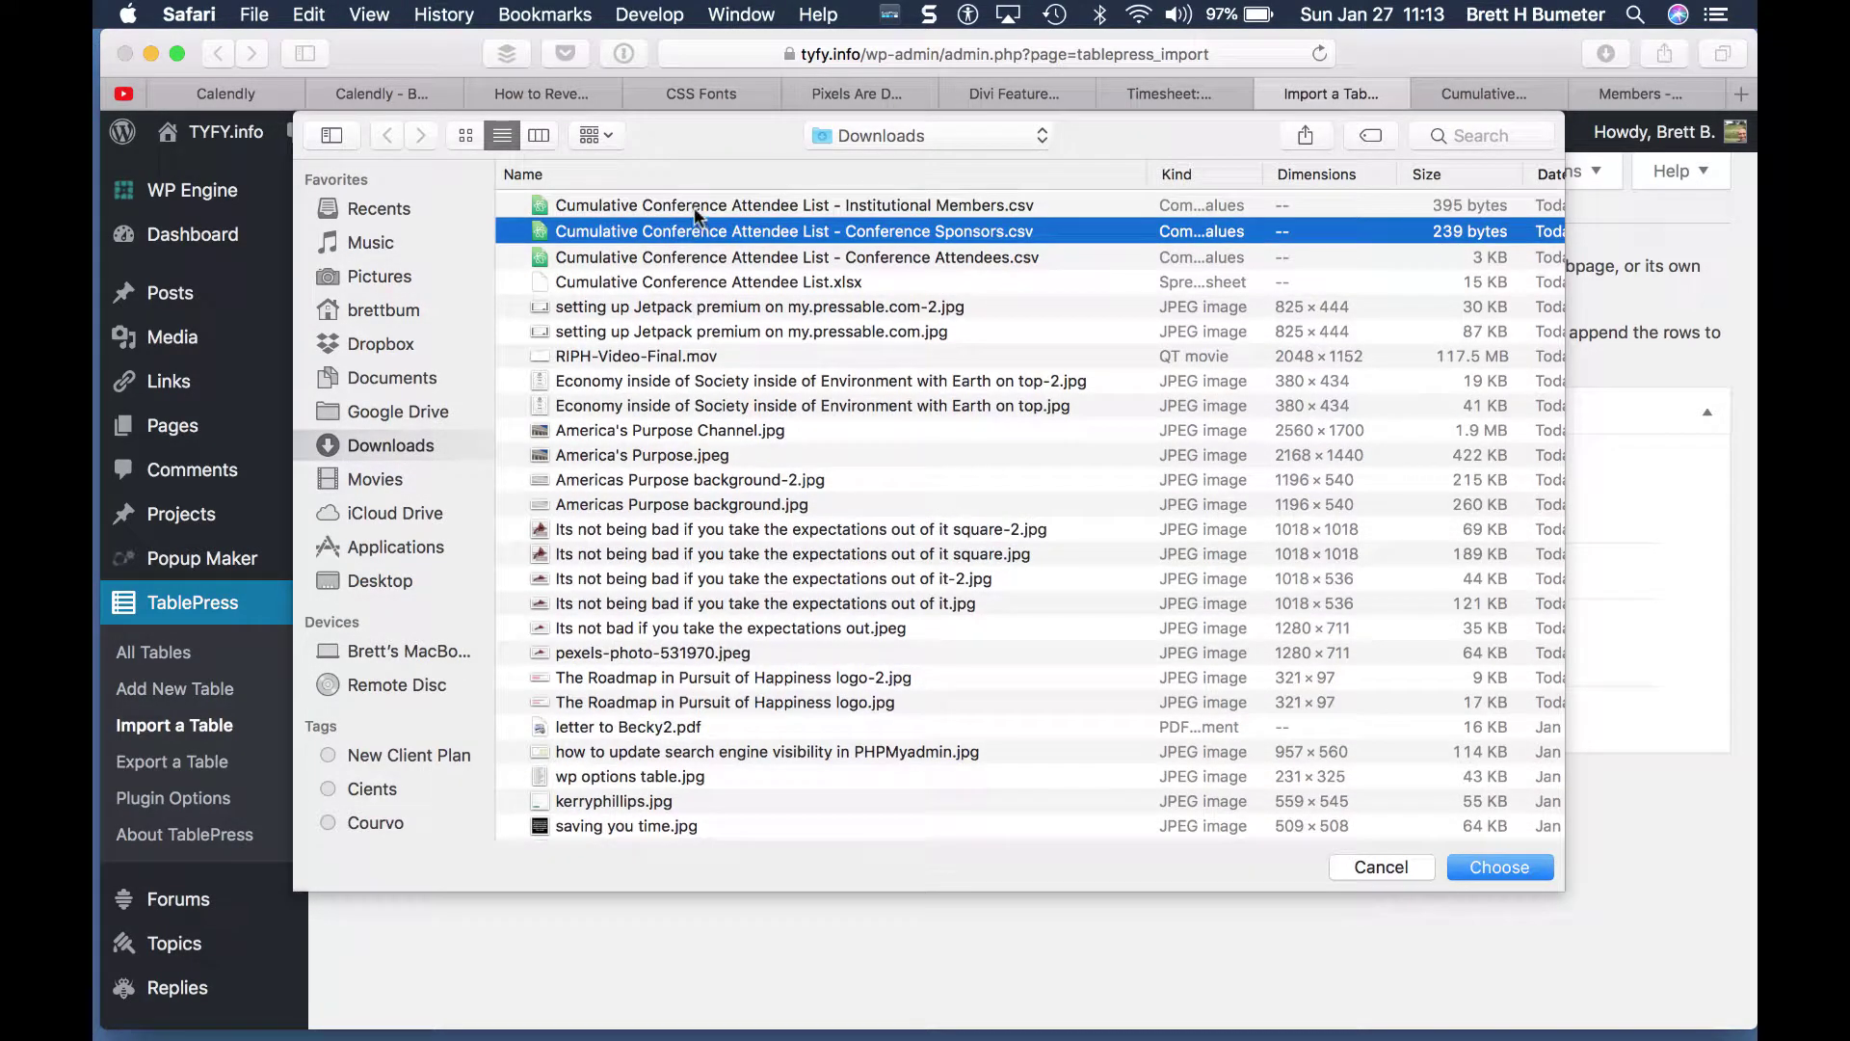
{"action": "left_click", "coordinate": [696, 206]}
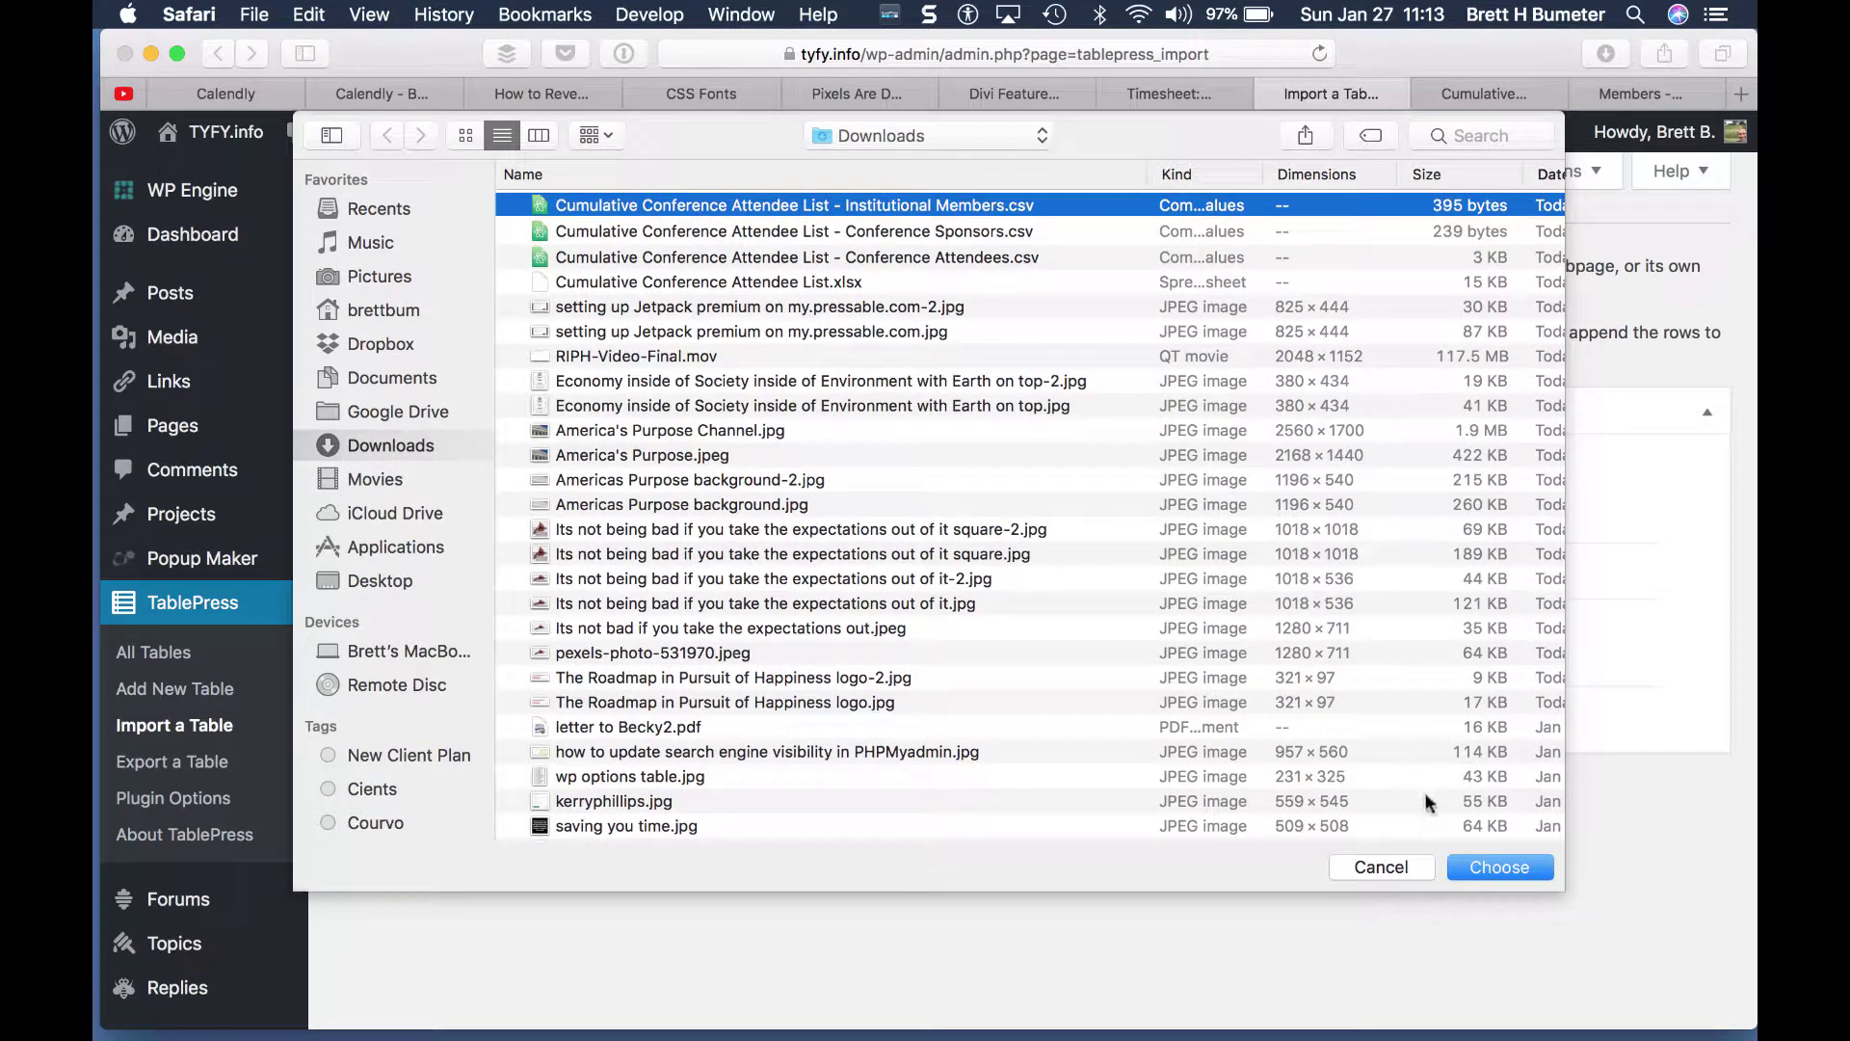
{"action": "left_click", "coordinate": [1499, 866]}
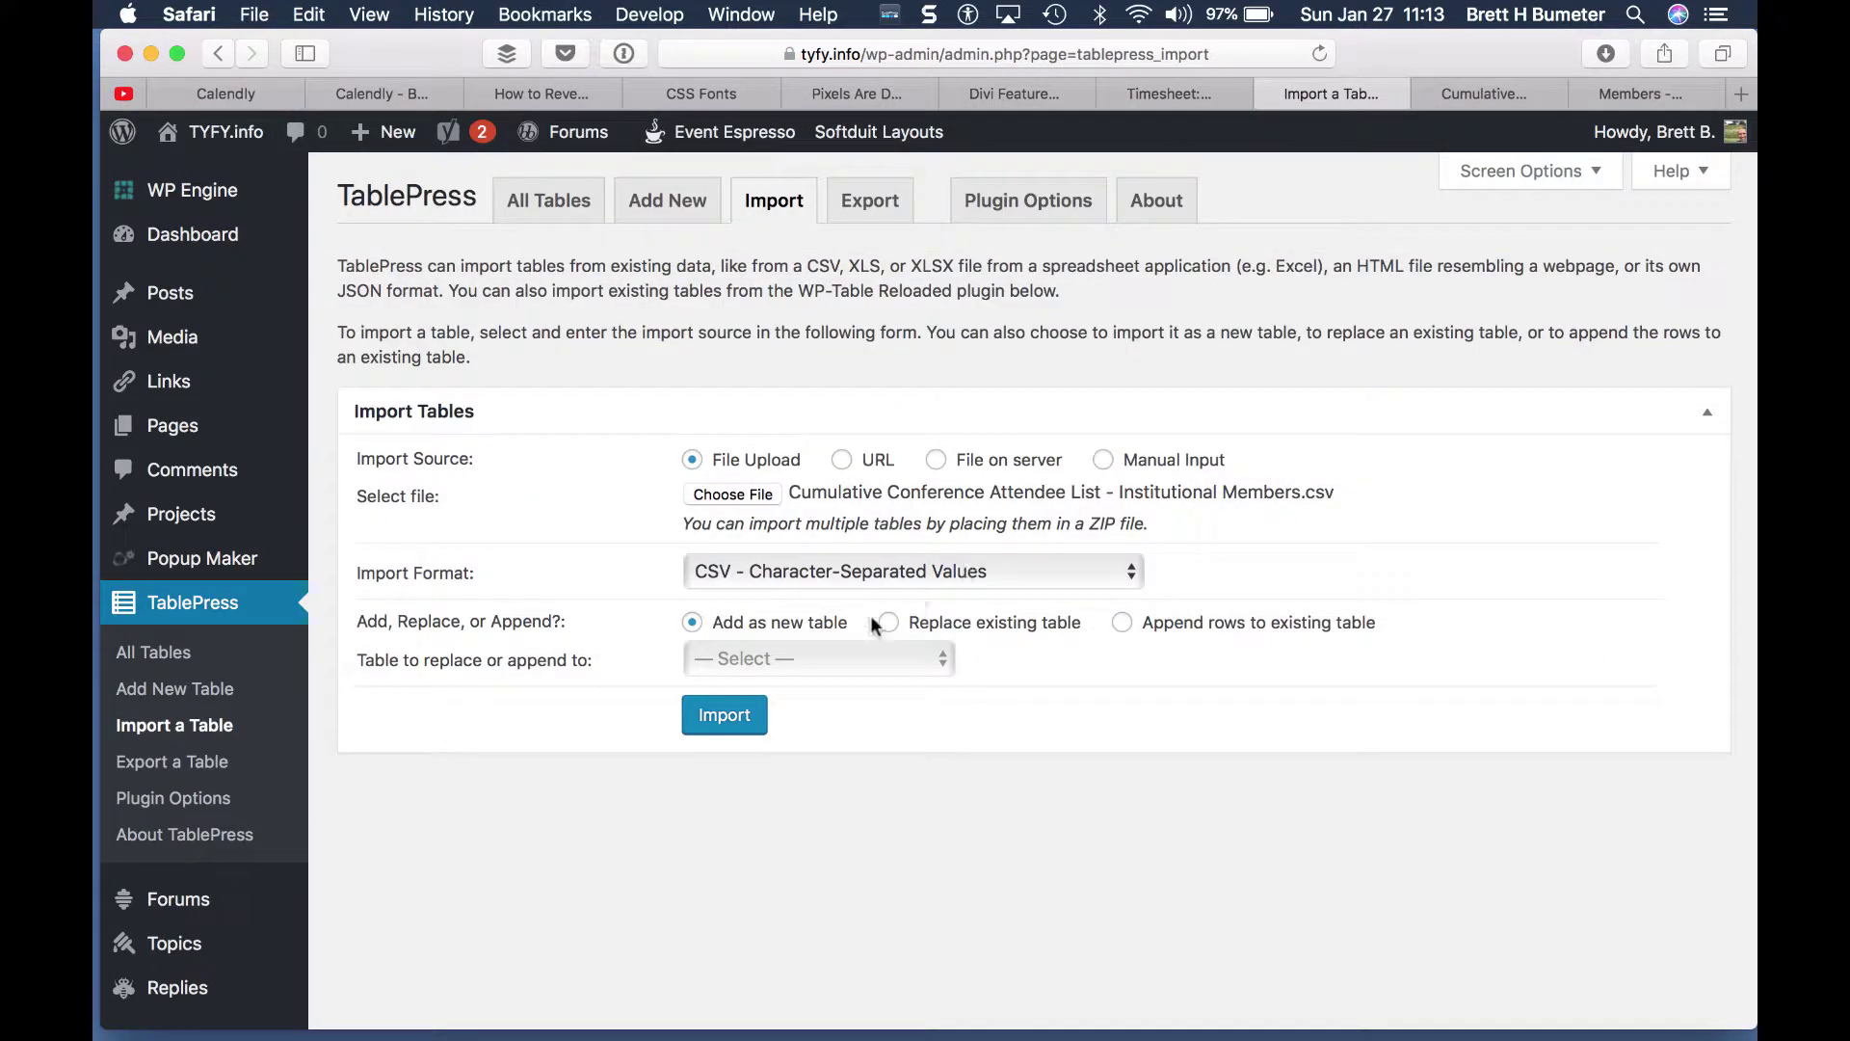
{"action": "left_click", "coordinate": [745, 731]}
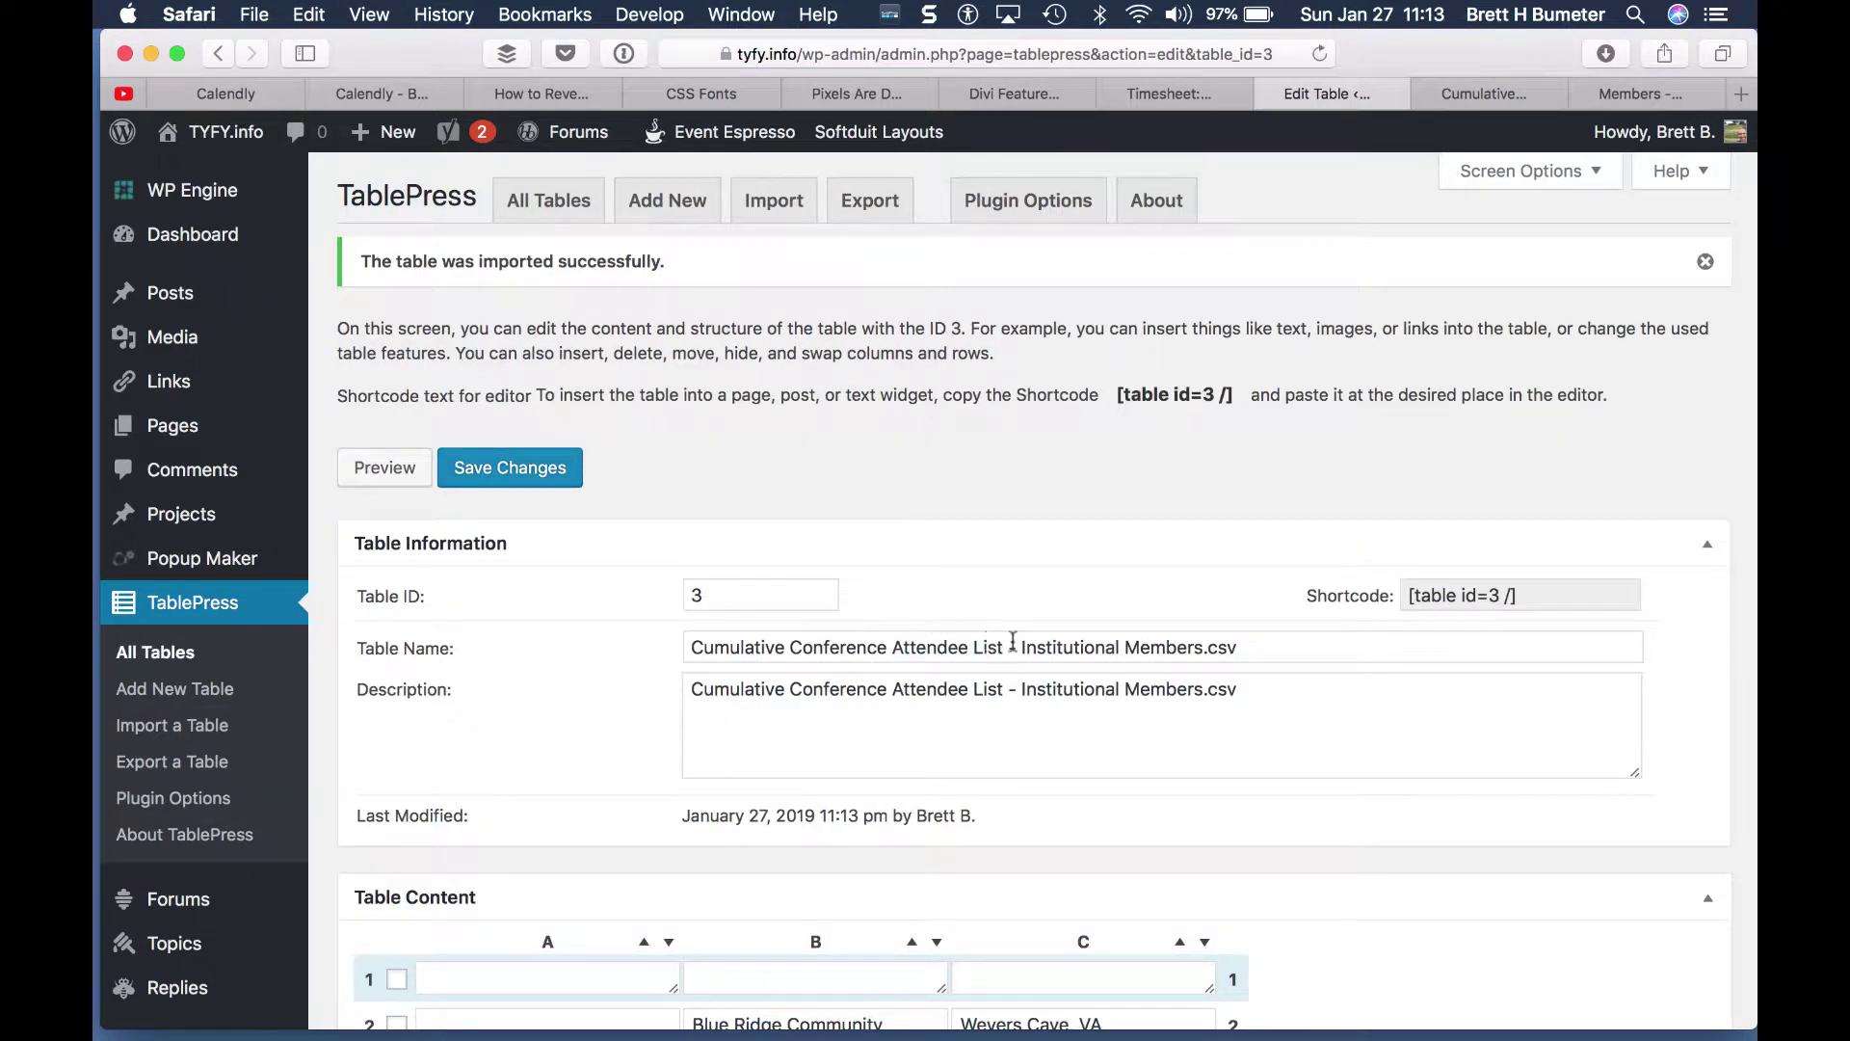
Step: Shorten the imported table's name to Institutional Members
{"action": "left_click", "coordinate": [1015, 645]}
{"action": "key", "text": "shift+super+Left"}
{"action": "key", "text": "BackSpace"}
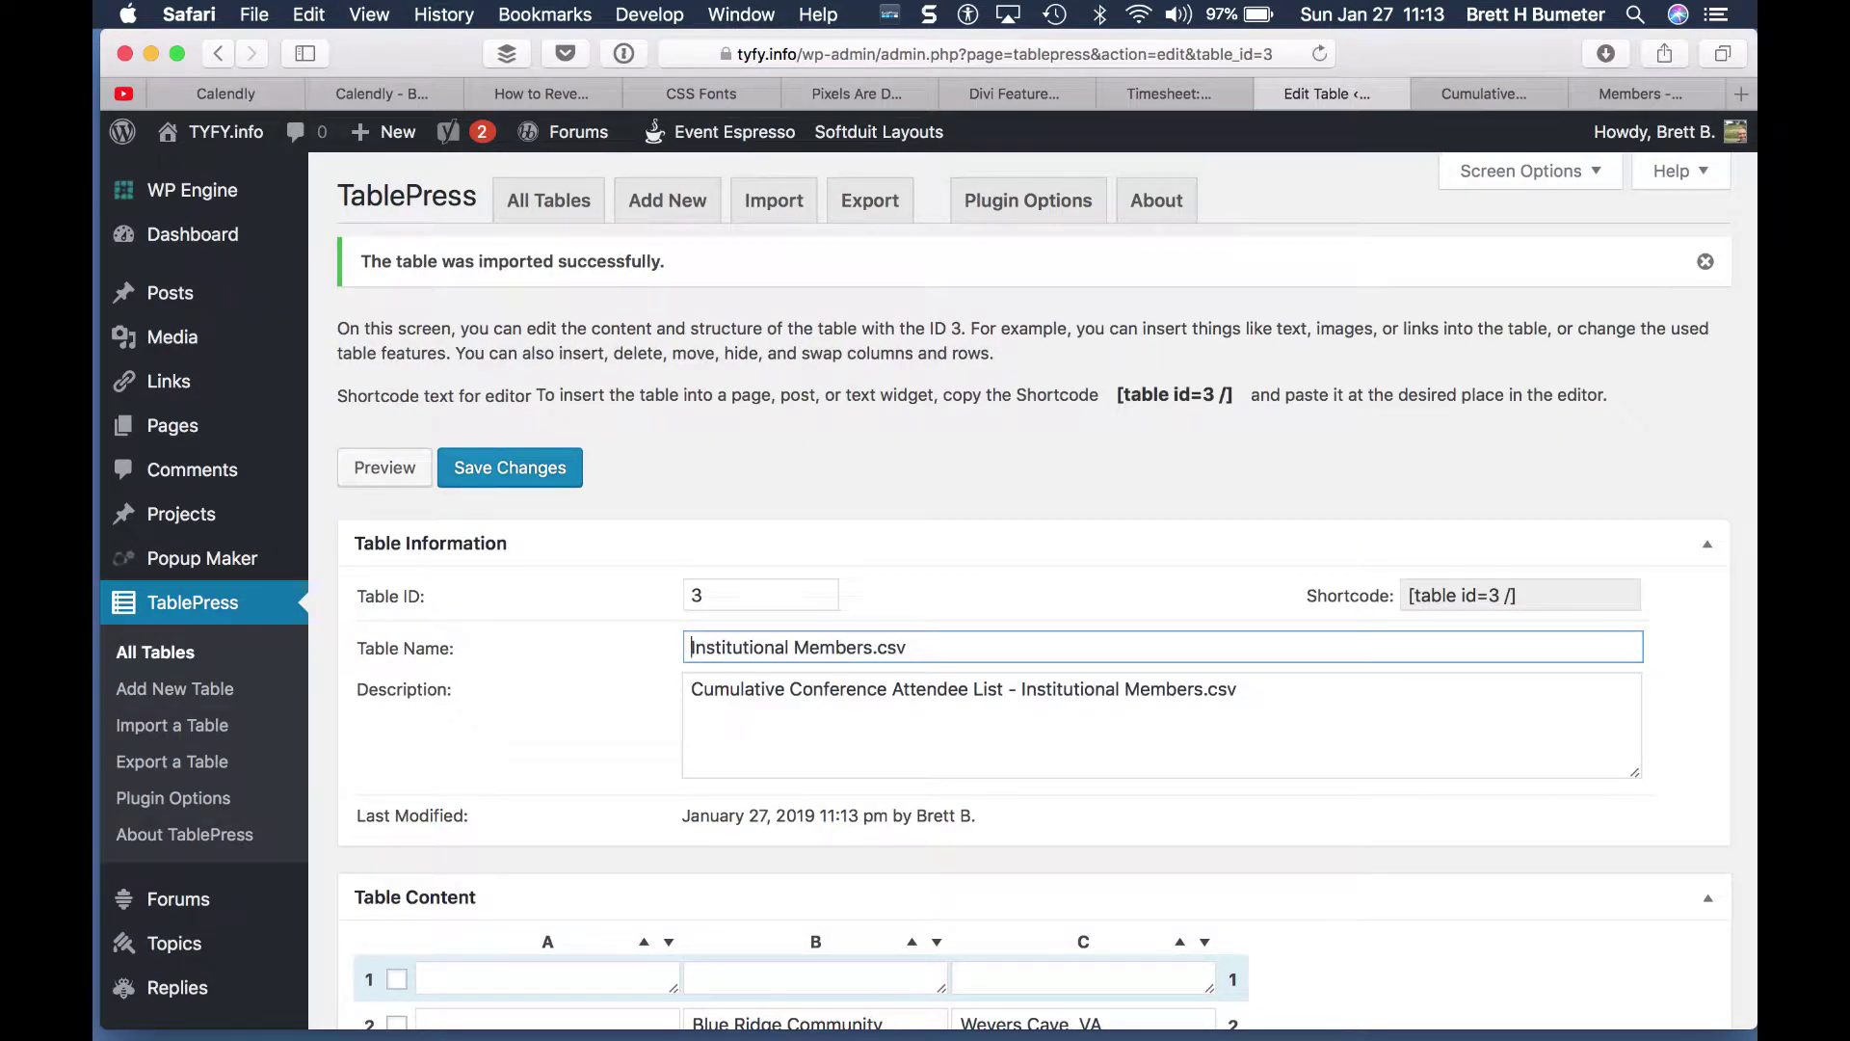
{"action": "key", "text": "BackSpace"}
{"action": "key", "text": "BackSpace"}
{"action": "key", "text": "BackSpace"}
{"action": "key", "text": "BackSpace"}
Step: Shorten the imported table's description to Institutional Members
{"action": "left_click", "coordinate": [1267, 688]}
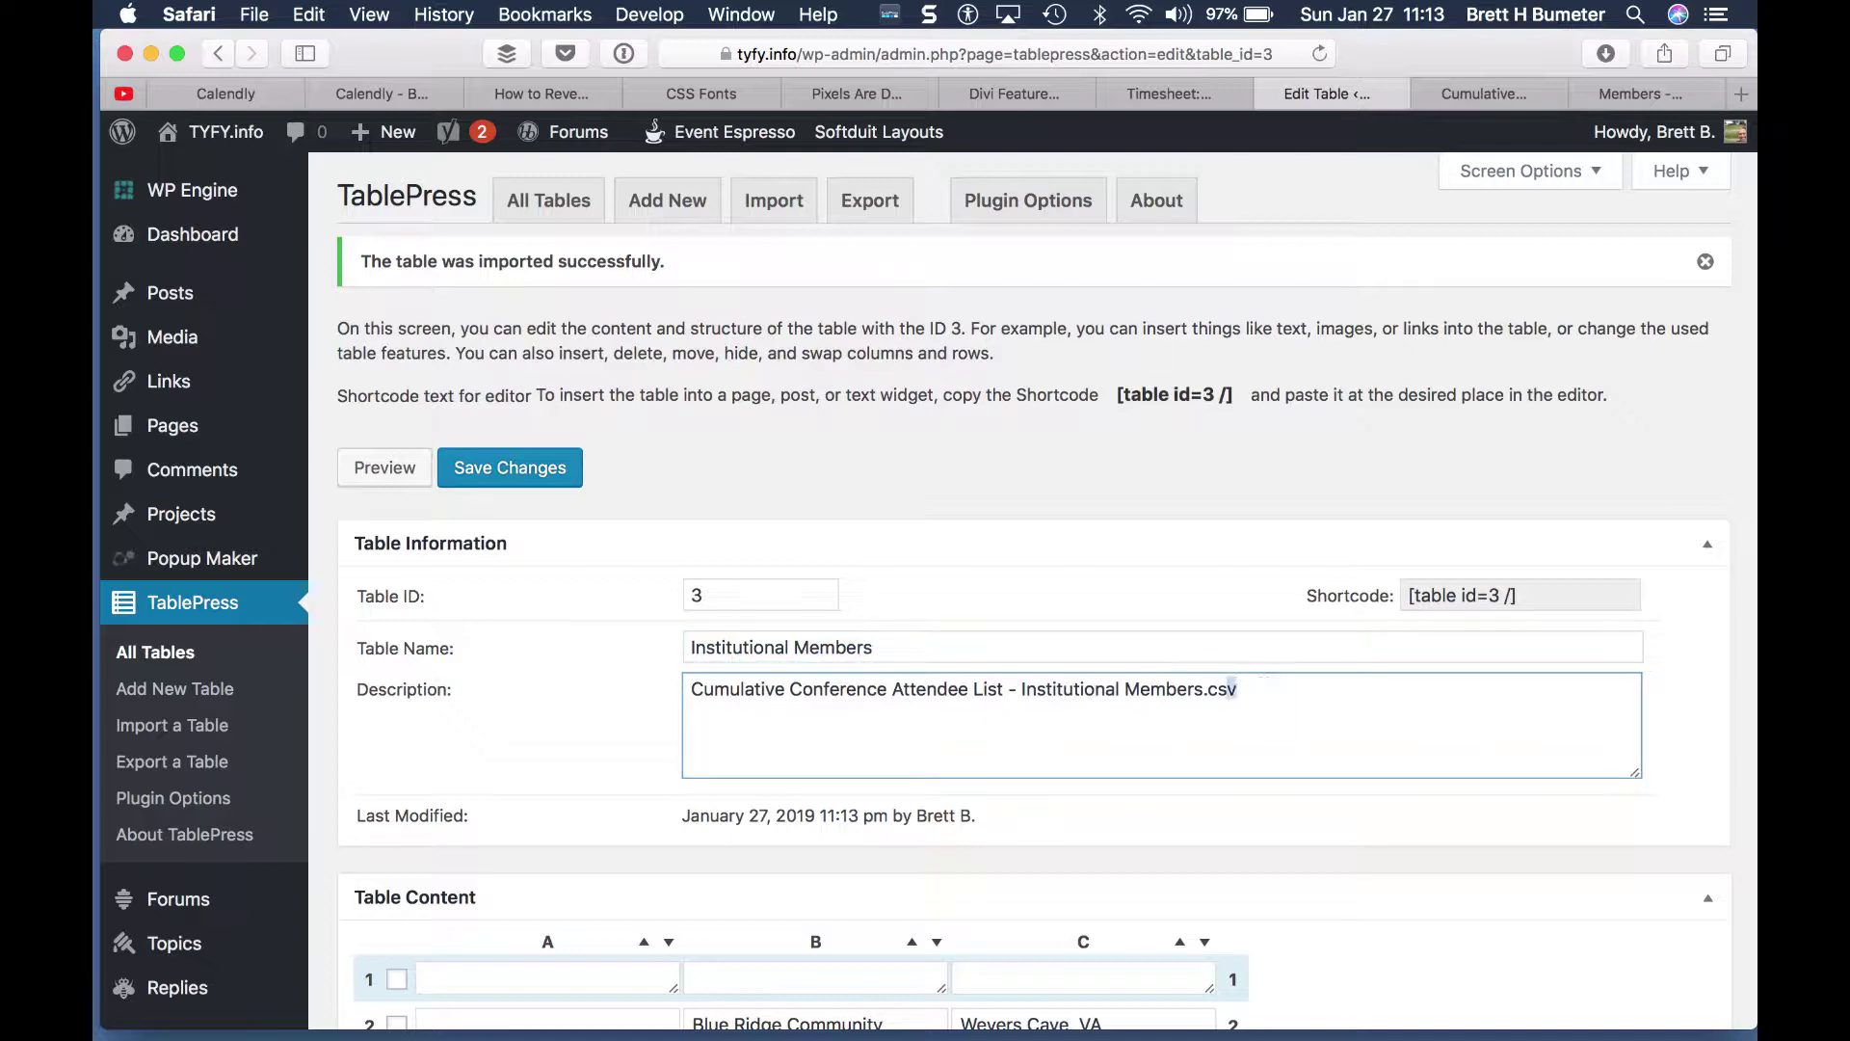
{"action": "key", "text": "shift+Left"}
{"action": "key", "text": "shift+Left"}
{"action": "key", "text": "shift+Left"}
{"action": "key", "text": "shift+Left"}
{"action": "key", "text": "BackSpace"}
{"action": "left_click_drag", "start_coordinate": [1023, 688], "coordinate": [691, 688]}
{"action": "key", "text": "BackSpace"}
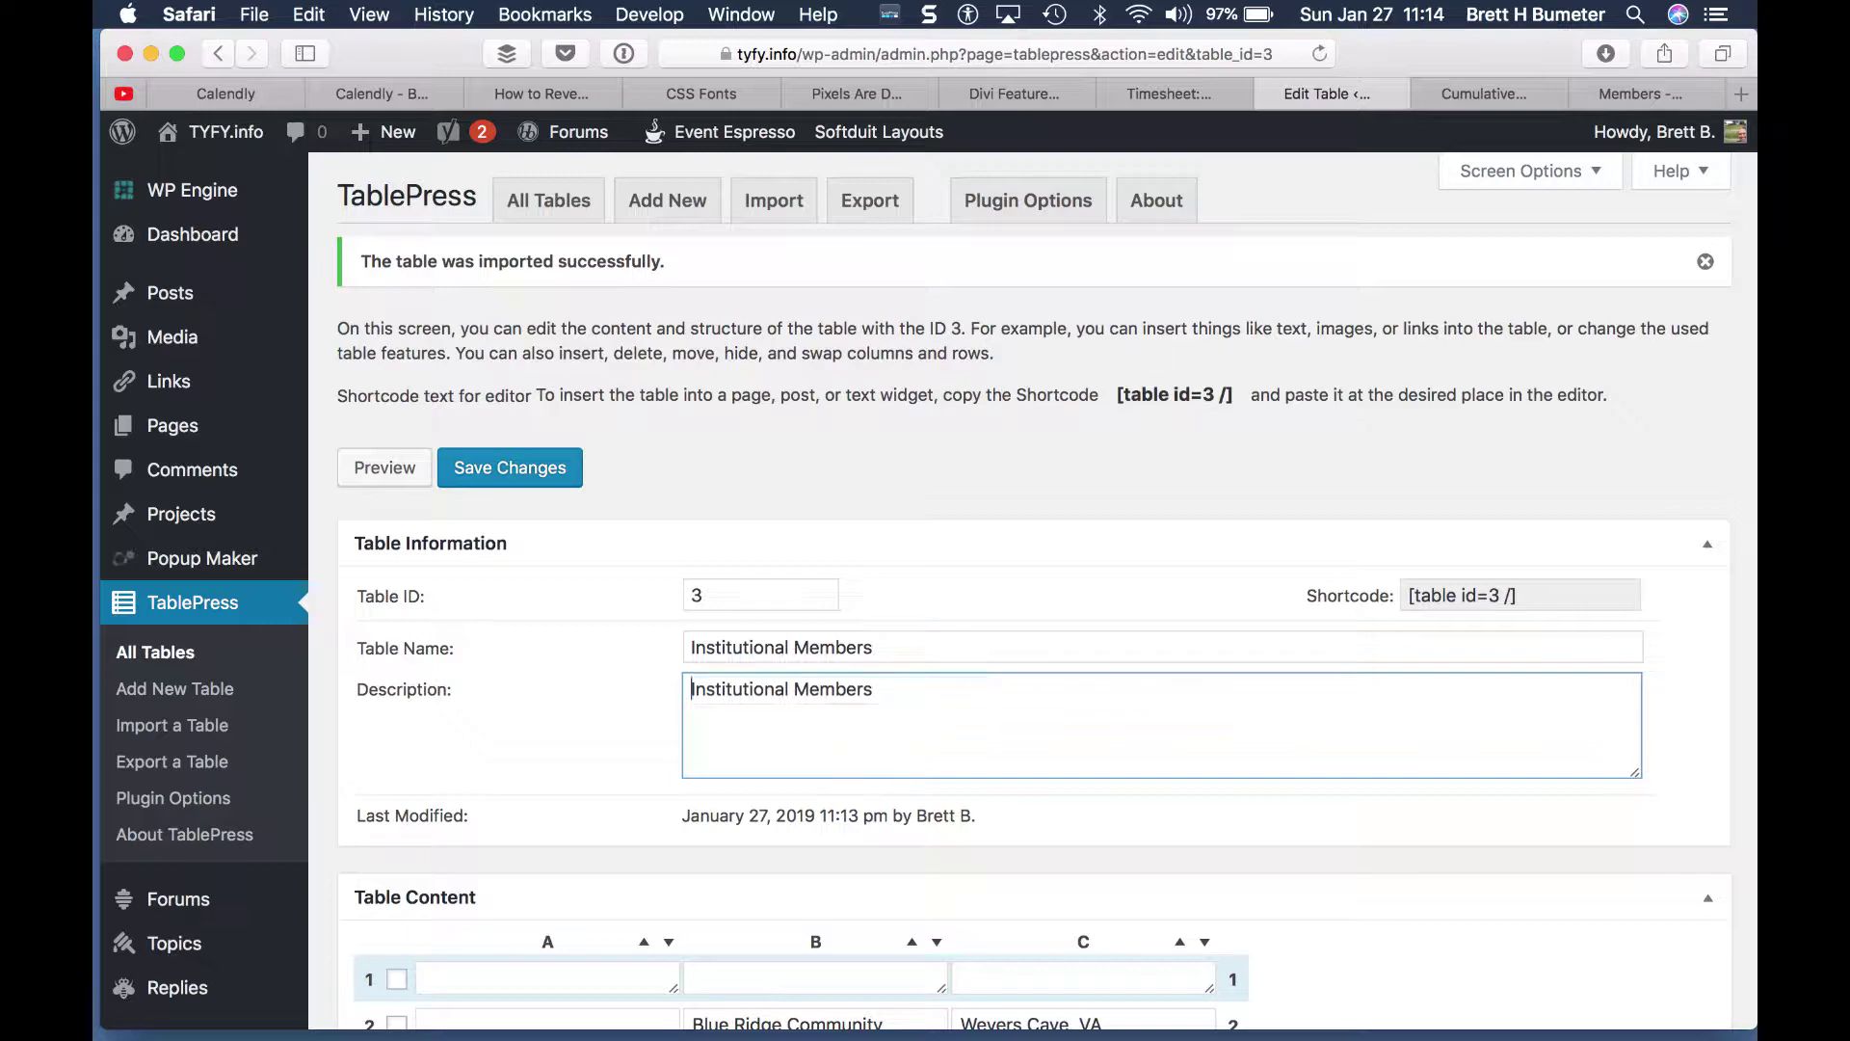
Step: Copy the Institutional Members table's shortcode [table id=3 /] from the table information
{"action": "scroll", "coordinate": [1022, 578], "scroll_direction": "down", "scroll_amount": 5}
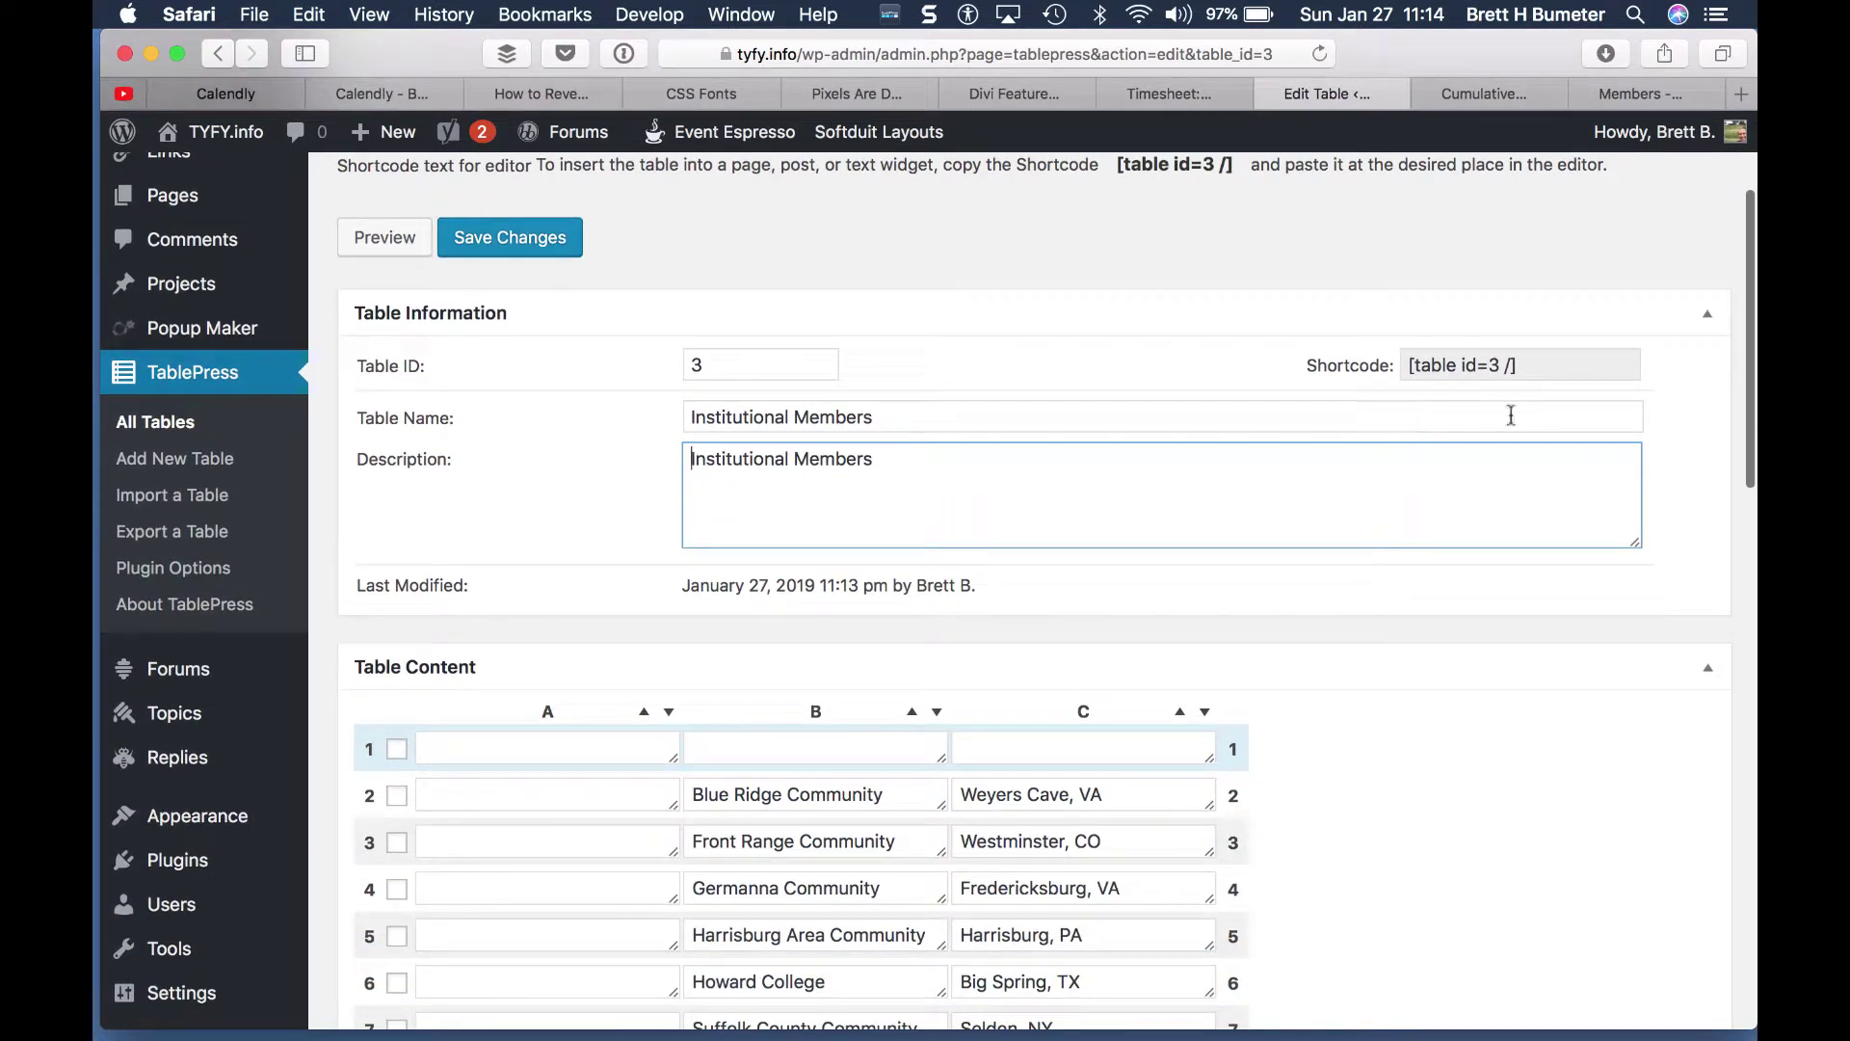
{"action": "left_click", "coordinate": [1541, 365]}
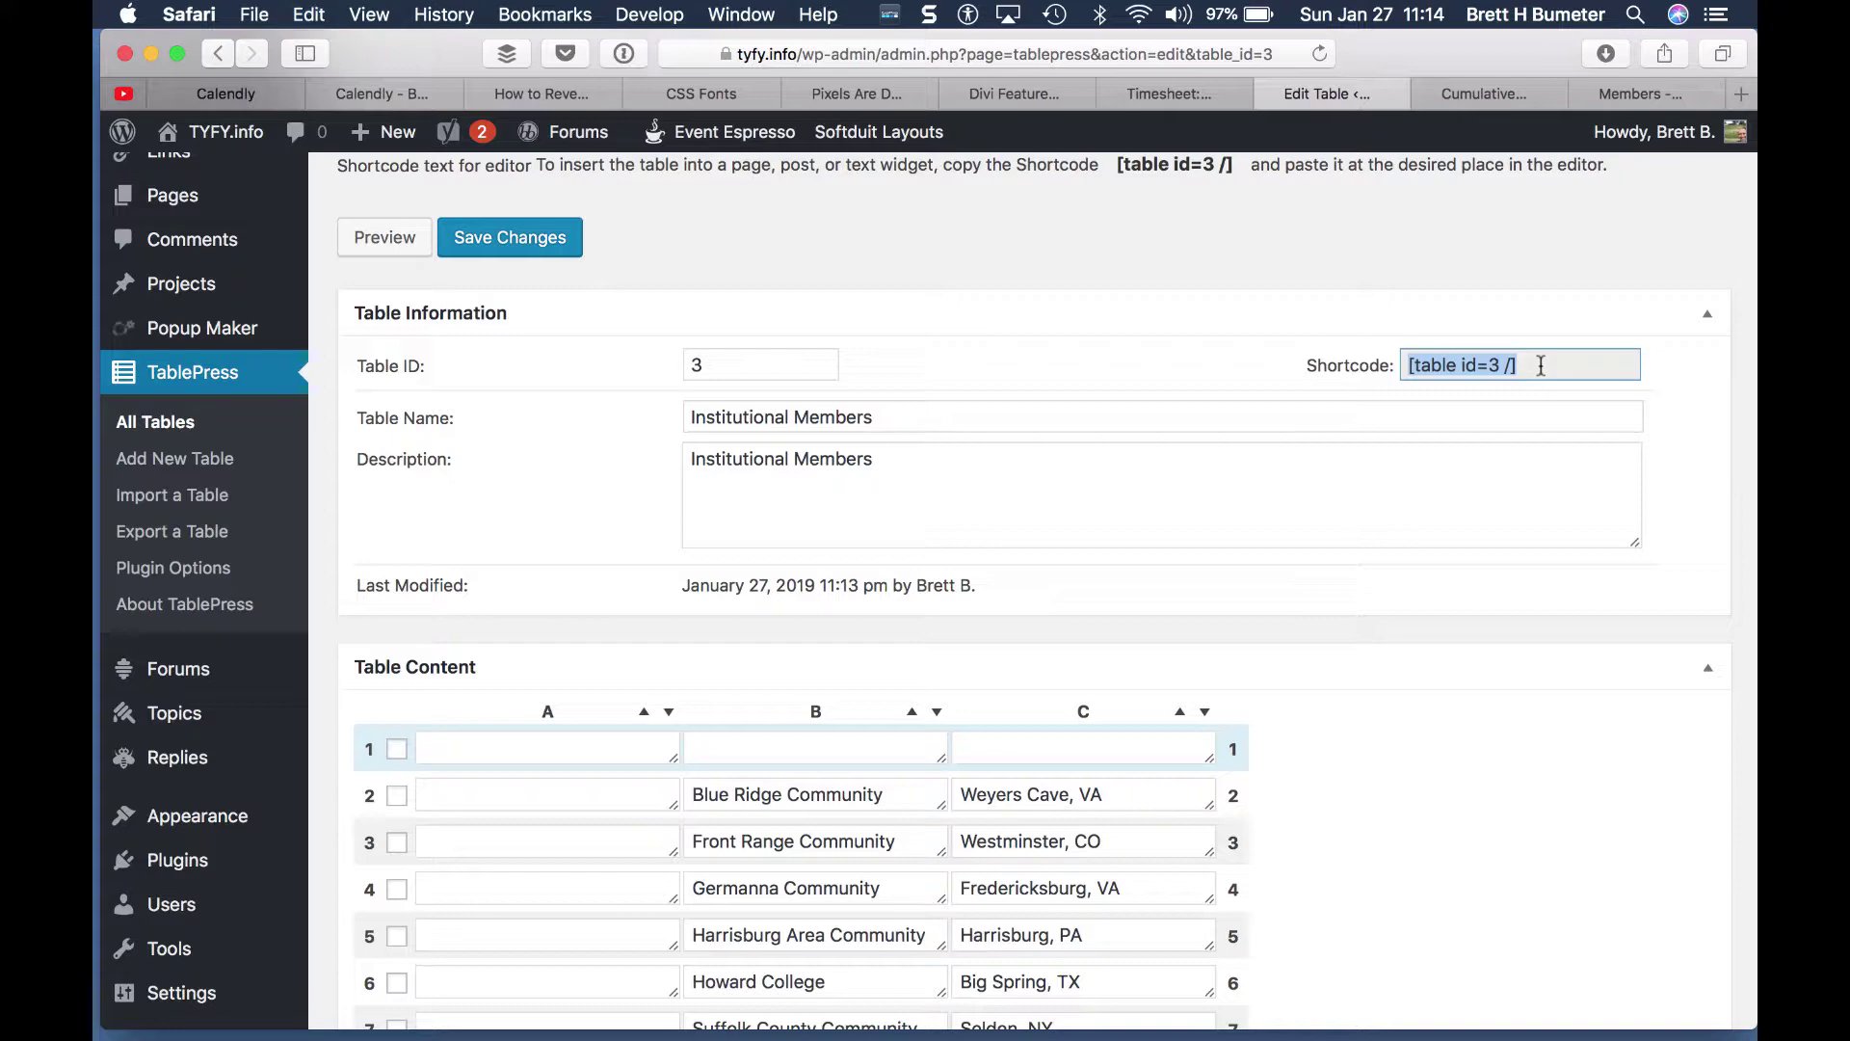
Step: Fill the table's empty first row with the headings Institution in column B and Location in column C
{"action": "scroll", "coordinate": [1412, 435], "scroll_direction": "down", "scroll_amount": 5}
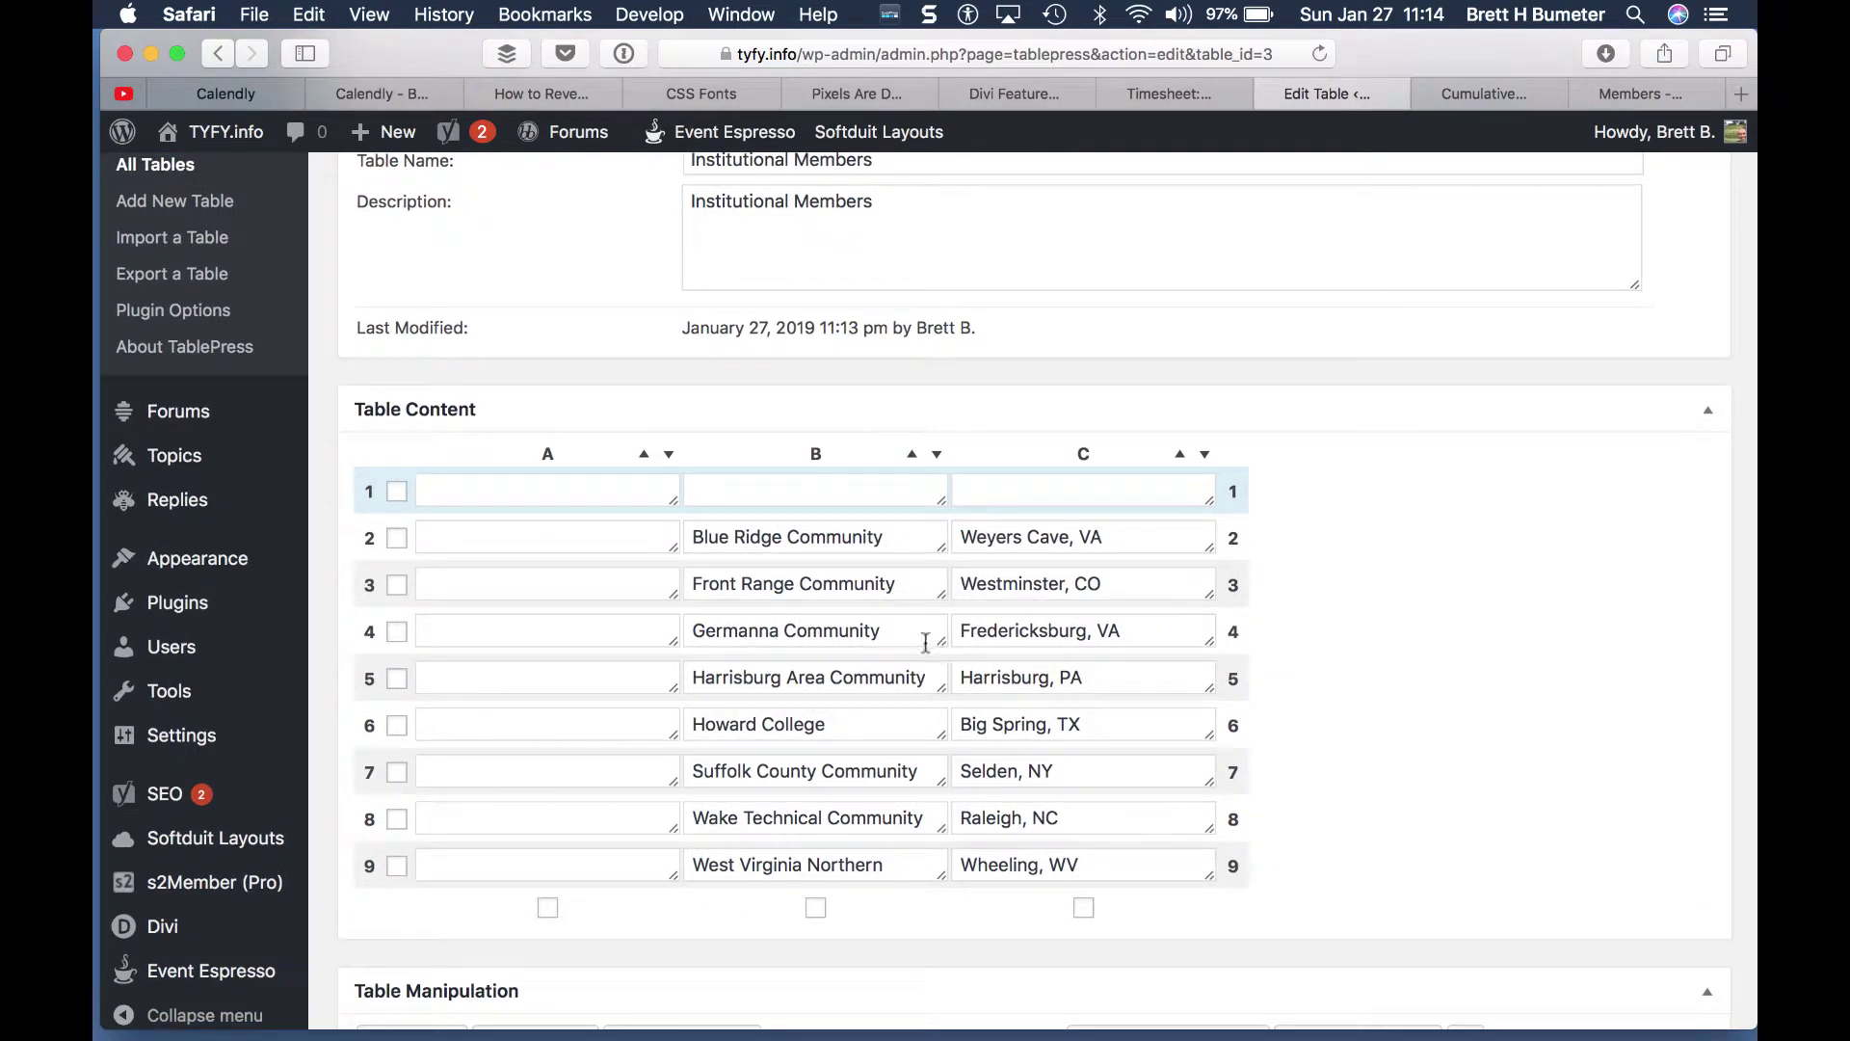
{"action": "scroll", "coordinate": [925, 643], "scroll_direction": "down", "scroll_amount": 1}
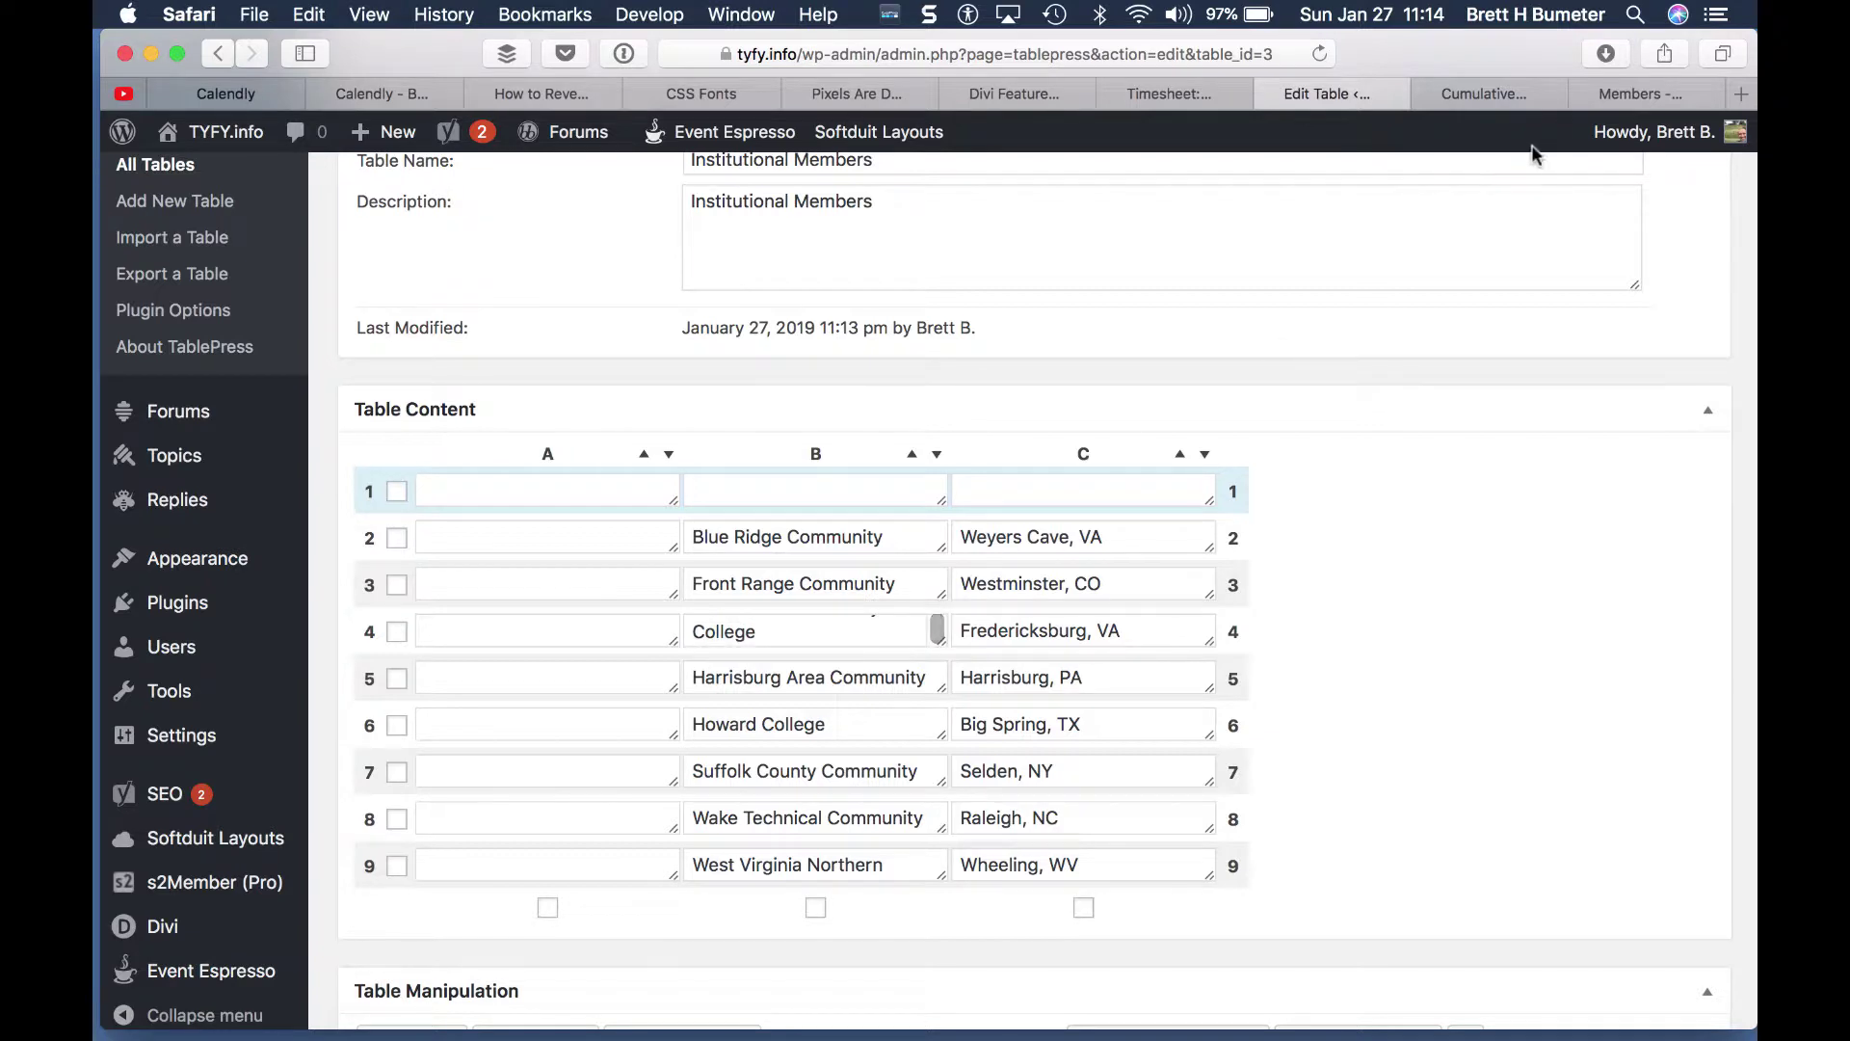
{"action": "left_click", "coordinate": [1513, 93]}
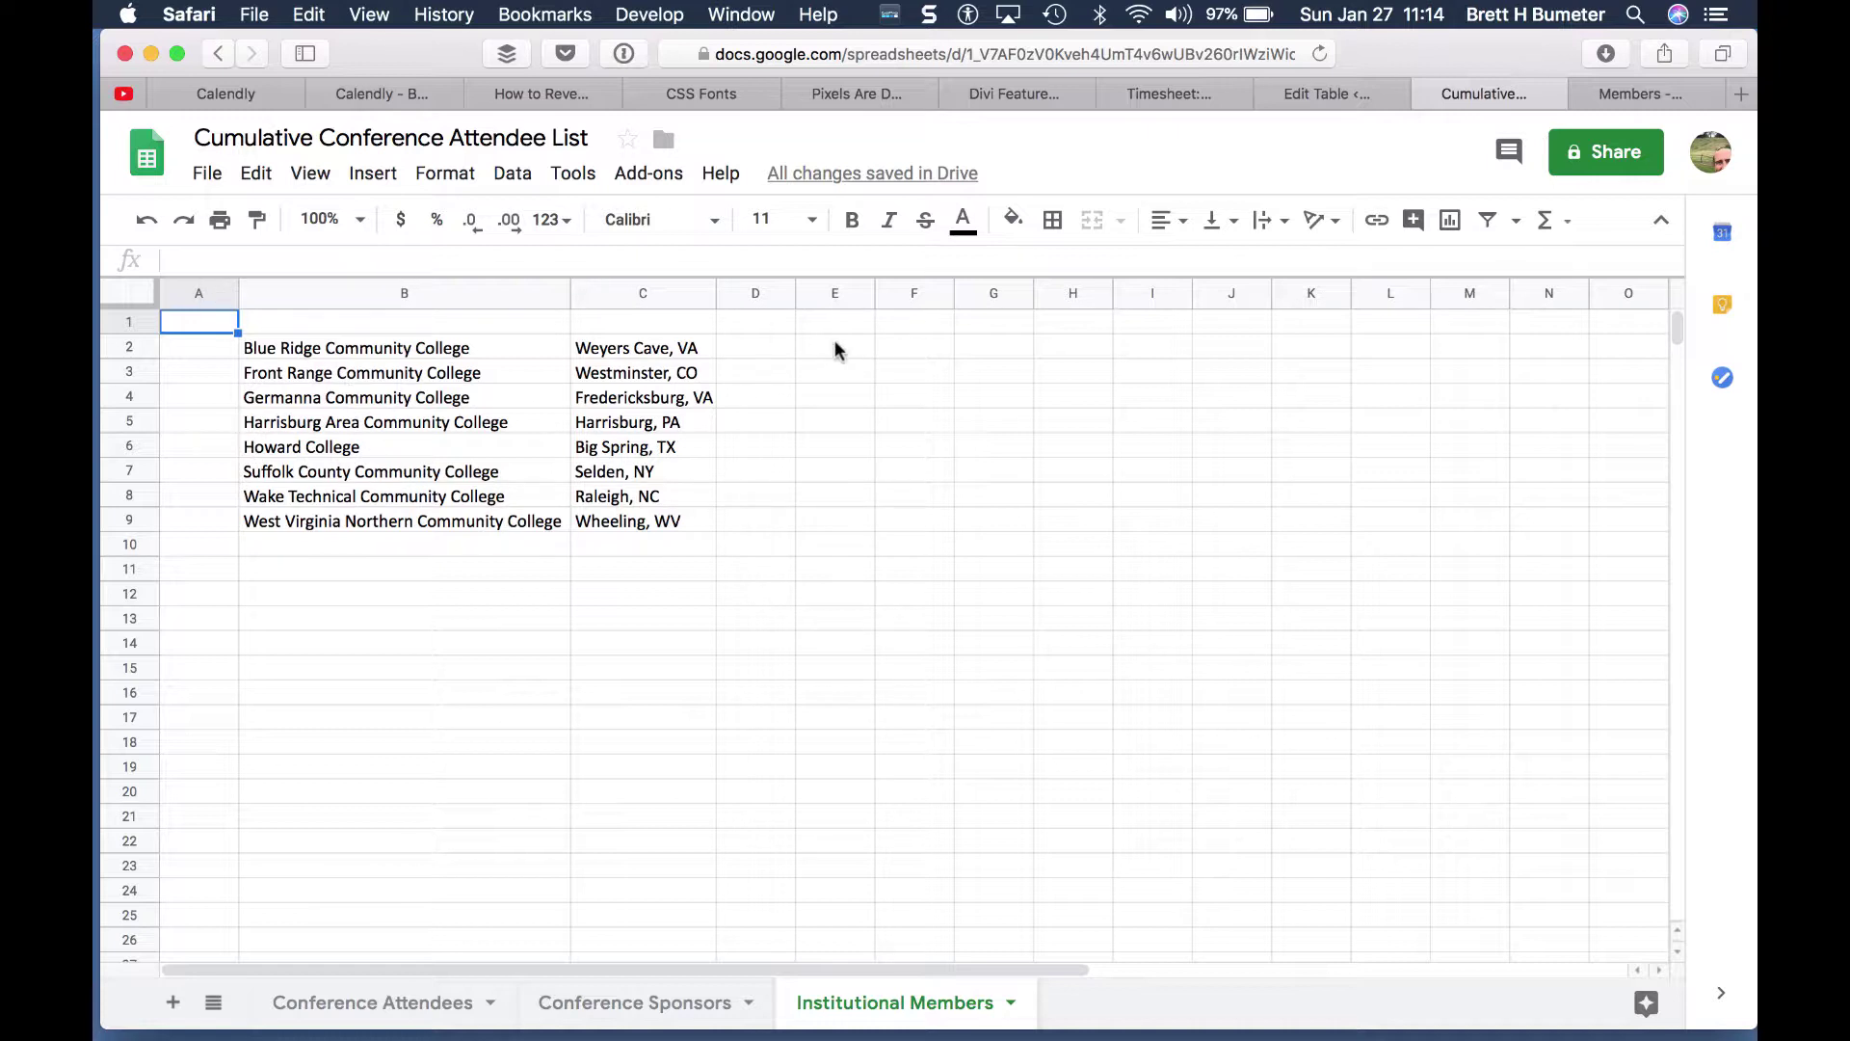
{"action": "left_click", "coordinate": [1328, 93]}
{"action": "left_click", "coordinate": [772, 479]}
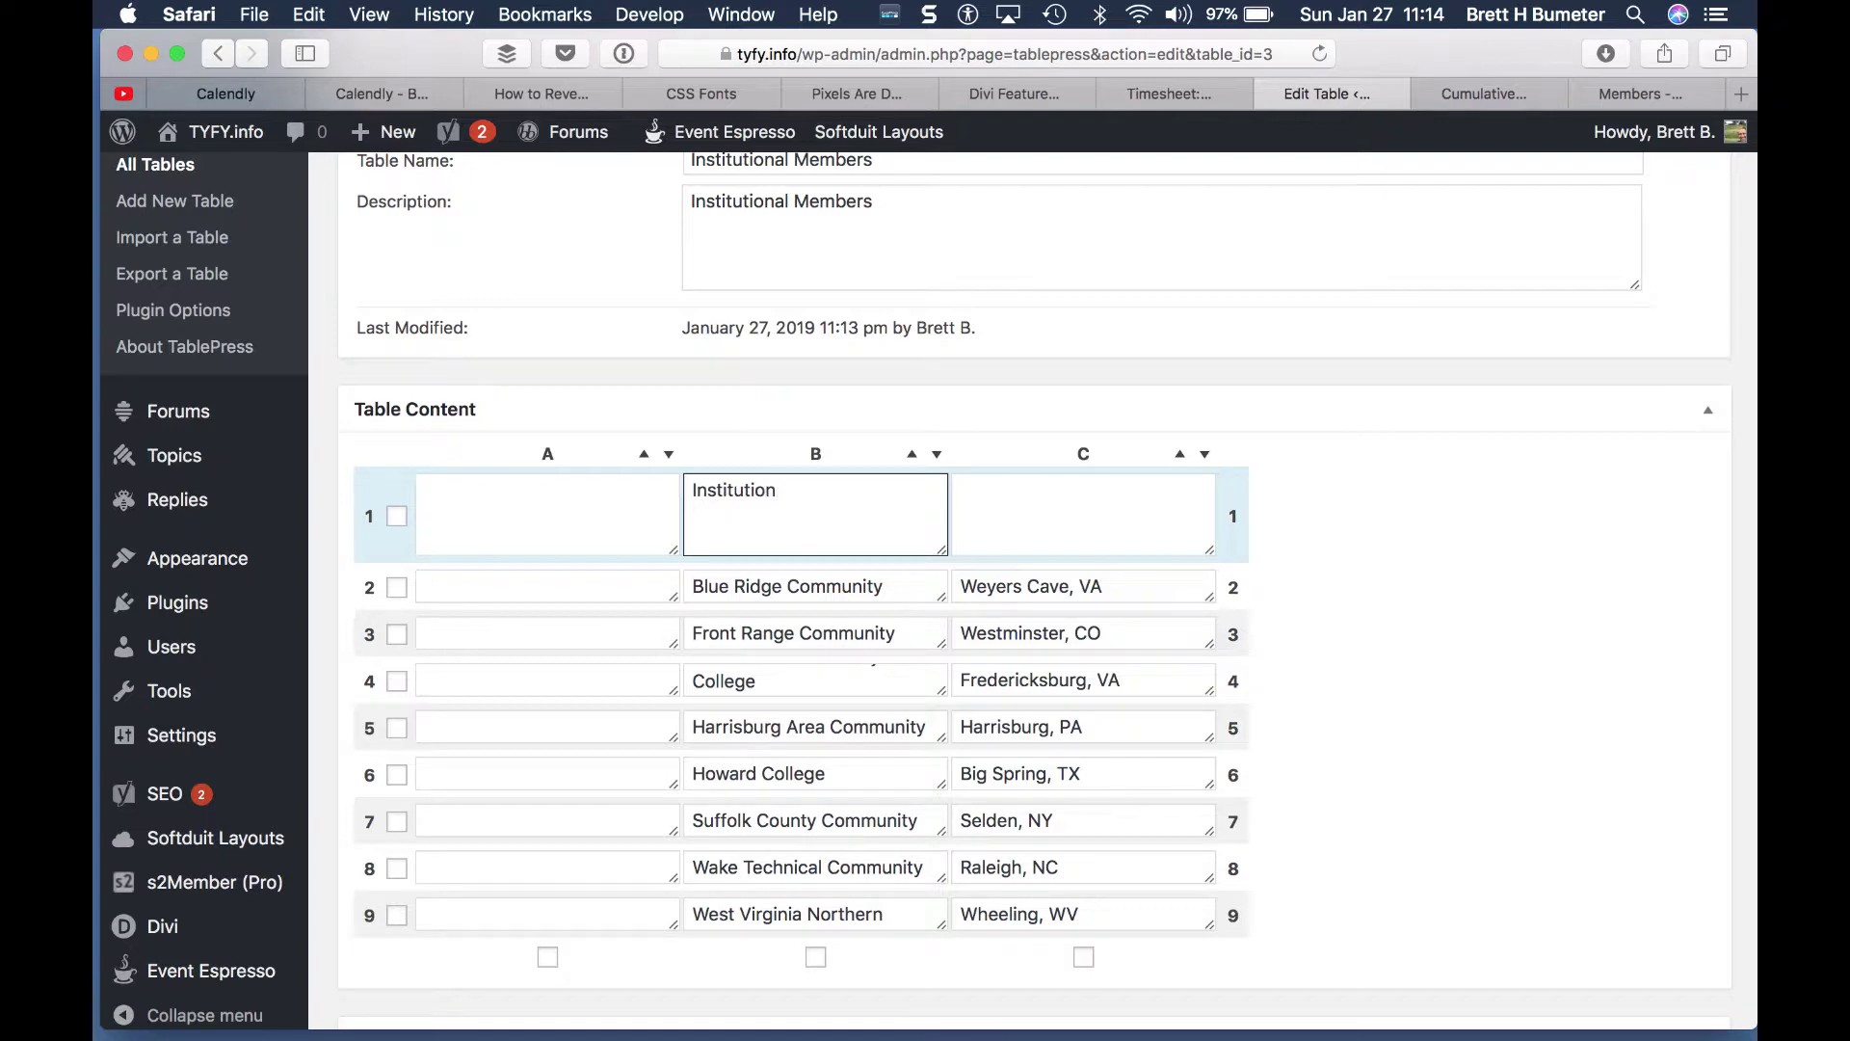
{"action": "left_click", "coordinate": [964, 491]}
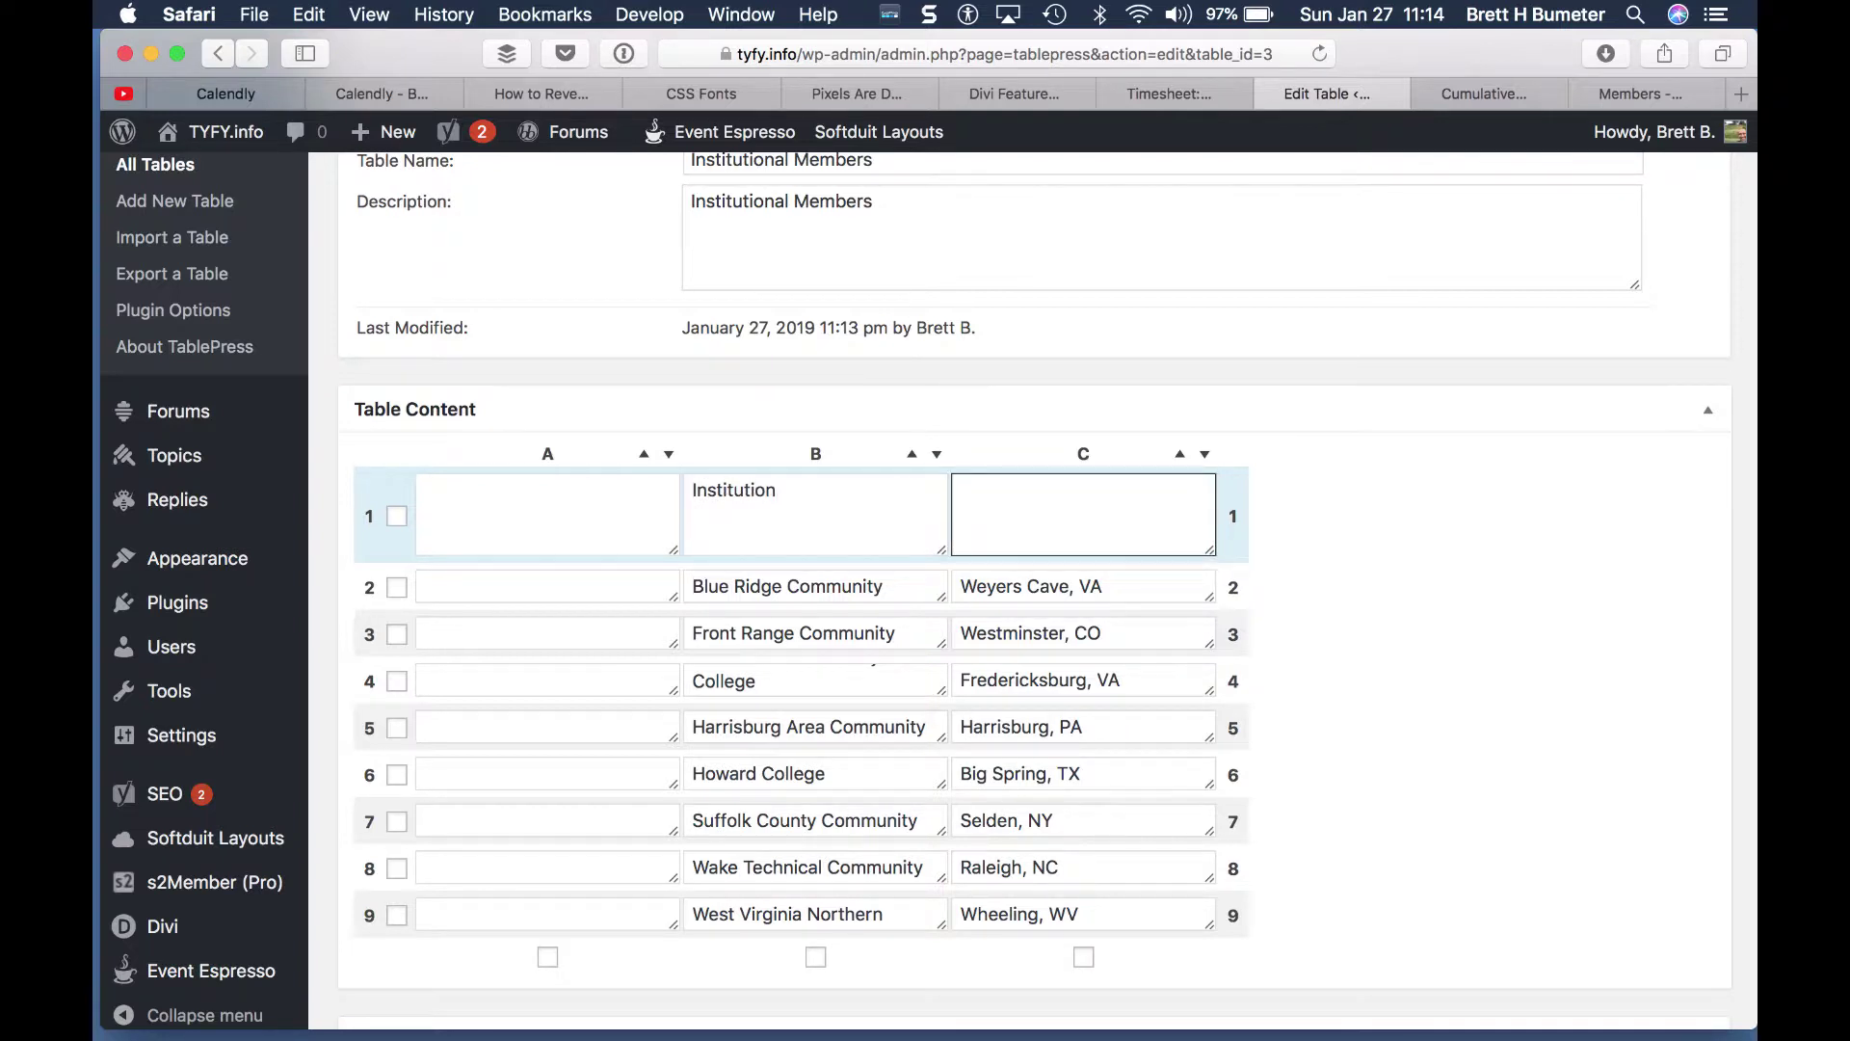
{"action": "type", "text": "Location"}
Step: Disable the DataTables JavaScript library features for the Institutional Members table and save the changes
{"action": "scroll", "coordinate": [1330, 661], "scroll_direction": "down", "scroll_amount": 8}
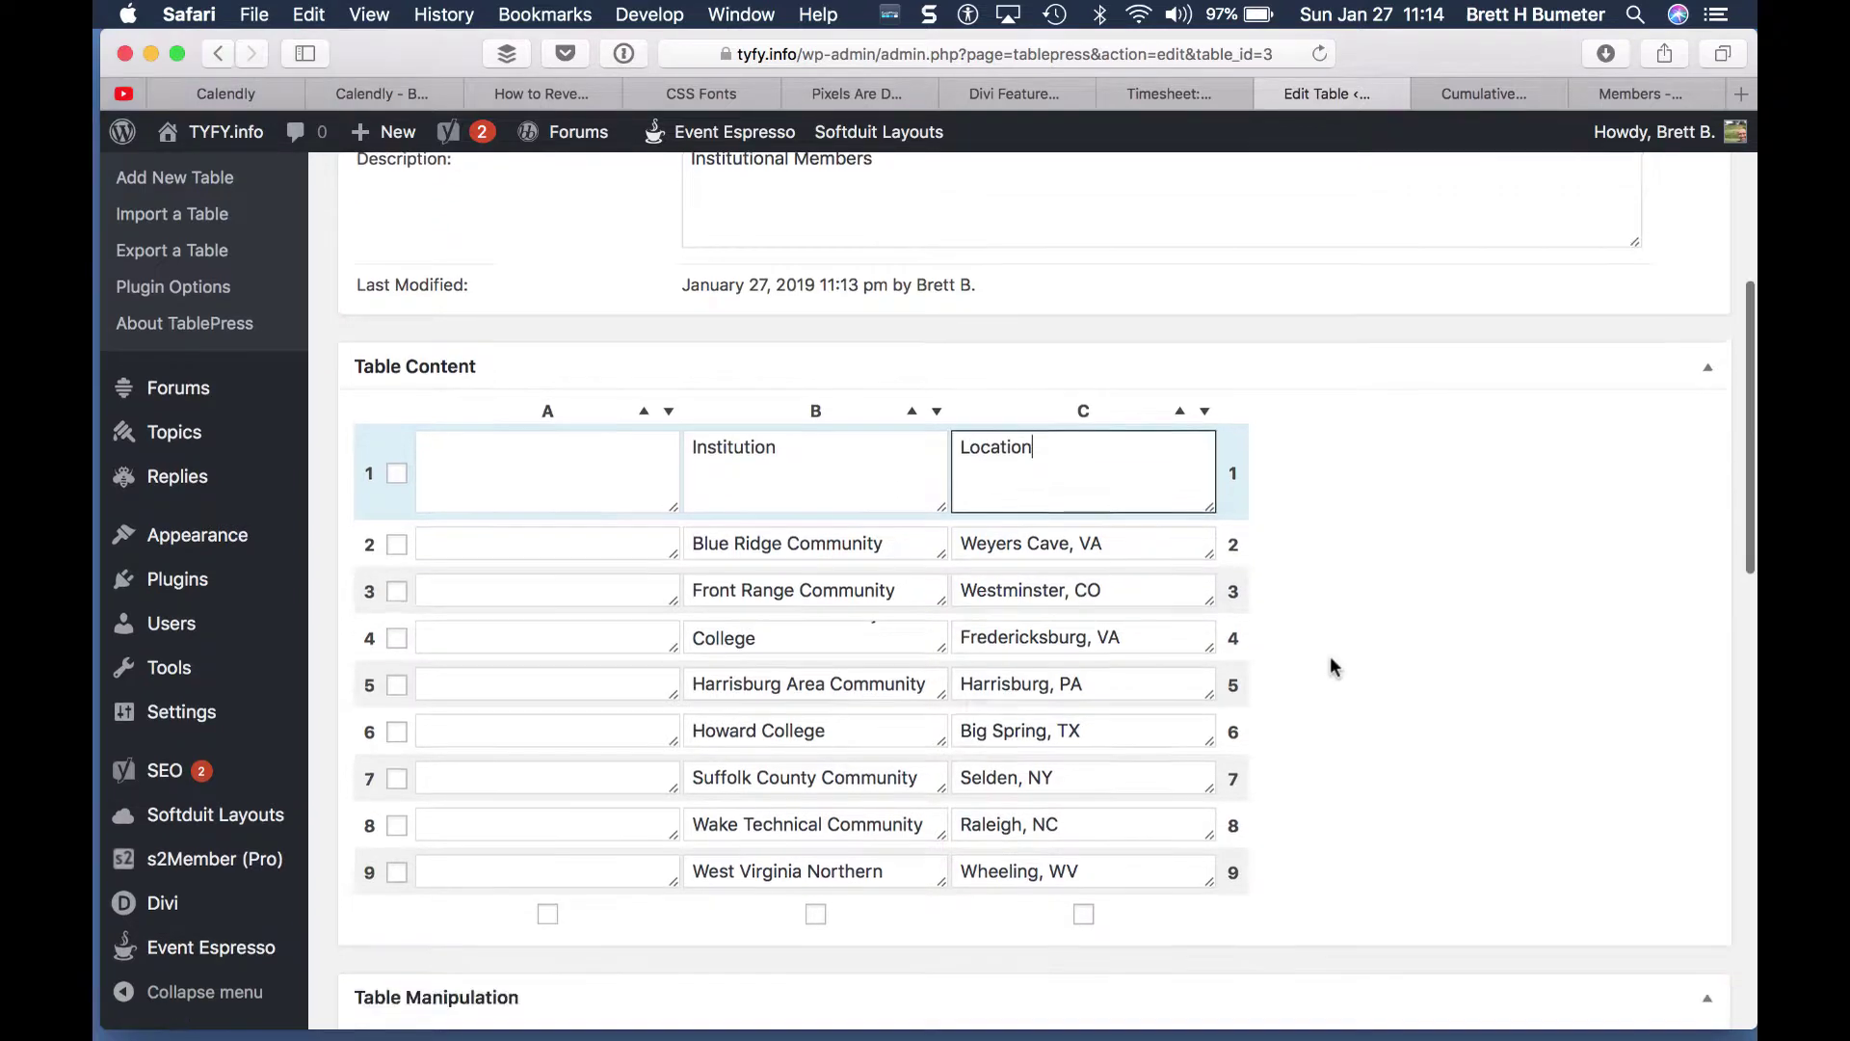
{"action": "scroll", "coordinate": [961, 792], "scroll_direction": "down", "scroll_amount": 3}
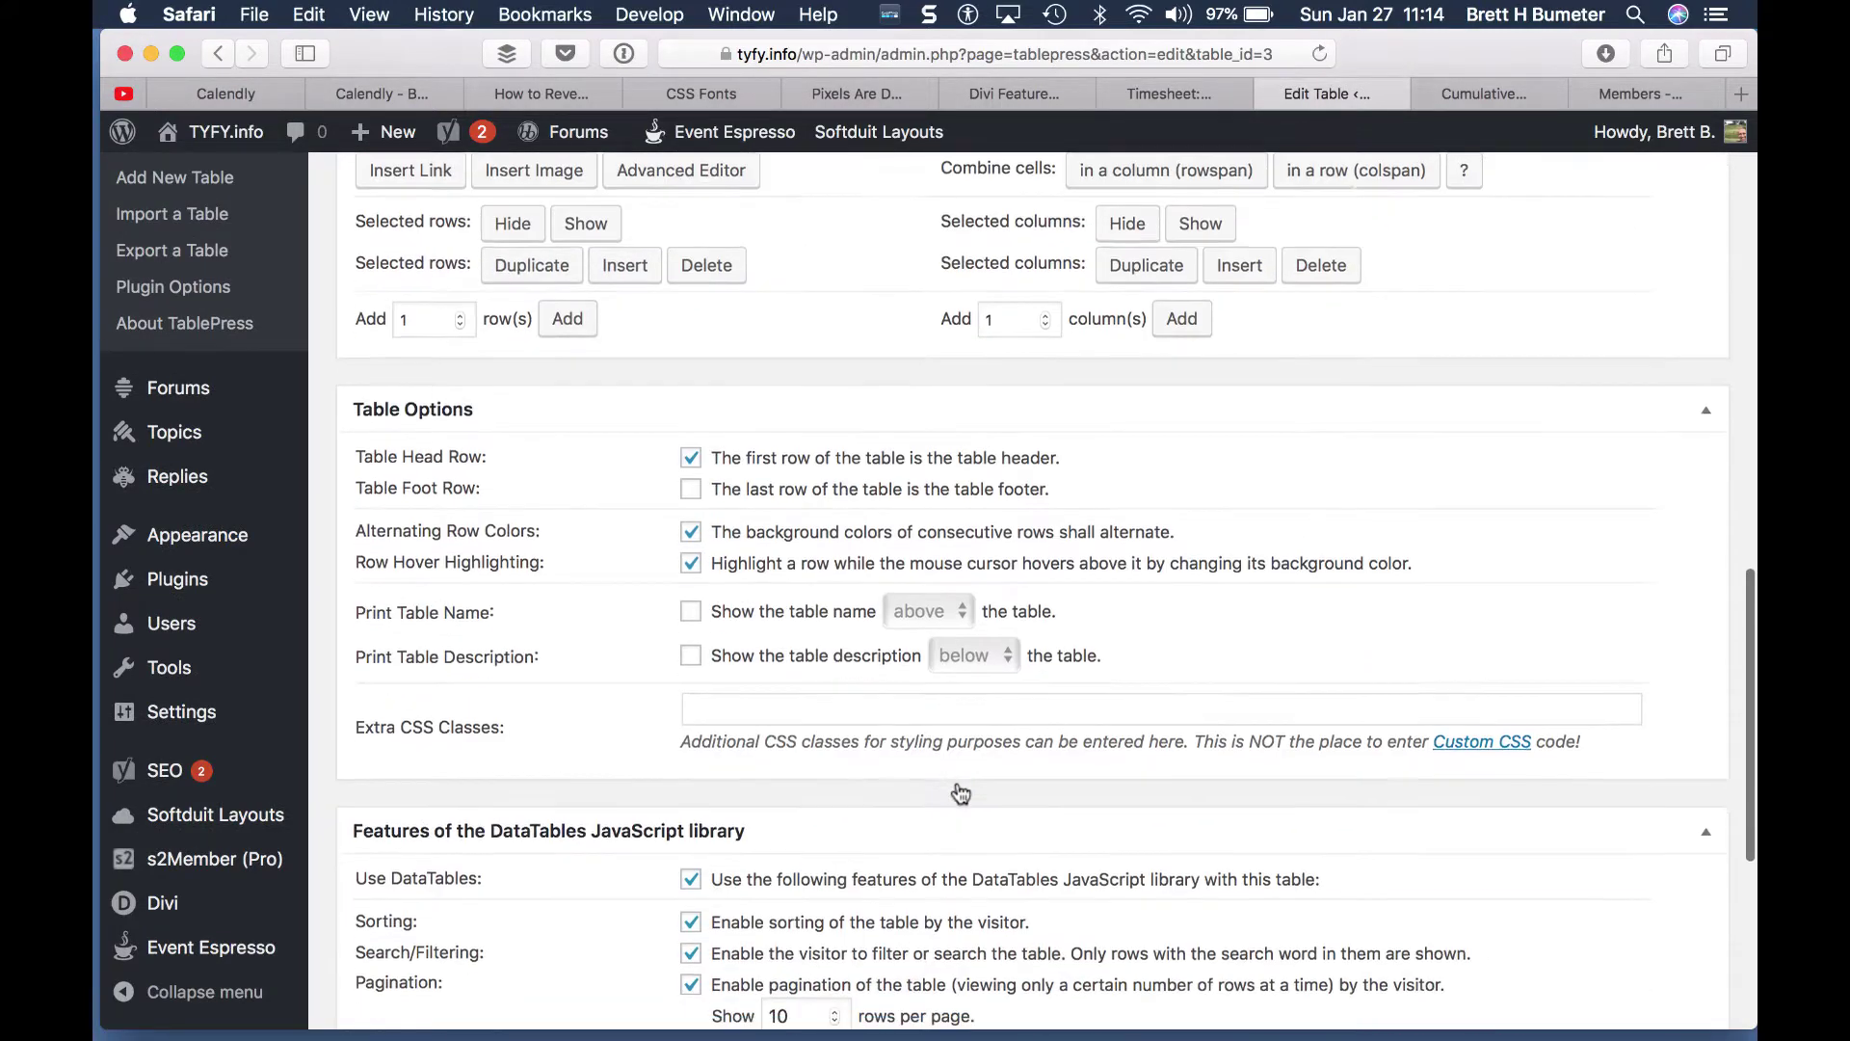
{"action": "left_click", "coordinate": [692, 779]}
{"action": "scroll", "coordinate": [696, 781], "scroll_direction": "up", "scroll_amount": 10}
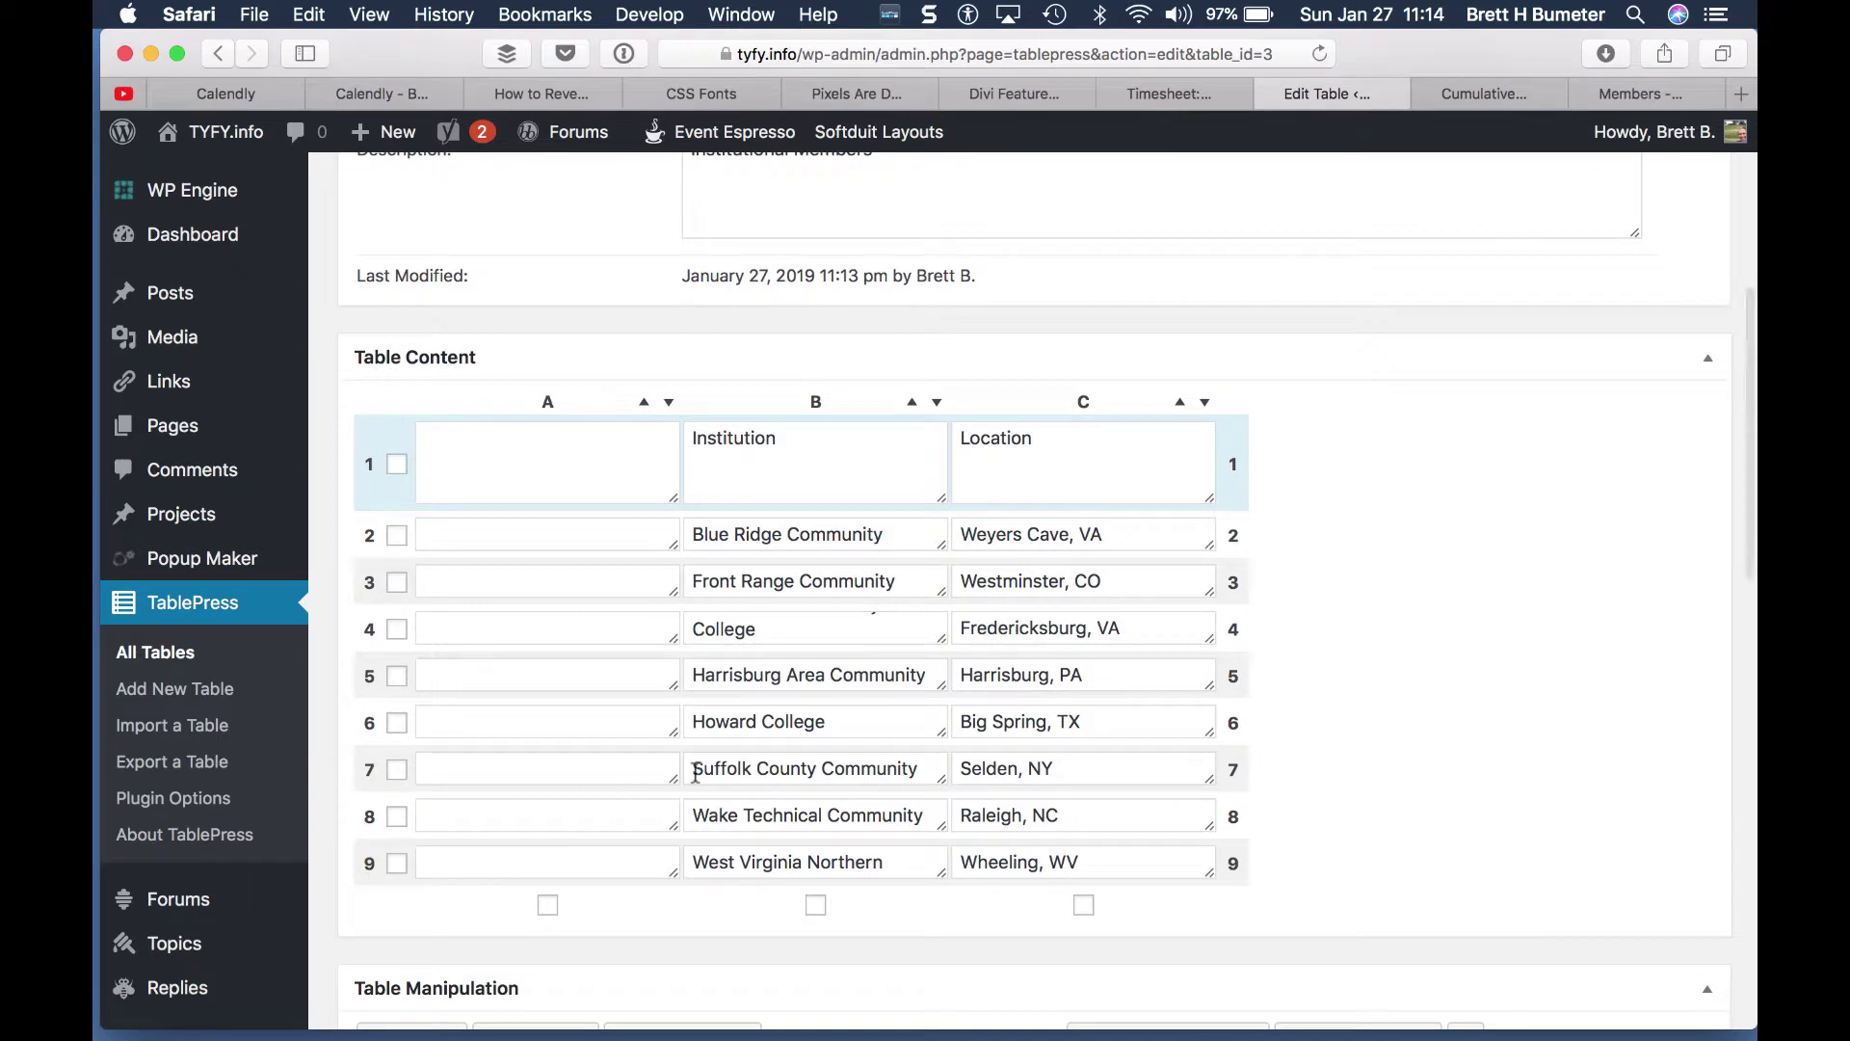
{"action": "scroll", "coordinate": [696, 776], "scroll_direction": "down", "scroll_amount": 1}
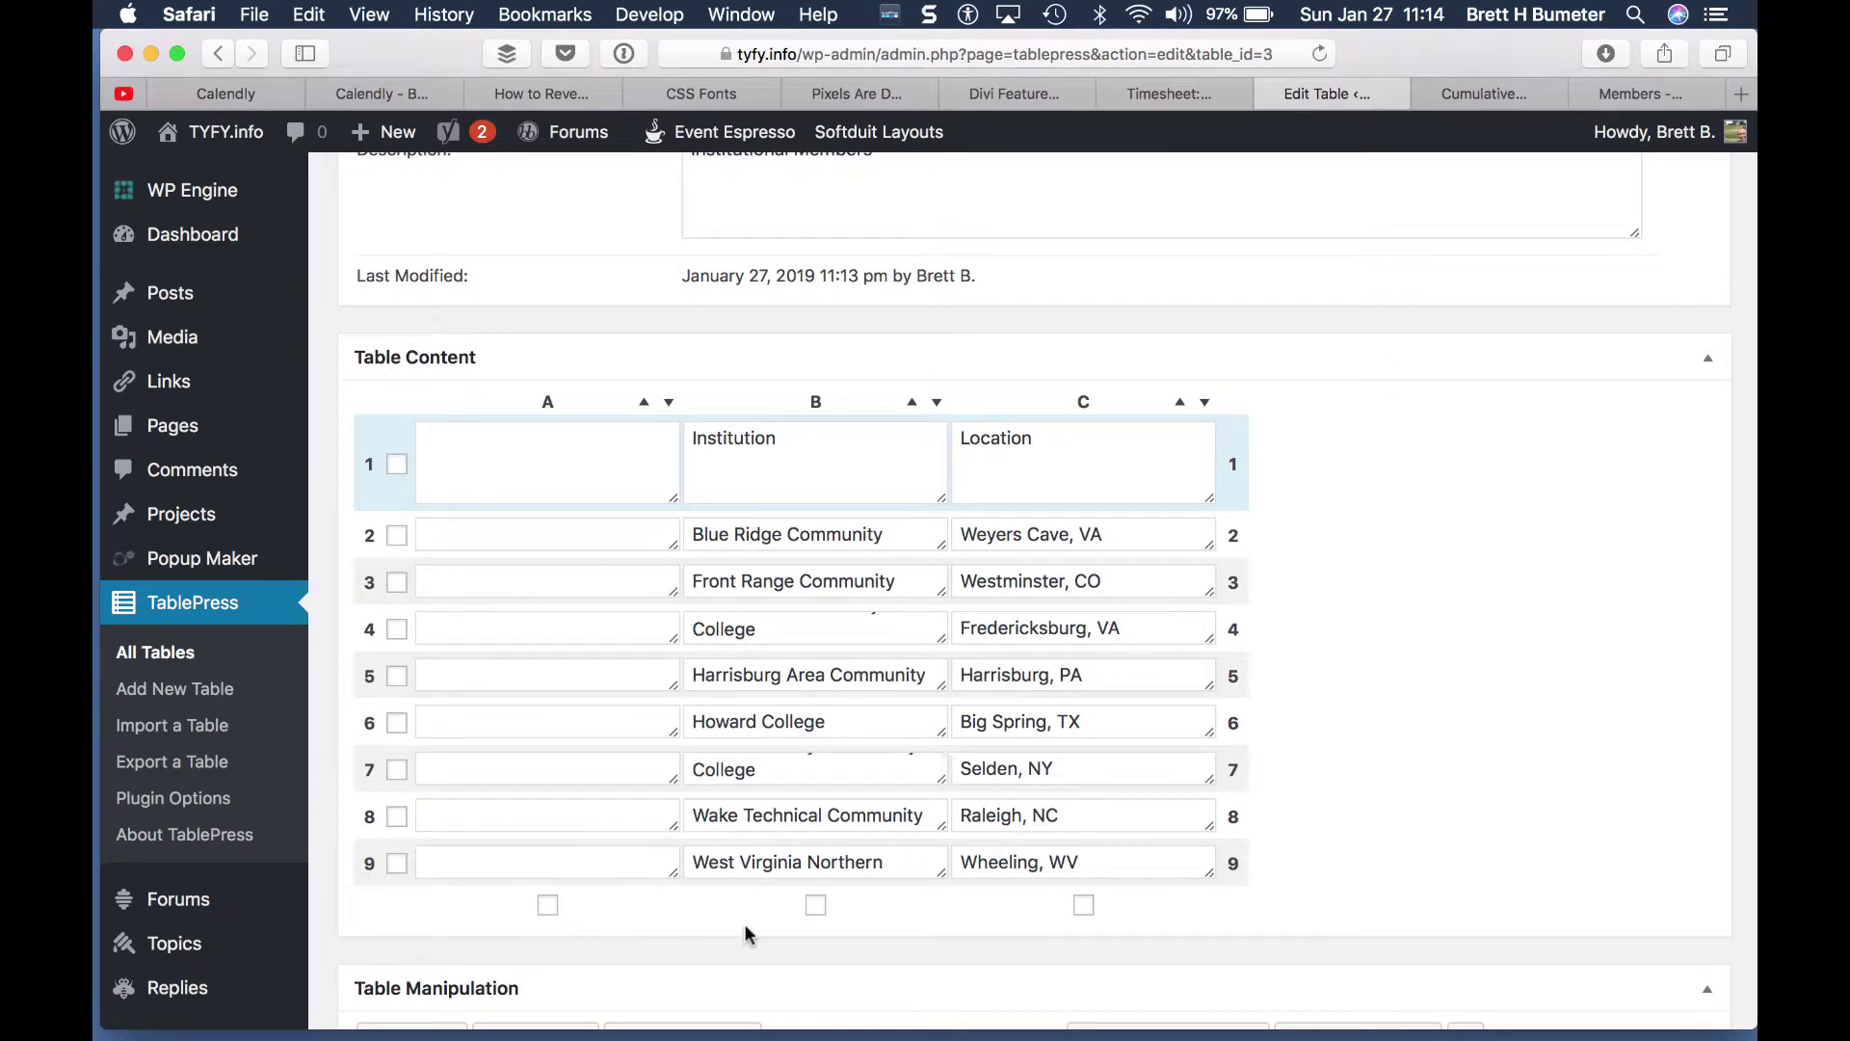
{"action": "scroll", "coordinate": [778, 945], "scroll_direction": "down", "scroll_amount": 11}
{"action": "scroll", "coordinate": [497, 931], "scroll_direction": "down", "scroll_amount": 3}
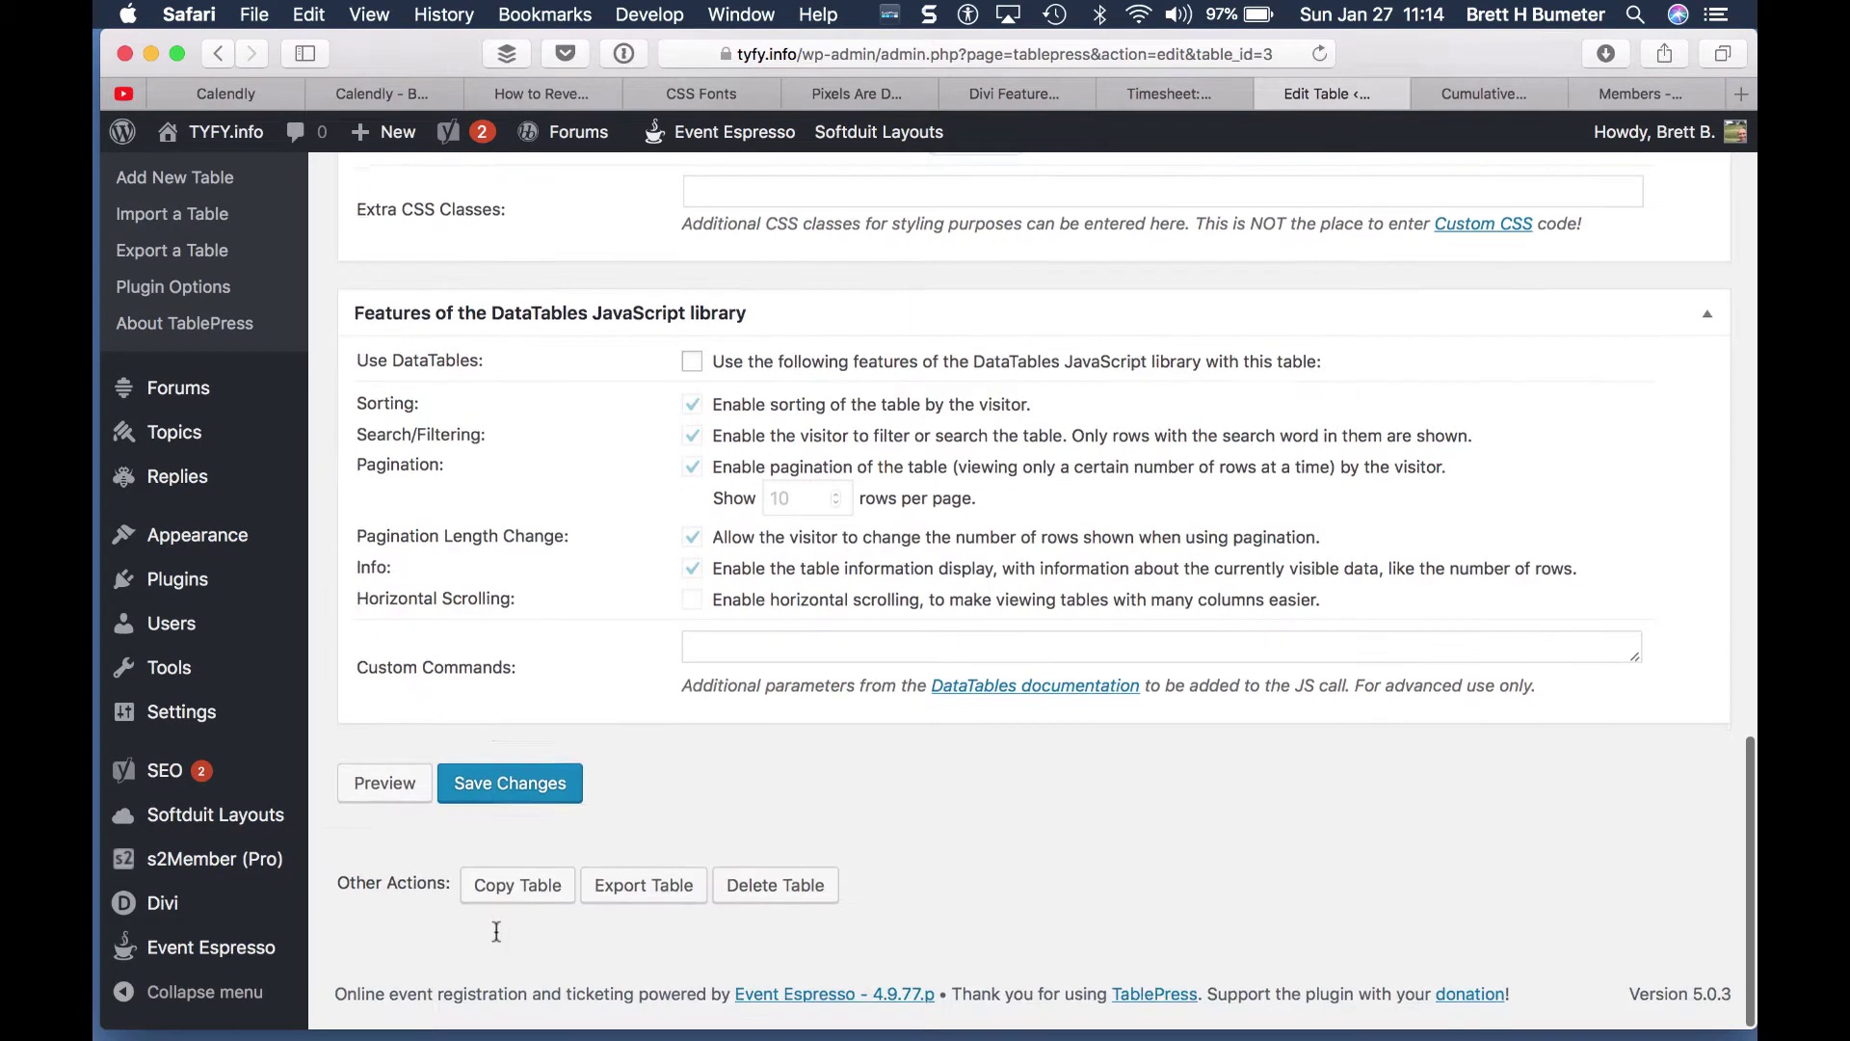
{"action": "left_click", "coordinate": [502, 792]}
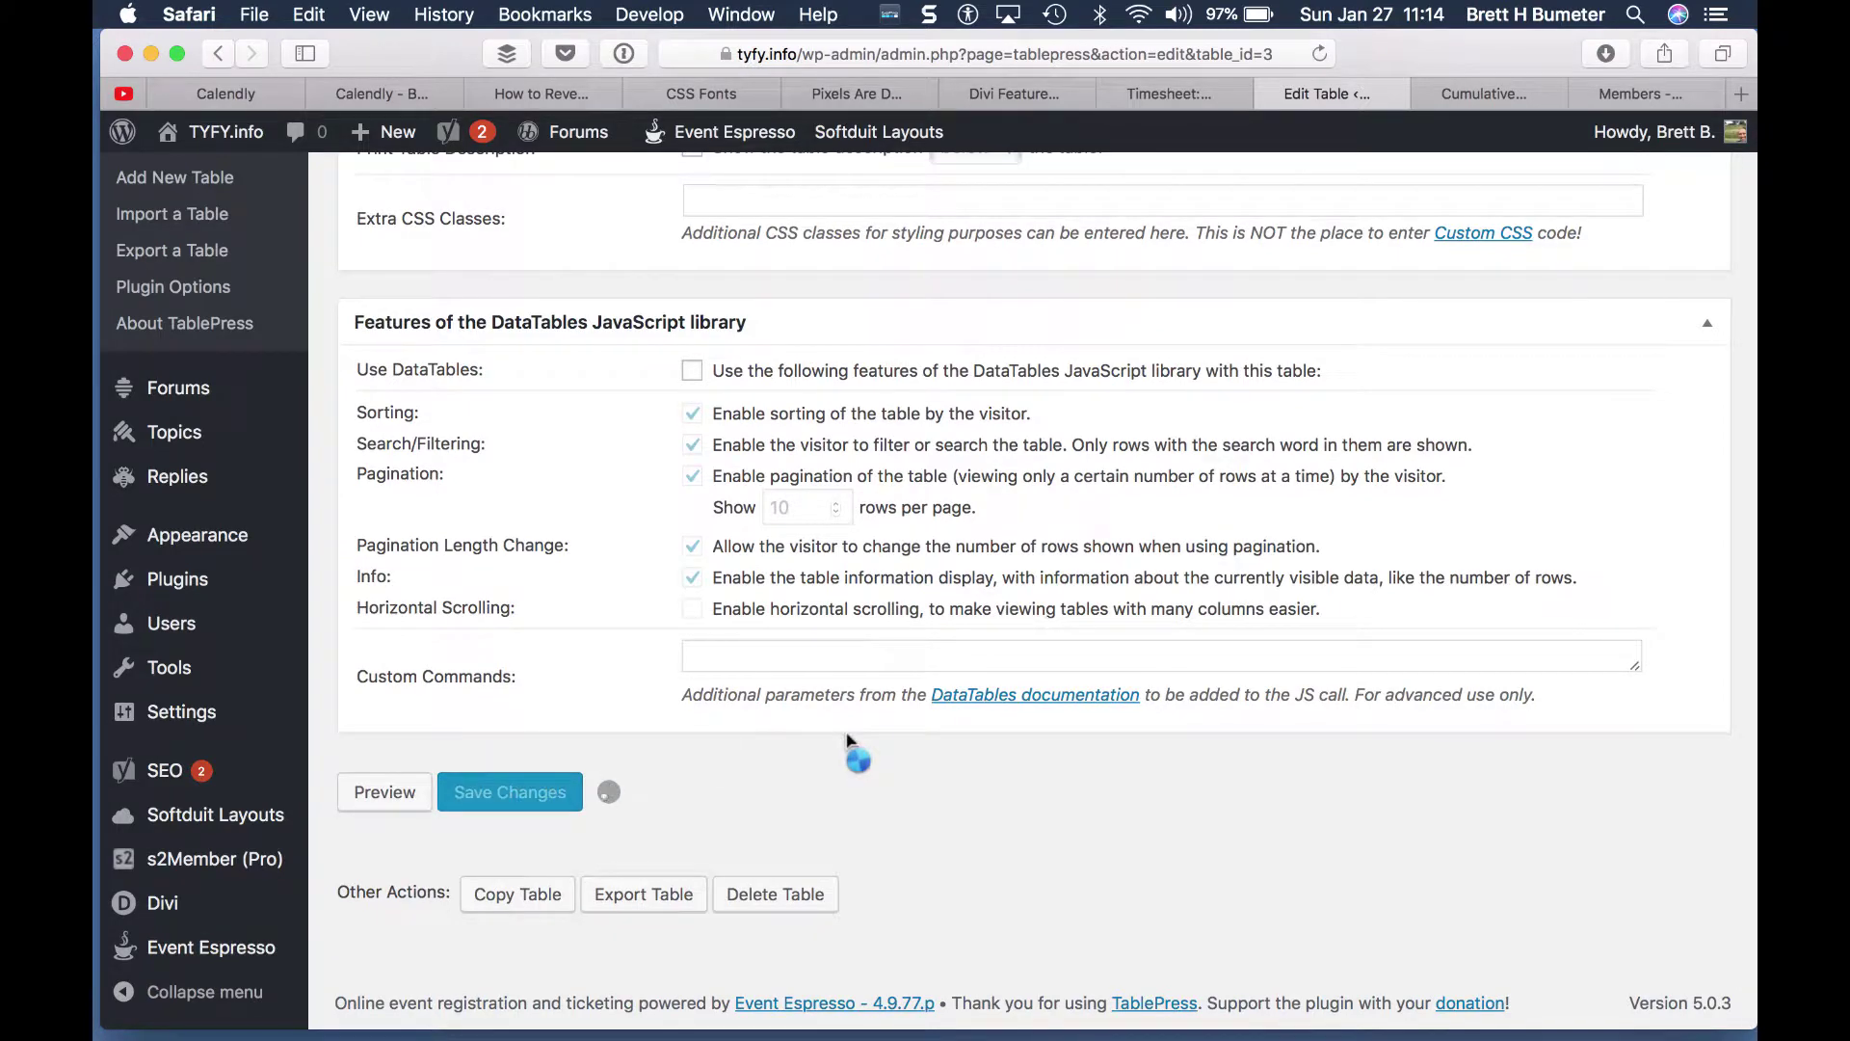
Step: Delete the empty column A from the Institutional Members table and save the table
{"action": "scroll", "coordinate": [847, 730], "scroll_direction": "up", "scroll_amount": 10}
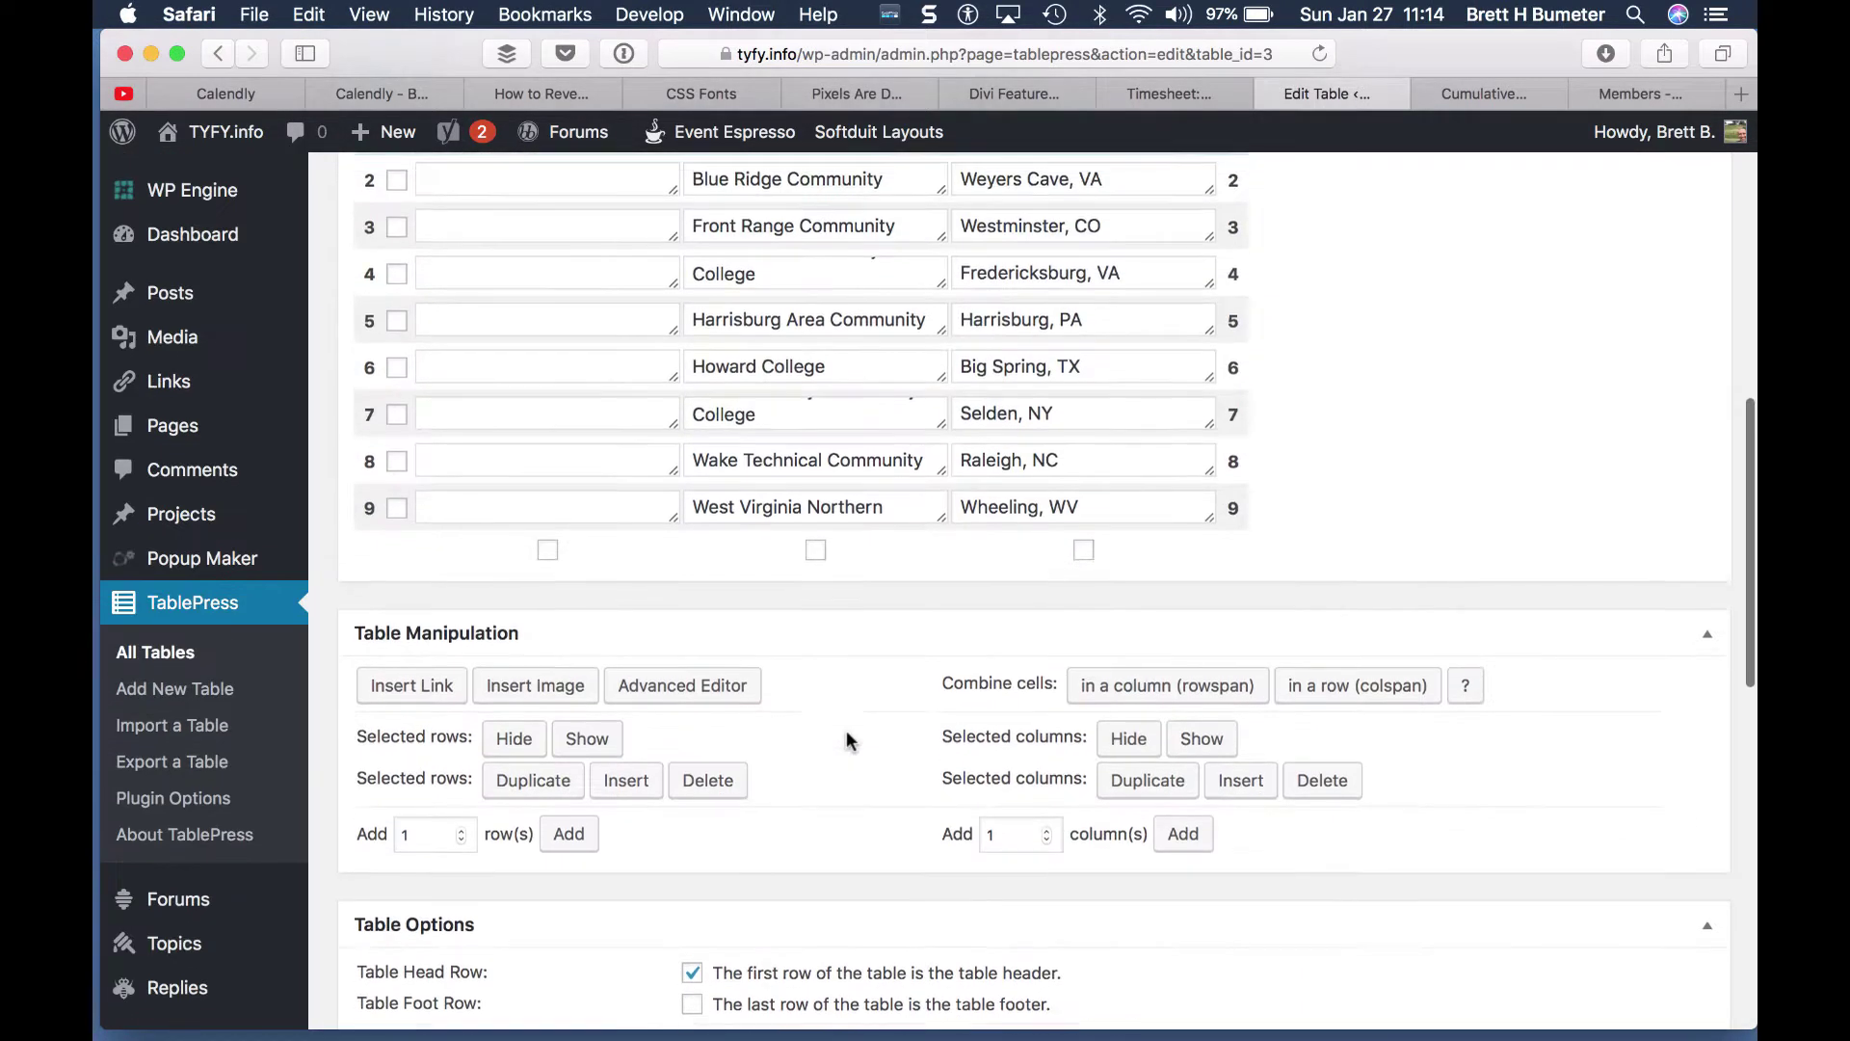
{"action": "scroll", "coordinate": [848, 735], "scroll_direction": "up", "scroll_amount": 2}
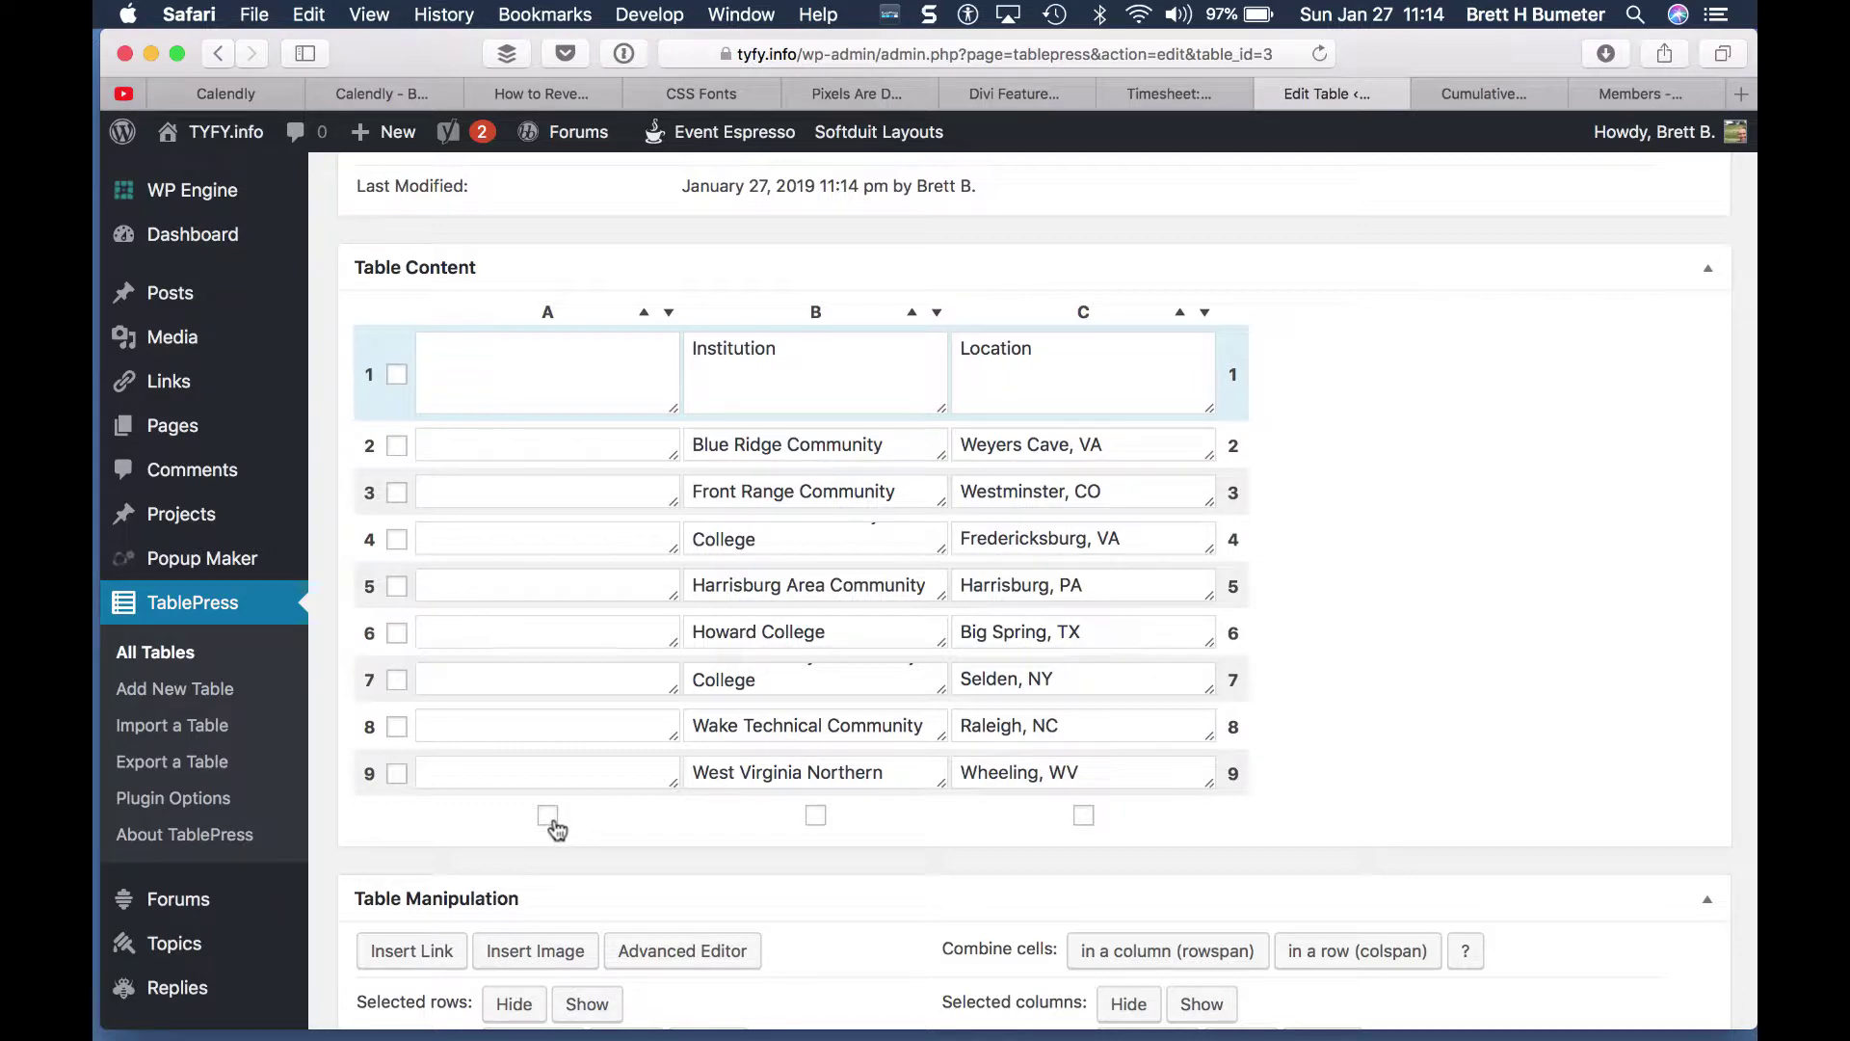
{"action": "scroll", "coordinate": [701, 854], "scroll_direction": "down", "scroll_amount": 3}
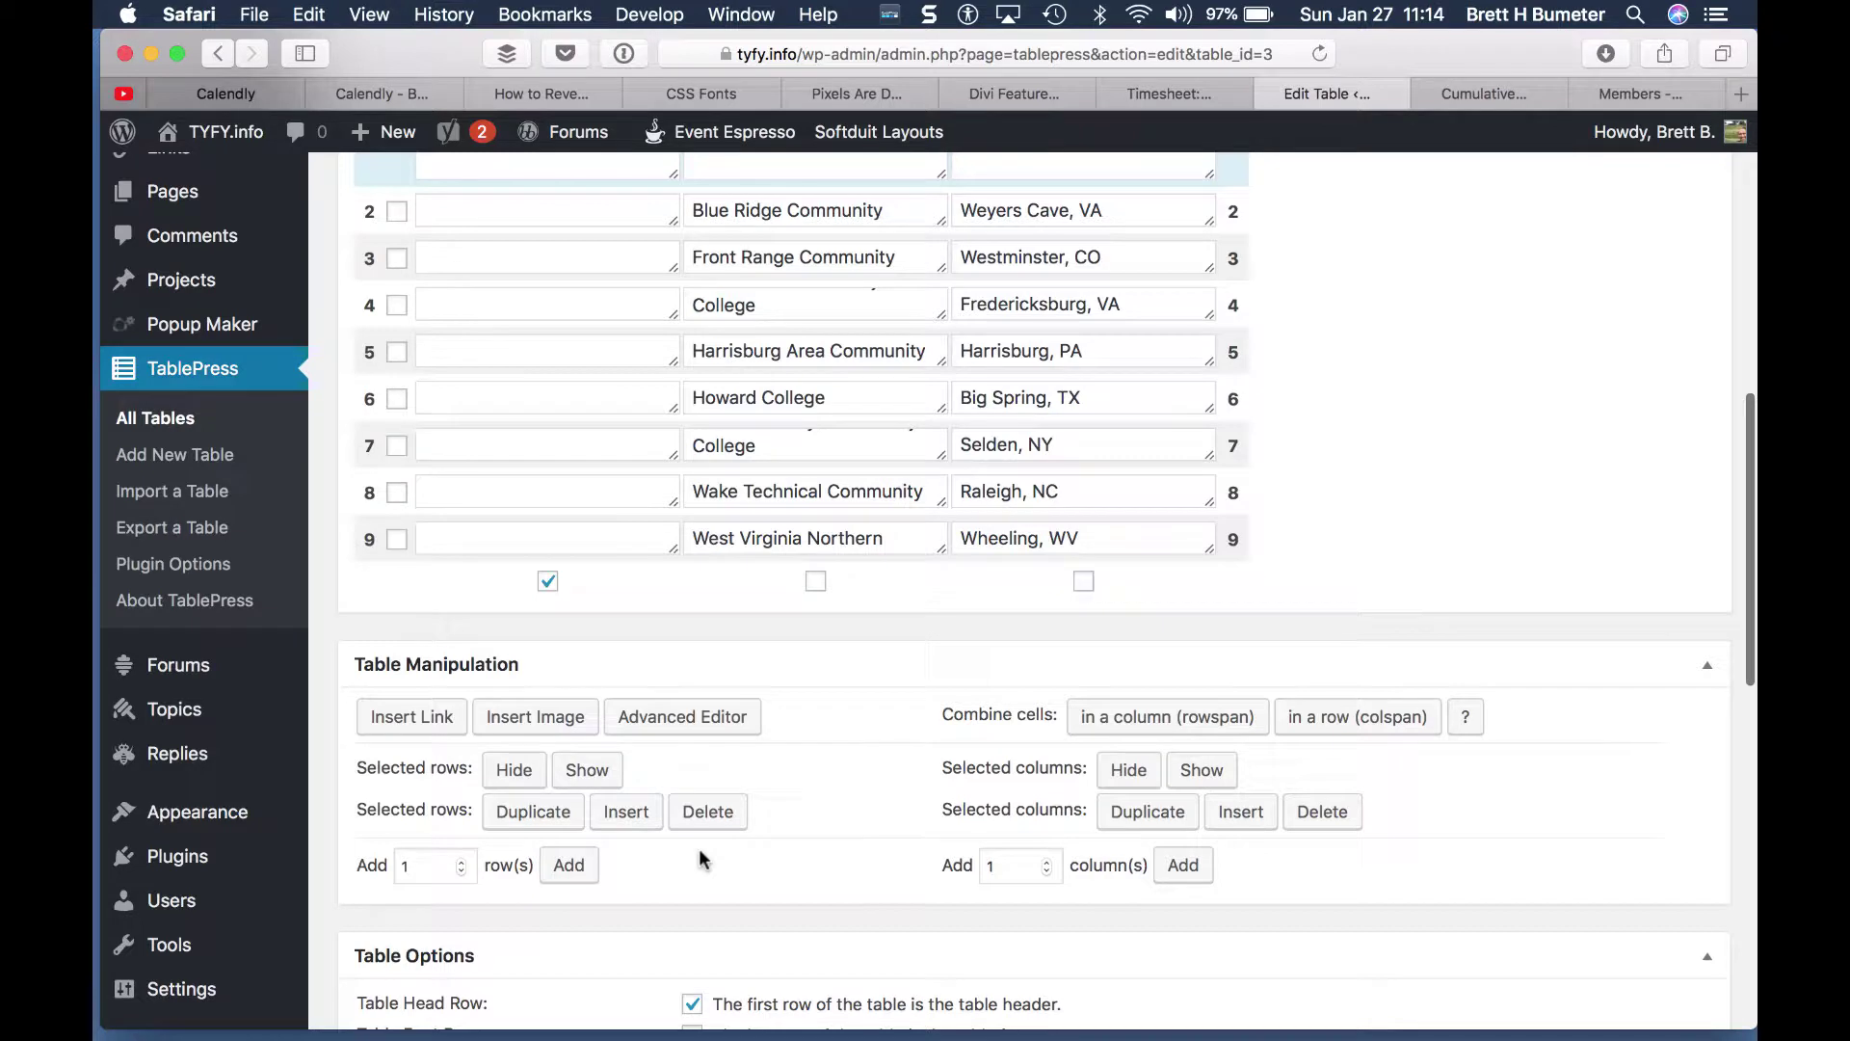
{"action": "scroll", "coordinate": [698, 848], "scroll_direction": "up", "scroll_amount": 2}
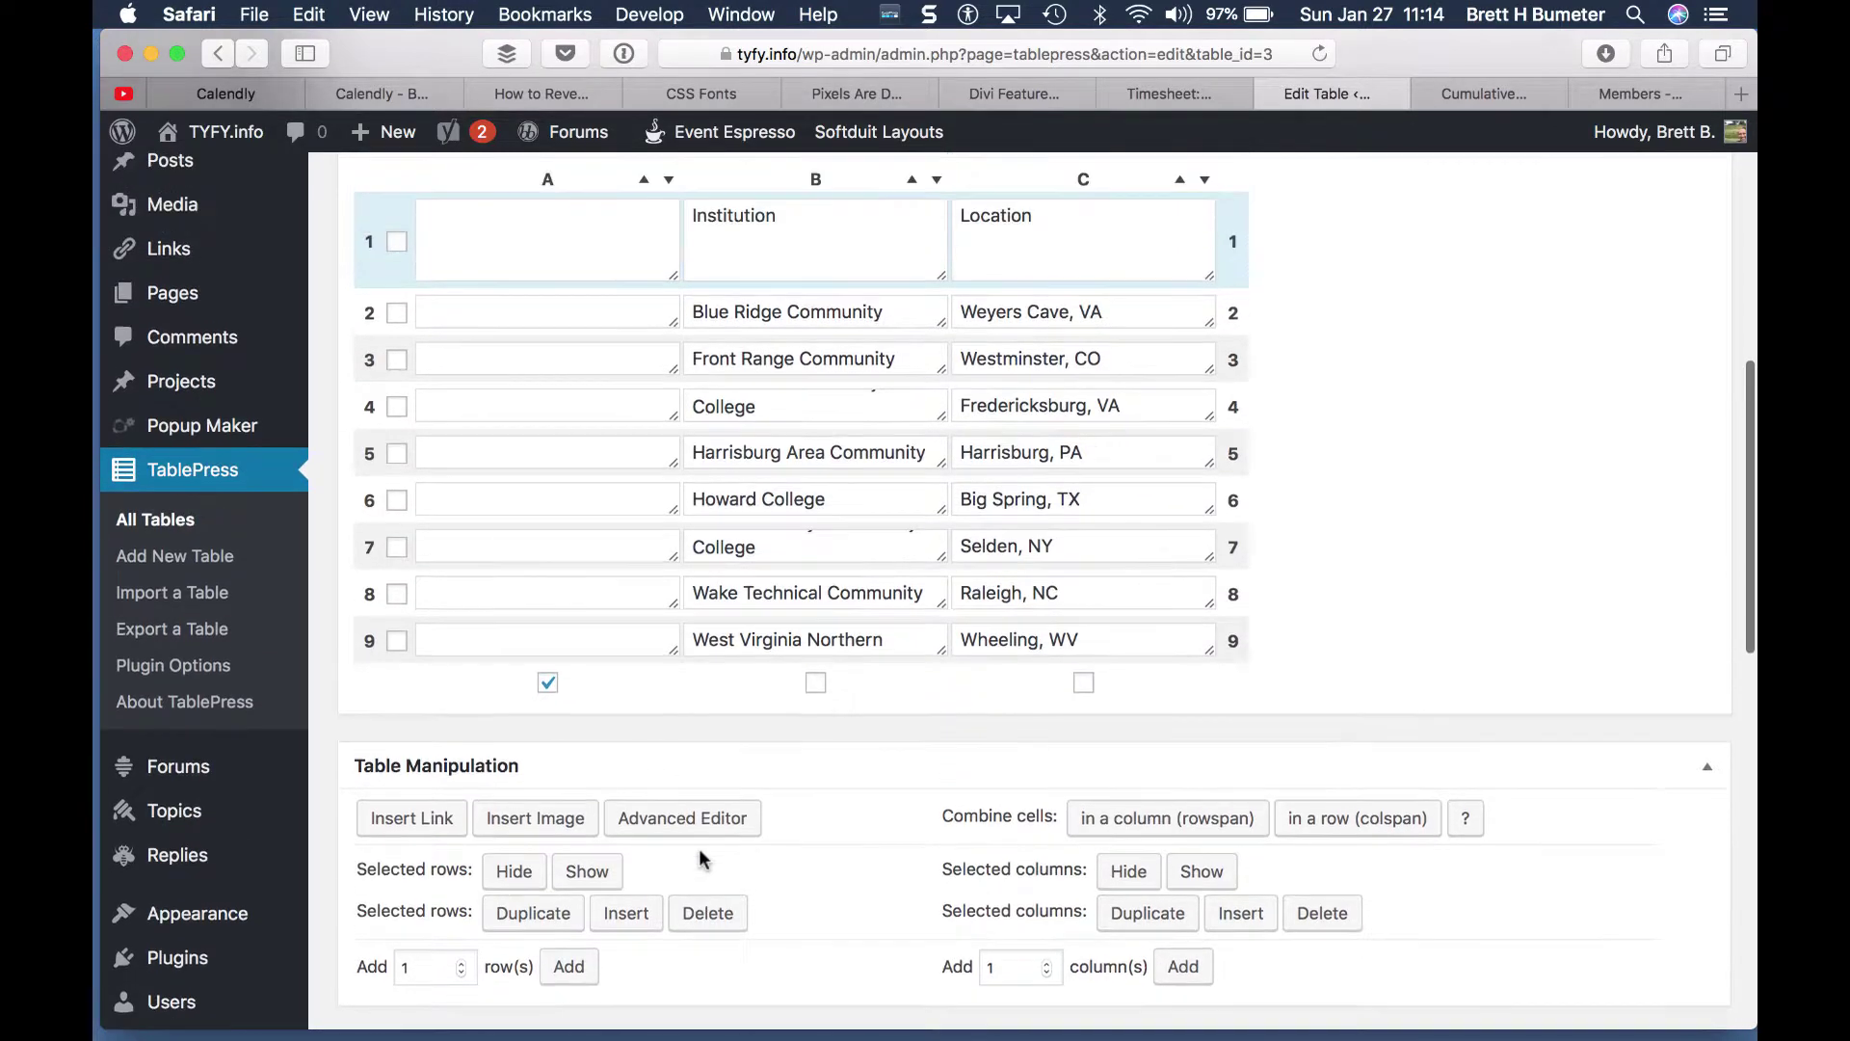
{"action": "left_click", "coordinate": [548, 683]}
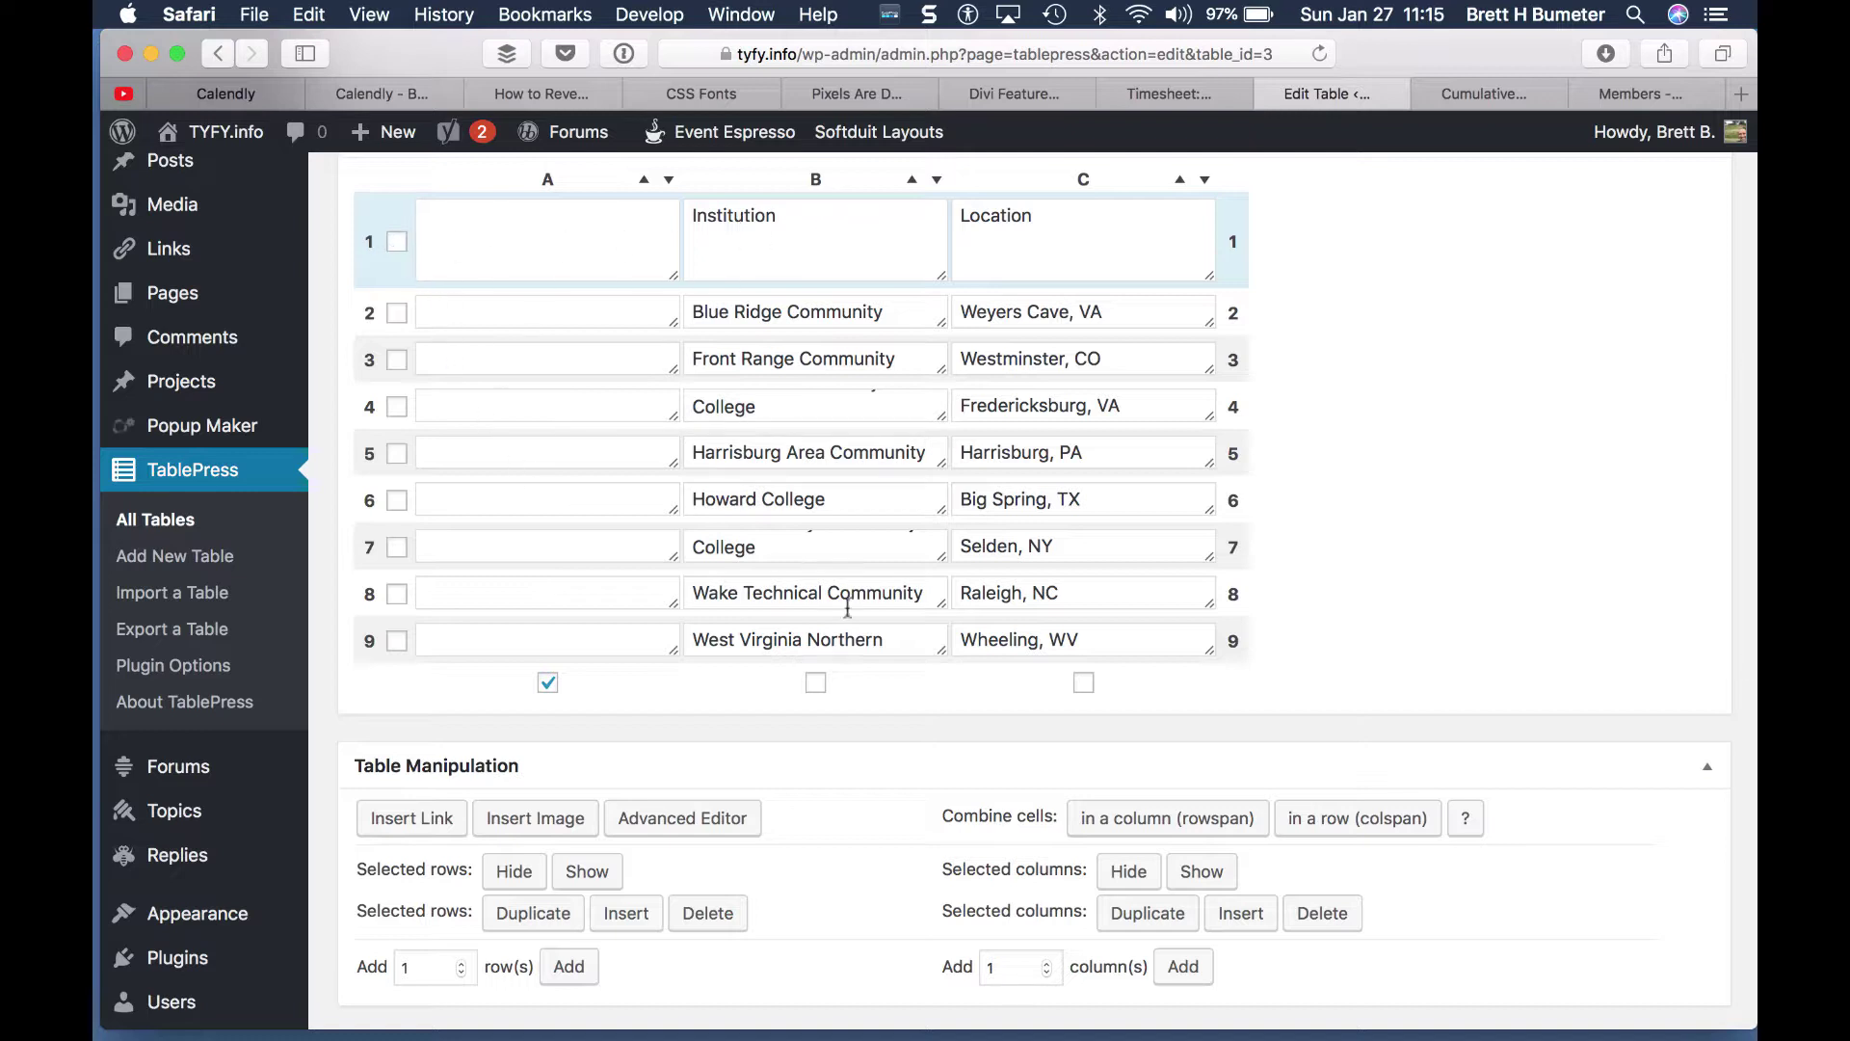
{"action": "left_click", "coordinate": [549, 684]}
{"action": "left_click", "coordinate": [771, 401]}
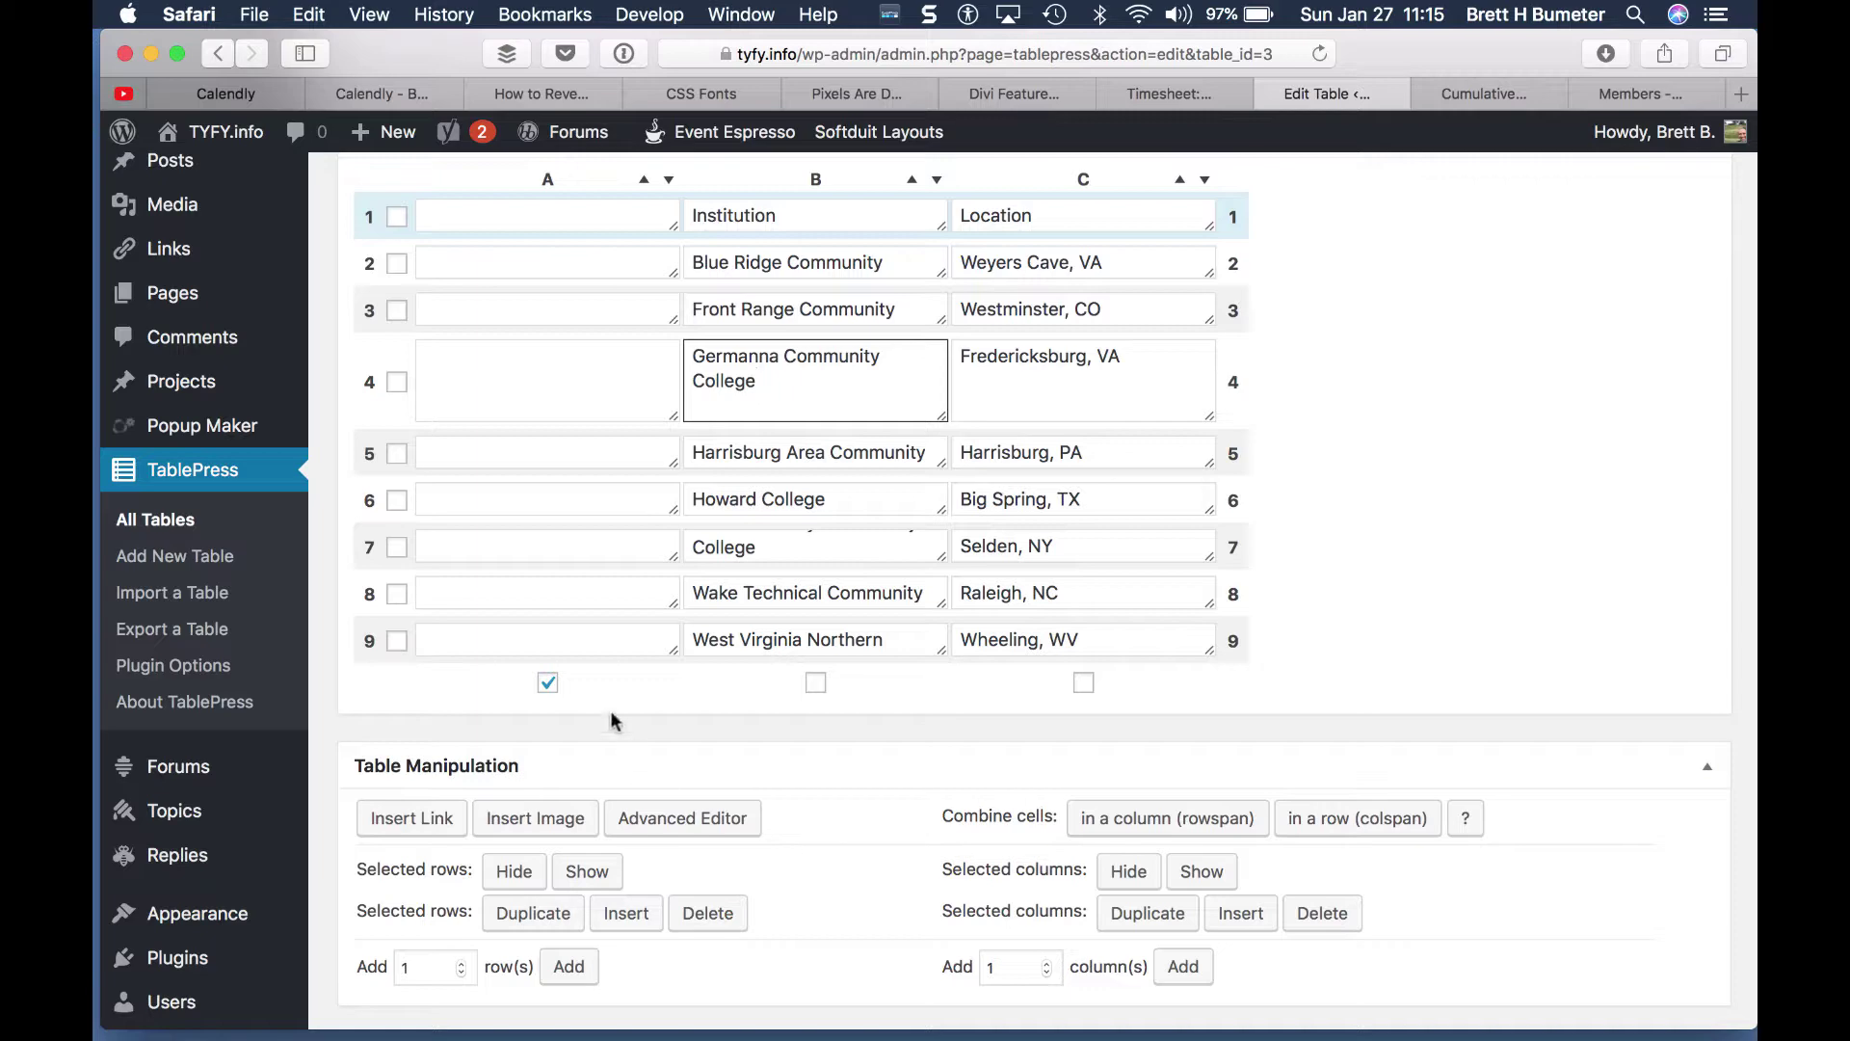
{"action": "left_click", "coordinate": [547, 685]}
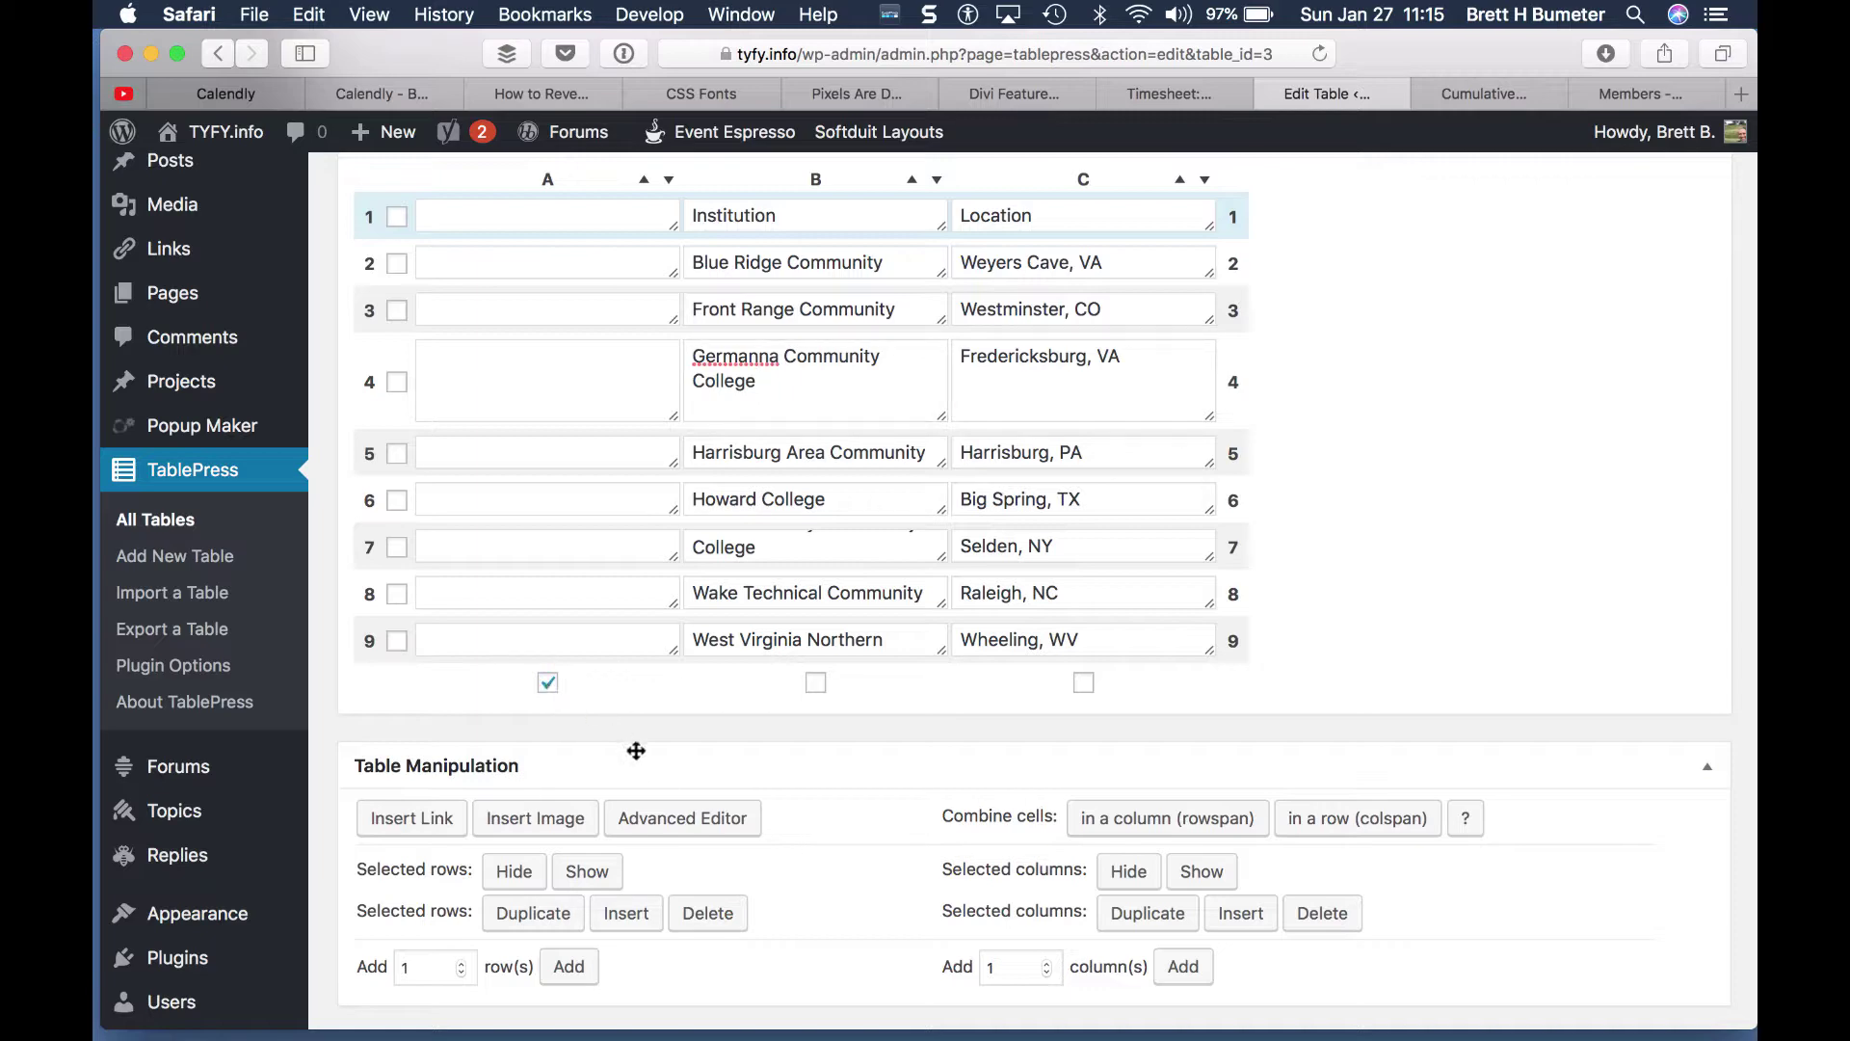
{"action": "left_click", "coordinate": [1340, 913]}
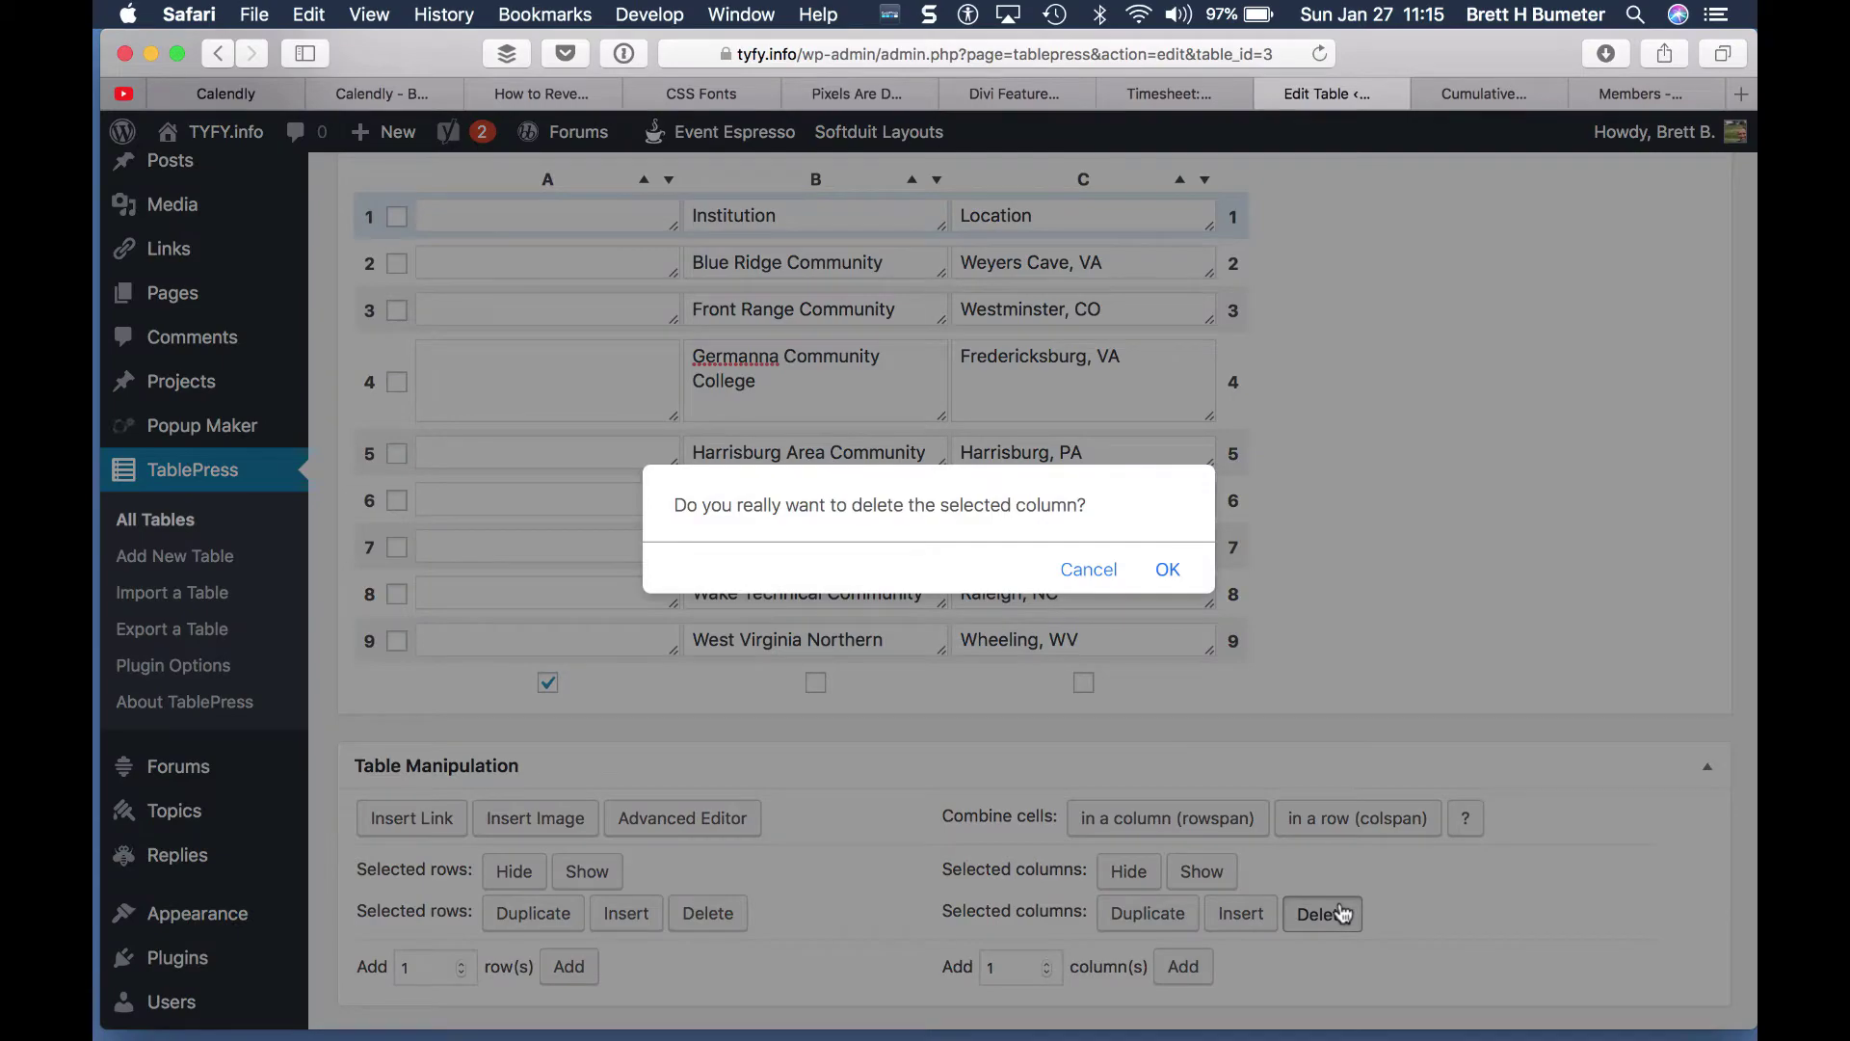
{"action": "left_click", "coordinate": [1170, 573]}
{"action": "scroll", "coordinate": [1172, 576], "scroll_direction": "down", "scroll_amount": 15}
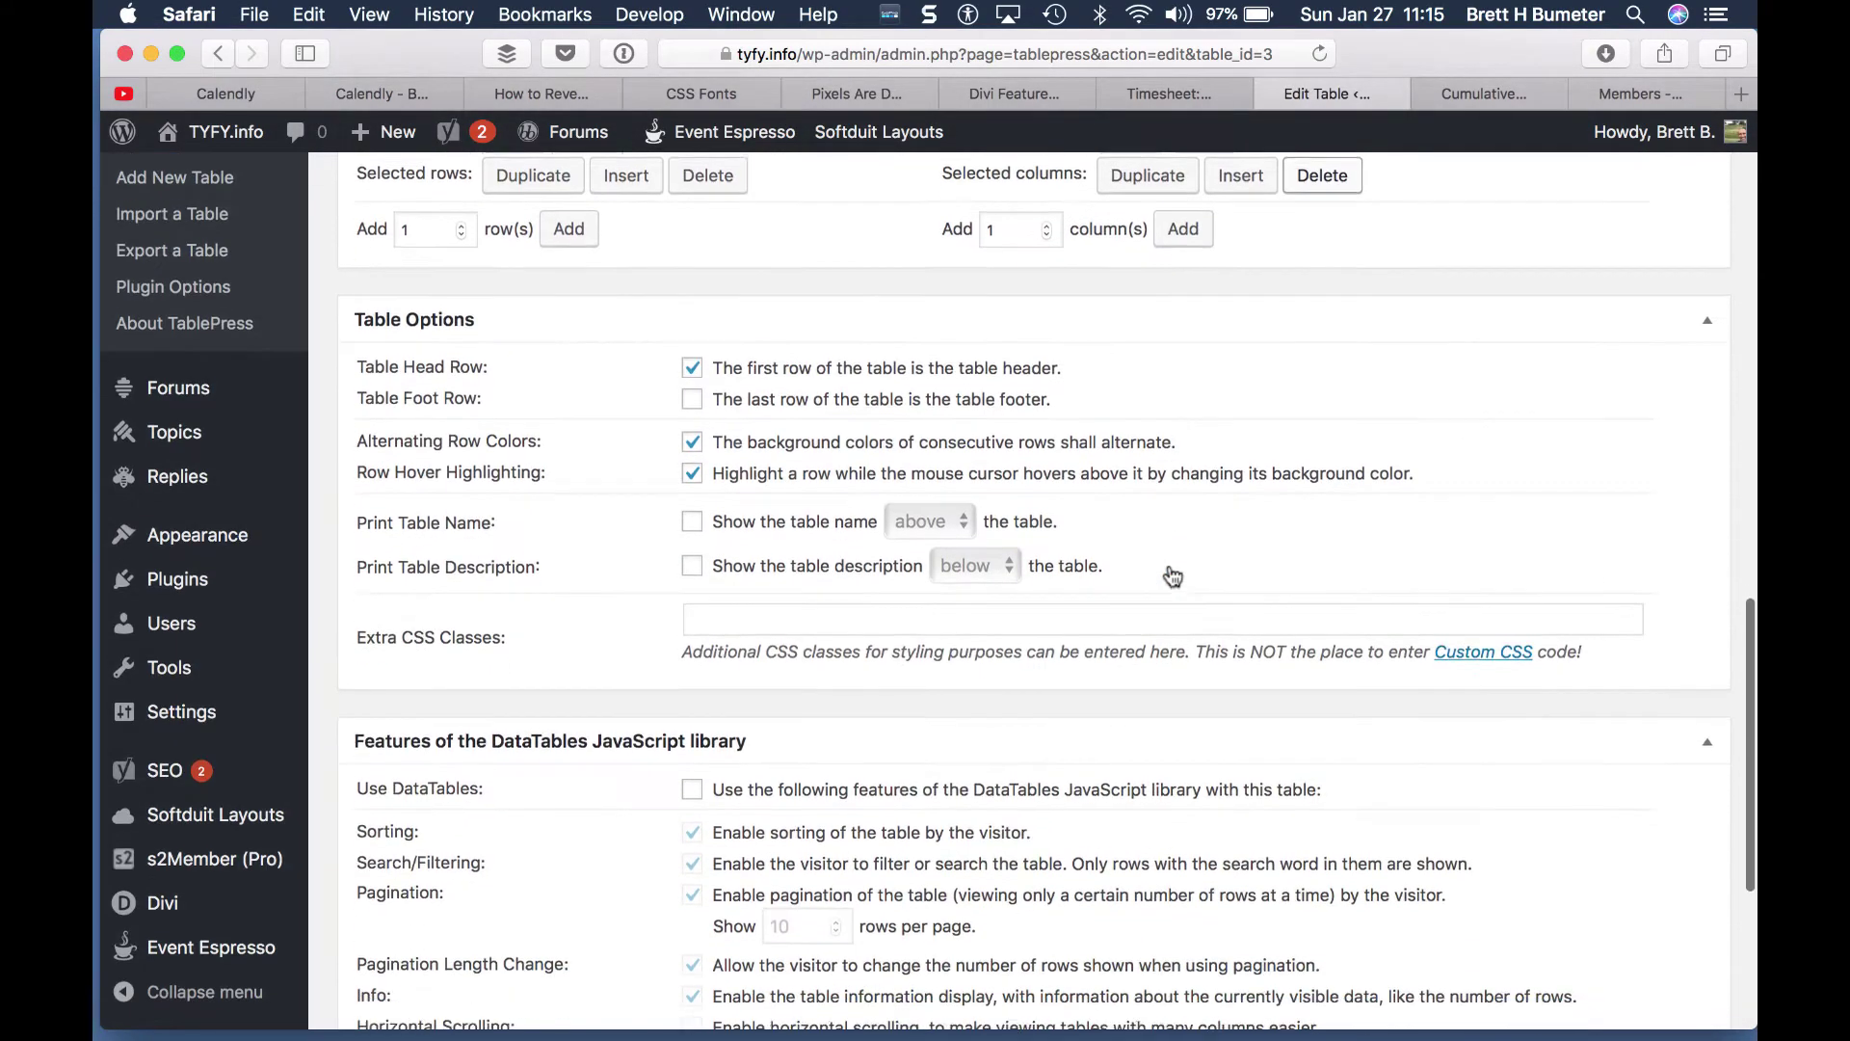
{"action": "left_click", "coordinate": [497, 793]}
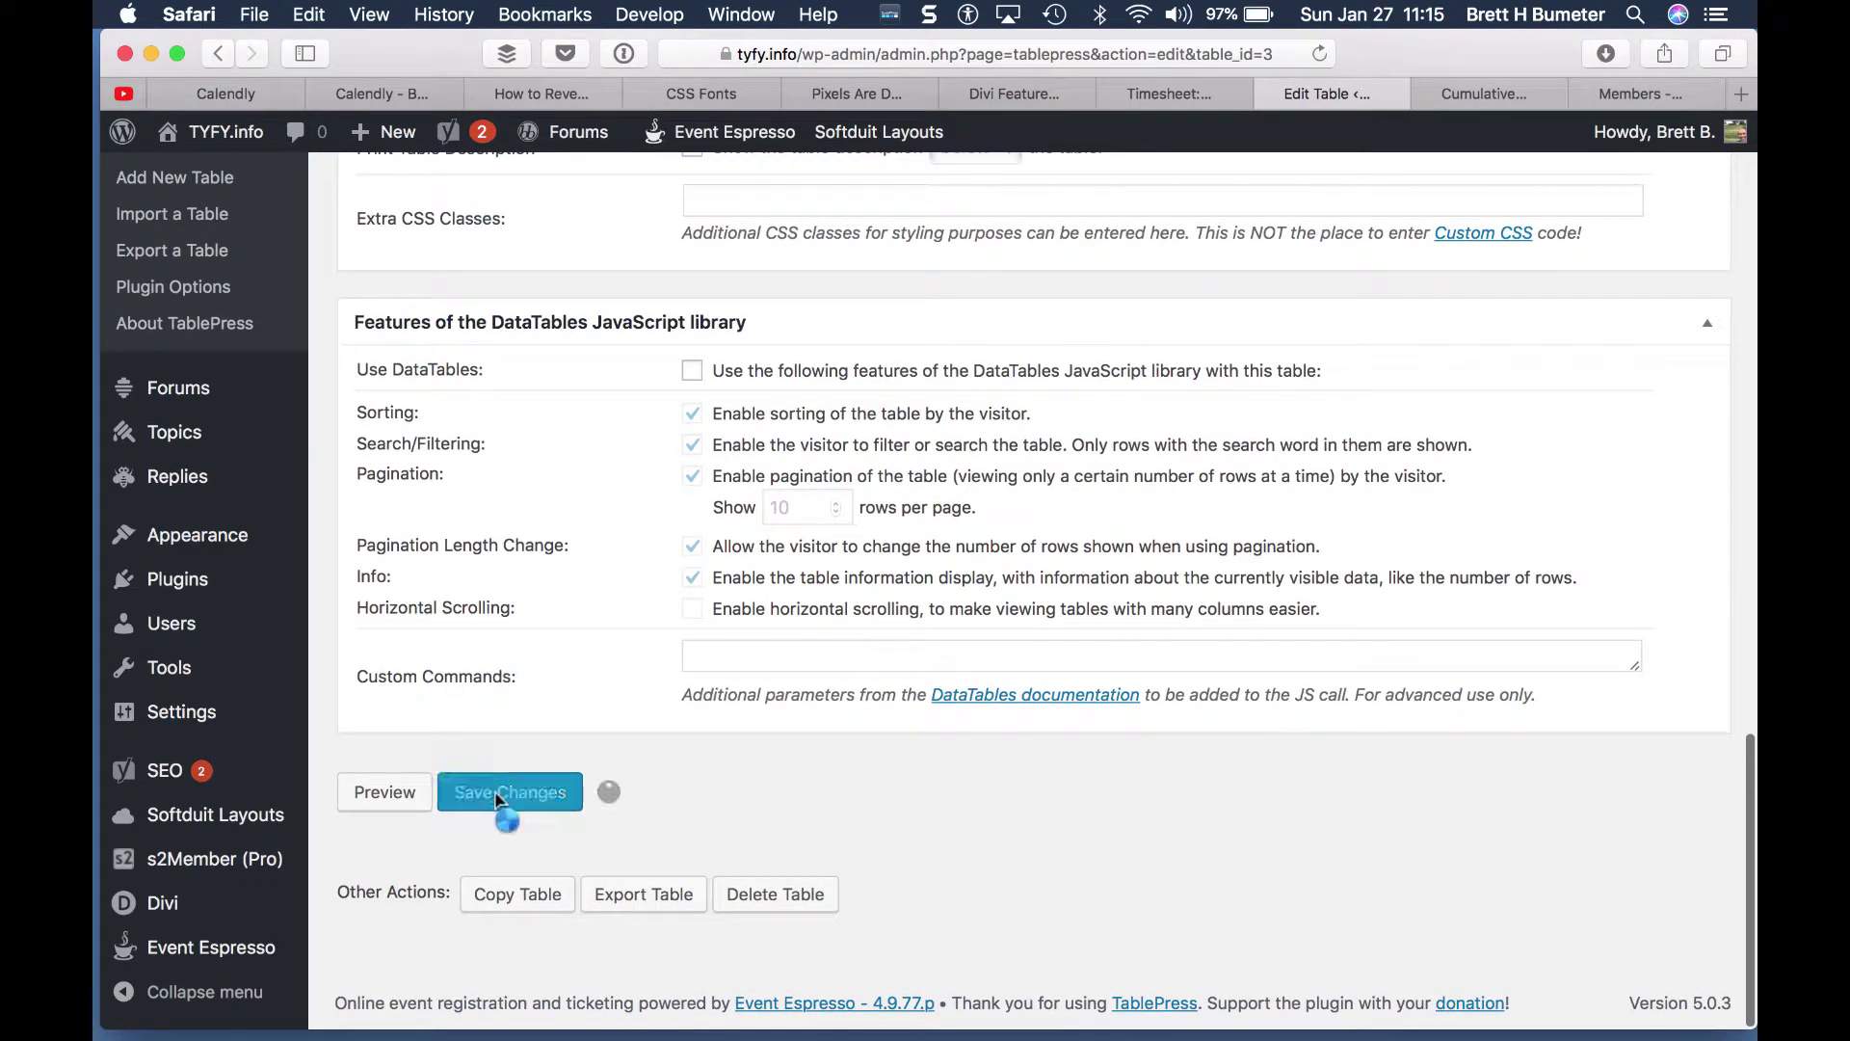
Step: Copy the shortcode [table id=3 /] from the saved table's information section
{"action": "scroll", "coordinate": [1048, 739], "scroll_direction": "down", "scroll_amount": 15}
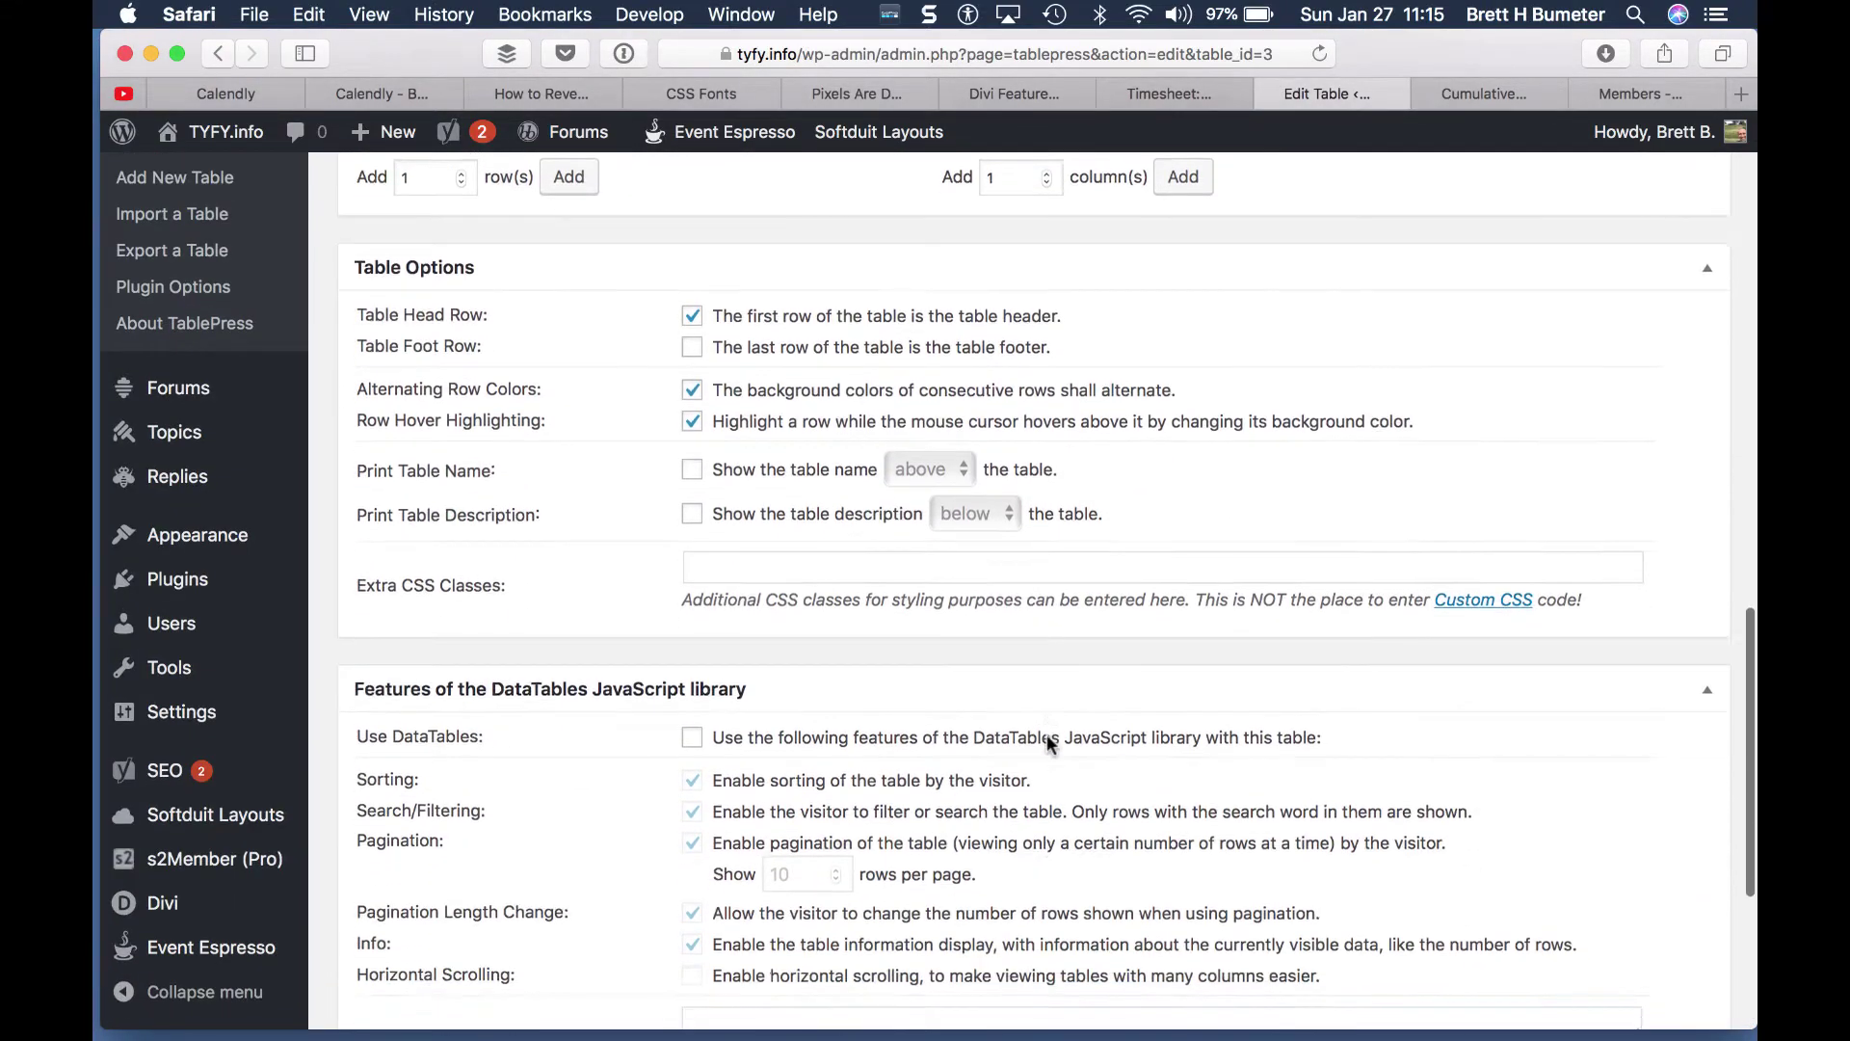
{"action": "scroll", "coordinate": [1047, 733], "scroll_direction": "up", "scroll_amount": 20}
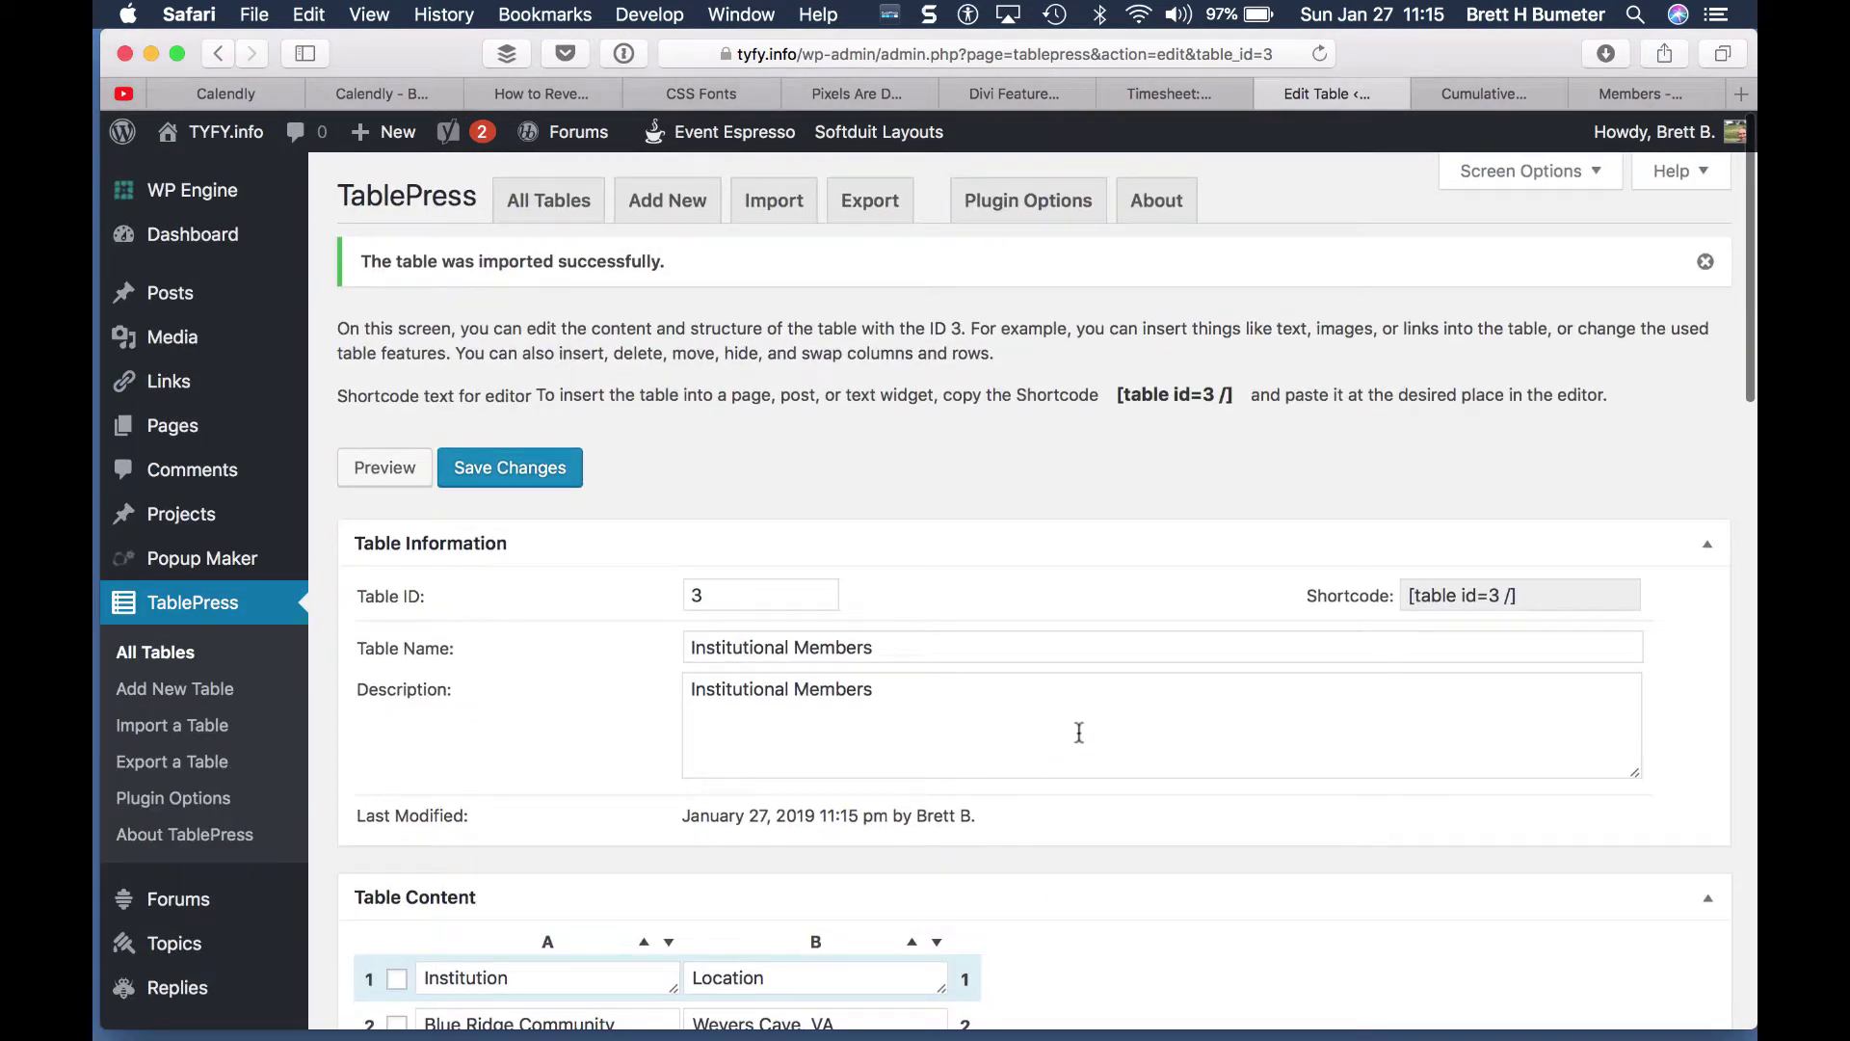
{"action": "left_click", "coordinate": [1479, 592]}
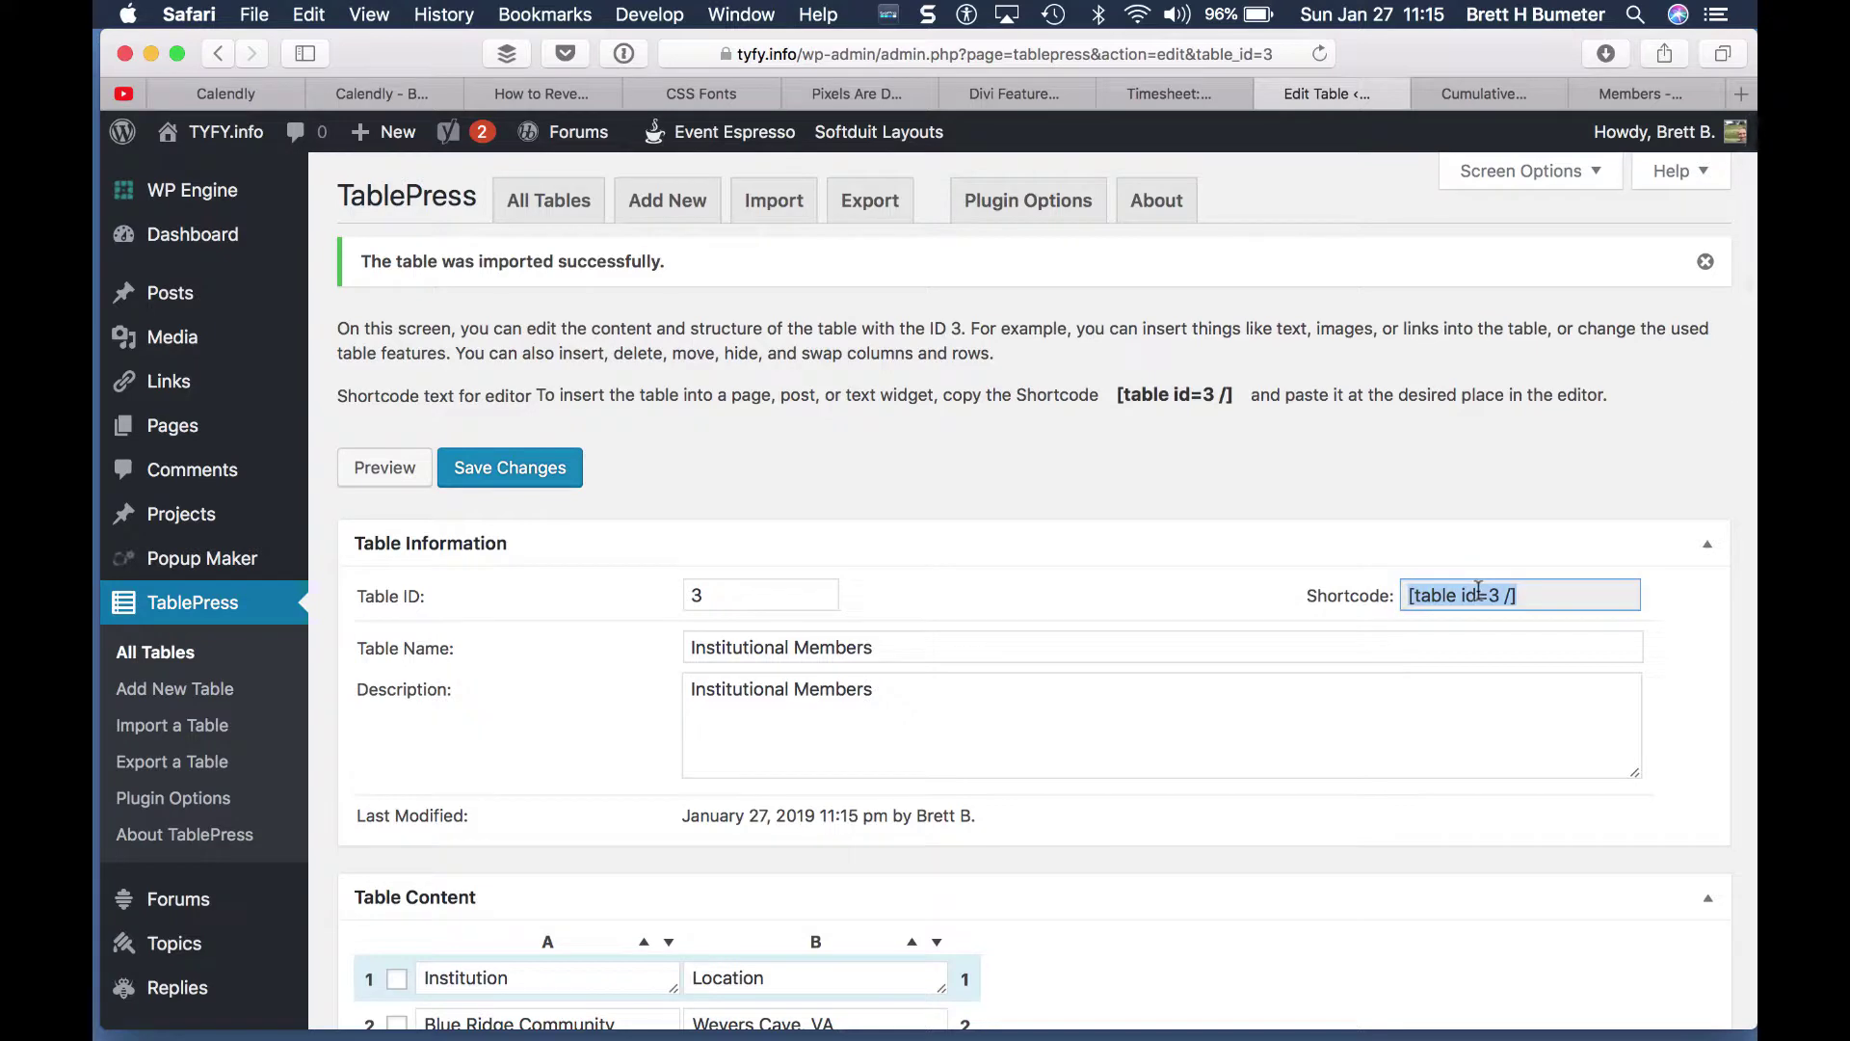
{"action": "right_click", "coordinate": [1480, 593]}
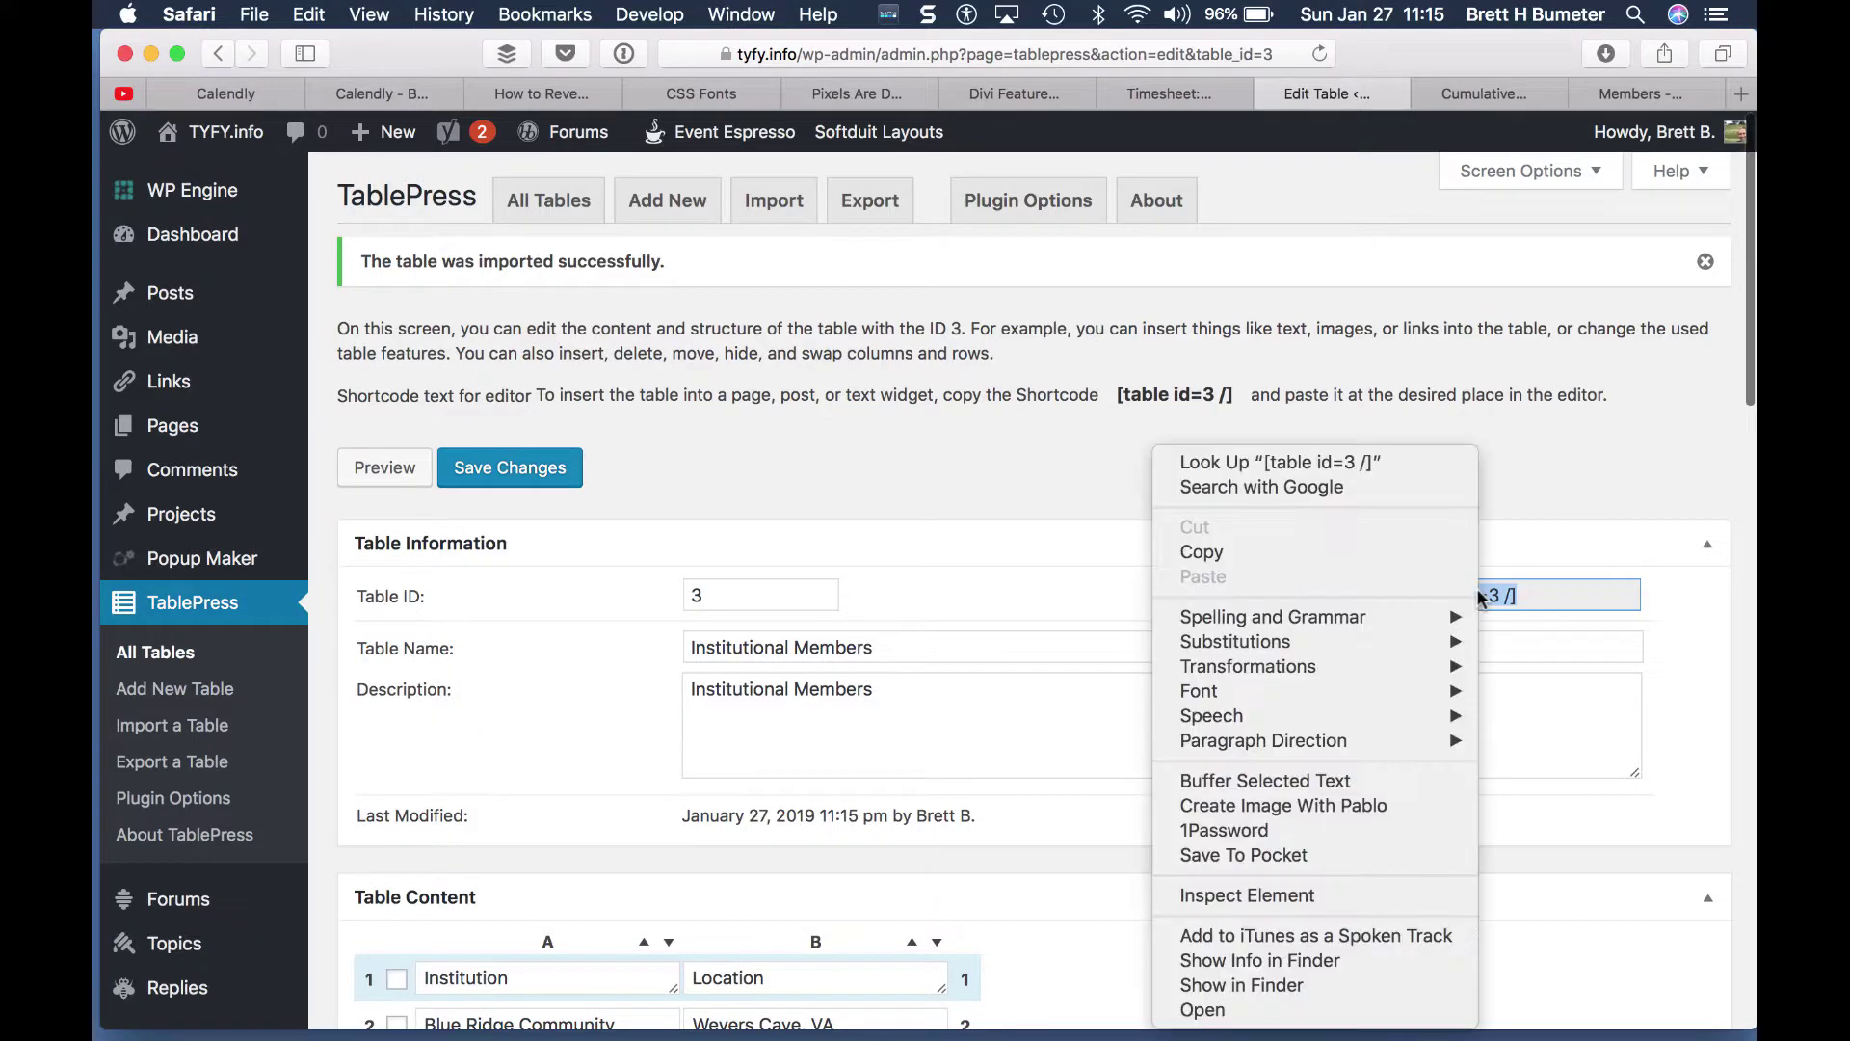
{"action": "left_click", "coordinate": [1367, 548]}
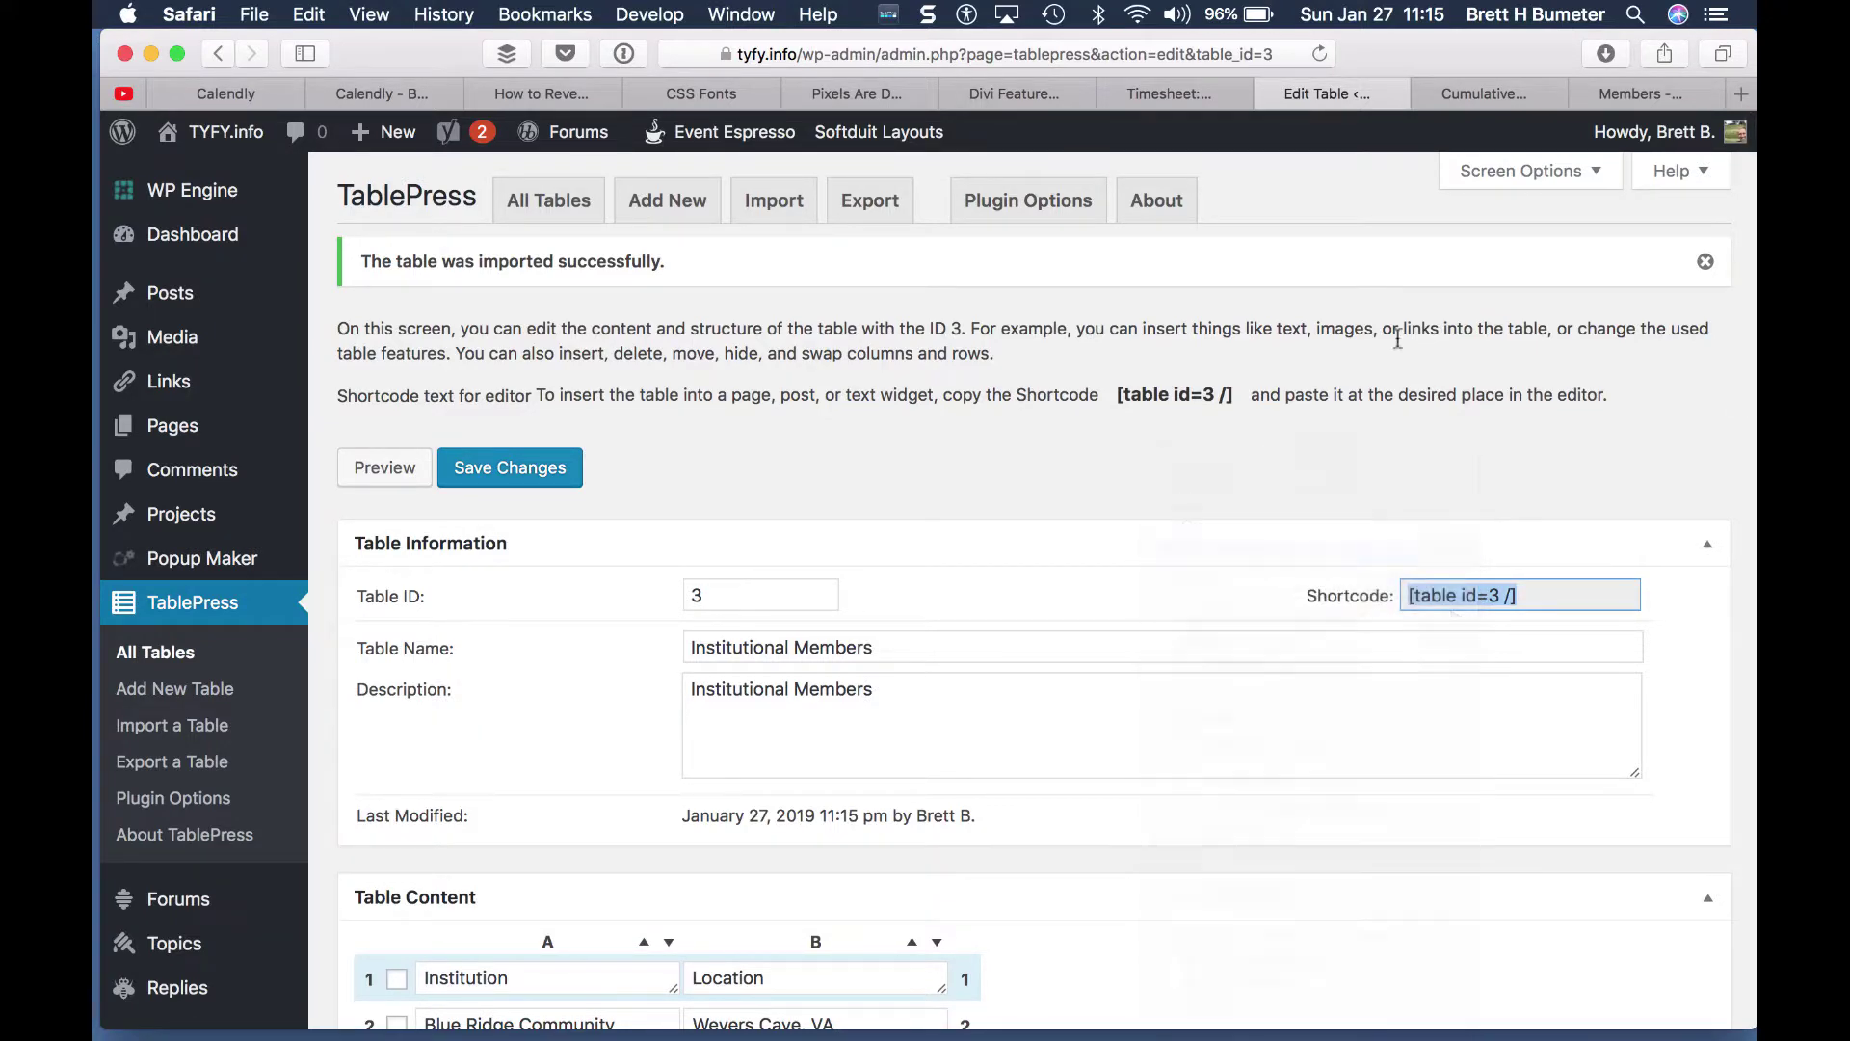
Step: On the Members page, replace the Institutional Members tab's HTML table content with [table id=3 /] and save the tab settings
{"action": "left_click", "coordinate": [1628, 90]}
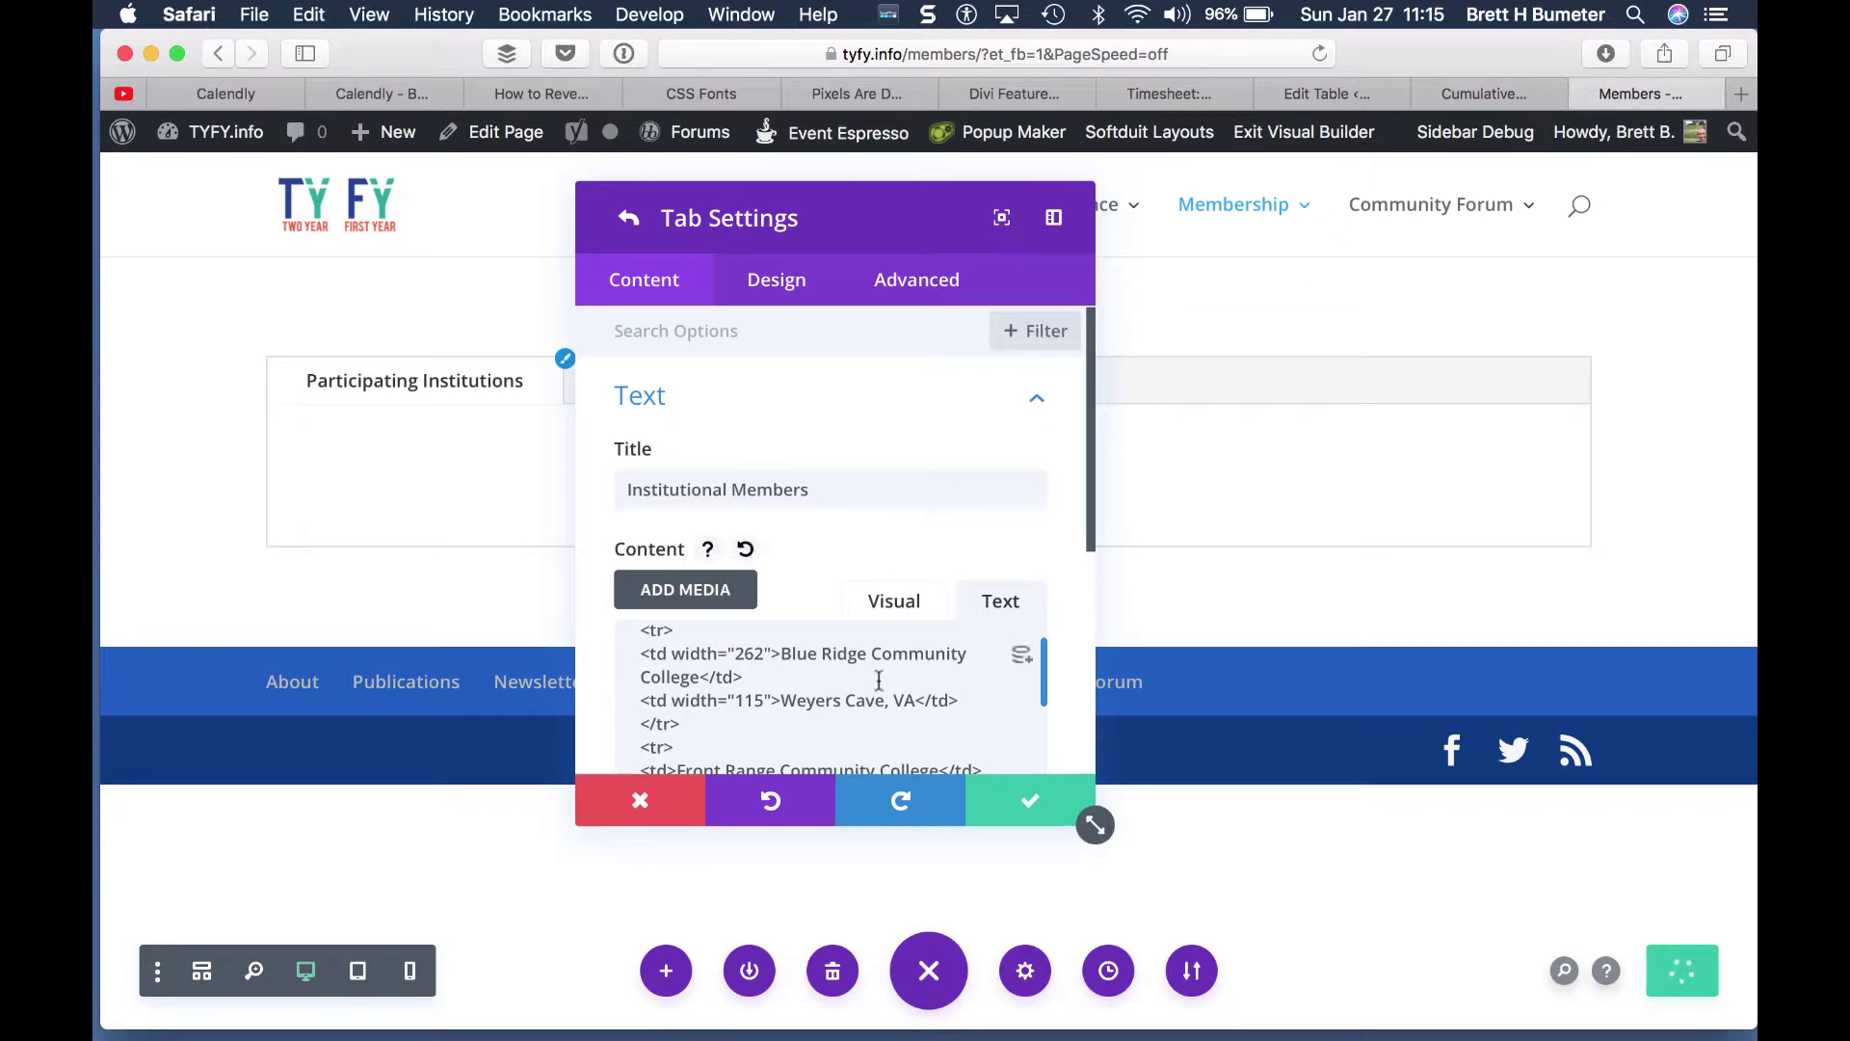
{"action": "scroll", "coordinate": [881, 686], "scroll_direction": "up", "scroll_amount": 2}
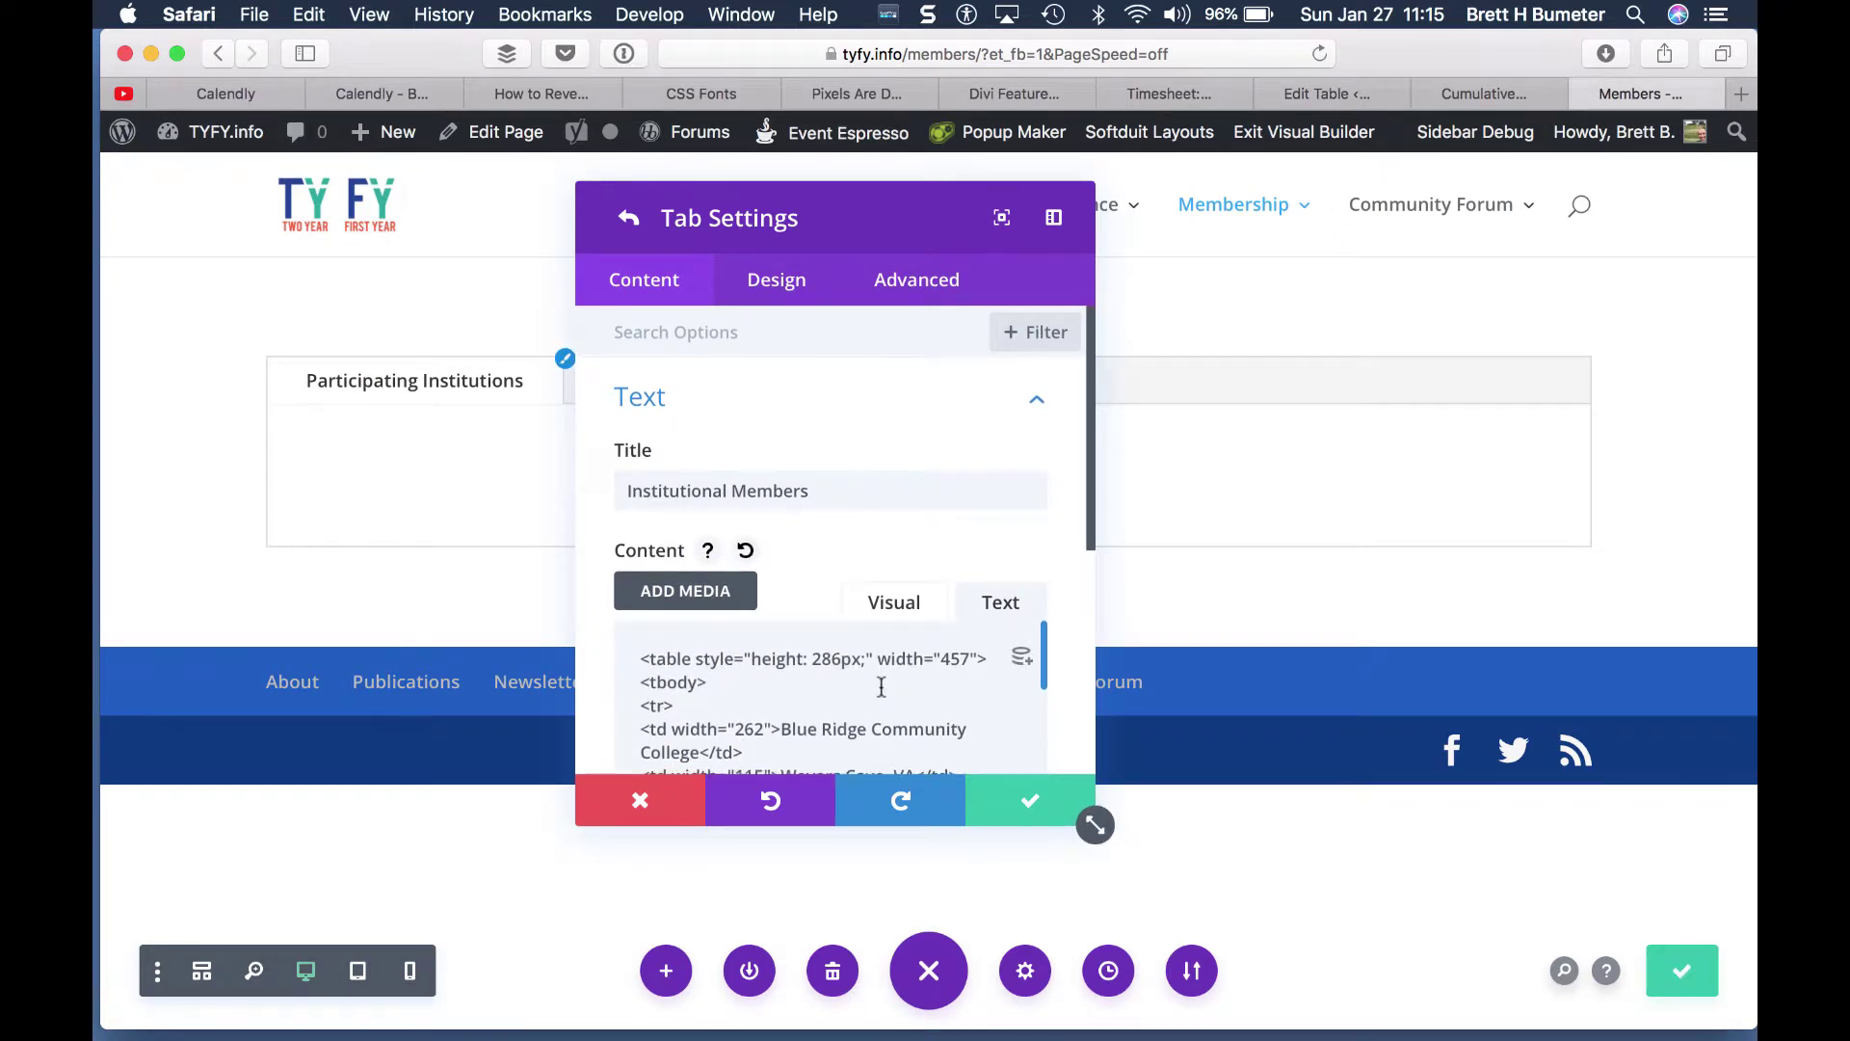
{"action": "key", "text": "super+a"}
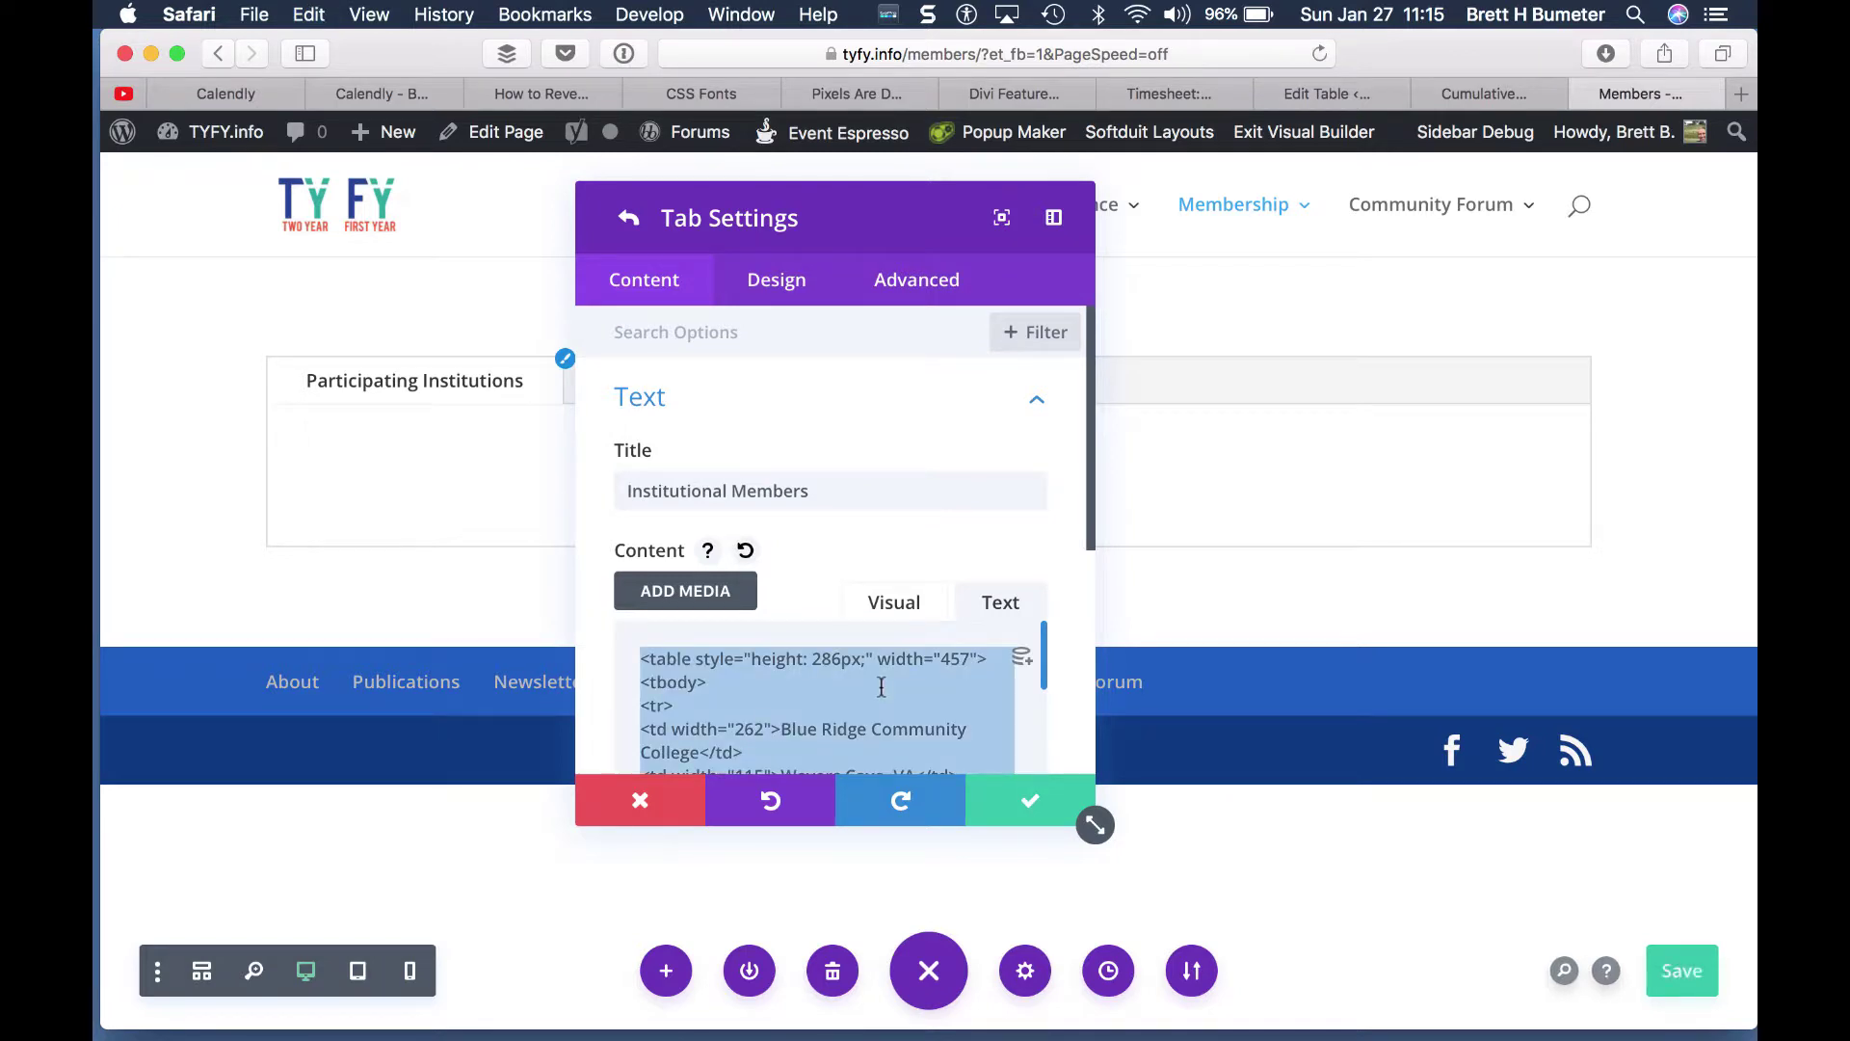
{"action": "key", "text": "super+v"}
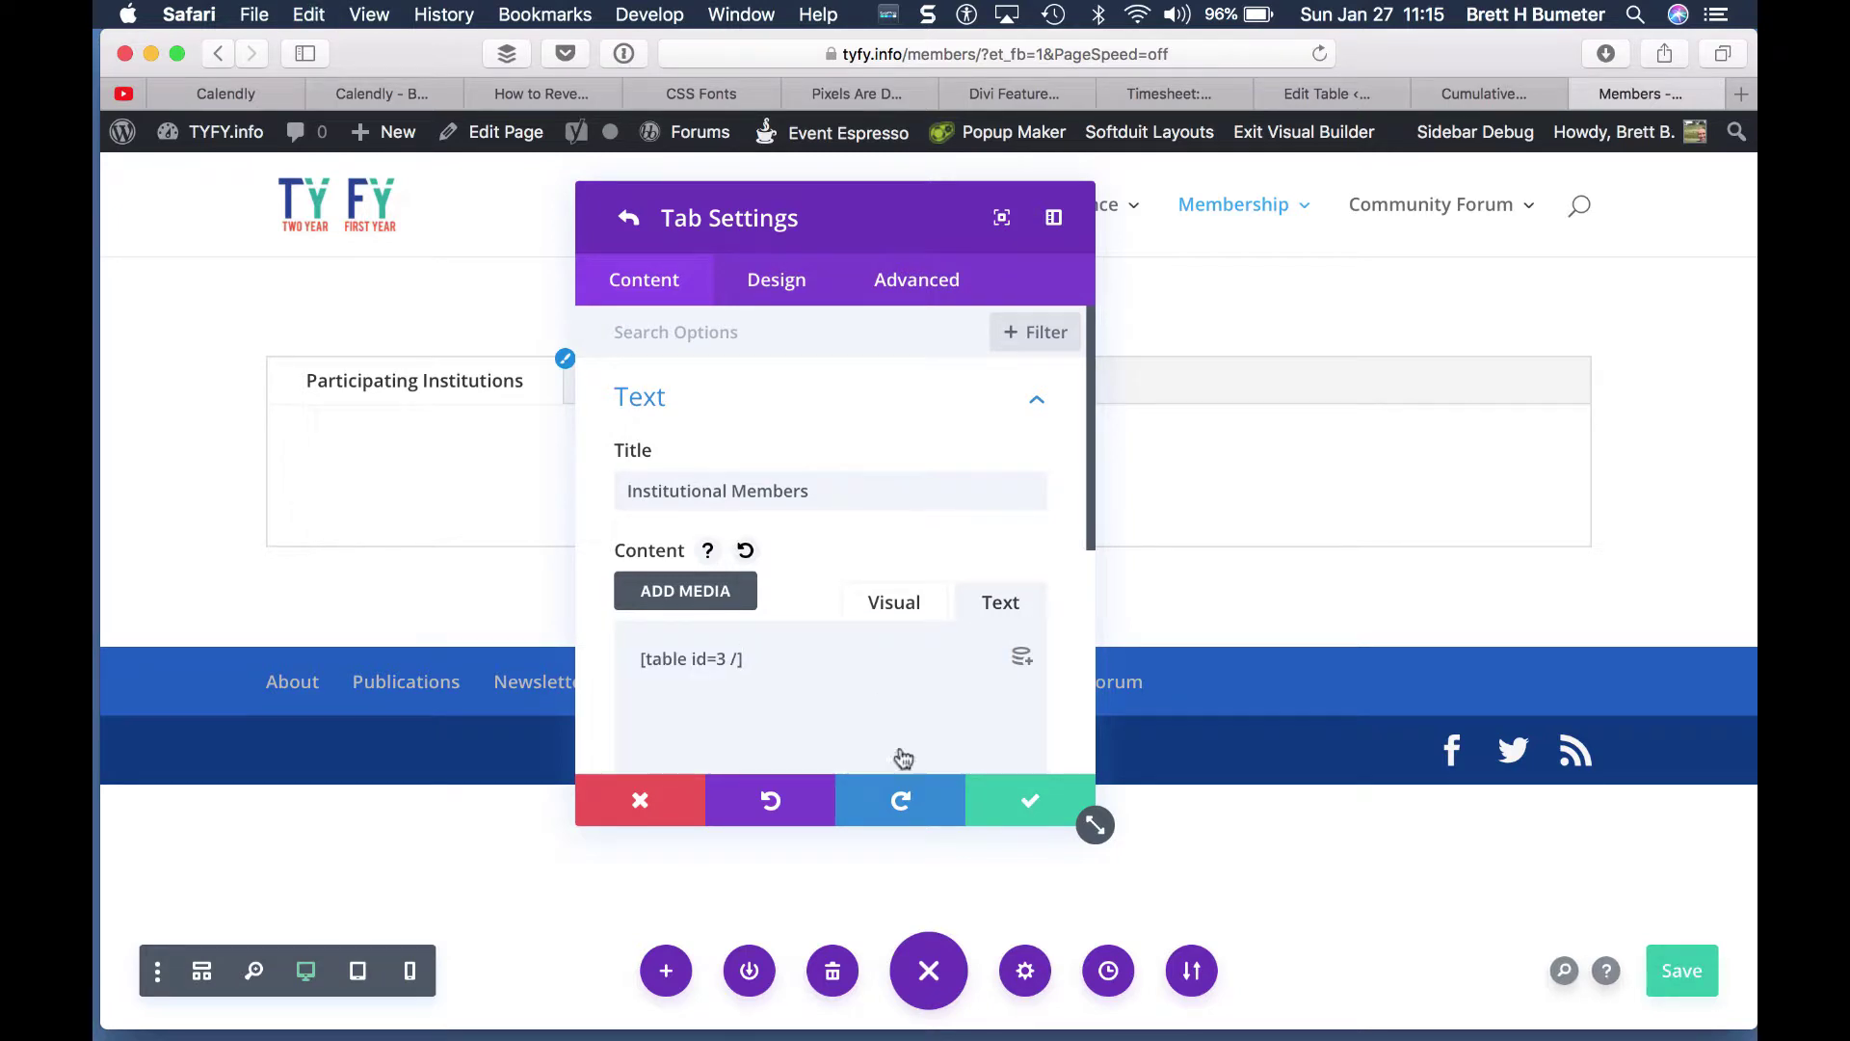
{"action": "left_click", "coordinate": [1011, 805]}
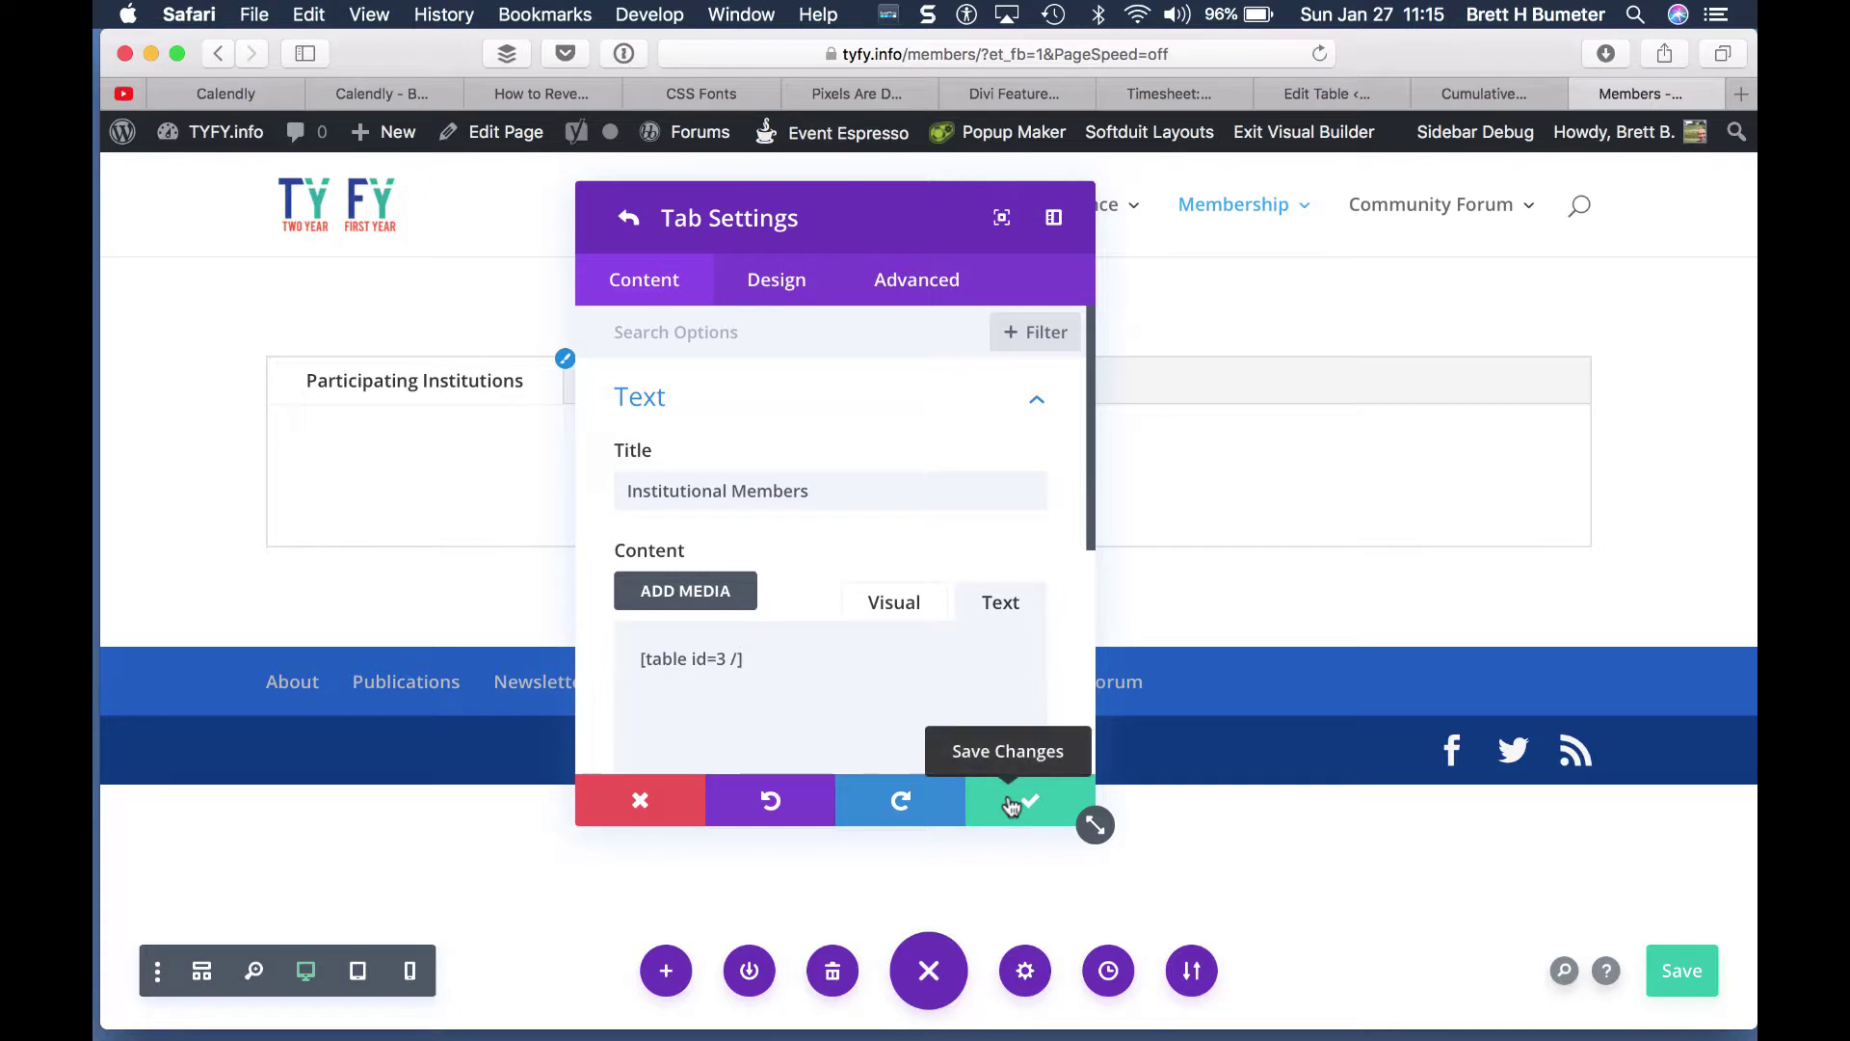
Step: Save the tabs module settings and the Members page, and exit the Visual Builder
{"action": "left_click", "coordinate": [1011, 805]}
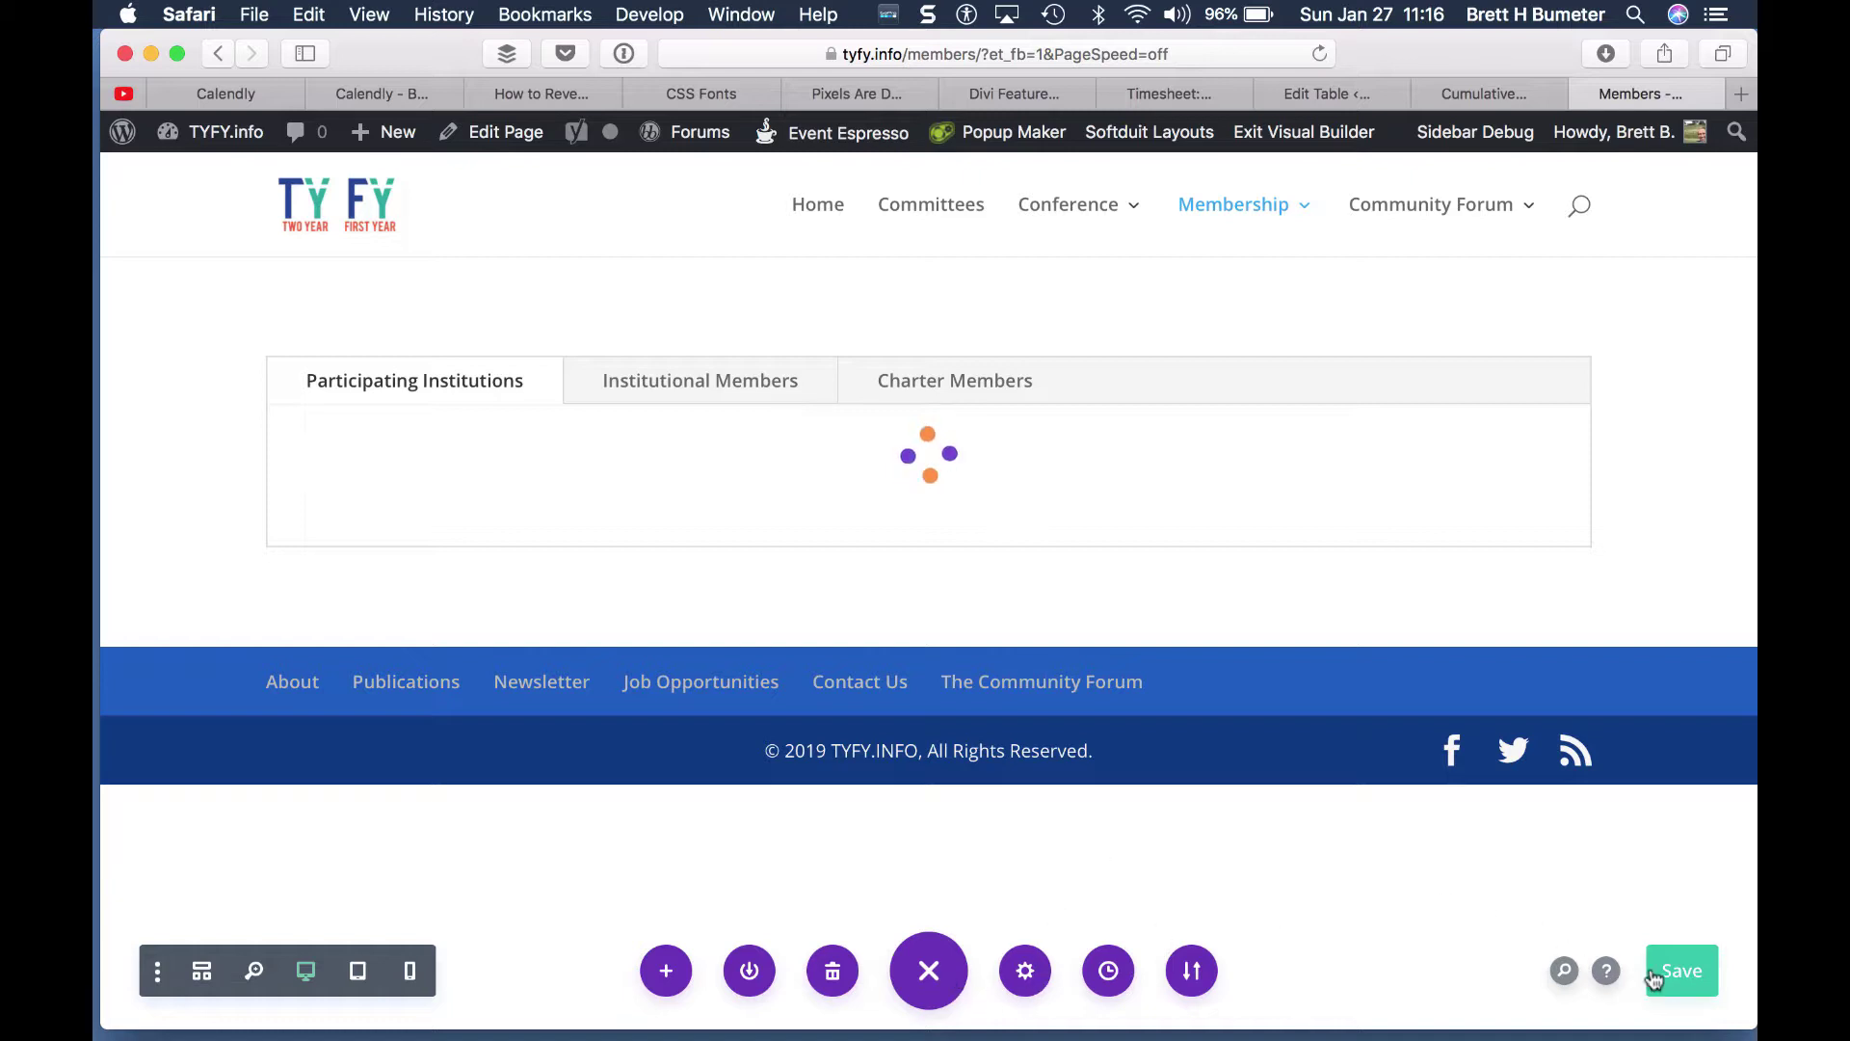
{"action": "left_click", "coordinate": [1684, 975]}
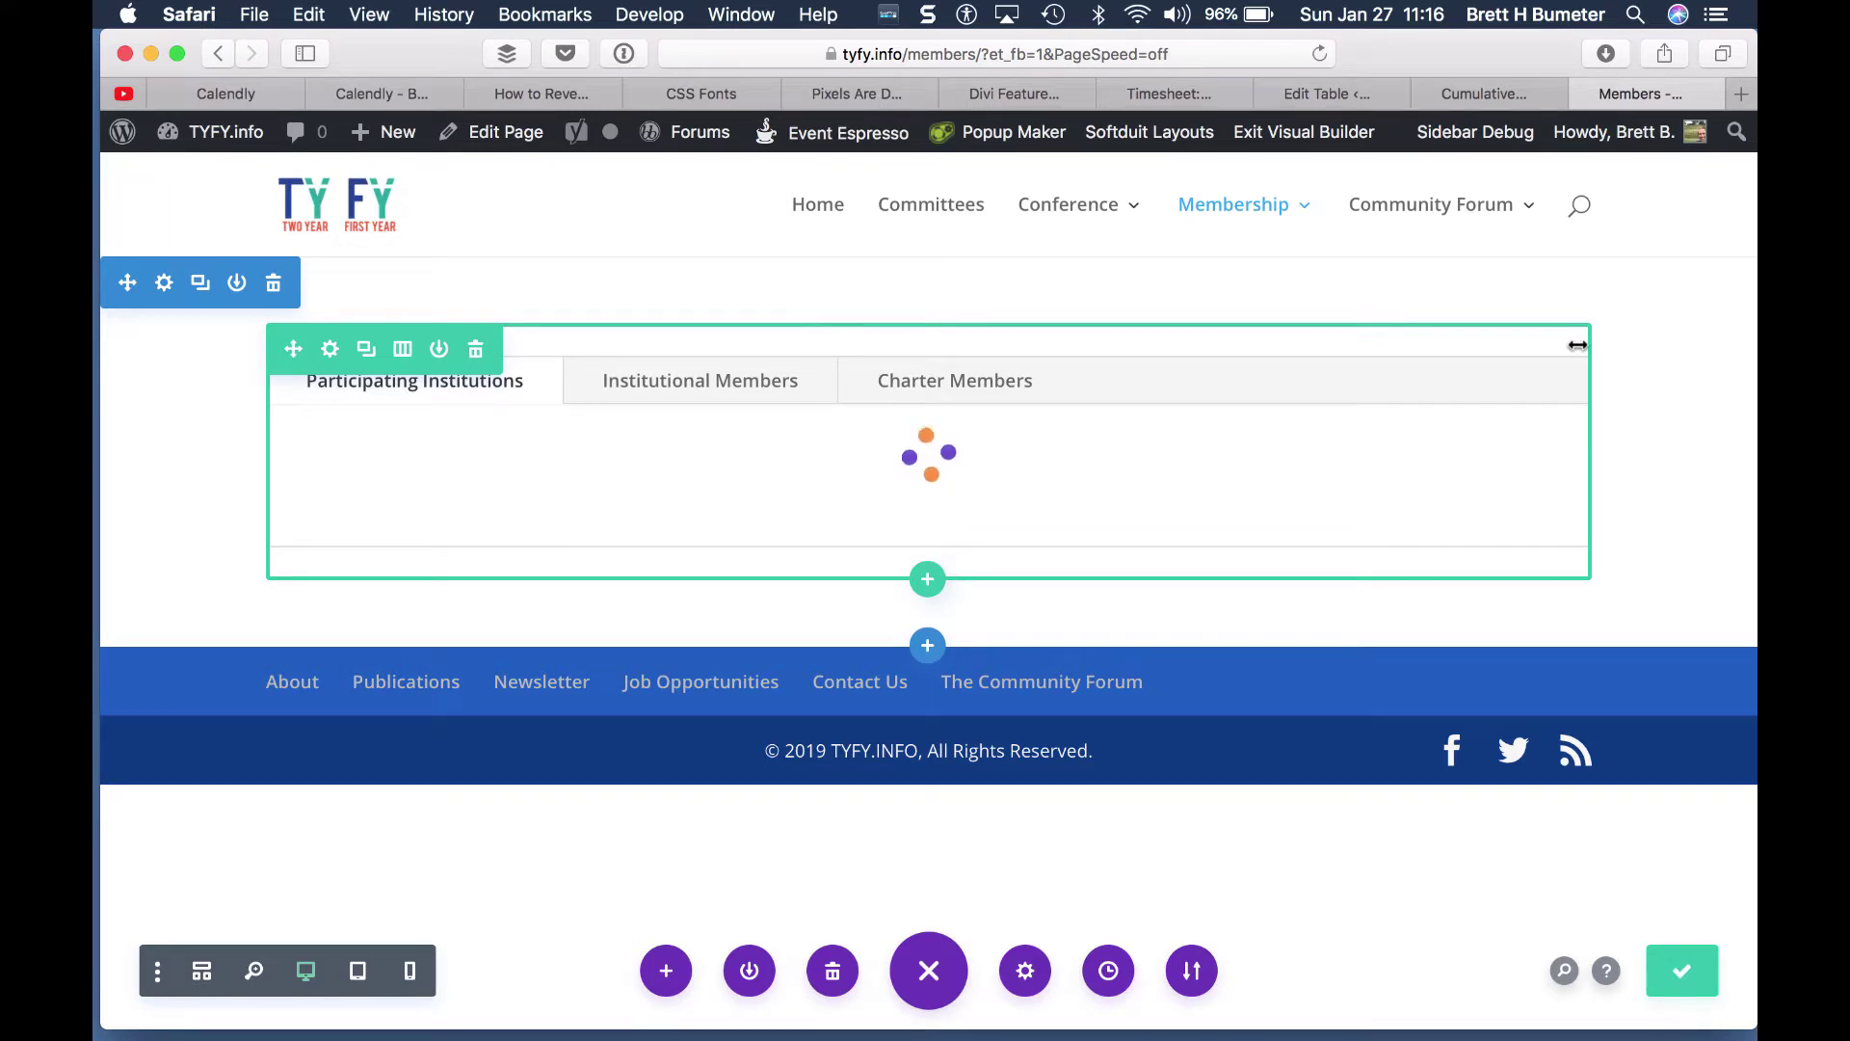
{"action": "left_click", "coordinate": [1286, 142]}
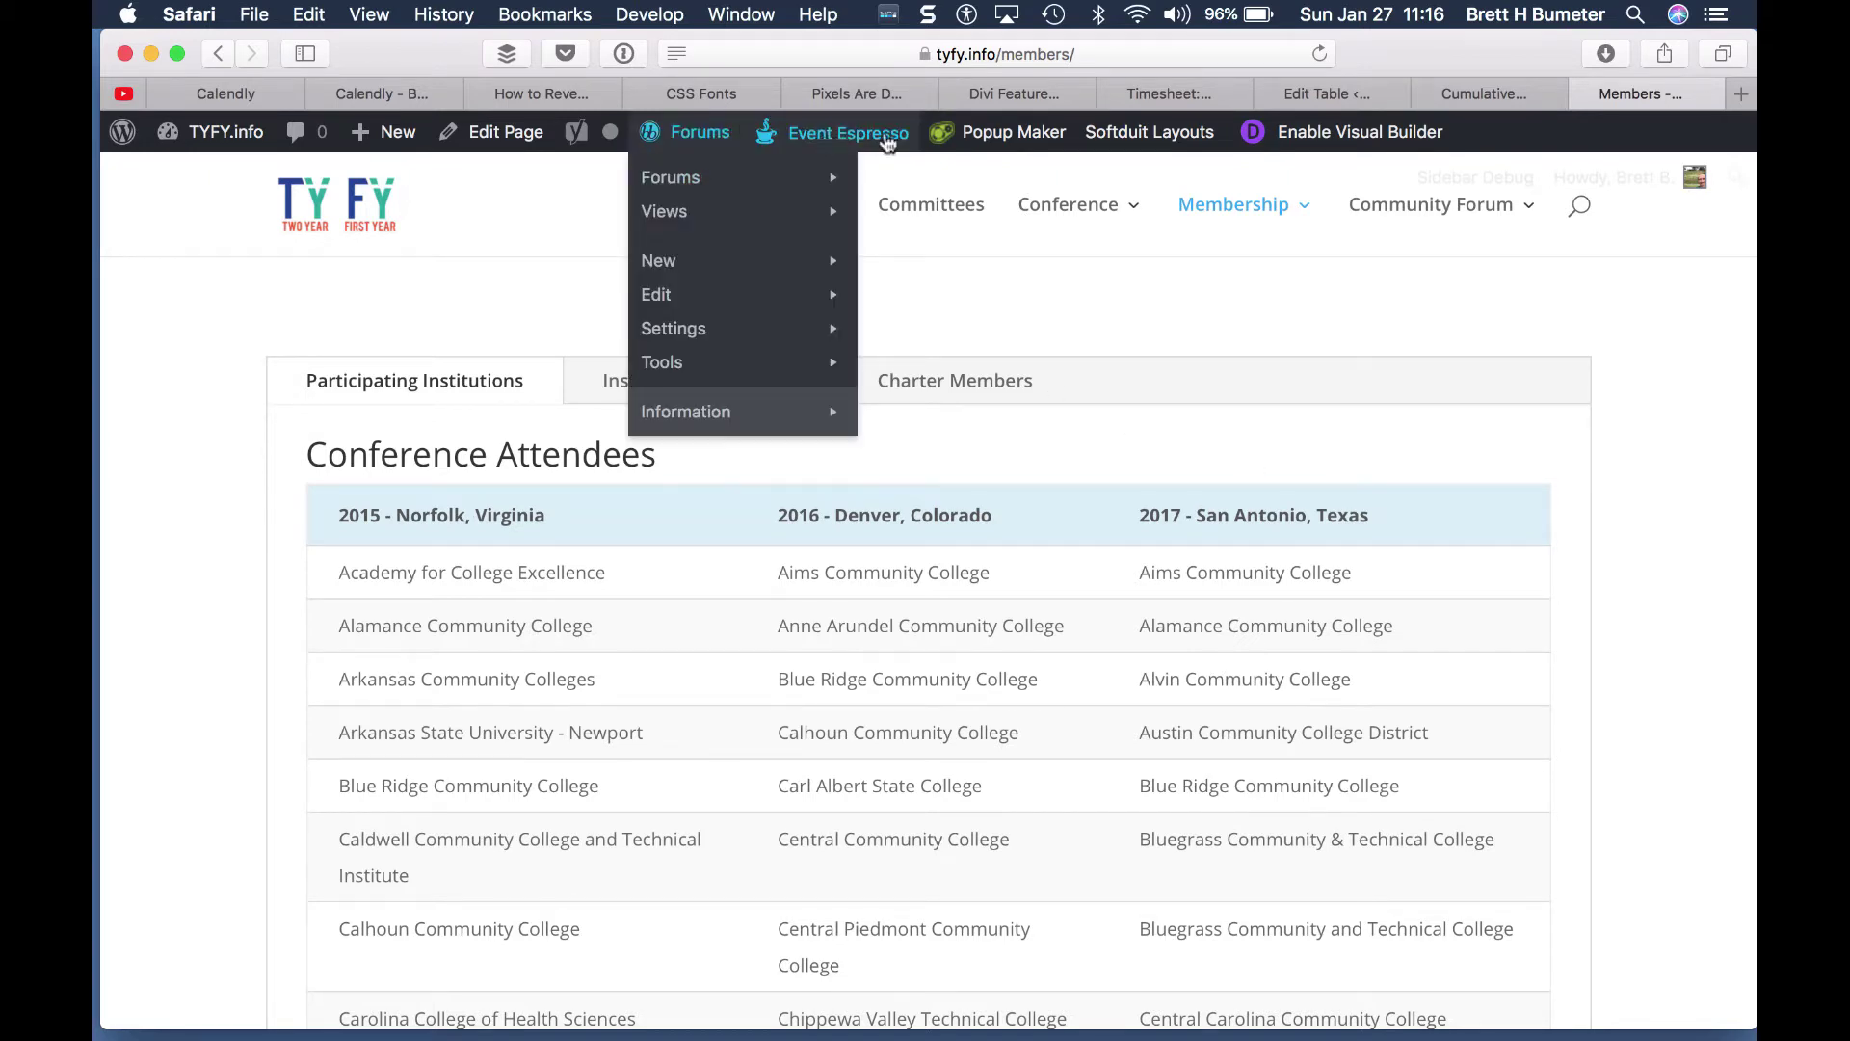
Step: Review the Participating Institutions, Charter Members and Institutional Members tabs on the published Members page
{"action": "scroll", "coordinate": [1054, 451], "scroll_direction": "down", "scroll_amount": 10}
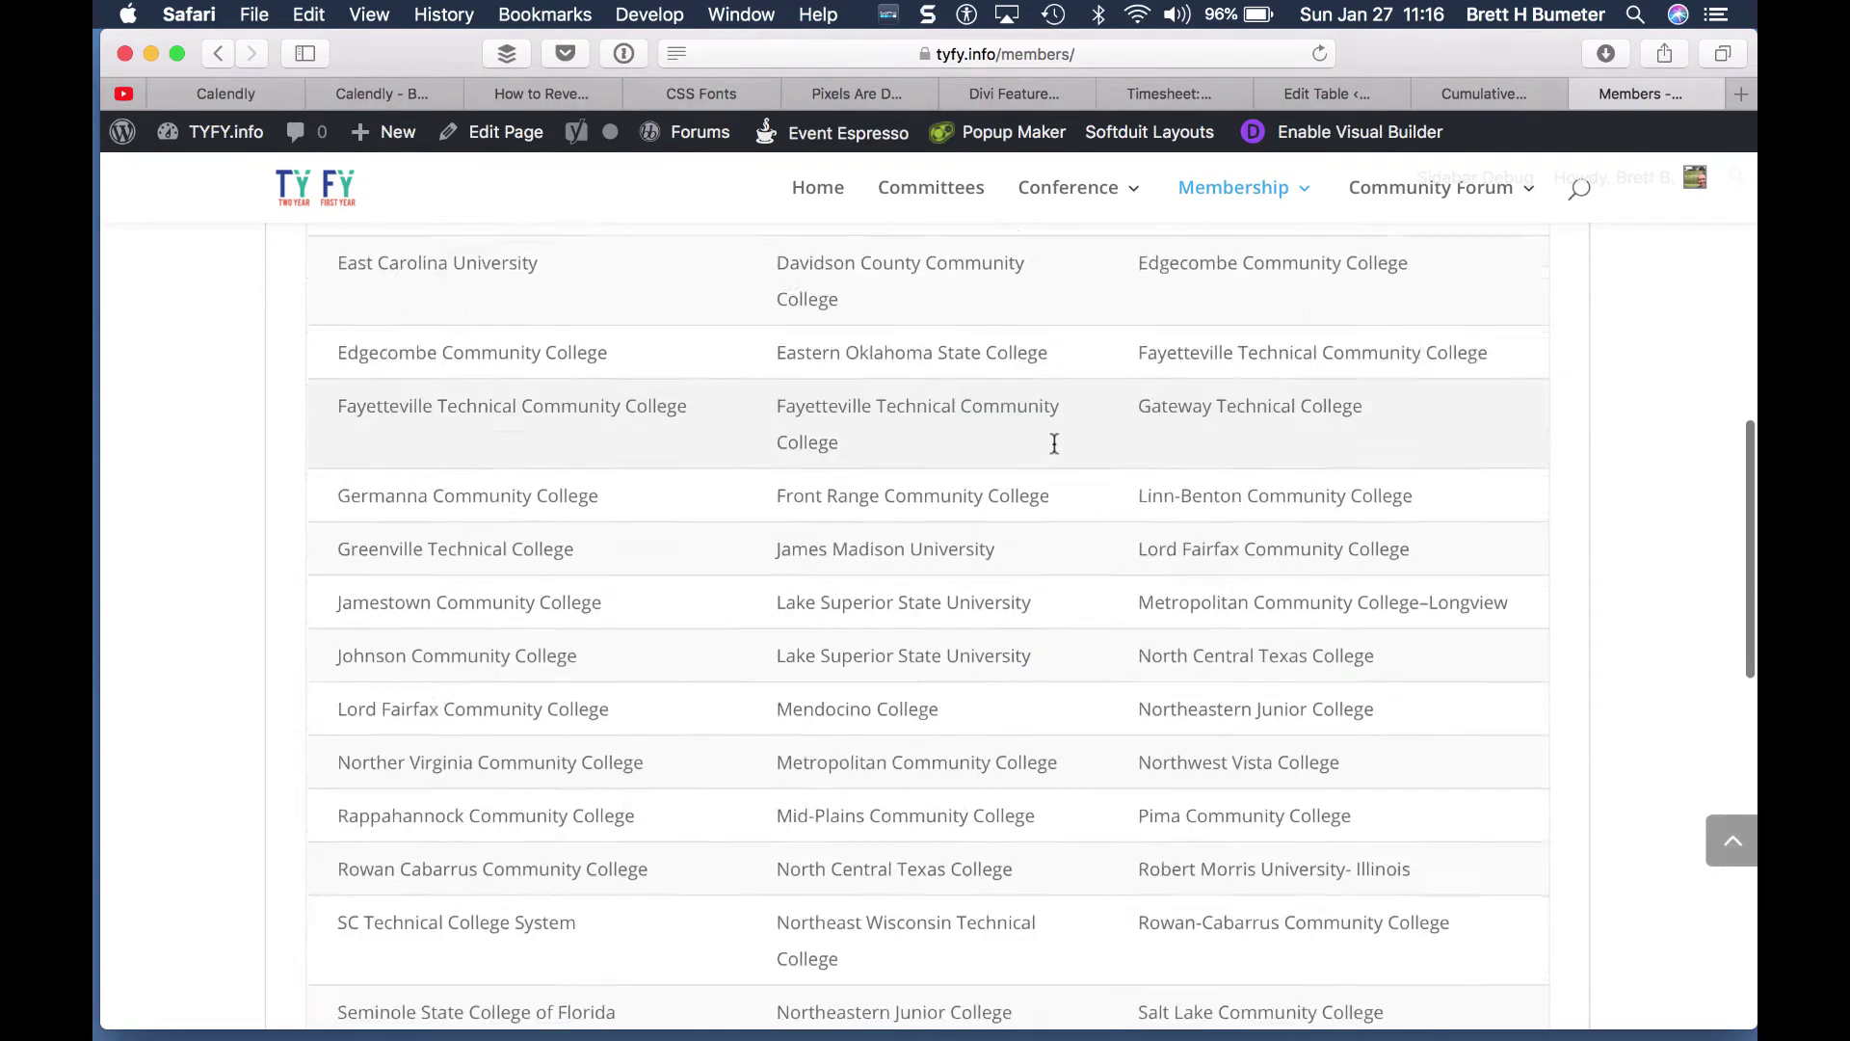
{"action": "scroll", "coordinate": [1053, 441], "scroll_direction": "up", "scroll_amount": 10}
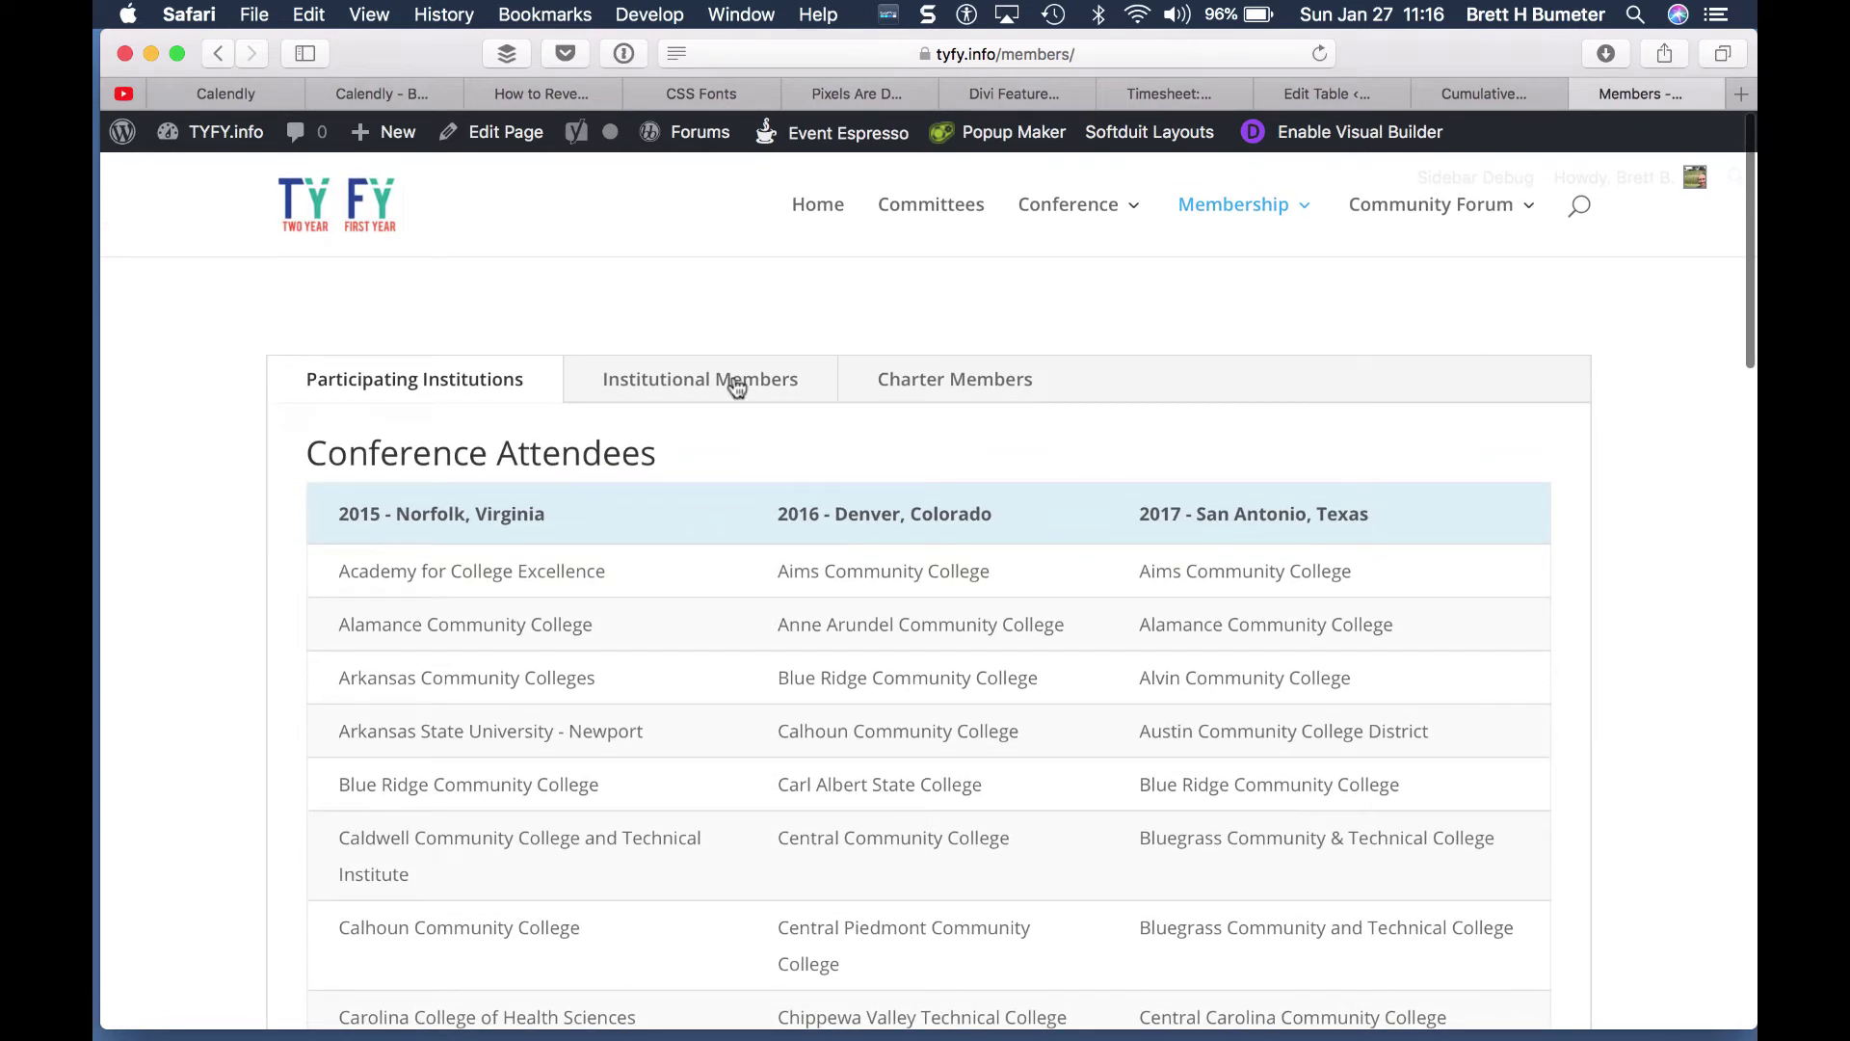
{"action": "left_click", "coordinate": [968, 385]}
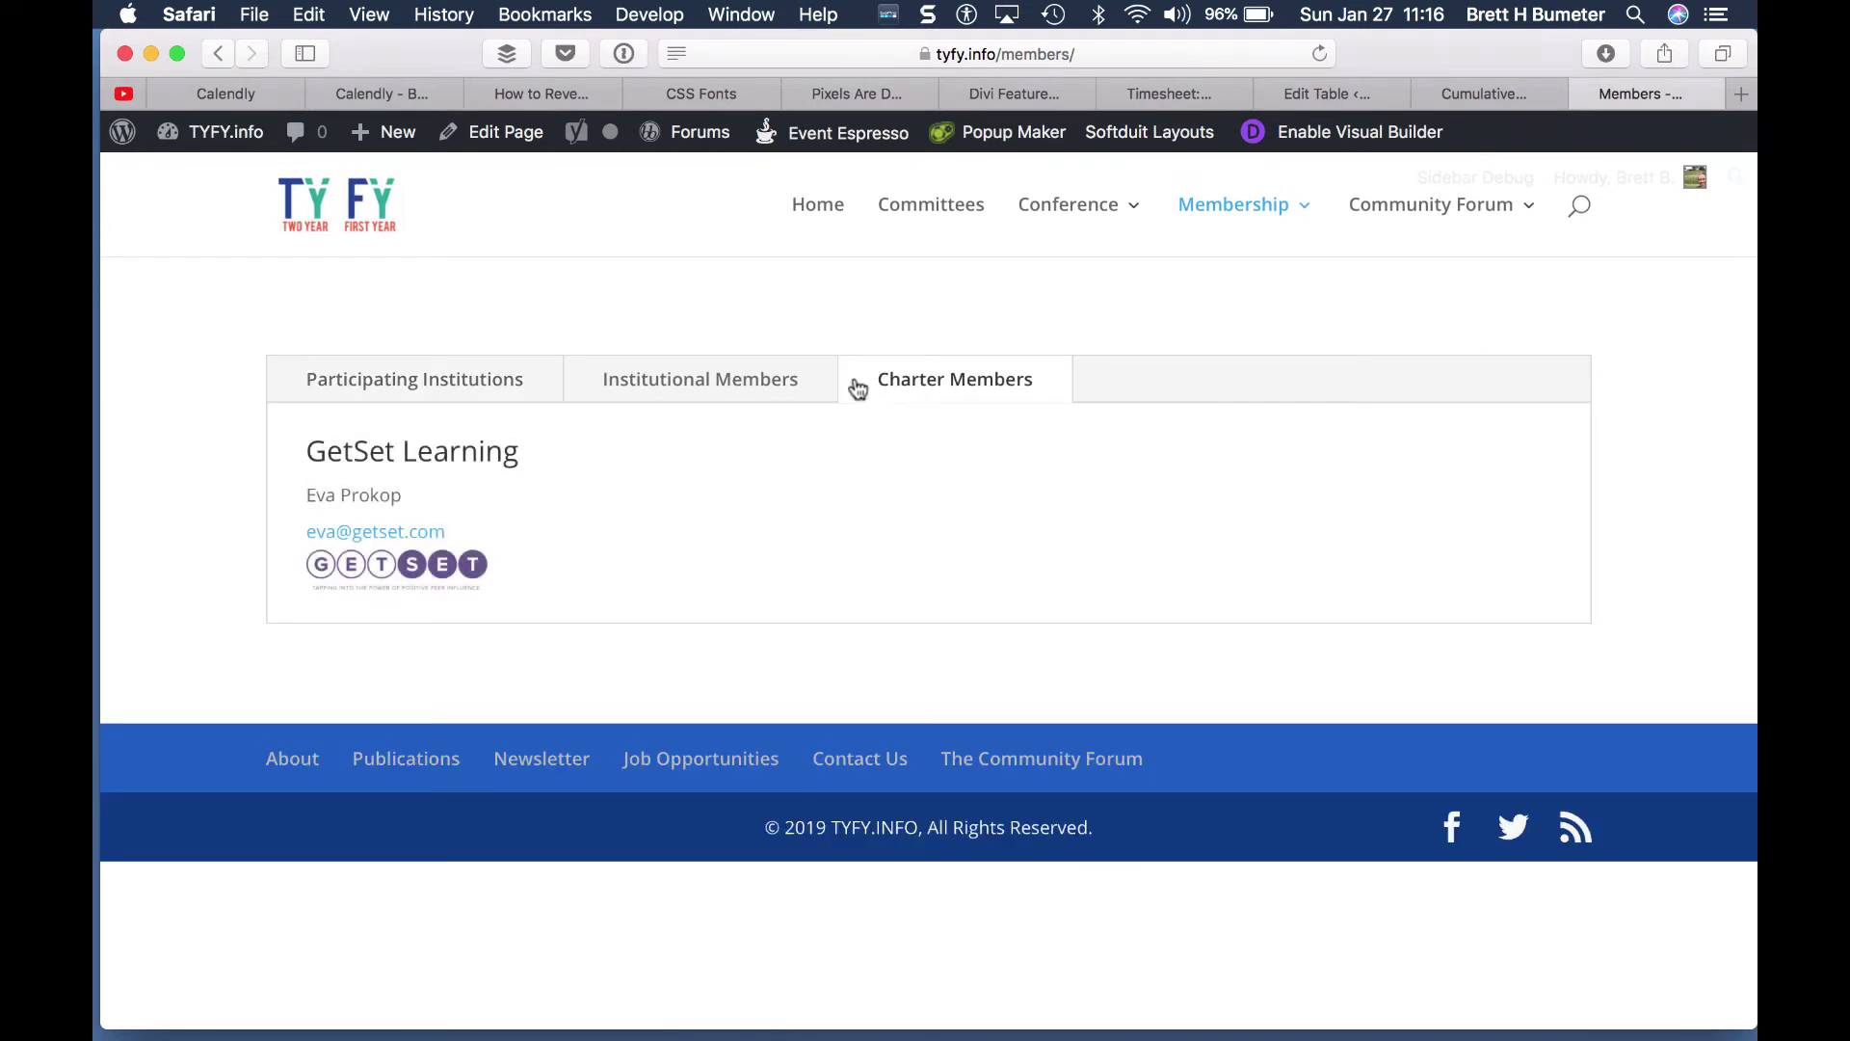
{"action": "left_click", "coordinate": [750, 390]}
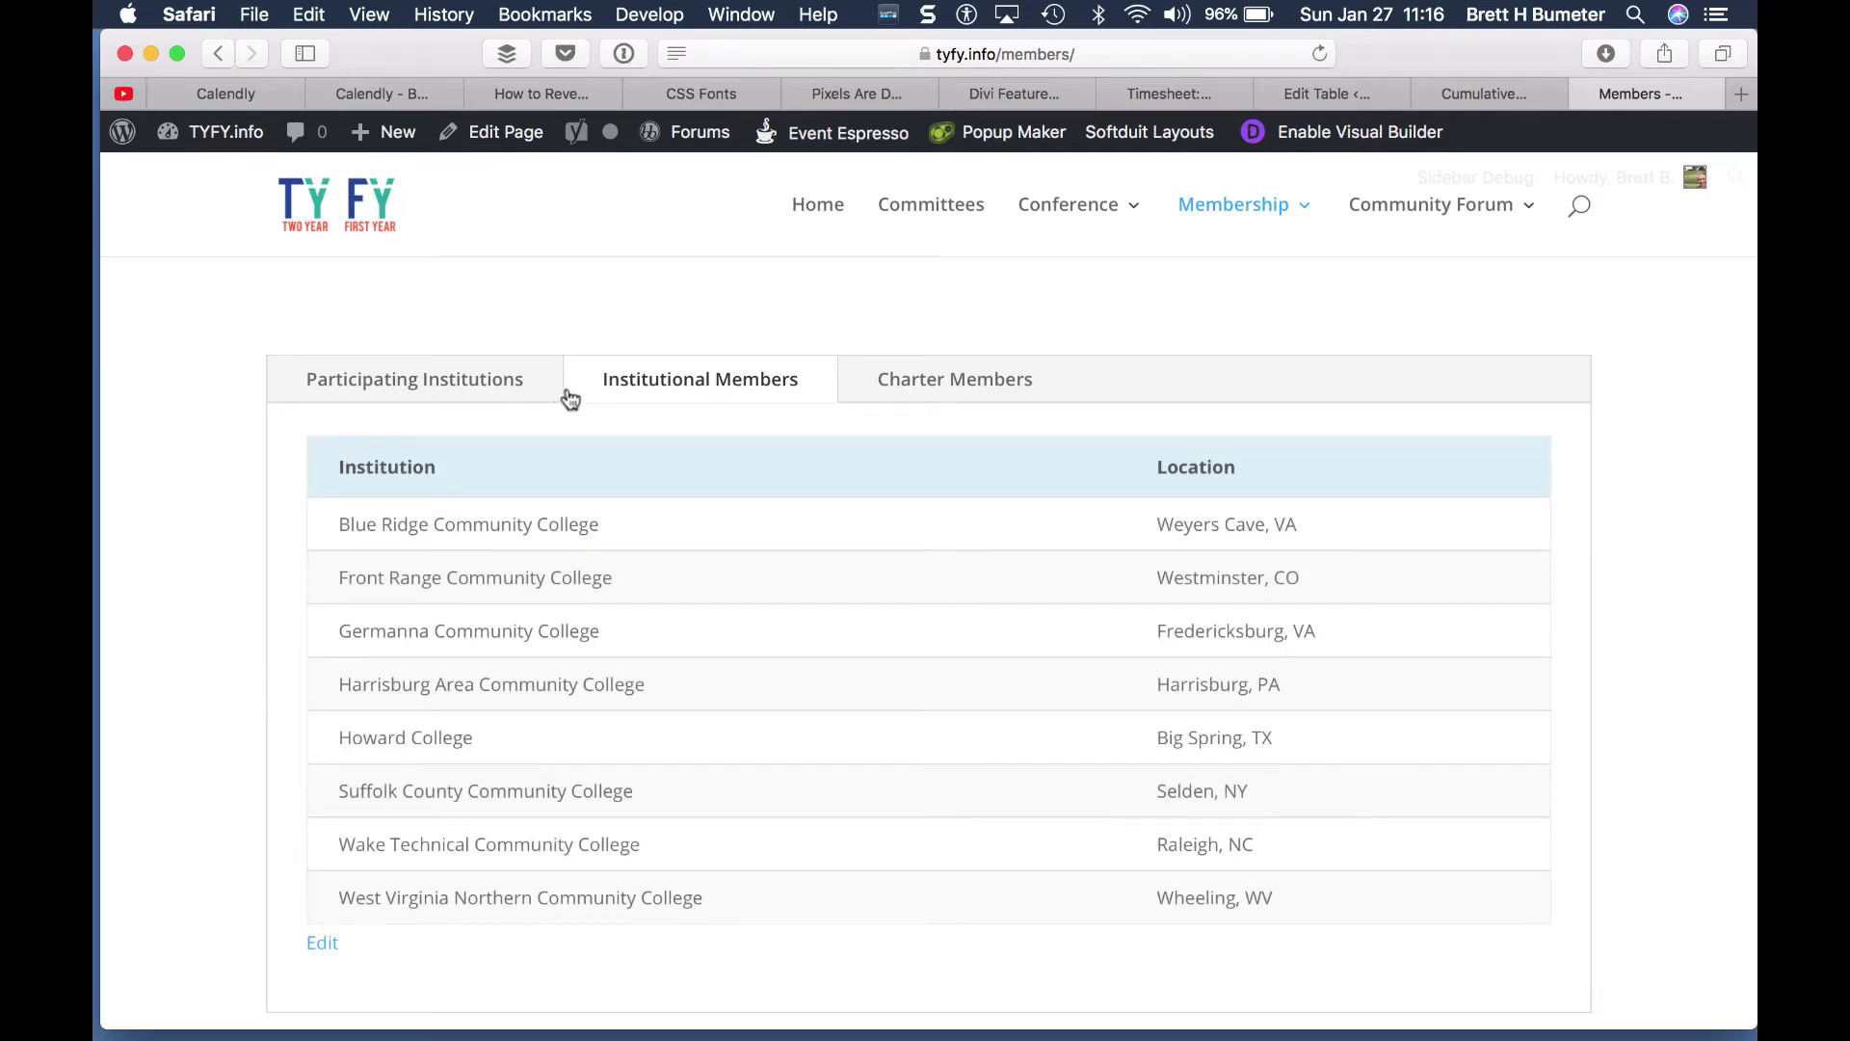
{"action": "left_click", "coordinate": [492, 389]}
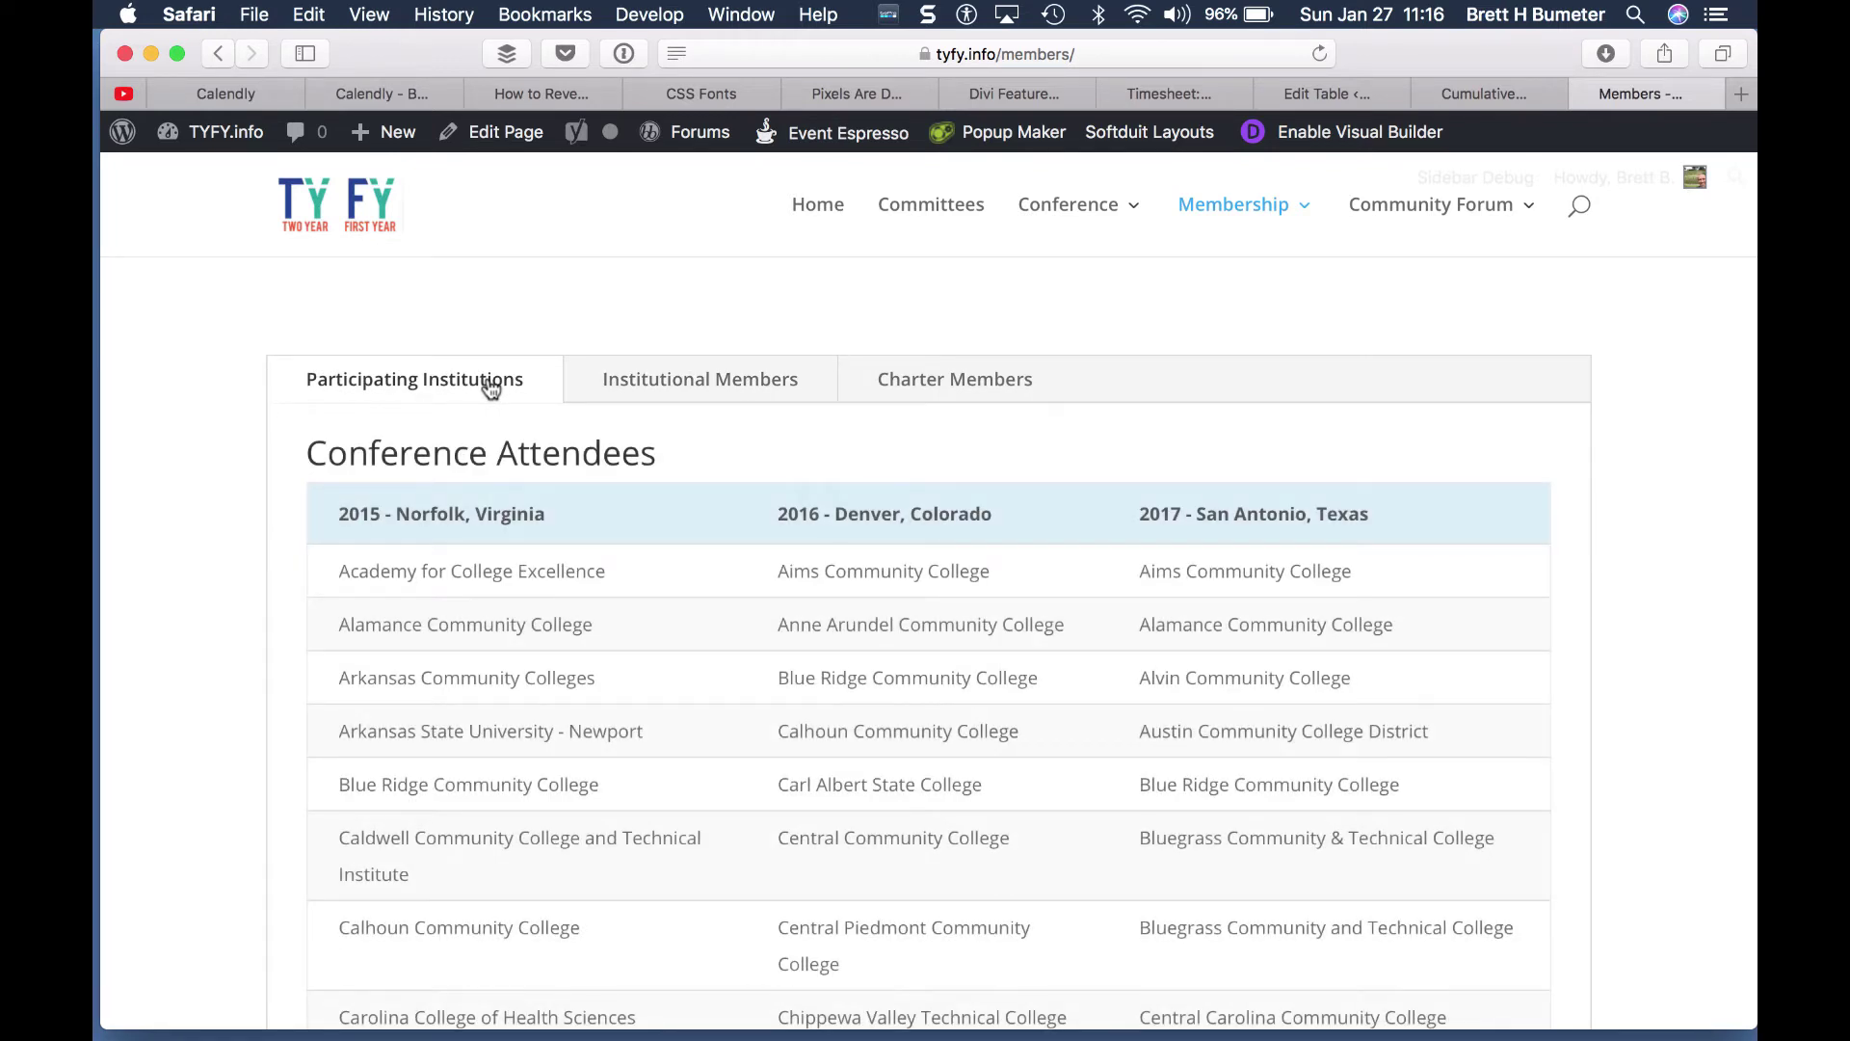
{"action": "scroll", "coordinate": [843, 557], "scroll_direction": "down", "scroll_amount": 15}
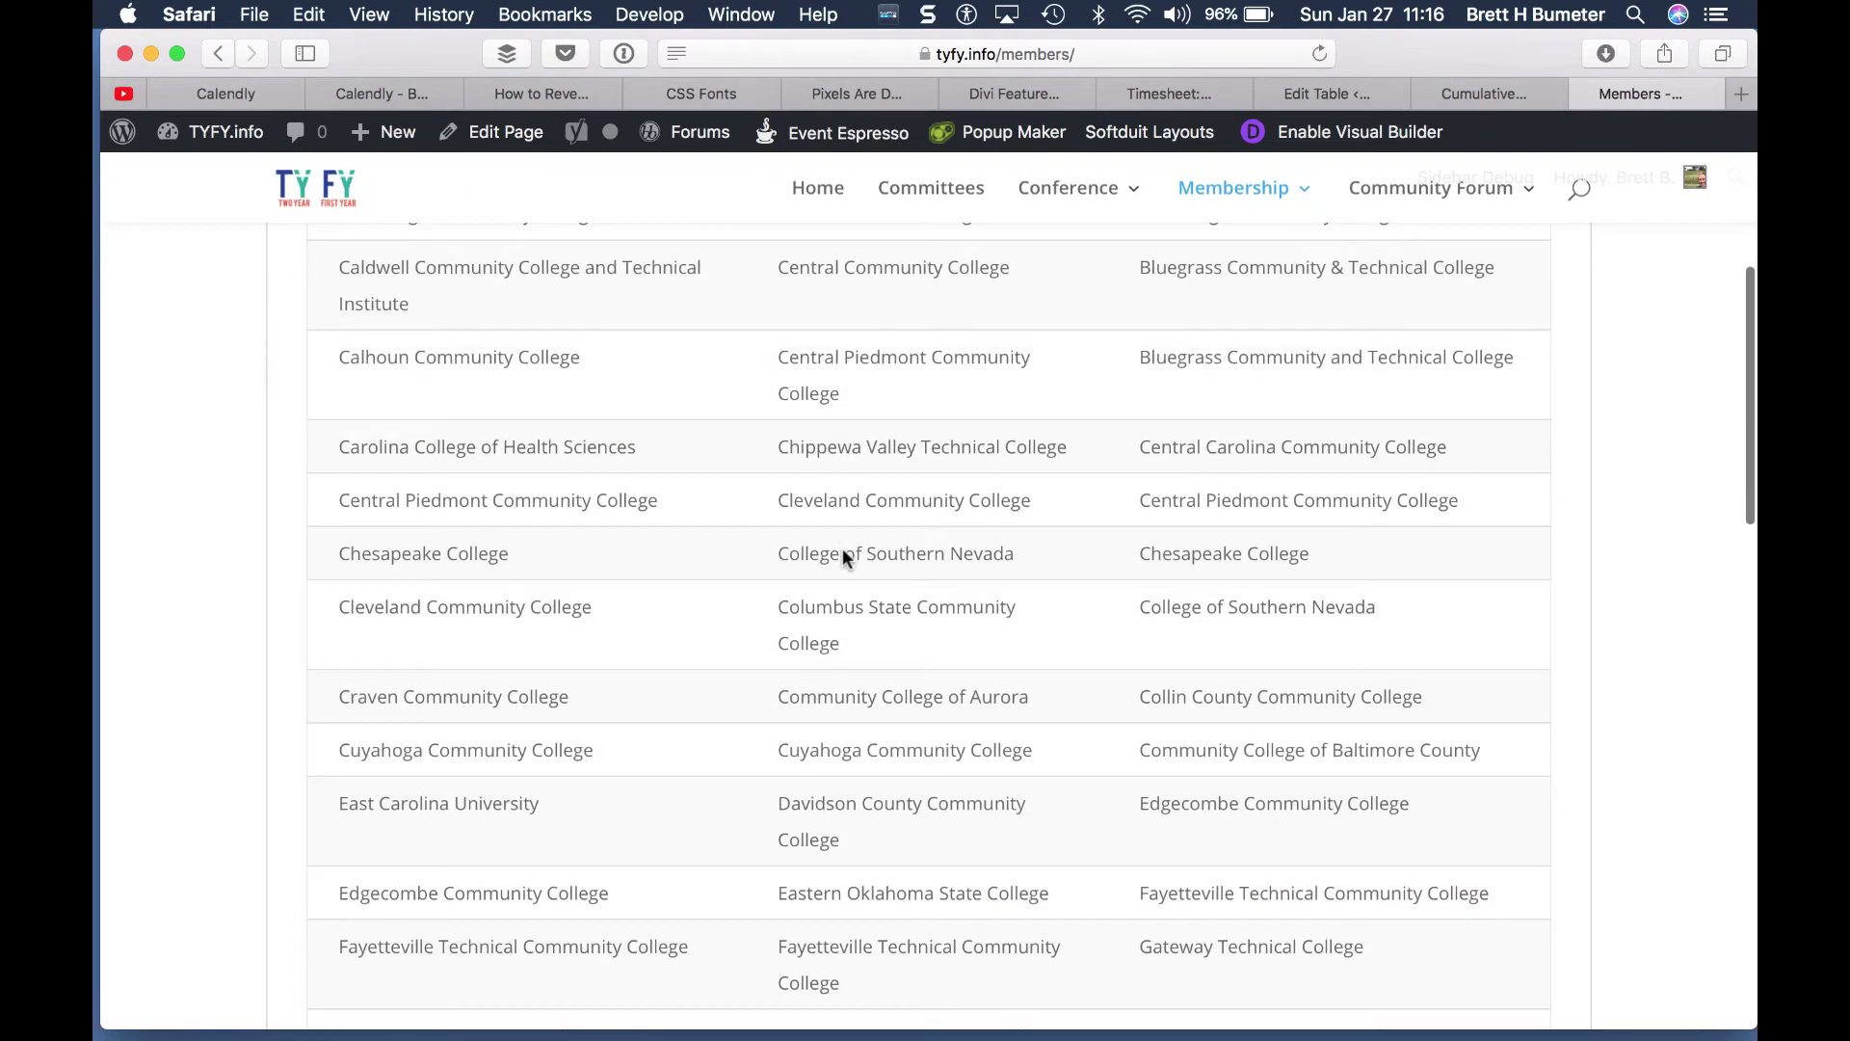
Step: Check the published Charter Members tab against the Conference Sponsors sheet in the Cumulative Conference Attendee List spreadsheet
{"action": "scroll", "coordinate": [842, 557], "scroll_direction": "up", "scroll_amount": 10}
{"action": "scroll", "coordinate": [842, 548], "scroll_direction": "up", "scroll_amount": 5}
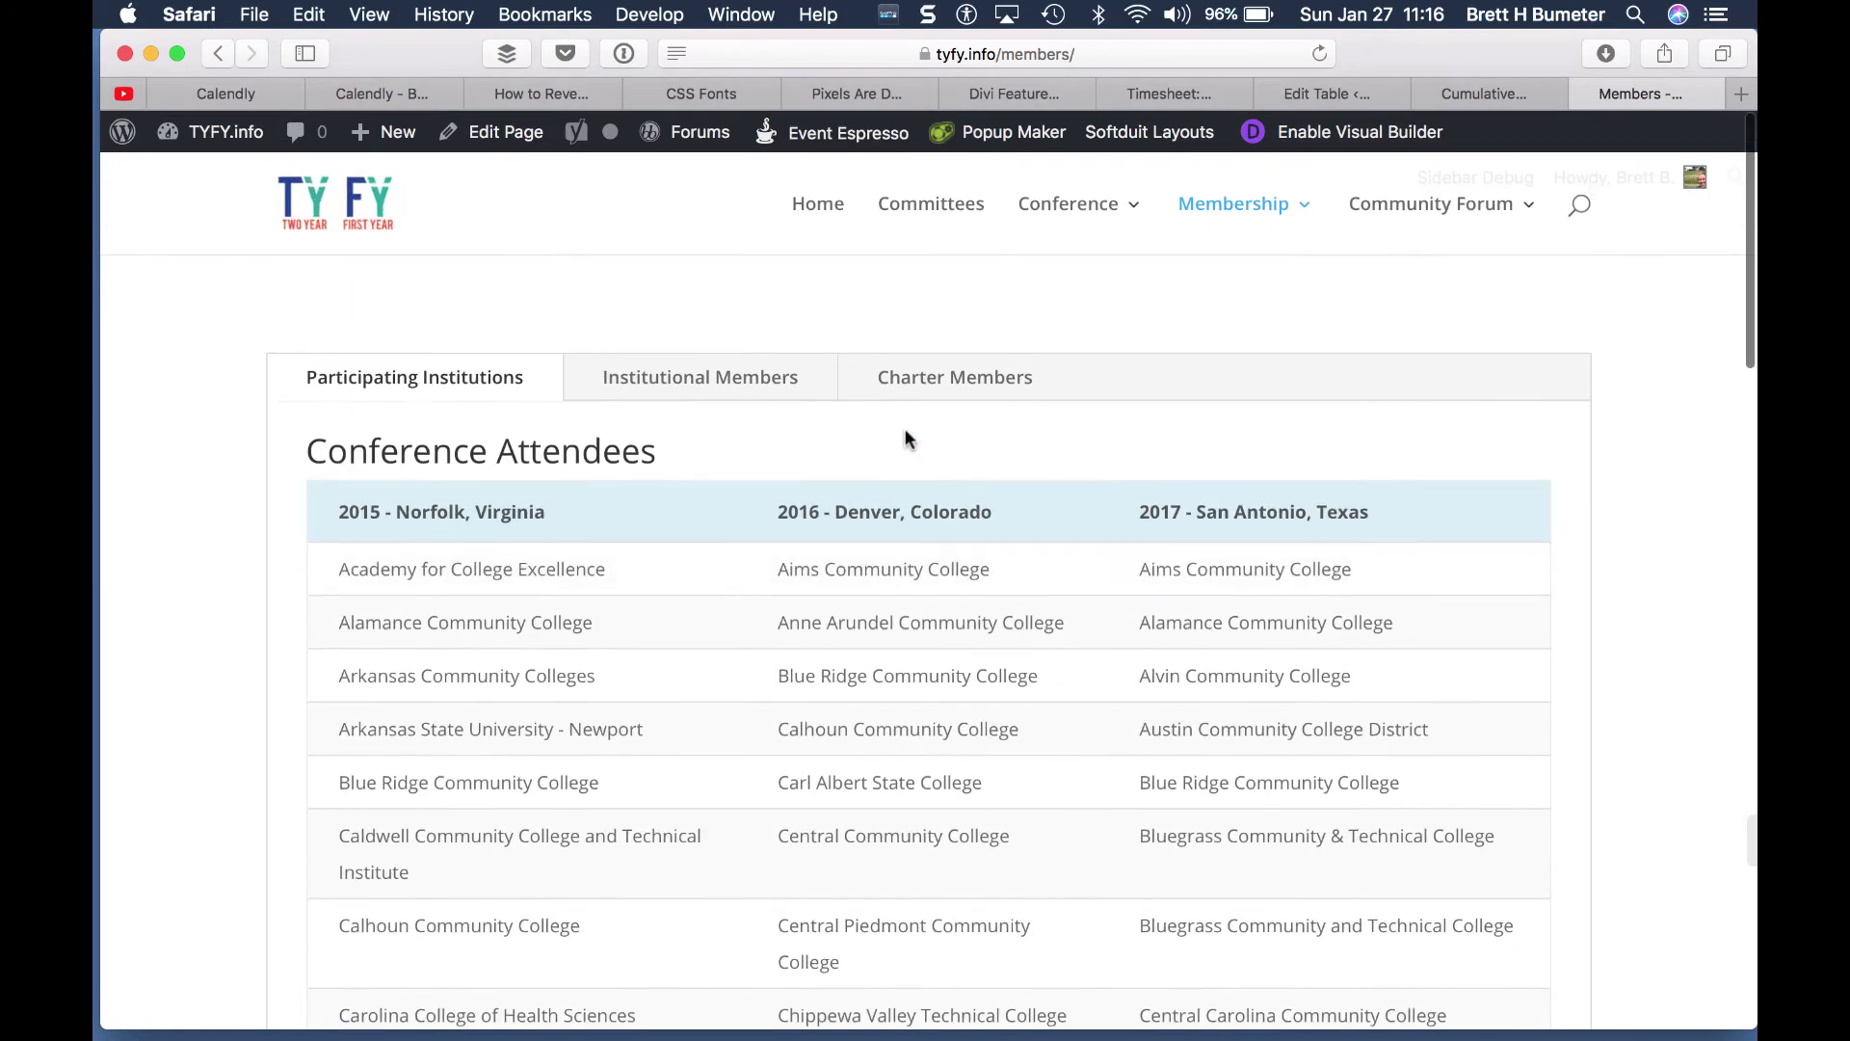
{"action": "left_click", "coordinate": [954, 382]}
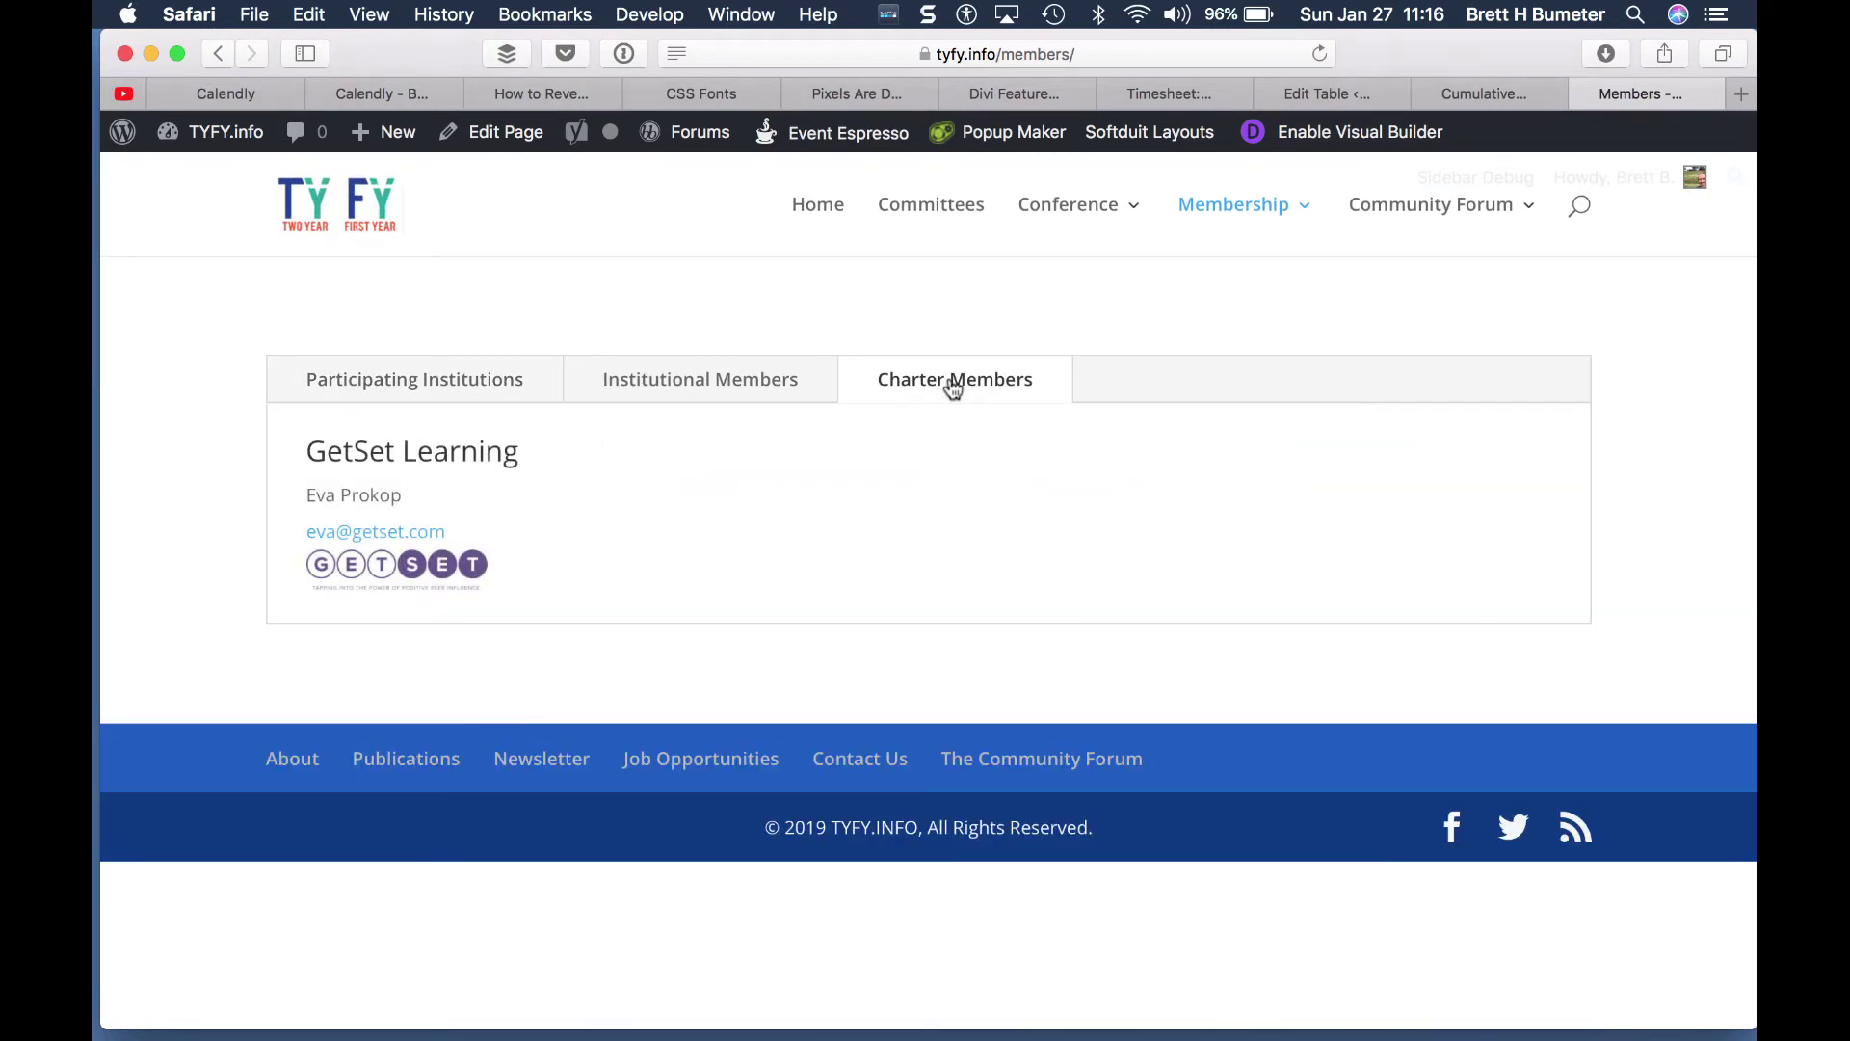
{"action": "left_click", "coordinate": [1501, 92]}
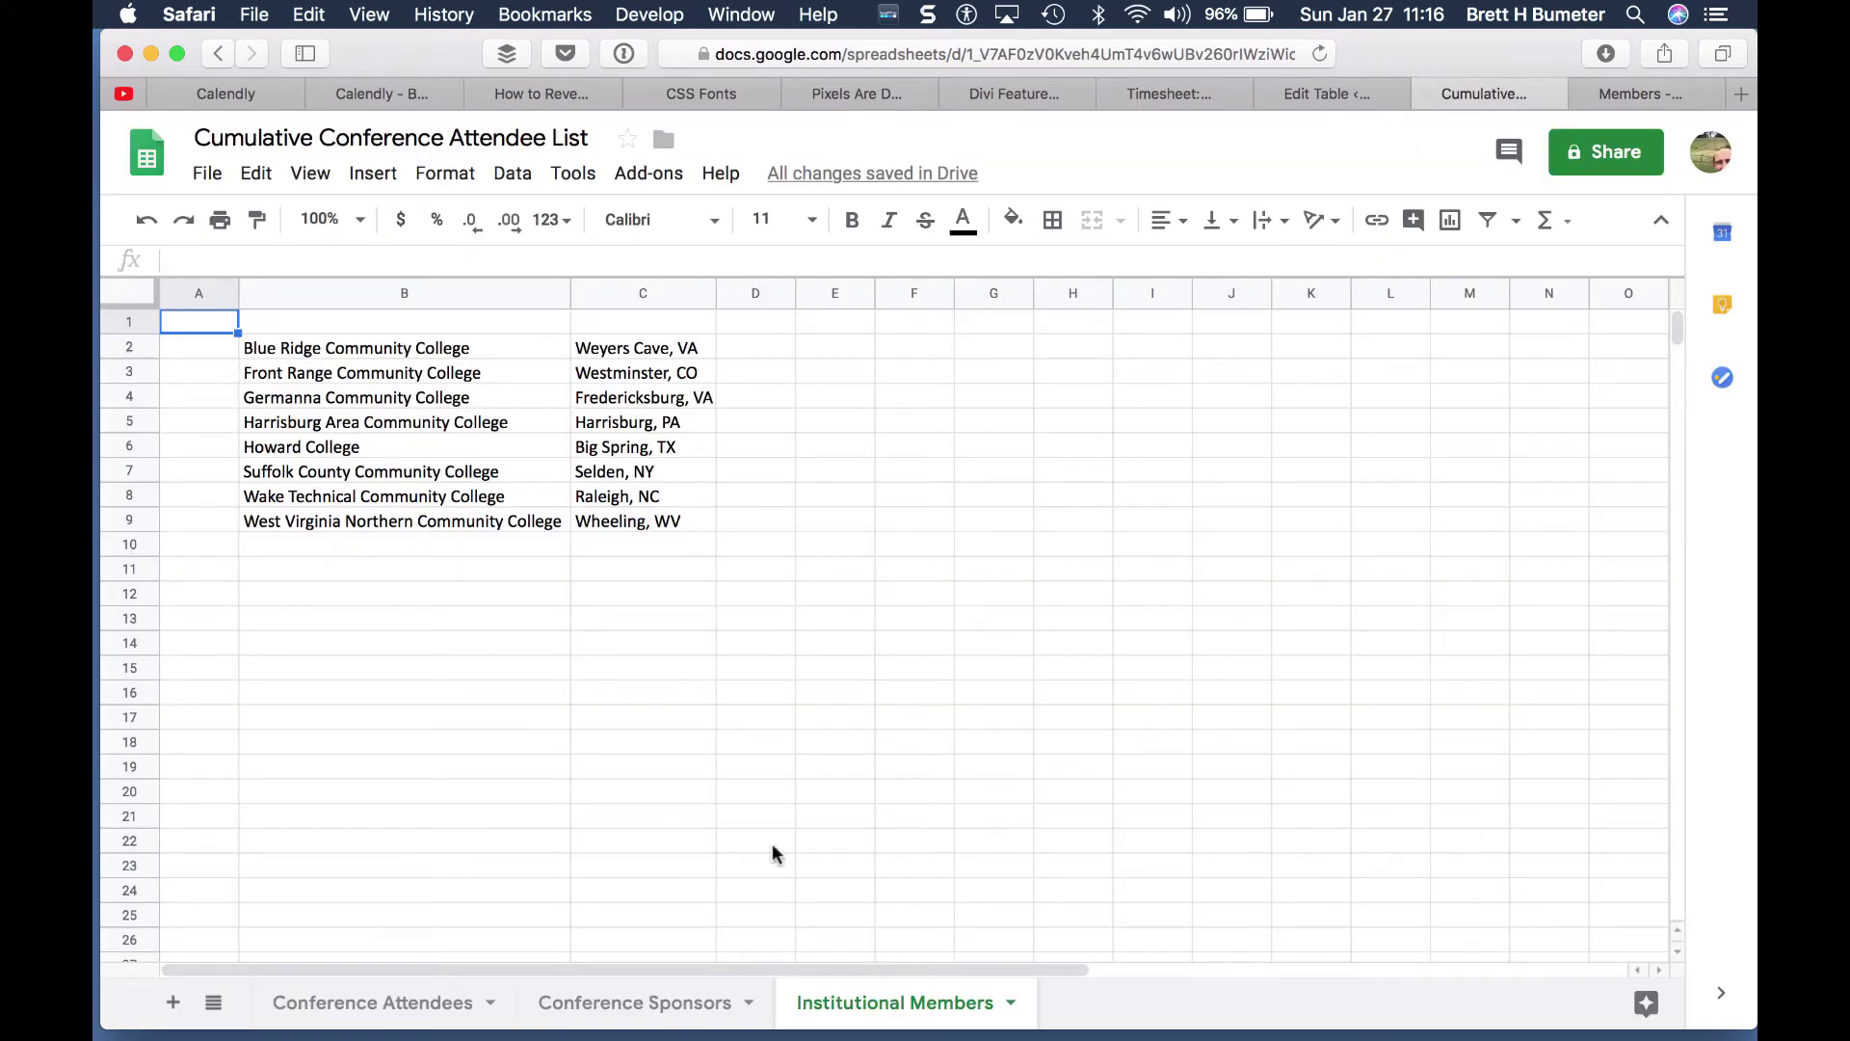
{"action": "left_click", "coordinate": [673, 1005]}
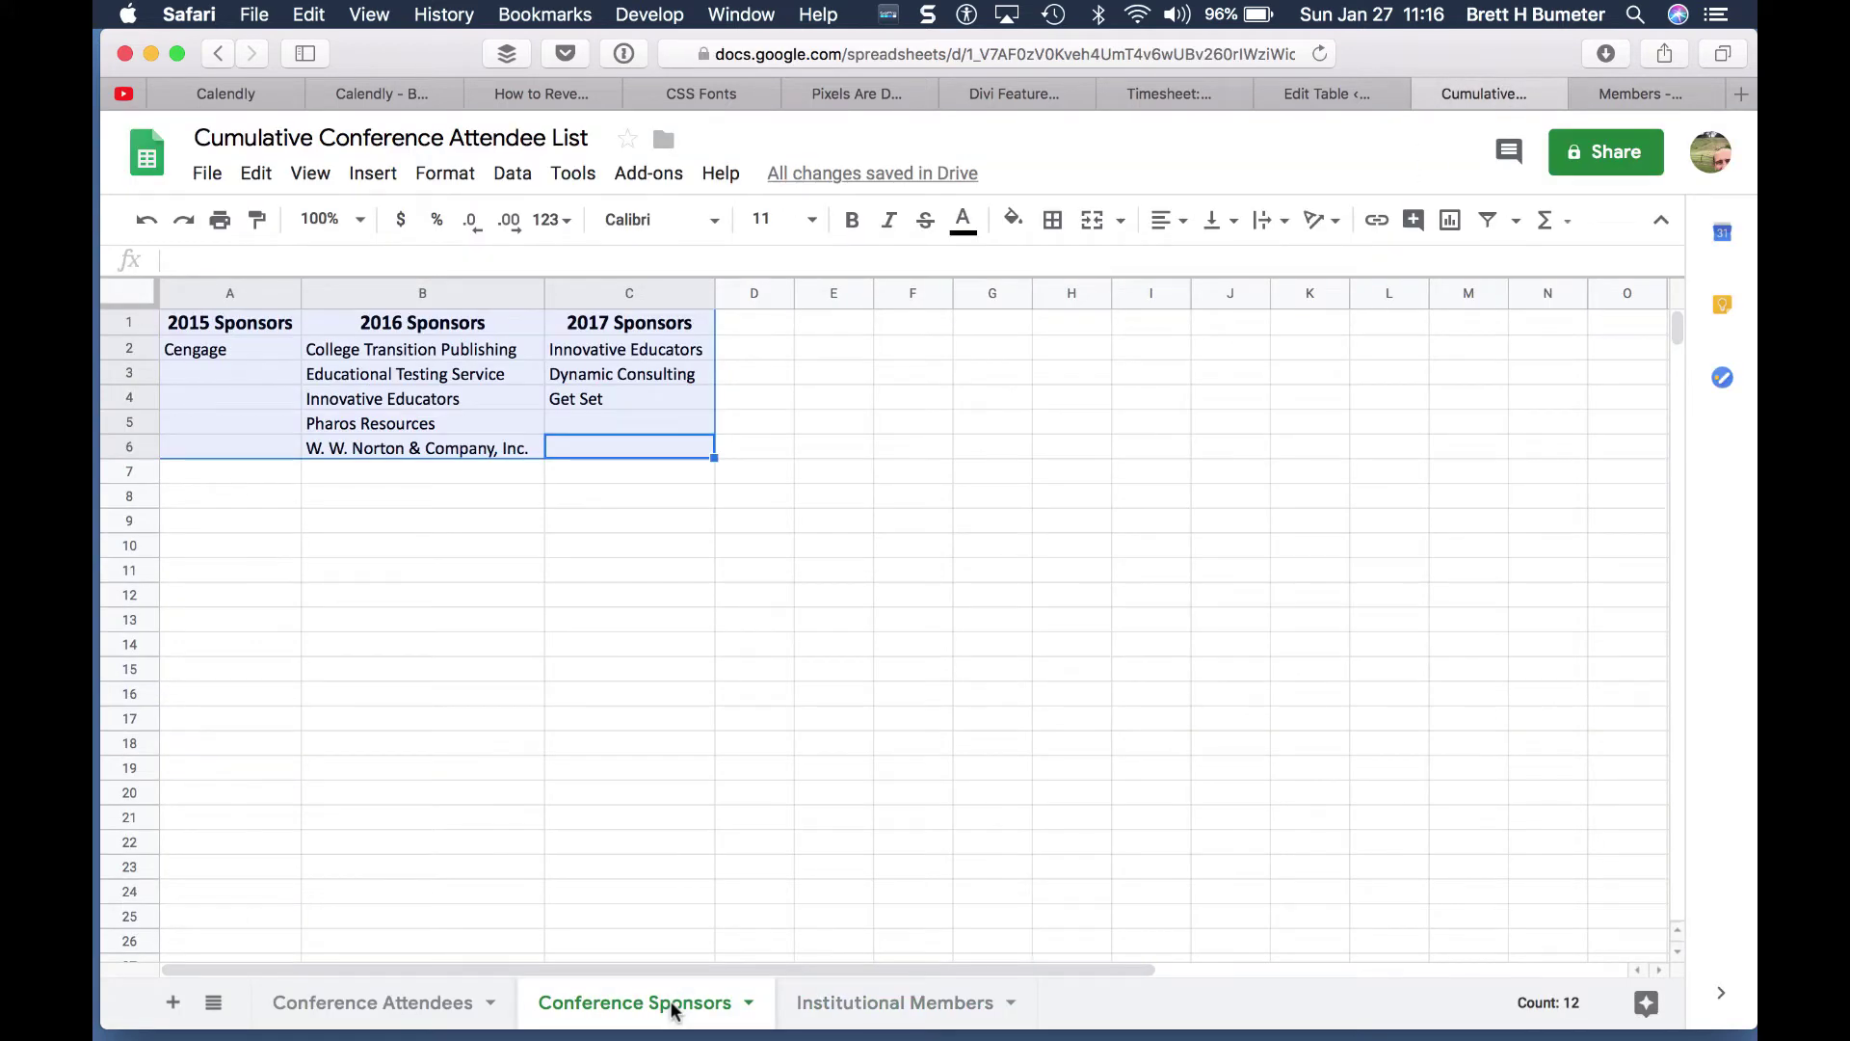
Step: Return to the published Members page and review its Institutional Members and Participating Institutions tables
{"action": "left_click", "coordinate": [1635, 93]}
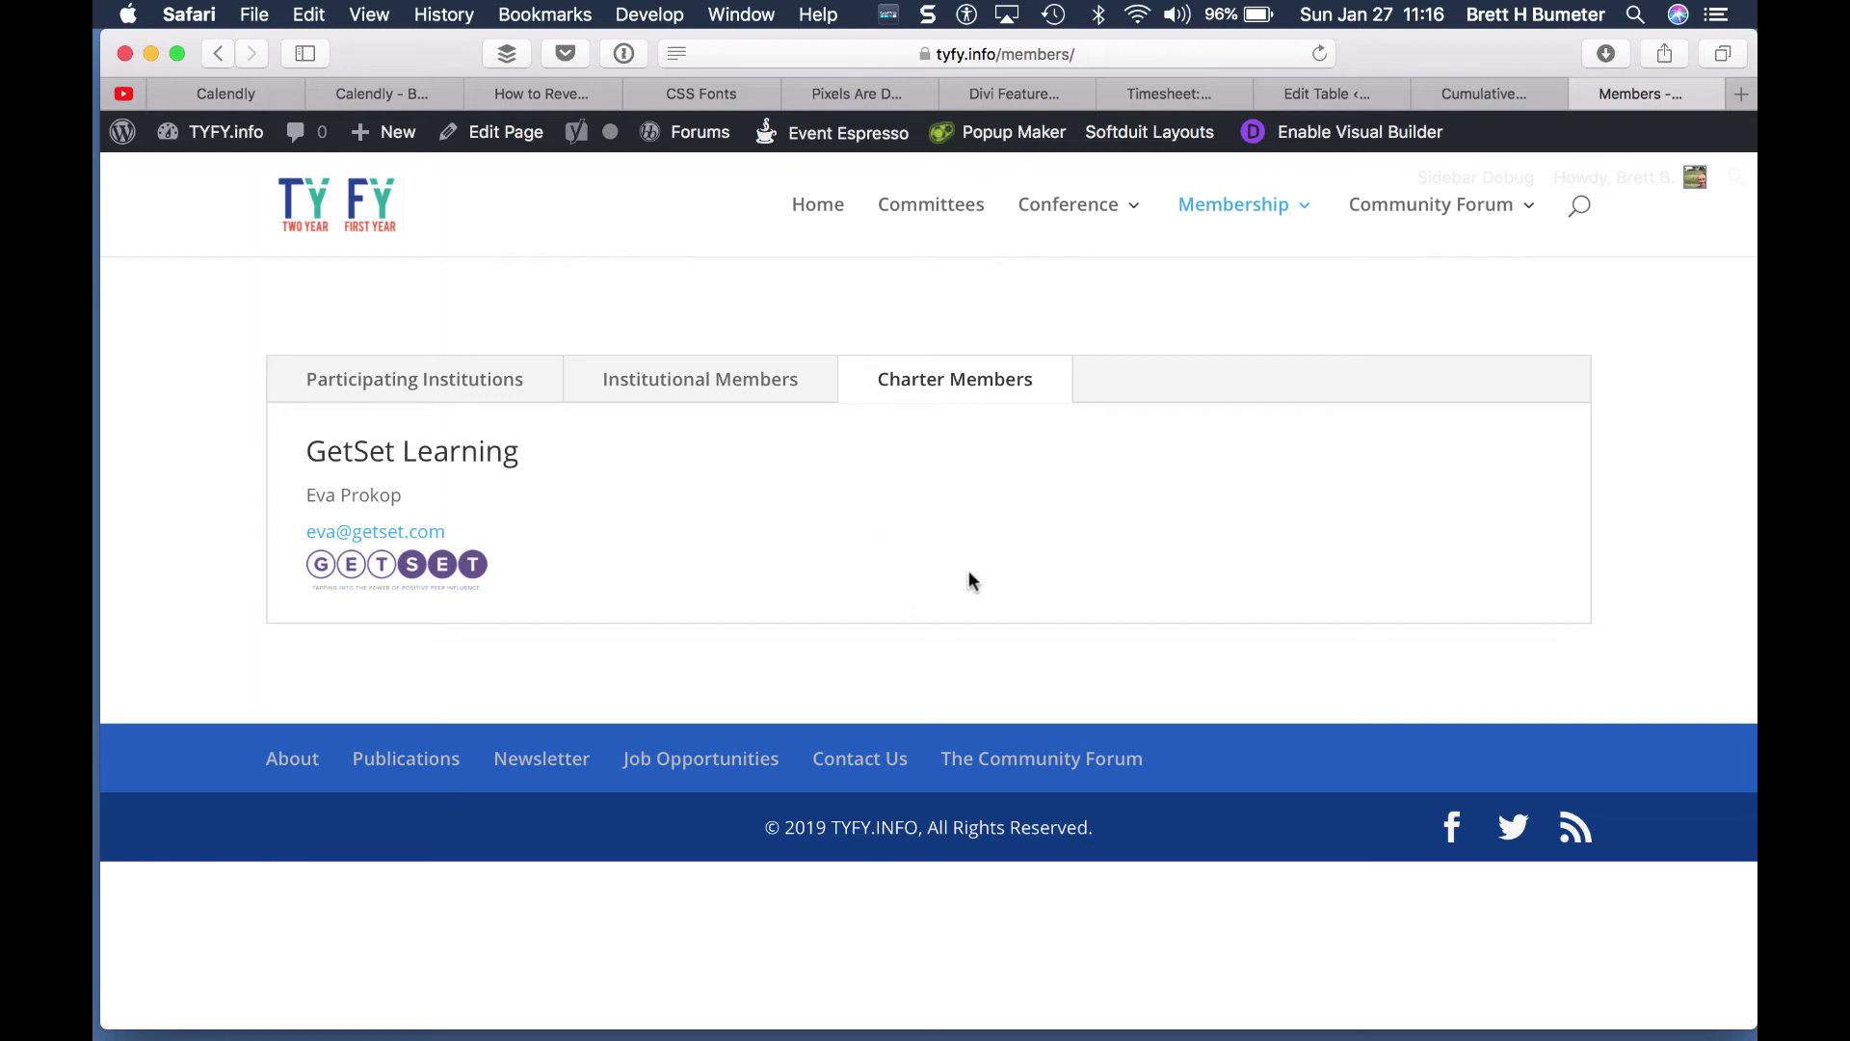
{"action": "left_click", "coordinate": [735, 376]}
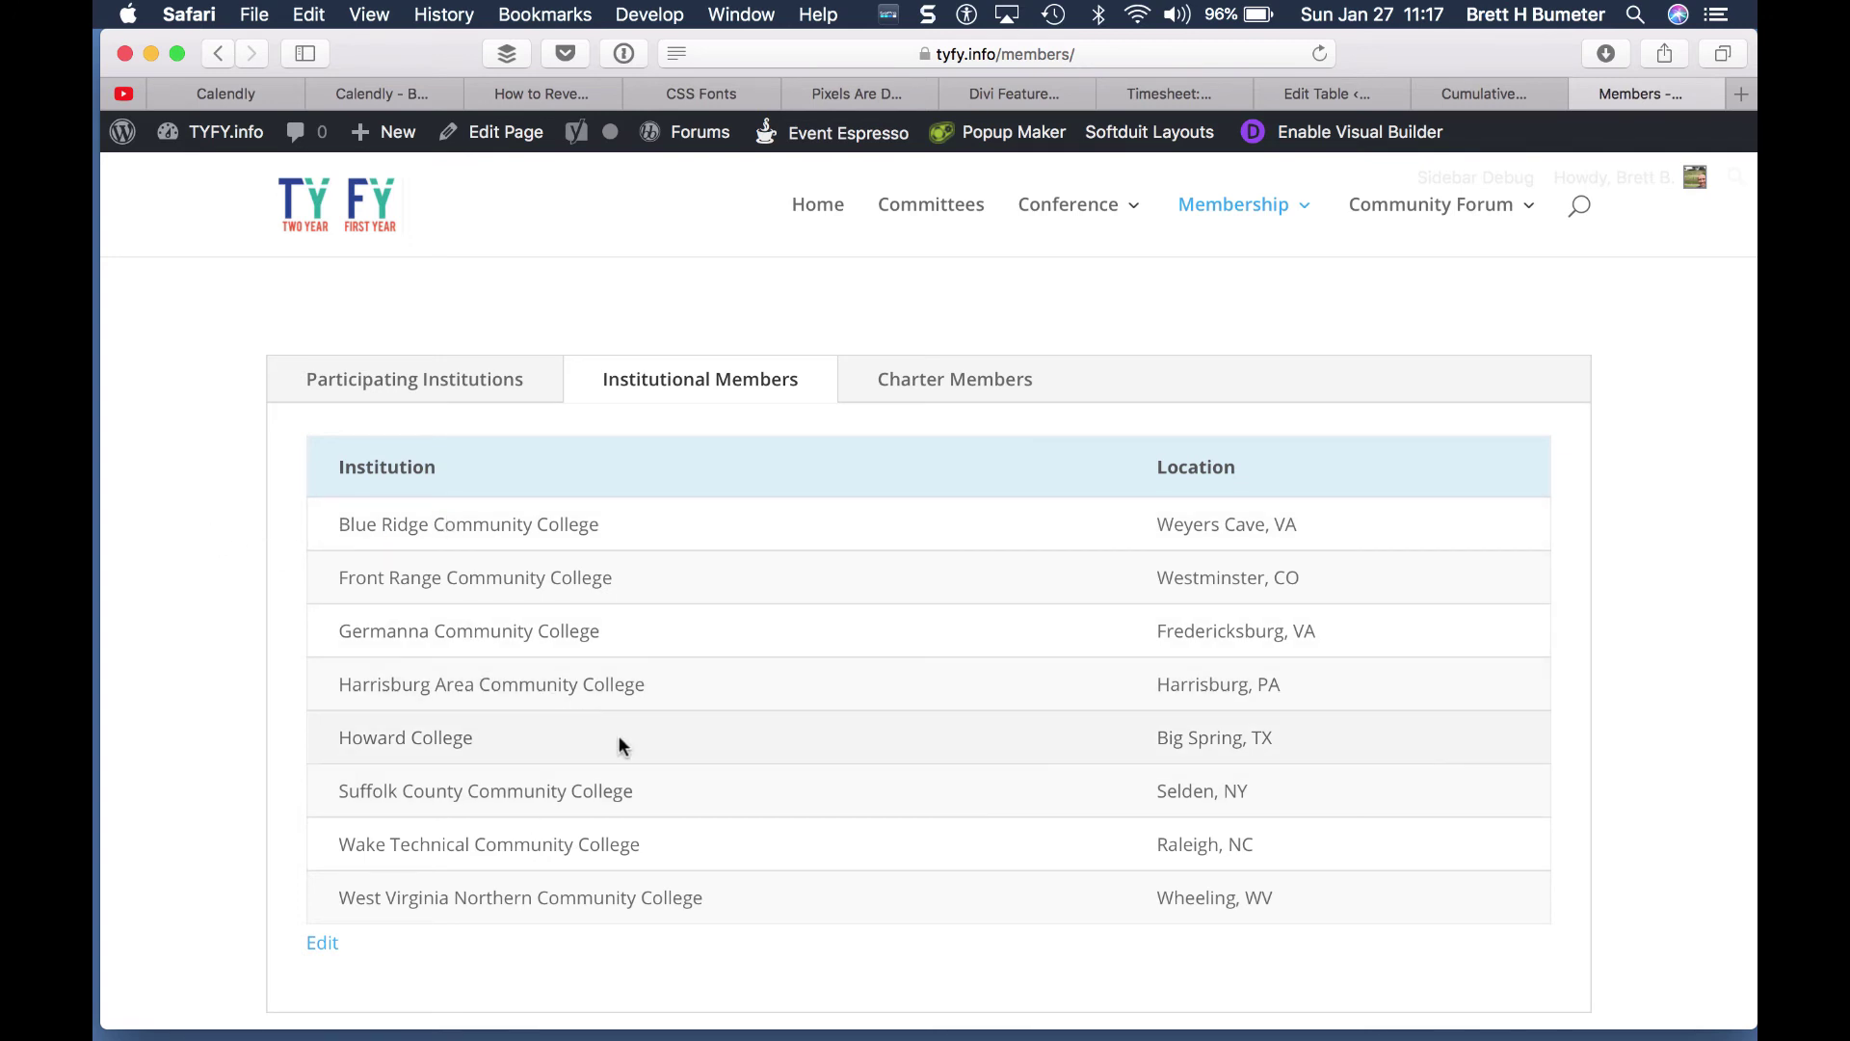
{"action": "left_click", "coordinate": [482, 391]}
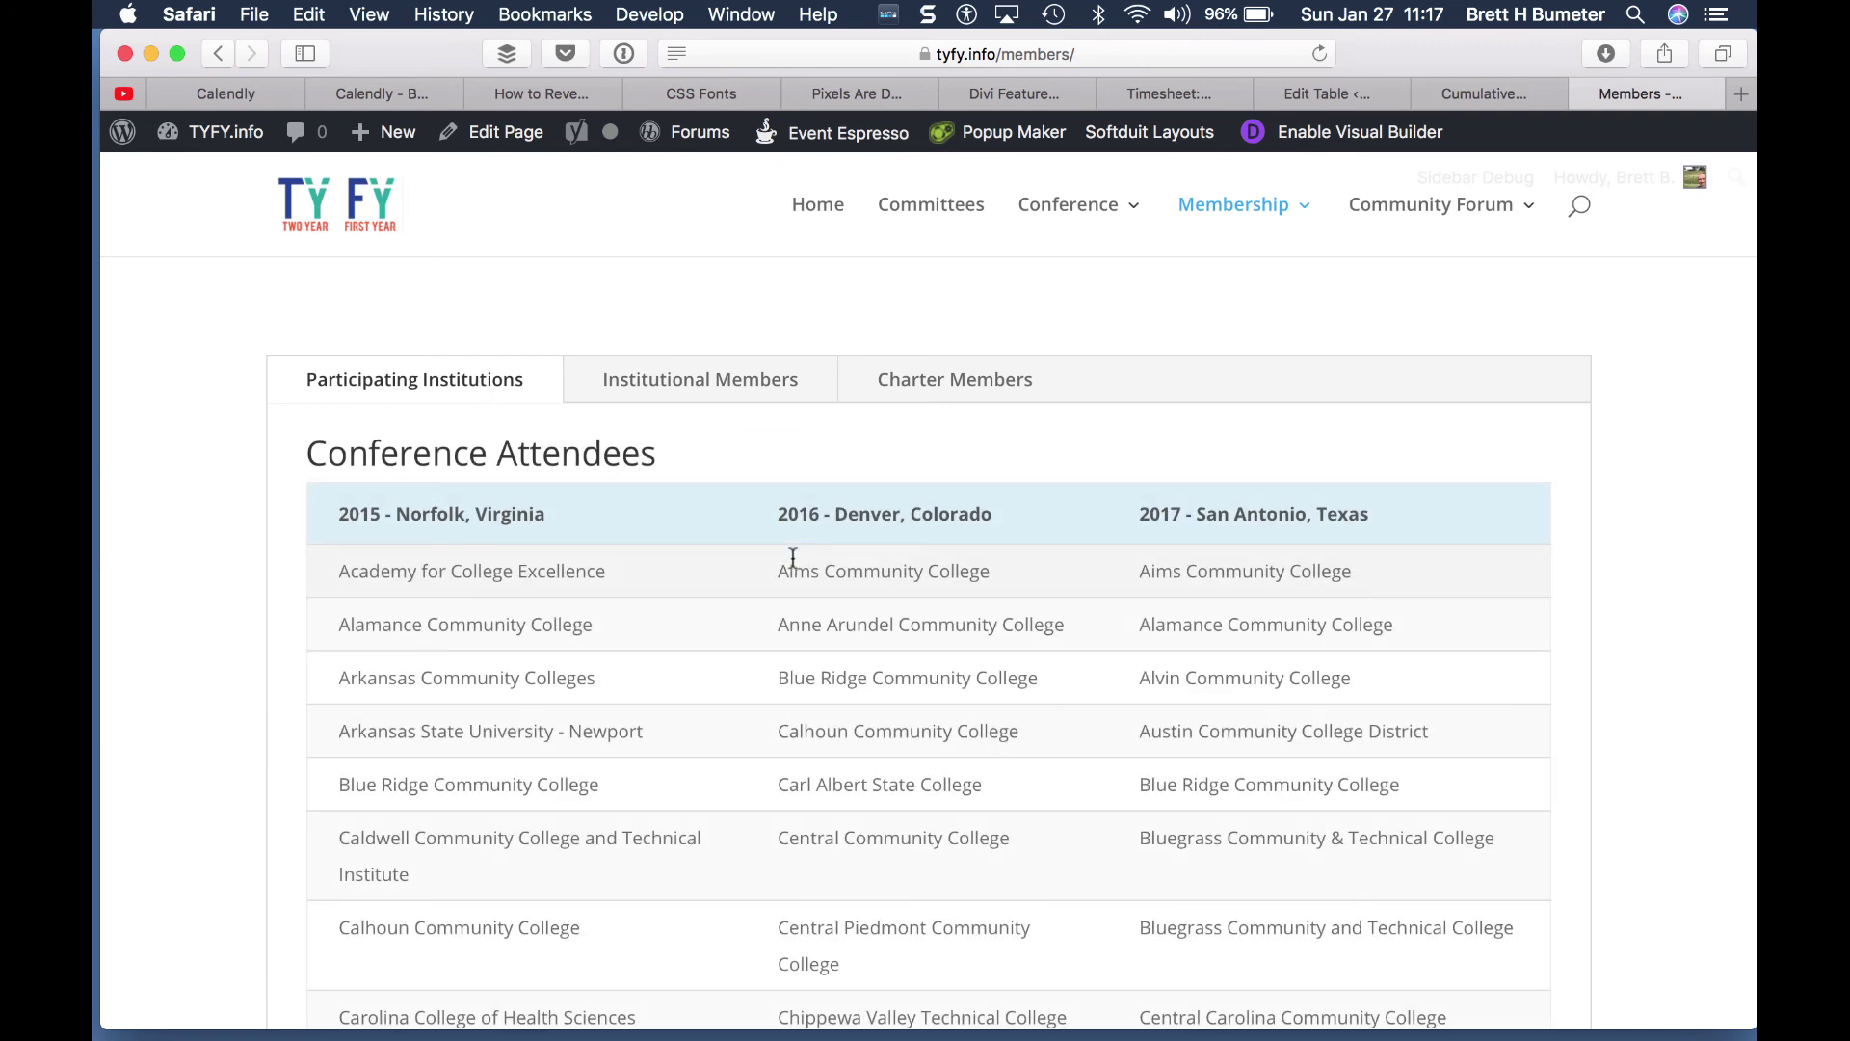
{"action": "mouse_move", "coordinate": [853, 1036]}
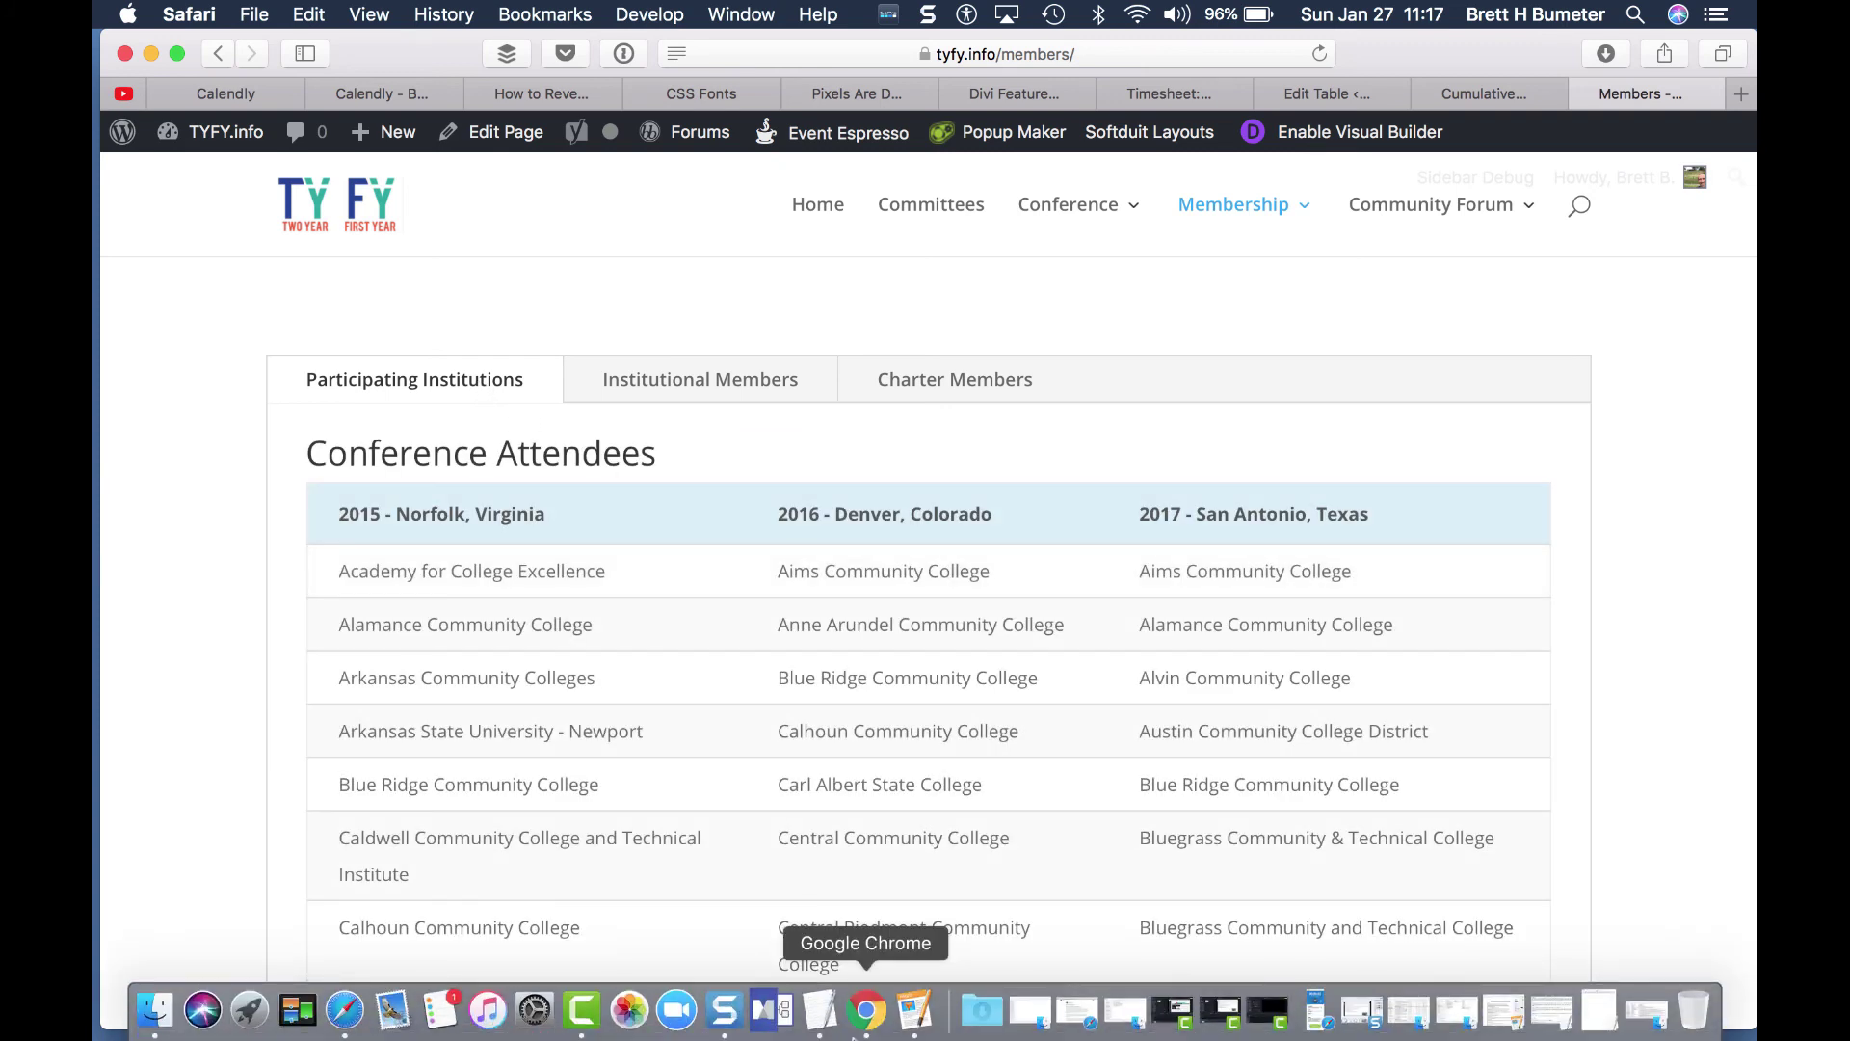
{"action": "left_click", "coordinate": [581, 1009]}
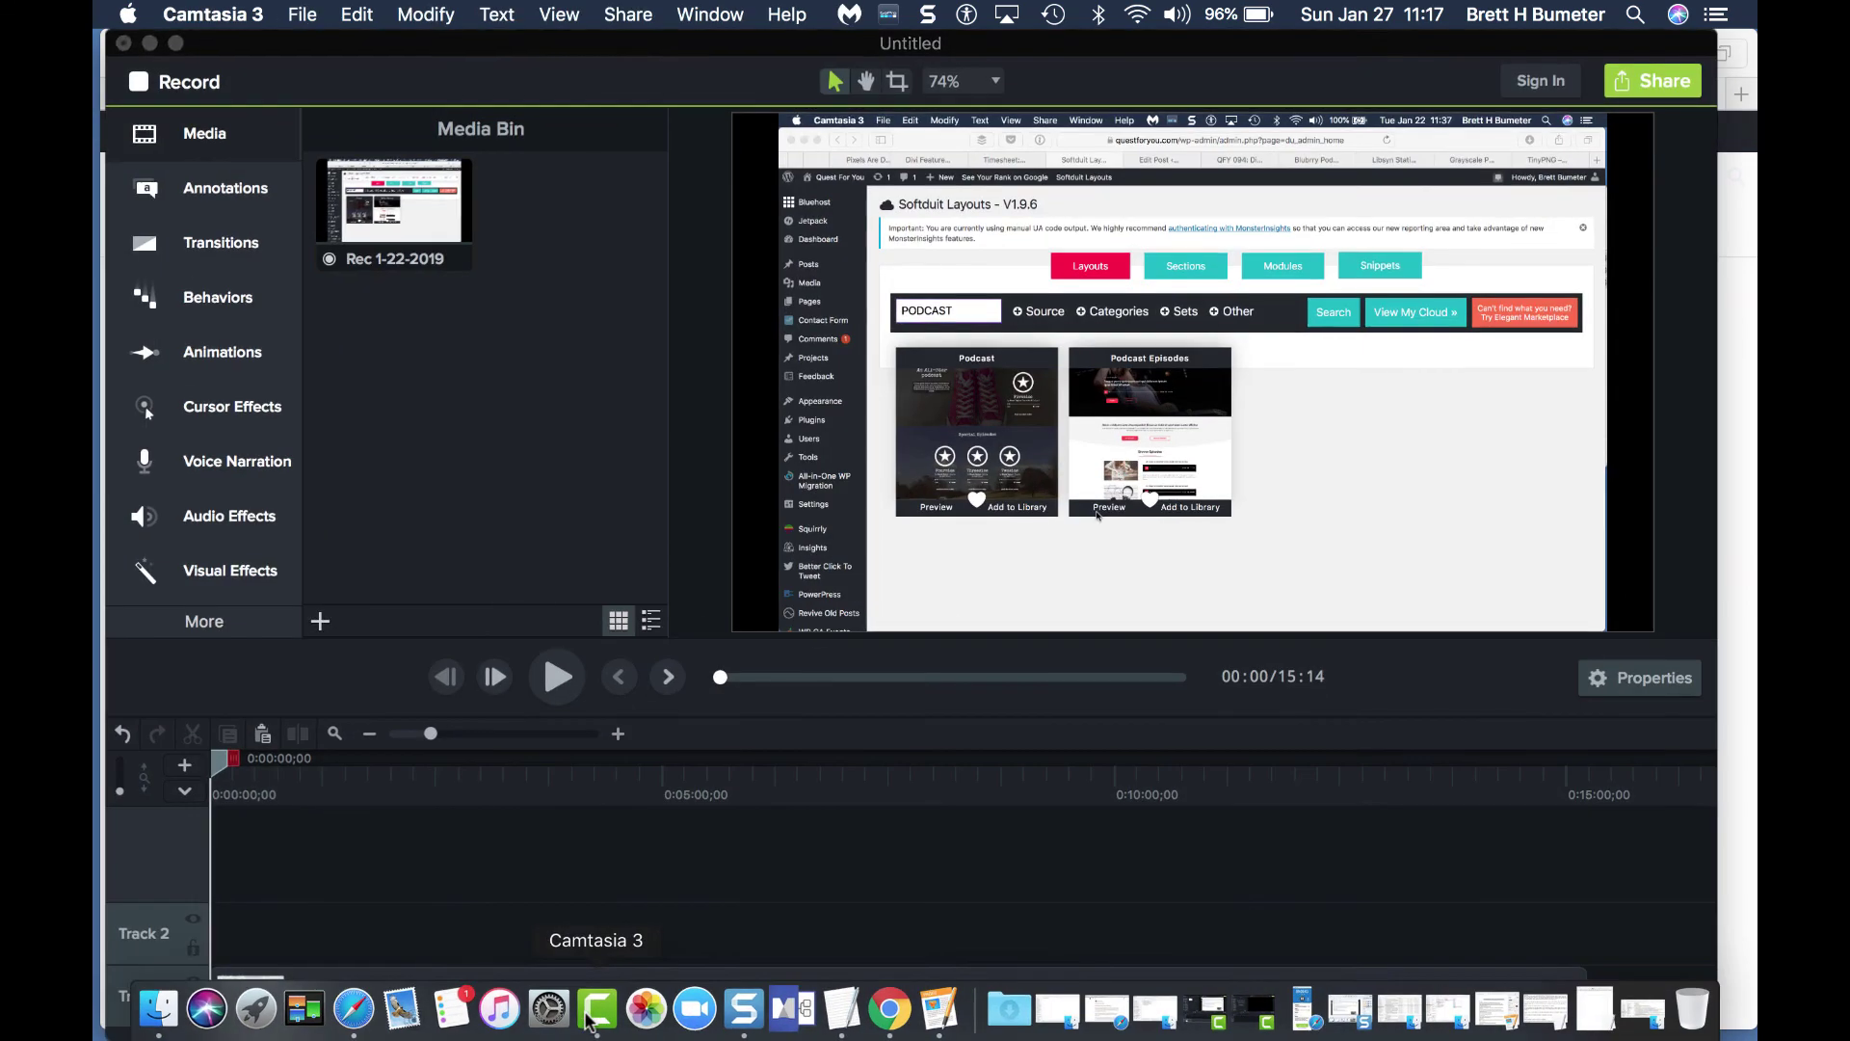